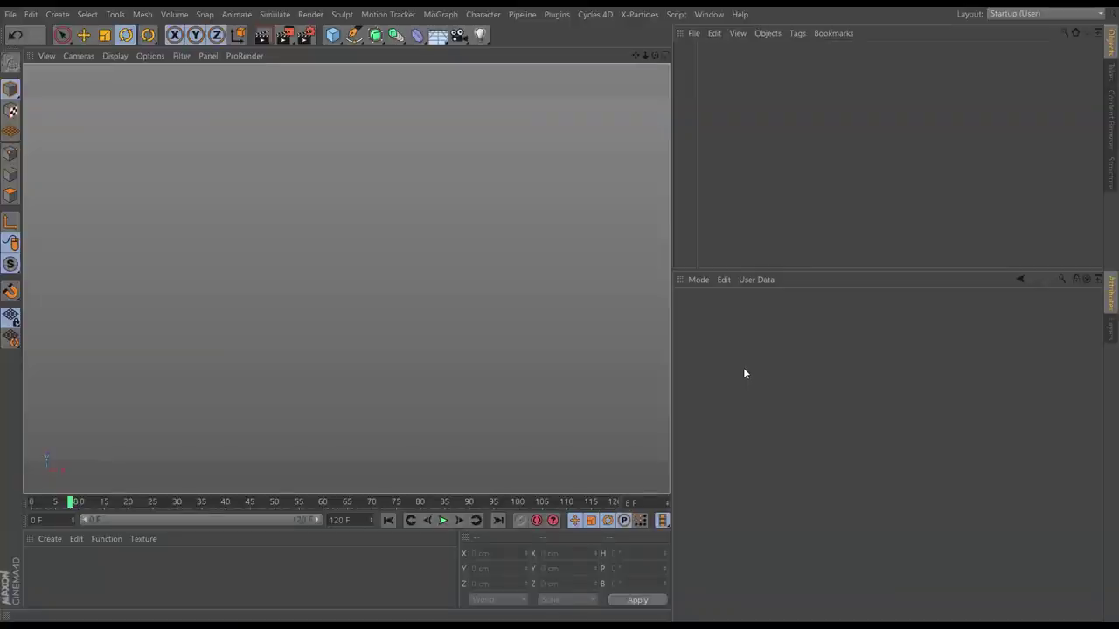
Step: Add a 400 × 400 cm Plane with 20 × 20 segments to the empty scene
{"action": "left_click", "coordinate": [332, 34]}
{"action": "left_click", "coordinate": [447, 72]}
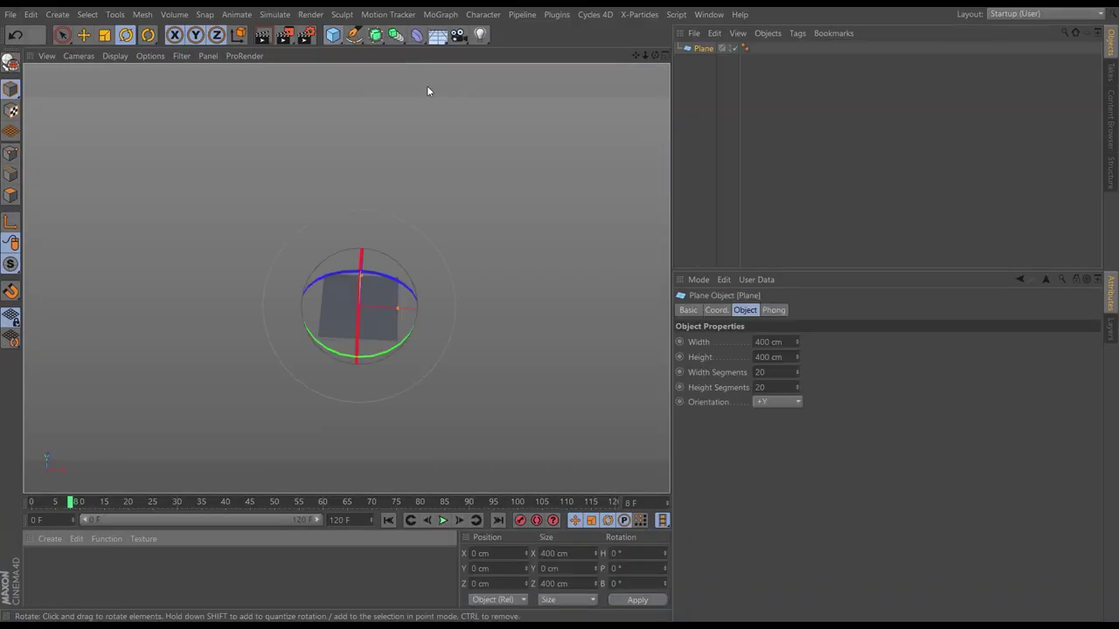
{"action": "left_click_drag", "start_coordinate": [359, 333], "coordinate": [428, 302]}
{"action": "middle_click_drag", "start_coordinate": [429, 302], "coordinate": [364, 304], "text": "alt"}
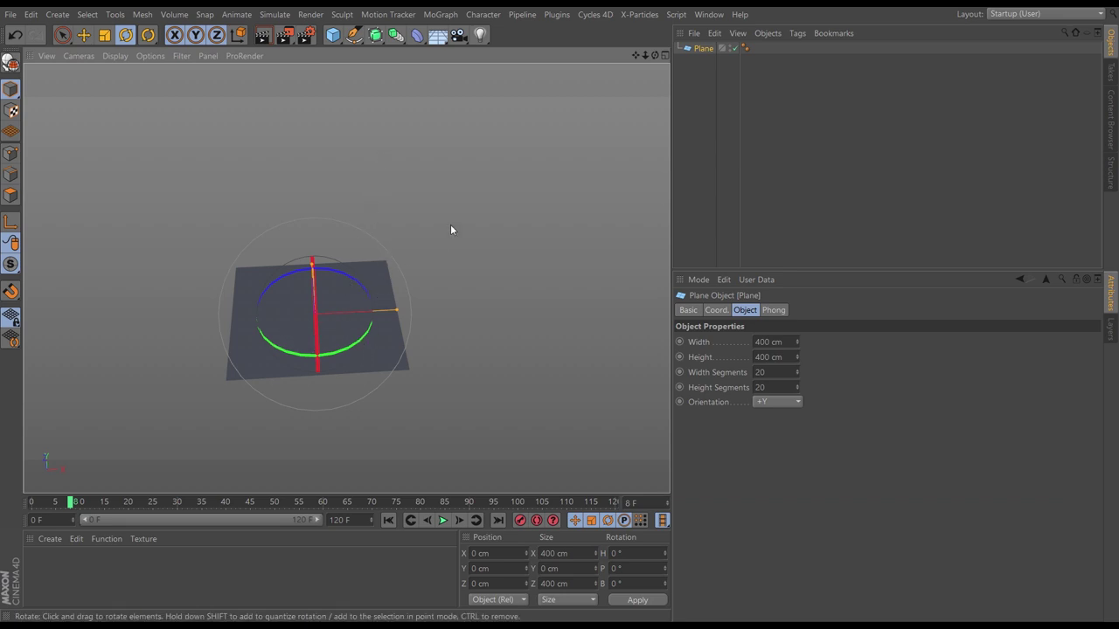
{"action": "left_click", "coordinate": [637, 15]}
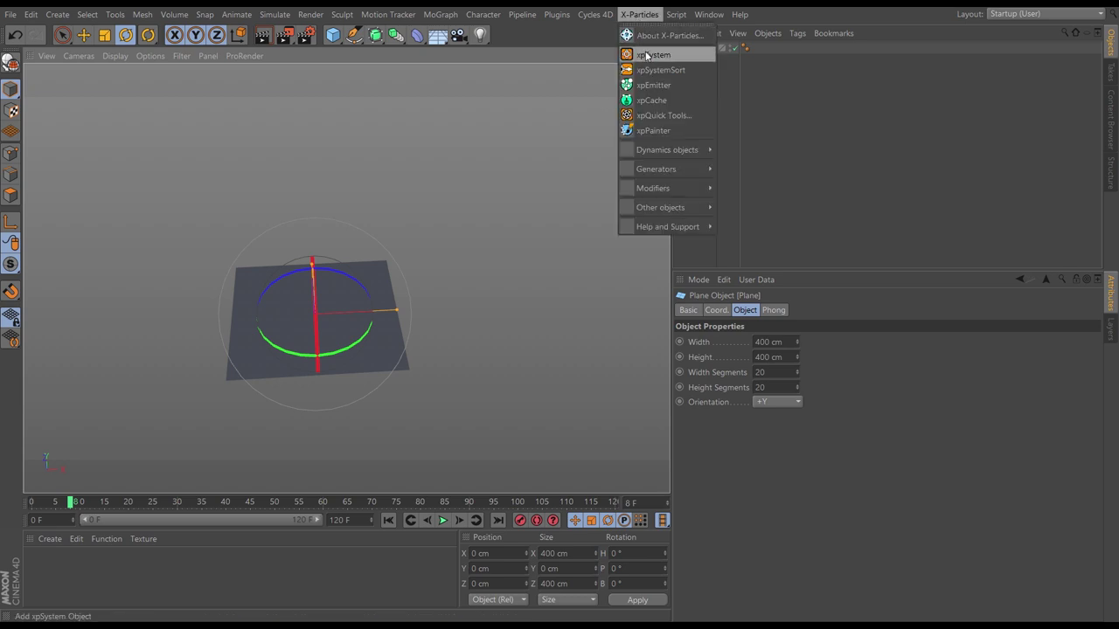
Step: Add an xpSystem with an xpEmitter and play back to watch green particles stream
{"action": "left_click", "coordinate": [644, 56]}
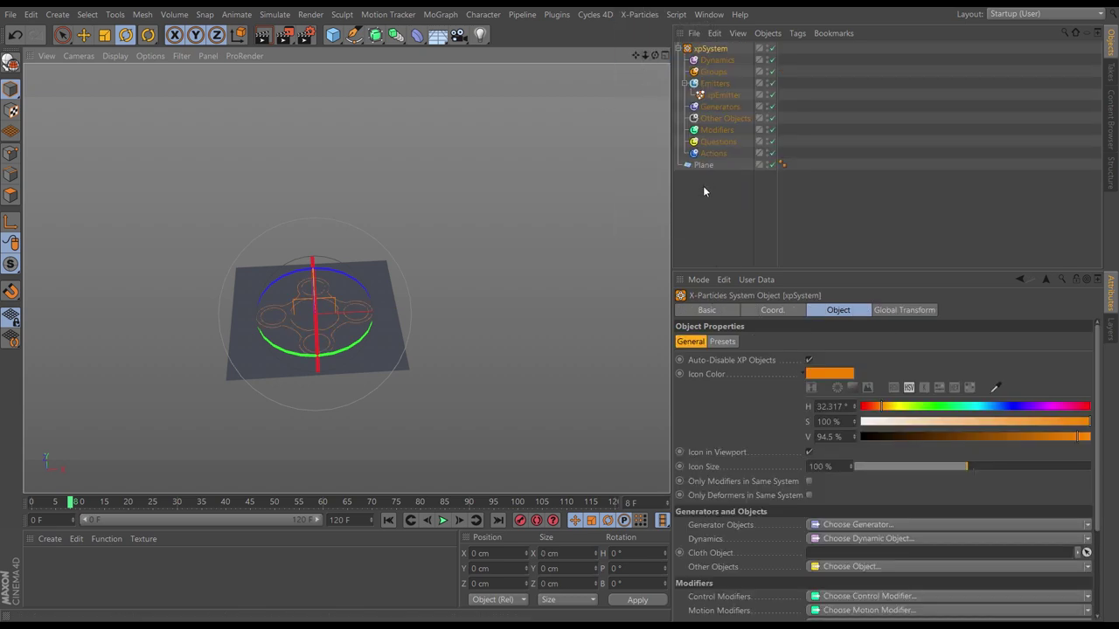
{"action": "left_click", "coordinate": [722, 94]}
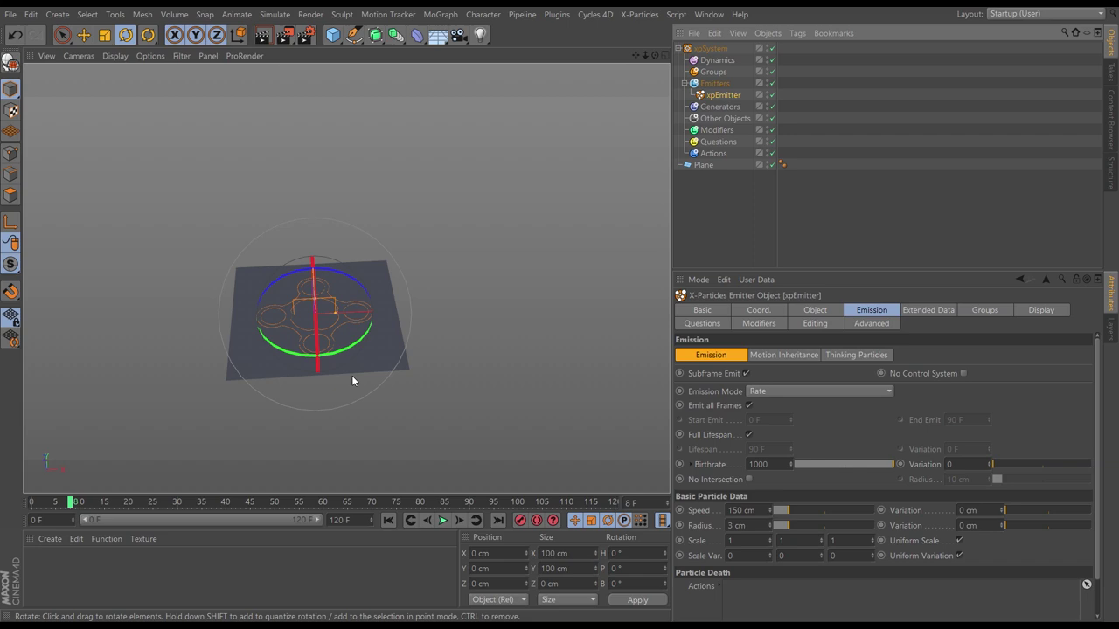
{"action": "left_click", "coordinate": [442, 520]}
{"action": "left_click_drag", "start_coordinate": [425, 470], "coordinate": [200, 250], "text": "alt"}
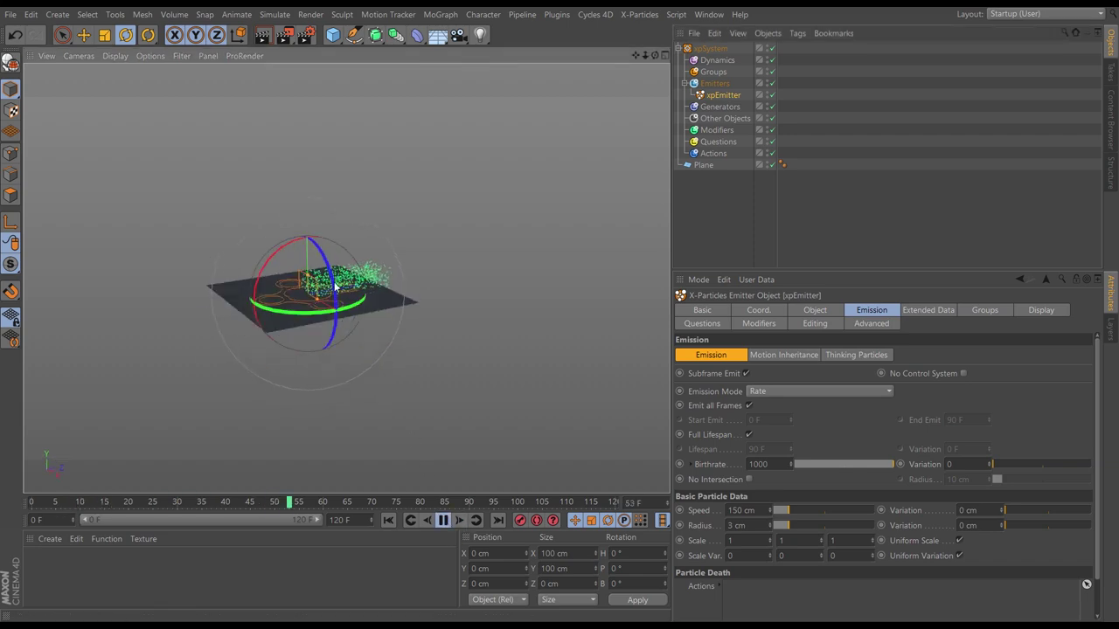
{"action": "scroll", "coordinate": [425, 273], "scroll_direction": "up", "scroll_amount": 5}
{"action": "scroll", "coordinate": [347, 281], "scroll_direction": "down", "scroll_amount": 2}
{"action": "left_click_drag", "start_coordinate": [347, 281], "coordinate": [370, 303], "text": "alt"}
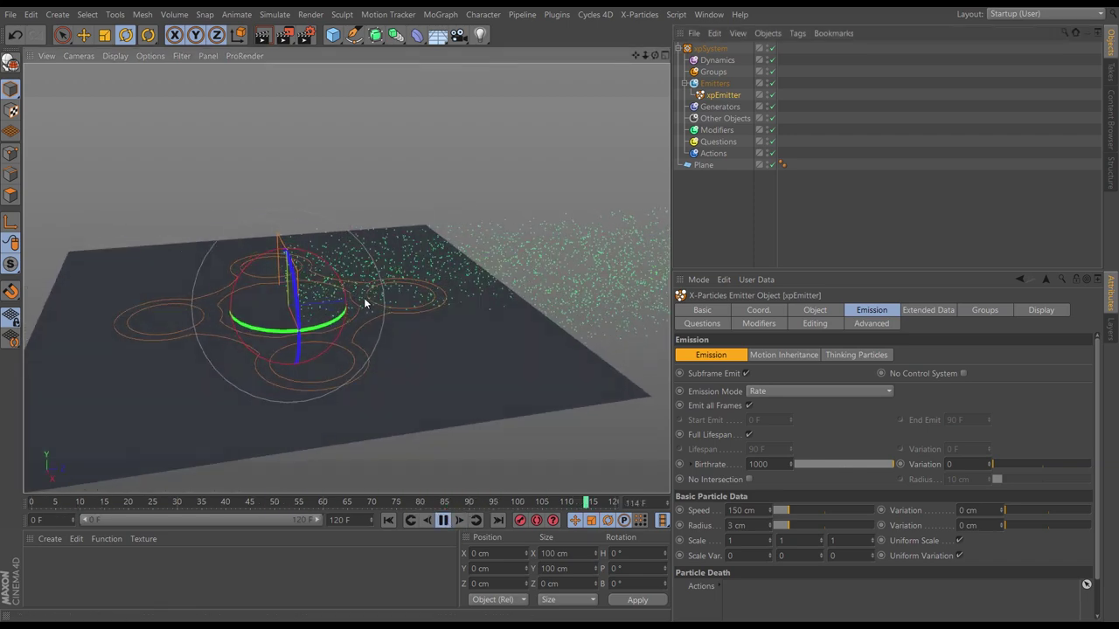
{"action": "scroll", "coordinate": [315, 313], "scroll_direction": "down", "scroll_amount": 4}
{"action": "scroll", "coordinate": [315, 313], "scroll_direction": "down", "scroll_amount": 1}
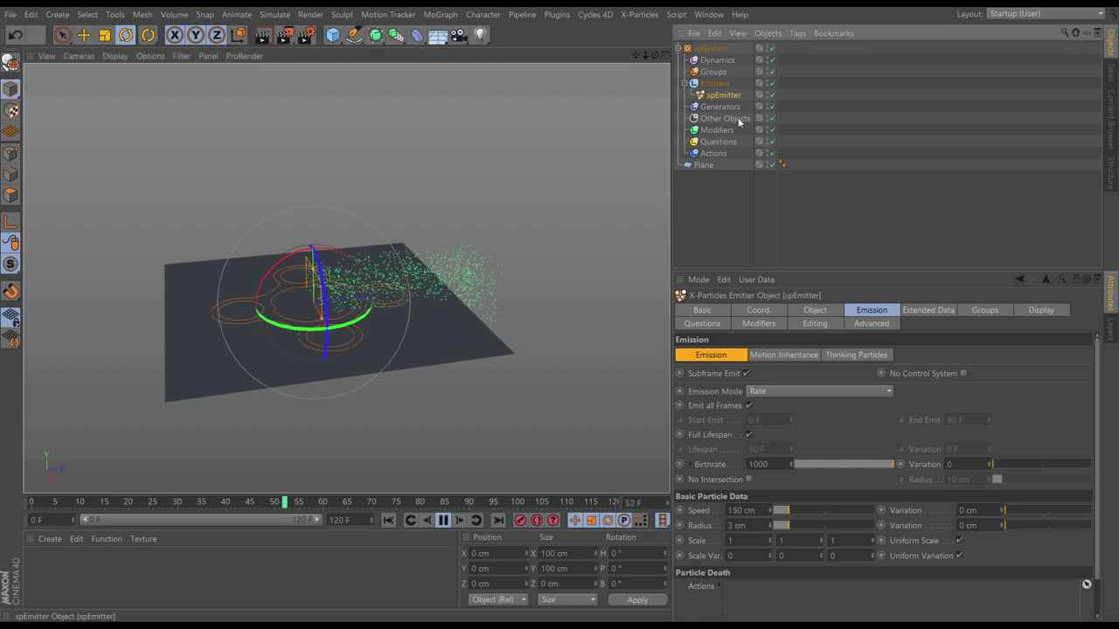
Step: Set the xpEmitter's Emitter Shape to Object with the Plane linked as its source
{"action": "left_click", "coordinate": [801, 313]}
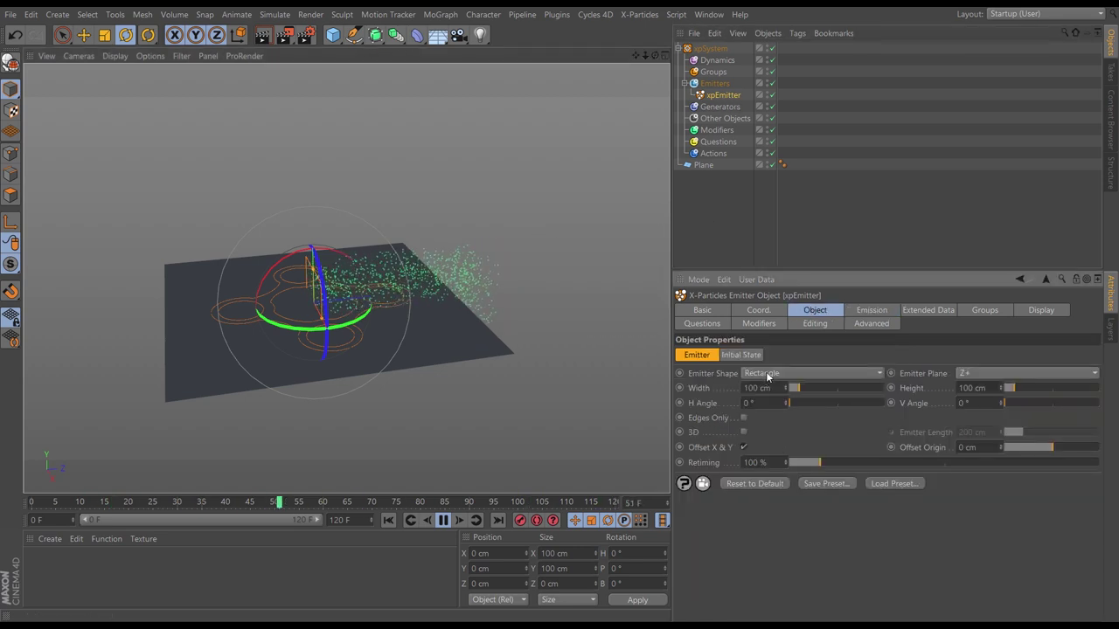
{"action": "left_click", "coordinate": [766, 374]}
{"action": "left_click", "coordinate": [762, 496]}
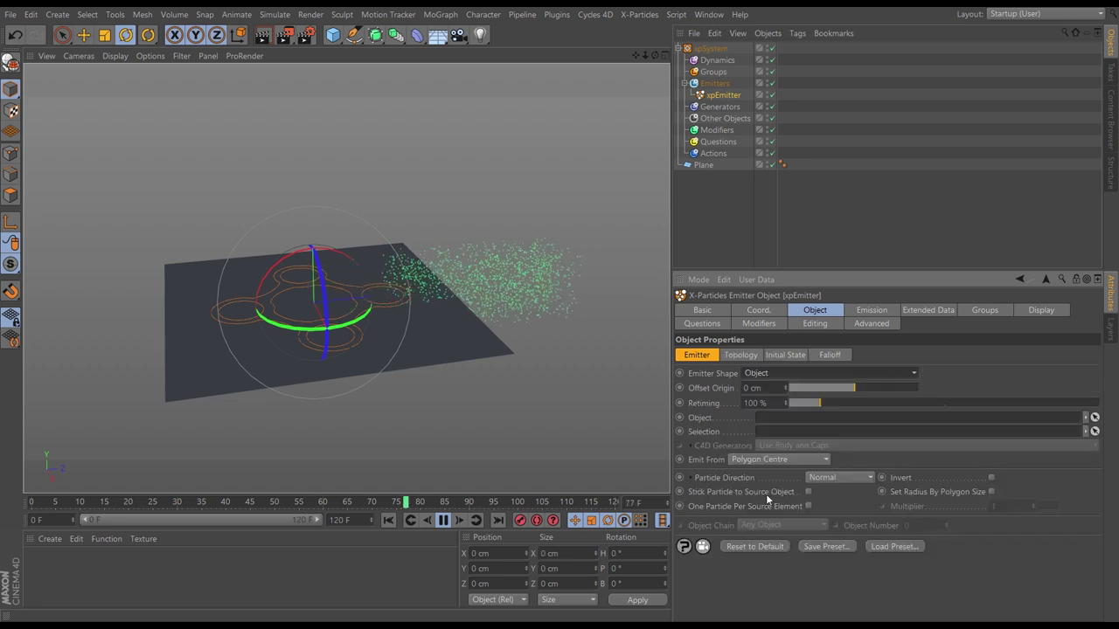
{"action": "left_click_drag", "start_coordinate": [706, 164], "coordinate": [773, 419]}
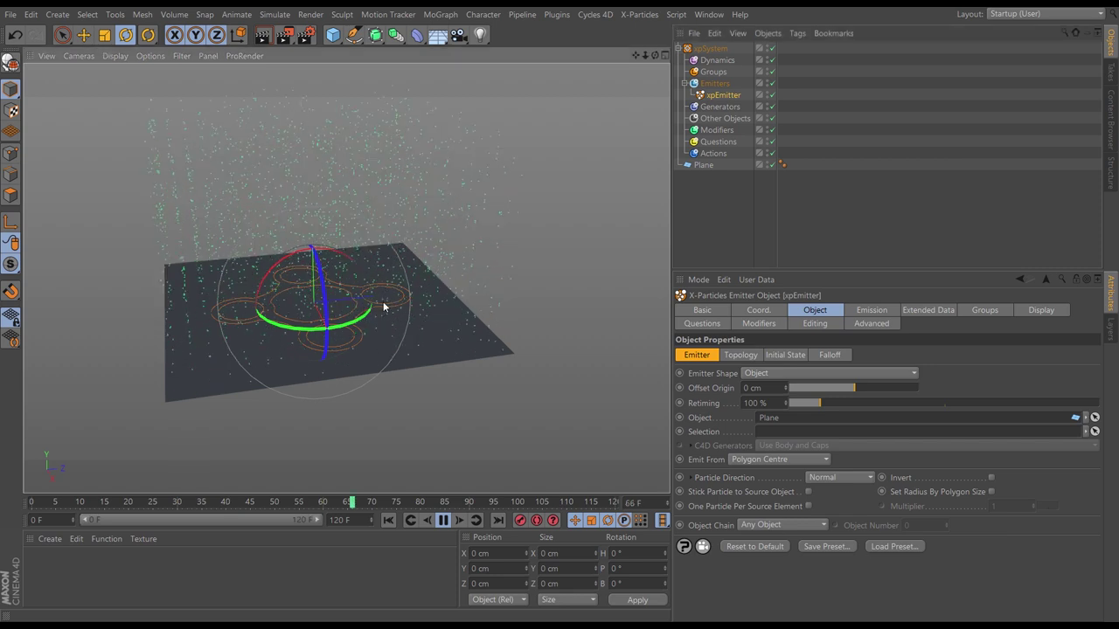
{"action": "mouse_move", "coordinate": [385, 342]}
{"action": "left_mouse_down", "text": "alt"}
{"action": "mouse_move", "coordinate": [374, 327]}
{"action": "mouse_move", "coordinate": [381, 332]}
{"action": "left_mouse_up", "text": "alt"}
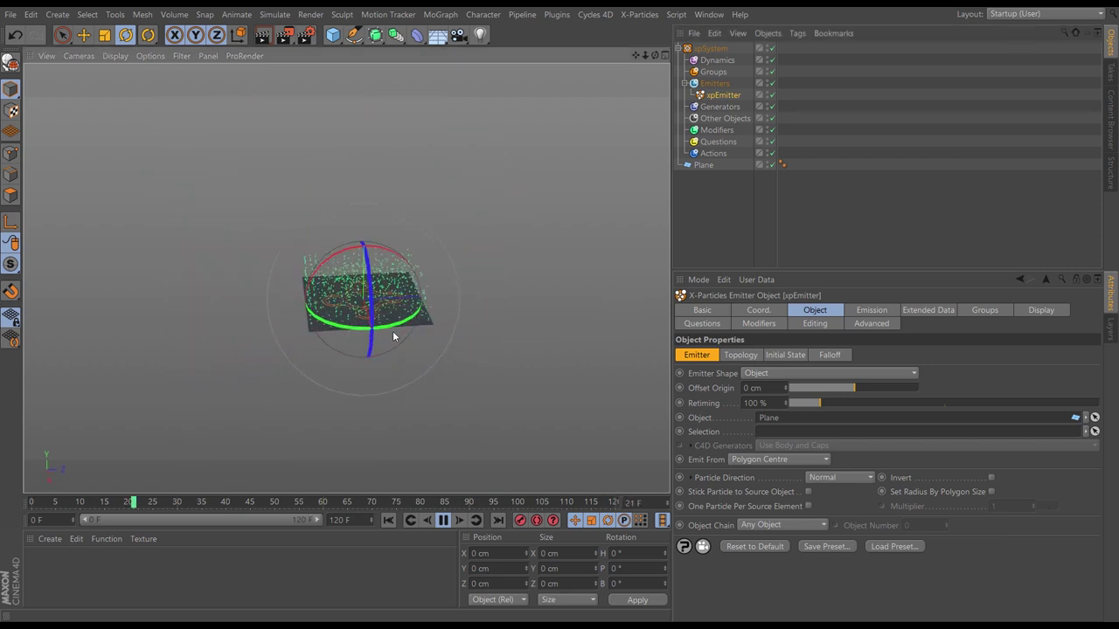
{"action": "key", "text": "F8"}
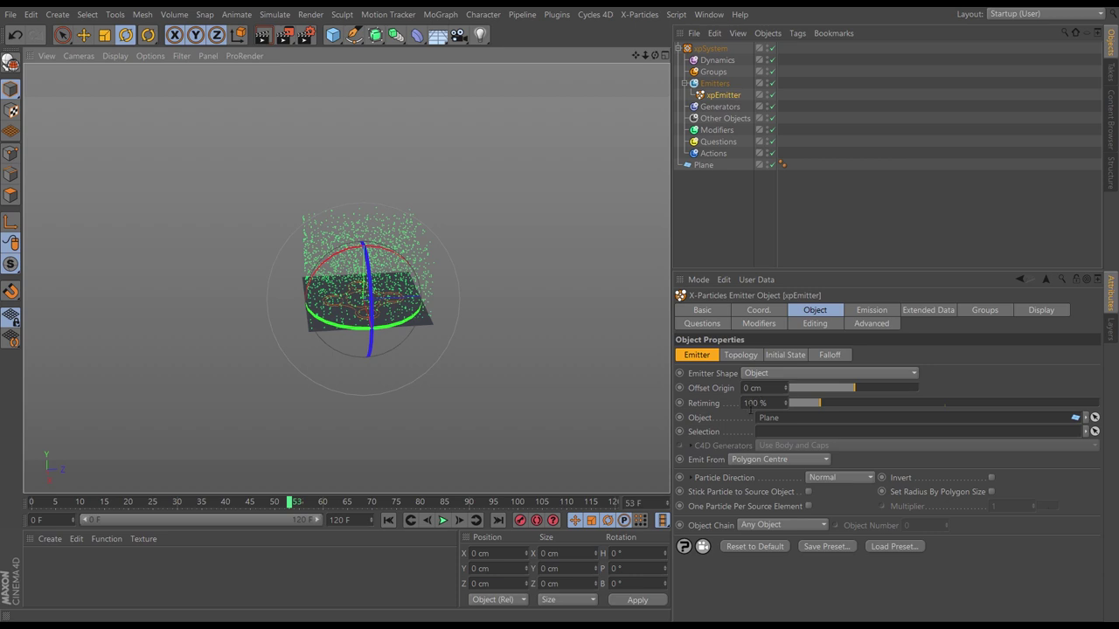
{"action": "left_click", "coordinate": [865, 313]}
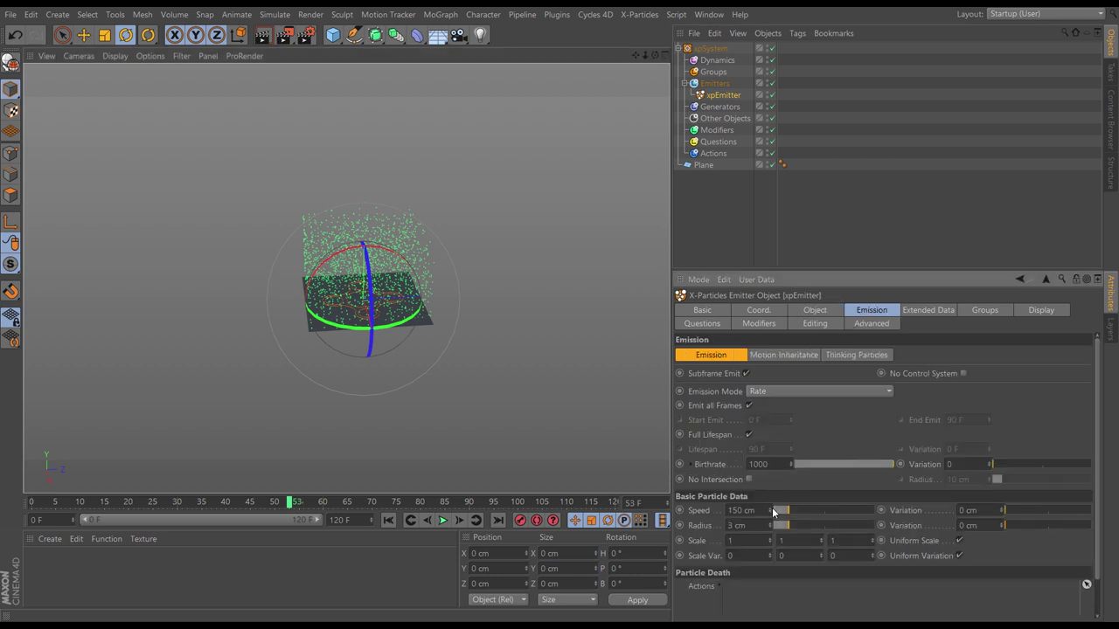
Step: Set emitter Speed to 0 cm, Emission Mode to Shot with 10000 particles, and replay
{"action": "left_click_drag", "start_coordinate": [784, 514], "coordinate": [767, 511]}
{"action": "left_click", "coordinate": [781, 392]}
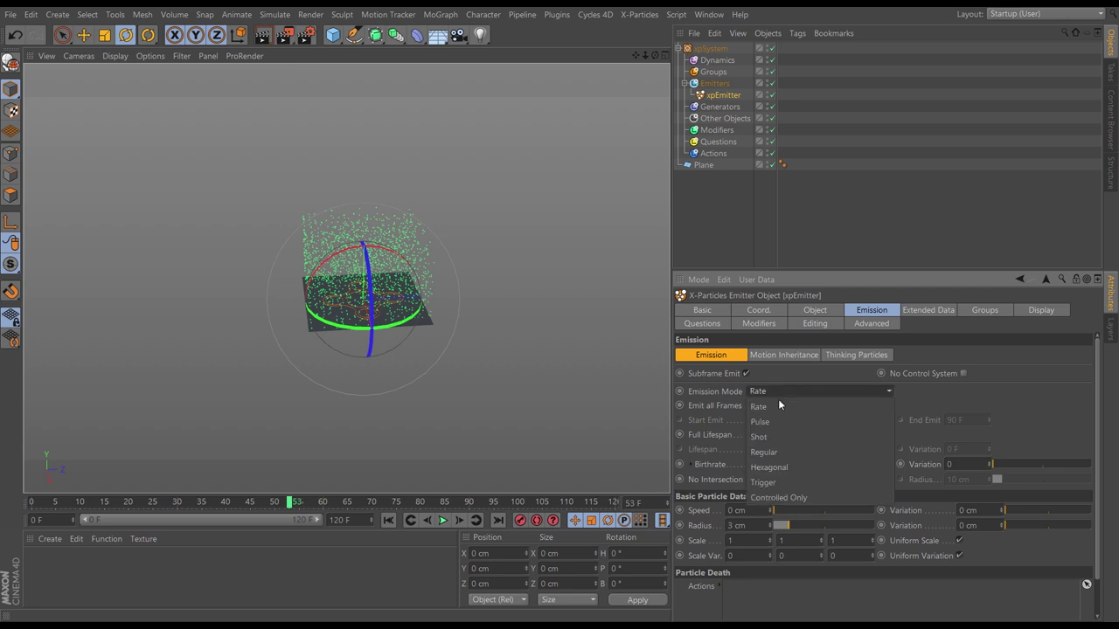
{"action": "left_click", "coordinate": [769, 439]}
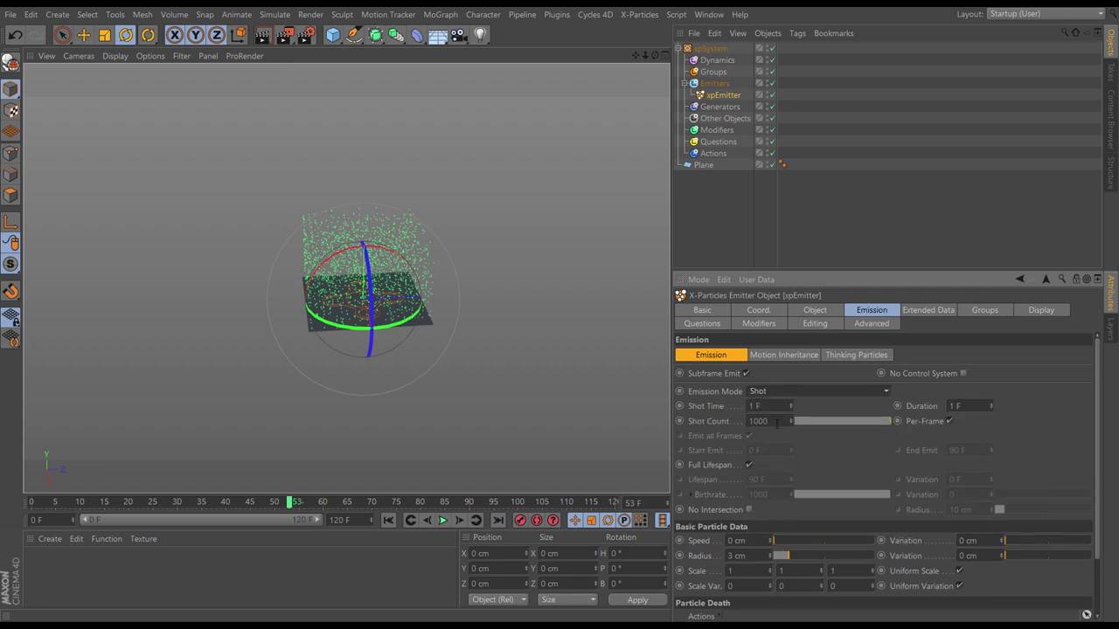
{"action": "left_click", "coordinate": [776, 421]}
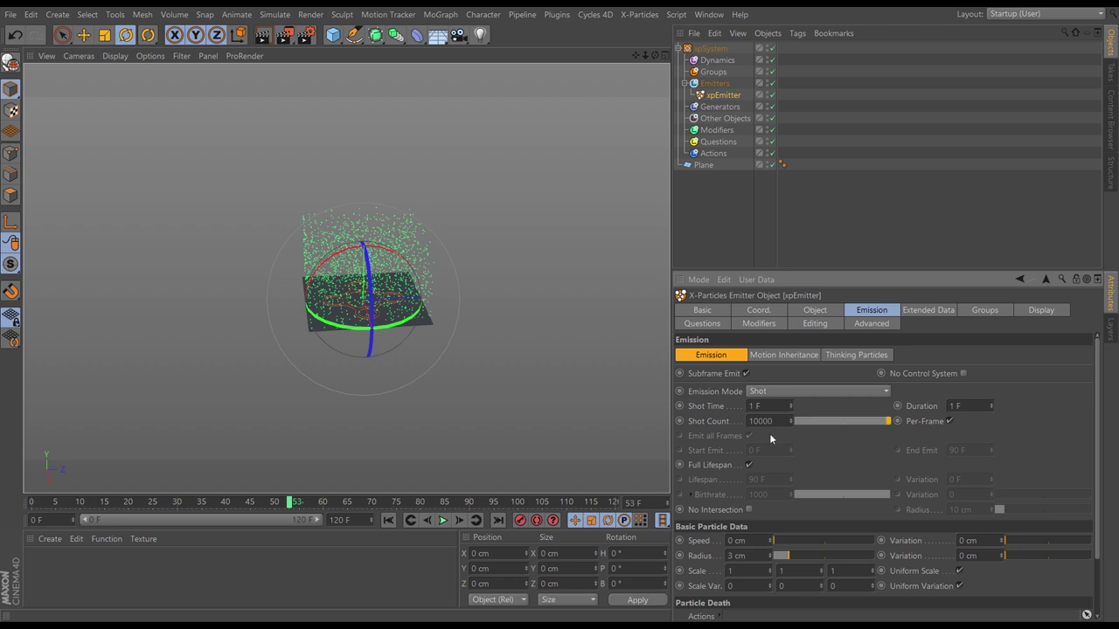
{"action": "left_click", "coordinate": [410, 520]}
{"action": "left_click", "coordinate": [443, 521]}
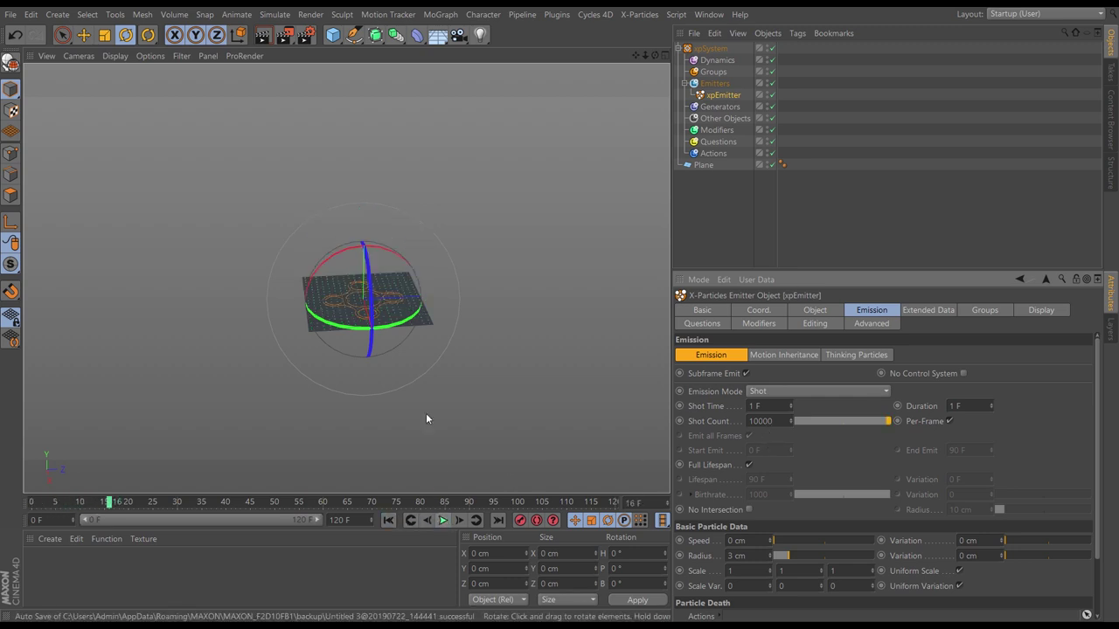
Step: Set the emitter's Emit From to Polygon Area and step one frame to check coverage
{"action": "left_click_drag", "start_coordinate": [387, 312], "coordinate": [438, 367], "text": "alt"}
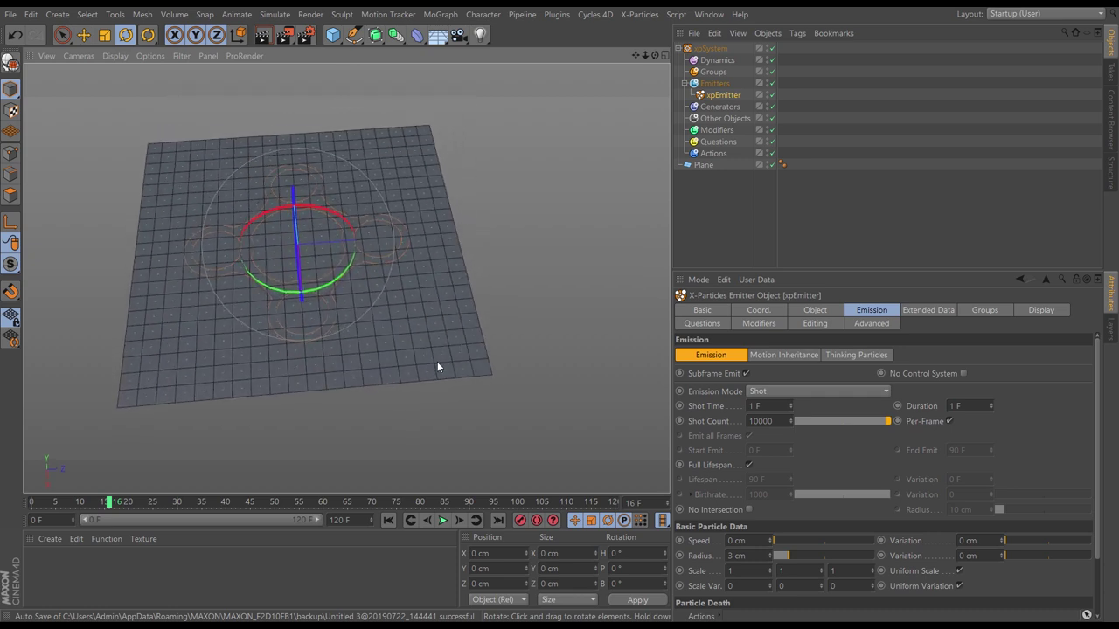
{"action": "left_click", "coordinate": [812, 312]}
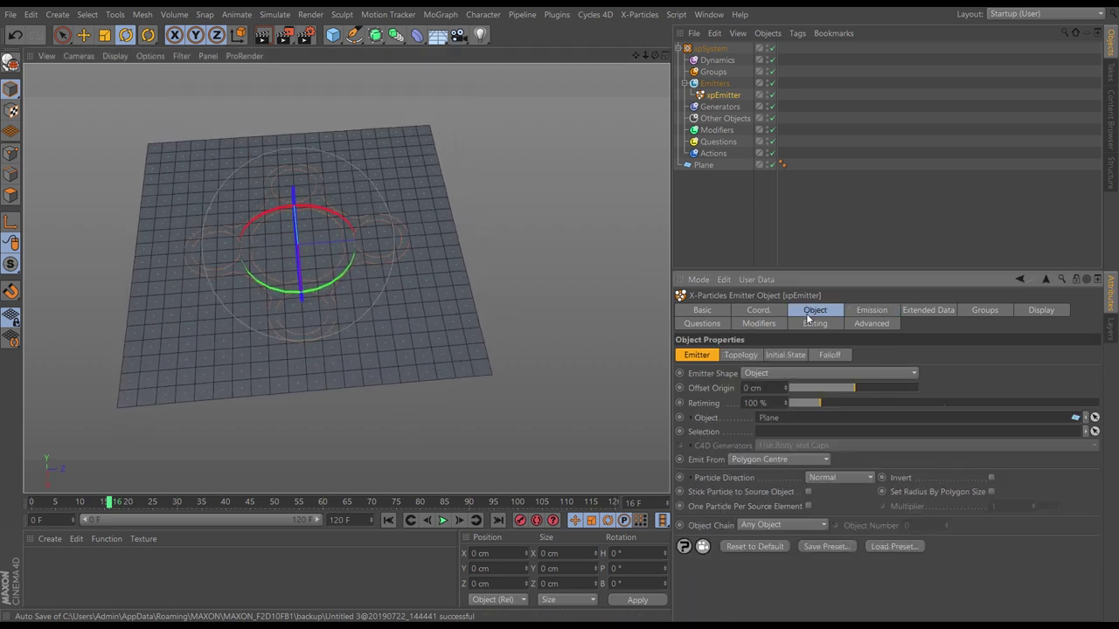
{"action": "left_click", "coordinate": [732, 460]}
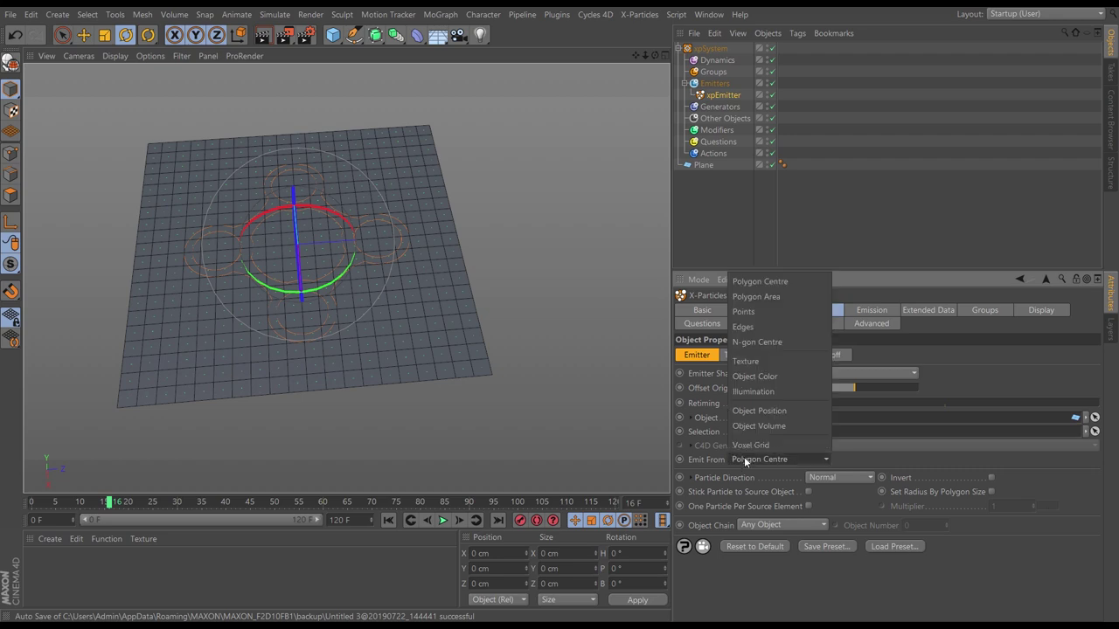
{"action": "left_click", "coordinate": [765, 295]}
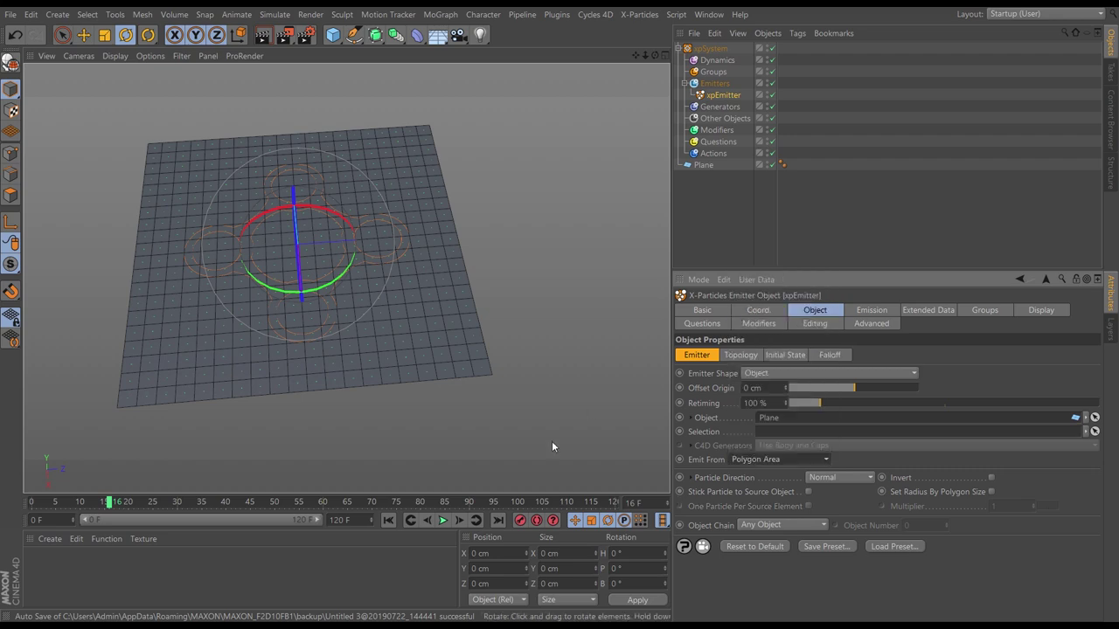
{"action": "left_click", "coordinate": [388, 520]}
{"action": "left_click", "coordinate": [458, 520]}
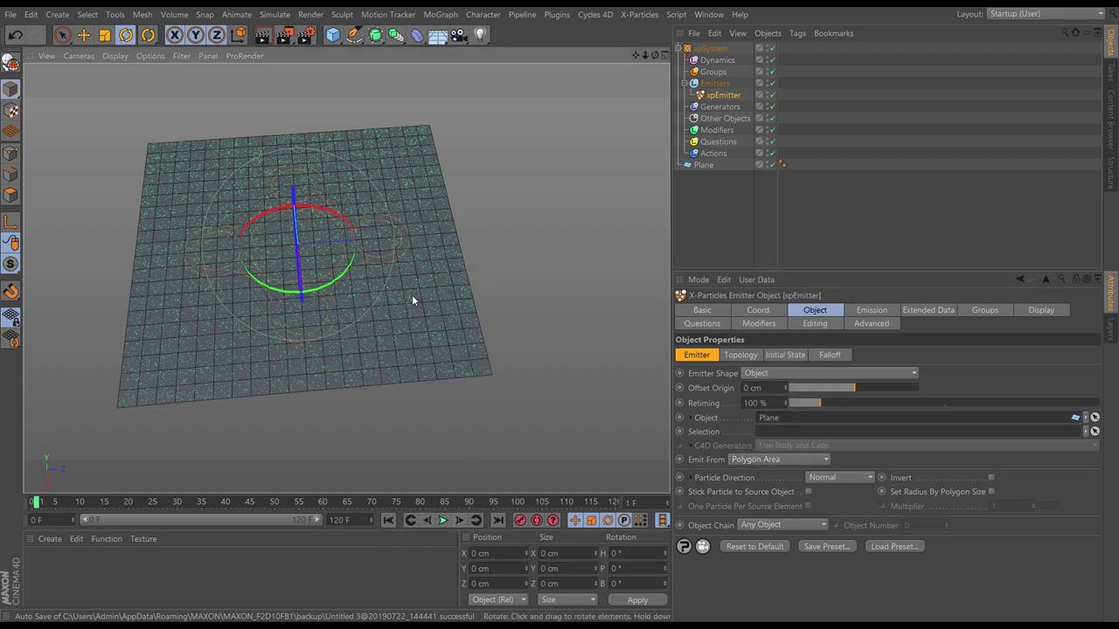
Step: Turn off the xpSystem's Icon in Viewport option
{"action": "left_click_drag", "start_coordinate": [412, 295], "coordinate": [395, 229], "text": "alt"}
{"action": "middle_click_drag", "start_coordinate": [395, 235], "coordinate": [462, 322], "text": "alt"}
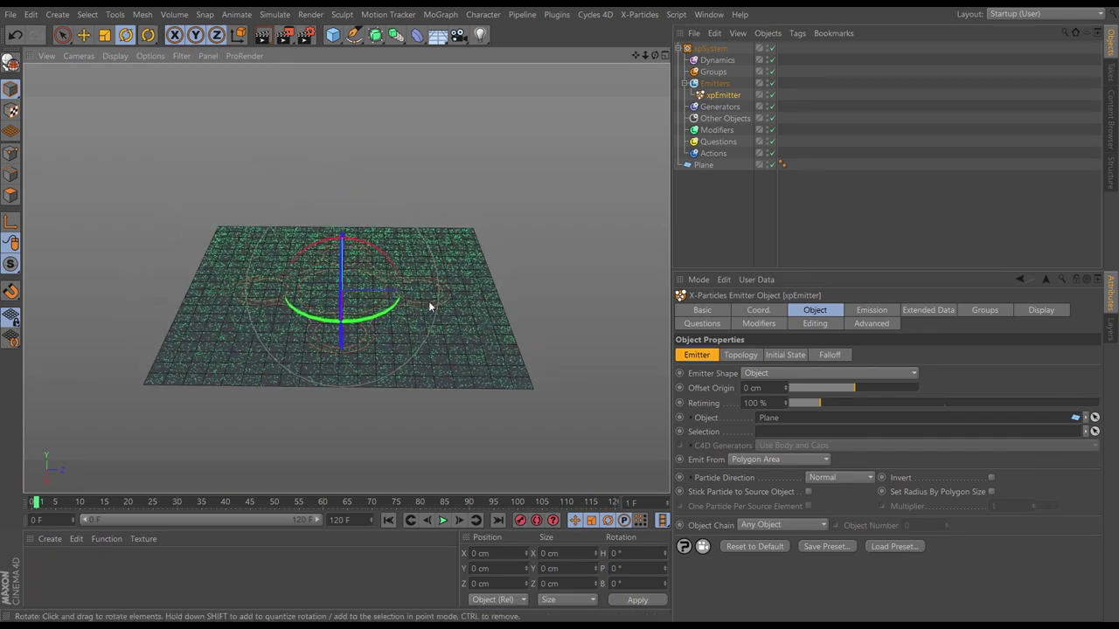
{"action": "left_click", "coordinate": [710, 48]}
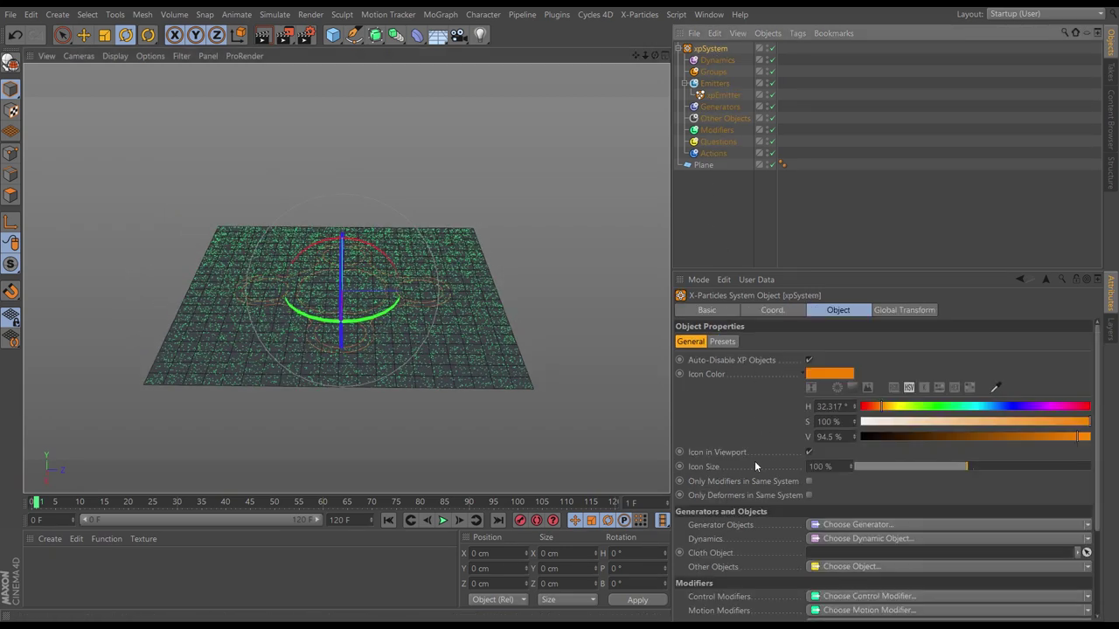
{"action": "left_click", "coordinate": [808, 452]}
{"action": "left_click", "coordinate": [715, 216]}
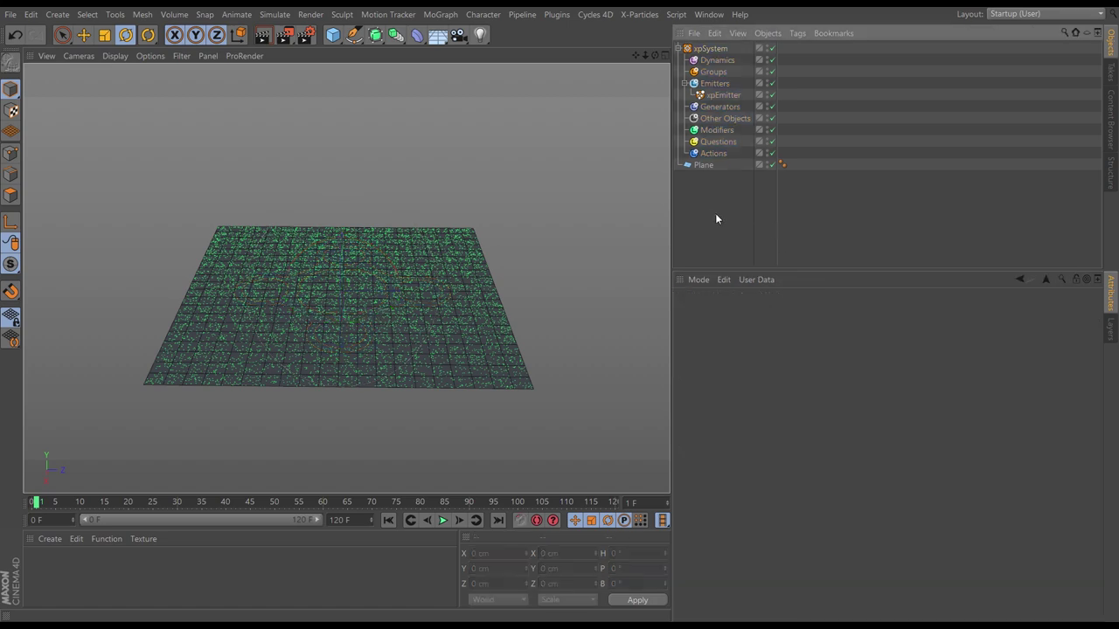
{"action": "left_click_drag", "start_coordinate": [478, 285], "coordinate": [403, 323], "text": "alt"}
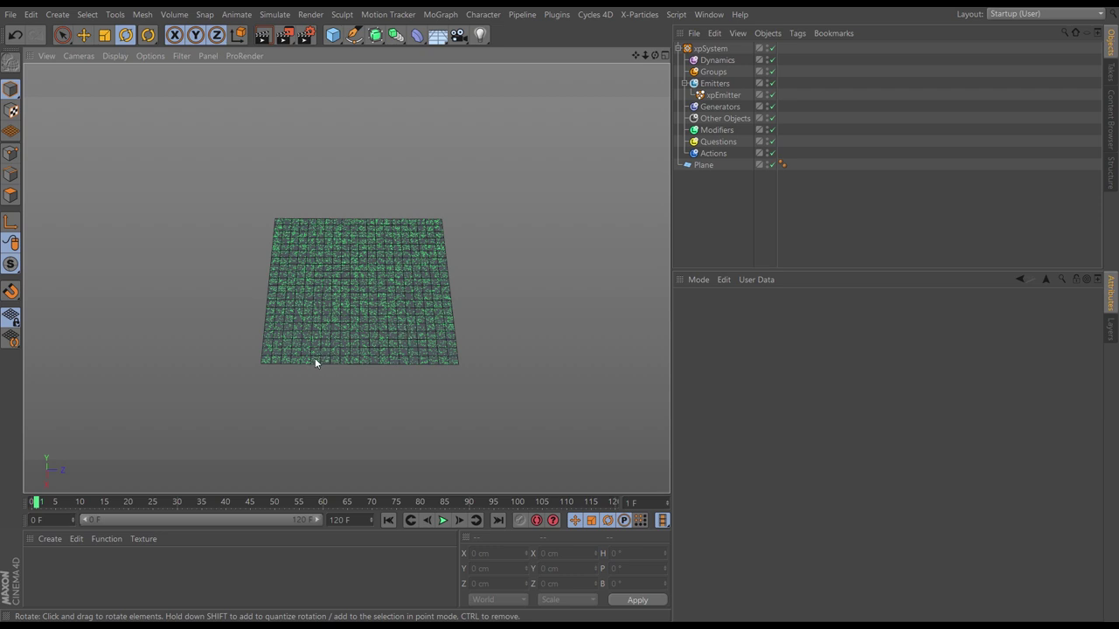
Step: Create the Mat material, apply it to the Plane, and browse for its Color texture
{"action": "double_click", "coordinate": [43, 564]}
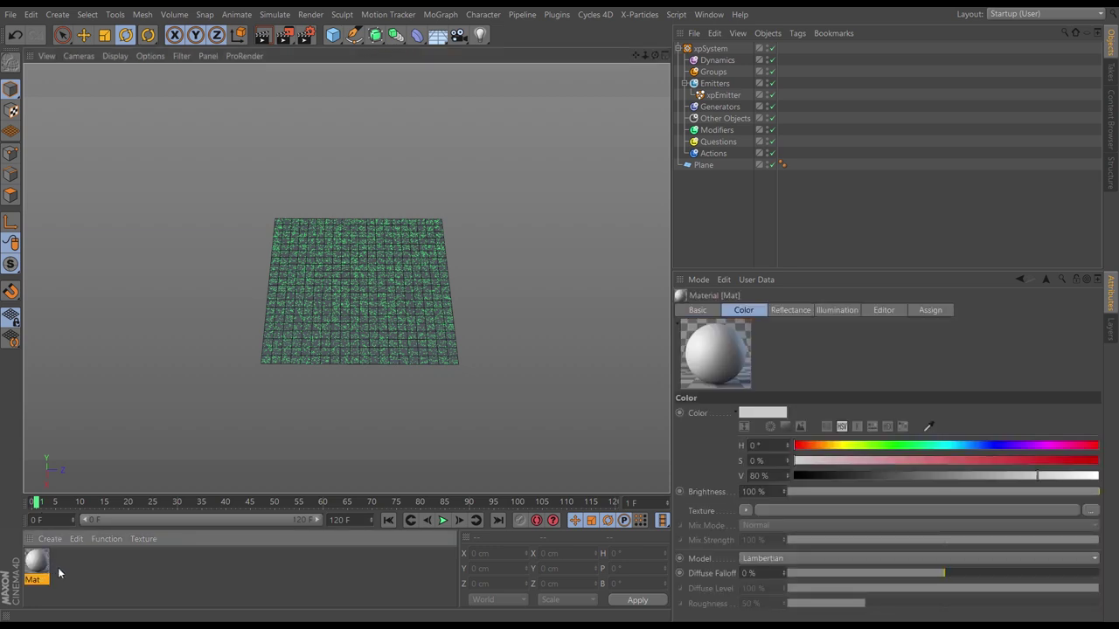
{"action": "left_click_drag", "start_coordinate": [341, 341], "coordinate": [341, 342]}
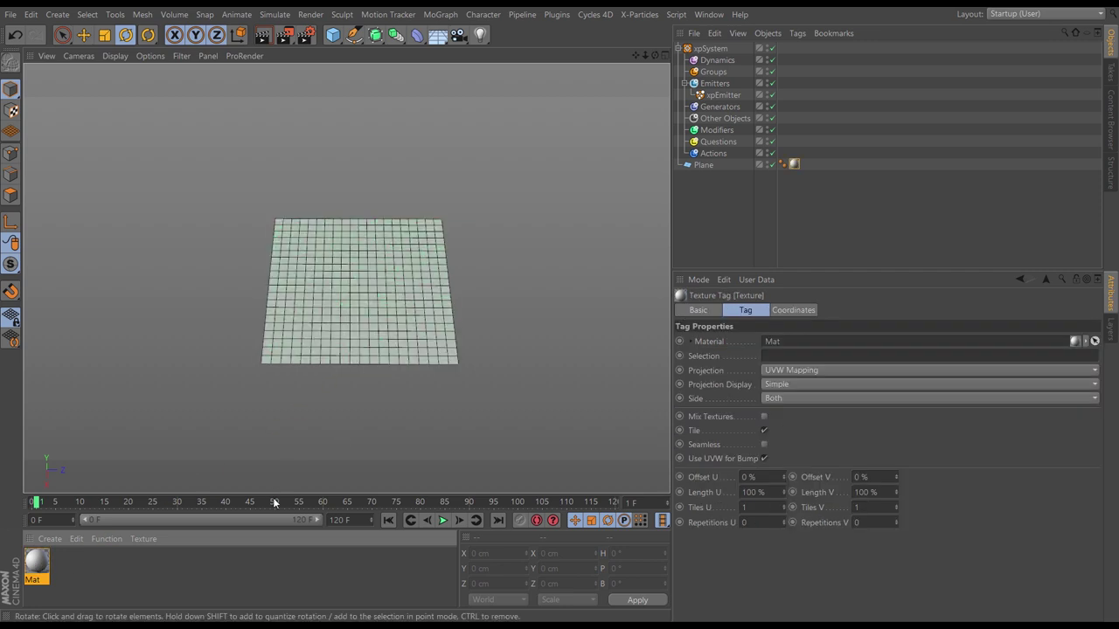
{"action": "left_click", "coordinate": [44, 564]}
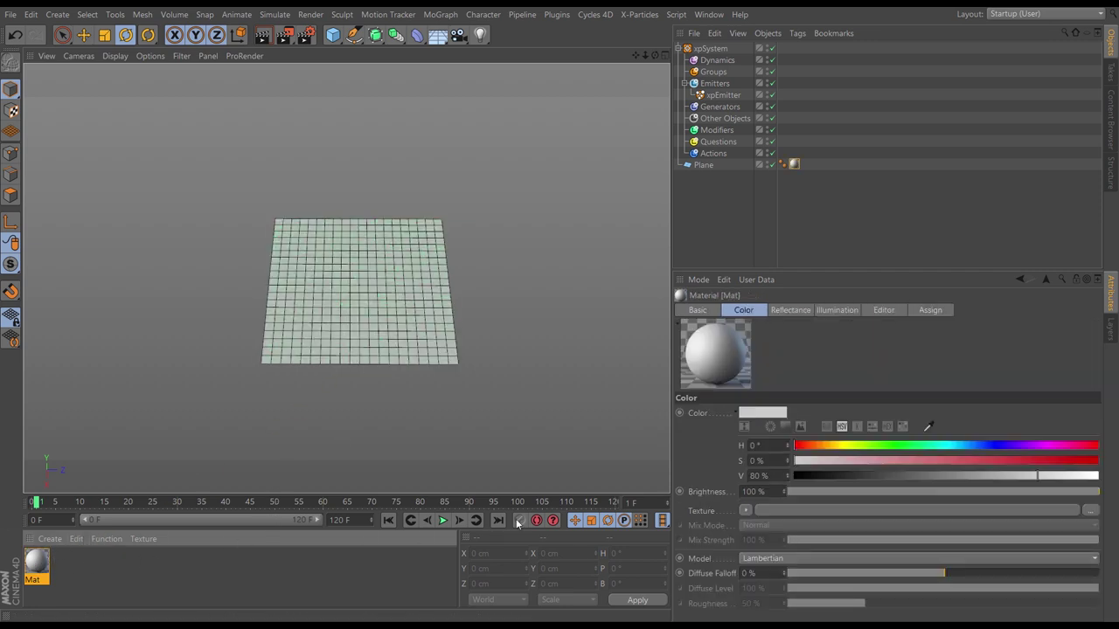
{"action": "left_click", "coordinate": [716, 311]}
{"action": "left_click", "coordinate": [739, 312]}
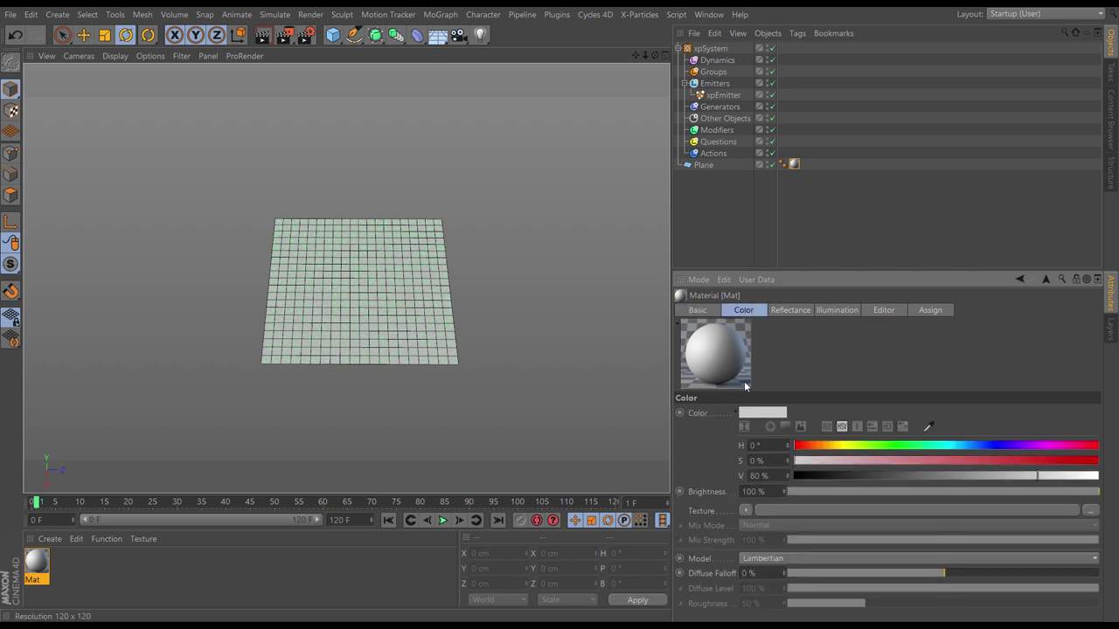
{"action": "left_click", "coordinate": [1090, 511]}
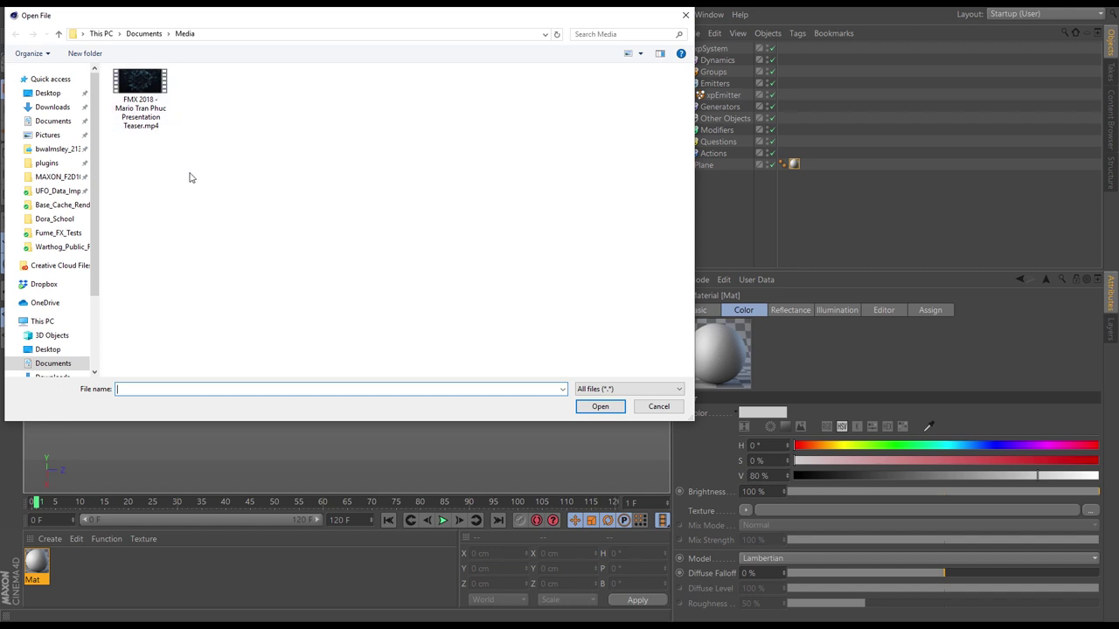
Step: Load the FMX 2018 teaser .mp4 as Mat's colour texture without copying it to the project
{"action": "left_click", "coordinate": [144, 82]}
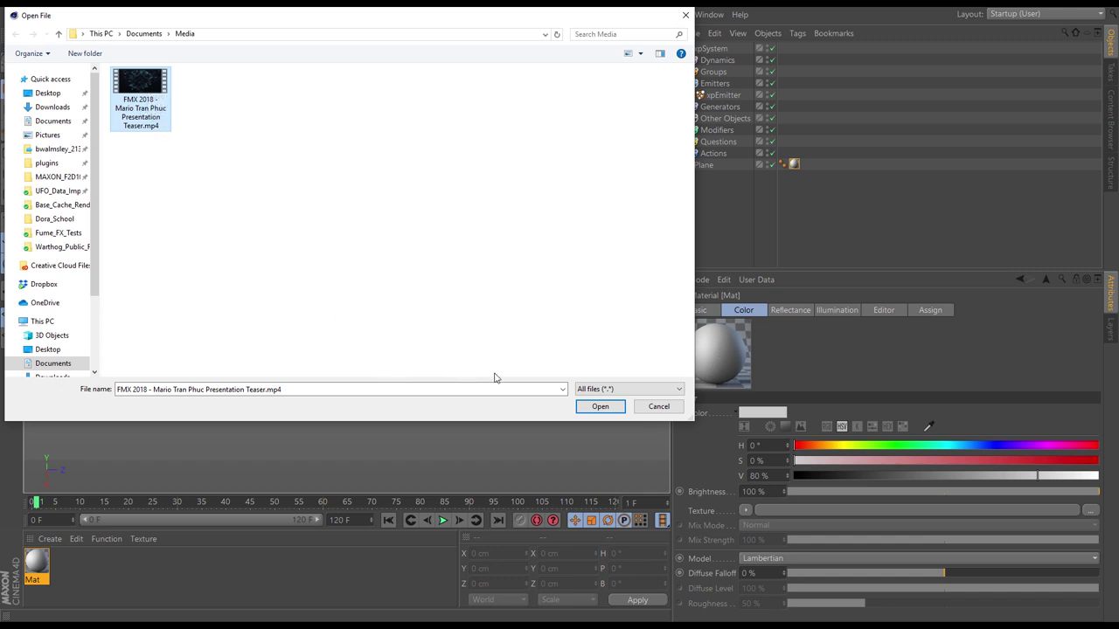
{"action": "left_click", "coordinate": [600, 406]}
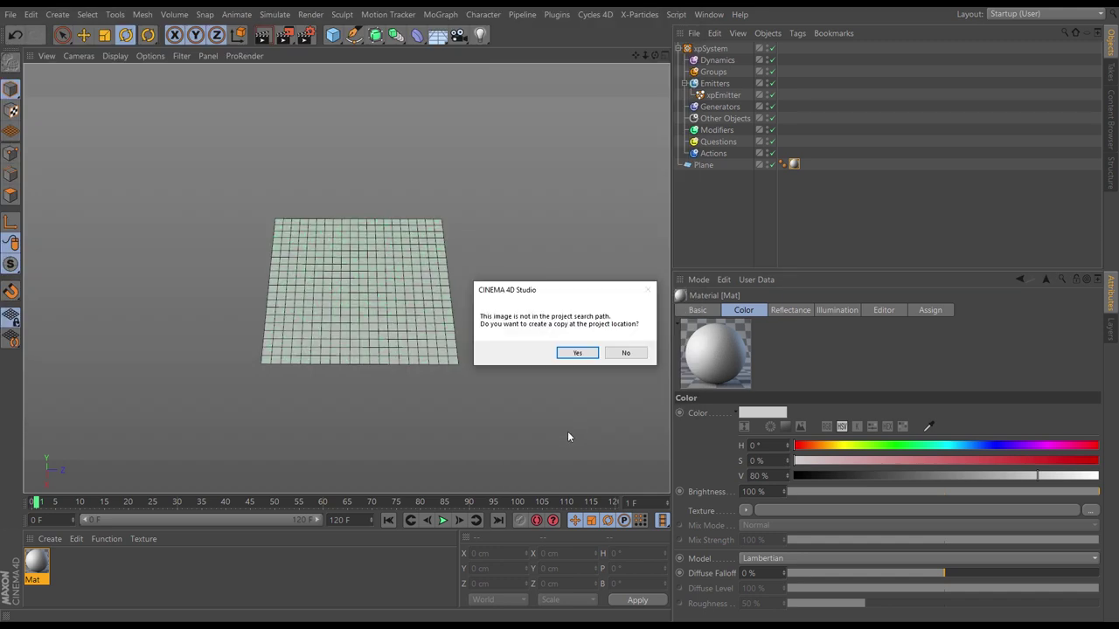
{"action": "left_click", "coordinate": [622, 354]}
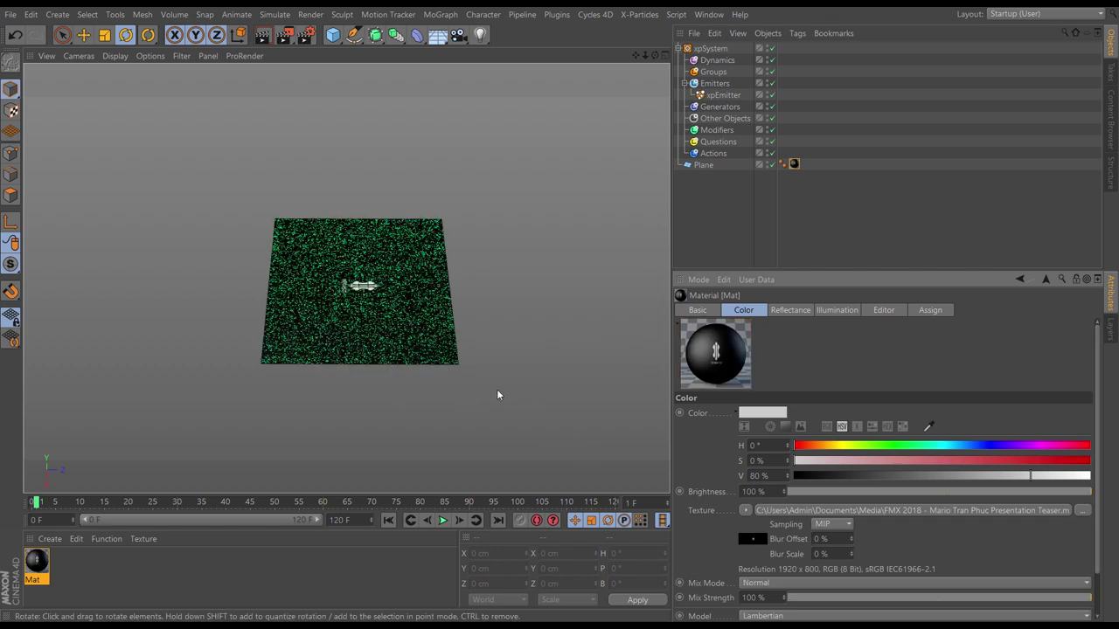
Step: Enter new Plane dimensions, setting its height to 1080 cm
{"action": "mouse_move", "coordinate": [394, 328]}
{"action": "left_mouse_down", "text": "alt"}
{"action": "mouse_move", "coordinate": [361, 330]}
{"action": "mouse_move", "coordinate": [499, 347]}
{"action": "mouse_move", "coordinate": [497, 364]}
{"action": "mouse_move", "coordinate": [381, 346]}
{"action": "mouse_move", "coordinate": [390, 343]}
{"action": "left_mouse_up", "text": "alt"}
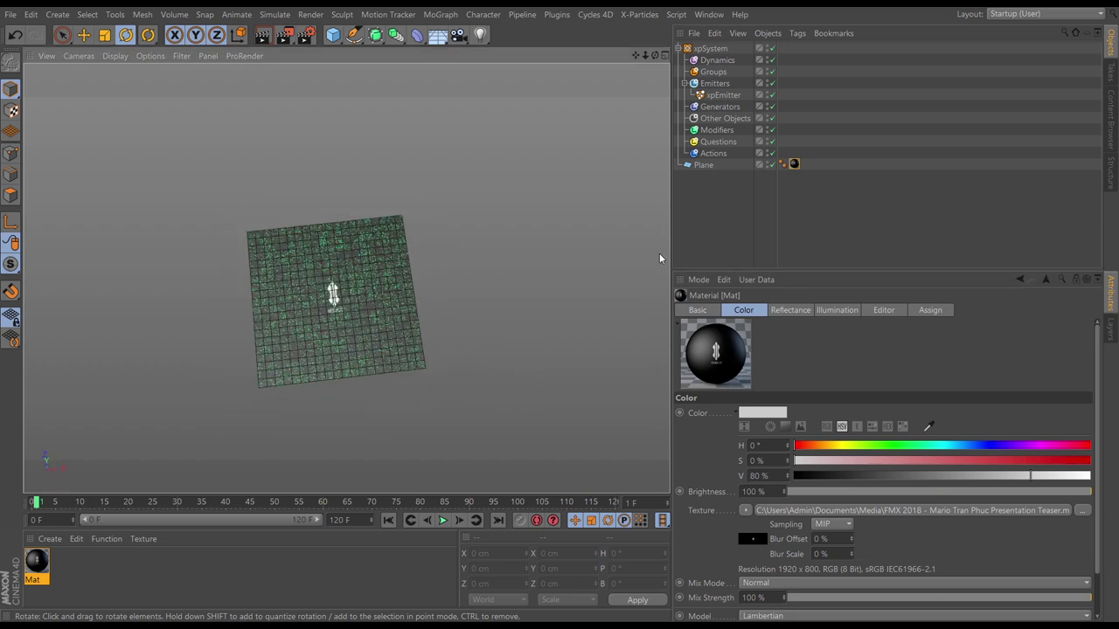
{"action": "left_click", "coordinate": [703, 164]}
{"action": "left_click", "coordinate": [777, 343]}
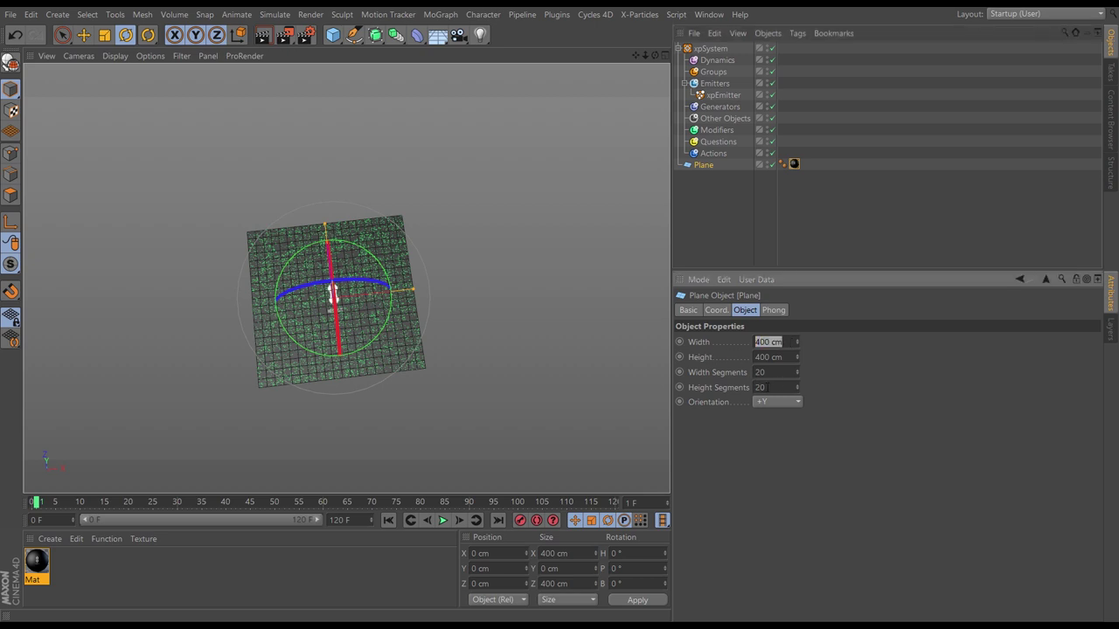
{"action": "type", "text": "1980"}
{"action": "key", "text": "Return"}
{"action": "left_click", "coordinate": [792, 356]}
{"action": "type", "text": "1"}
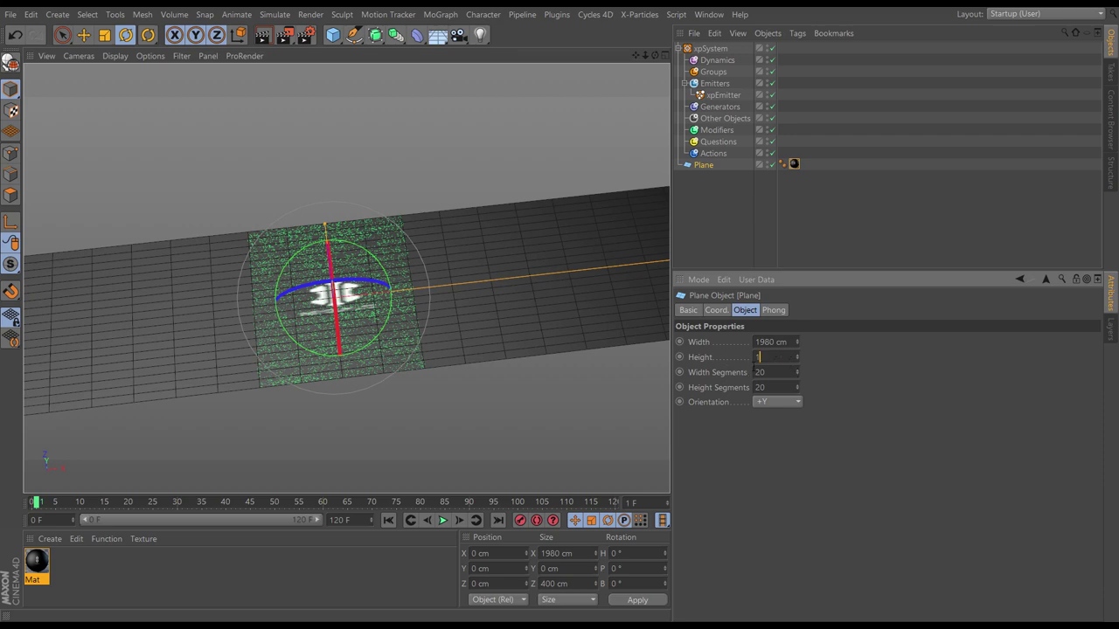
{"action": "key", "text": "Return"}
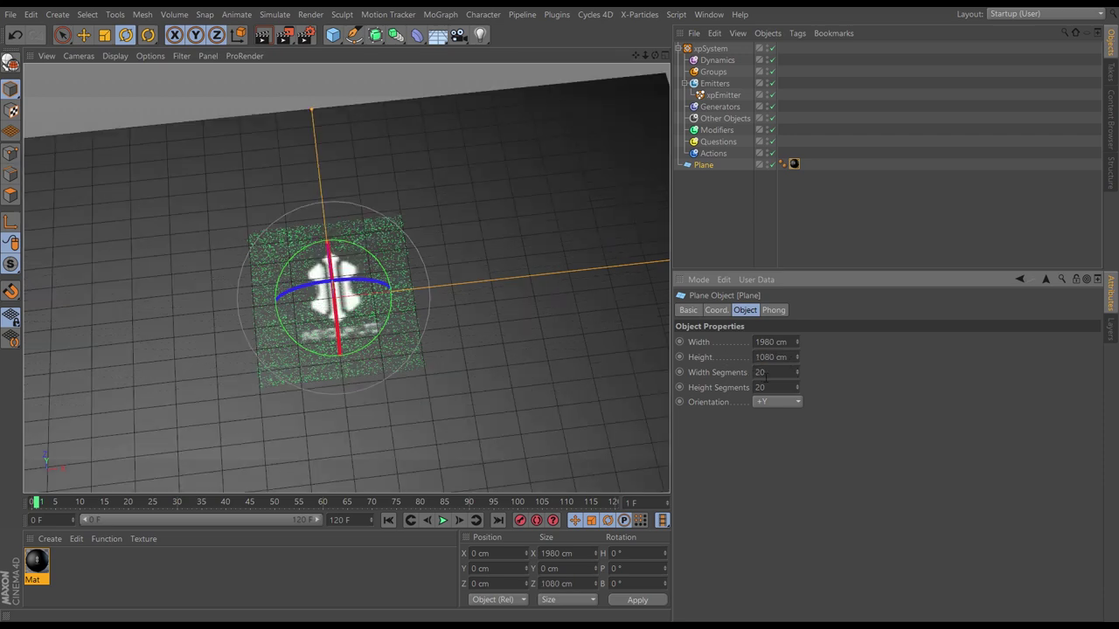
Step: Correct the Plane's width to 1920 cm
{"action": "scroll", "coordinate": [427, 346], "scroll_direction": "down", "scroll_amount": 8}
{"action": "left_click_drag", "start_coordinate": [380, 357], "coordinate": [414, 378], "text": "alt"}
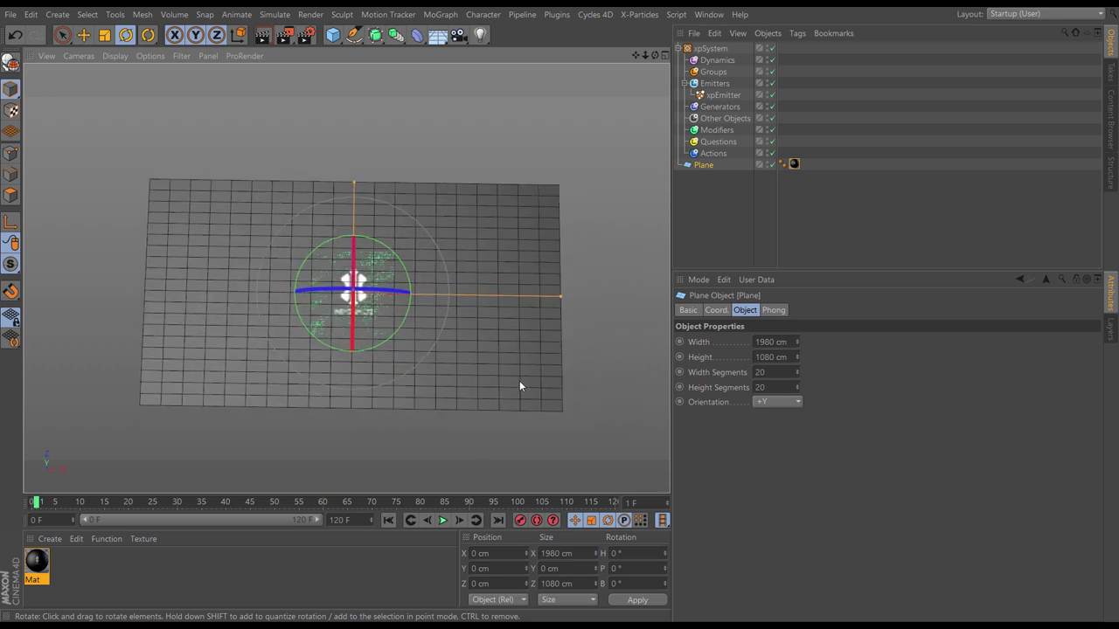
{"action": "left_click", "coordinate": [772, 342]}
{"action": "type", "text": "1920"}
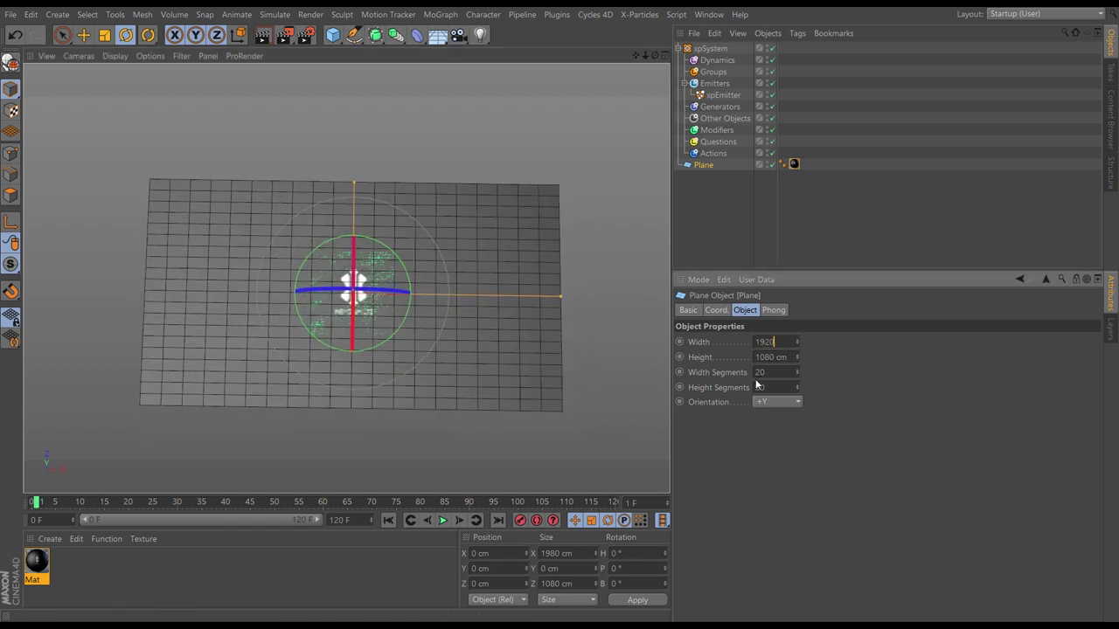
{"action": "key", "text": "Return"}
{"action": "mouse_move", "coordinate": [426, 335]}
{"action": "left_mouse_down", "text": "alt"}
{"action": "mouse_move", "coordinate": [422, 359]}
{"action": "mouse_move", "coordinate": [424, 345]}
{"action": "left_mouse_up", "text": "alt"}
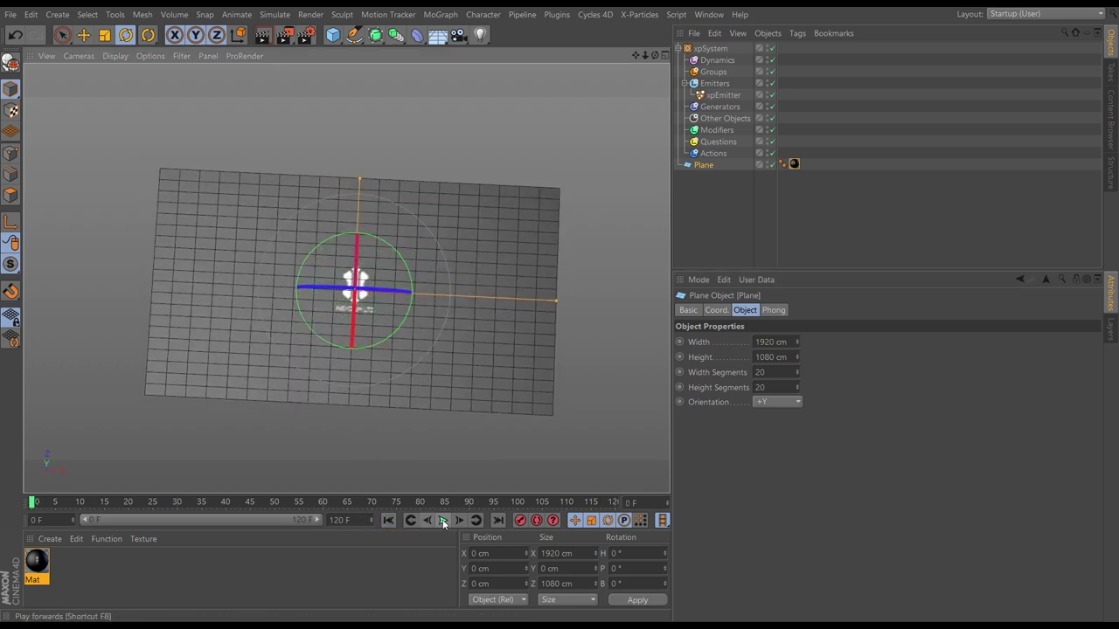
Step: Play and rewind the animation to preview the textured plane at frame 23
{"action": "left_click", "coordinate": [442, 520]}
{"action": "left_click", "coordinate": [442, 520]}
{"action": "left_click", "coordinate": [388, 520]}
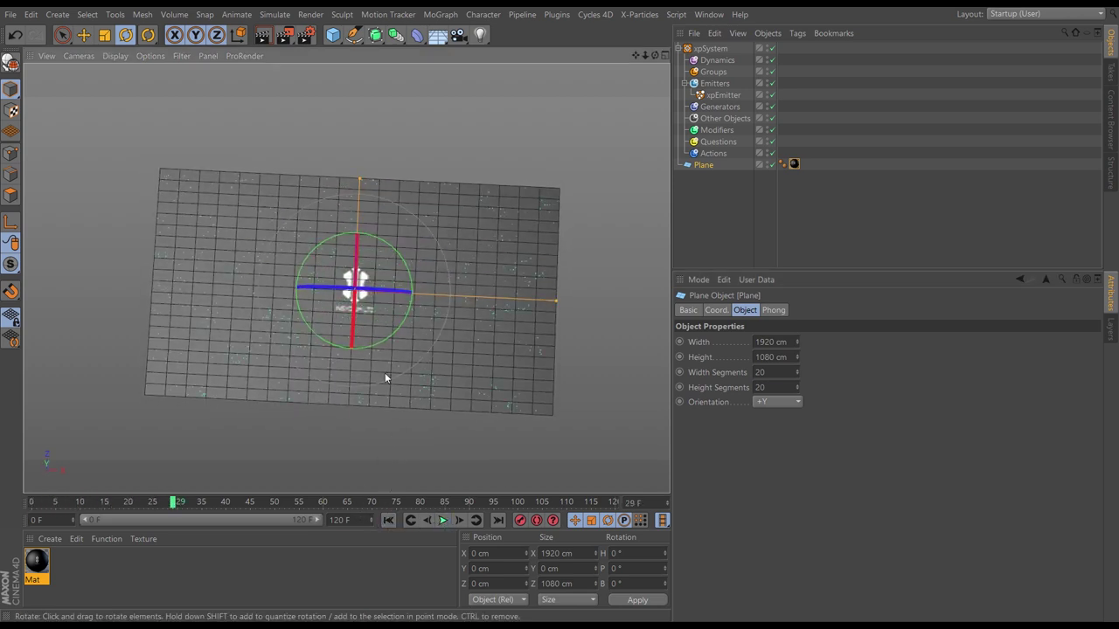
{"action": "mouse_move", "coordinate": [409, 376]}
{"action": "left_mouse_down", "text": "alt"}
{"action": "mouse_move", "coordinate": [399, 352]}
{"action": "mouse_move", "coordinate": [404, 360]}
{"action": "left_mouse_up", "text": "alt"}
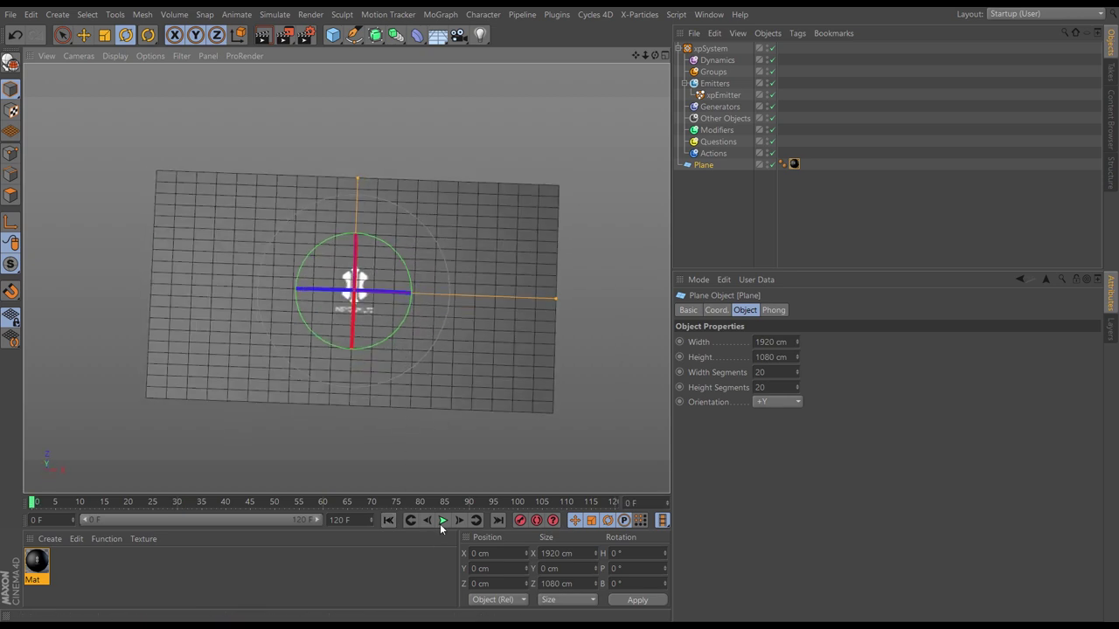
{"action": "left_click", "coordinate": [442, 520]}
{"action": "left_click", "coordinate": [443, 520]}
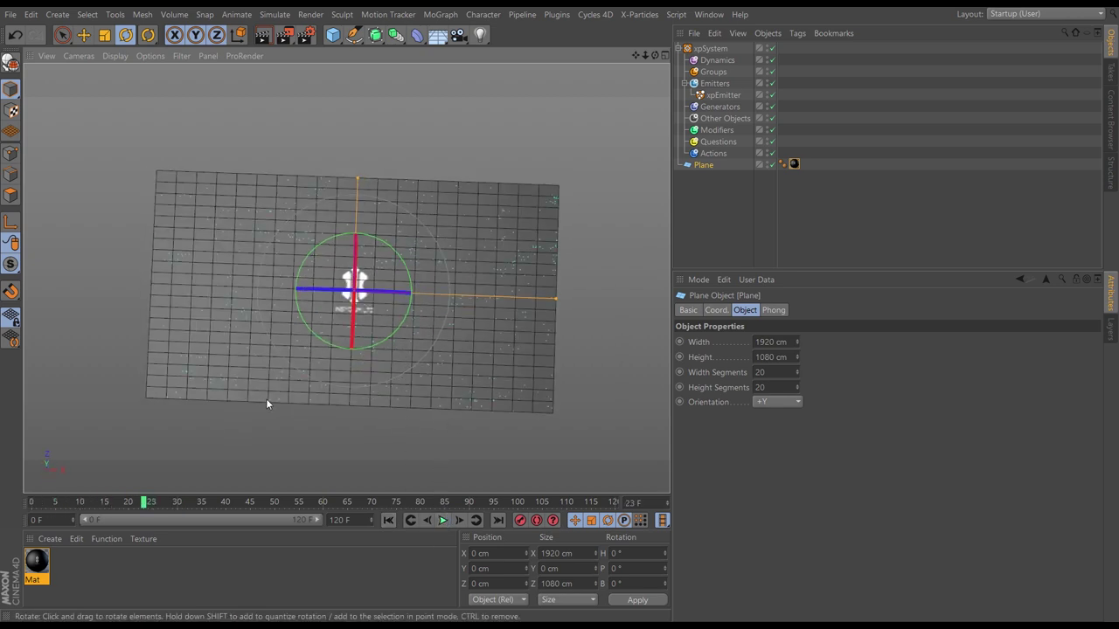
Step: Set the Mat texture's Movie Start Frame to 200
{"action": "left_click", "coordinate": [36, 561]}
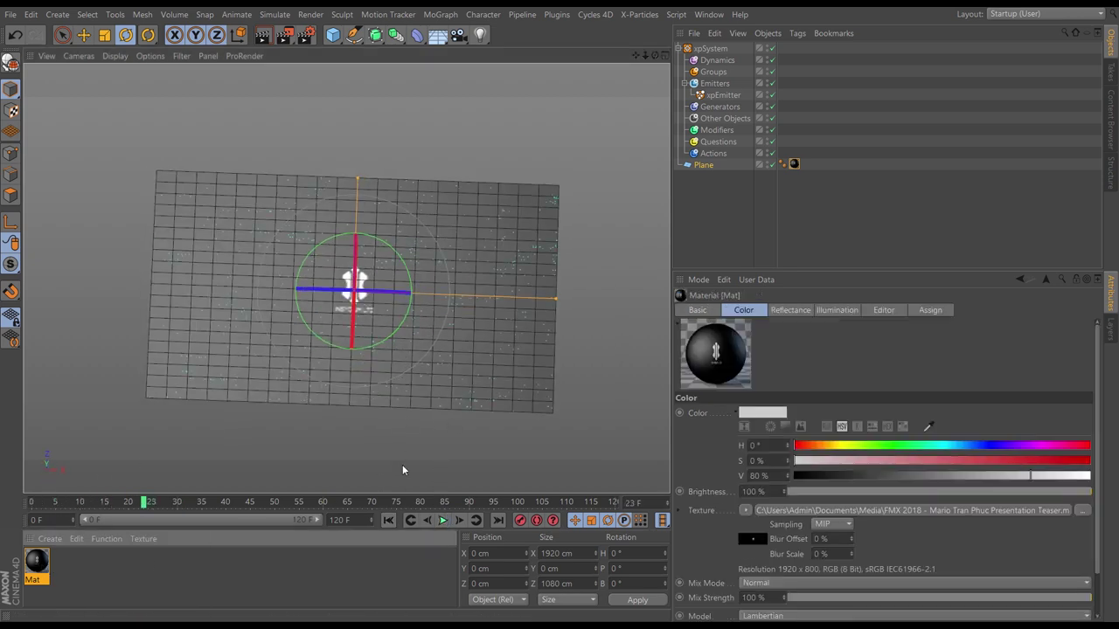
{"action": "left_click", "coordinate": [753, 542]}
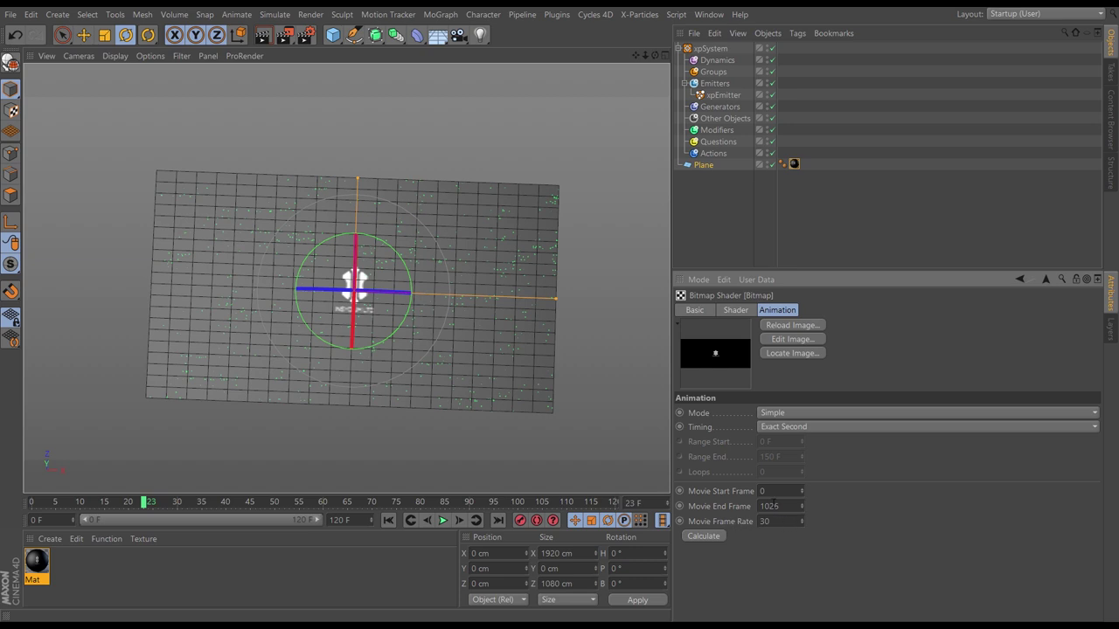
{"action": "double_click", "coordinate": [761, 491]}
{"action": "type", "text": "200"}
{"action": "key", "text": "Return"}
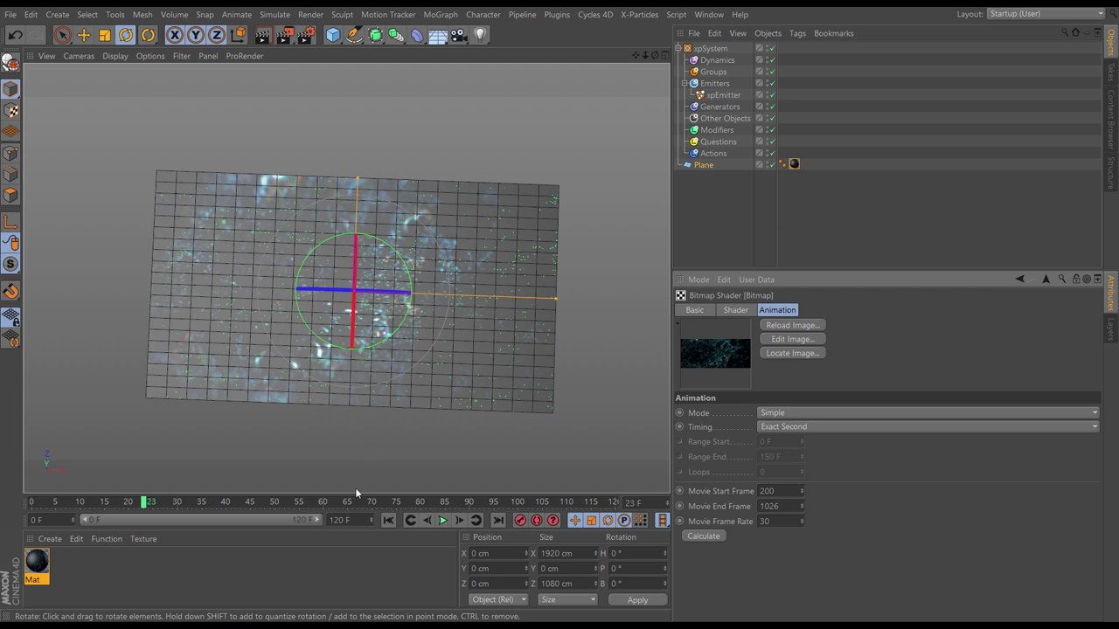
Step: Replay from the start to check the video footage on the plane
{"action": "left_click", "coordinate": [388, 520]}
{"action": "left_click", "coordinate": [443, 520]}
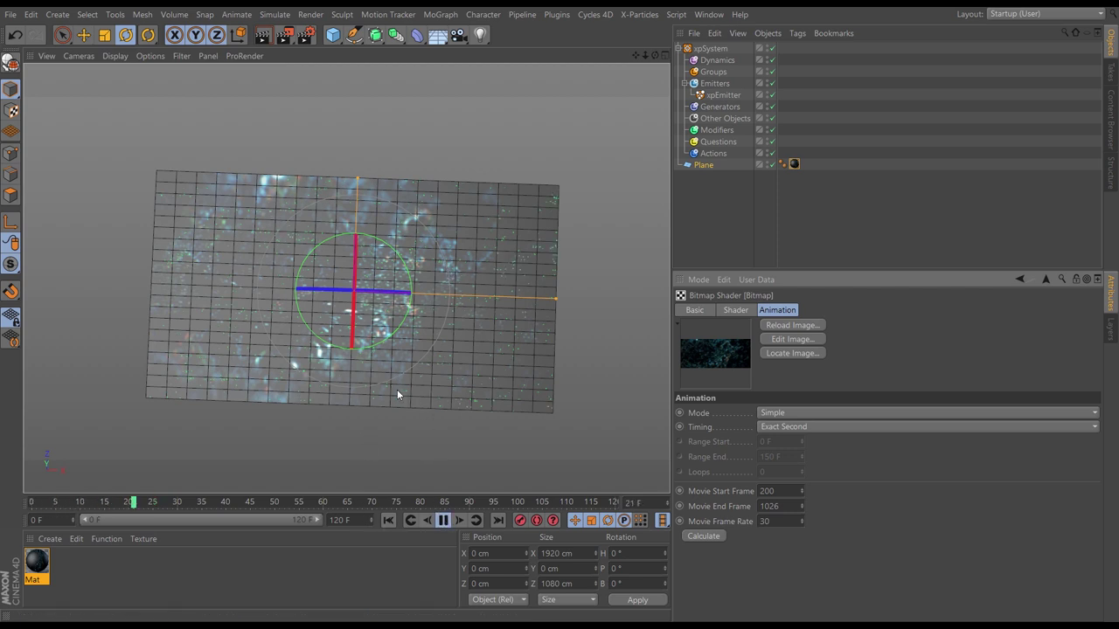
{"action": "left_click", "coordinate": [388, 520]}
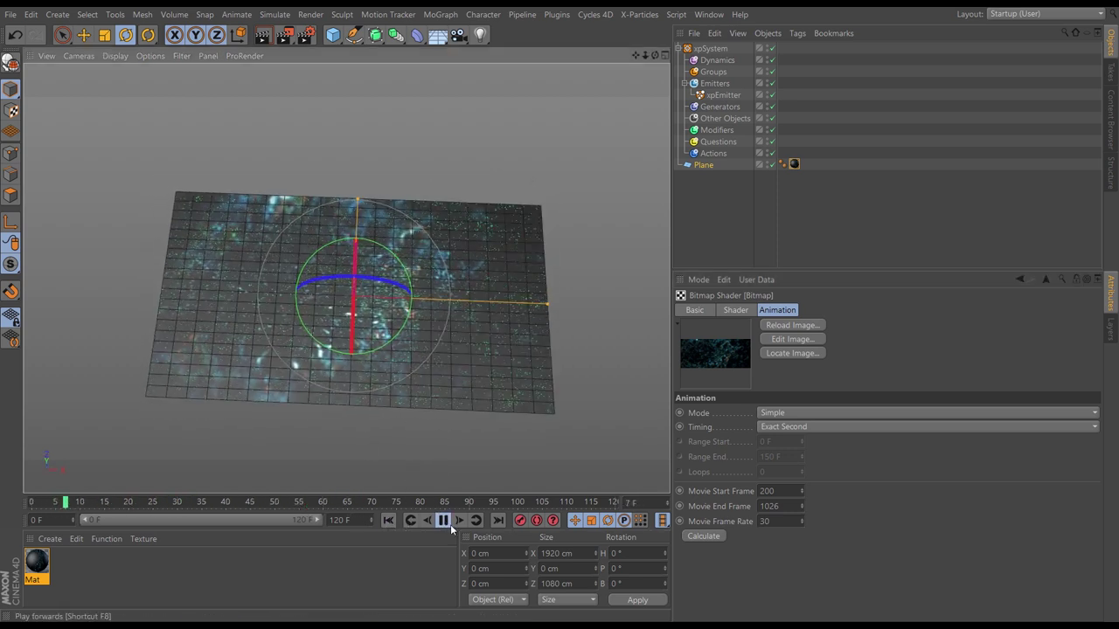
{"action": "left_click", "coordinate": [442, 520]}
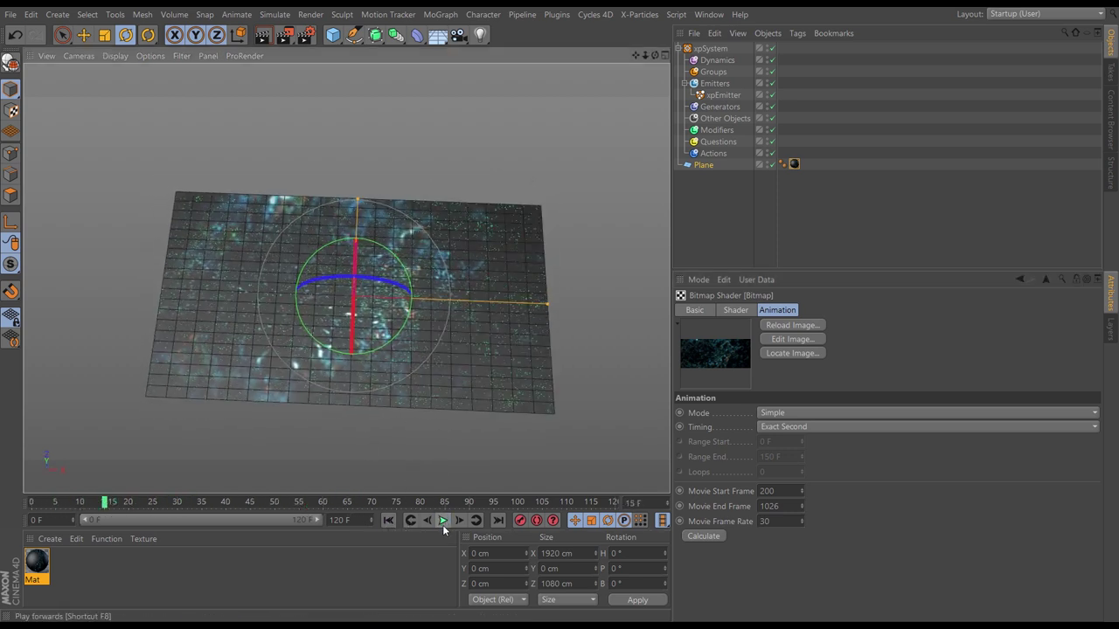
{"action": "left_click", "coordinate": [40, 562]}
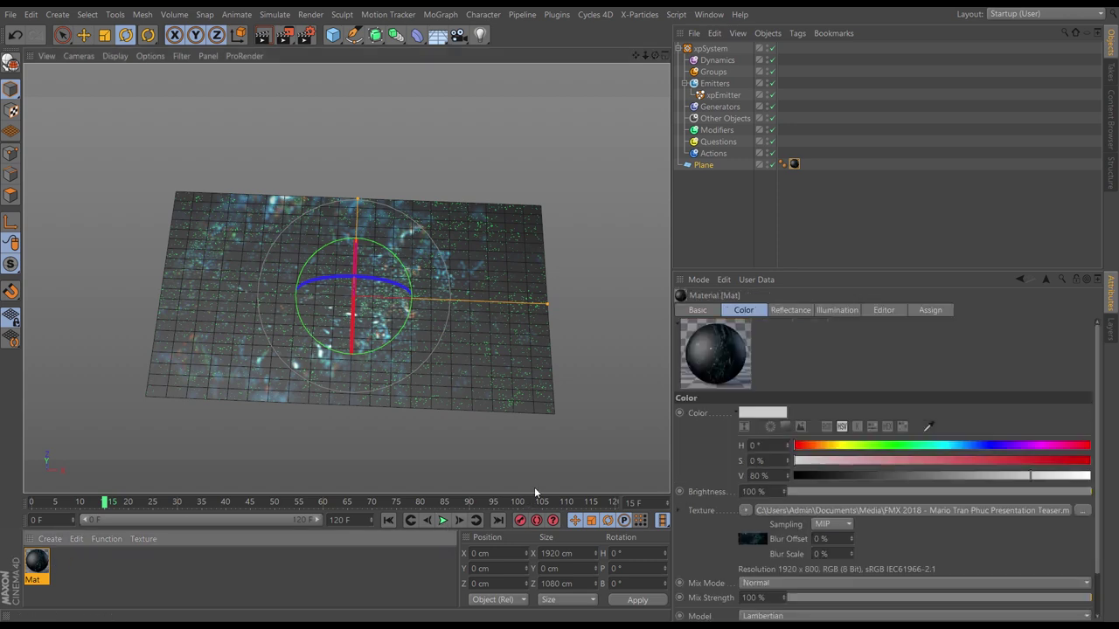
Step: Enable Animate Preview in Mat's Editor tab and play to frame 69 to watch the video
{"action": "left_click", "coordinate": [883, 310]}
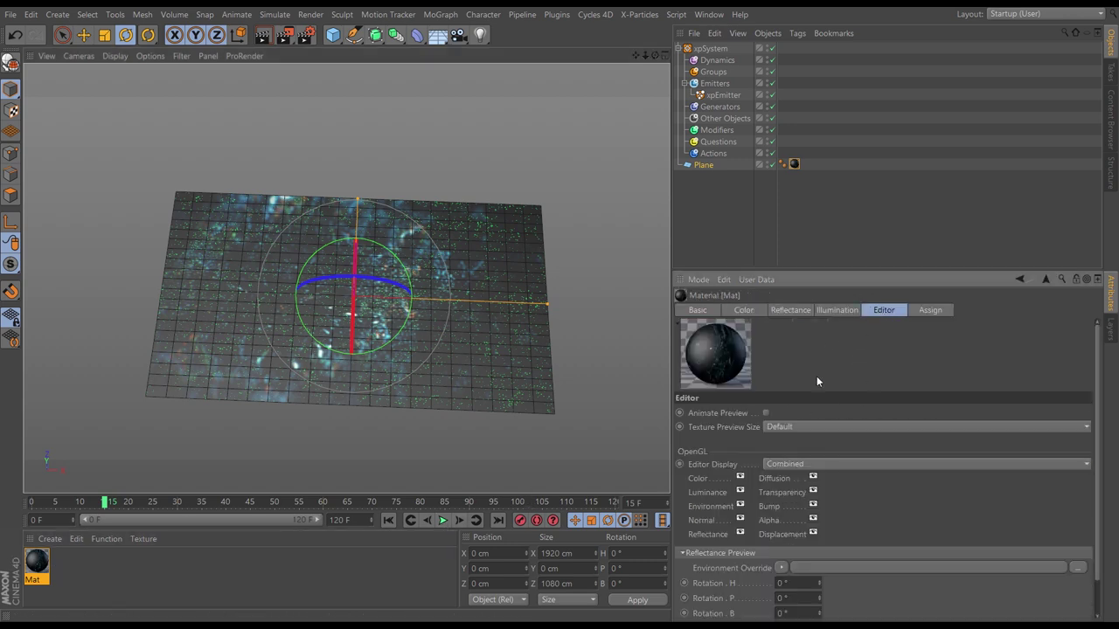
{"action": "left_click", "coordinate": [765, 414]}
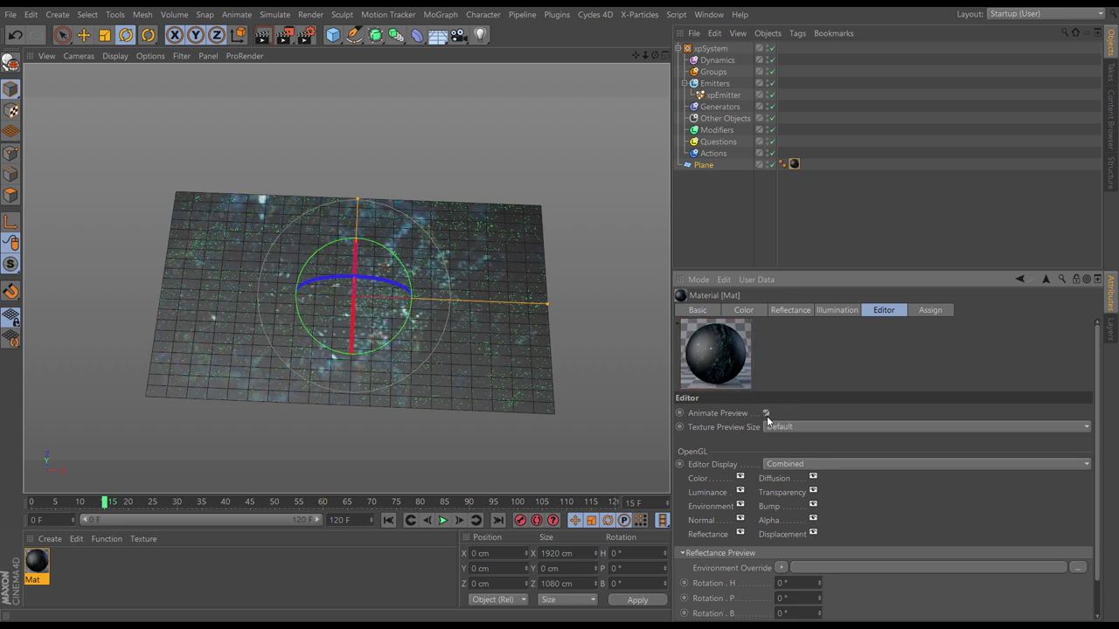
{"action": "left_click", "coordinate": [442, 520]}
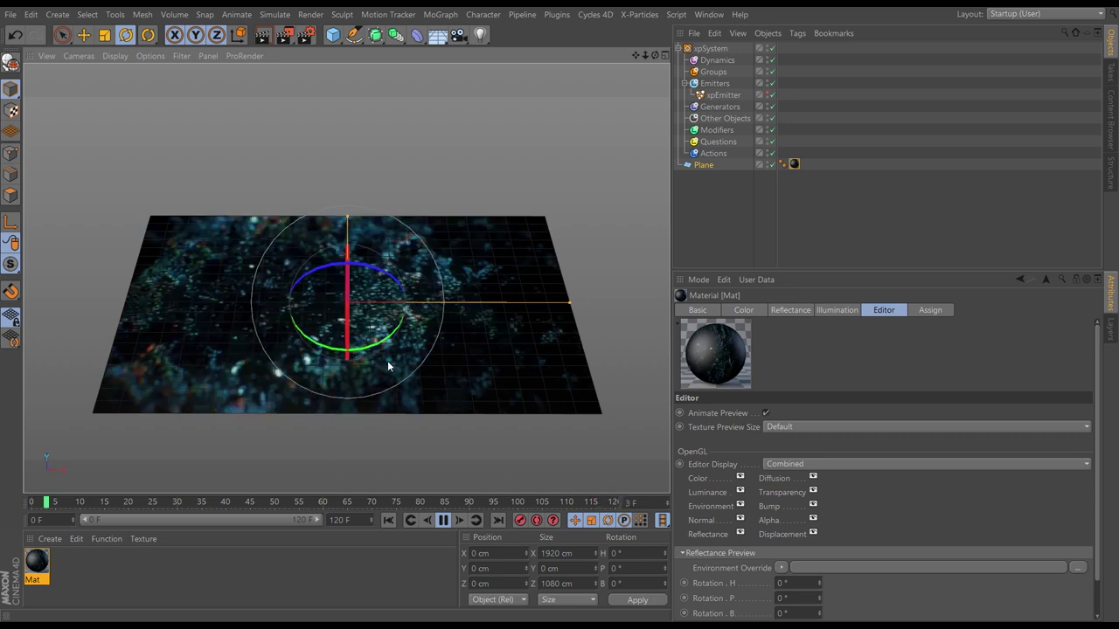
{"action": "left_click", "coordinate": [443, 521]}
{"action": "left_click_drag", "start_coordinate": [383, 350], "coordinate": [339, 375]}
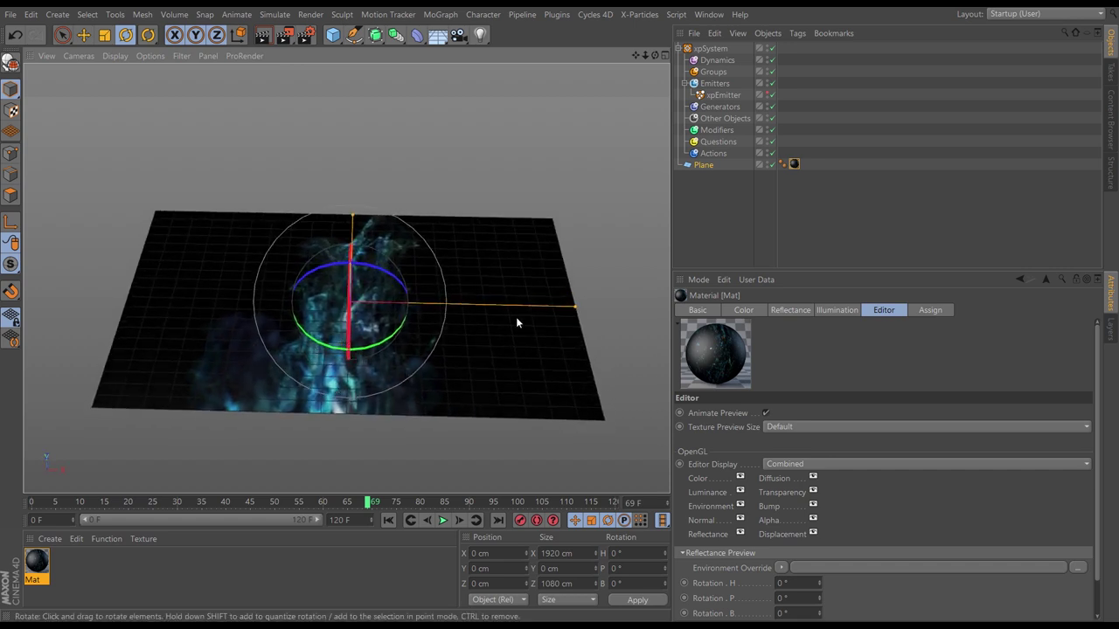
Step: Switch the xpEmitter's Emit From mode from Polygon Area to Texture and show its Texture settings
{"action": "left_click", "coordinate": [734, 96]}
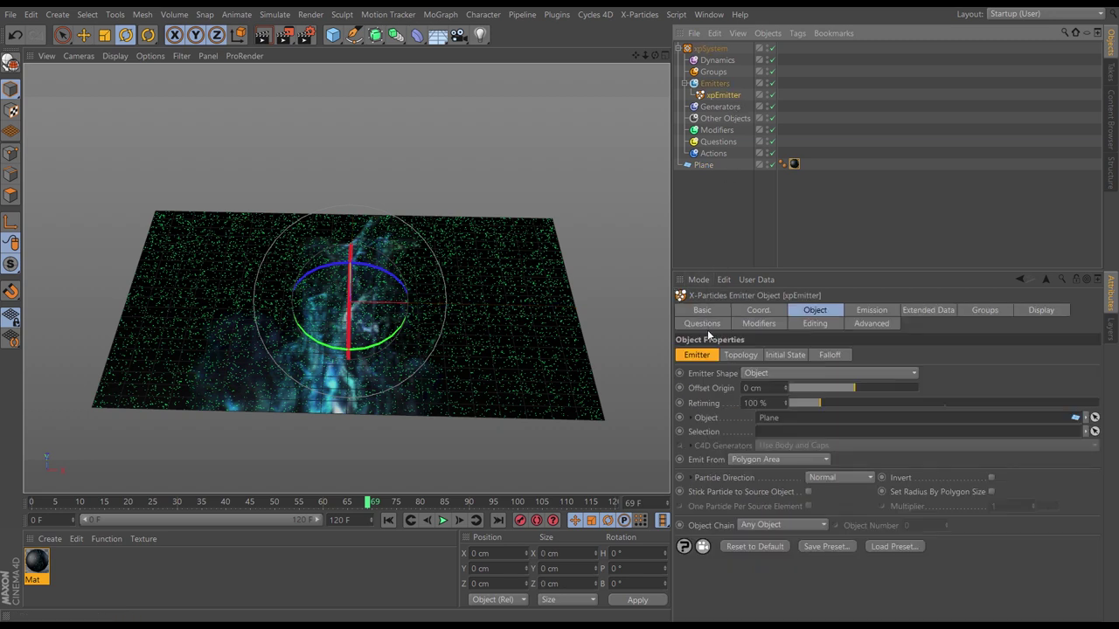
{"action": "left_click", "coordinate": [744, 457]}
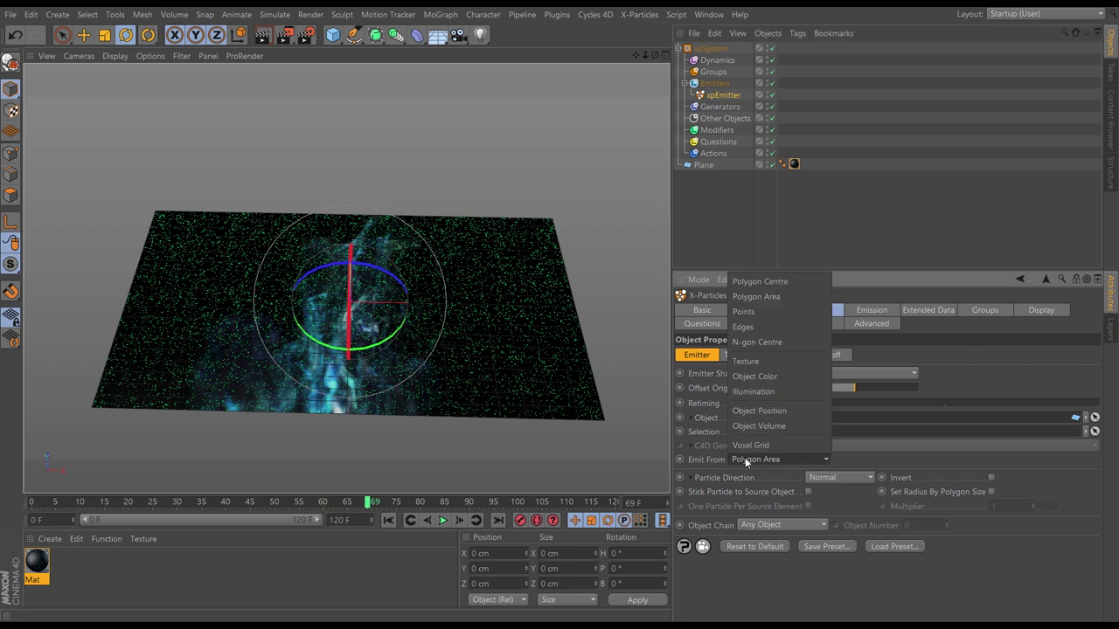
{"action": "left_click", "coordinate": [746, 360]}
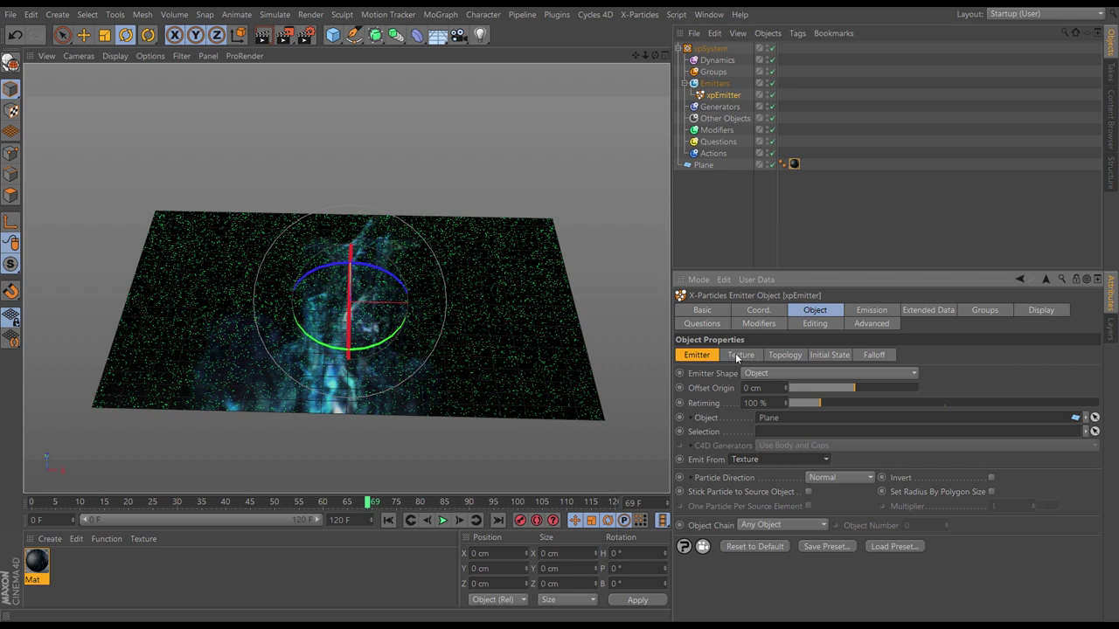
{"action": "left_click", "coordinate": [740, 356]}
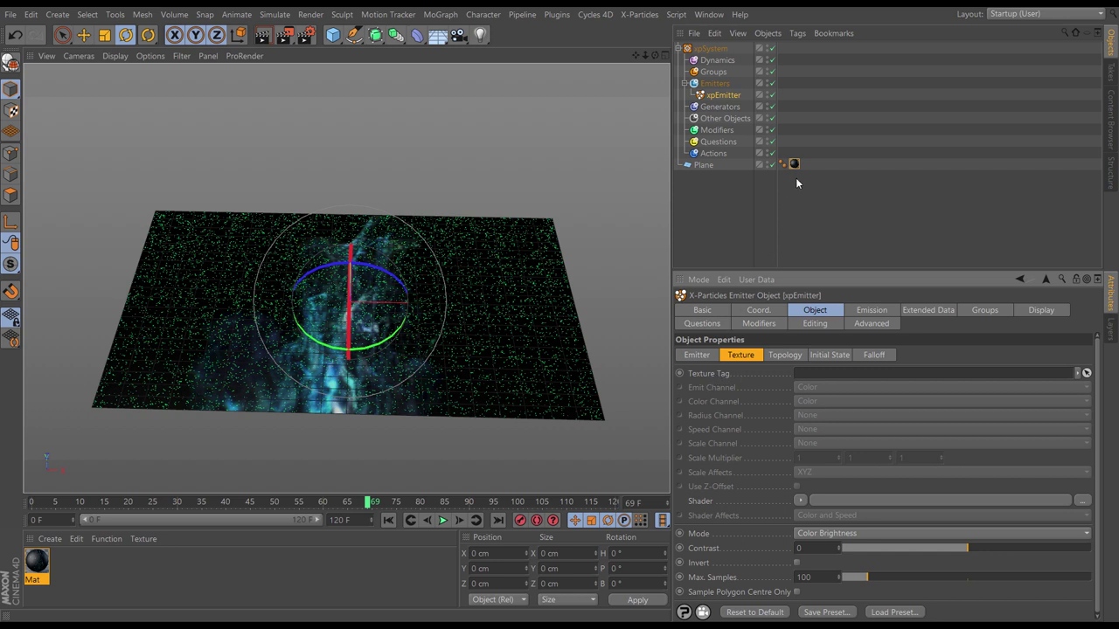
Step: Link the Plane's texture tag to the xpEmitter, hide the Plane, and restart the simulation
{"action": "left_click_drag", "start_coordinate": [791, 165], "coordinate": [823, 374]}
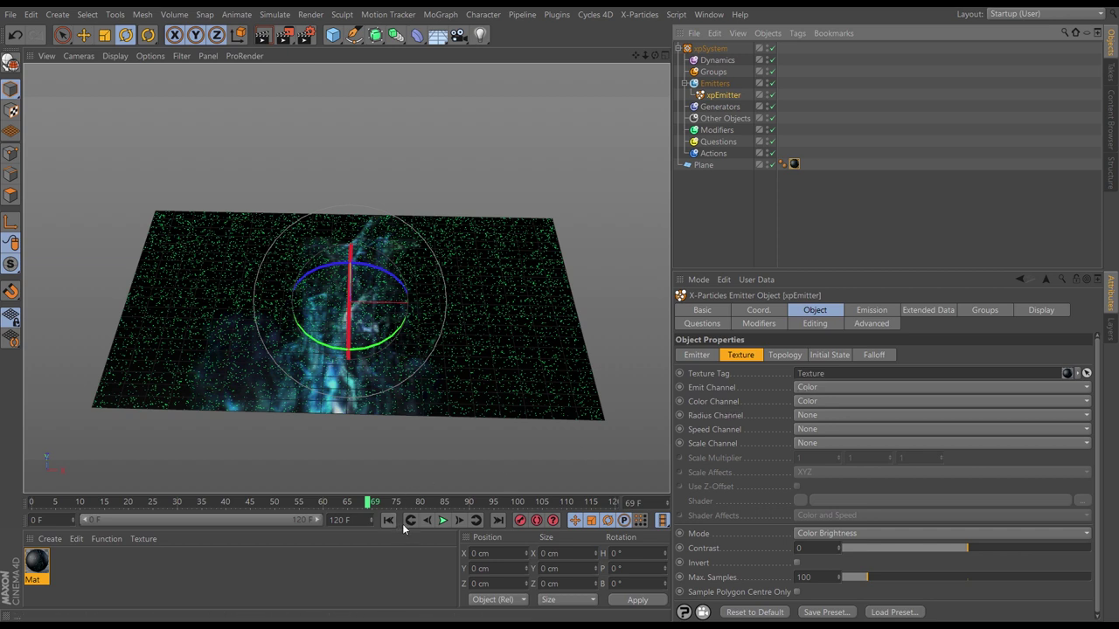
{"action": "left_click", "coordinate": [766, 162]}
{"action": "left_click", "coordinate": [766, 162]}
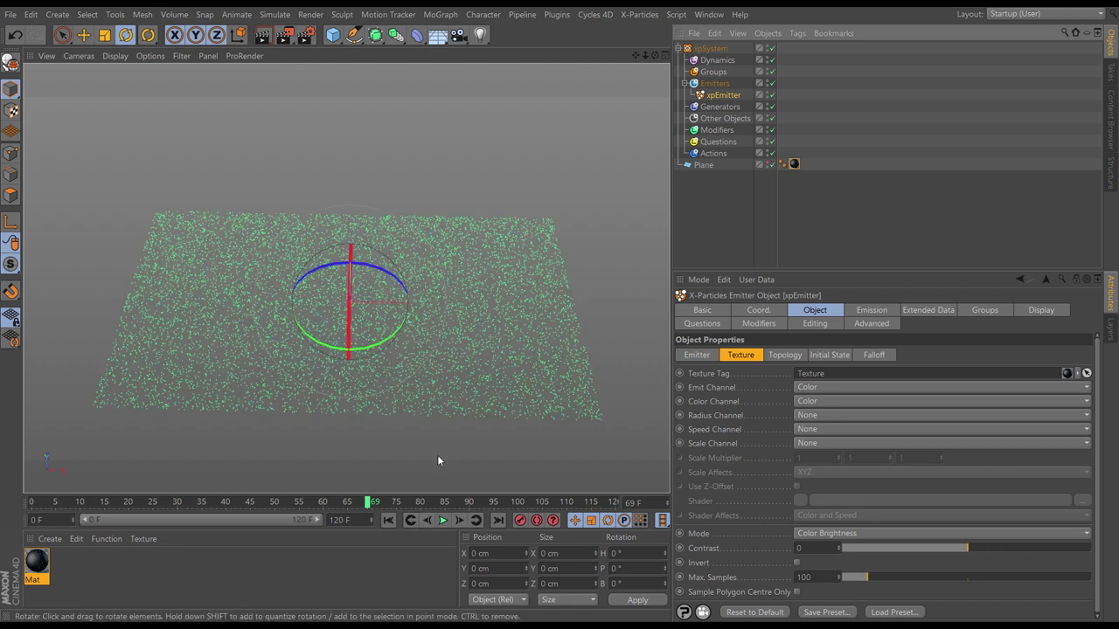
{"action": "left_click", "coordinate": [388, 520]}
{"action": "left_click", "coordinate": [460, 522]}
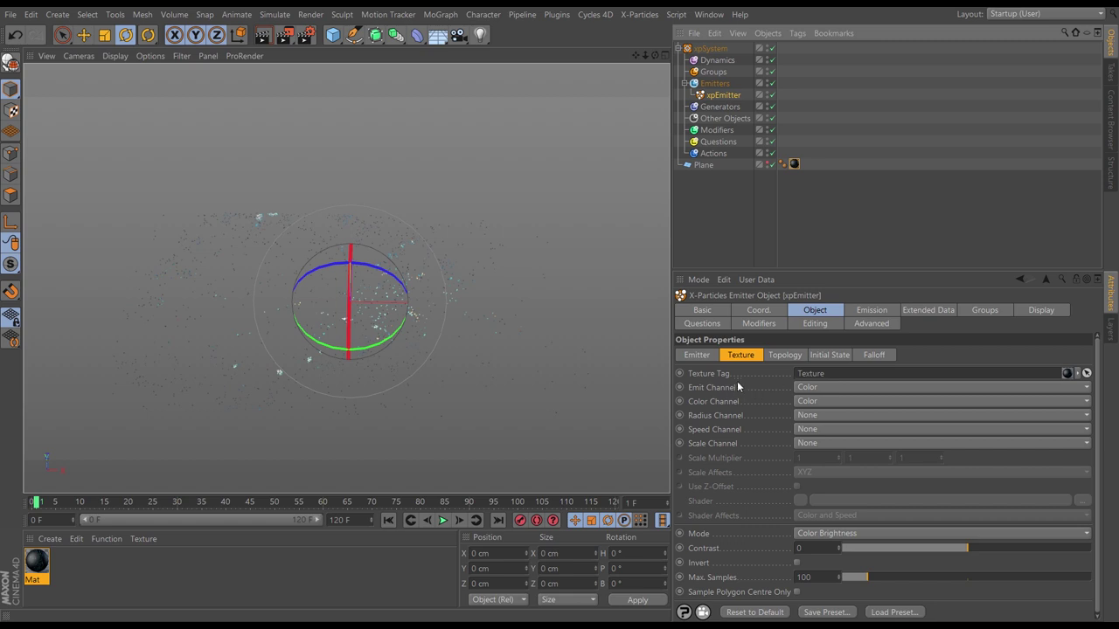
Step: Set the xpEmitter's Emit Channel to None, then rewind, step a frame and play
{"action": "left_click", "coordinate": [803, 387]}
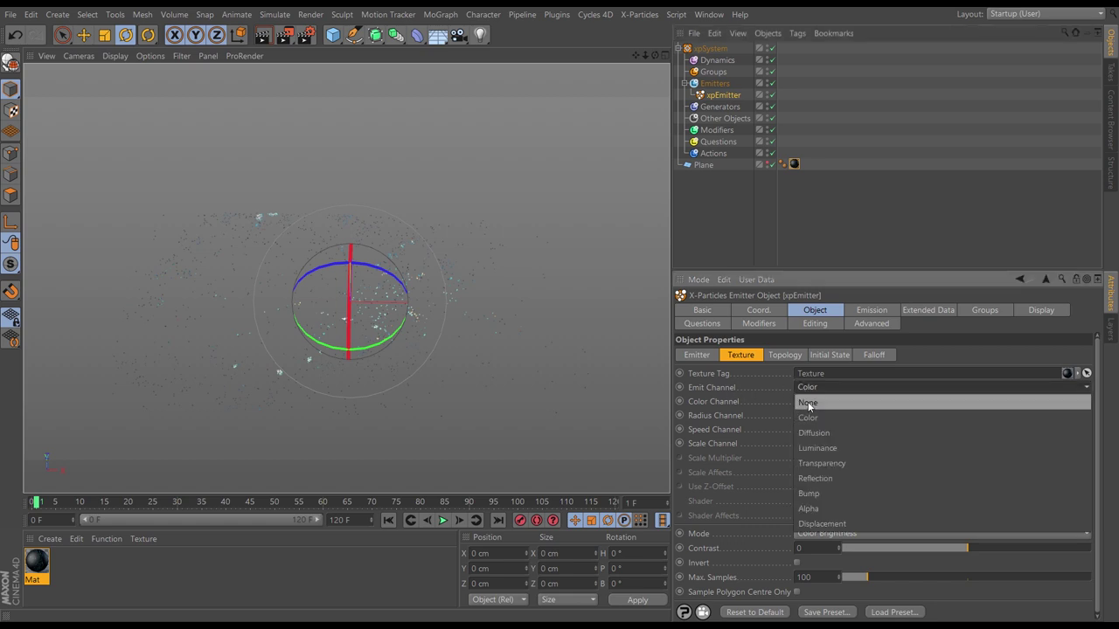
{"action": "left_click", "coordinate": [808, 403]}
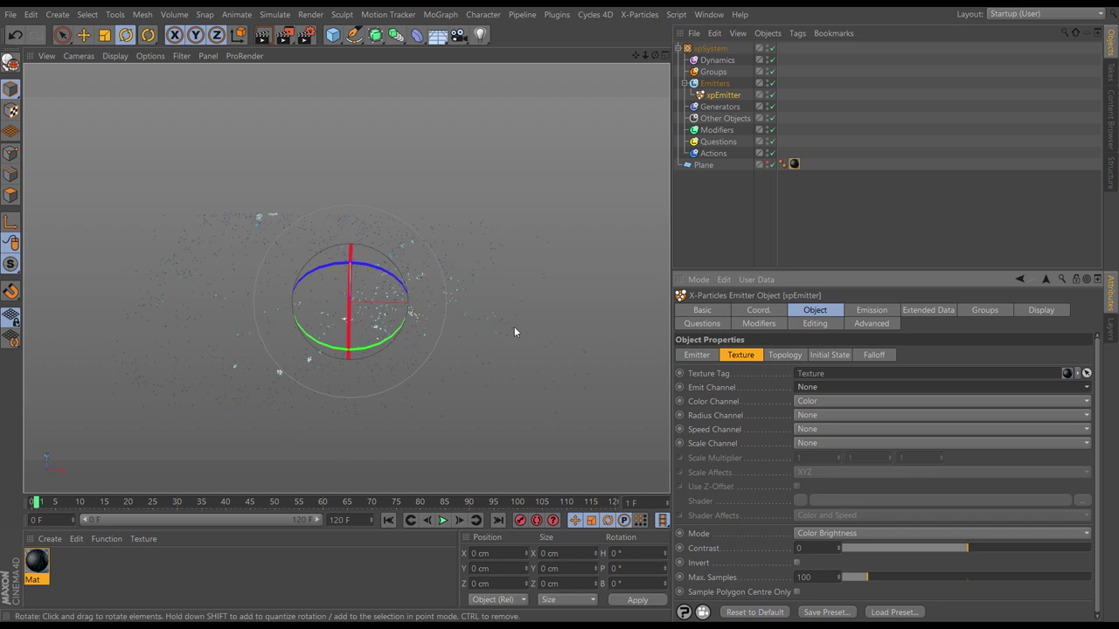
{"action": "left_click", "coordinate": [388, 520]}
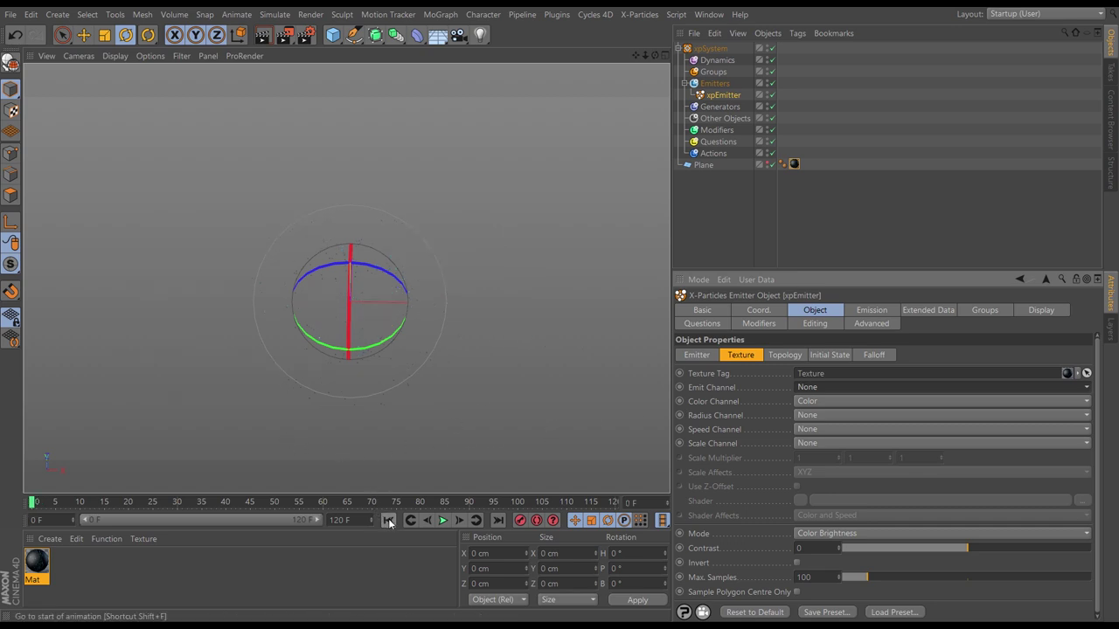
{"action": "left_click", "coordinate": [464, 522]}
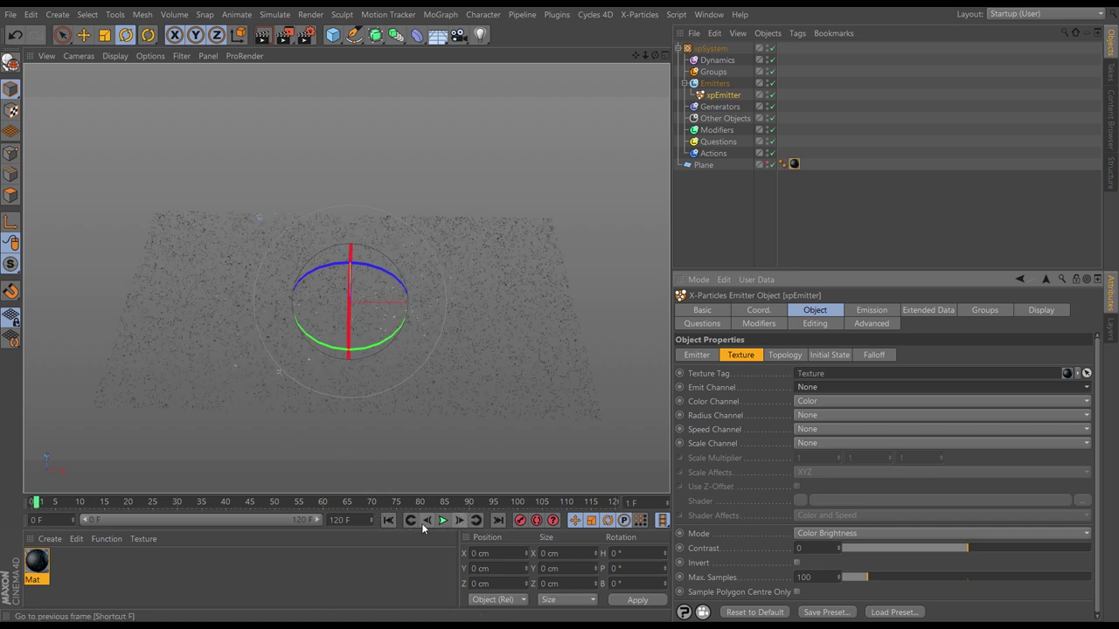
{"action": "left_click", "coordinate": [388, 520]}
{"action": "left_click", "coordinate": [444, 520]}
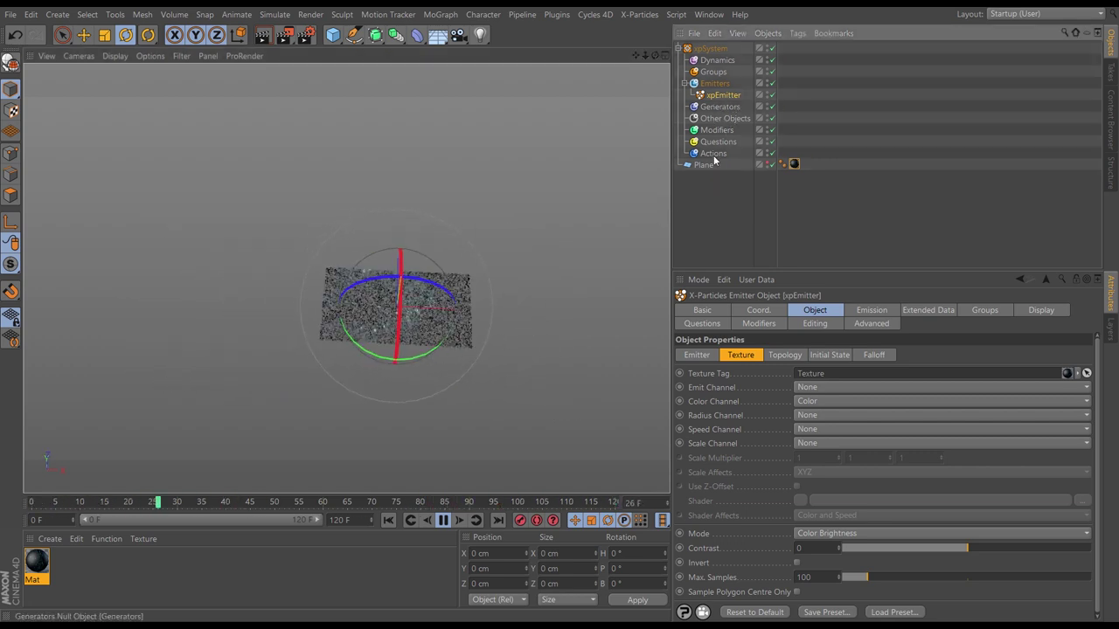
Step: Set the emitter's Editor Display to Squares, then pause and rewind to frame 0
{"action": "left_click", "coordinate": [1019, 309]}
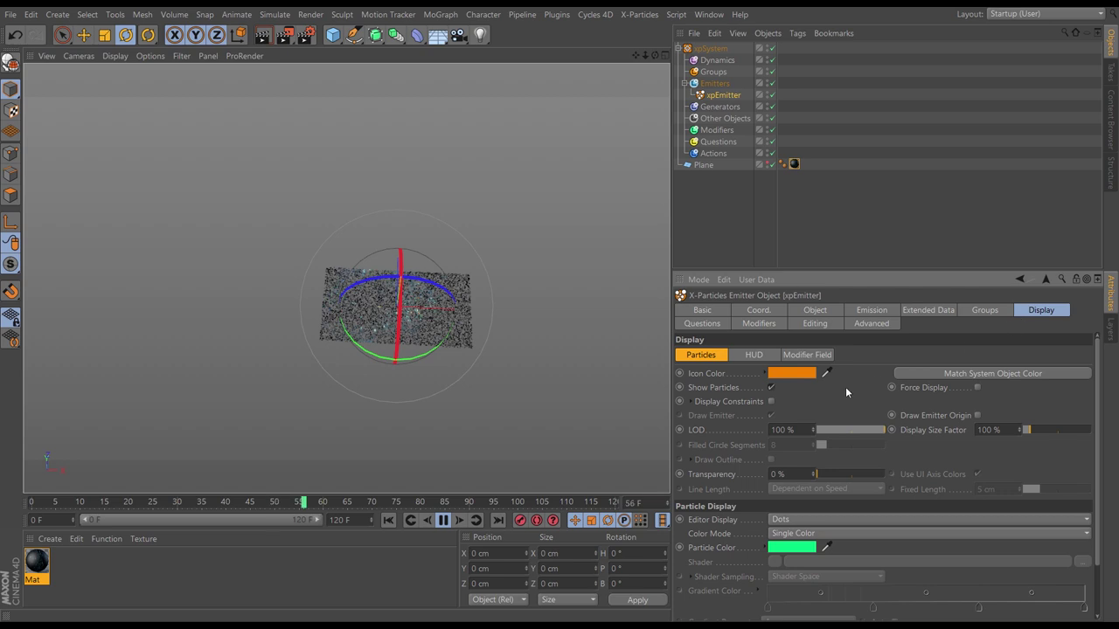
{"action": "left_click", "coordinate": [779, 519]}
{"action": "left_click", "coordinate": [796, 308]}
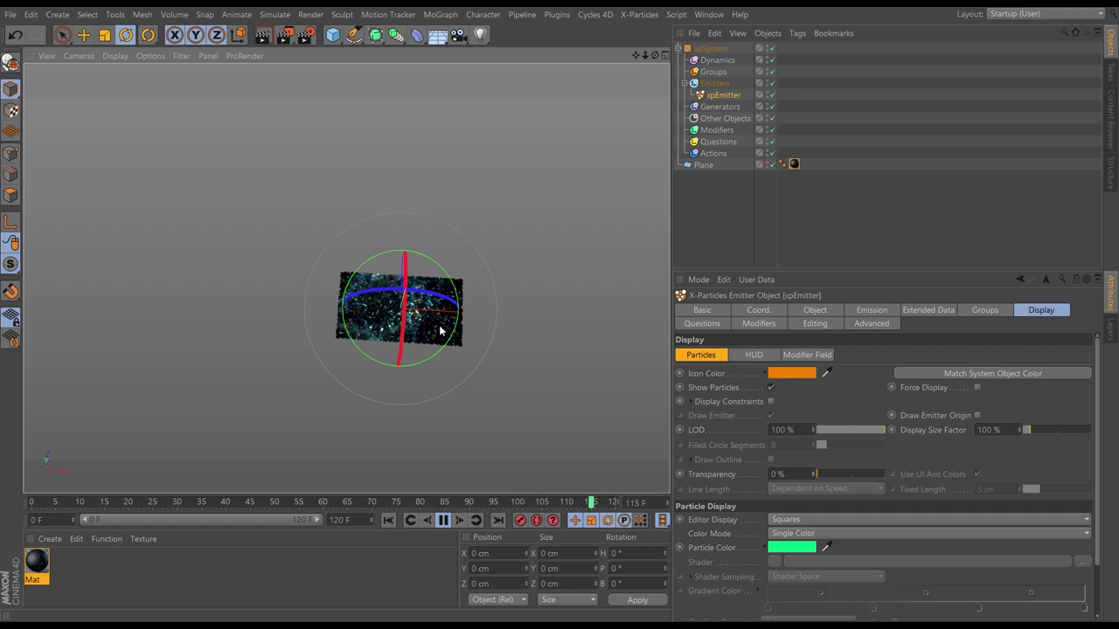
{"action": "left_click", "coordinate": [443, 520]}
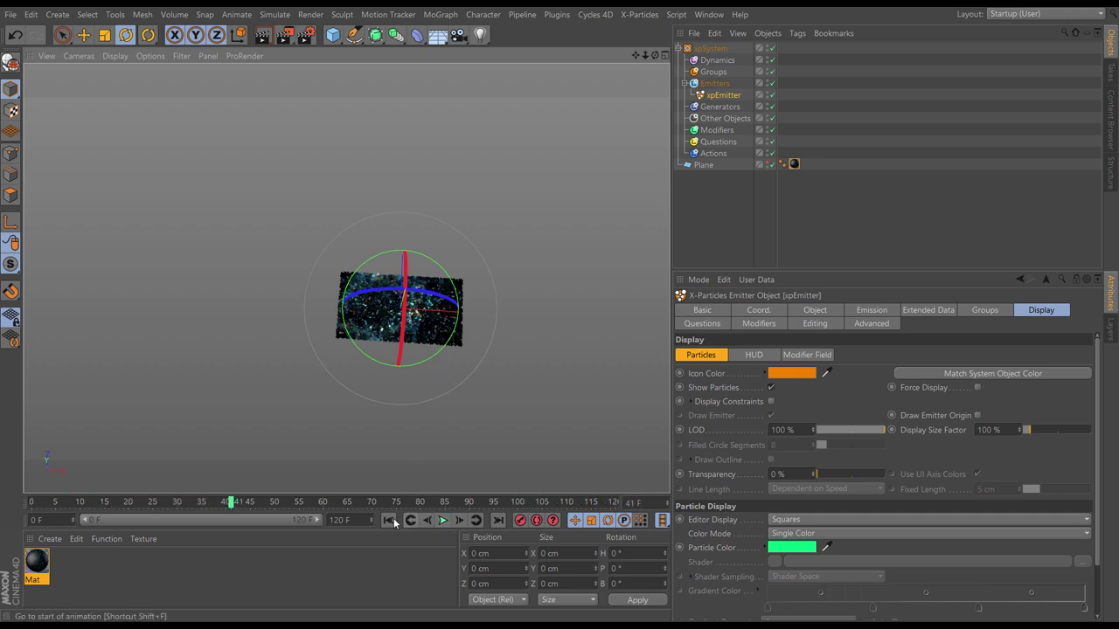
{"action": "left_click", "coordinate": [388, 520]}
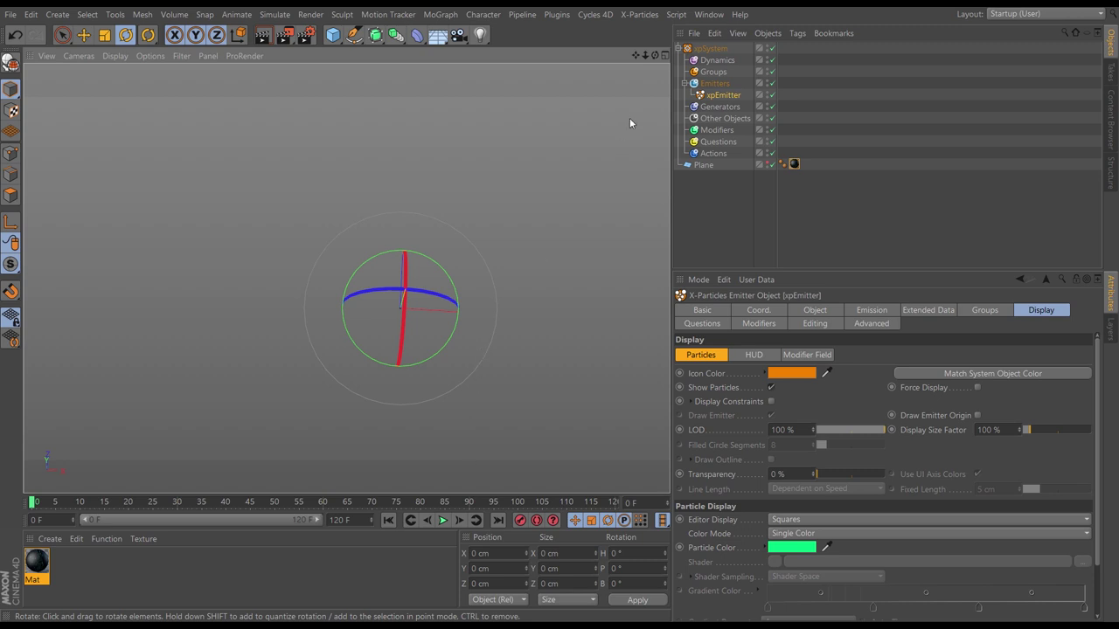
Step: Add an xpColor modifier from Control Modifiers and show its Object settings while playing
{"action": "left_click", "coordinate": [717, 130]}
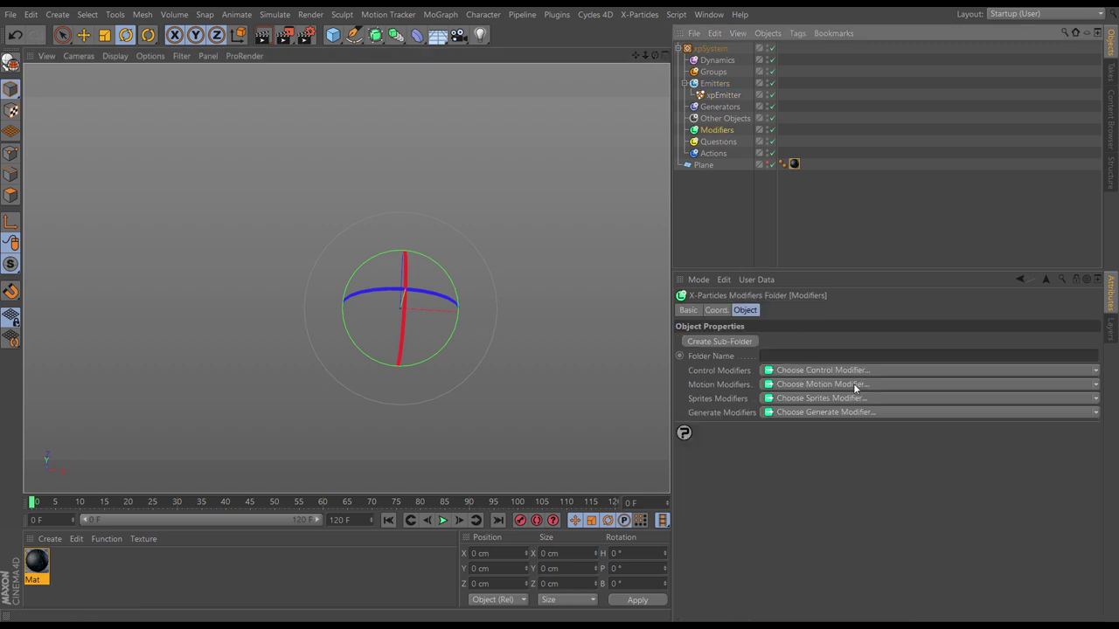
{"action": "left_click", "coordinate": [1094, 372]}
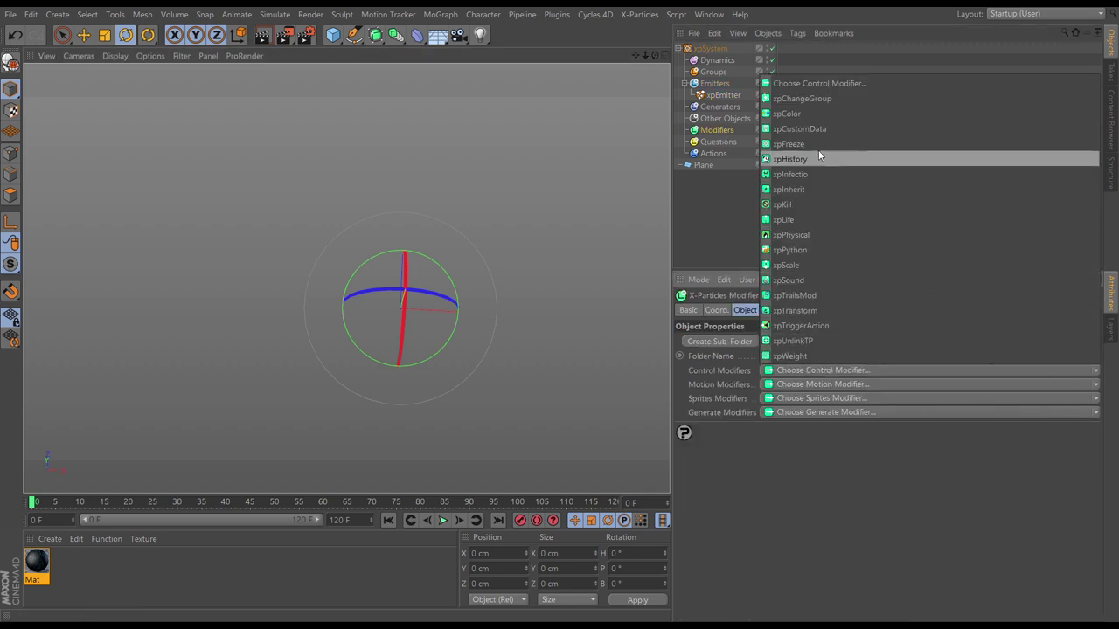
{"action": "left_click", "coordinate": [792, 113]}
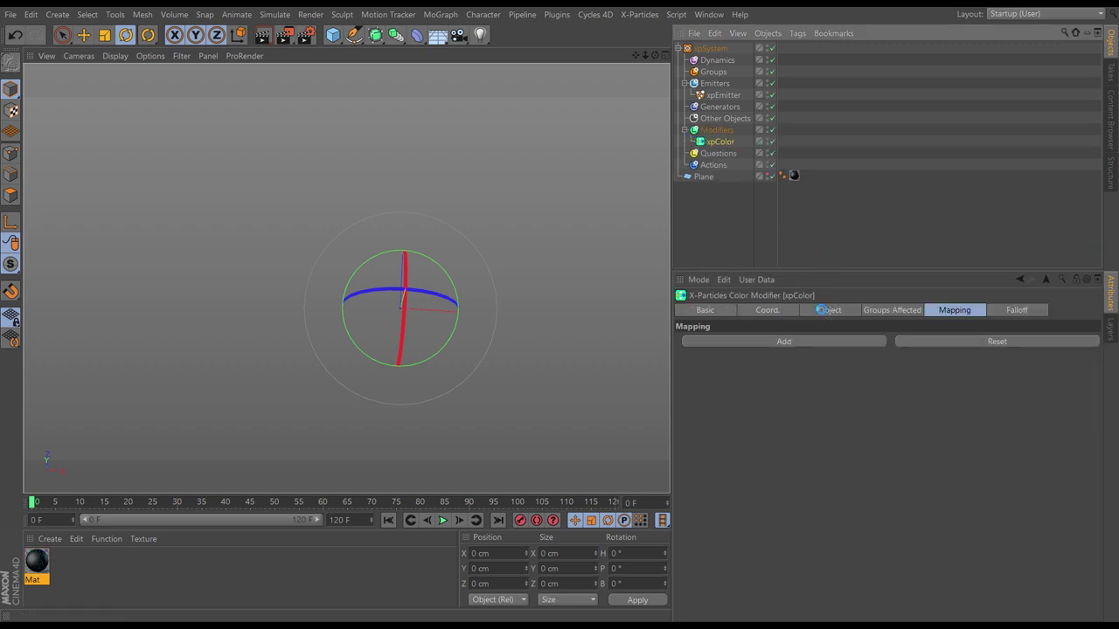
{"action": "left_click", "coordinate": [822, 312]}
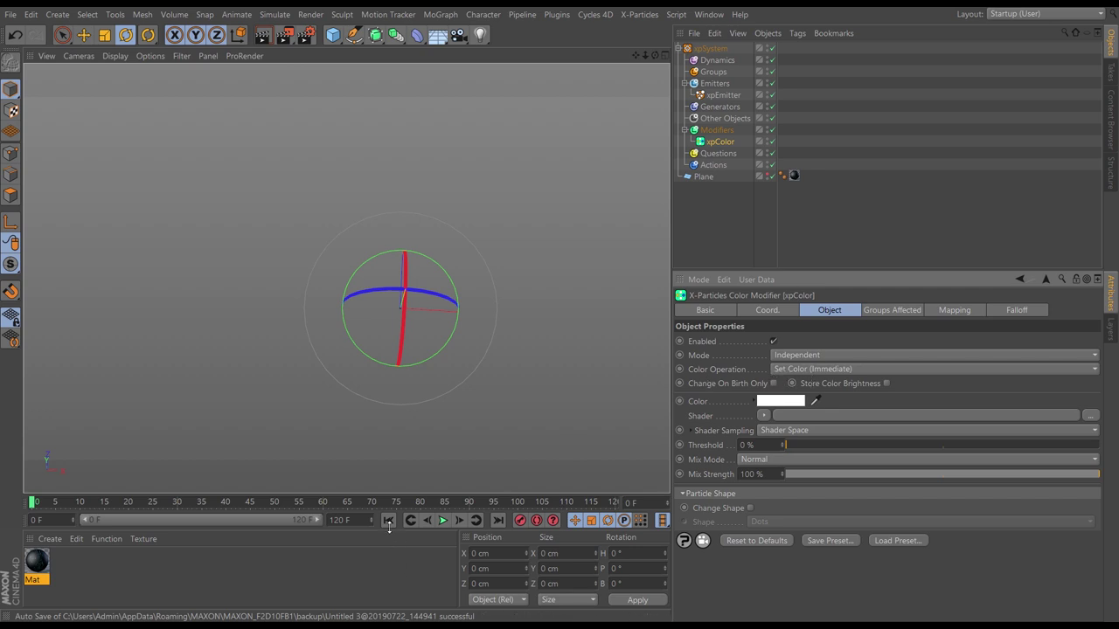
{"action": "left_click", "coordinate": [441, 521]}
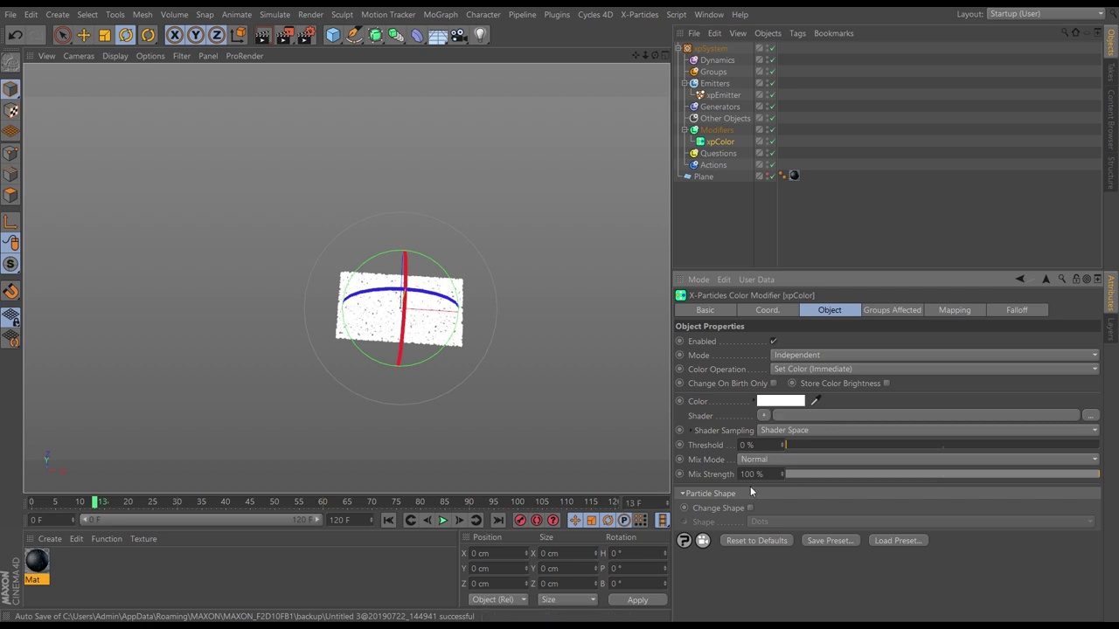
Step: Set Color Operation to Use Texture Tag, link the Plane's texture tag, and rewind
{"action": "left_click", "coordinate": [784, 369]}
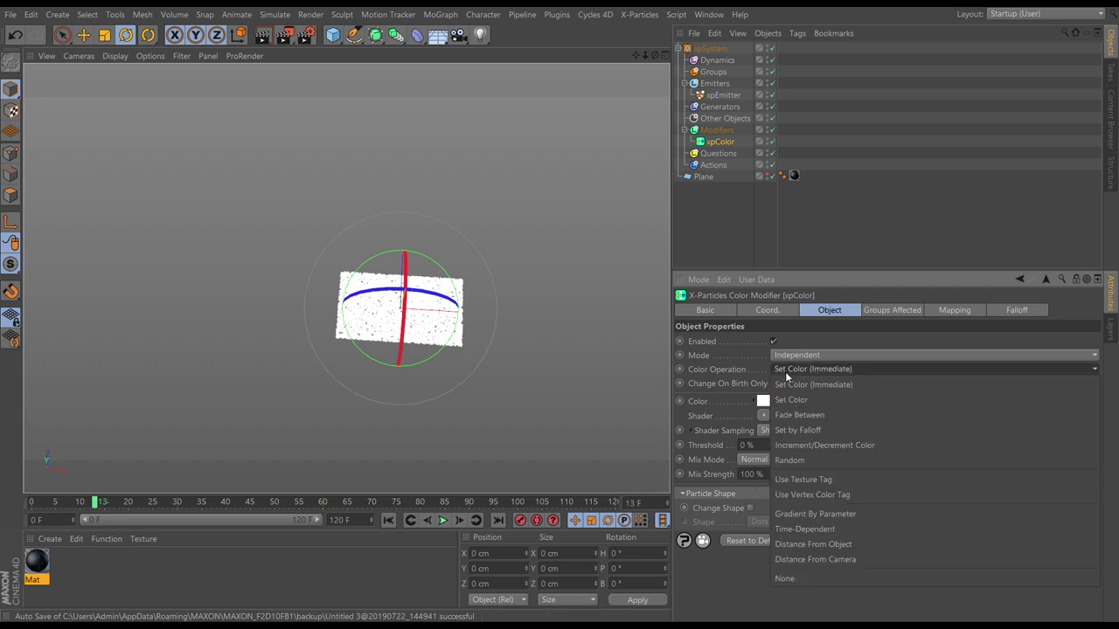
{"action": "left_click", "coordinate": [813, 479]}
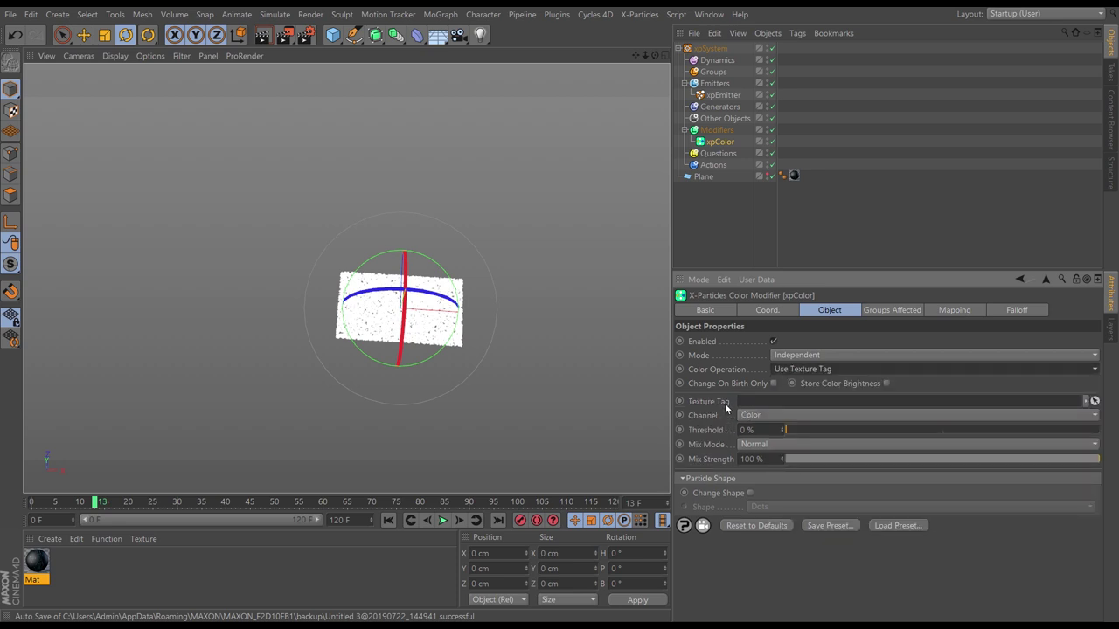
{"action": "left_click_drag", "start_coordinate": [795, 176], "coordinate": [808, 214]}
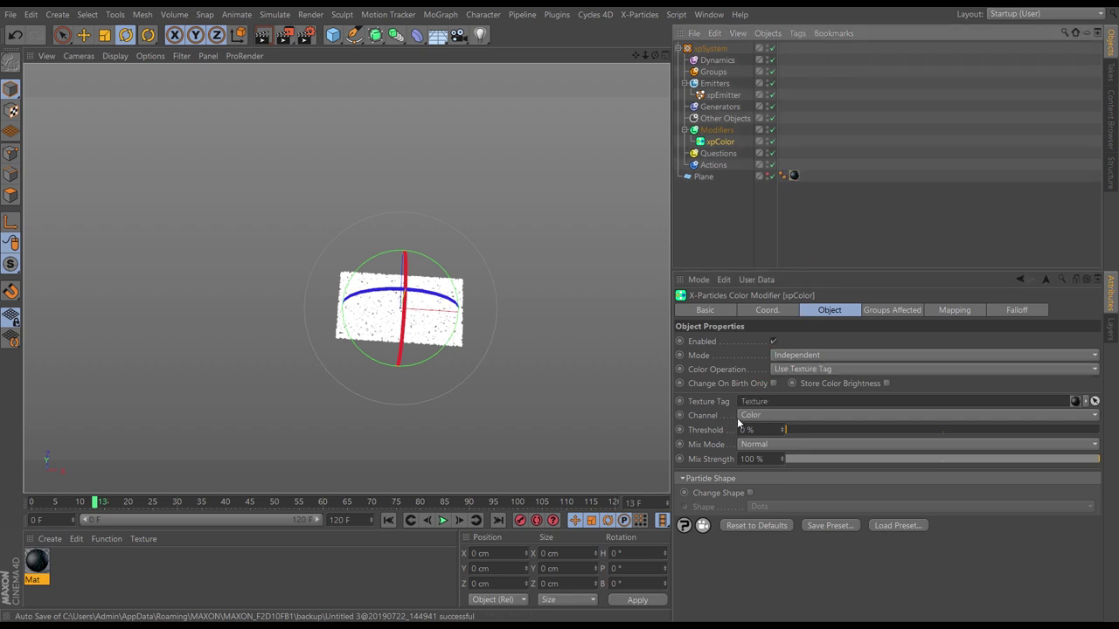
{"action": "left_click", "coordinate": [389, 521]}
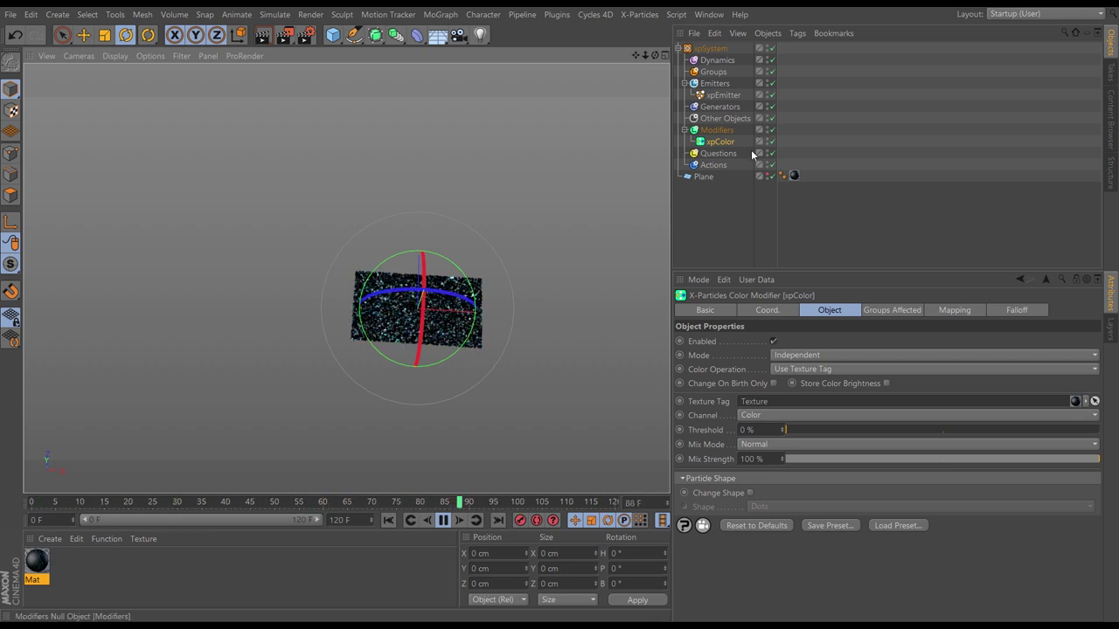
Step: Enable UV Emission Data in the xpEmitter's Extended Data > General Data settings
{"action": "left_click", "coordinate": [724, 95]}
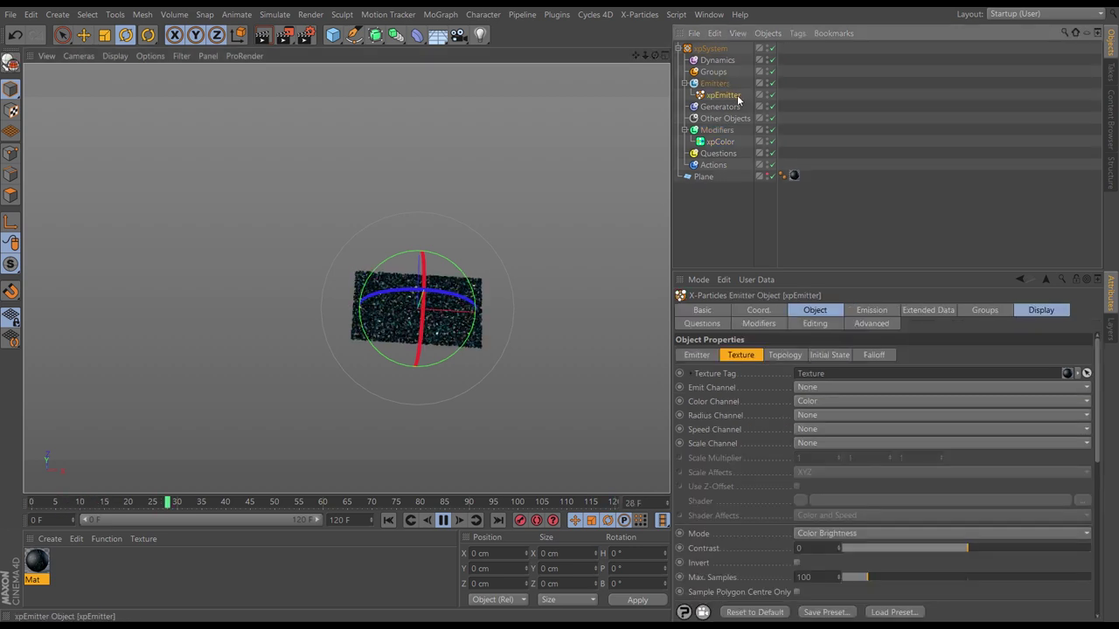
{"action": "left_click", "coordinate": [920, 312]}
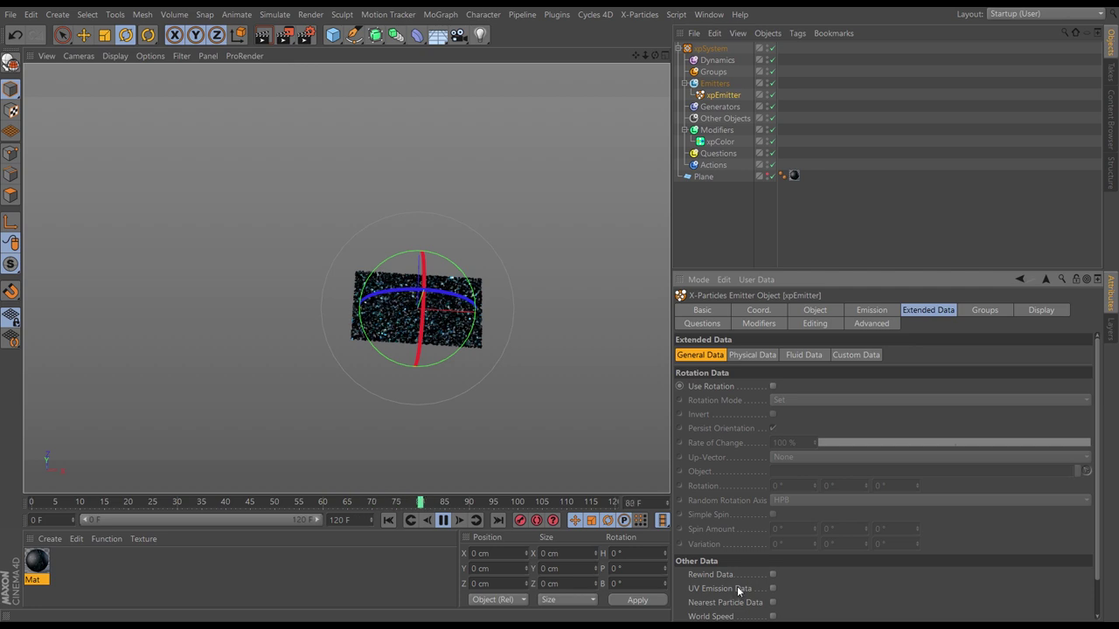
{"action": "left_click", "coordinate": [772, 589]}
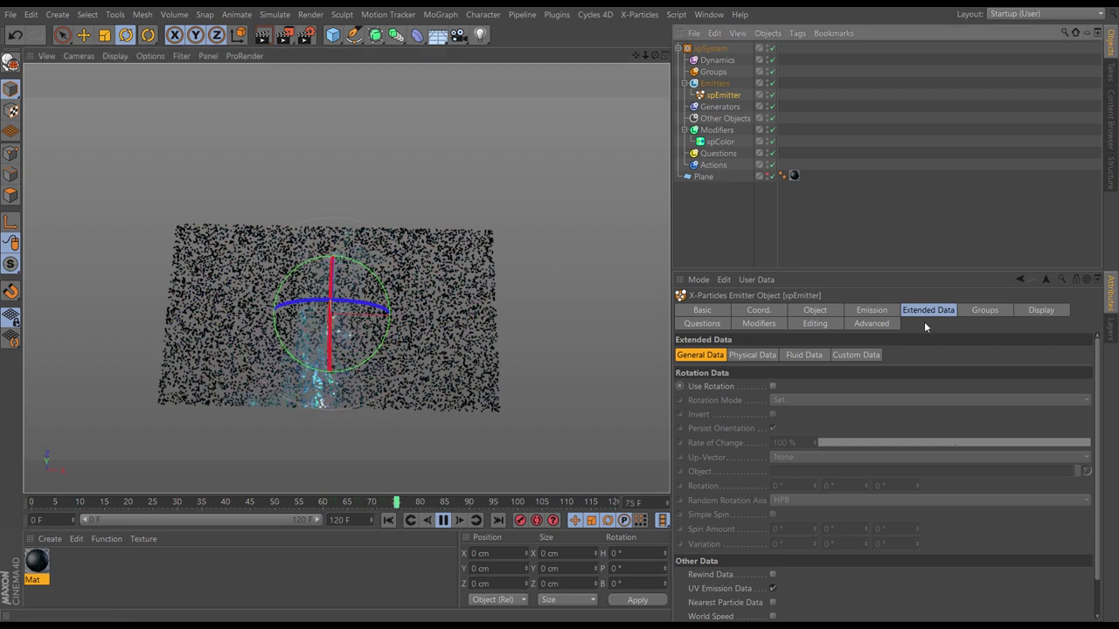
{"action": "left_click", "coordinate": [871, 311]}
Step: Set Shot Count to 100000 and replay, orbiting and zooming out to view the nebula colours
{"action": "left_click", "coordinate": [760, 421]}
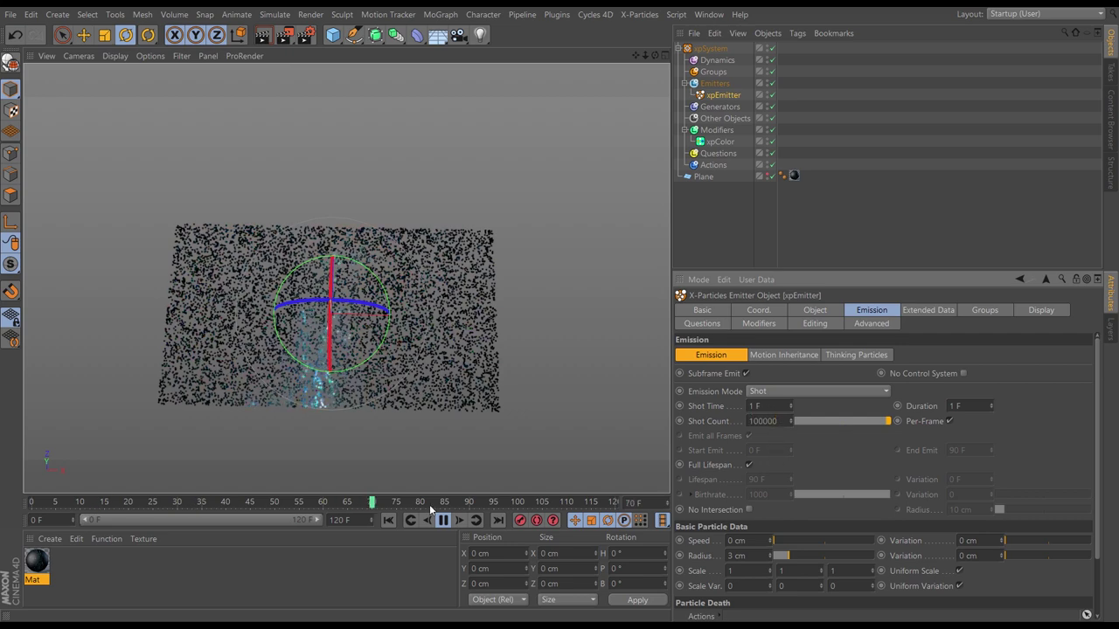
{"action": "left_click", "coordinate": [389, 520]}
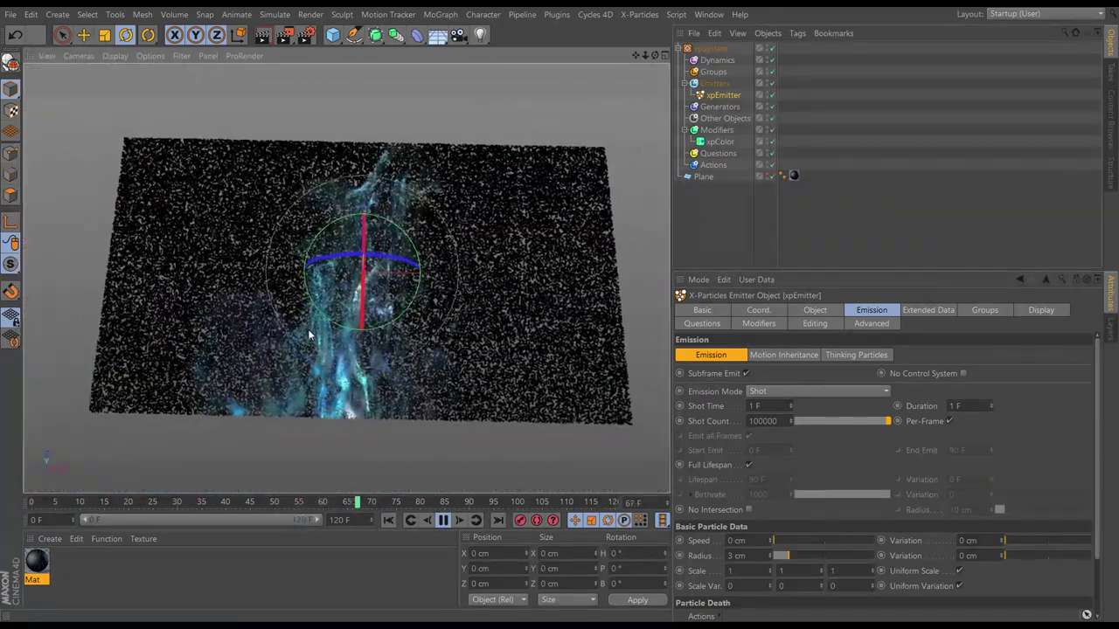
{"action": "mouse_move", "coordinate": [377, 342]}
{"action": "left_mouse_down", "text": "alt"}
{"action": "mouse_move", "coordinate": [341, 358]}
{"action": "mouse_move", "coordinate": [379, 337]}
{"action": "left_mouse_up", "text": "alt"}
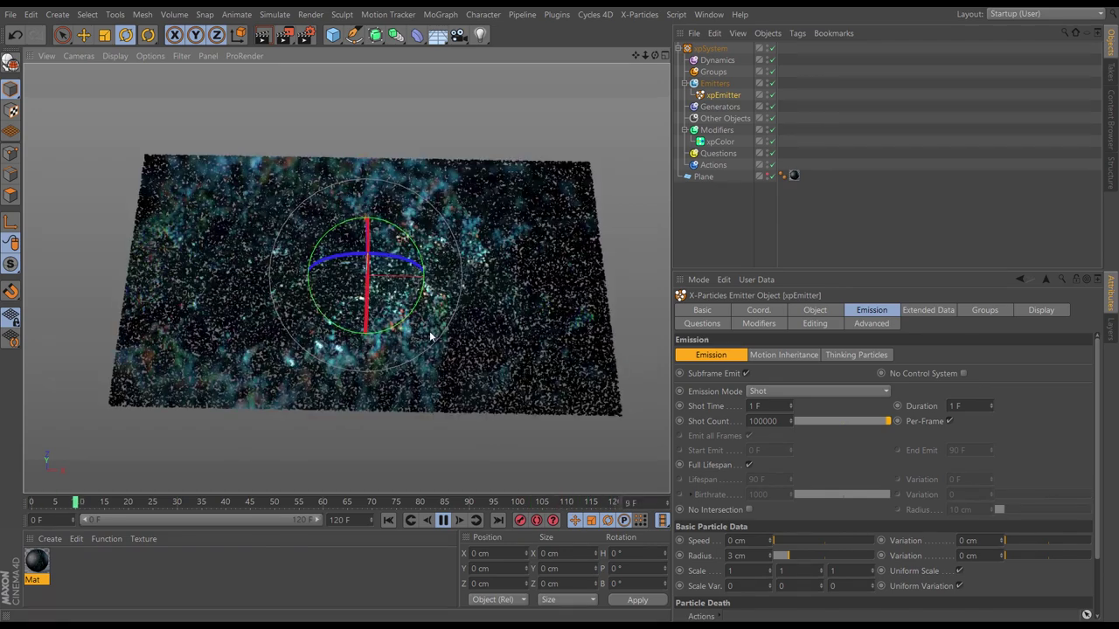
{"action": "left_click", "coordinate": [708, 204]}
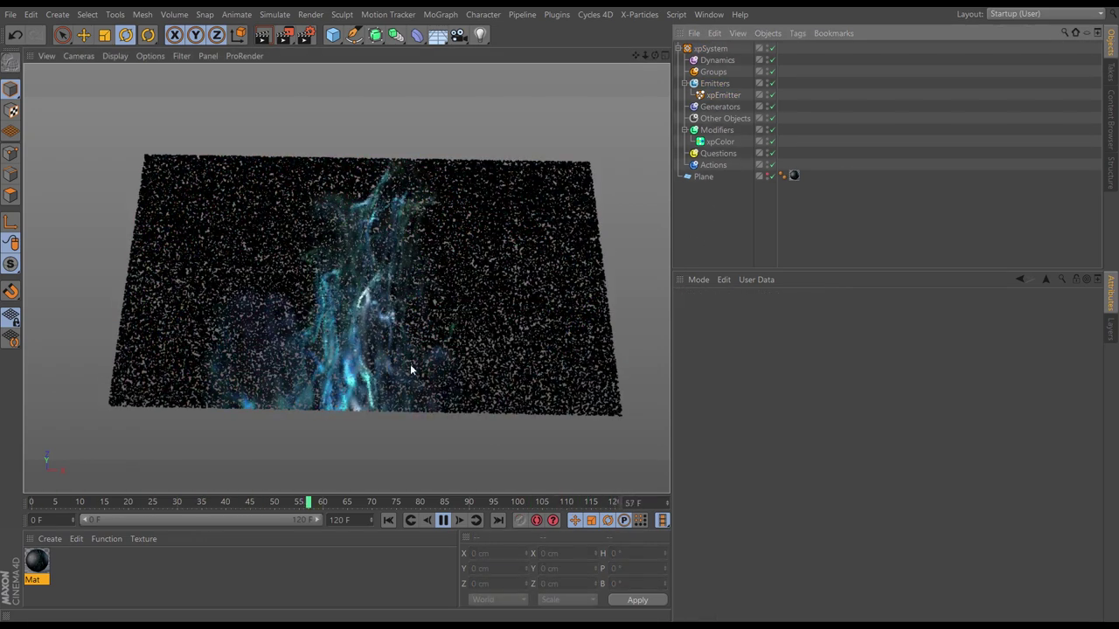
{"action": "left_click_drag", "start_coordinate": [384, 349], "coordinate": [368, 348], "text": "alt"}
{"action": "scroll", "coordinate": [396, 334], "scroll_direction": "down", "scroll_amount": 3}
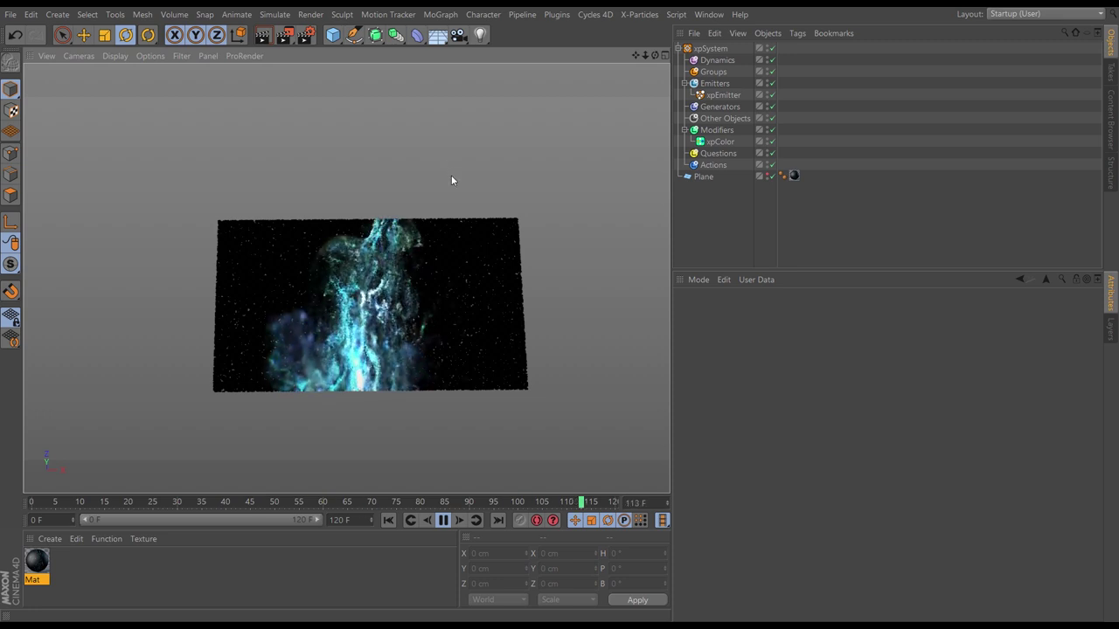
Step: Add an xpRotator from the Modifiers folder's Motion Modifiers list and rewind to frame 0
{"action": "left_click", "coordinate": [717, 129]}
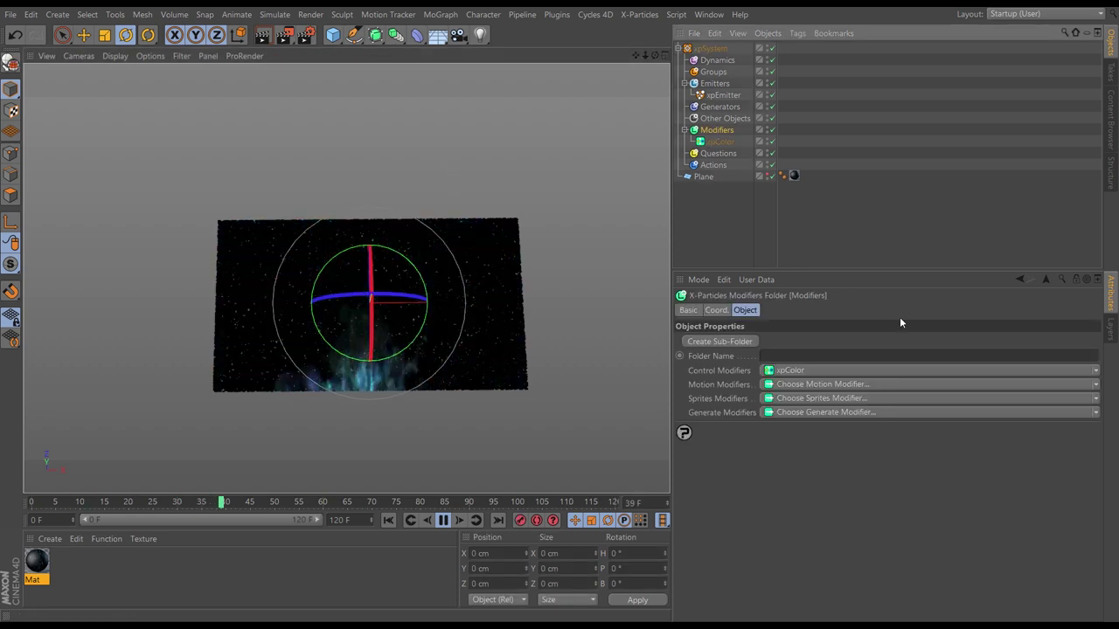
{"action": "left_click", "coordinate": [1092, 385]}
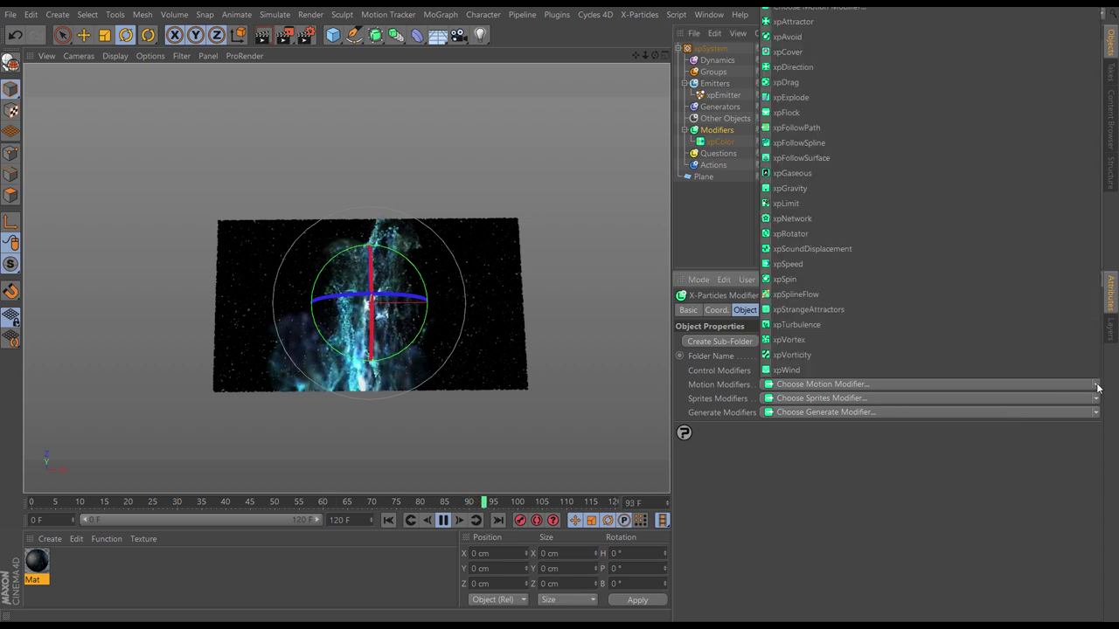
{"action": "left_click", "coordinate": [785, 233]}
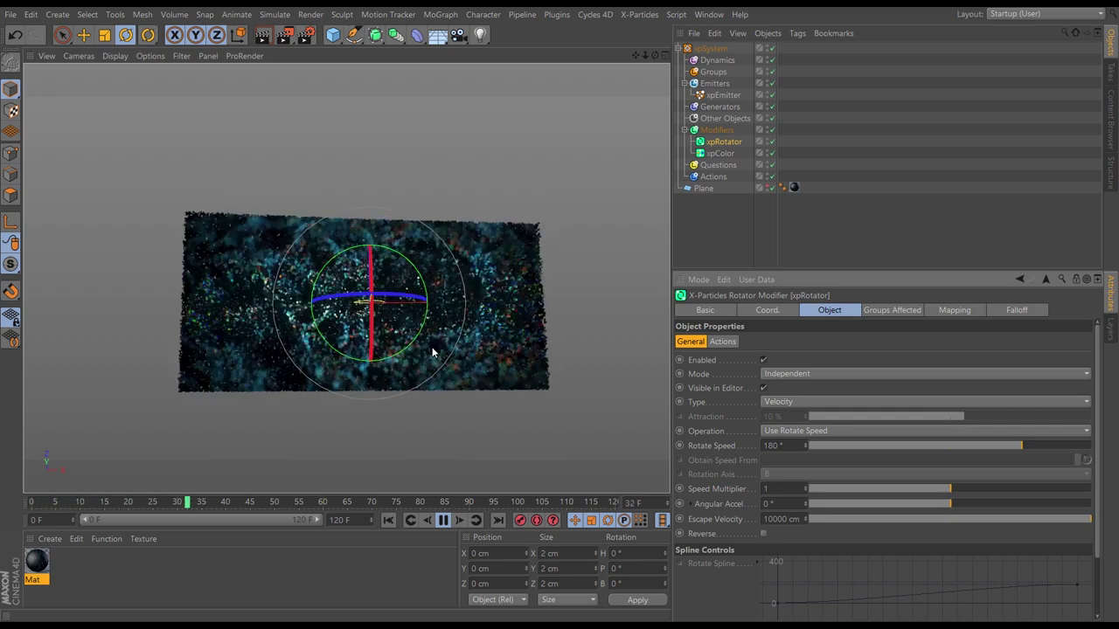
{"action": "left_click", "coordinate": [446, 520]}
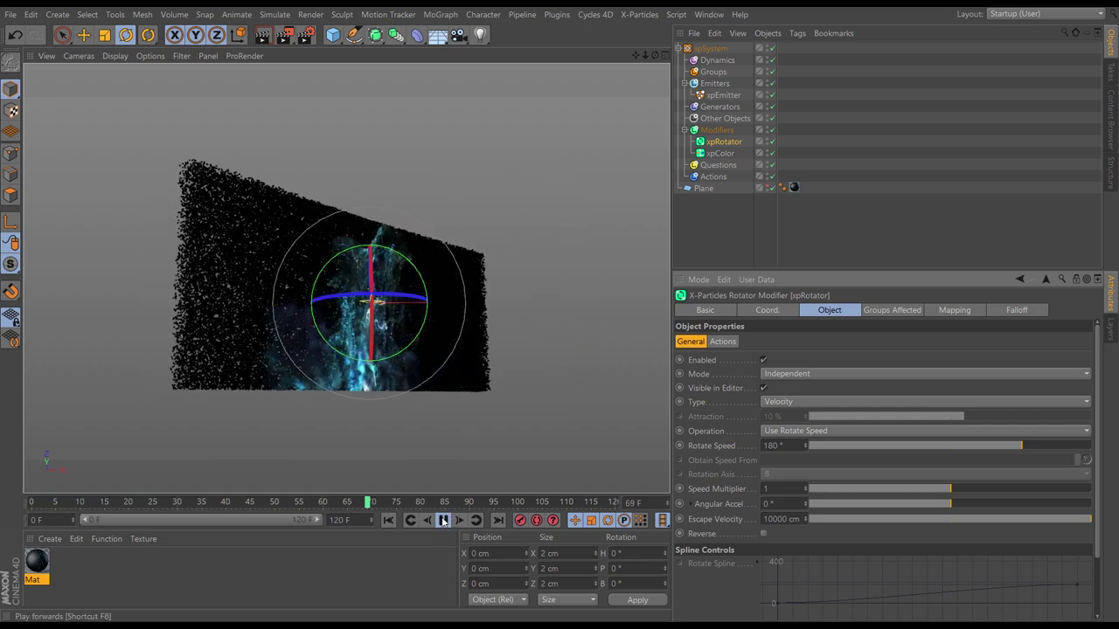
{"action": "left_click", "coordinate": [388, 520]}
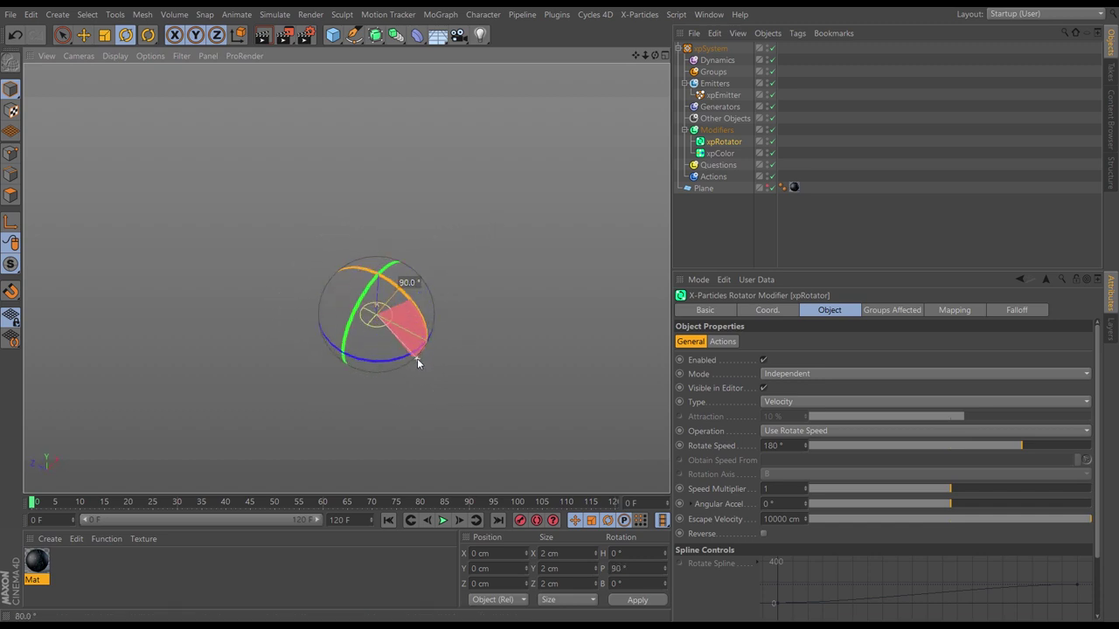
Step: Tilt the xpRotator 90° in pitch, then pause and rewind the simulation
{"action": "left_click_drag", "start_coordinate": [417, 362], "coordinate": [425, 364]}
{"action": "left_click", "coordinate": [694, 227]}
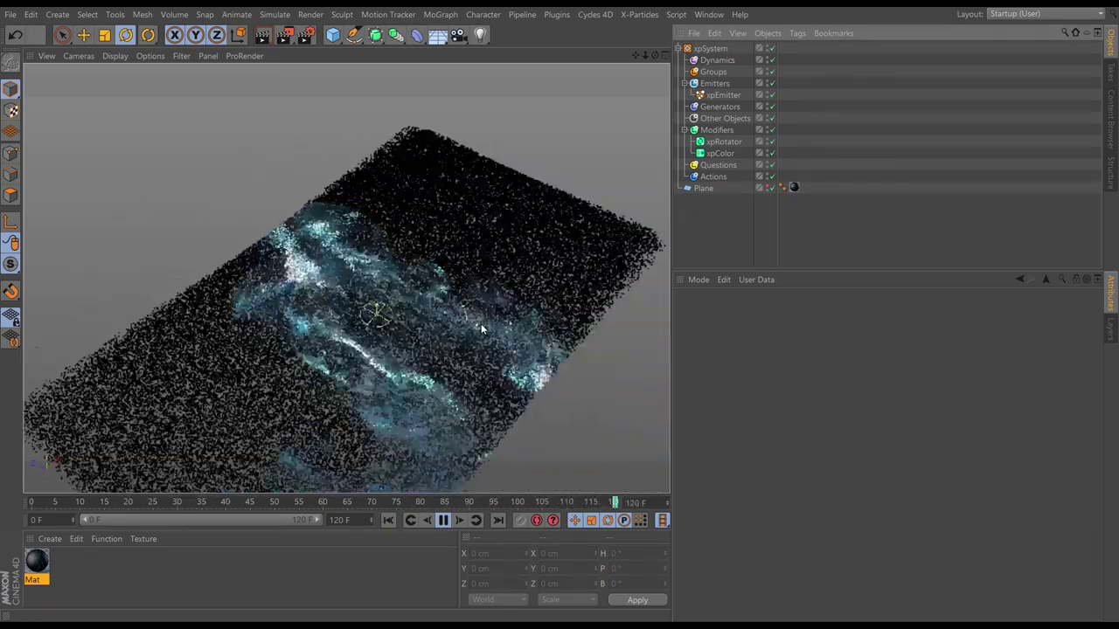
{"action": "left_click", "coordinate": [722, 142]}
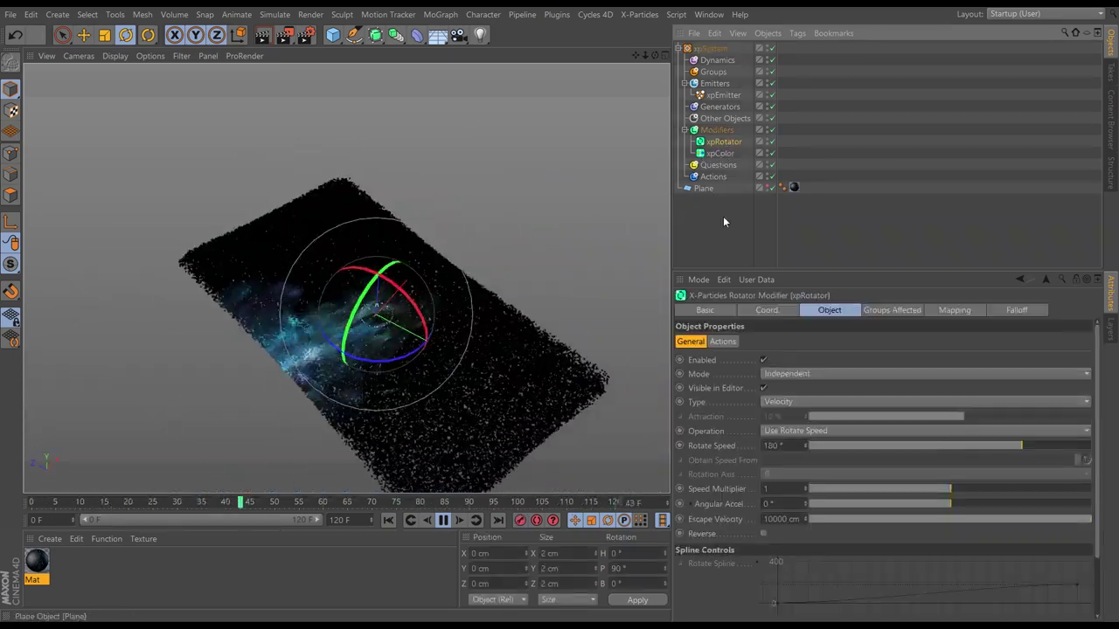
{"action": "left_click", "coordinate": [938, 310]}
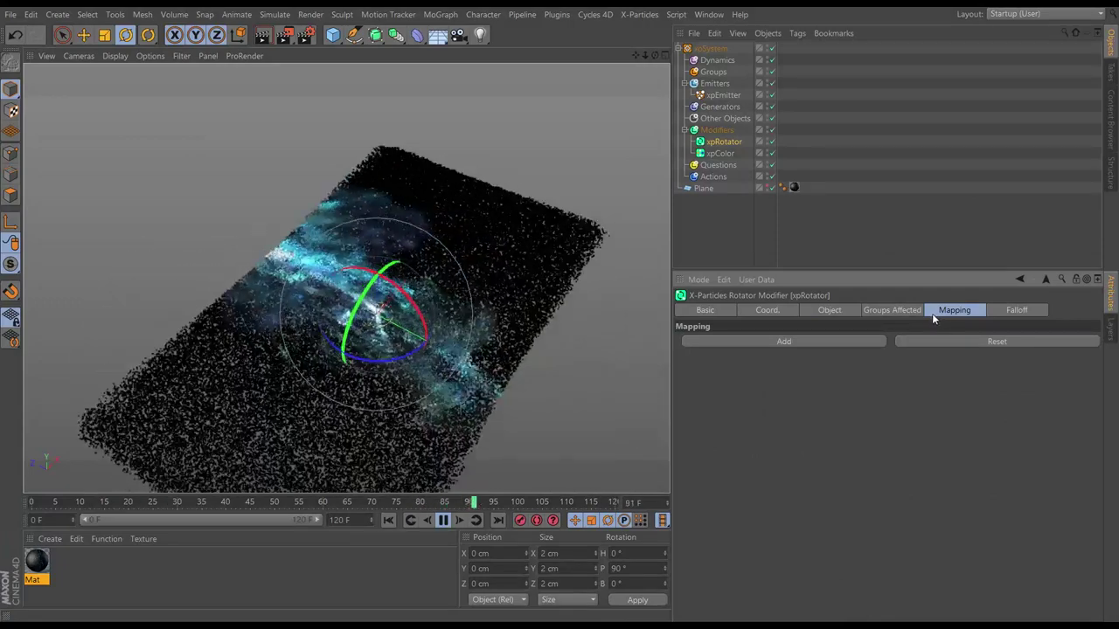
{"action": "left_click", "coordinate": [443, 520]}
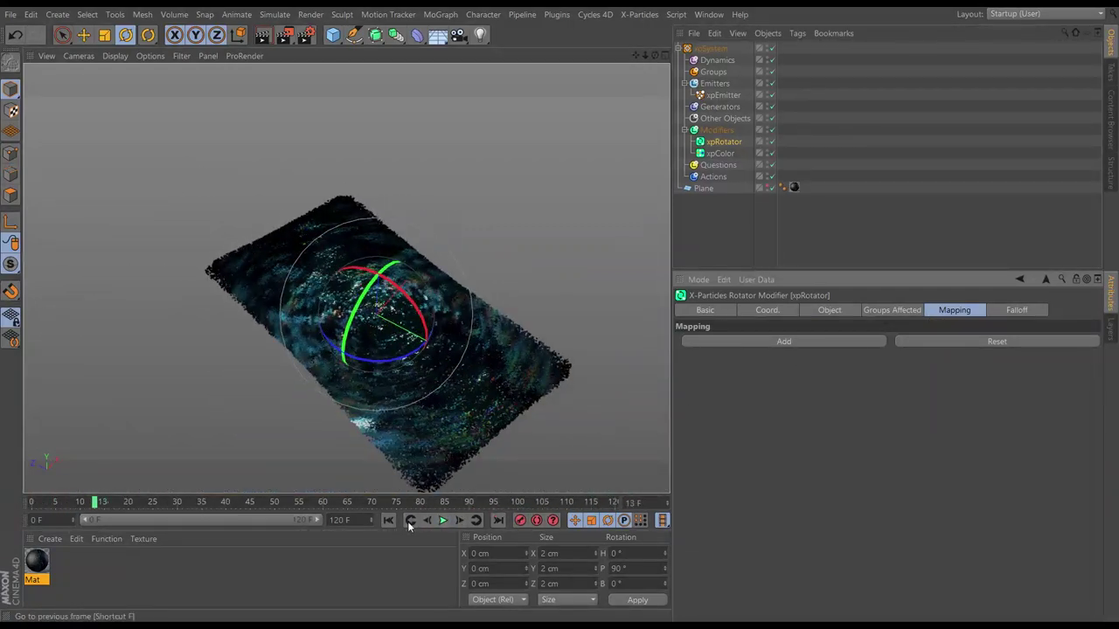
{"action": "left_click", "coordinate": [389, 521]}
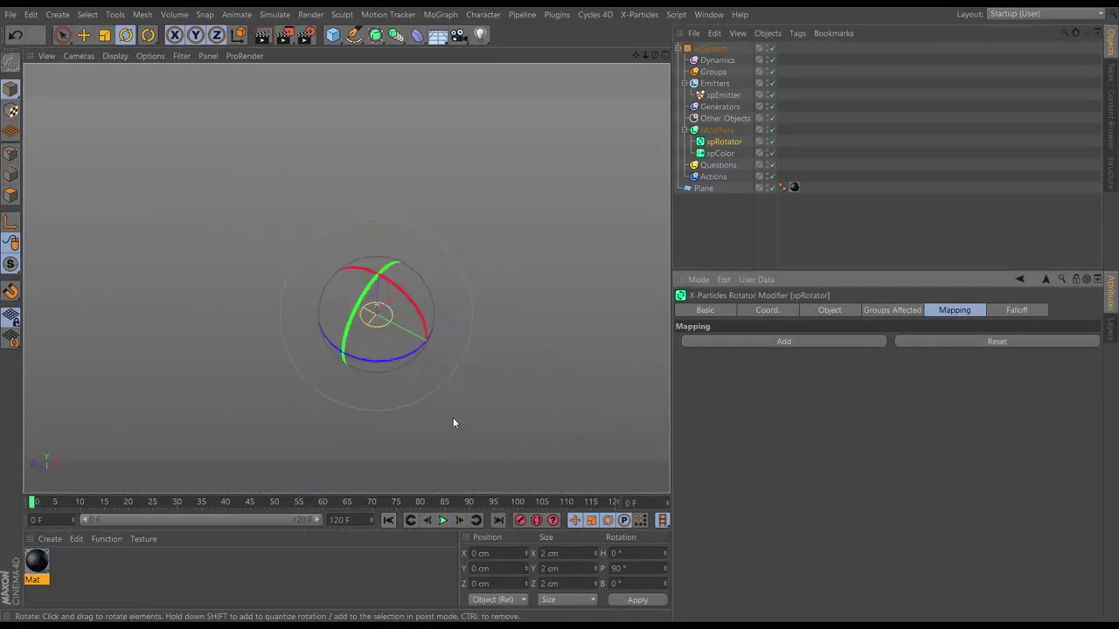
Step: Add a mapping from Rotate Speed to Color Brightness, orbit to a front view, and rewind
{"action": "left_click", "coordinate": [784, 342]}
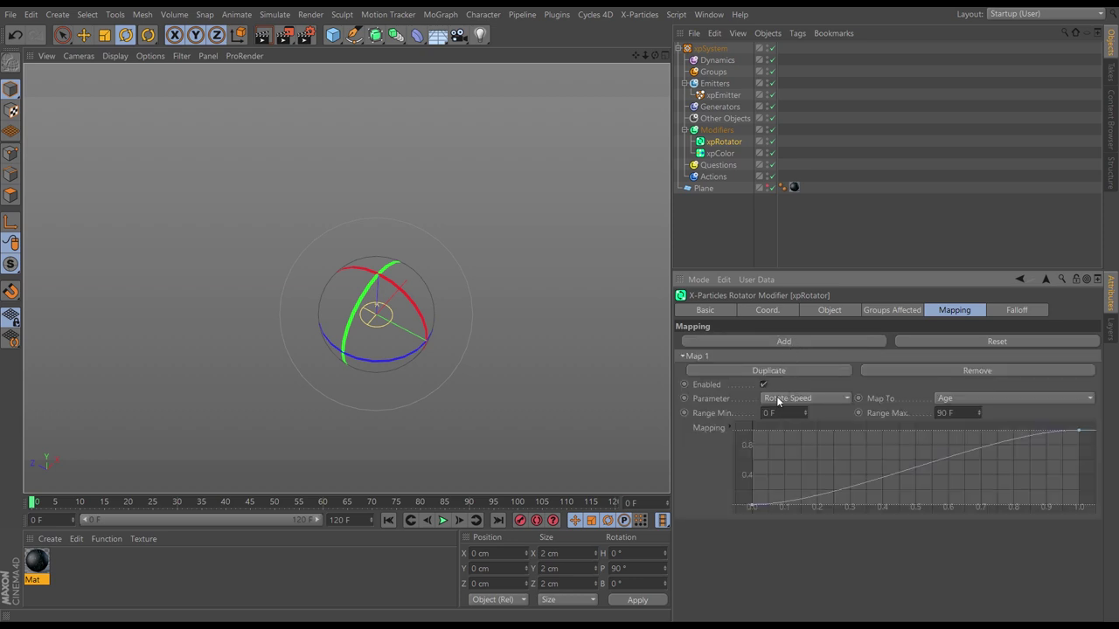
{"action": "left_click", "coordinate": [949, 400]}
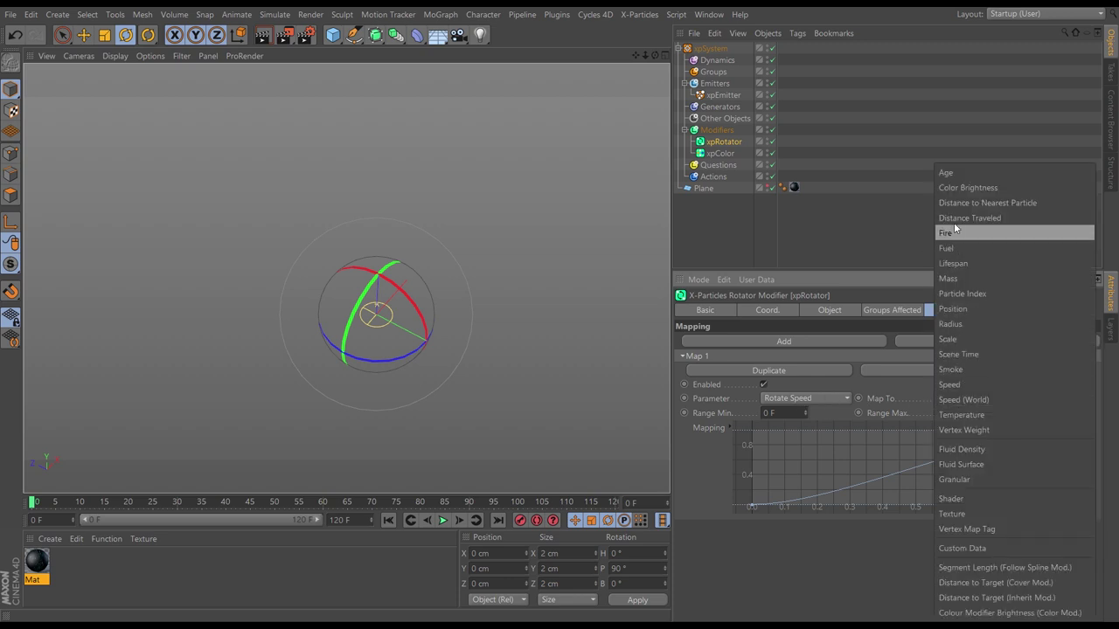
{"action": "left_click", "coordinate": [962, 187]}
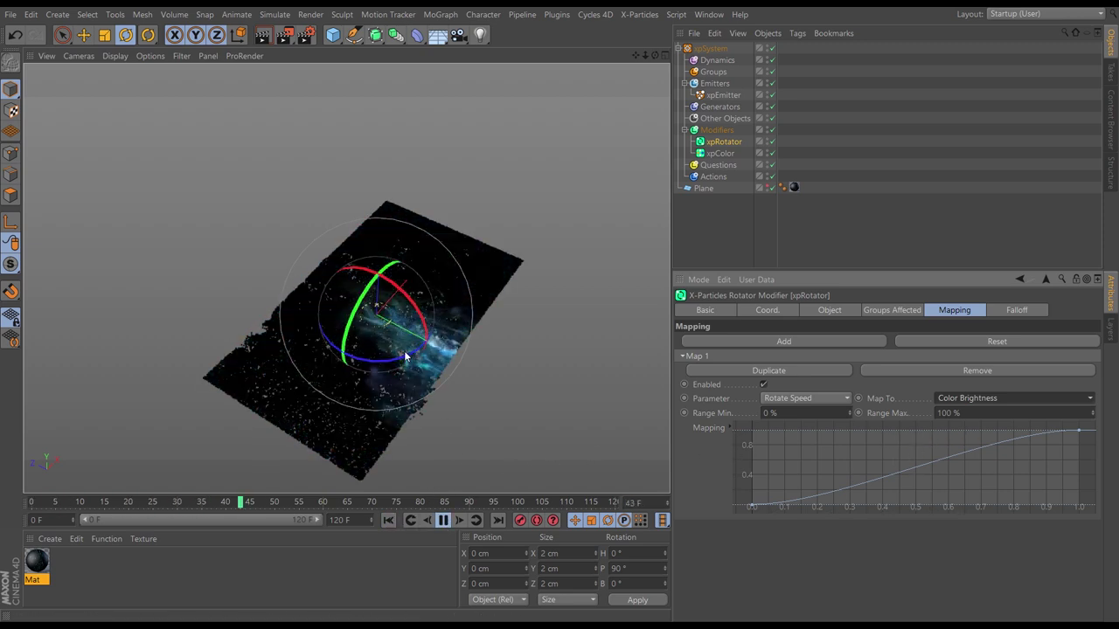
{"action": "left_click_drag", "start_coordinate": [405, 357], "coordinate": [461, 301], "text": "alt"}
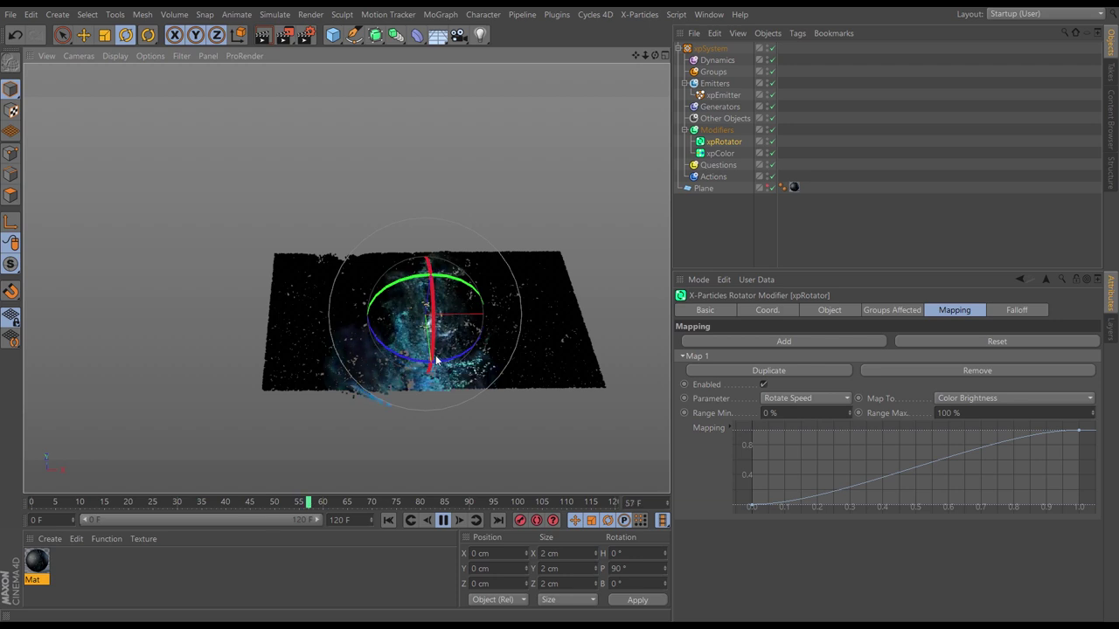
{"action": "left_click", "coordinate": [388, 520]}
{"action": "left_click", "coordinate": [444, 520]}
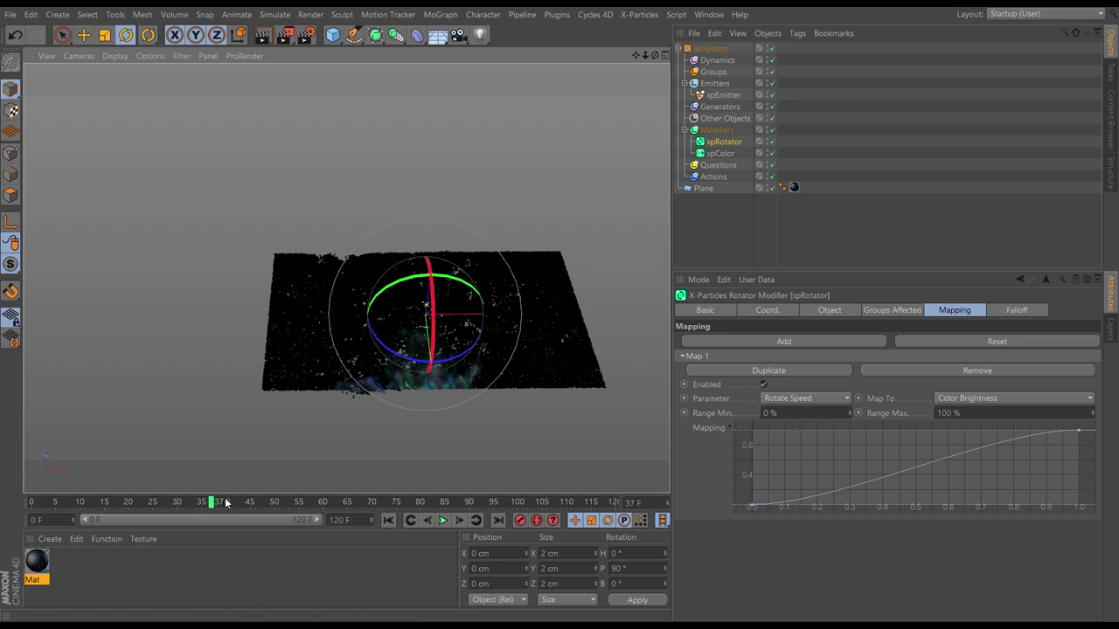
Step: Set the Mat color texture's Movie Start Frame to 237 (200+37) and replay the simulation
{"action": "left_click", "coordinate": [35, 562]}
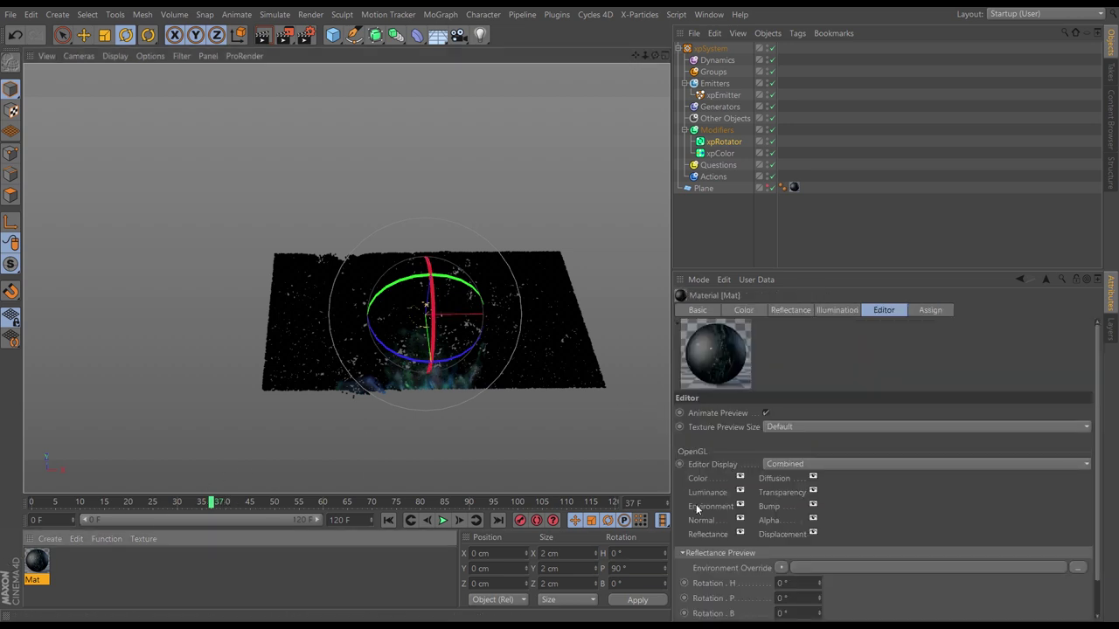
{"action": "left_click", "coordinate": [749, 313]}
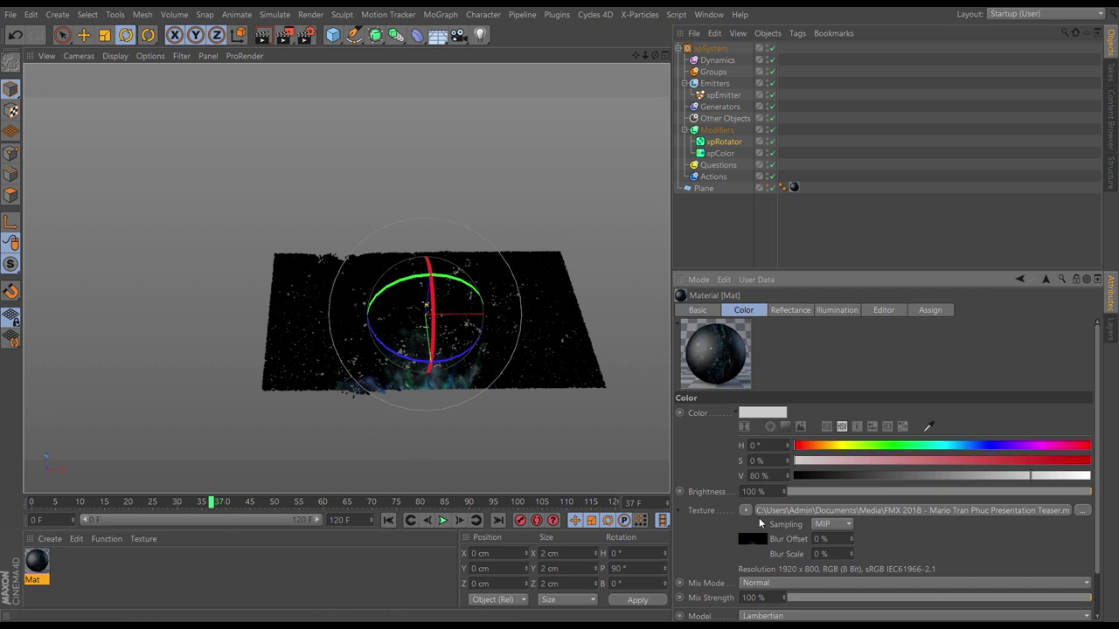
{"action": "left_click", "coordinate": [750, 540]}
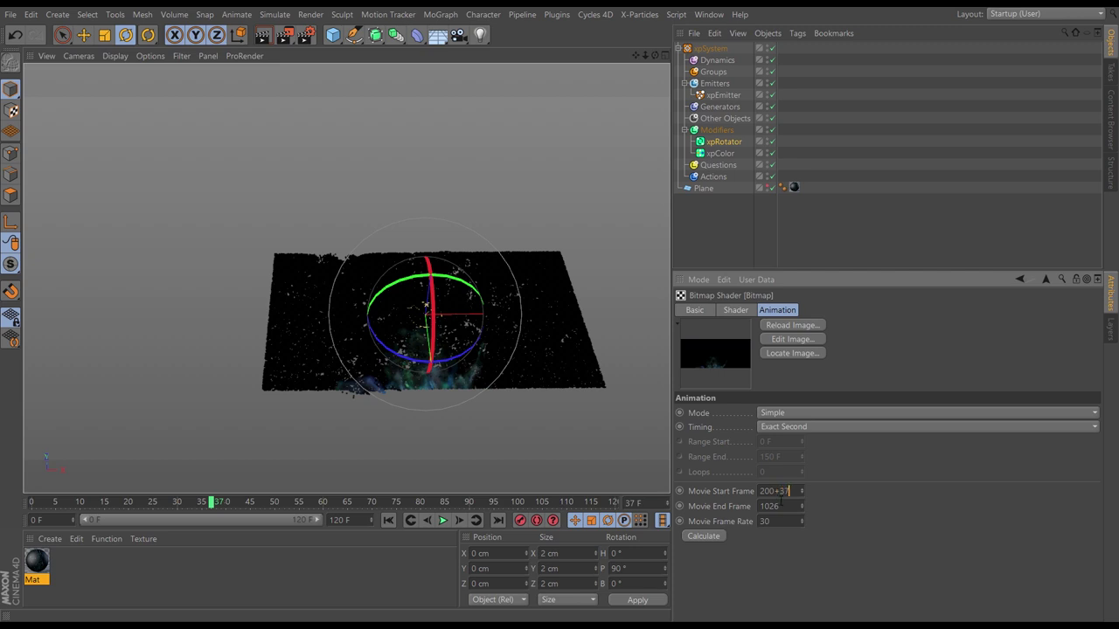
{"action": "key", "text": "Return"}
{"action": "left_click", "coordinate": [389, 522]}
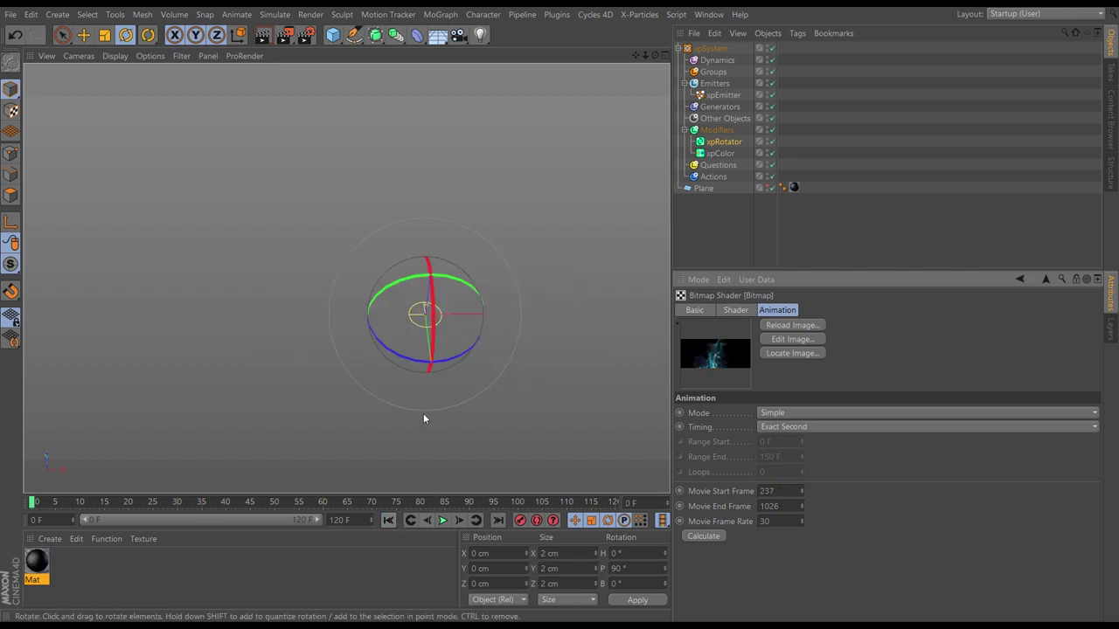
{"action": "left_click", "coordinate": [714, 210]}
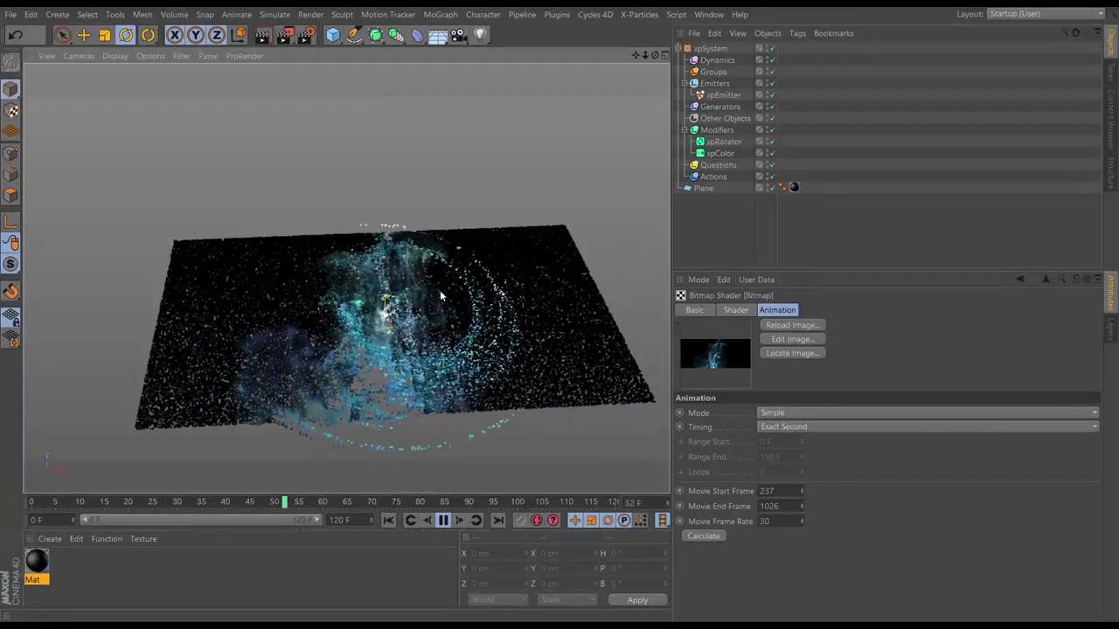
Step: Pause at frame 106, disable xpRotator and add an xpTurbulence motion modifier
{"action": "left_click", "coordinate": [443, 520]}
{"action": "left_click", "coordinate": [772, 142]}
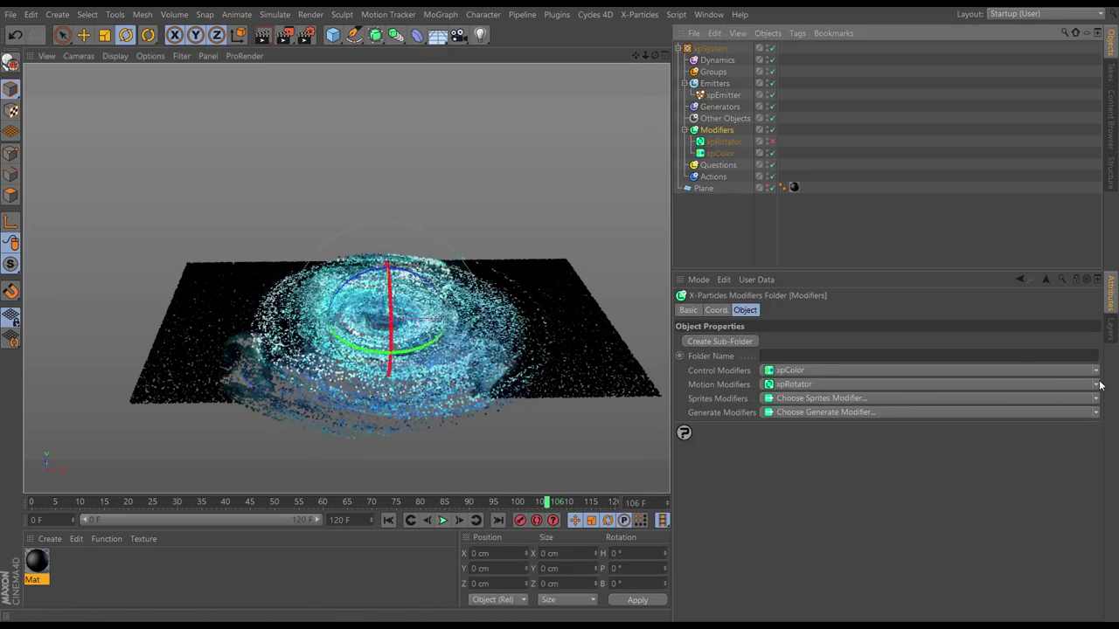
{"action": "left_click", "coordinate": [1097, 385]}
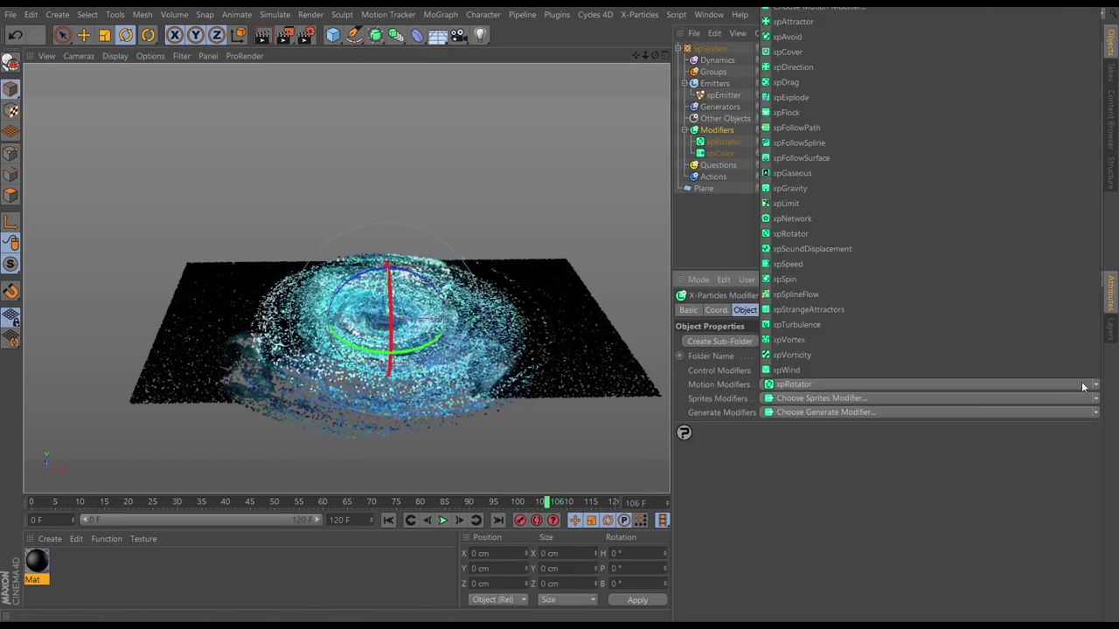
{"action": "left_click", "coordinate": [831, 324]}
Step: Map xpTurbulence Strength to Color Brightness and replay the simulation from the start
{"action": "left_click", "coordinate": [826, 342]}
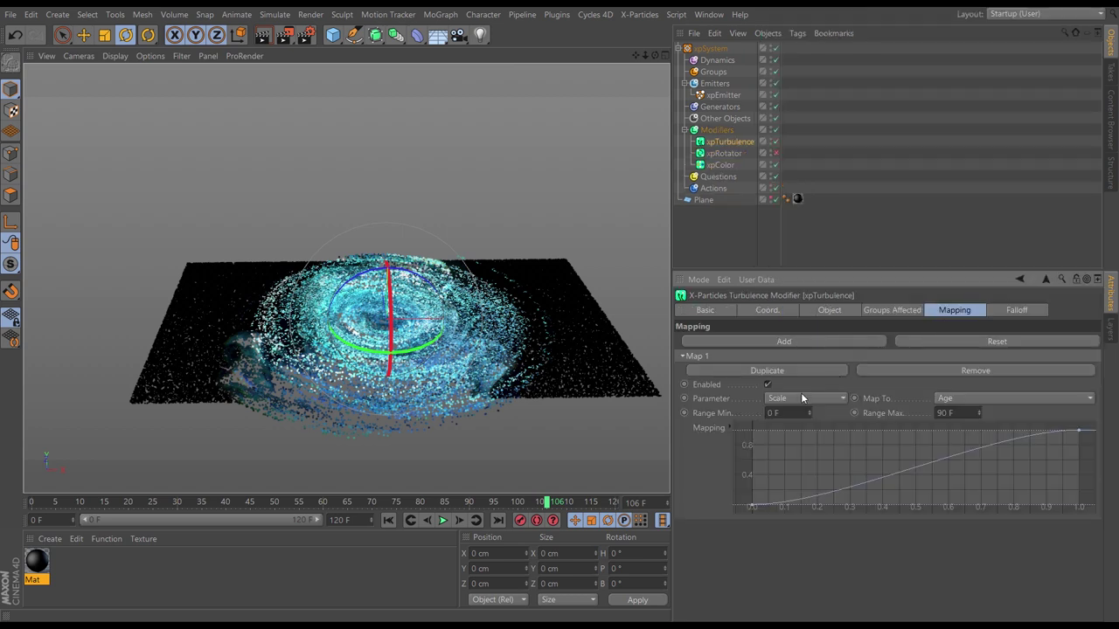
{"action": "left_click", "coordinate": [794, 400]}
{"action": "left_click", "coordinate": [799, 459]}
{"action": "left_click", "coordinate": [949, 405]}
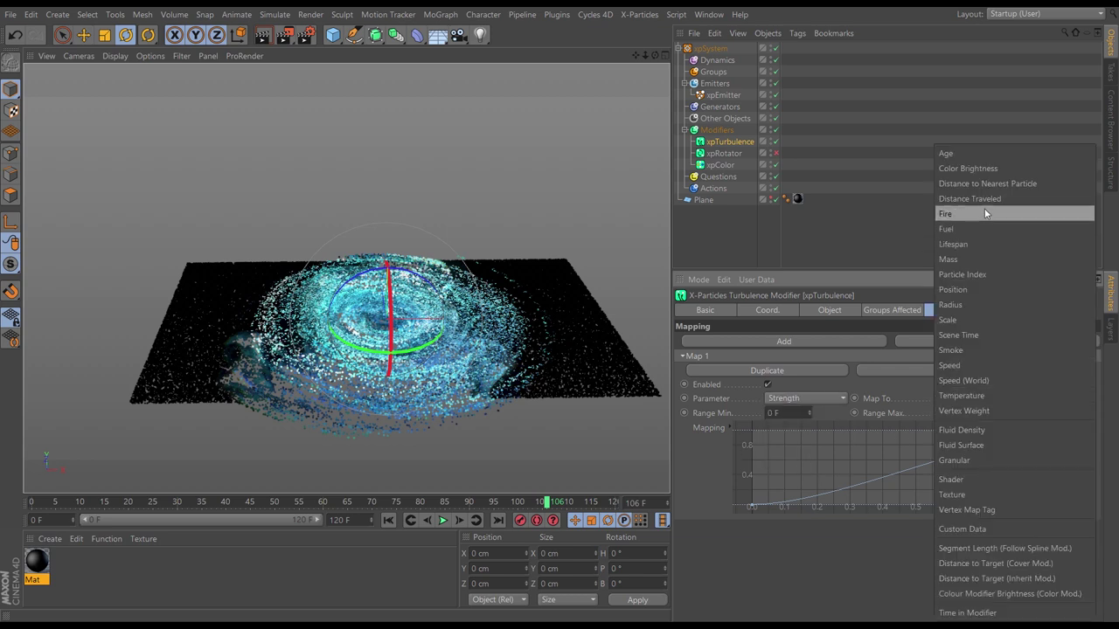
{"action": "left_click", "coordinate": [970, 169]}
{"action": "left_click", "coordinate": [390, 523]}
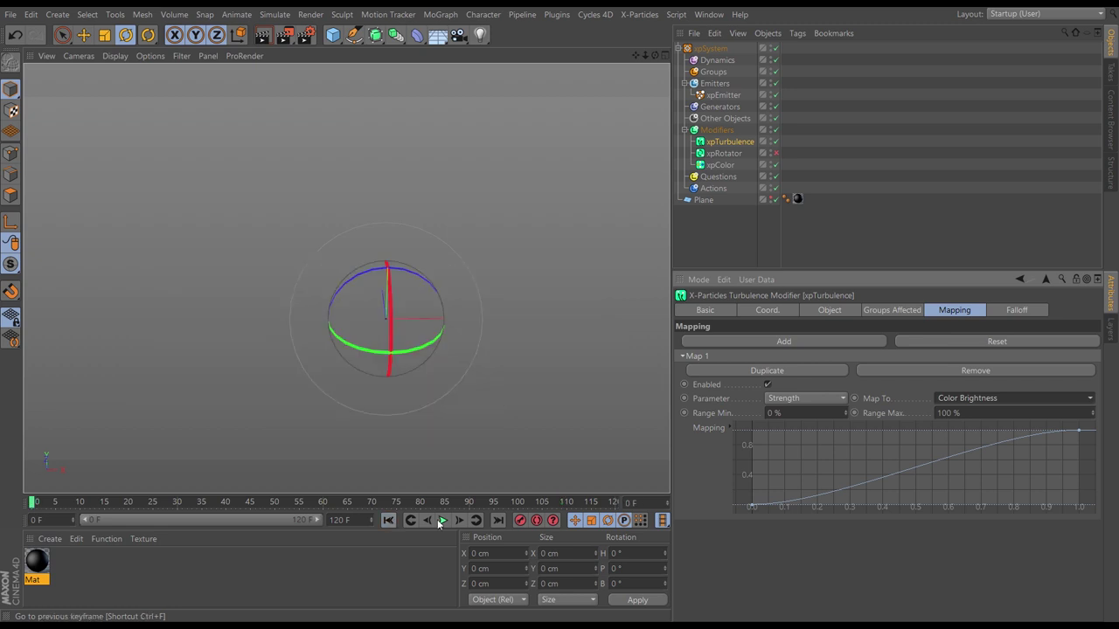
{"action": "left_click", "coordinate": [443, 520]}
{"action": "left_click_drag", "start_coordinate": [428, 374], "coordinate": [424, 343], "text": "alt"}
Step: Raise the xpTurbulence strength to 79 and view the plane nearly edge-on
{"action": "left_click", "coordinate": [829, 310]}
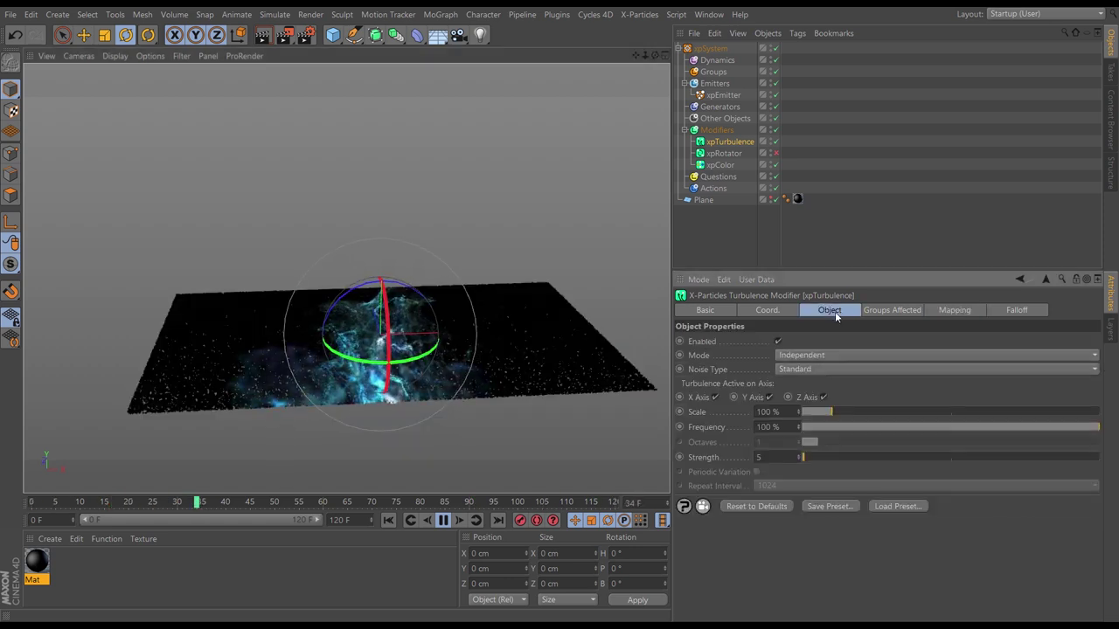
{"action": "left_click_drag", "start_coordinate": [816, 456], "coordinate": [825, 456]}
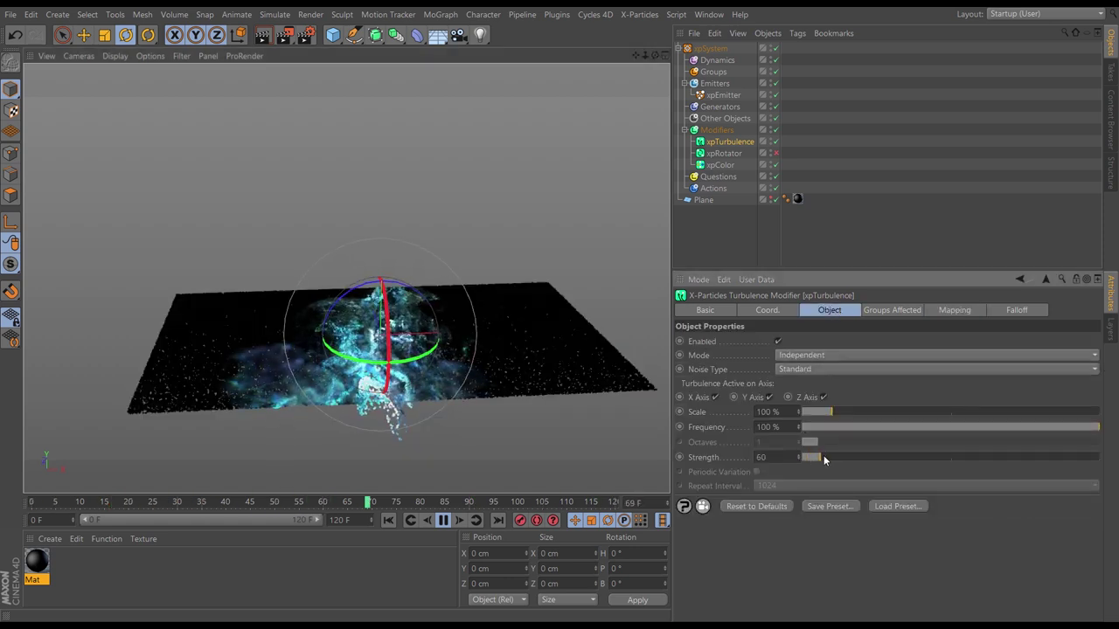
{"action": "left_click_drag", "start_coordinate": [442, 338], "coordinate": [525, 385], "text": "alt"}
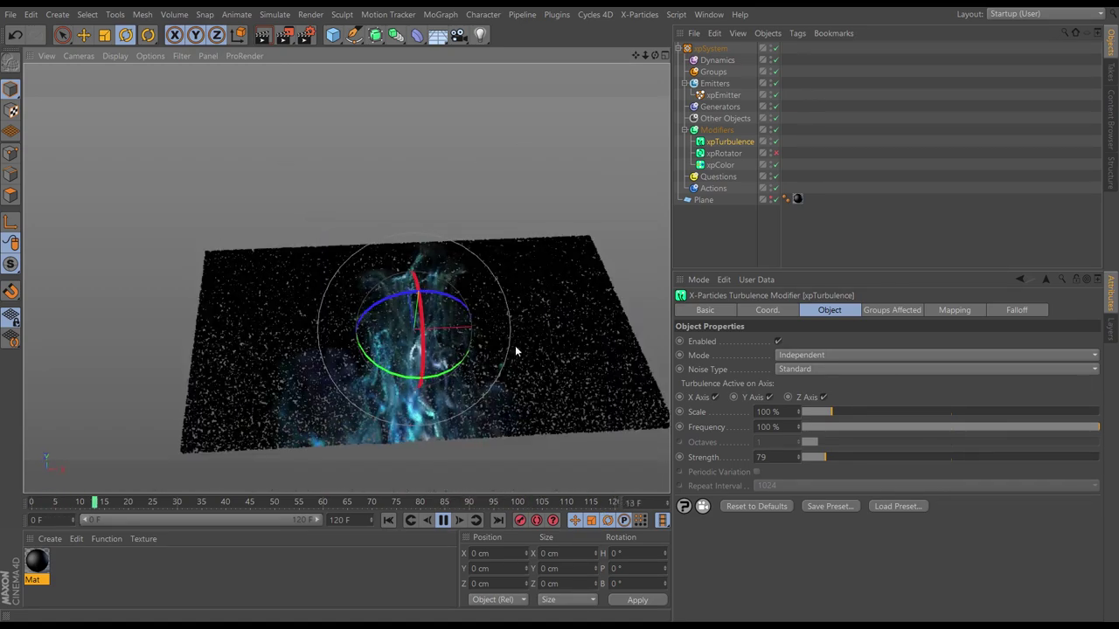
{"action": "left_click", "coordinate": [443, 520]}
{"action": "left_click", "coordinate": [776, 155]}
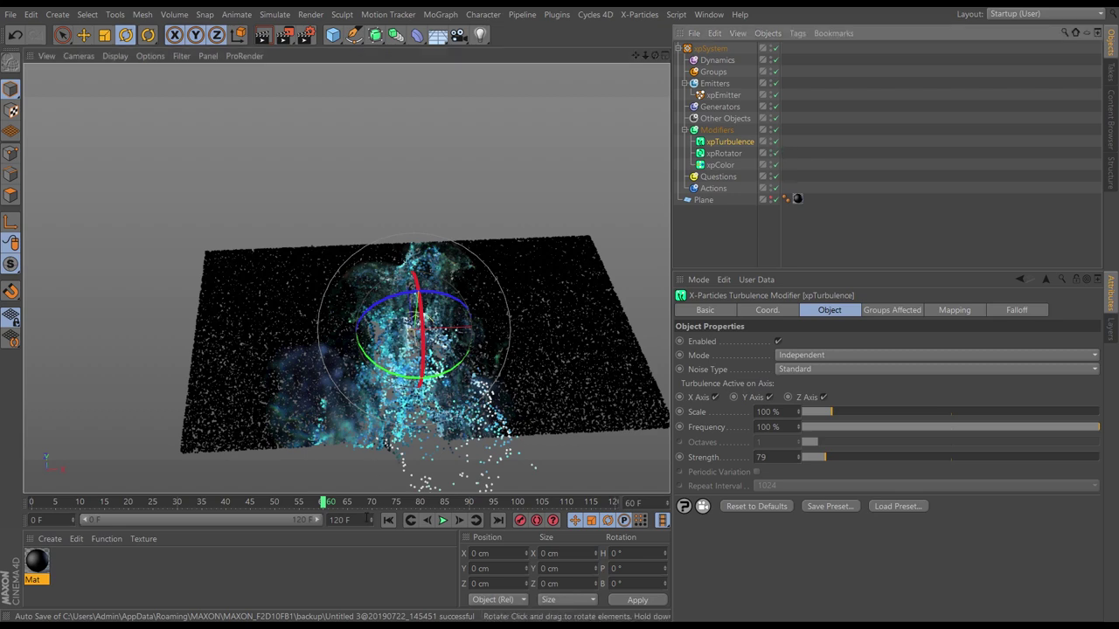
Step: Replay the simulation, pause at frame 85 to inspect particles from below, then return to frame 0
{"action": "left_click", "coordinate": [389, 520]}
{"action": "left_click", "coordinate": [443, 520]}
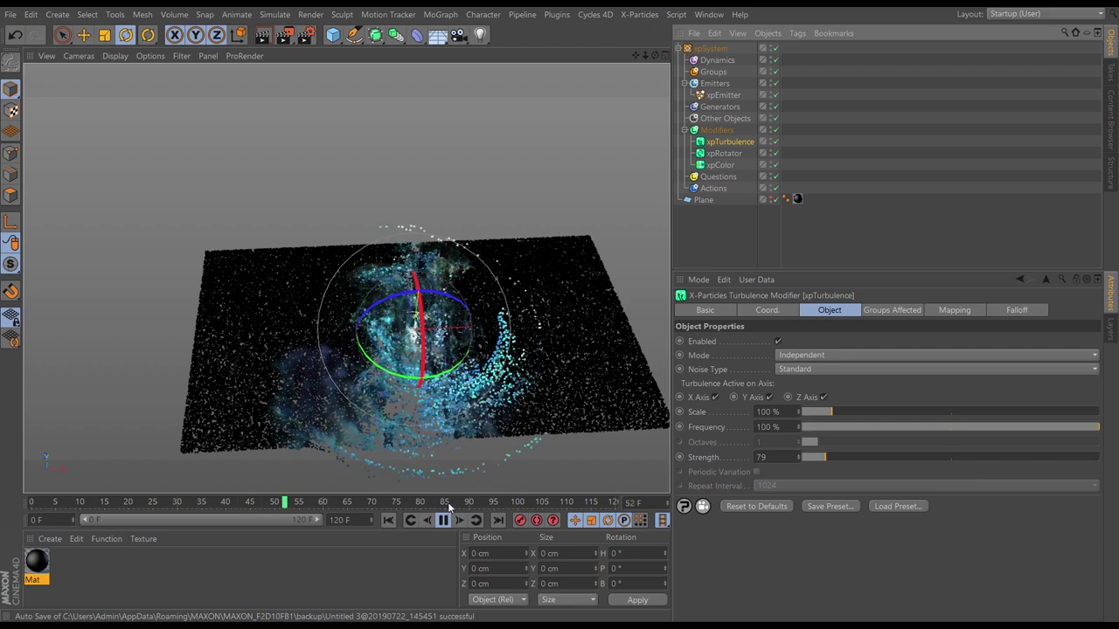
{"action": "left_click", "coordinate": [443, 521]}
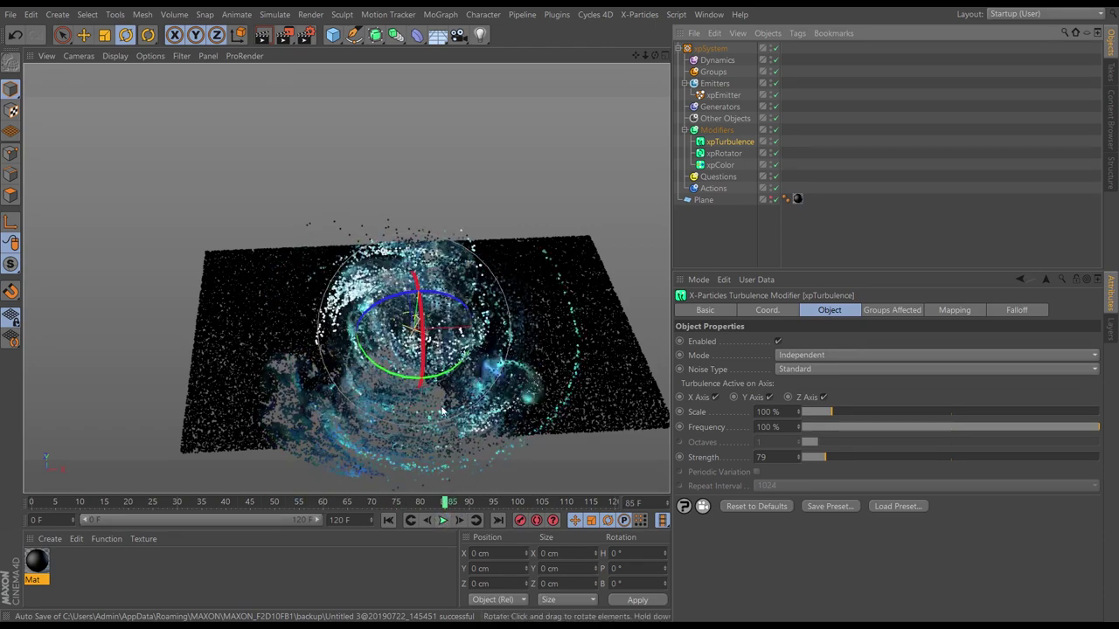
{"action": "left_click_drag", "start_coordinate": [468, 347], "coordinate": [432, 349], "text": "alt"}
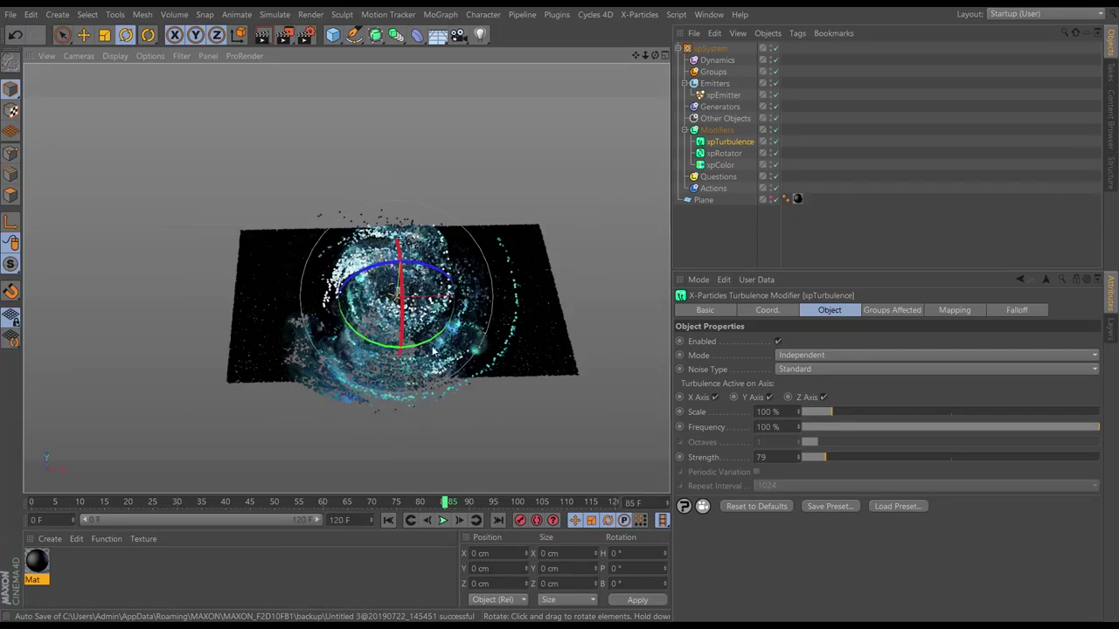
{"action": "left_click", "coordinate": [386, 520]}
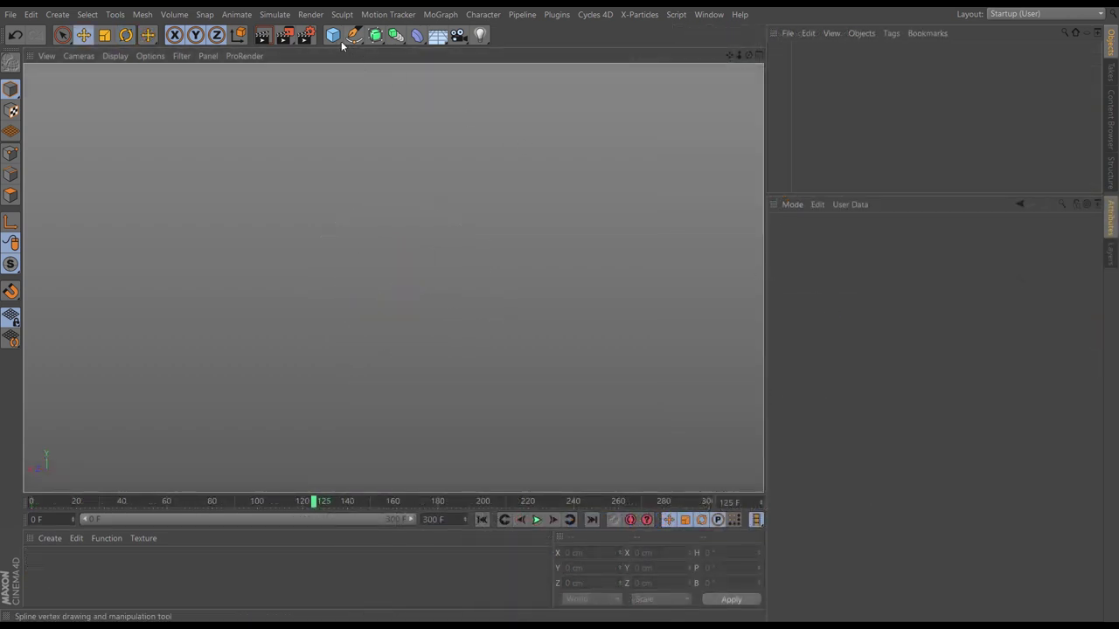
Step: Add a Plane and apply a new Mat material to it
{"action": "left_click_drag", "start_coordinate": [341, 41], "coordinate": [457, 85]}
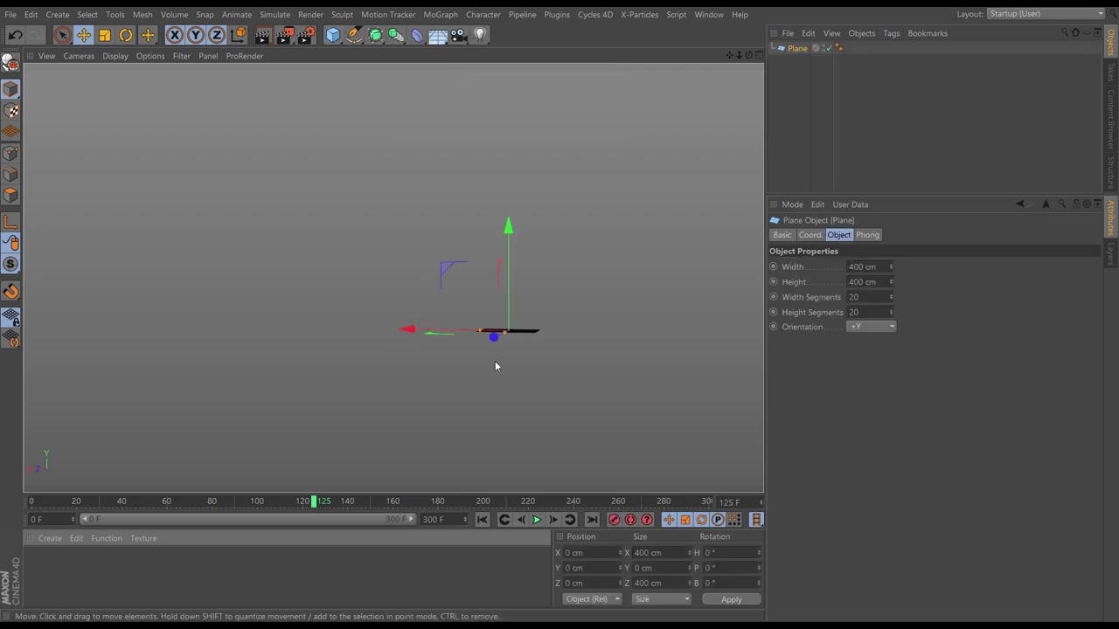
{"action": "left_click_drag", "start_coordinate": [494, 365], "coordinate": [457, 367], "text": "alt"}
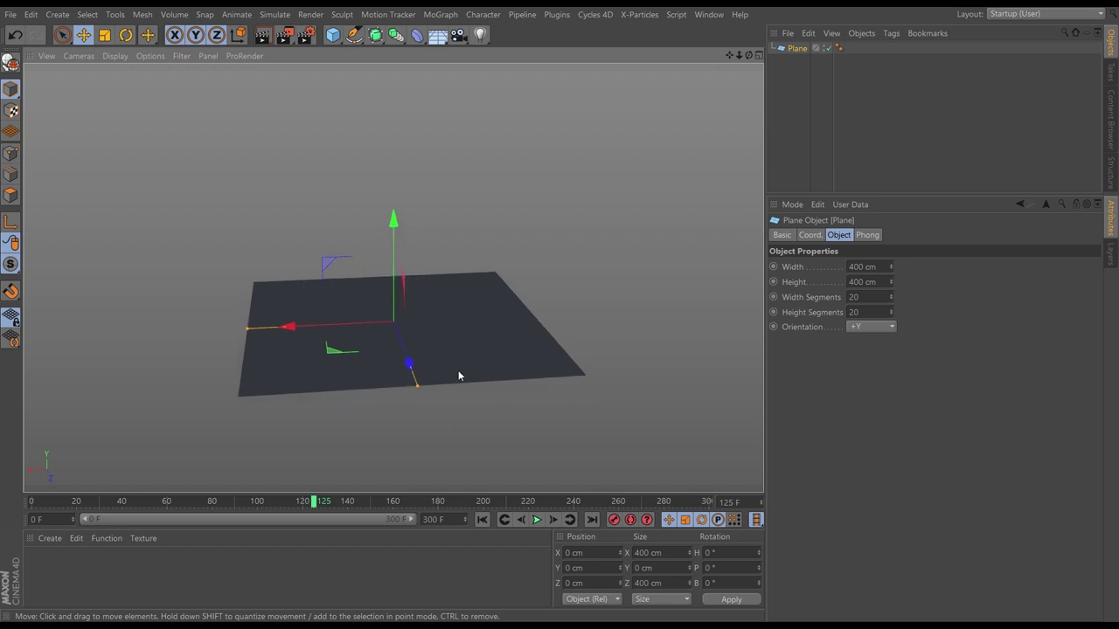
{"action": "double_click", "coordinate": [43, 562]}
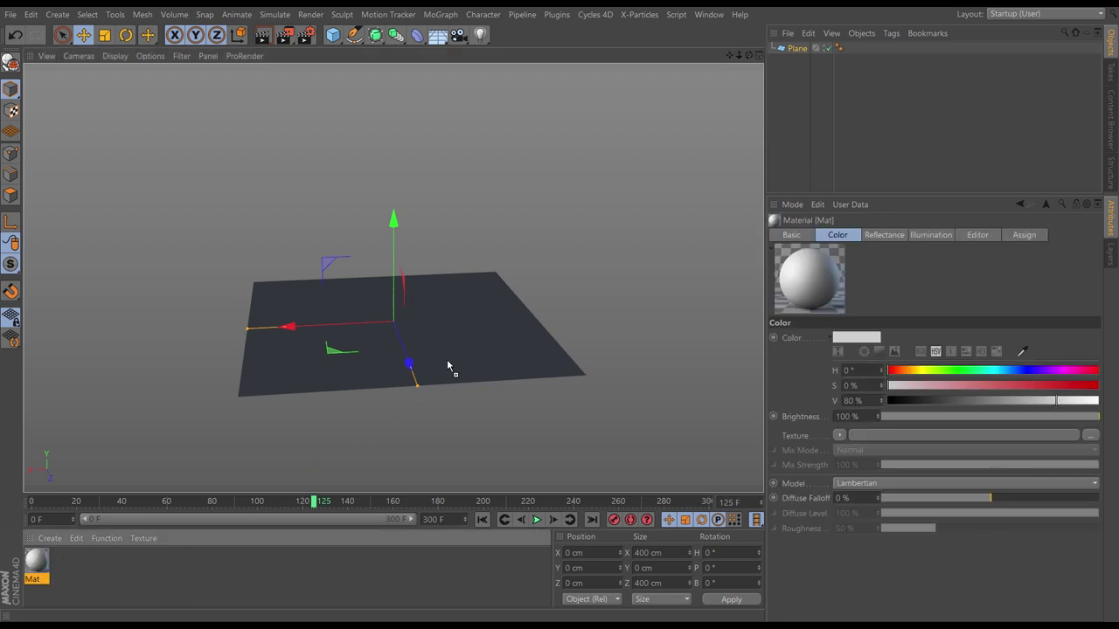
{"action": "left_click_drag", "start_coordinate": [447, 366], "coordinate": [449, 369]}
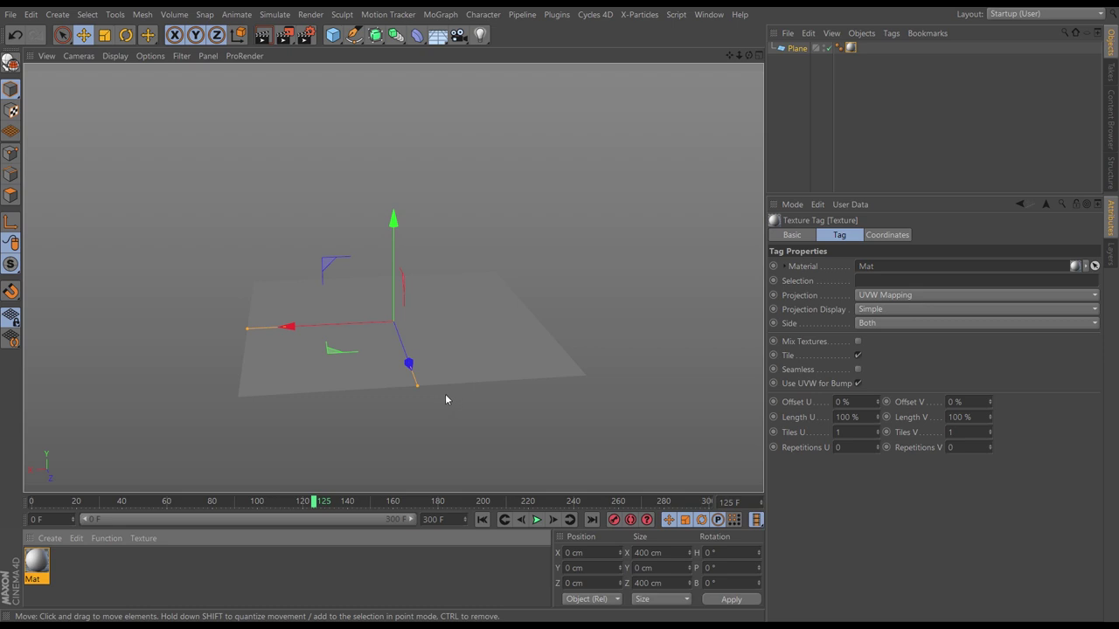
Step: Set the Mat material's colour texture to a Noise shader
{"action": "left_click", "coordinate": [37, 562]}
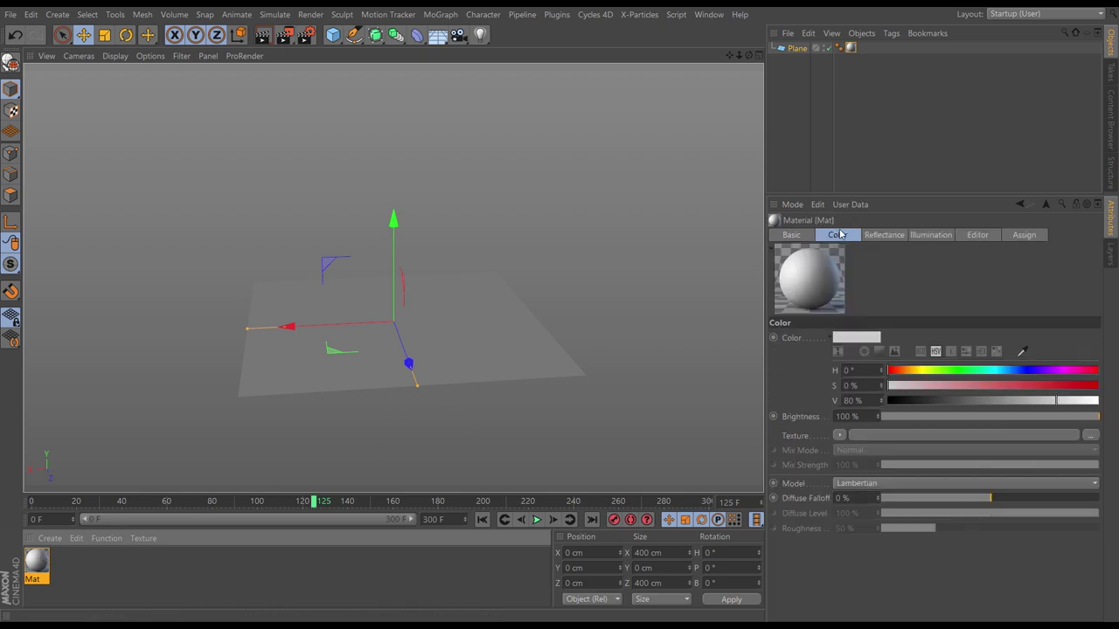
{"action": "left_click", "coordinate": [841, 435]}
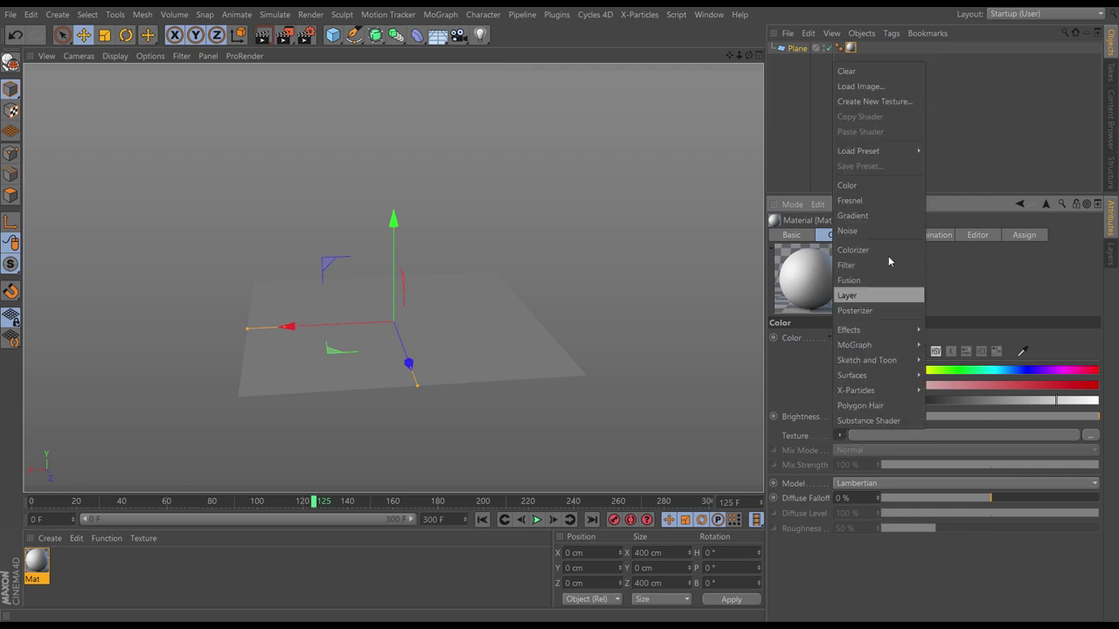
{"action": "left_click", "coordinate": [847, 231]}
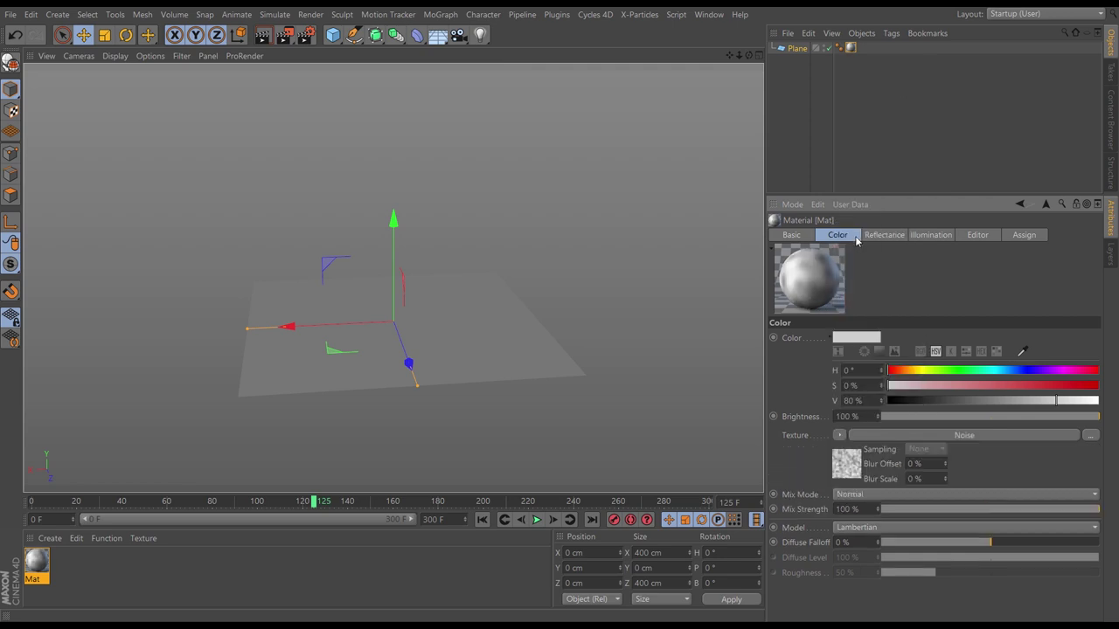
{"action": "left_click_drag", "start_coordinate": [508, 357], "coordinate": [476, 416], "text": "alt"}
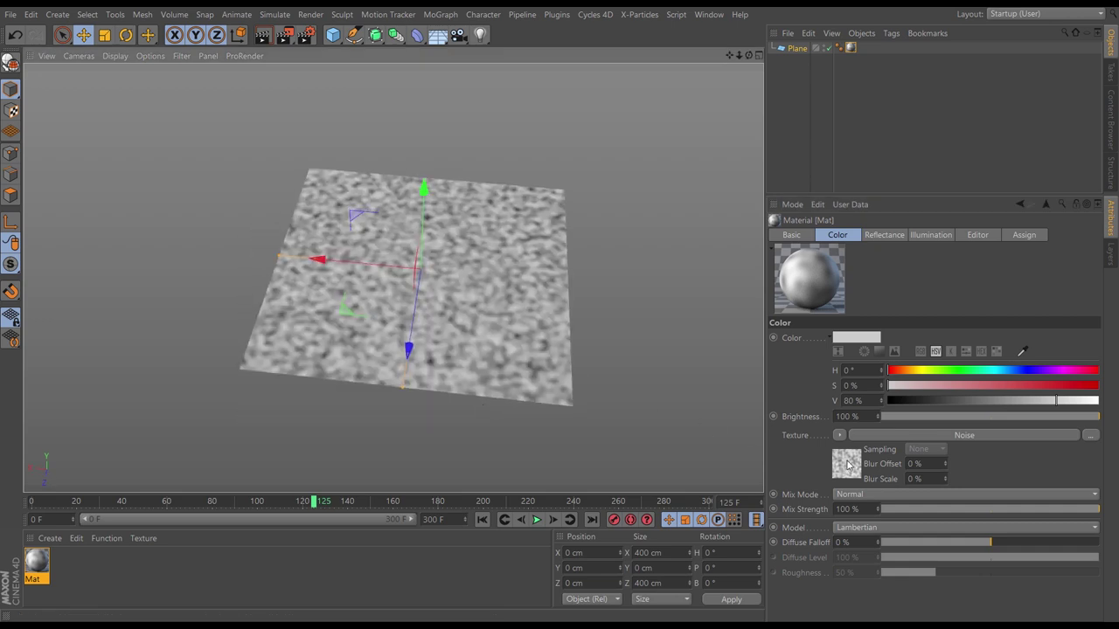
Step: Set the Noise shader to Fire with 700 % Global Scale and Animation Speed 0.5
{"action": "left_click", "coordinate": [847, 465]}
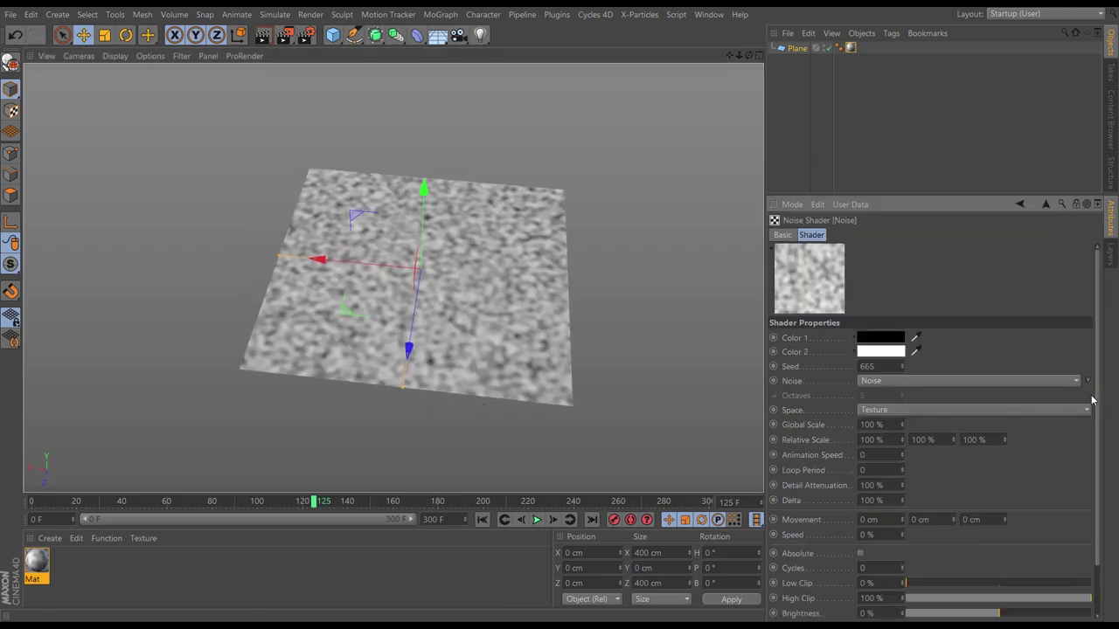
{"action": "scroll", "coordinate": [1098, 399], "scroll_direction": "down", "scroll_amount": 2}
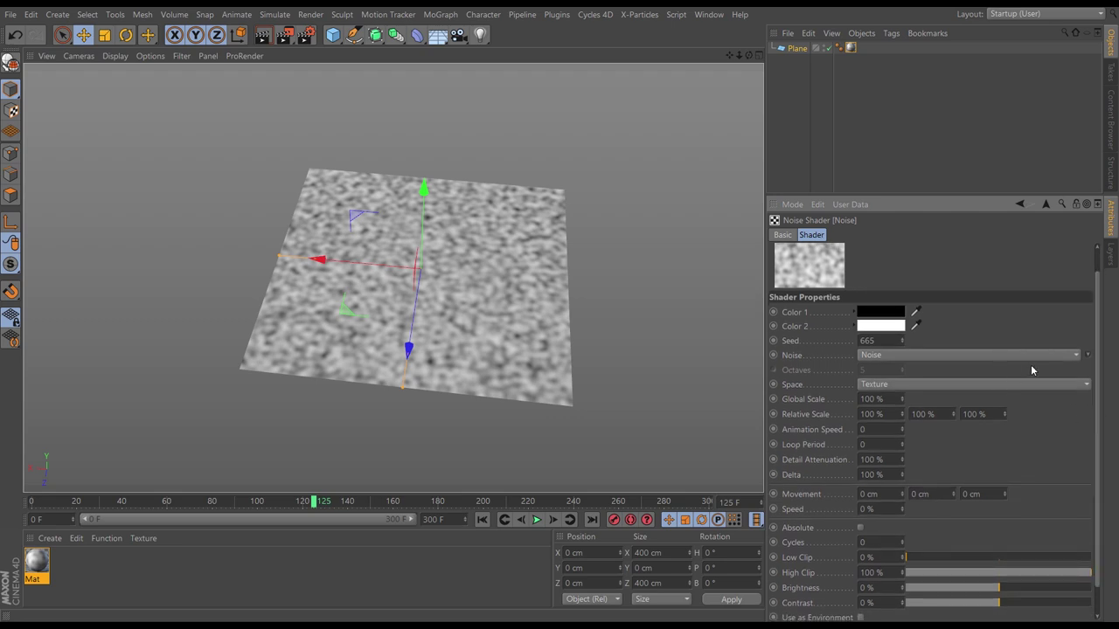
{"action": "left_click", "coordinate": [1081, 359]}
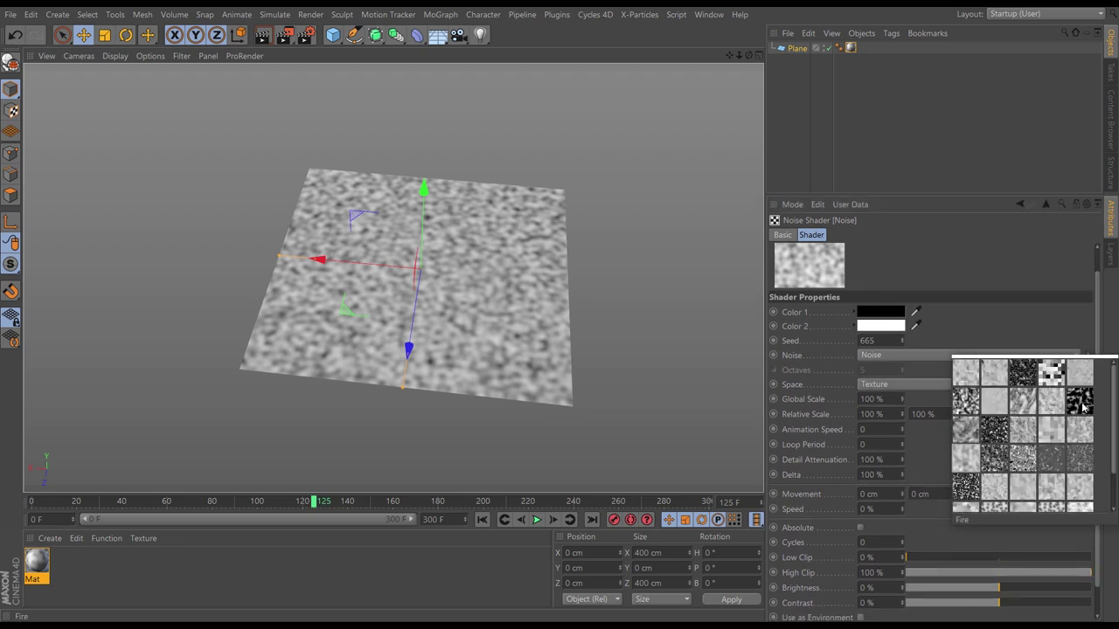
{"action": "left_click", "coordinate": [1080, 403]}
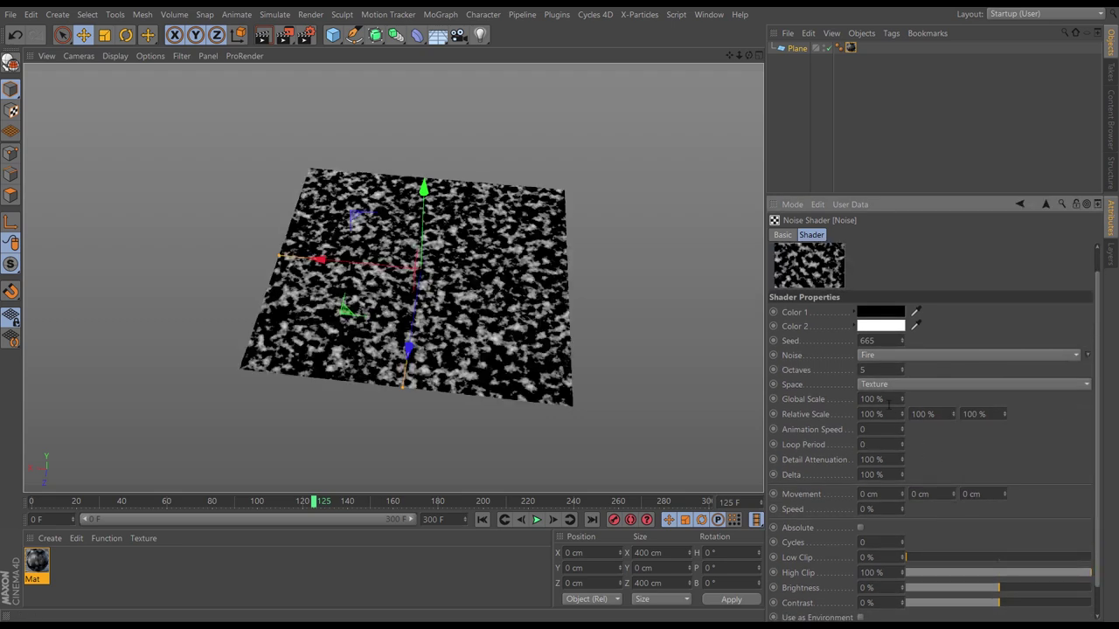
{"action": "type", "text": "700"}
{"action": "key", "text": "Return"}
{"action": "left_click_drag", "start_coordinate": [539, 369], "coordinate": [512, 393], "text": "alt"}
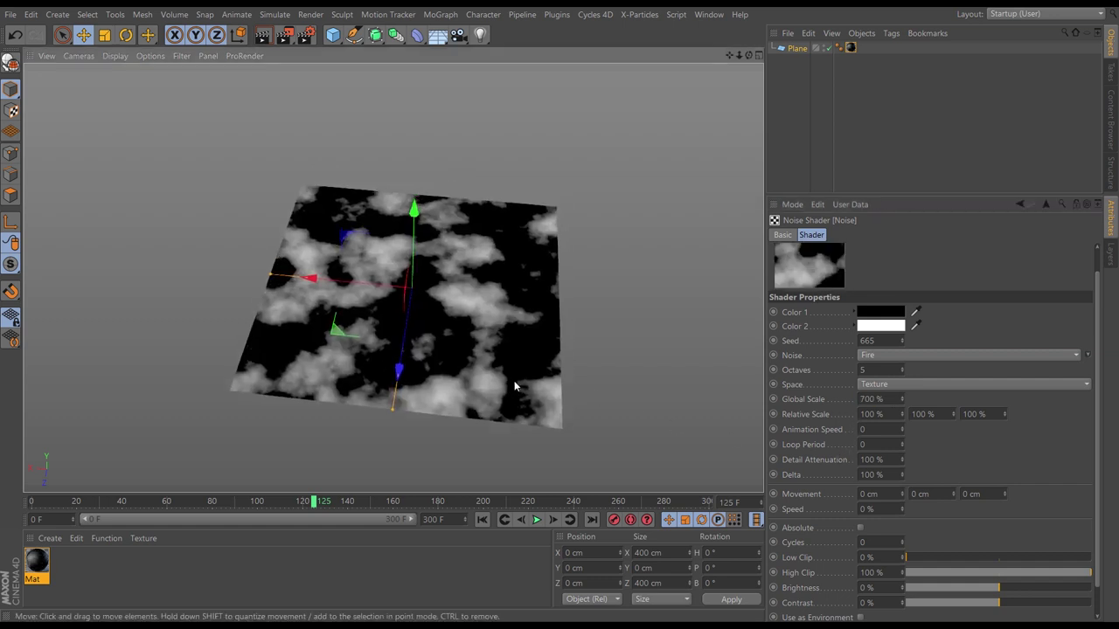
{"action": "left_click", "coordinate": [871, 430]}
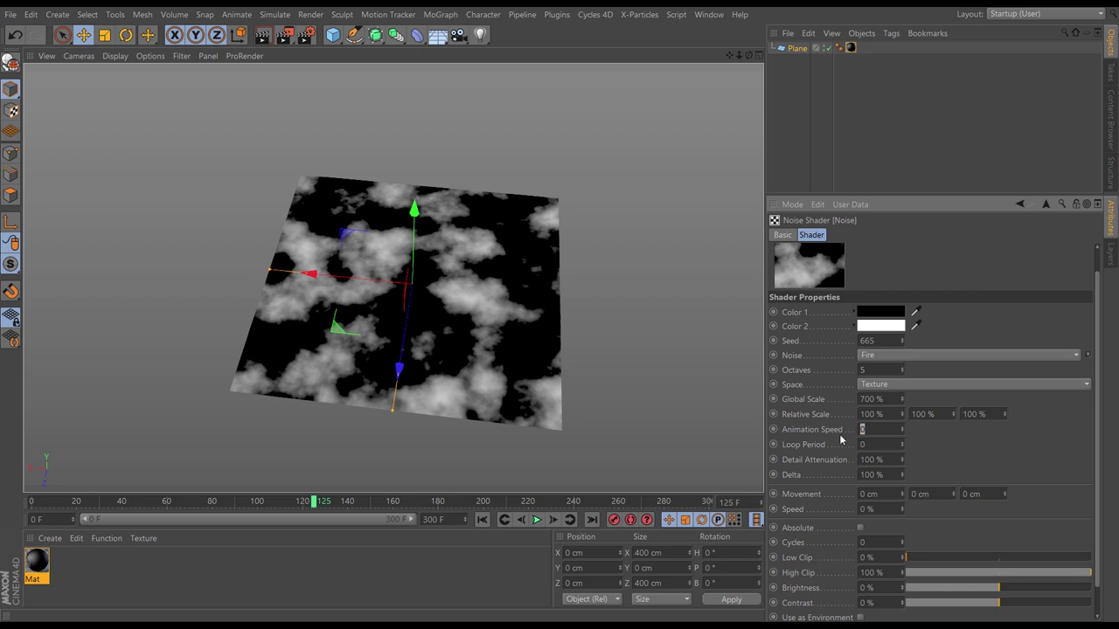
{"action": "type", "text": "0.5"}
{"action": "key", "text": "Return"}
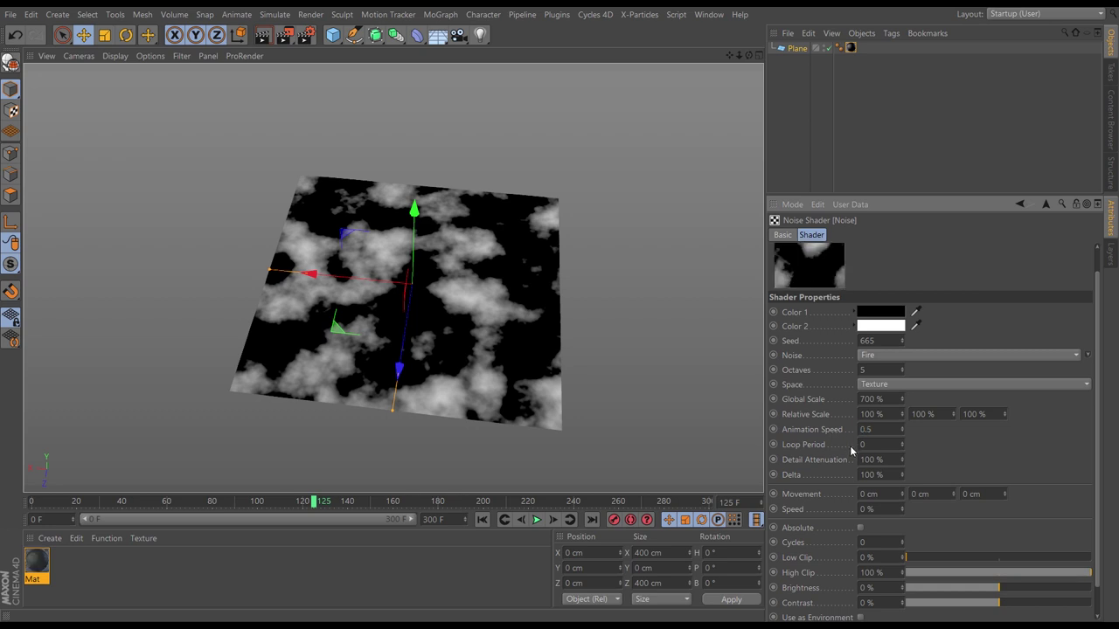
Step: Preview the animated noise from the start, stopping at frame 141
{"action": "left_click", "coordinate": [483, 520]}
{"action": "left_click", "coordinate": [533, 520]}
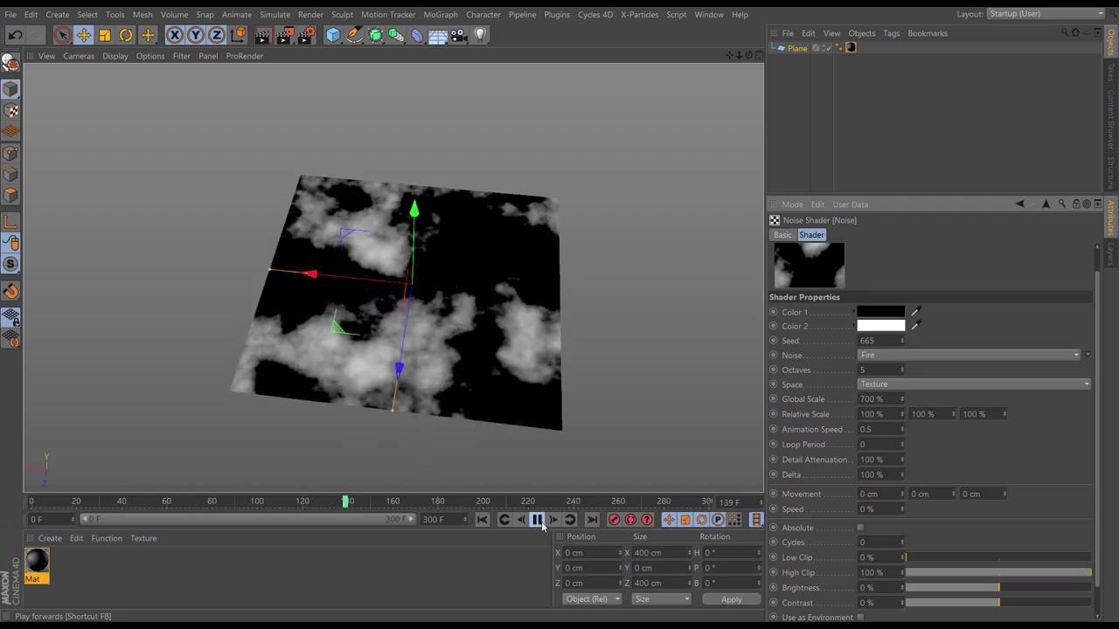
{"action": "left_click", "coordinate": [535, 519]}
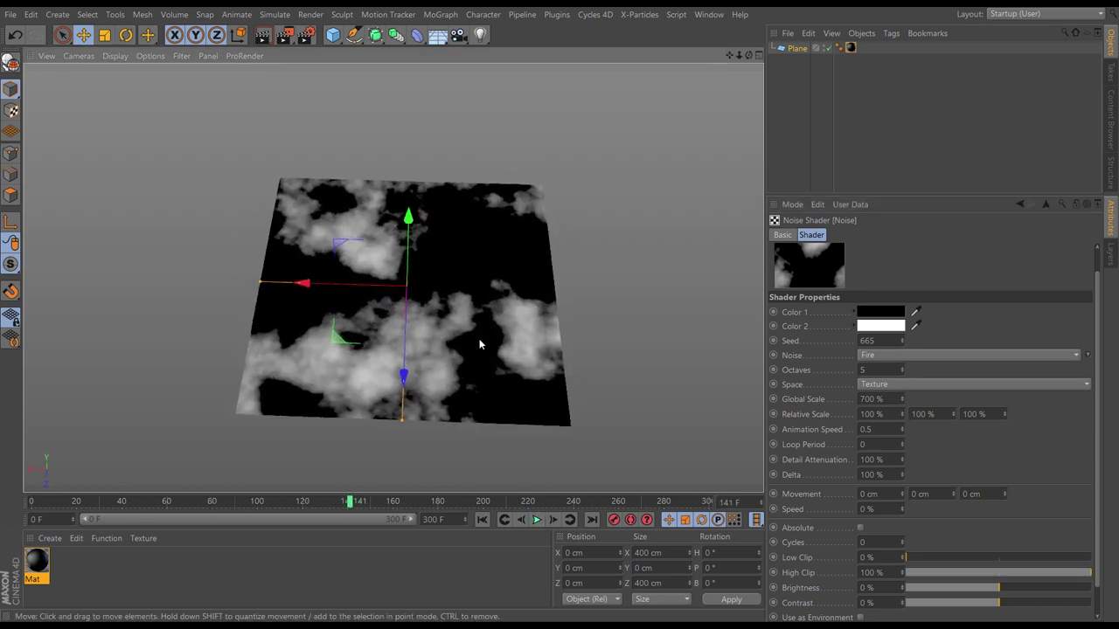
Step: Deselect the plane and add an xpSystem with an xpEmitter to the scene
{"action": "left_click_drag", "start_coordinate": [897, 195], "coordinate": [896, 294]}
{"action": "left_click", "coordinate": [794, 93]}
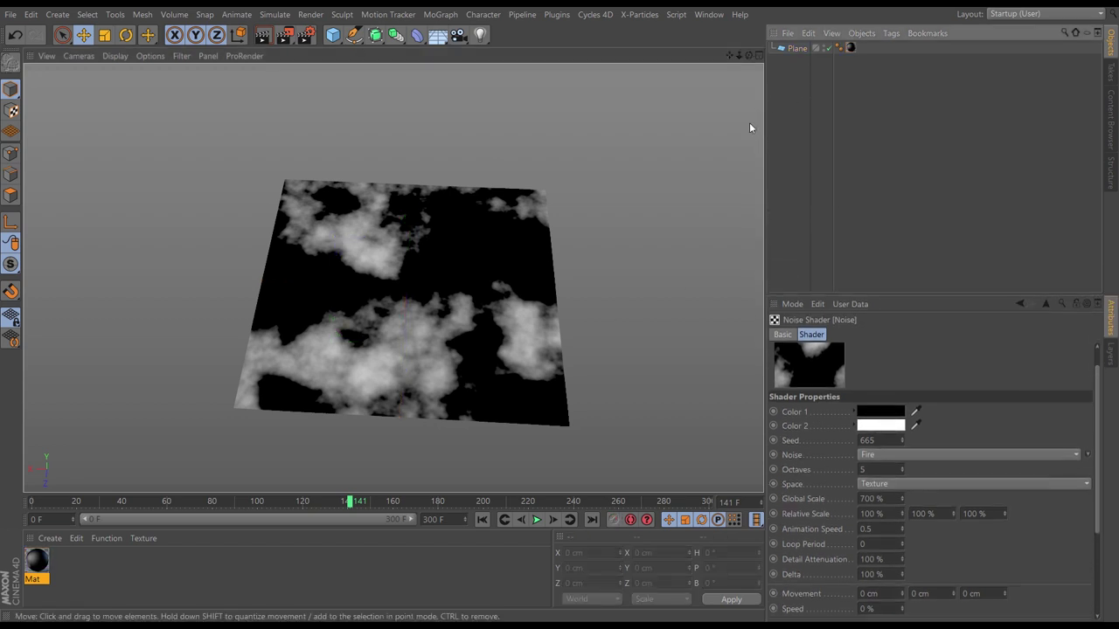
{"action": "left_click", "coordinate": [645, 15]}
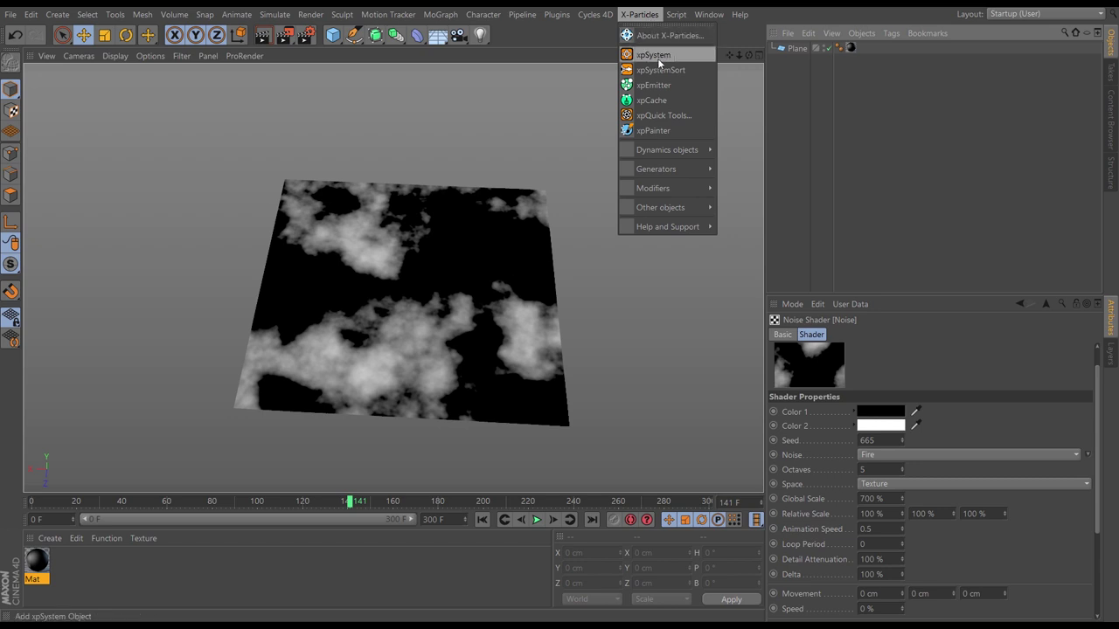
{"action": "left_click", "coordinate": [655, 55]}
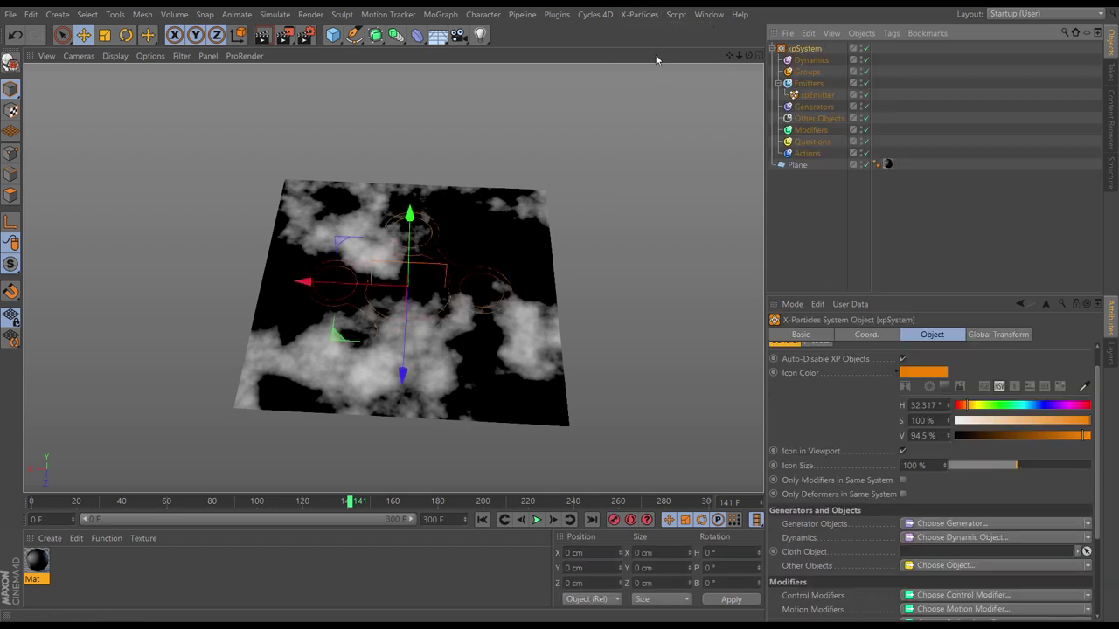
Step: Switch the xpEmitter's shape to Object and link the Plane as its emission source
{"action": "left_click", "coordinate": [816, 95]}
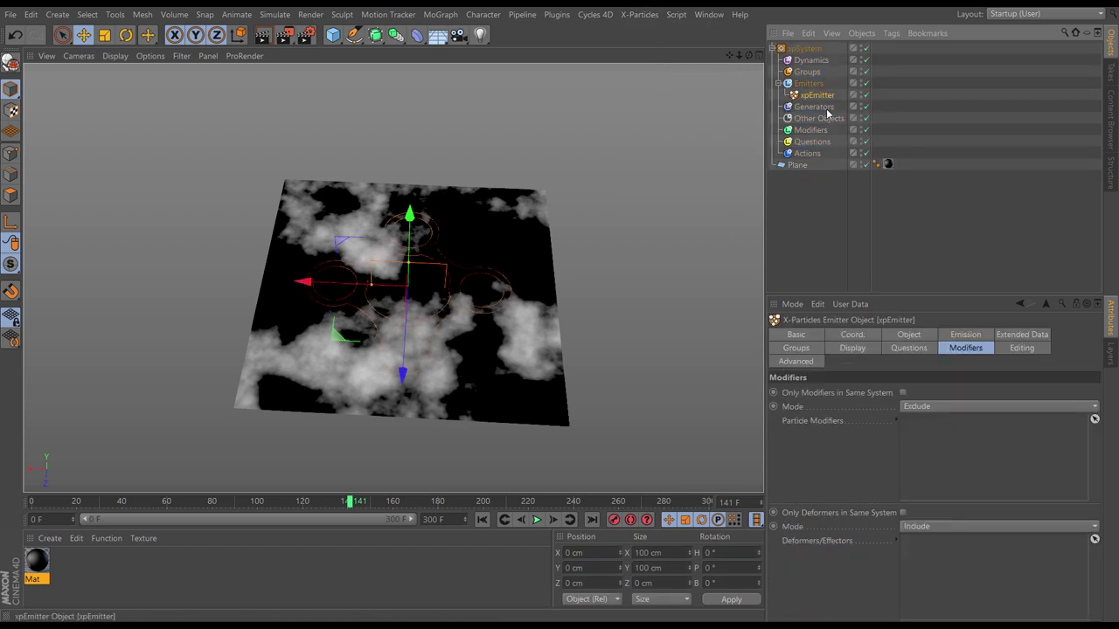
{"action": "left_click", "coordinate": [902, 336]}
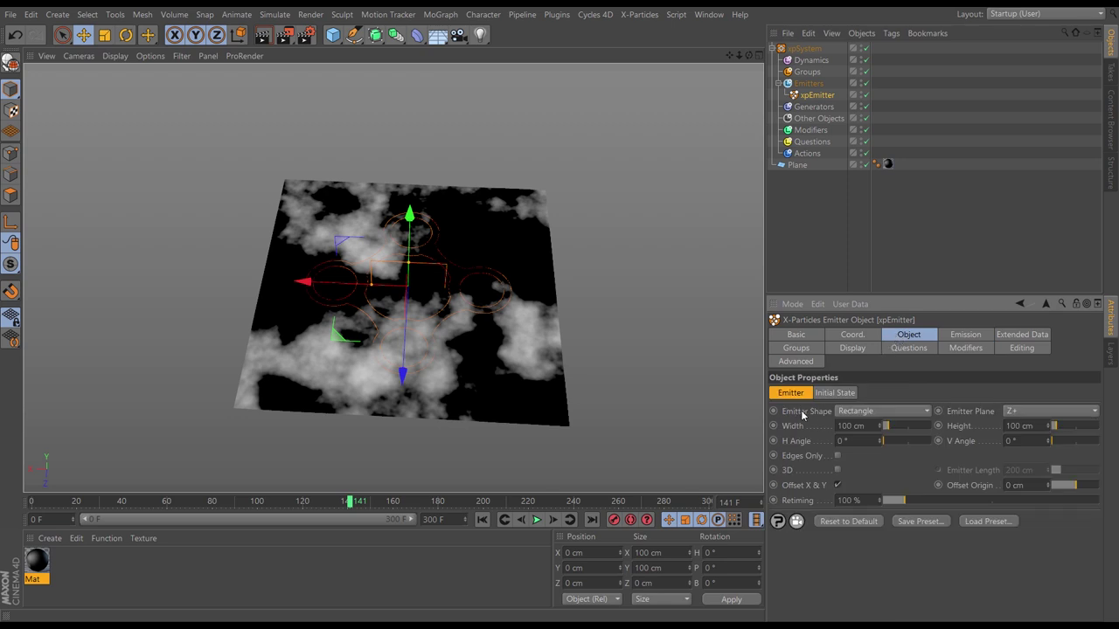
{"action": "left_click", "coordinate": [879, 415]}
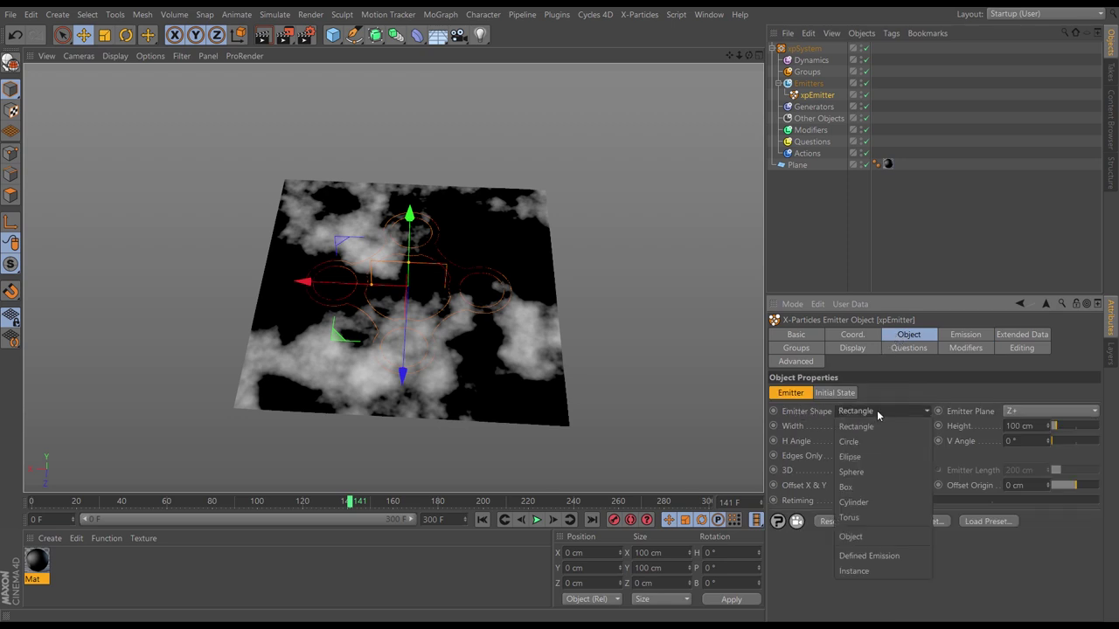
{"action": "left_click", "coordinate": [863, 536]}
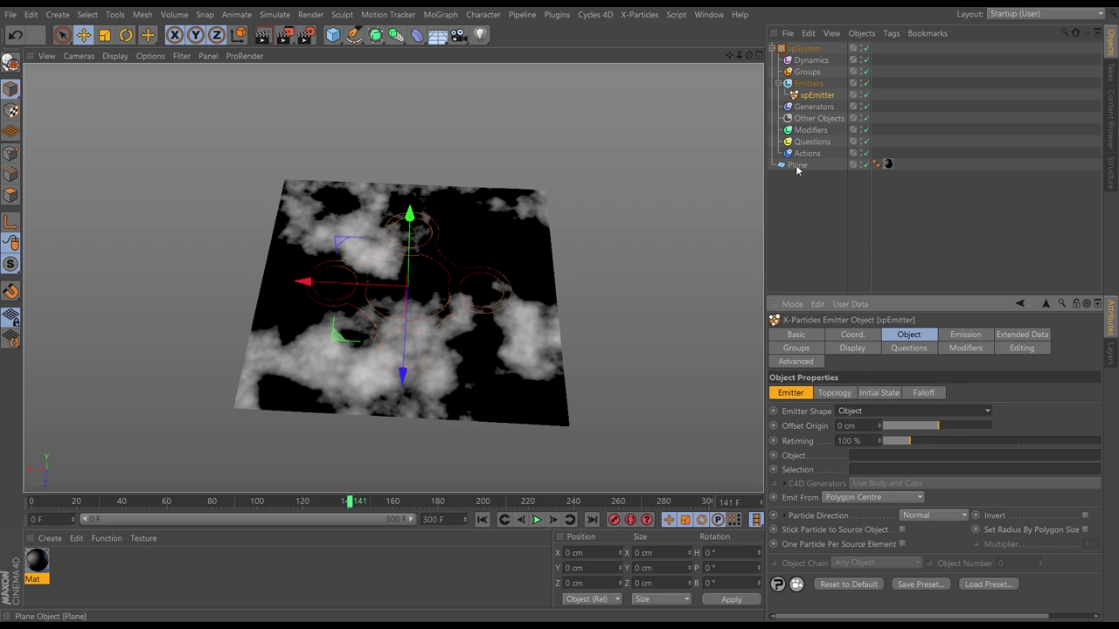
{"action": "left_click_drag", "start_coordinate": [797, 165], "coordinate": [851, 416]}
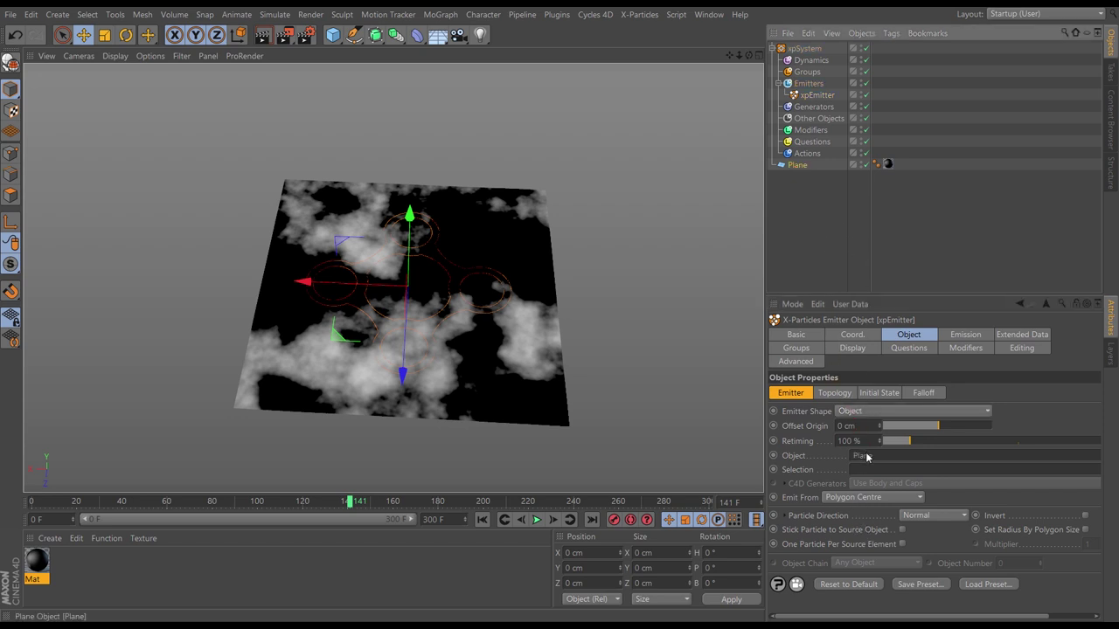
{"action": "left_click_drag", "start_coordinate": [866, 457], "coordinate": [867, 458]}
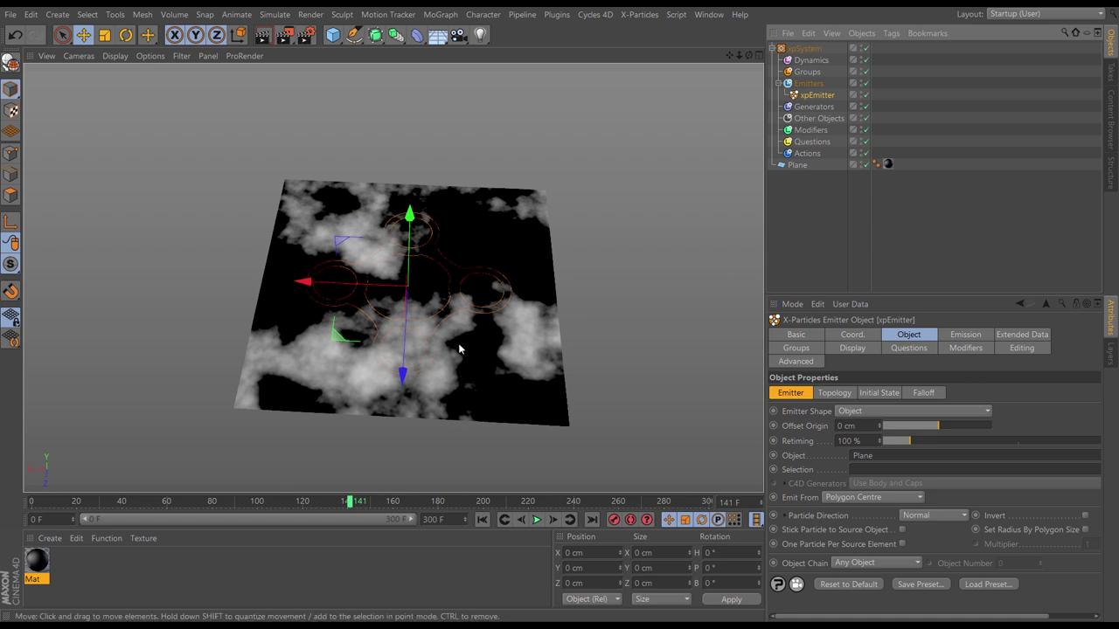
{"action": "left_click_drag", "start_coordinate": [472, 342], "coordinate": [478, 368], "text": "alt"}
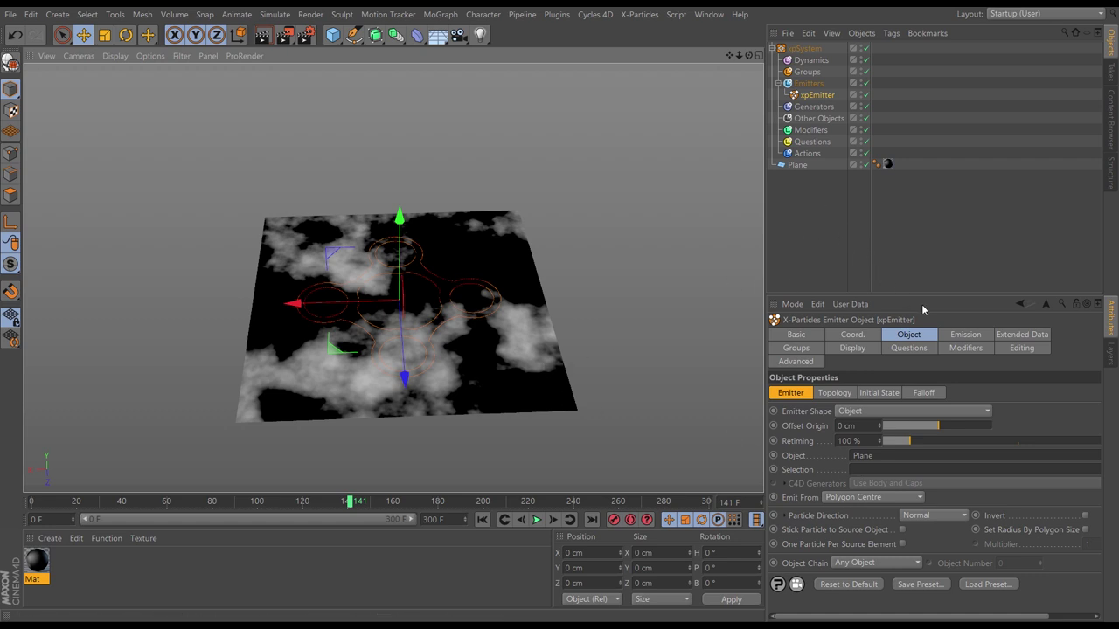
Step: Set the xpEmitter's speed to 0 cm and emit a single Shot of 100000 particles
{"action": "left_click", "coordinate": [958, 337]}
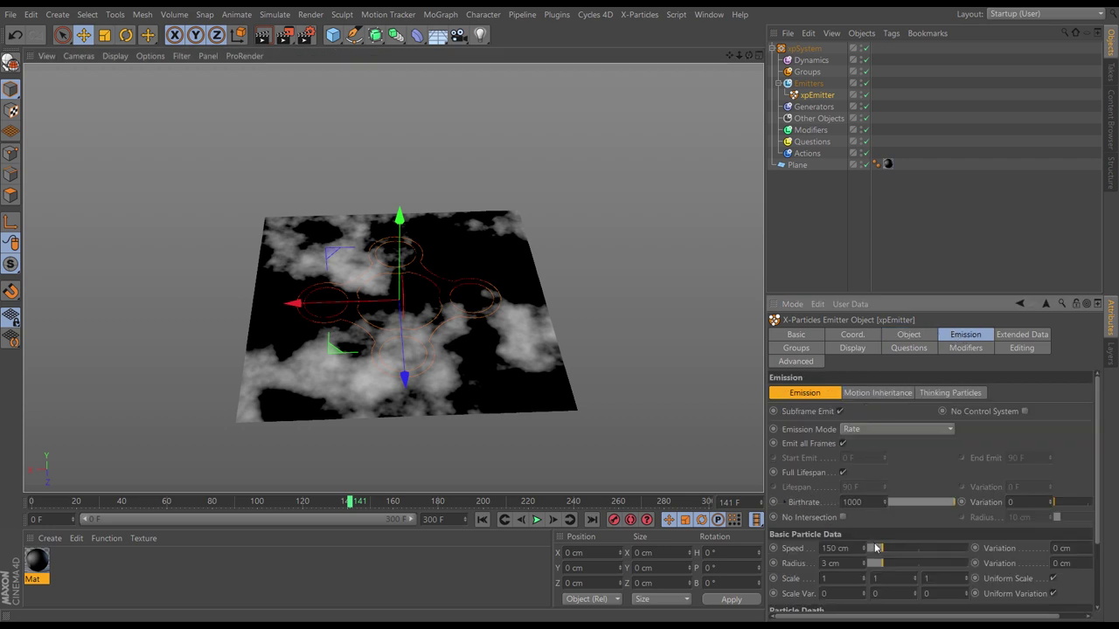
{"action": "left_click_drag", "start_coordinate": [877, 547], "coordinate": [848, 552]}
{"action": "left_click", "coordinate": [871, 428]}
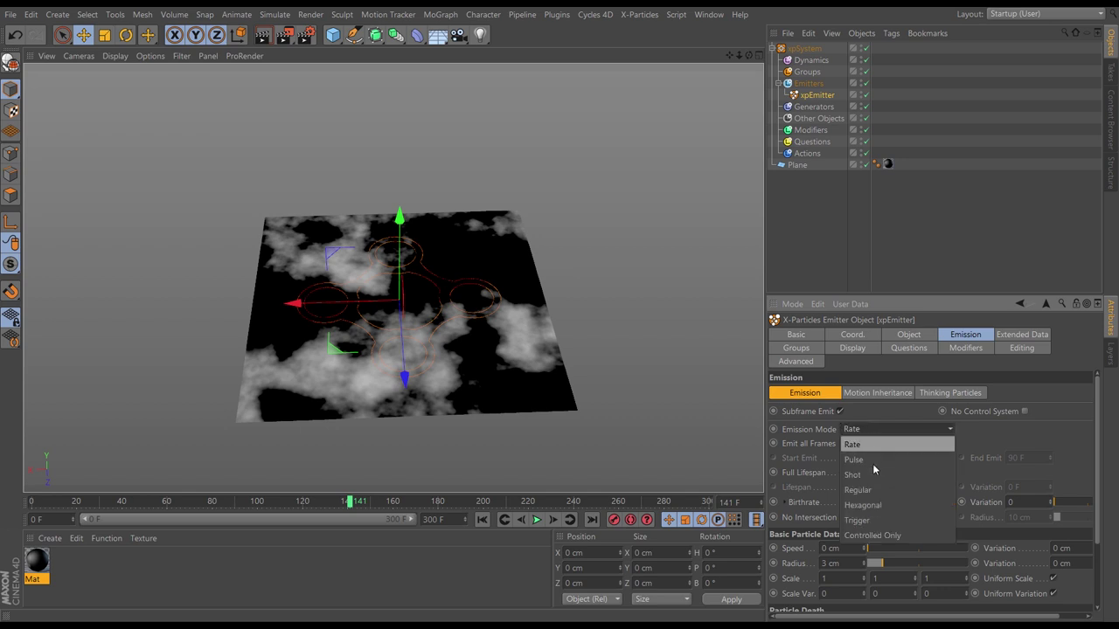
{"action": "left_click", "coordinate": [868, 477]}
{"action": "left_click", "coordinate": [866, 459]}
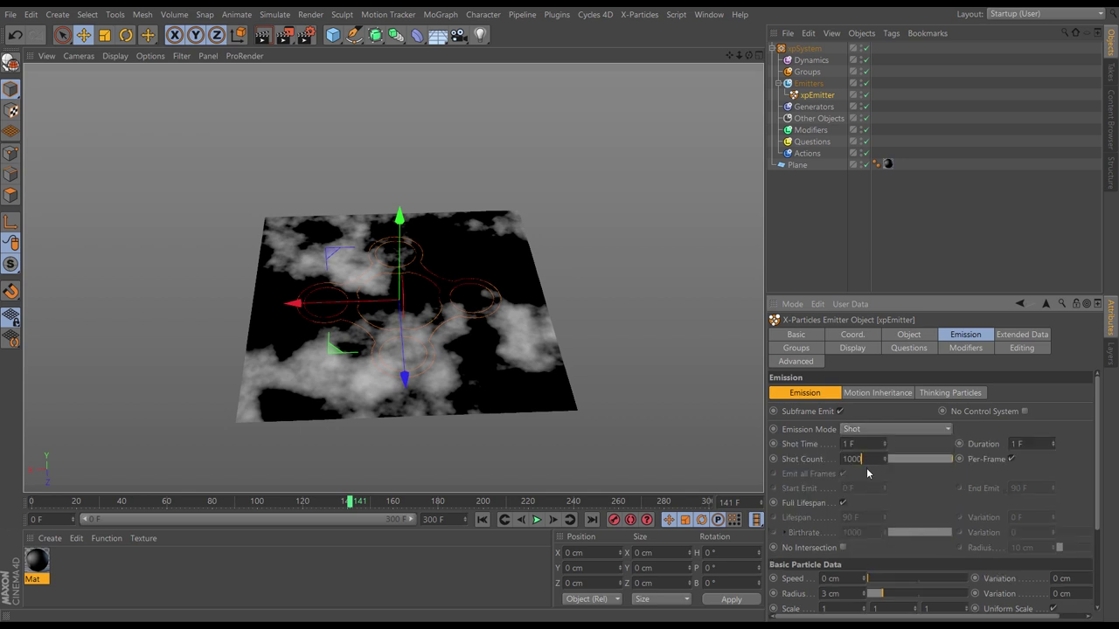
{"action": "type", "text": "00"}
{"action": "key", "text": "Return"}
{"action": "left_click", "coordinate": [854, 350]}
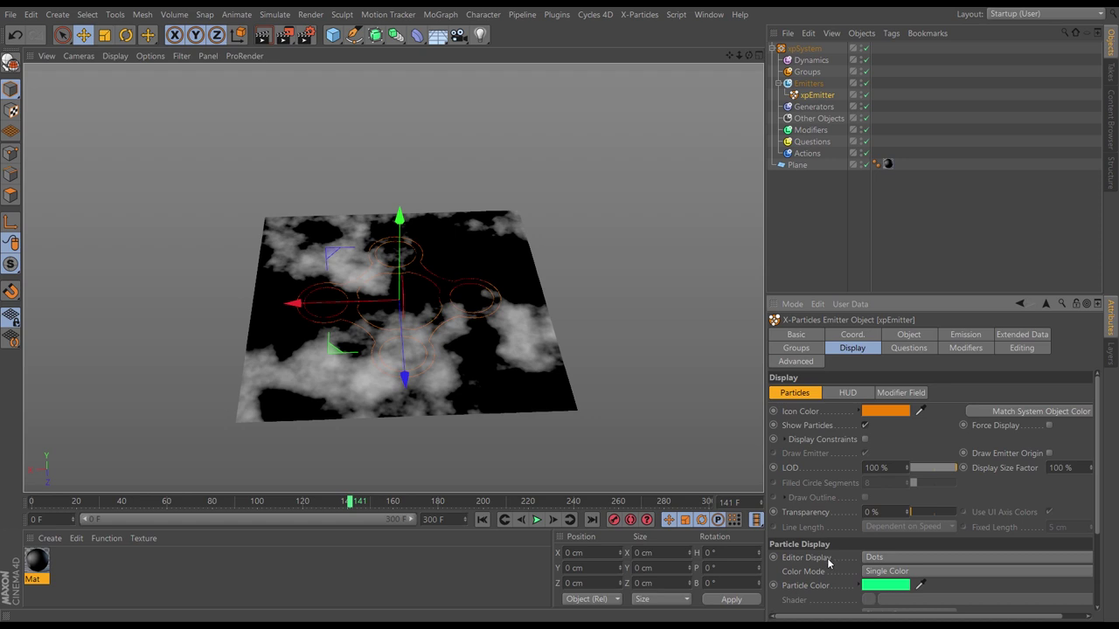
Step: Draw the emitter's particles as squares in the editor and play the simulation
{"action": "left_click", "coordinate": [875, 557]}
{"action": "left_click", "coordinate": [884, 346]}
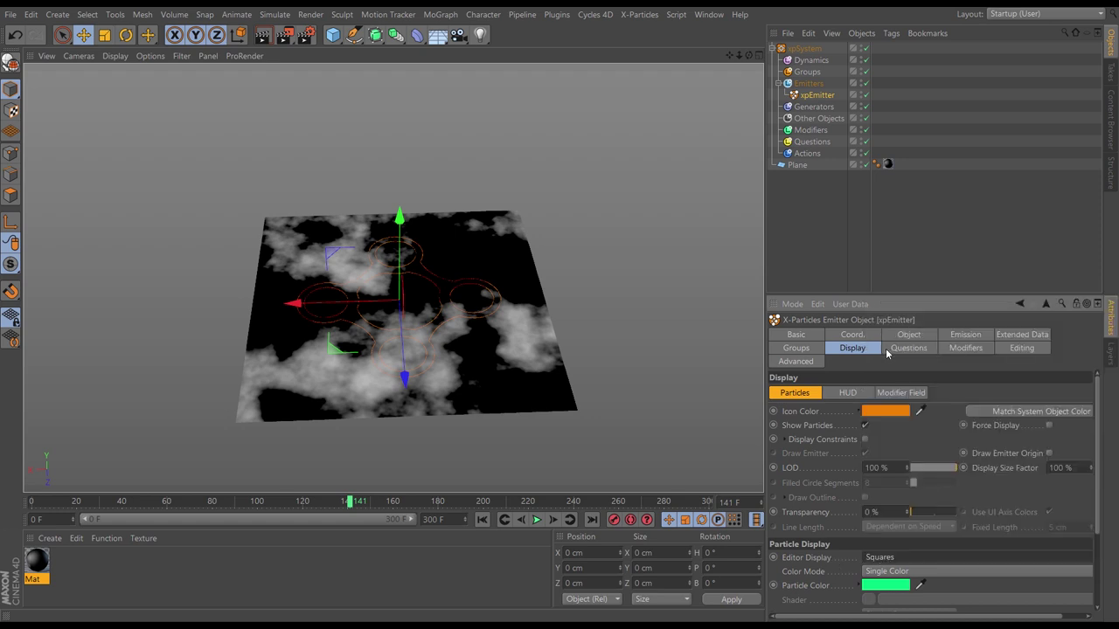
{"action": "left_click", "coordinate": [481, 519]}
{"action": "left_click", "coordinate": [536, 519]}
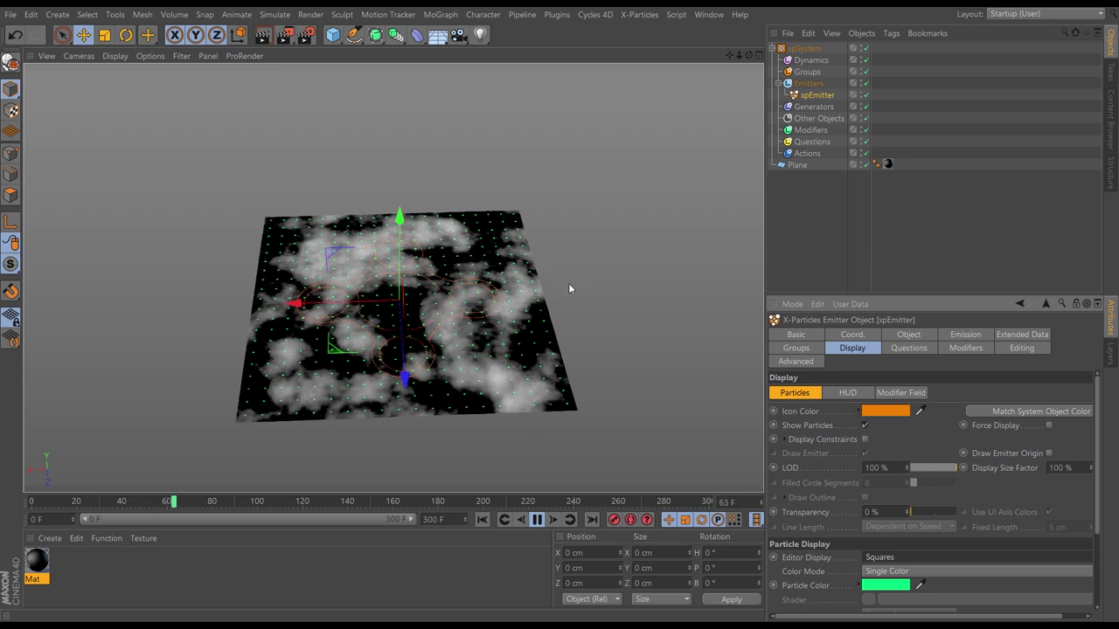
Step: Hide the Plane in the viewport using its editor visibility toggle
{"action": "left_click", "coordinate": [862, 162]}
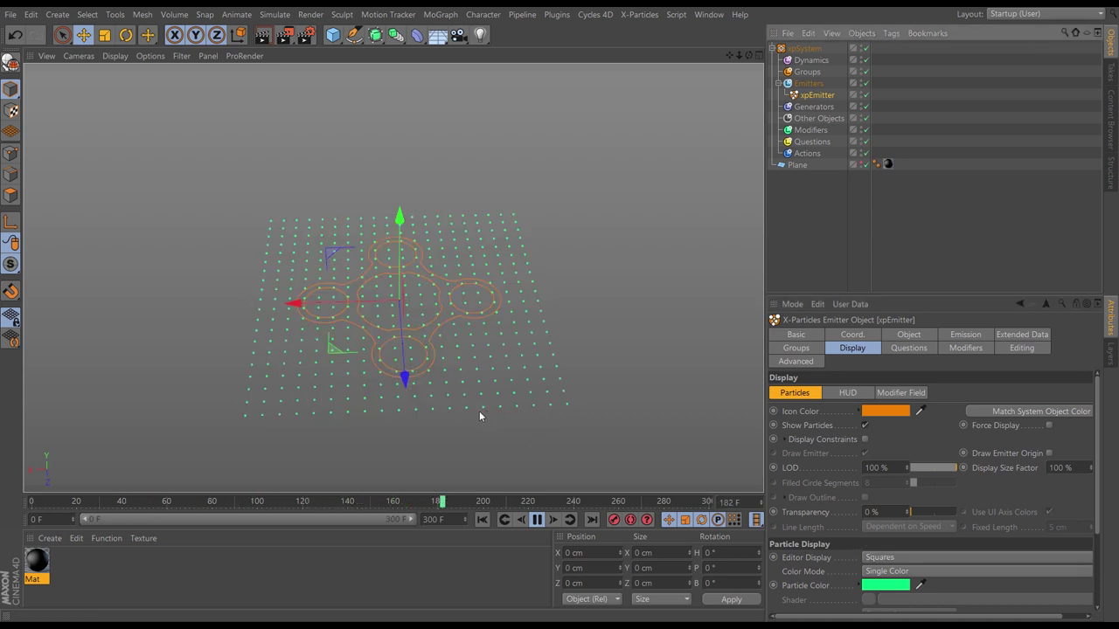
{"action": "left_click", "coordinate": [859, 165]}
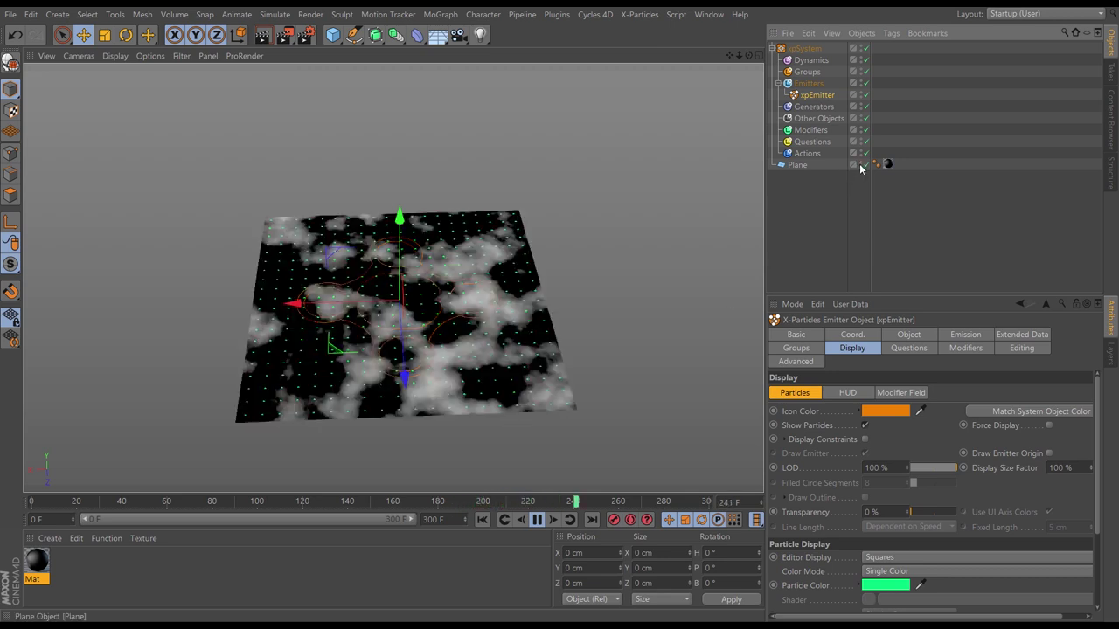
{"action": "left_click", "coordinate": [862, 164]}
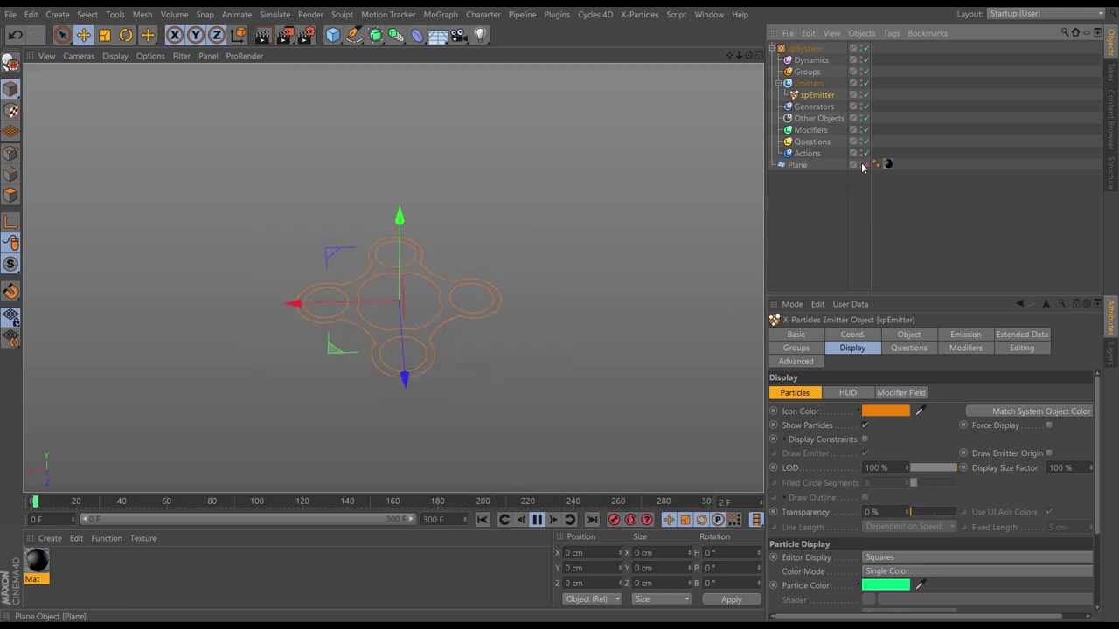
{"action": "left_click", "coordinate": [861, 164]}
{"action": "left_click", "coordinate": [862, 164]}
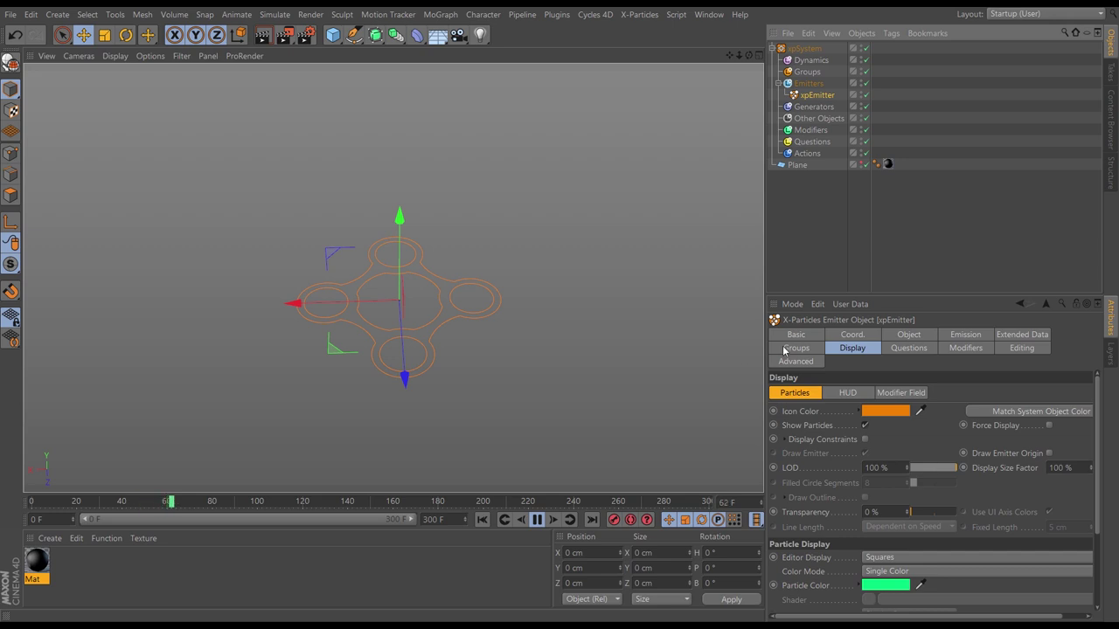
{"action": "left_click", "coordinate": [907, 336]}
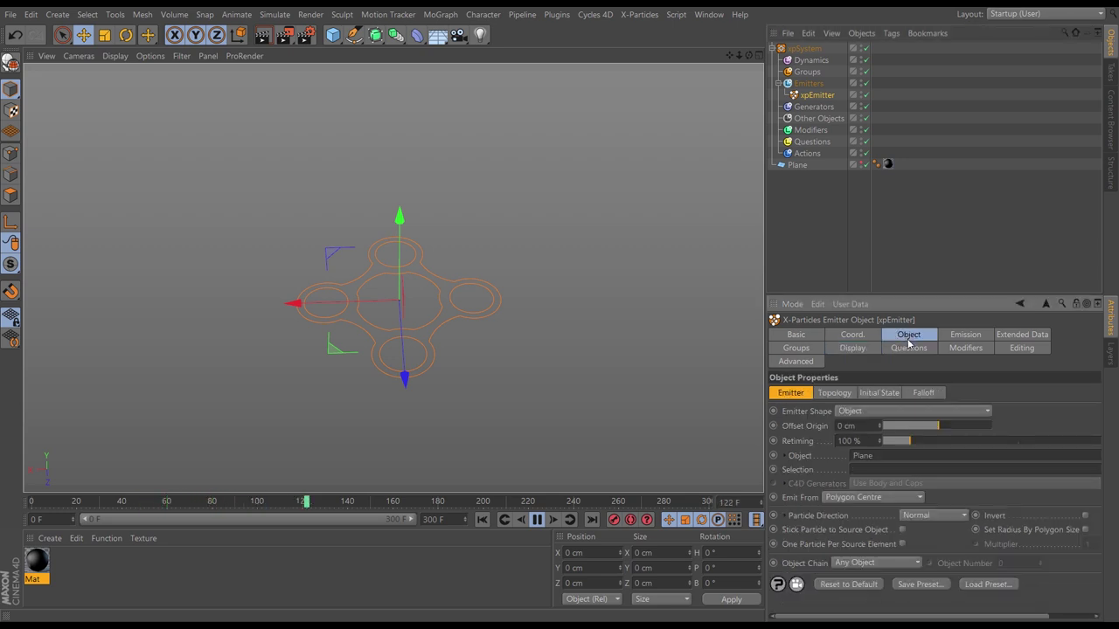
Step: Emit particles from the Plane's Polygon Area, undo an accidental move, and replay the simulation
{"action": "left_click", "coordinate": [850, 497]}
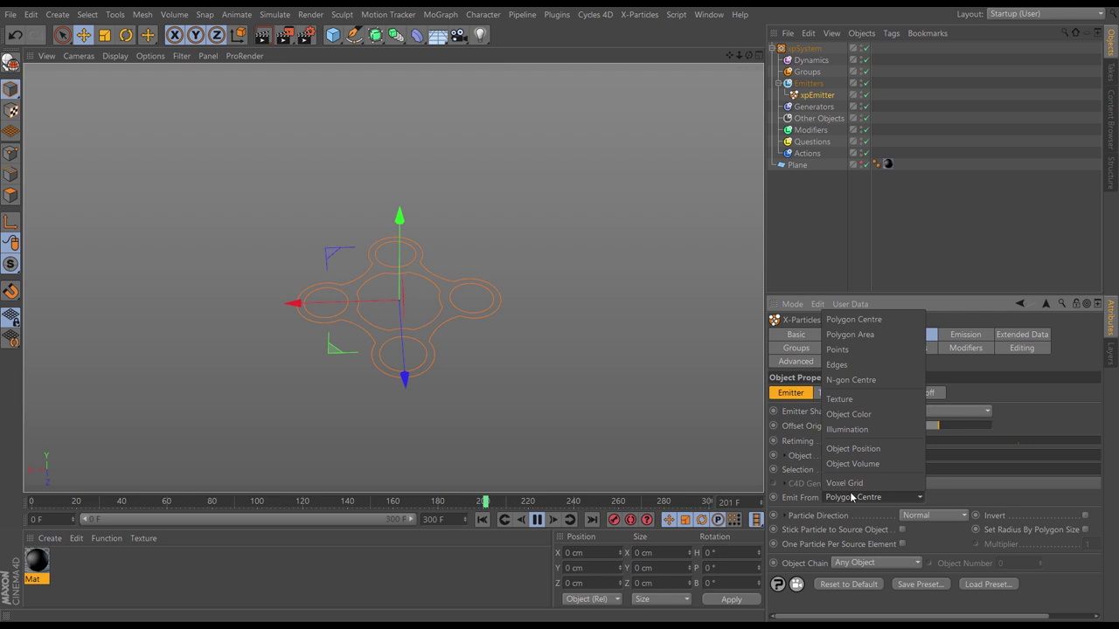
{"action": "left_click", "coordinate": [841, 335]}
{"action": "left_click", "coordinate": [481, 520]}
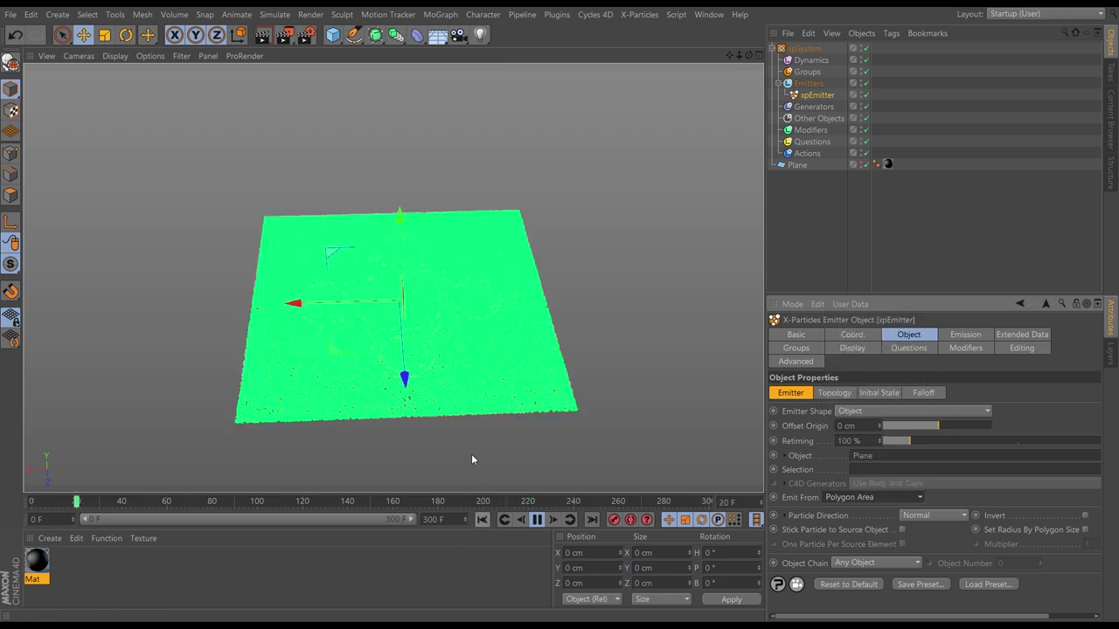
{"action": "left_click_drag", "start_coordinate": [505, 349], "coordinate": [501, 398]}
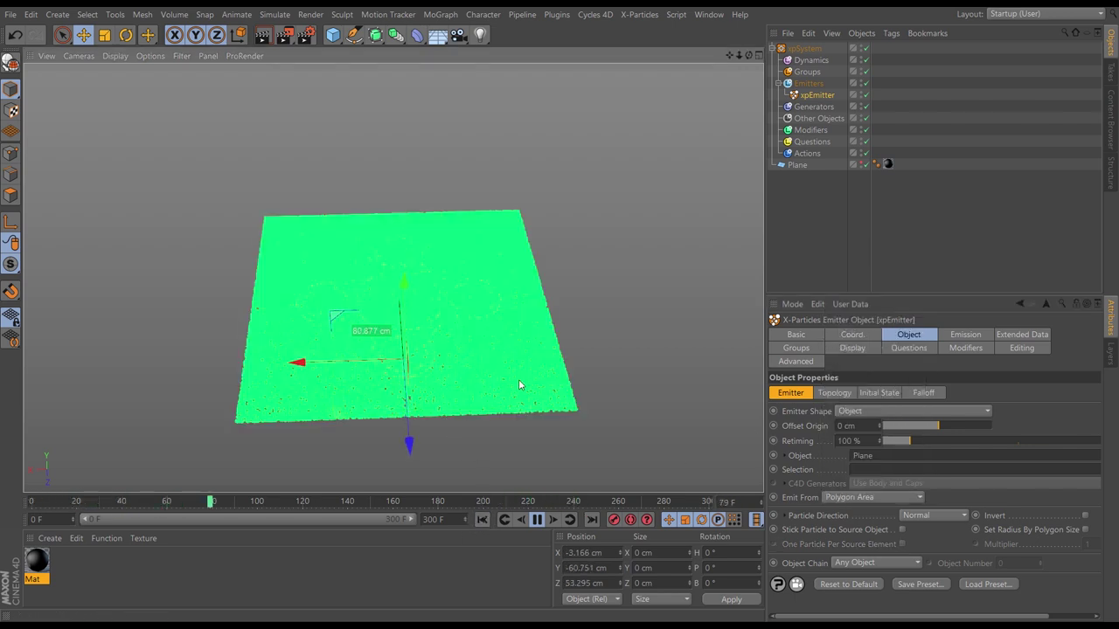
{"action": "key", "text": "ctrl+z"}
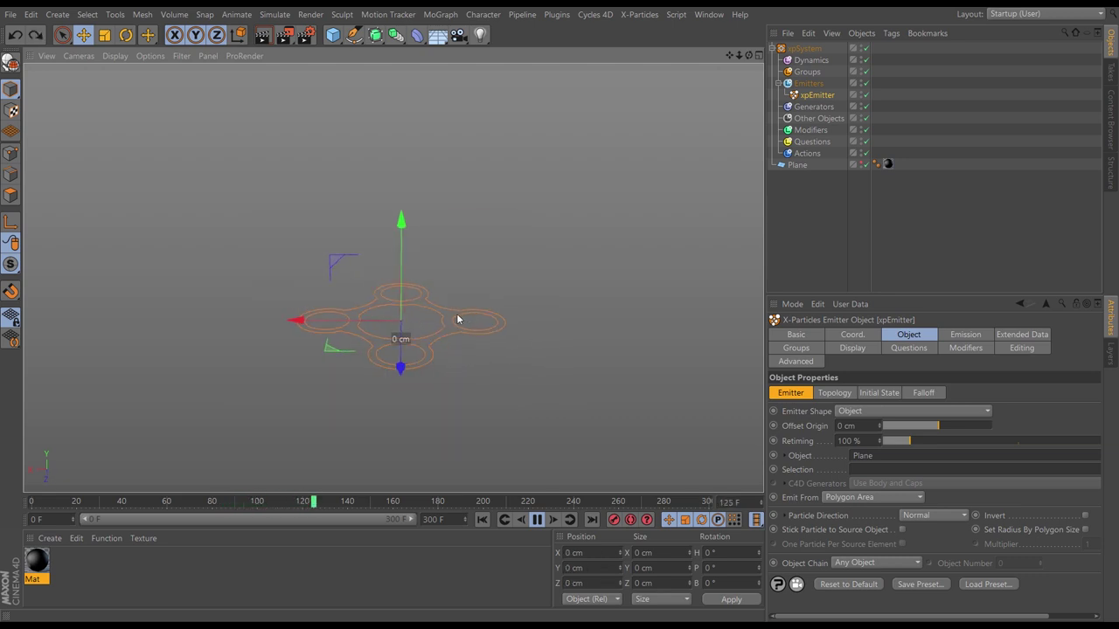
{"action": "left_click", "coordinate": [481, 519]}
{"action": "left_click", "coordinate": [536, 519]}
{"action": "left_click_drag", "start_coordinate": [520, 423], "coordinate": [430, 352], "text": "alt"}
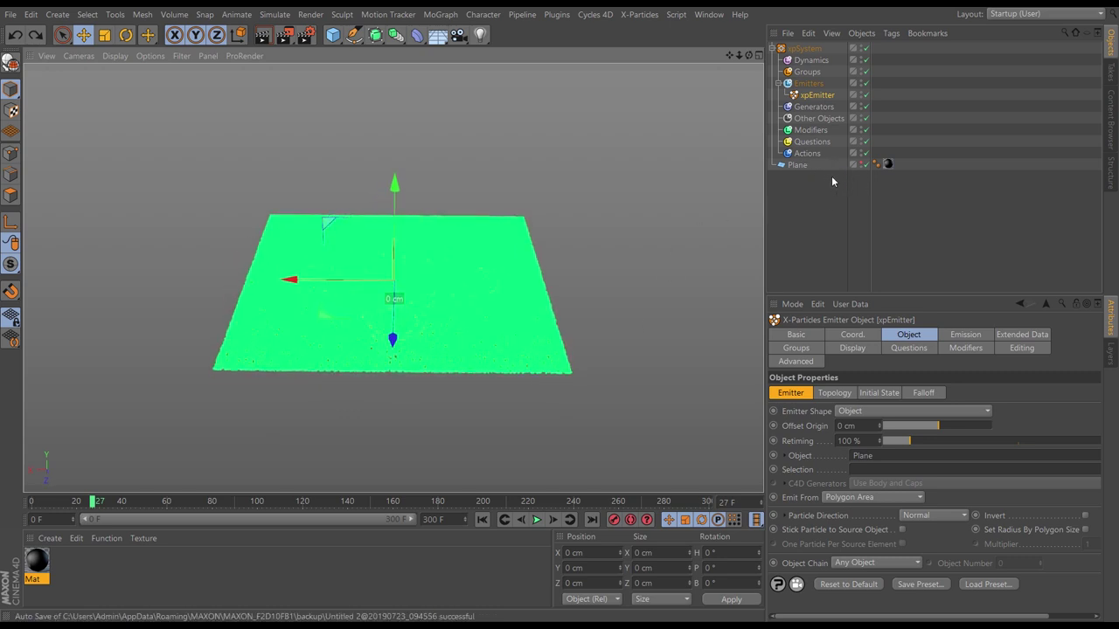
Step: Add an xpColor control modifier under Modifiers and replay the simulation
{"action": "left_click", "coordinate": [810, 131]}
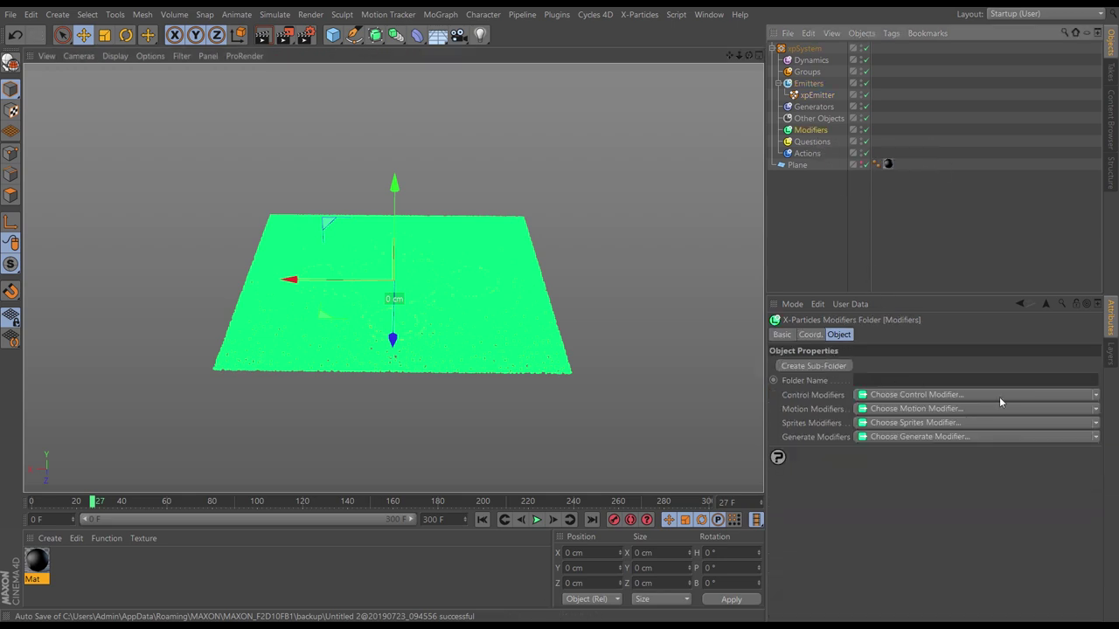
{"action": "left_click", "coordinate": [1095, 397]}
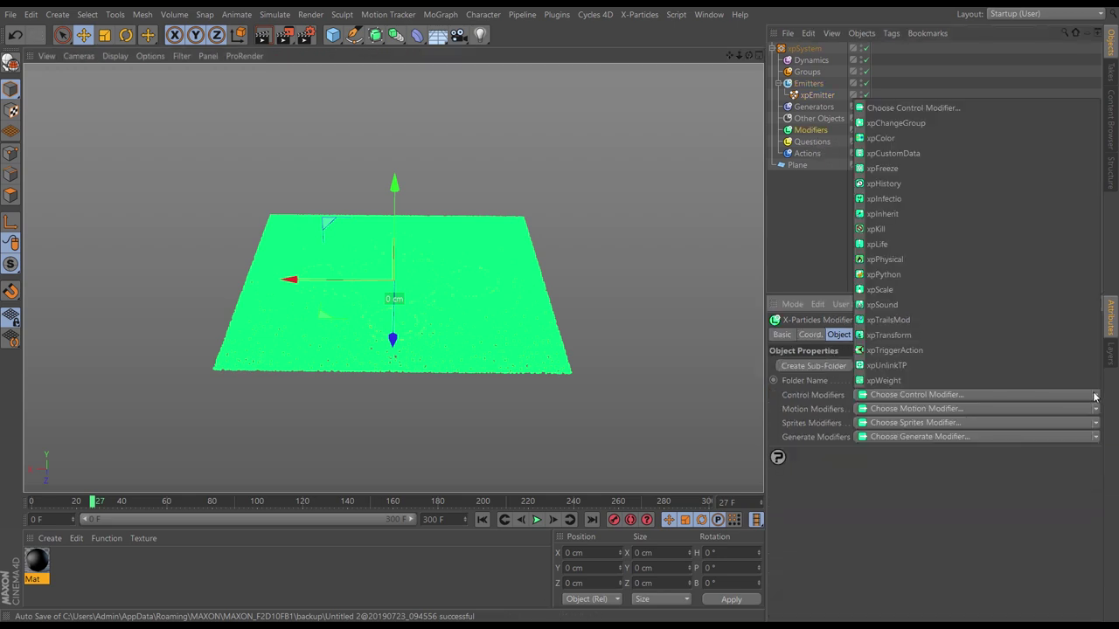
{"action": "left_click", "coordinate": [887, 139]}
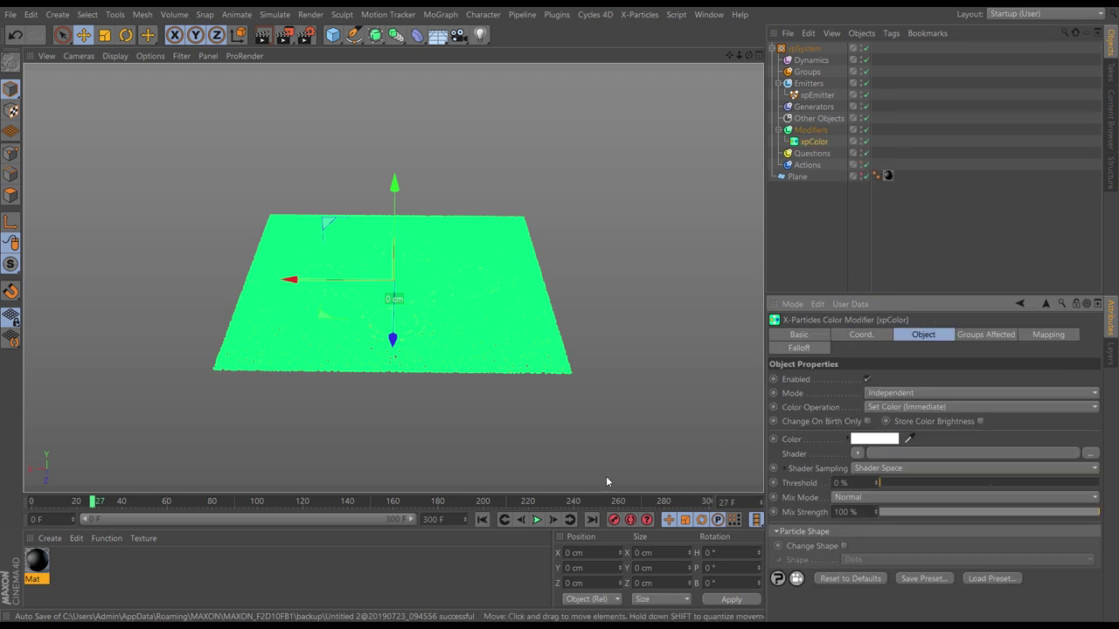
{"action": "left_click", "coordinate": [482, 519]}
{"action": "left_click", "coordinate": [536, 519]}
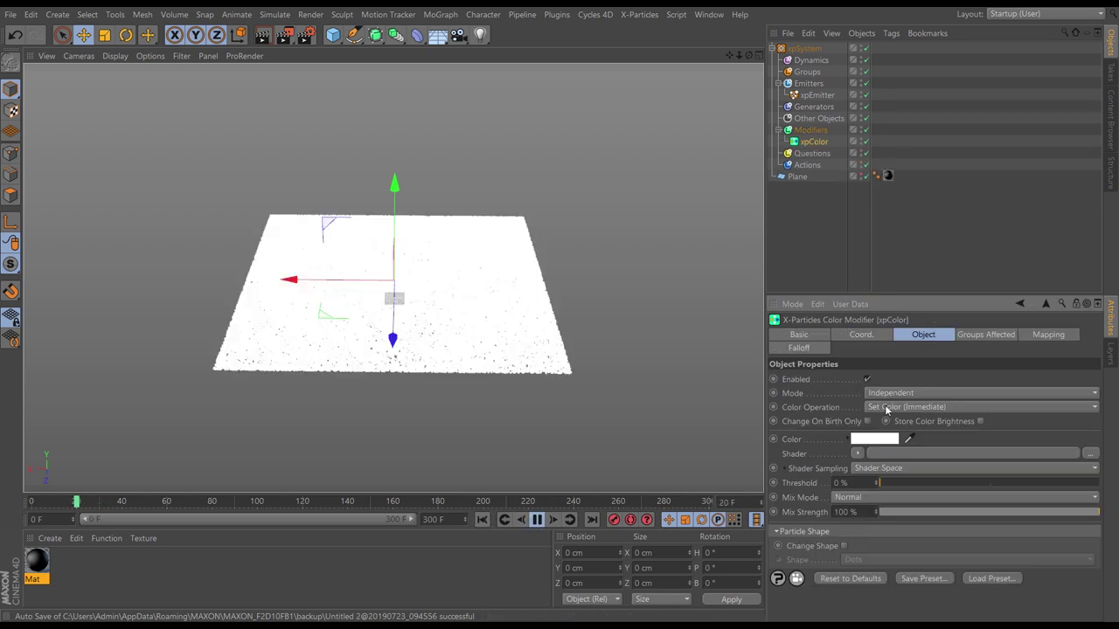
Step: Adjust xpColor's hue and saturation sliders to colour the particles cyan
{"action": "left_click", "coordinate": [847, 439]}
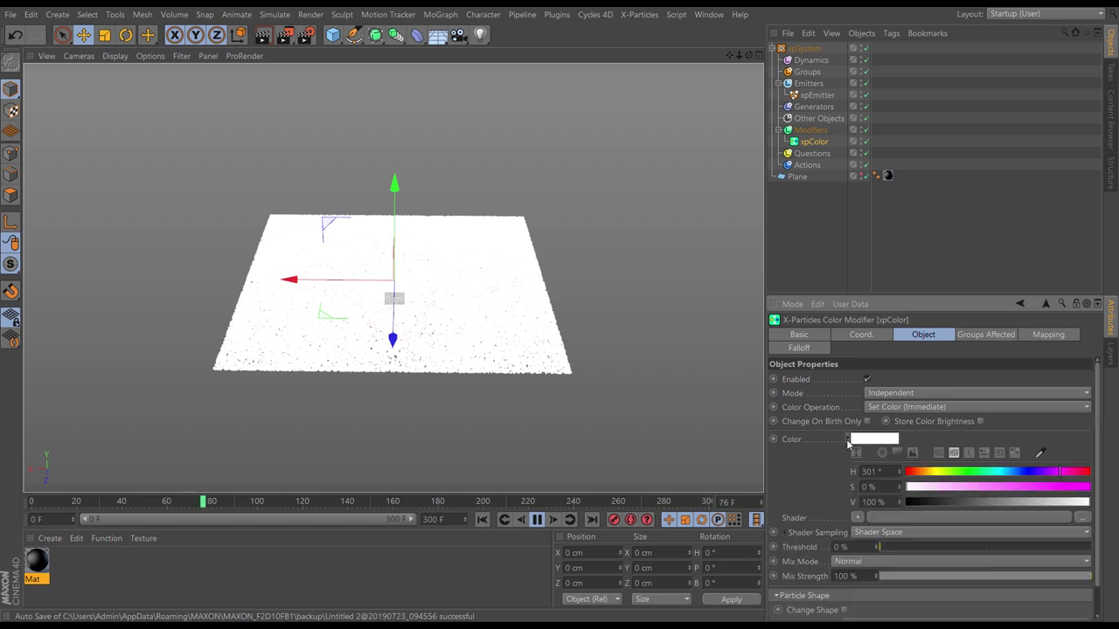
{"action": "left_click_drag", "start_coordinate": [917, 473], "coordinate": [968, 474]}
{"action": "left_click", "coordinate": [1035, 487]}
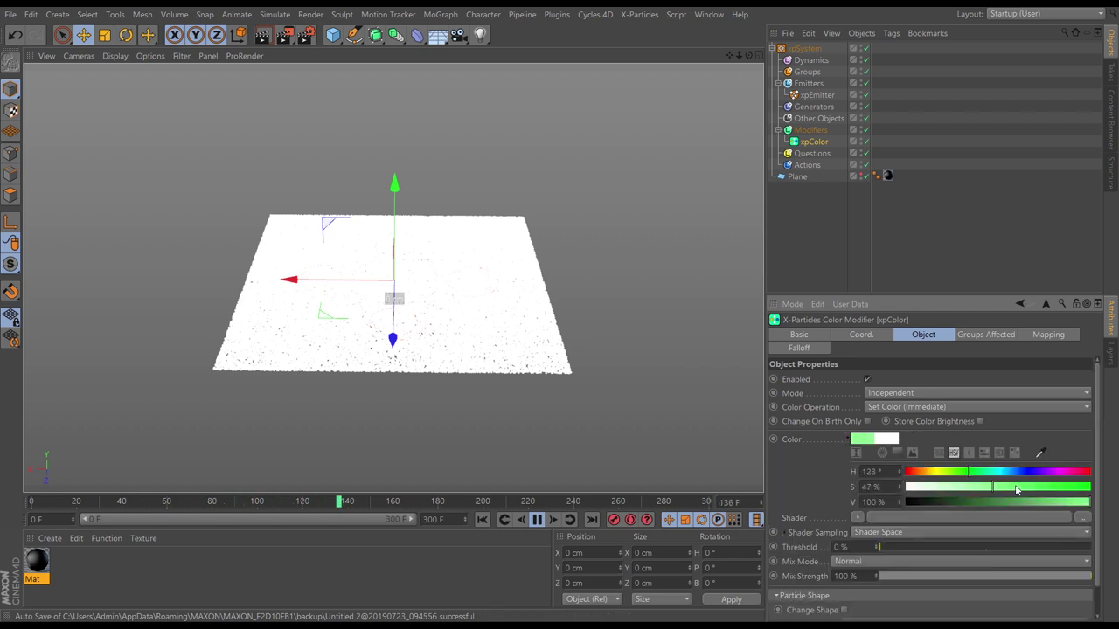
{"action": "left_click", "coordinate": [996, 473]}
{"action": "left_click", "coordinate": [1053, 473]}
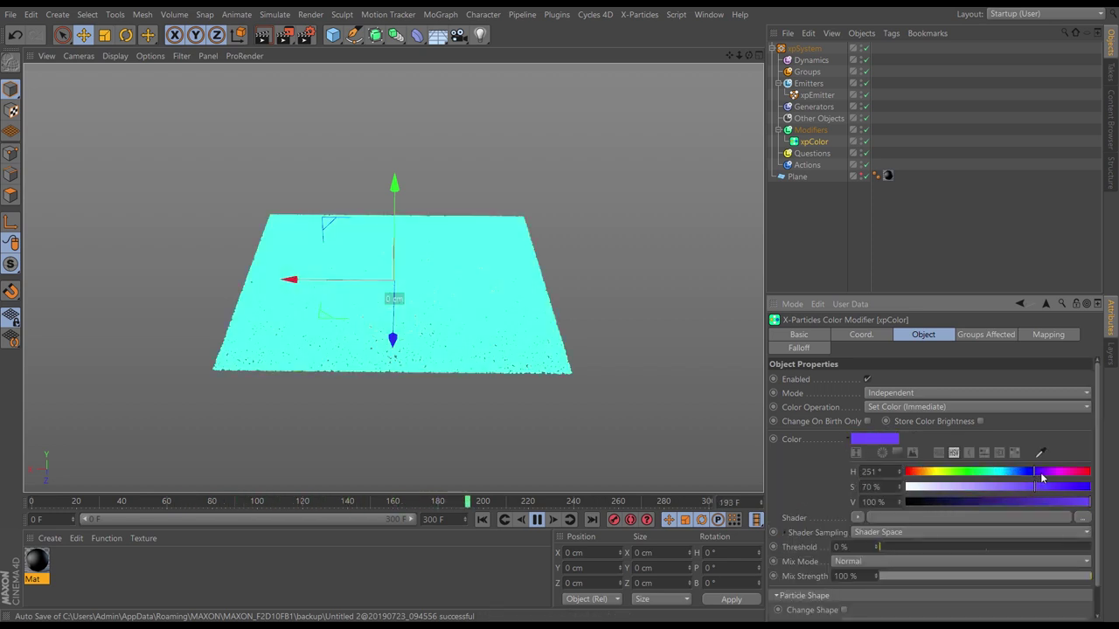
{"action": "left_click", "coordinate": [1071, 473]}
{"action": "left_click_drag", "start_coordinate": [1071, 473], "coordinate": [999, 473]}
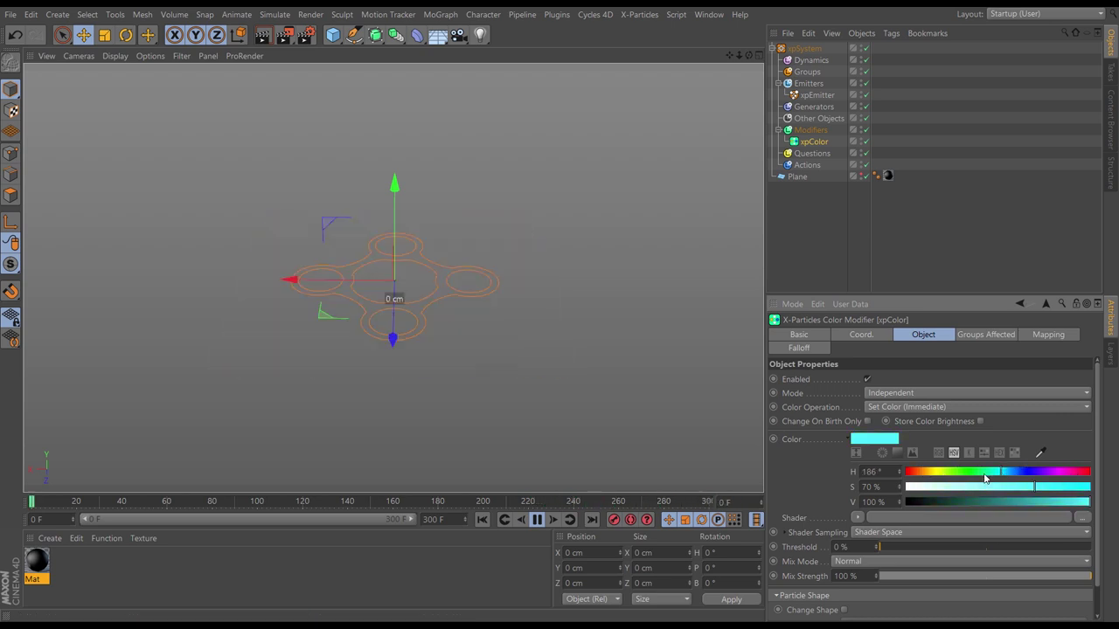
{"action": "left_click", "coordinate": [848, 440]}
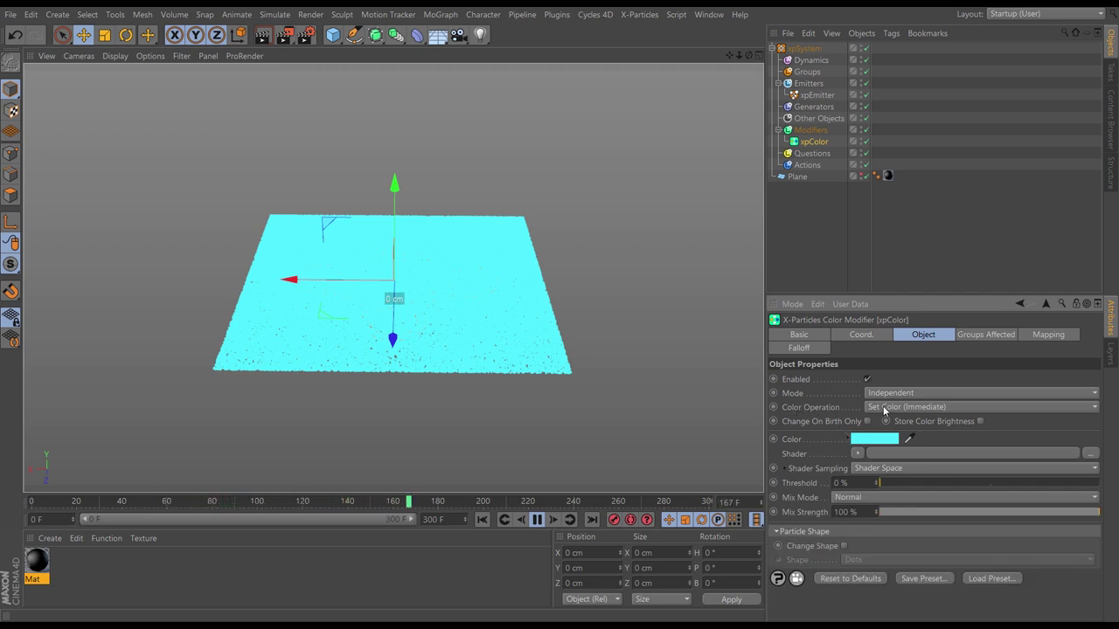
Step: Set xpColor to Use Texture Tag, linking the Plane's Mat texture tag as colour source
{"action": "left_click", "coordinate": [915, 408]}
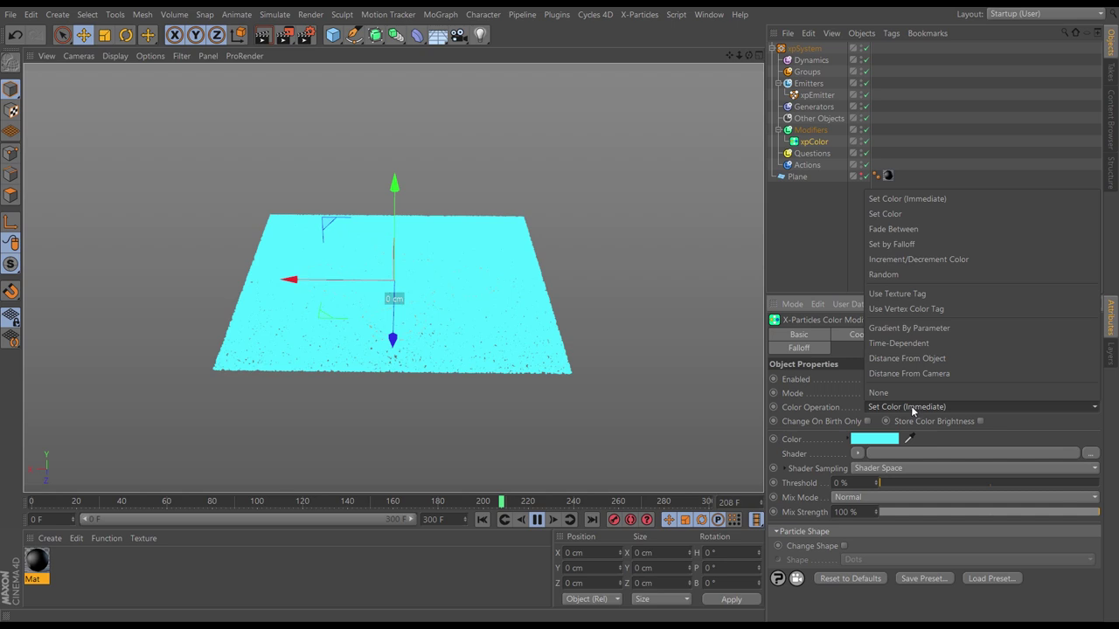
{"action": "left_click", "coordinate": [893, 295]}
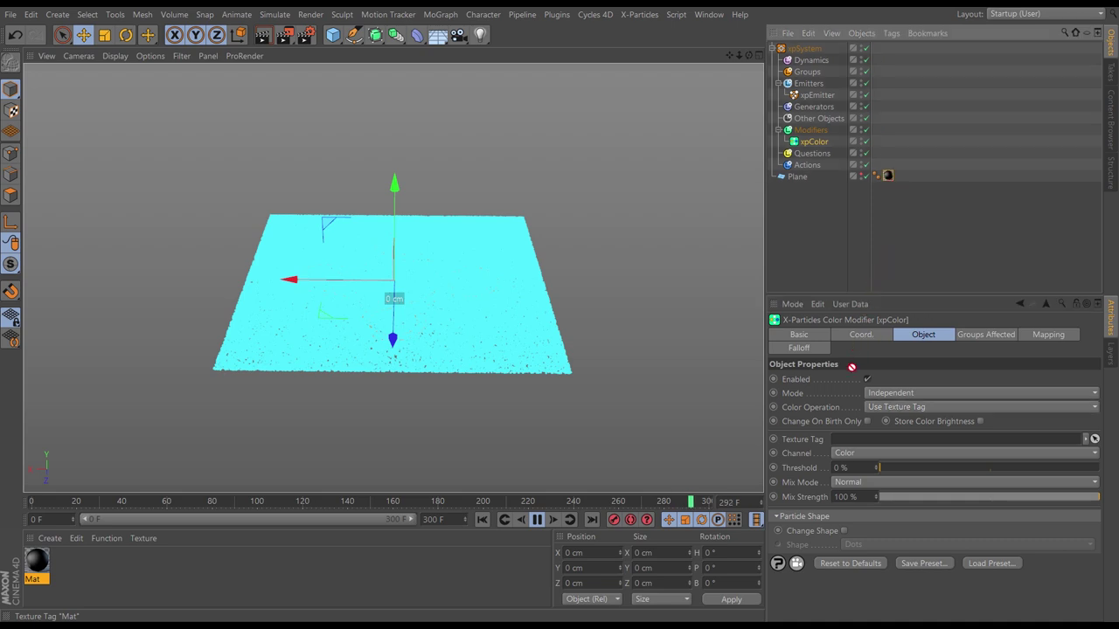
{"action": "left_click_drag", "start_coordinate": [854, 438], "coordinate": [855, 439]}
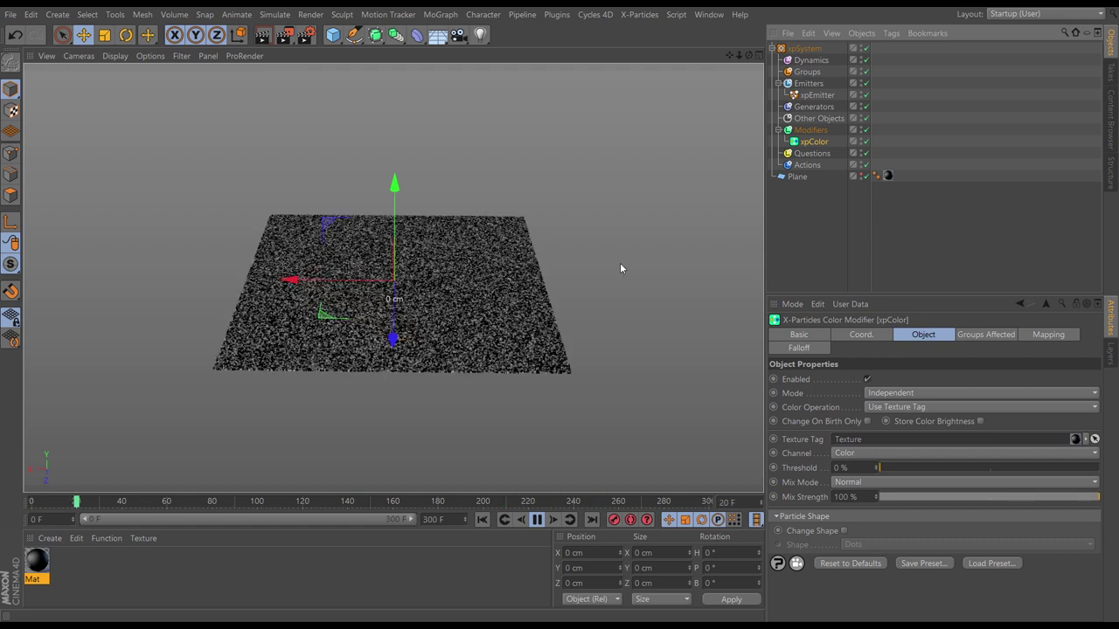
Step: Enable UV Emission Data in the xpEmitter's extended data settings
{"action": "left_click", "coordinate": [813, 95]}
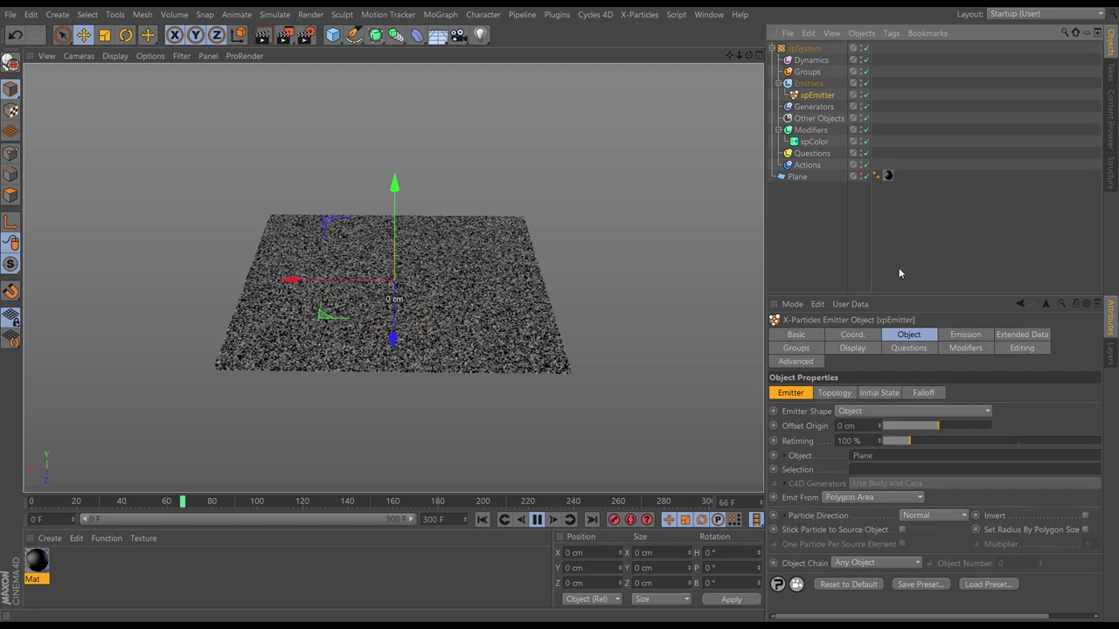
{"action": "left_click", "coordinate": [1001, 335]}
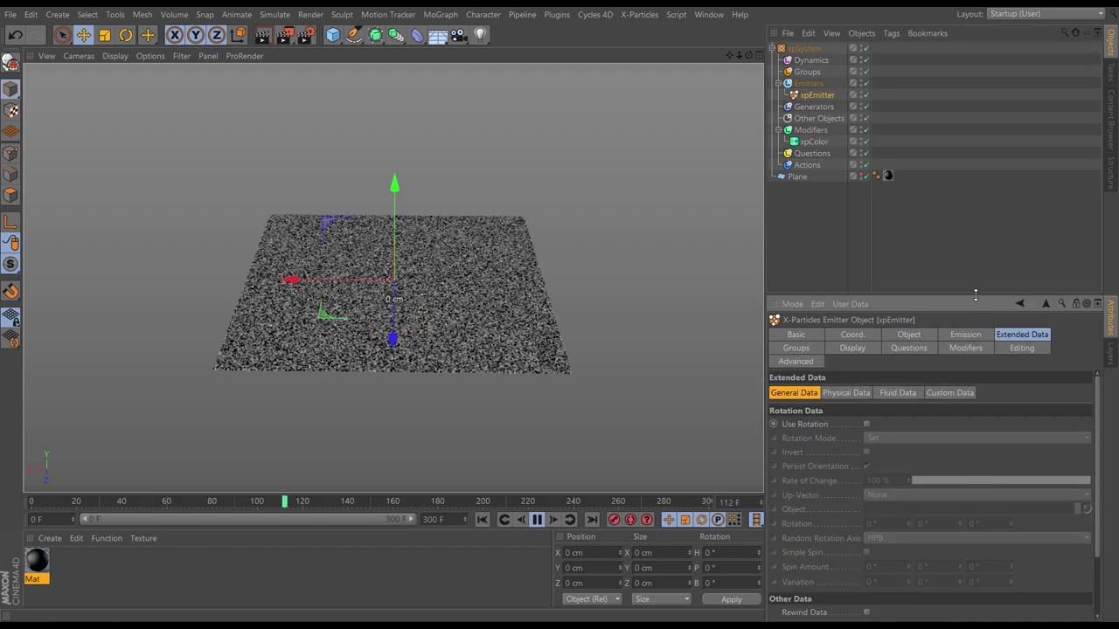
{"action": "left_click_drag", "start_coordinate": [974, 296], "coordinate": [974, 201]}
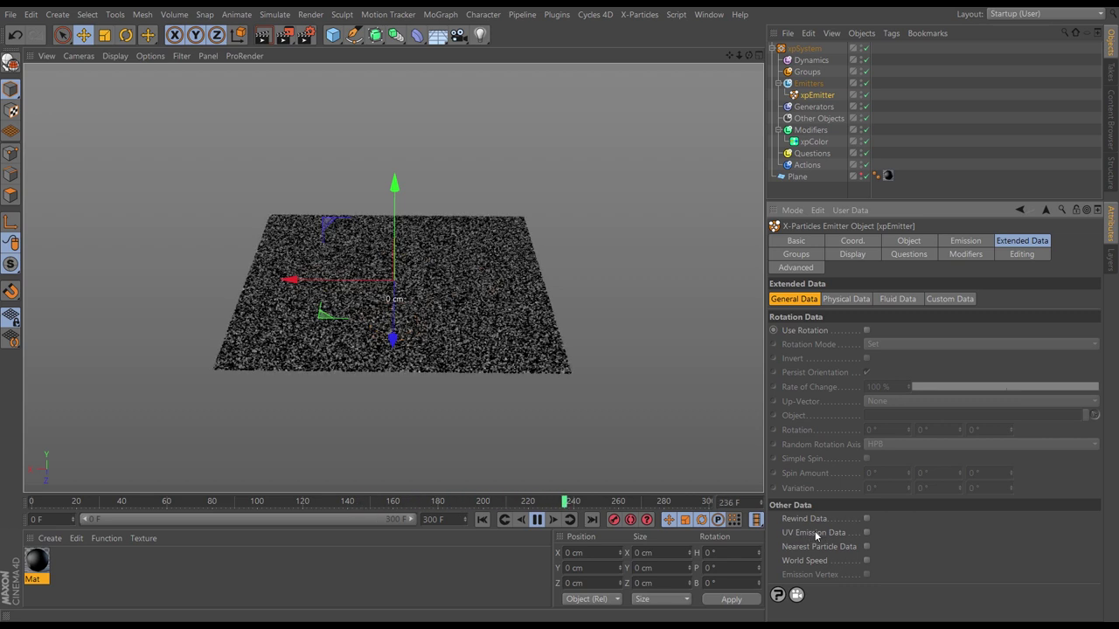
{"action": "left_click", "coordinate": [867, 532]}
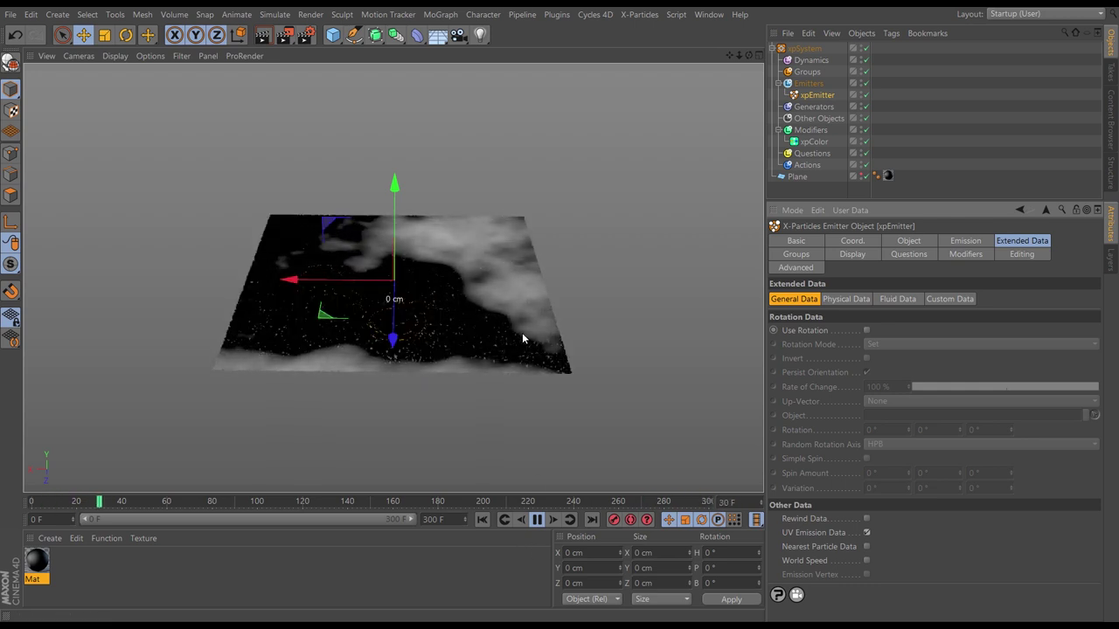
Step: Stop the running simulation and rewind it to frame 0
{"action": "left_click_drag", "start_coordinate": [495, 330], "coordinate": [517, 357], "text": "alt"}
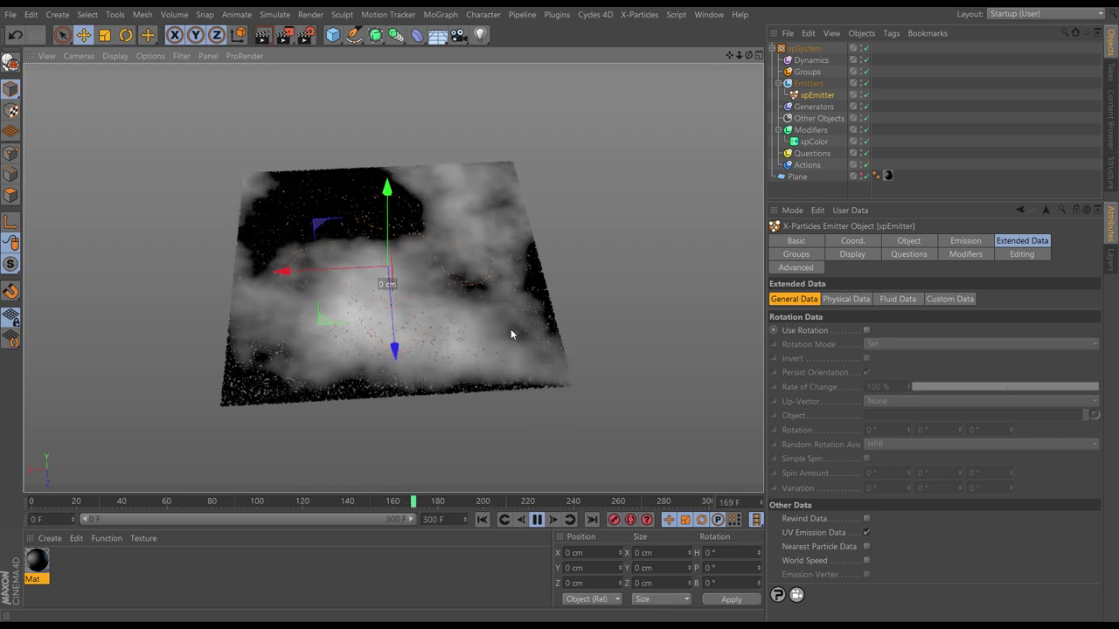
{"action": "left_click", "coordinate": [538, 520]}
{"action": "left_click", "coordinate": [482, 520]}
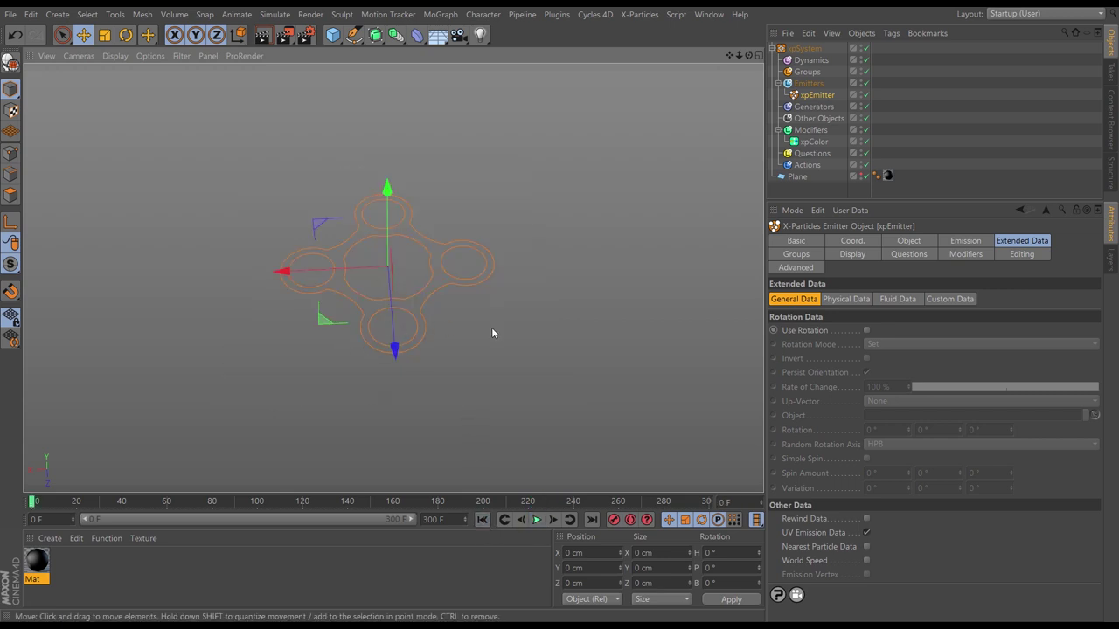
Step: Rename the emitter to xpEmitter_Advected on its Basic tab
{"action": "left_click_drag", "start_coordinate": [492, 333], "coordinate": [465, 308], "text": "alt"}
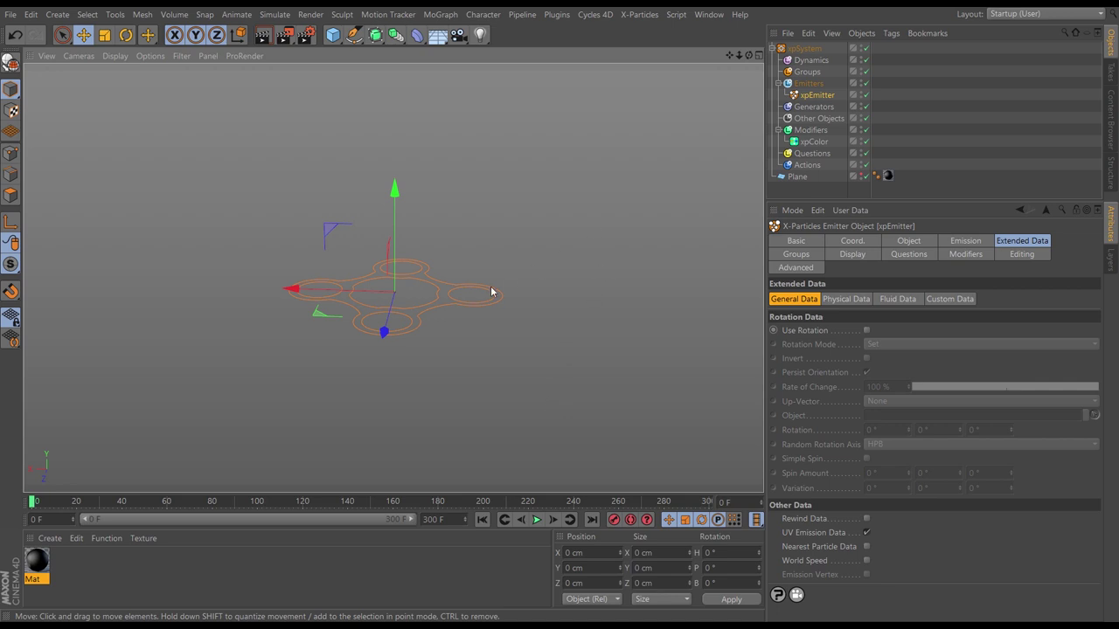
{"action": "left_click_drag", "start_coordinate": [464, 304], "coordinate": [493, 366], "text": "alt"}
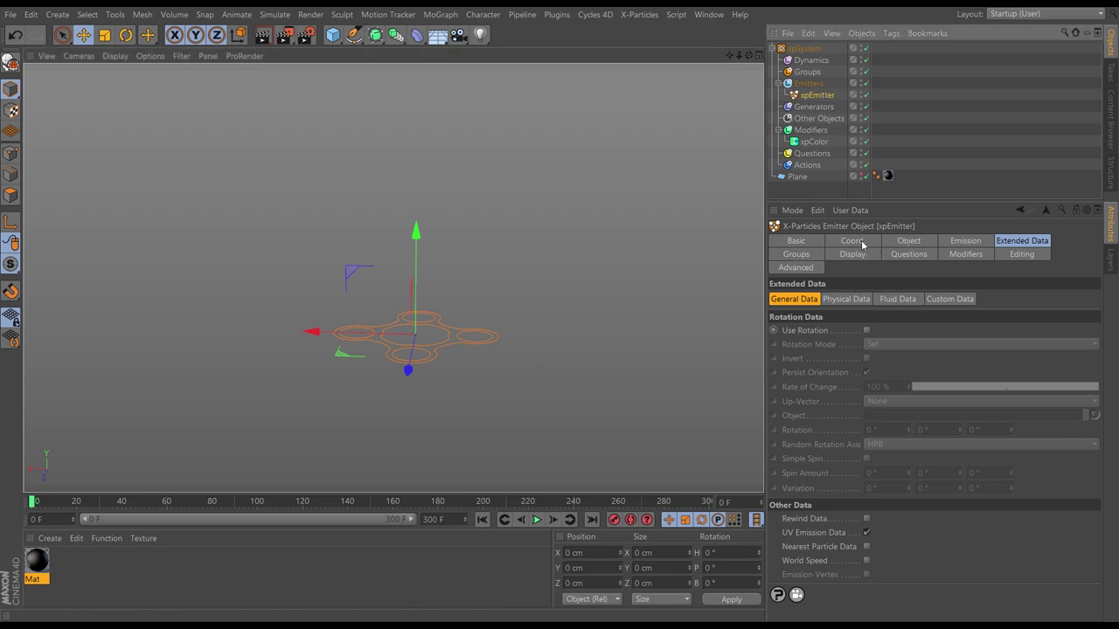
{"action": "left_click", "coordinate": [798, 241]}
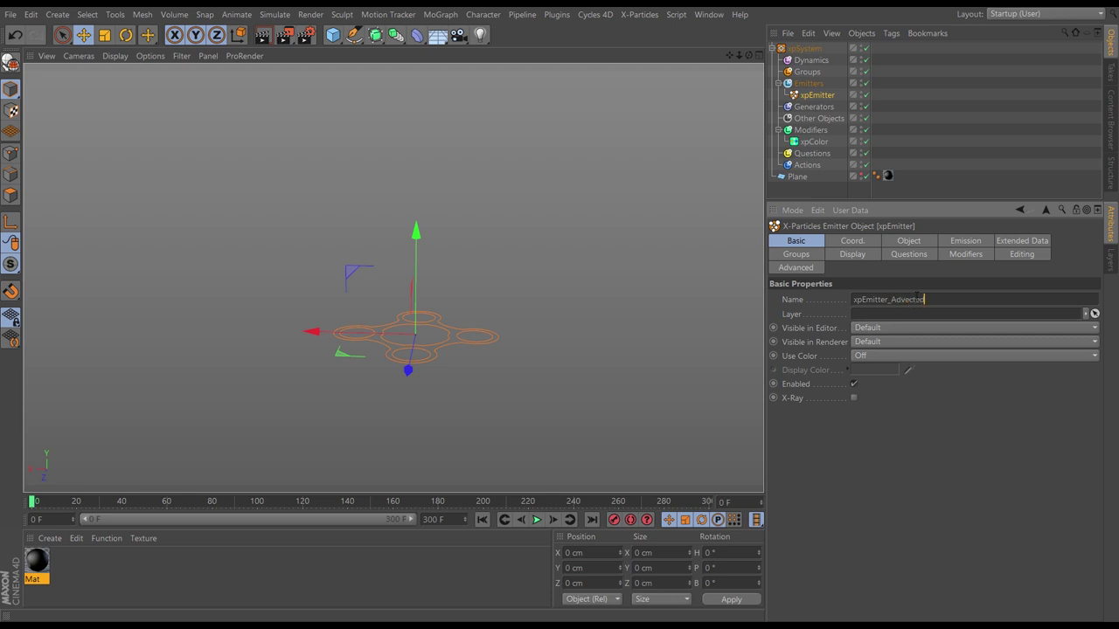
{"action": "key", "text": "Return"}
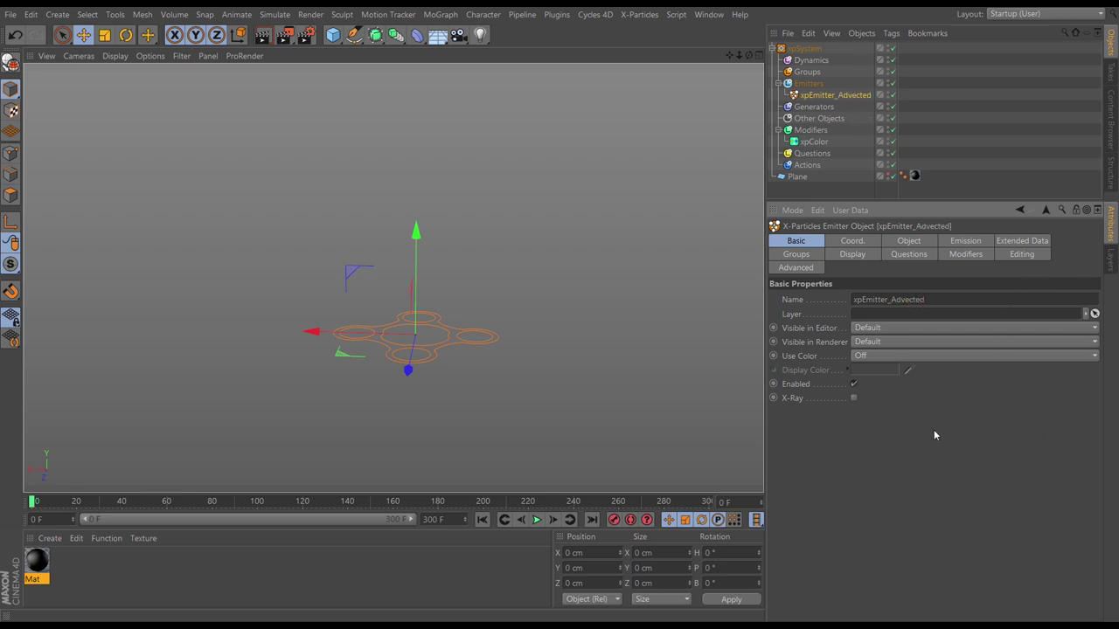
Step: Disable xpEmitter_Advected in the Object Manager
{"action": "left_click", "coordinate": [892, 94]}
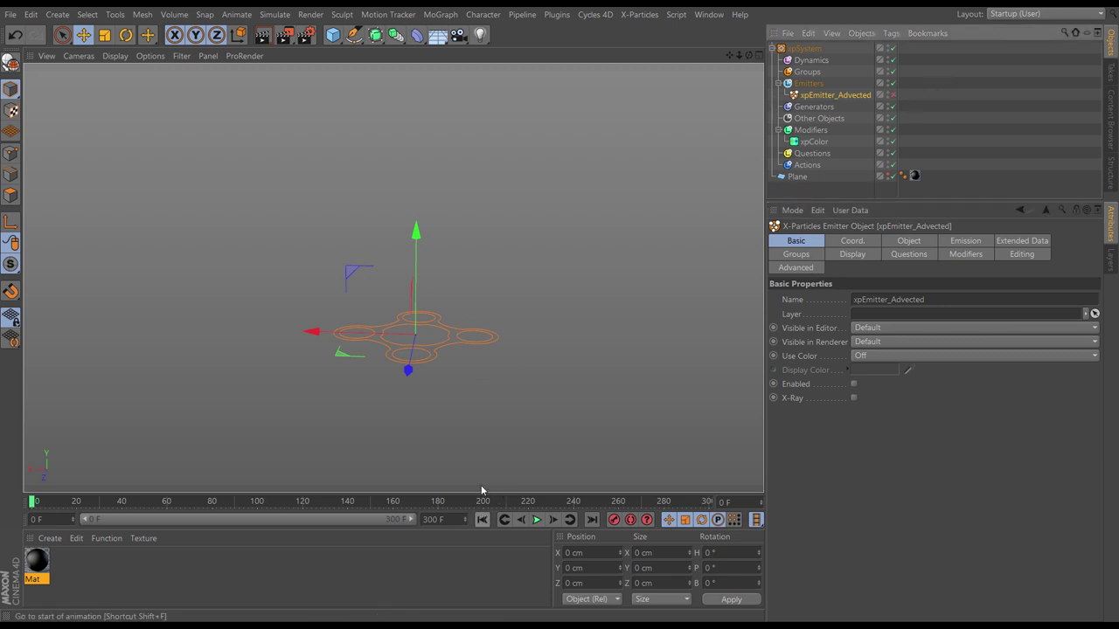
{"action": "scroll", "coordinate": [411, 351], "scroll_direction": "down", "scroll_amount": 3}
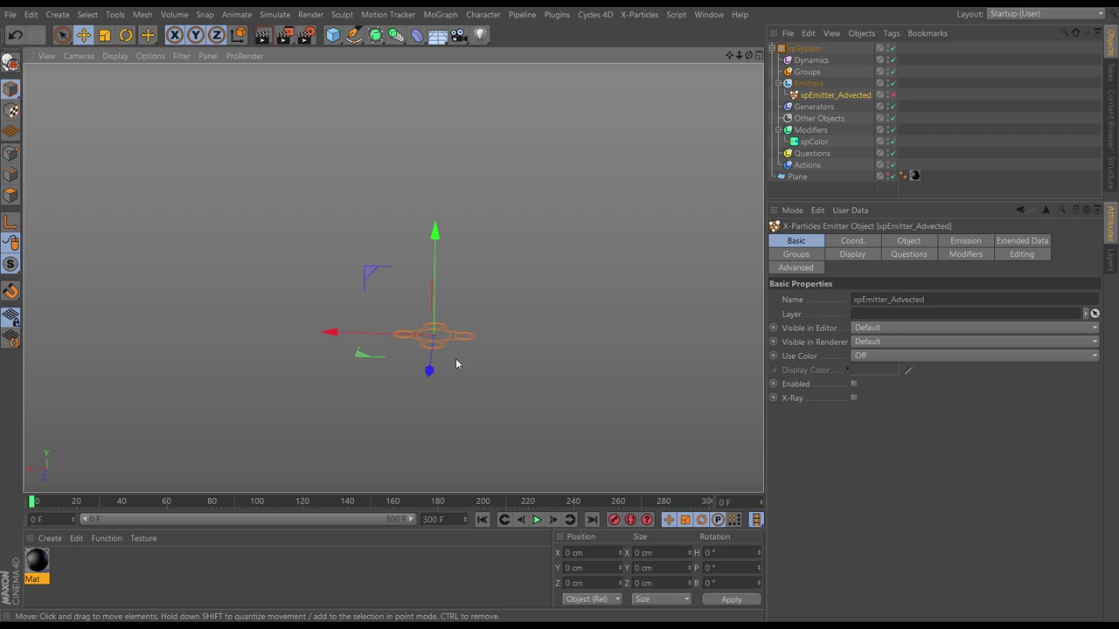
{"action": "middle_click_drag", "start_coordinate": [456, 363], "coordinate": [522, 327], "text": "alt"}
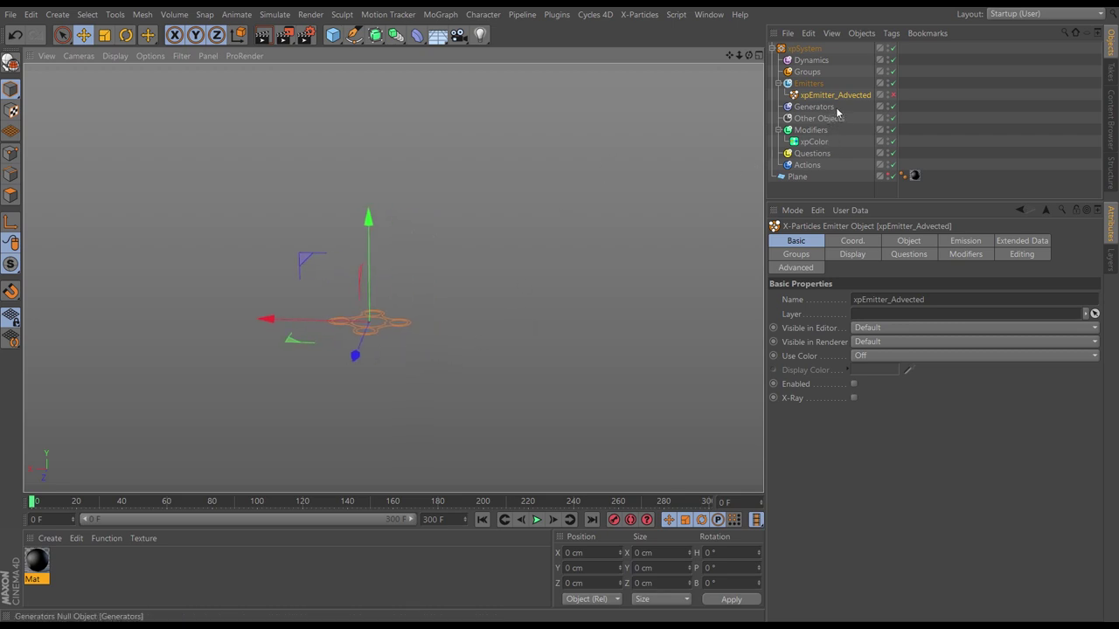
Step: Select the Dynamics folder and open its Dynamics Objects list on the Object tab
{"action": "left_click", "coordinate": [811, 60]}
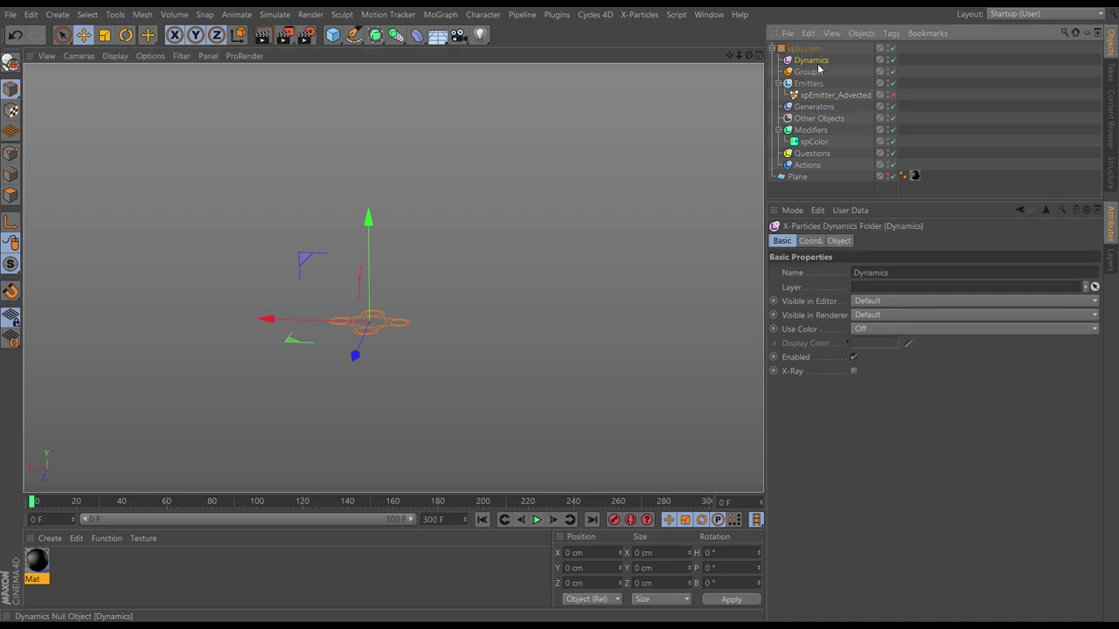
{"action": "left_click", "coordinate": [846, 241]}
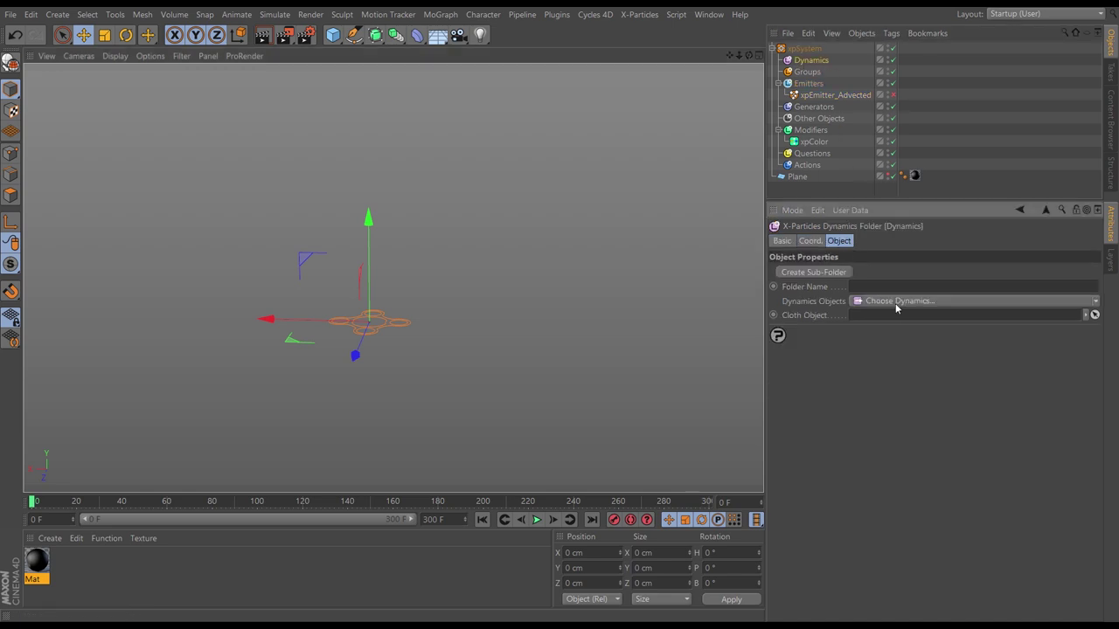
{"action": "left_click", "coordinate": [1093, 306]}
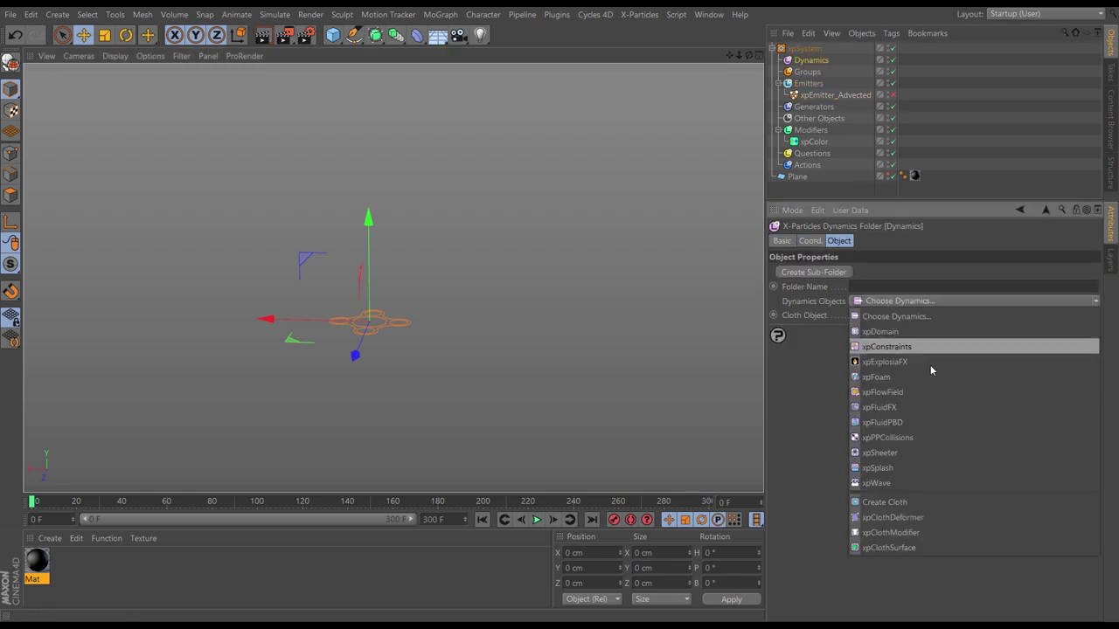
Step: Add an xpExplosiaFX object to the Dynamics folder and inspect its domain box
{"action": "left_click", "coordinate": [884, 362]}
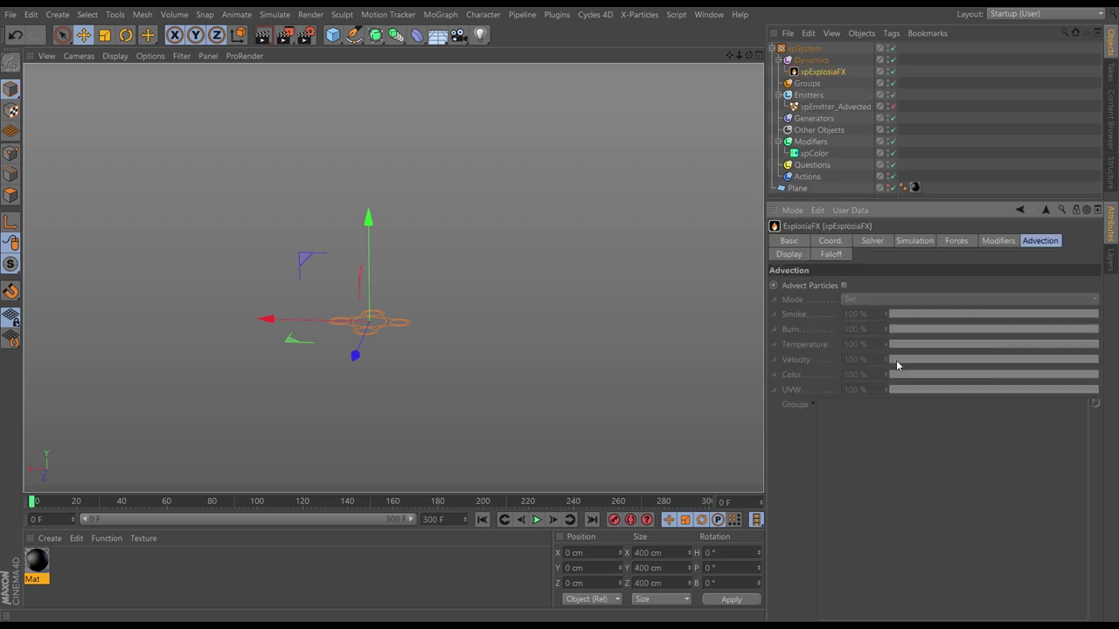
{"action": "left_click_drag", "start_coordinate": [391, 309], "coordinate": [397, 355], "text": "alt"}
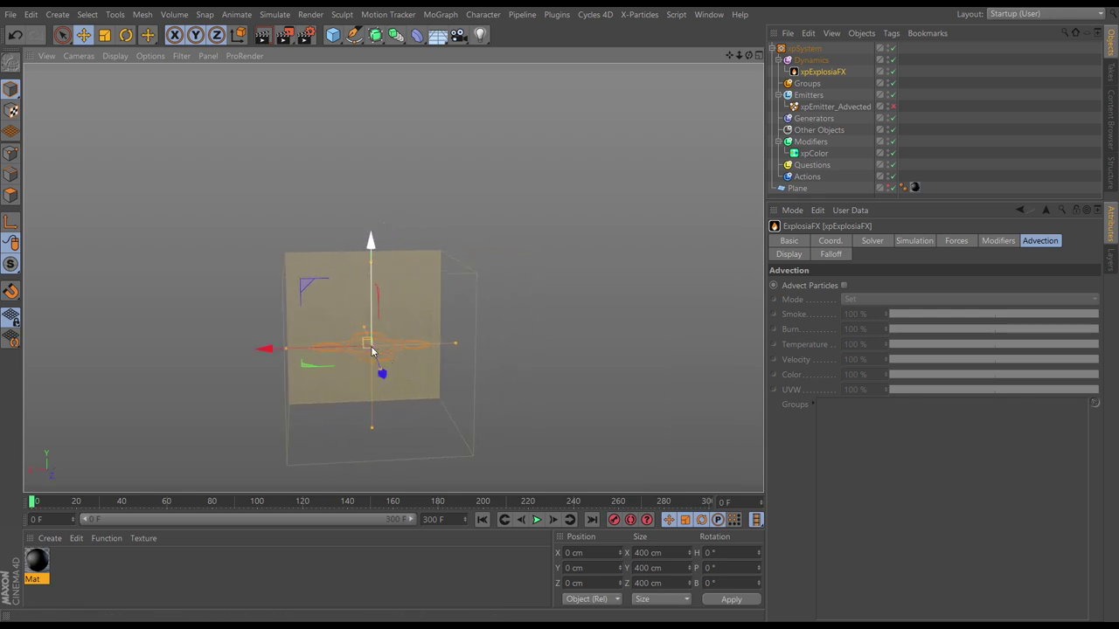
{"action": "right_click_drag", "start_coordinate": [334, 292], "coordinate": [409, 296], "text": "alt"}
{"action": "right_click_drag", "start_coordinate": [339, 307], "coordinate": [372, 287], "text": "alt"}
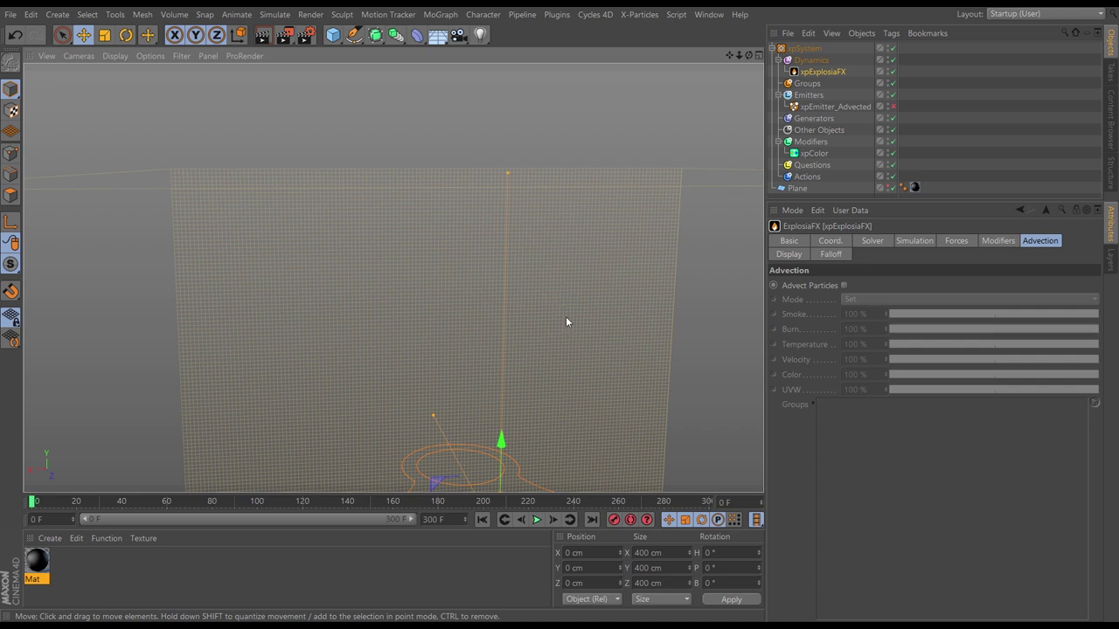
Step: Make the textured Plane visible again inside the xpExplosiaFX box
{"action": "right_click_drag", "start_coordinate": [575, 313], "coordinate": [509, 328], "text": "alt"}
{"action": "left_click_drag", "start_coordinate": [508, 329], "coordinate": [431, 312], "text": "alt"}
{"action": "left_click", "coordinate": [888, 187]}
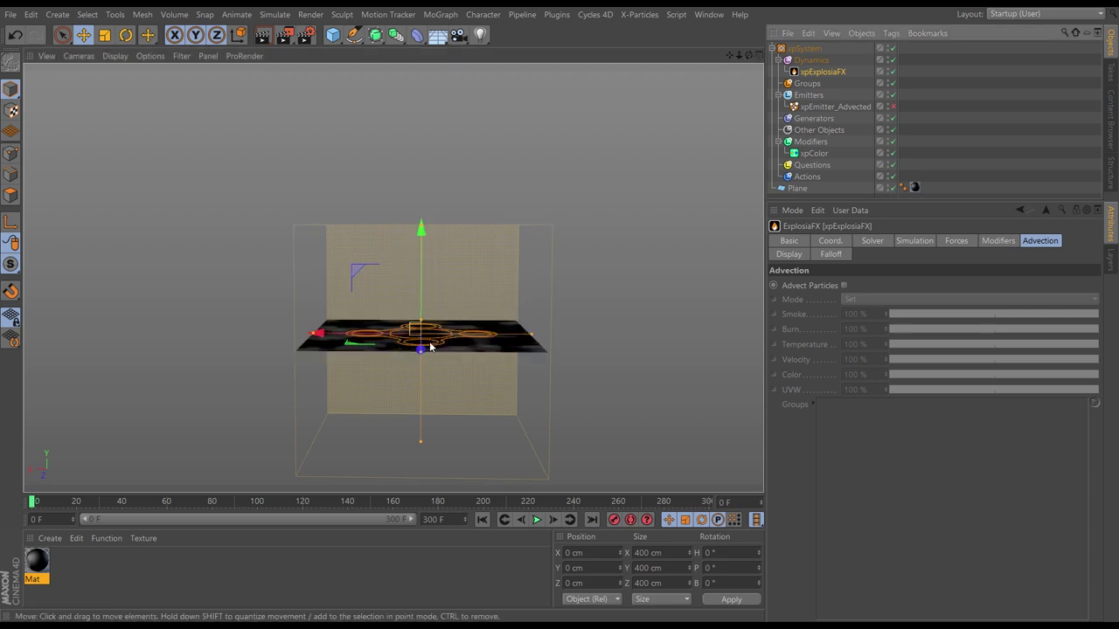
{"action": "left_click_drag", "start_coordinate": [430, 347], "coordinate": [443, 385], "text": "alt"}
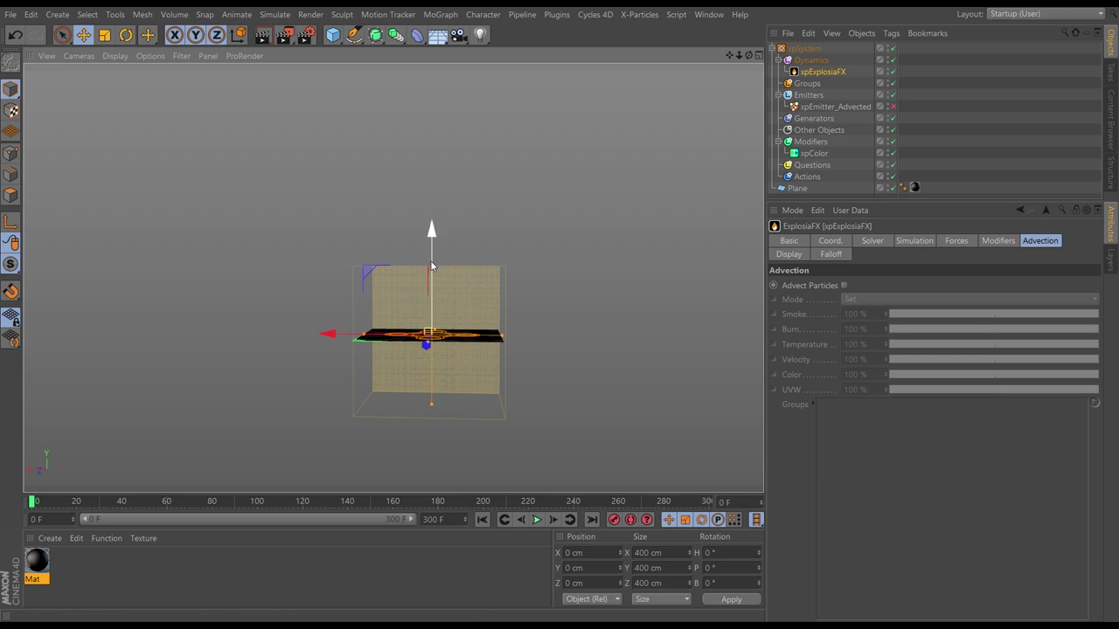
Step: Resize the xpExplosiaFX domain to about 885 × 870 × 740 cm around the plane
{"action": "left_click_drag", "start_coordinate": [432, 266], "coordinate": [430, 185]}
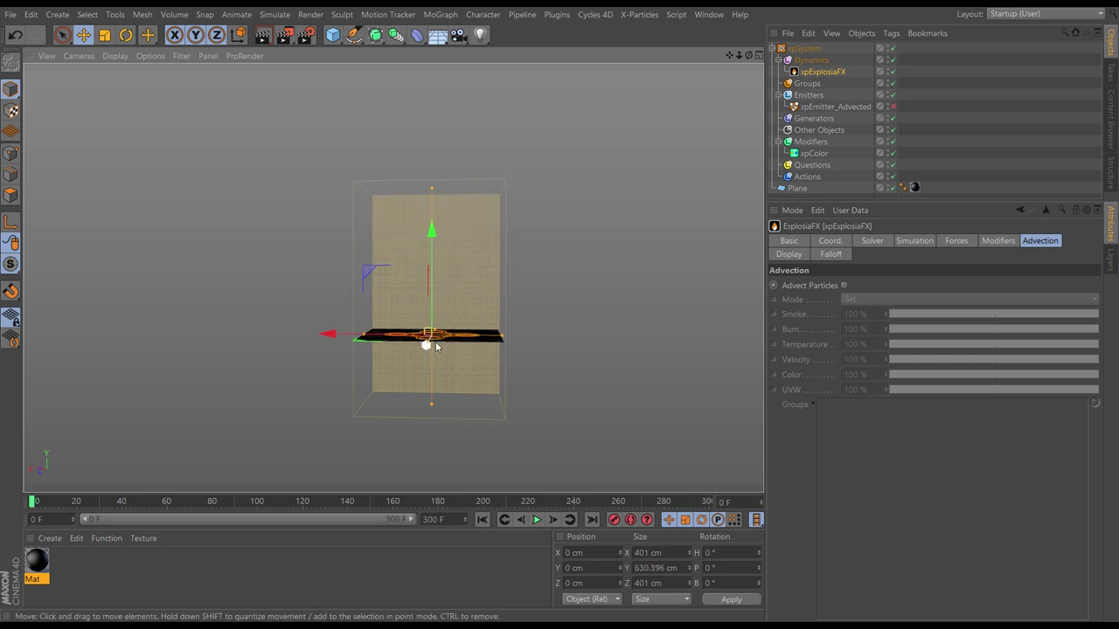
{"action": "left_click_drag", "start_coordinate": [429, 344], "coordinate": [592, 353], "text": "alt"}
{"action": "left_click_drag", "start_coordinate": [369, 351], "coordinate": [292, 351]}
{"action": "left_click_drag", "start_coordinate": [416, 372], "coordinate": [511, 378], "text": "alt"}
{"action": "left_click_drag", "start_coordinate": [320, 342], "coordinate": [260, 328]}
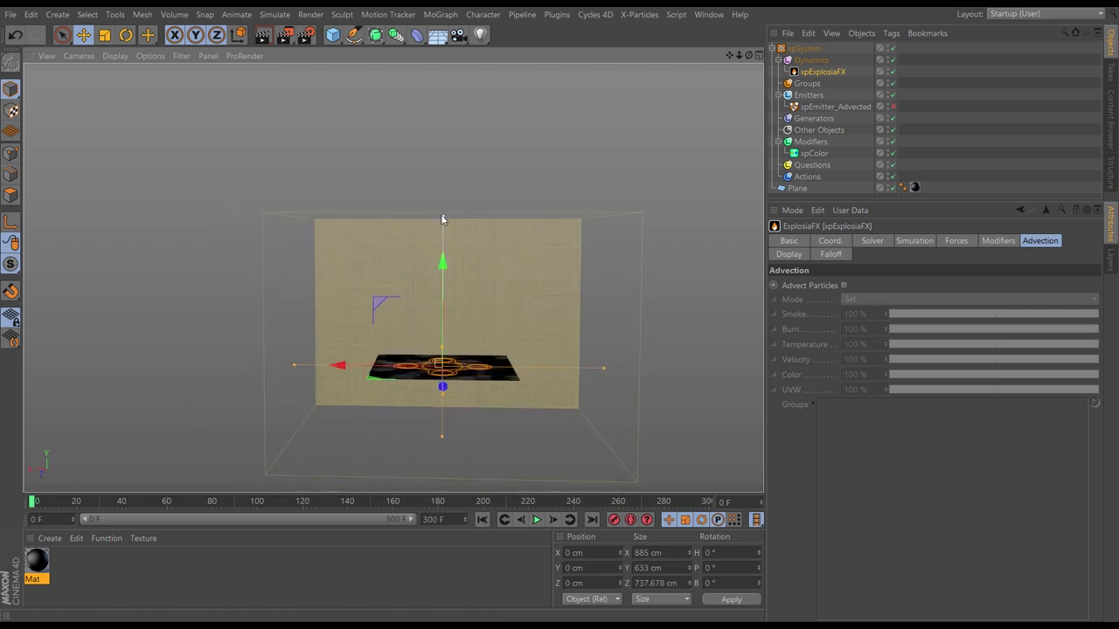
{"action": "left_click_drag", "start_coordinate": [441, 214], "coordinate": [445, 132]}
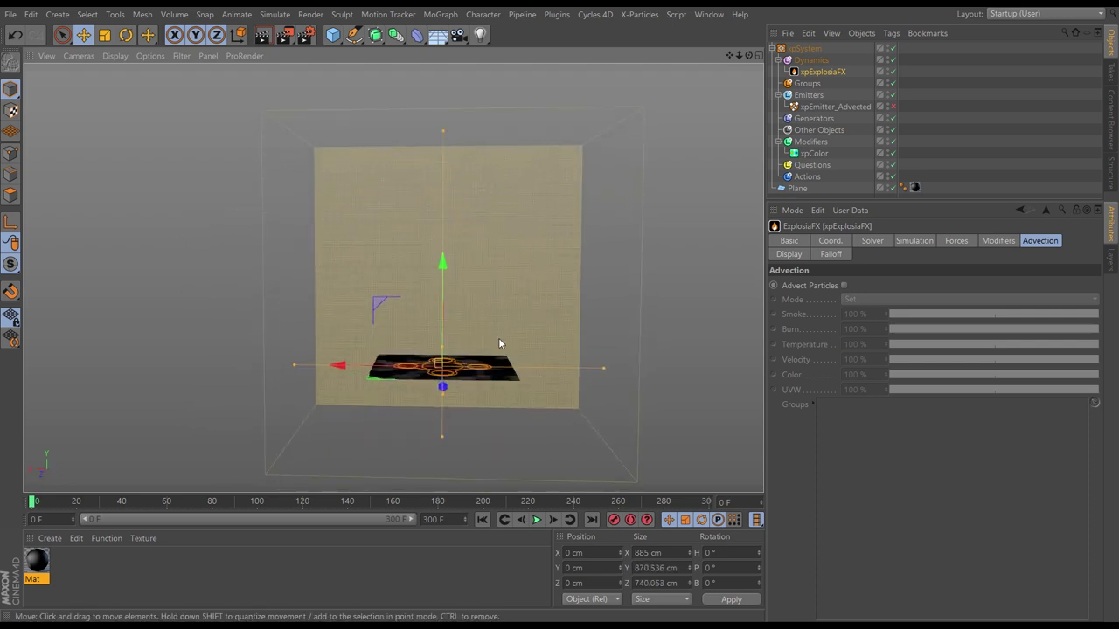
{"action": "middle_click_drag", "start_coordinate": [481, 336], "coordinate": [472, 333], "text": "alt"}
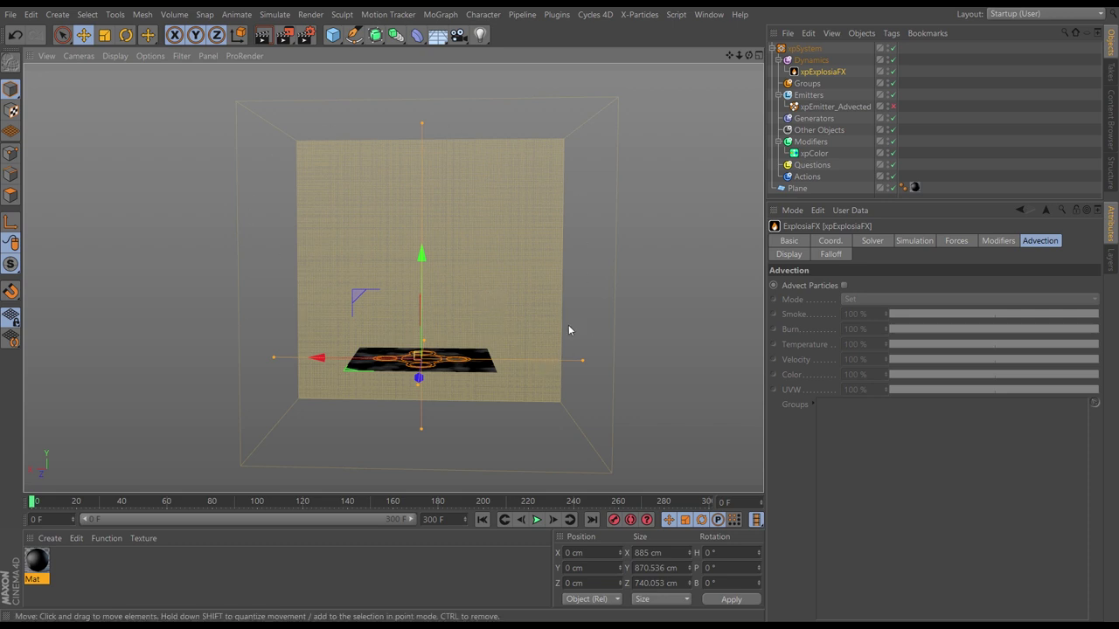
{"action": "scroll", "coordinate": [490, 302], "scroll_direction": "down", "scroll_amount": 5}
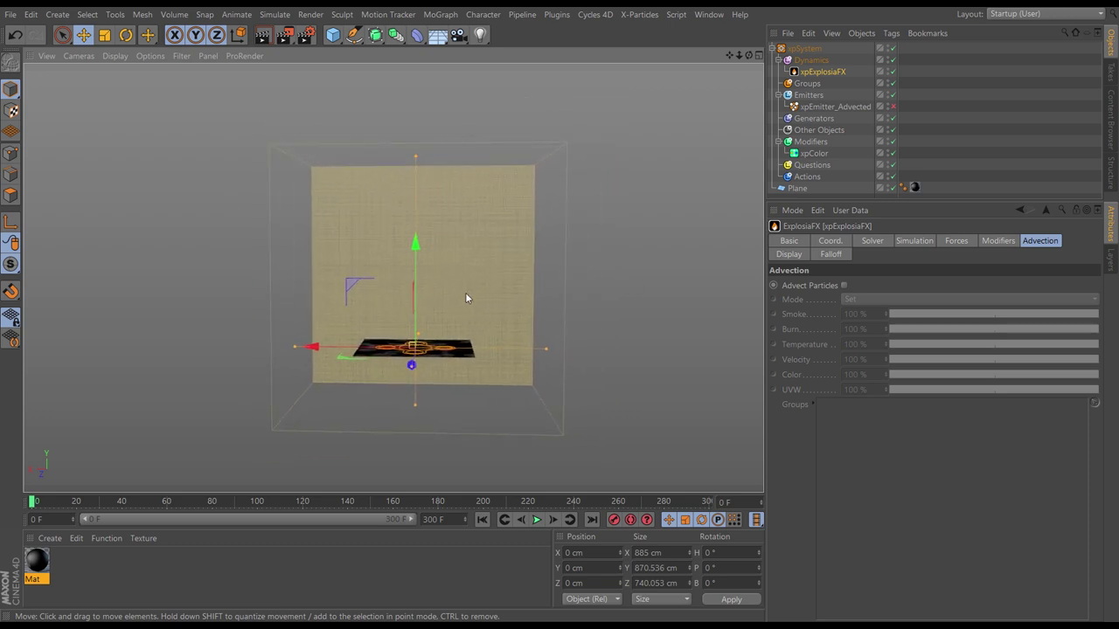
{"action": "left_click_drag", "start_coordinate": [467, 297], "coordinate": [431, 324], "text": "alt"}
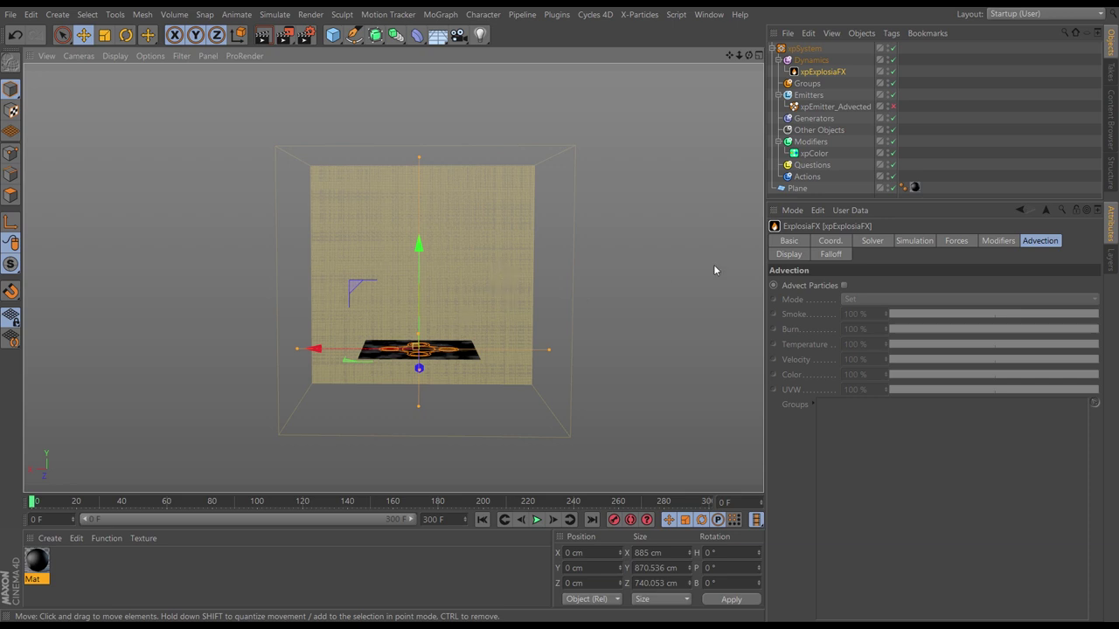
Step: Set the xpExplosiaFX solver voxel size to 10 cm
{"action": "left_click", "coordinate": [874, 242]}
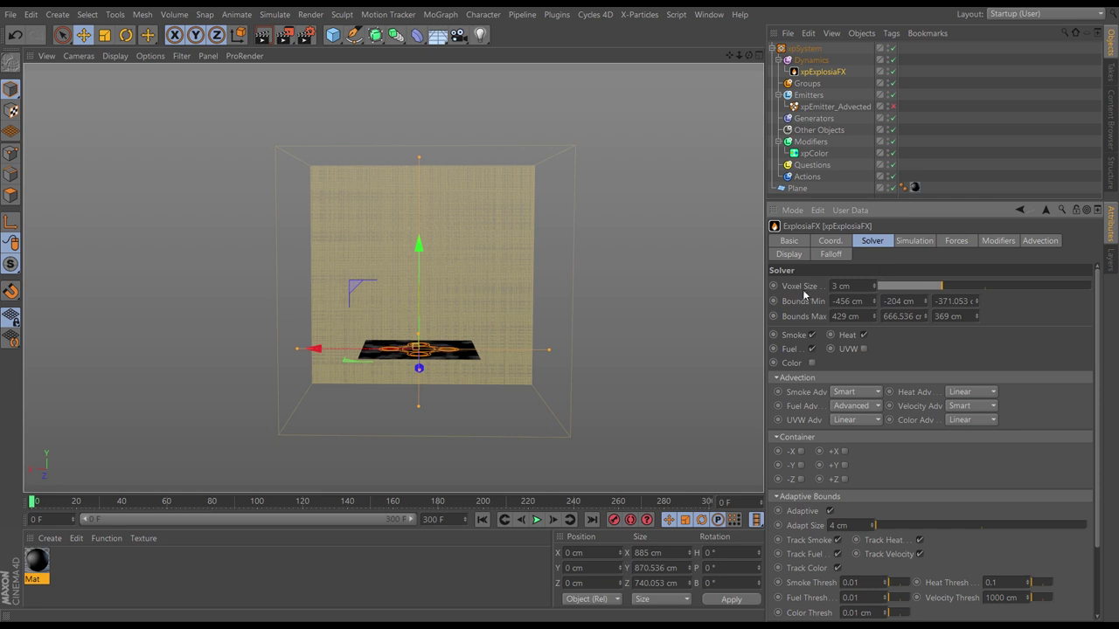
{"action": "left_click_drag", "start_coordinate": [951, 290], "coordinate": [1094, 296]}
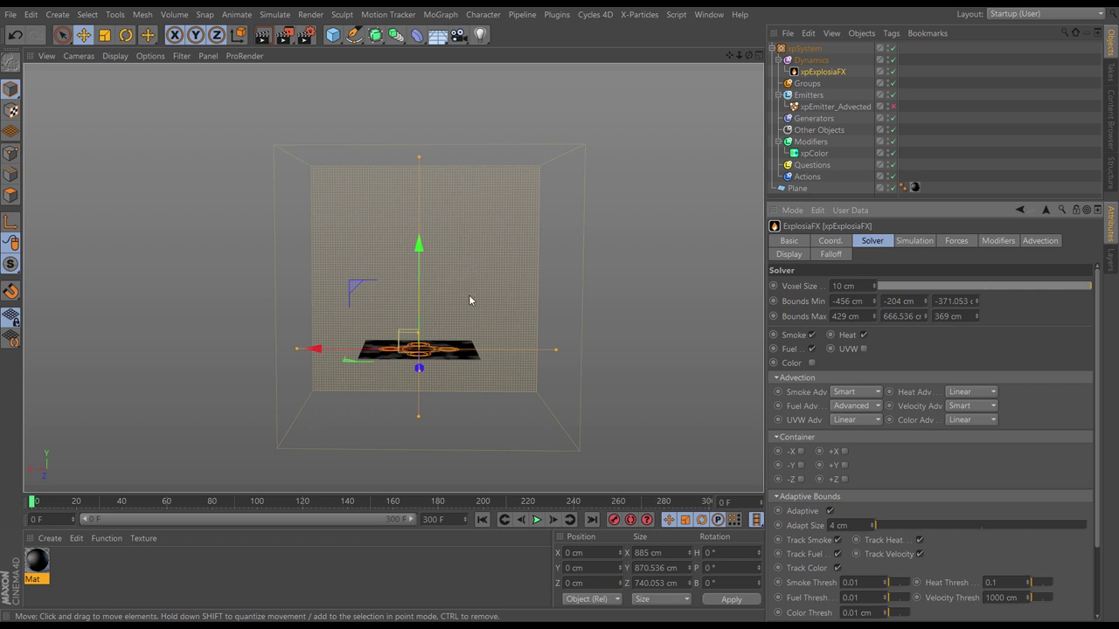
{"action": "left_click_drag", "start_coordinate": [461, 349], "coordinate": [462, 324], "text": "alt"}
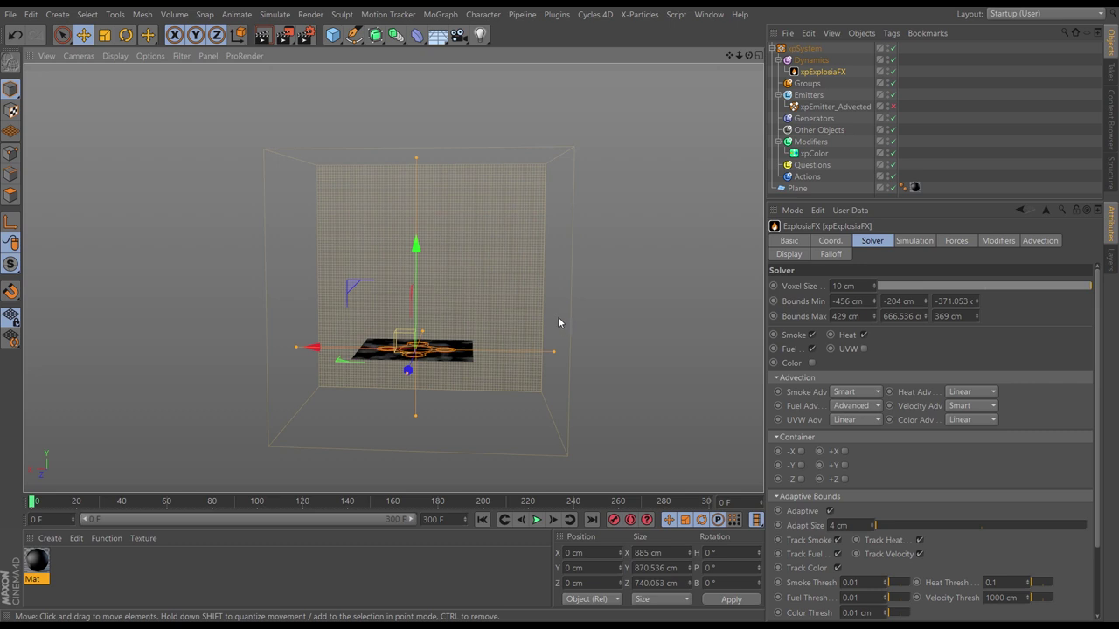
Step: Hide the textured Plane in the viewport
{"action": "mouse_move", "coordinate": [481, 374]}
{"action": "left_mouse_down", "text": "alt"}
{"action": "mouse_move", "coordinate": [481, 358]}
{"action": "mouse_move", "coordinate": [495, 370]}
{"action": "left_mouse_up", "text": "alt"}
{"action": "left_click", "coordinate": [888, 190]}
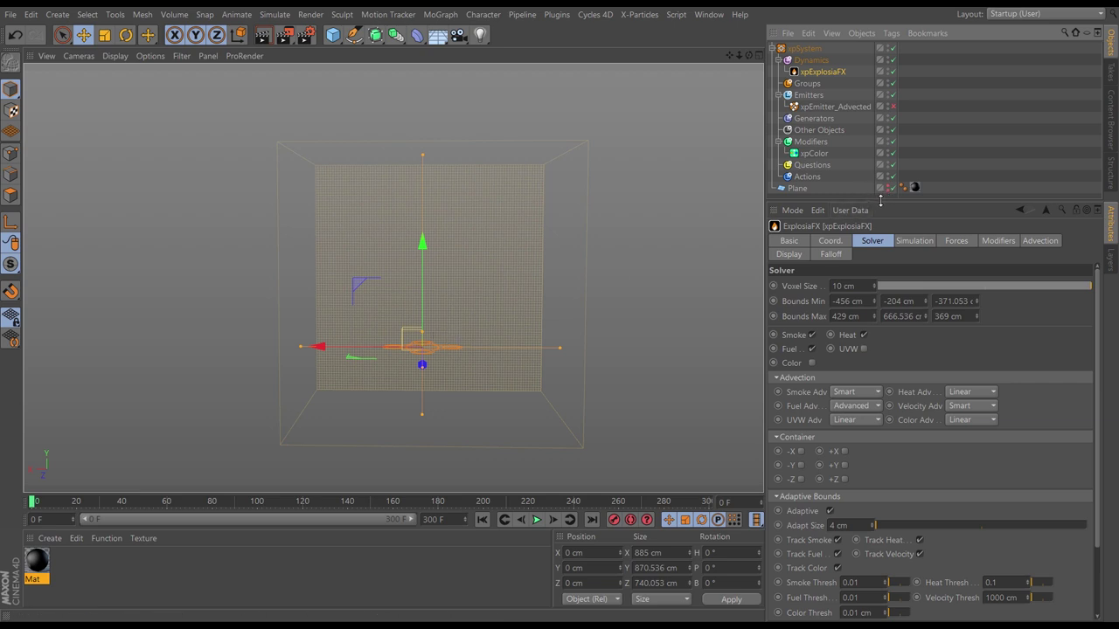
{"action": "left_click_drag", "start_coordinate": [880, 201], "coordinate": [877, 296]}
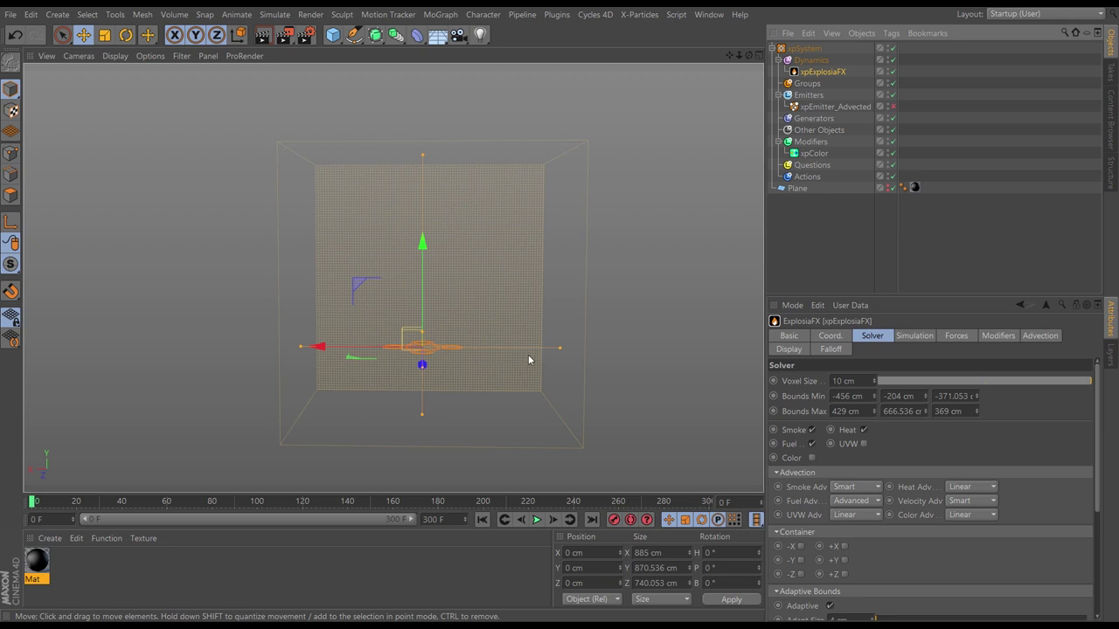
Step: Create a new xpEmitter in the Emitters folder and move it down along Y
{"action": "left_click", "coordinate": [809, 96]}
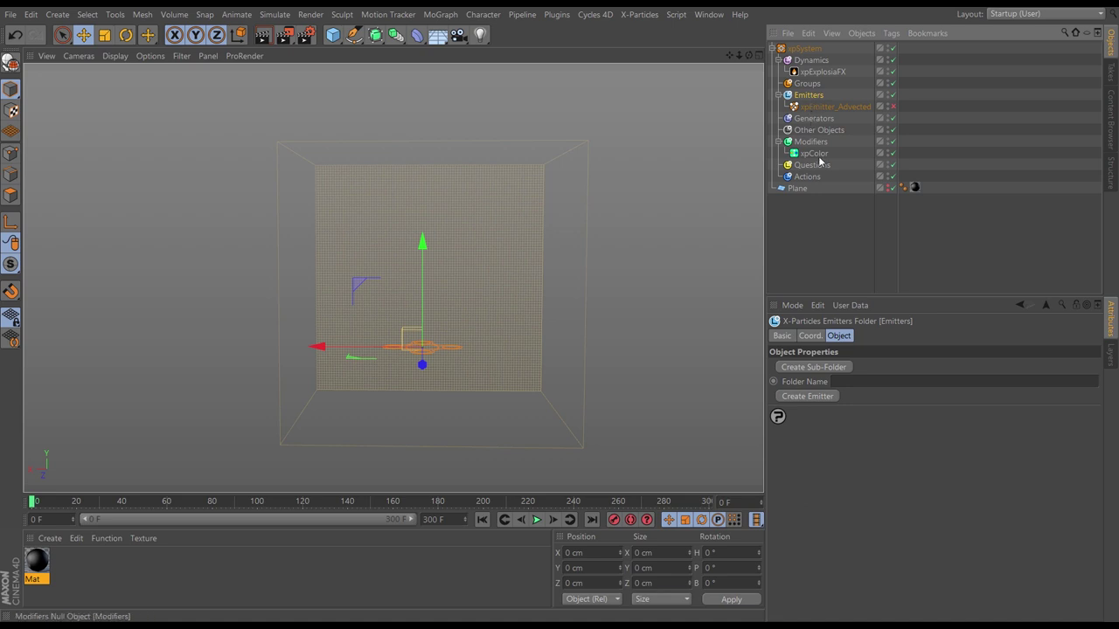
{"action": "left_click", "coordinate": [807, 397]}
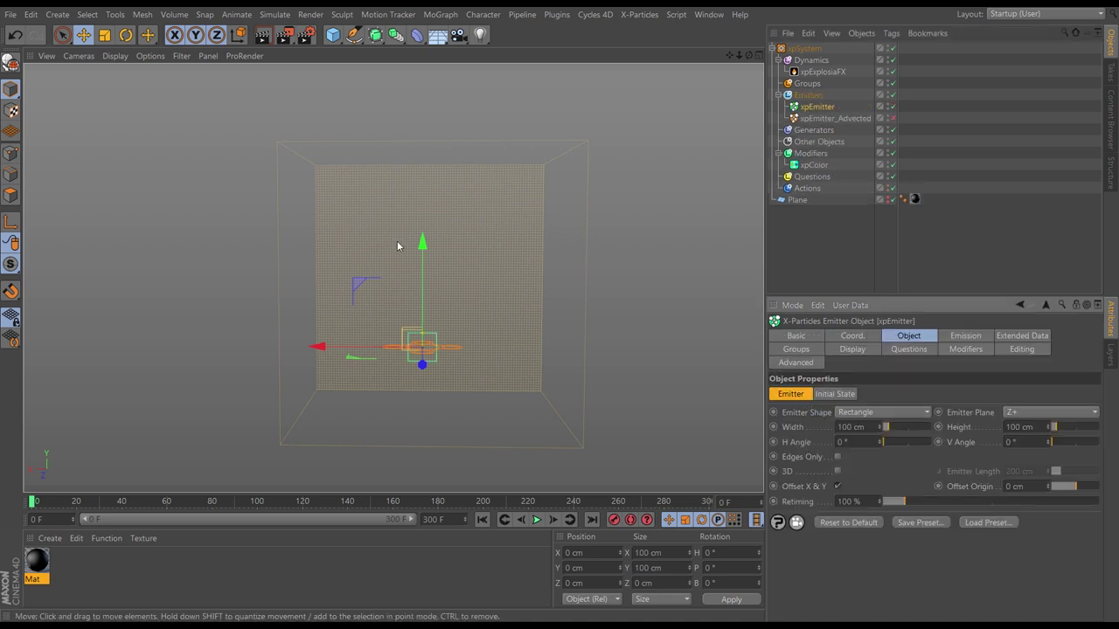
{"action": "left_click_drag", "start_coordinate": [424, 243], "coordinate": [426, 285]}
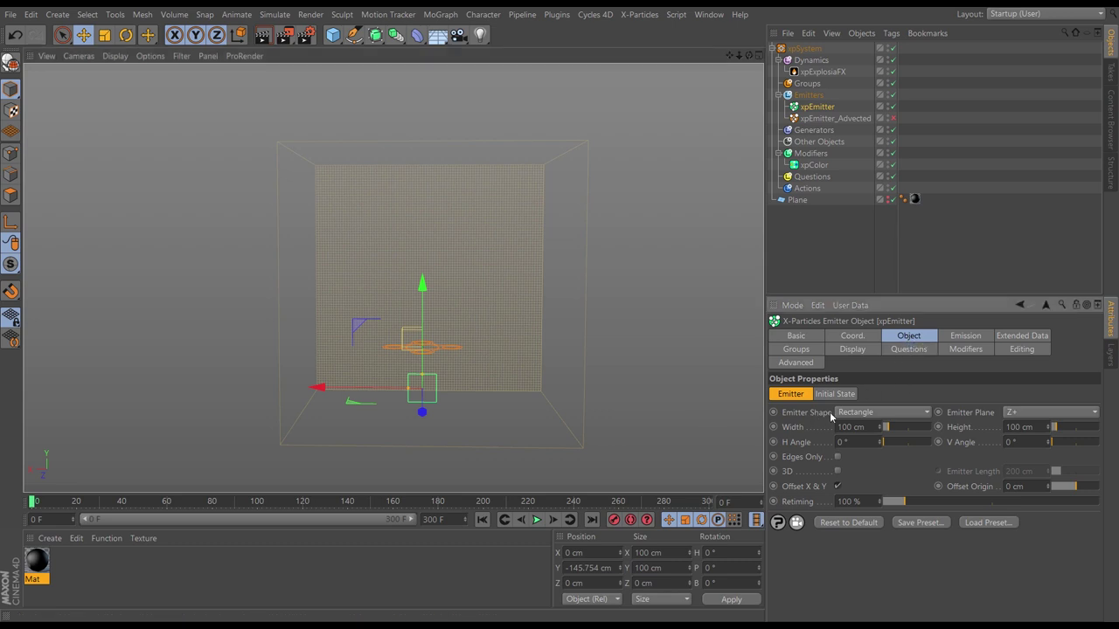
Step: Set the emitter shape to Circle and preview the emission
{"action": "left_click", "coordinate": [856, 414]}
{"action": "left_click", "coordinate": [855, 442]}
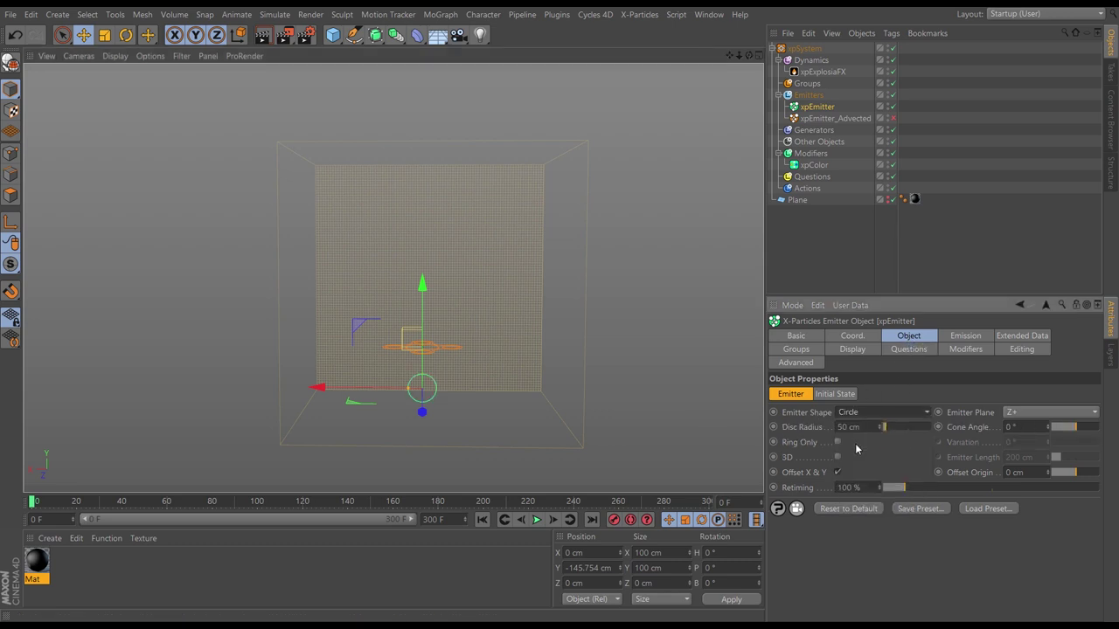
{"action": "left_click_drag", "start_coordinate": [488, 385], "coordinate": [350, 376], "text": "alt"}
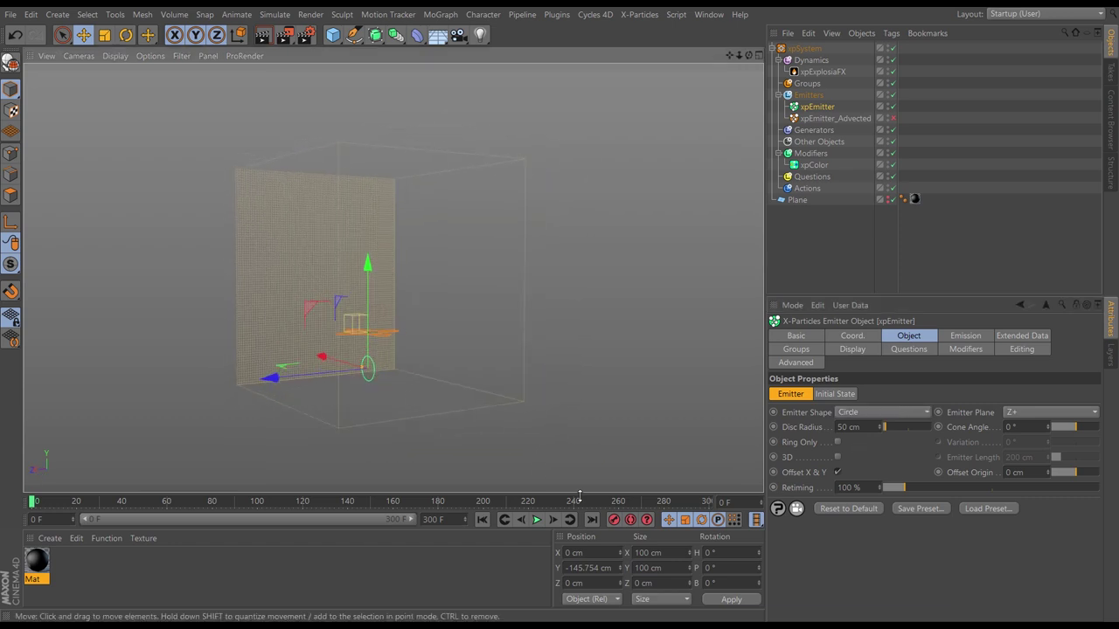
{"action": "left_click", "coordinate": [537, 522]}
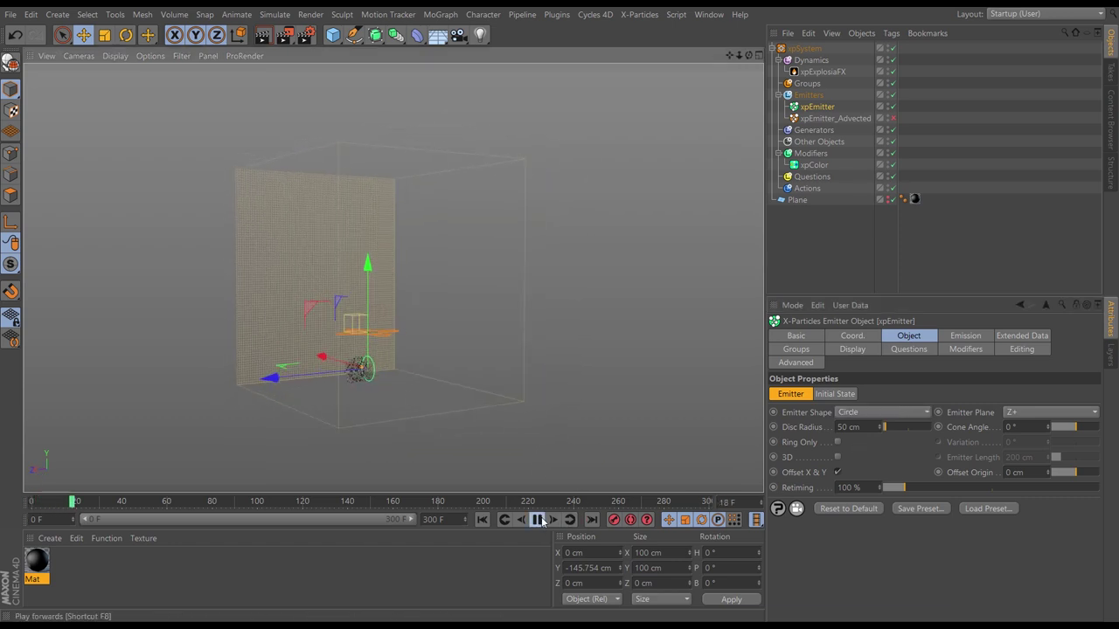
{"action": "left_click", "coordinate": [537, 522]}
{"action": "left_click_drag", "start_coordinate": [392, 362], "coordinate": [374, 377], "text": "alt"}
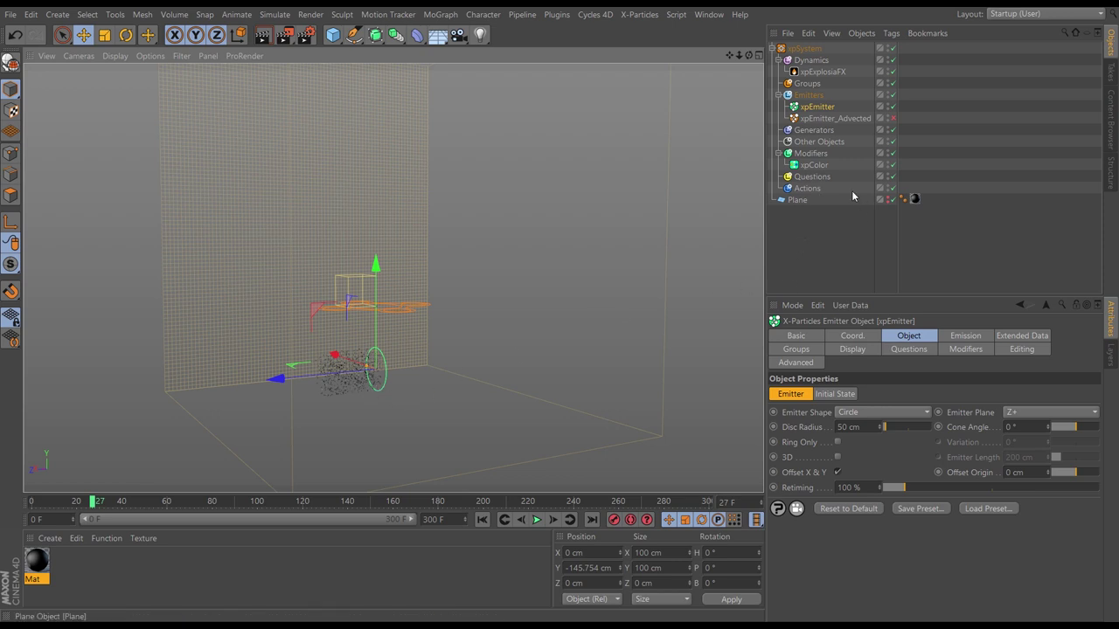
Step: Exclude xpColor from the new emitter's particle modifiers and replay to see green particles
{"action": "left_click", "coordinate": [964, 350]}
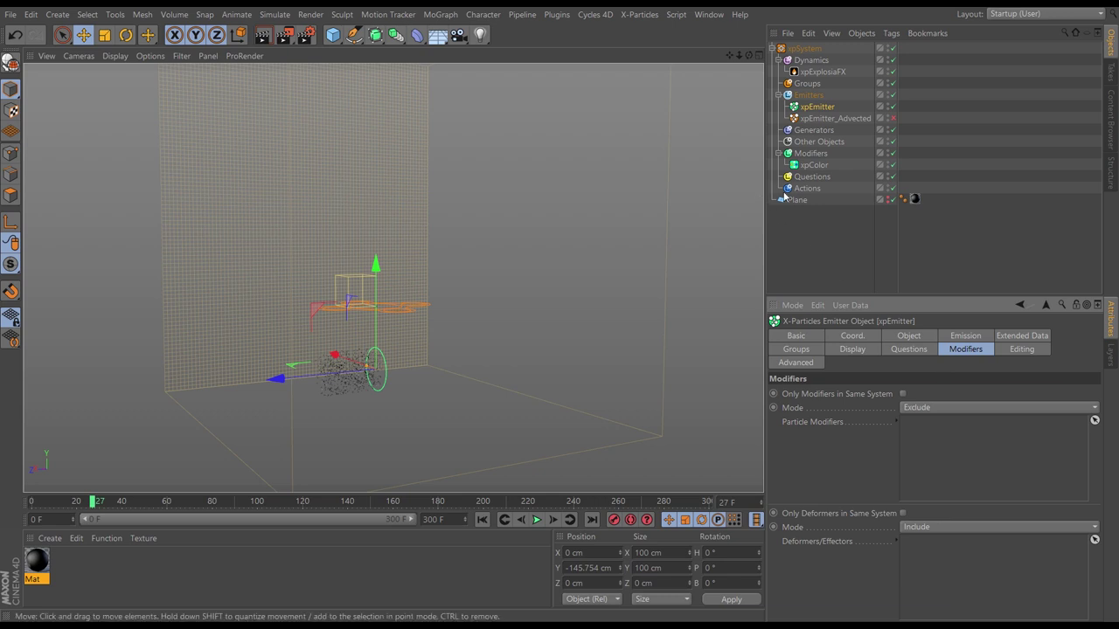
{"action": "left_click_drag", "start_coordinate": [814, 164], "coordinate": [938, 437]}
{"action": "left_click", "coordinate": [481, 520]}
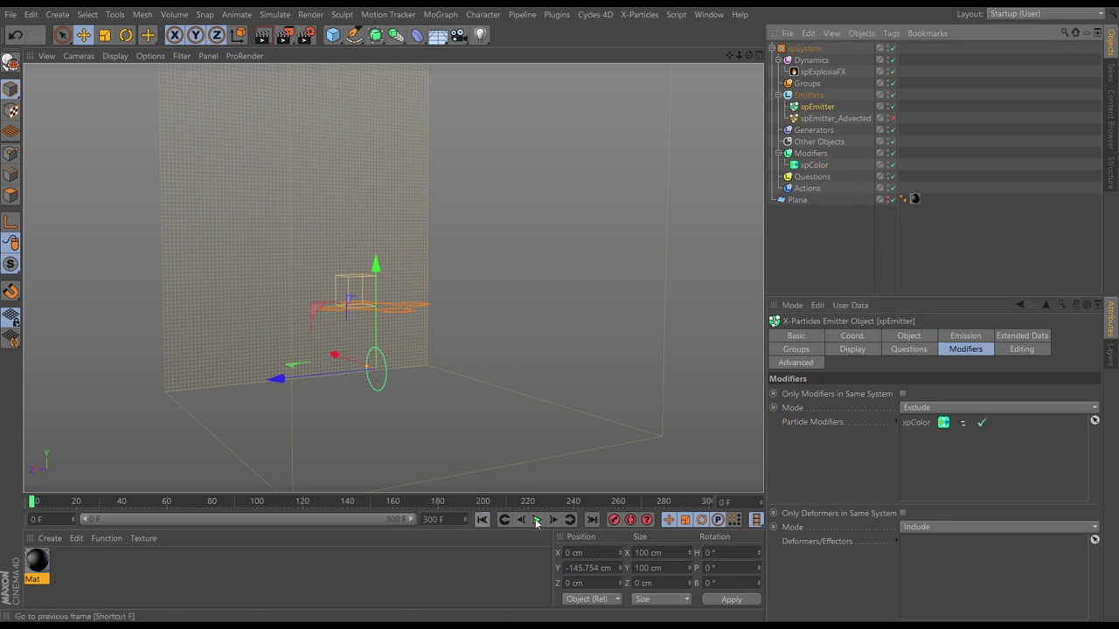
{"action": "left_click", "coordinate": [537, 520]}
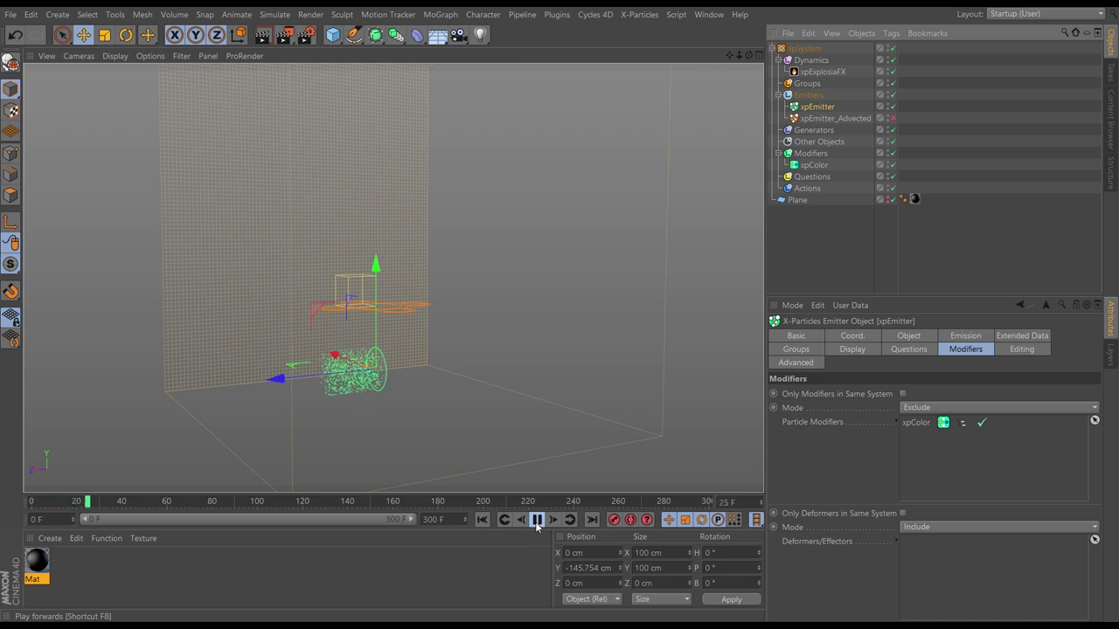
{"action": "left_click", "coordinate": [536, 520]}
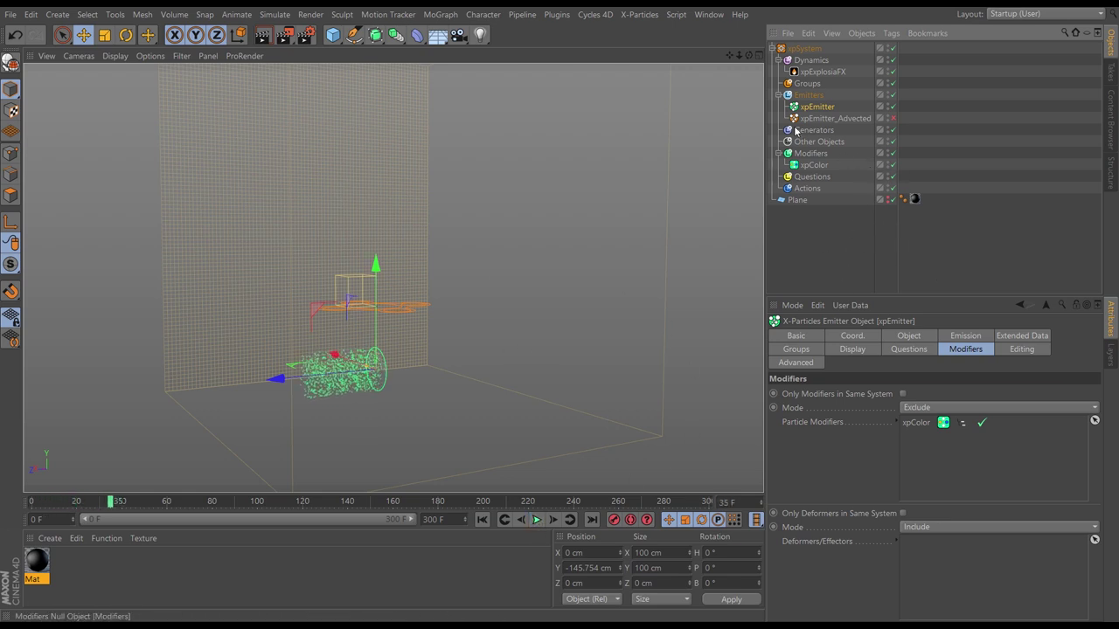
{"action": "left_click", "coordinate": [903, 340]}
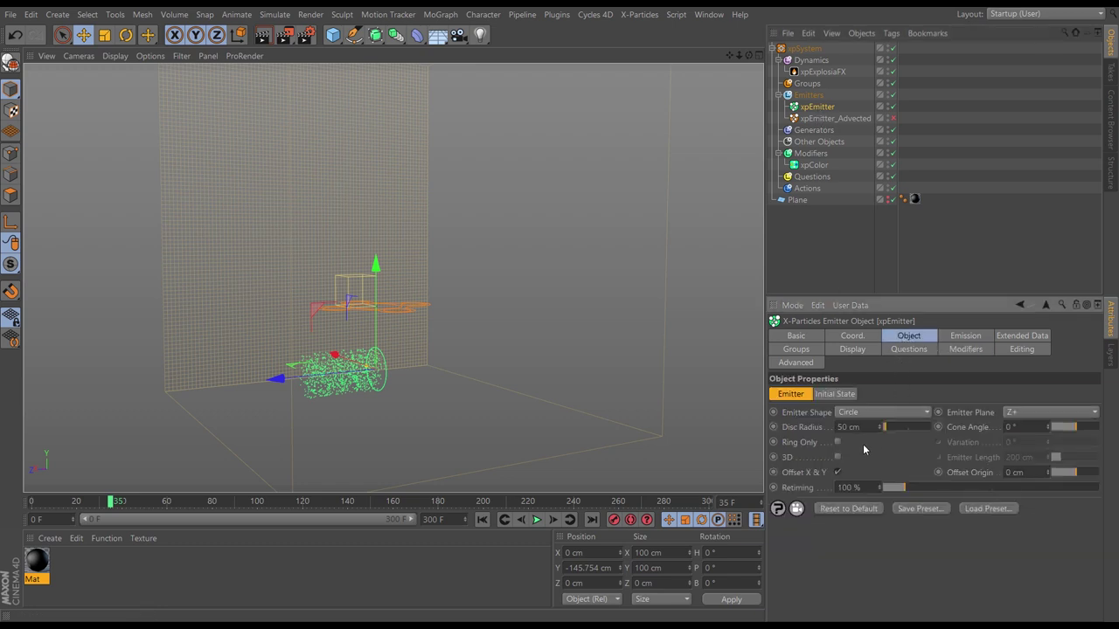
Step: Point the emitter plane along Y+ and replay the simulation
{"action": "left_click", "coordinate": [1019, 412]}
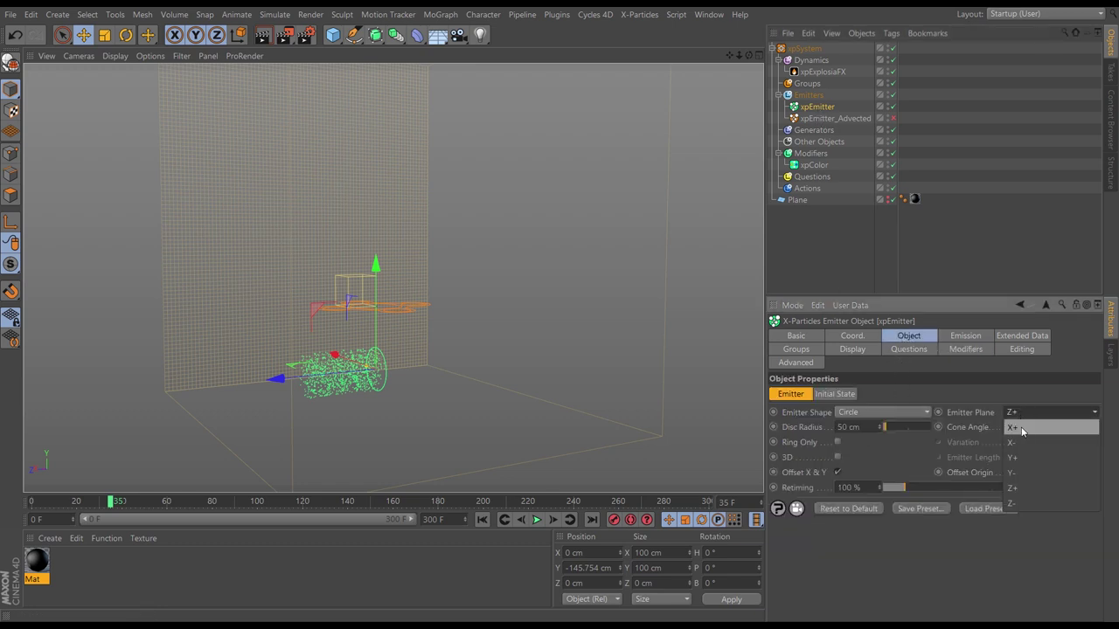
{"action": "left_click", "coordinate": [1023, 460]}
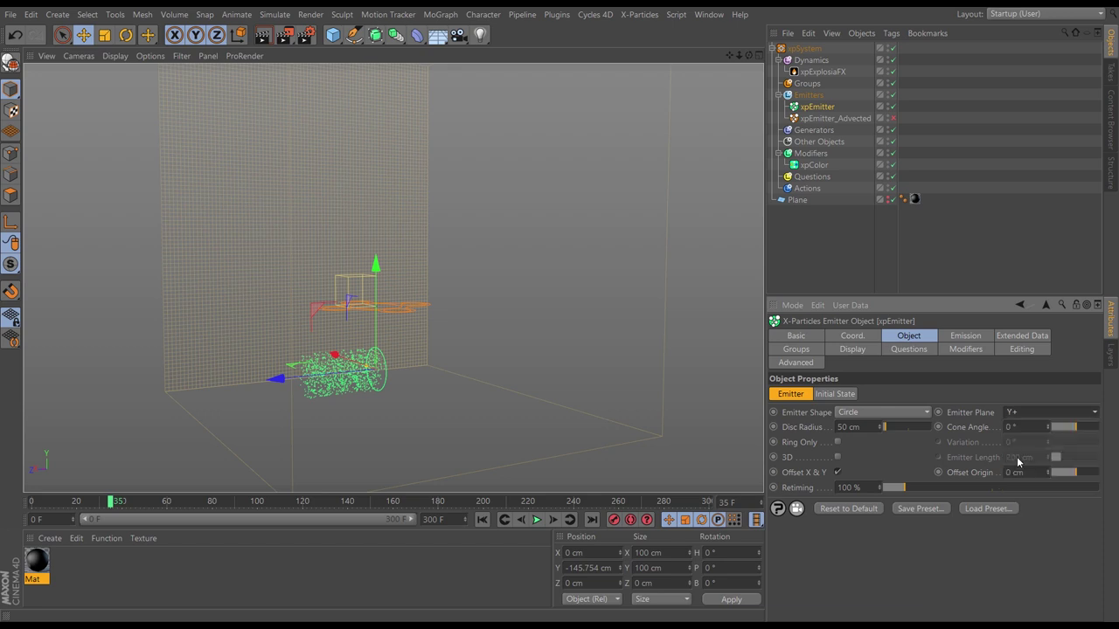
{"action": "left_click", "coordinate": [482, 520]}
{"action": "left_click", "coordinate": [536, 520]}
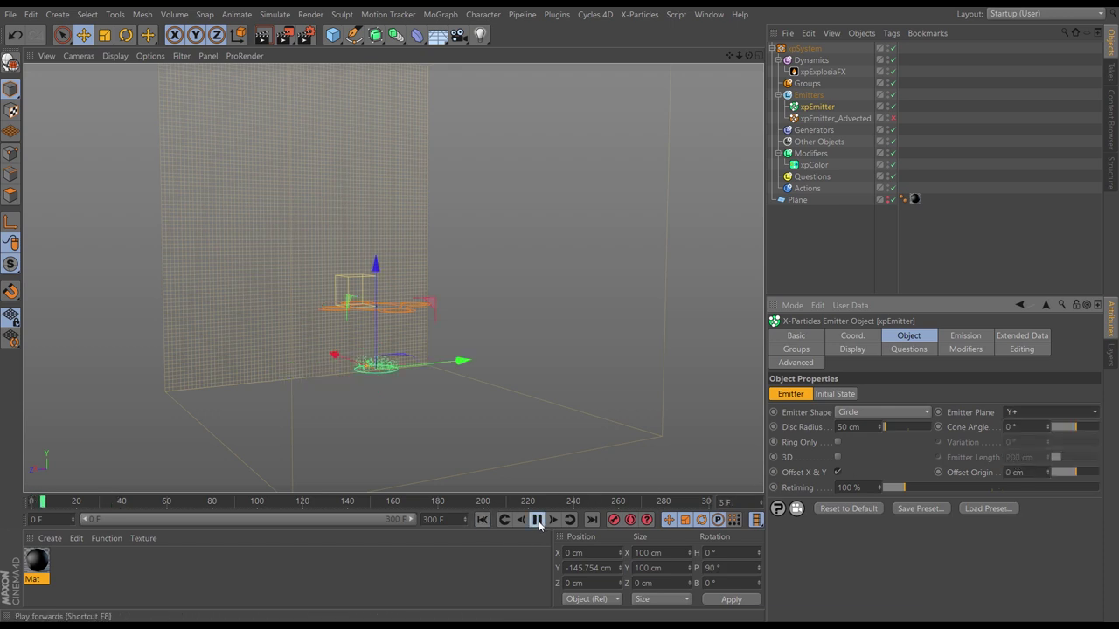
Step: Set the disc radius to 2 cm and the cone angle to 18°, replaying to check
{"action": "left_click", "coordinate": [864, 428]}
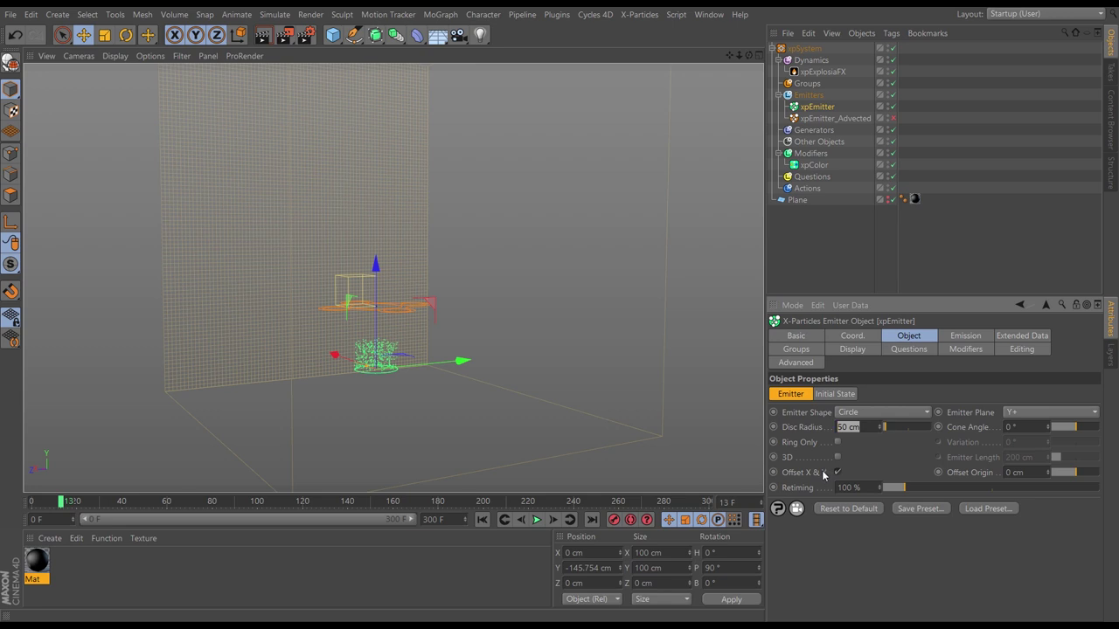
{"action": "type", "text": "2"}
{"action": "key", "text": "Return"}
{"action": "left_click", "coordinate": [482, 520]}
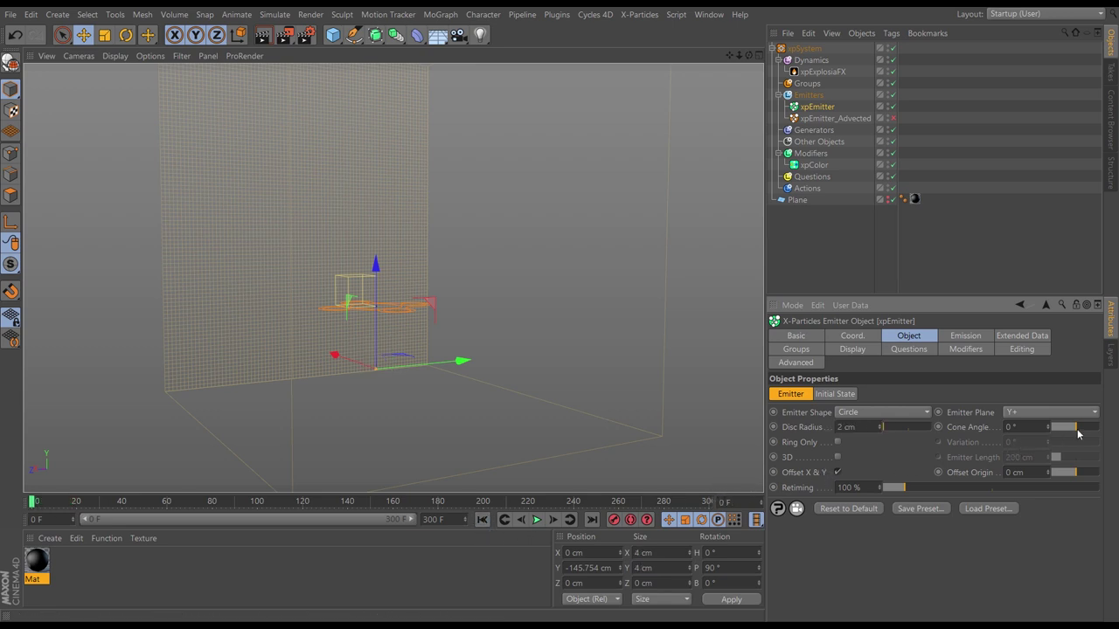
{"action": "left_click", "coordinate": [537, 520]}
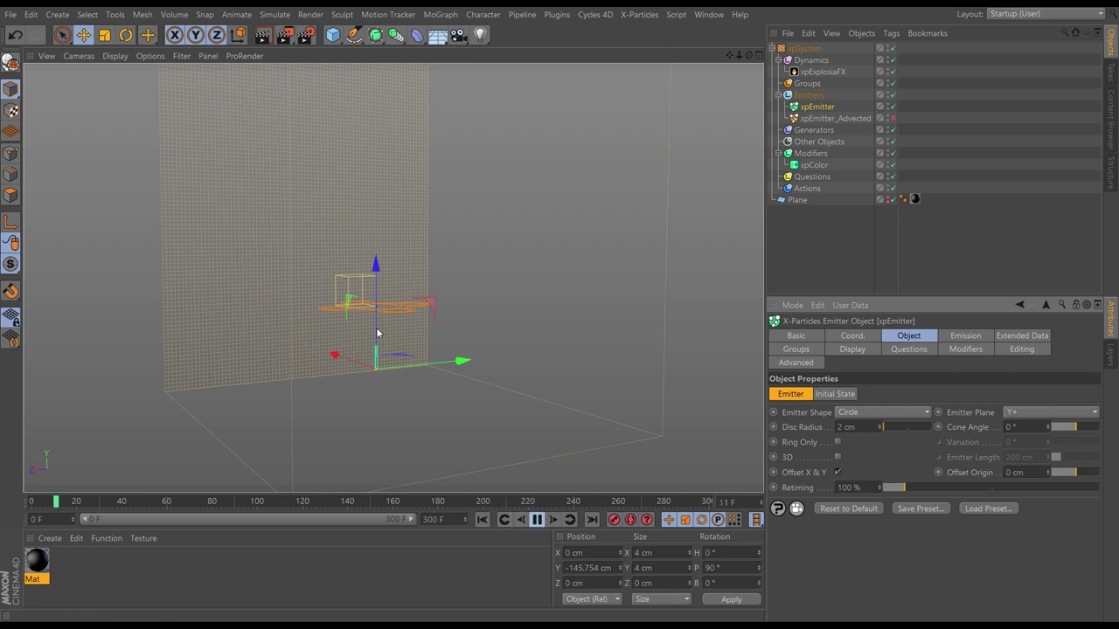
{"action": "left_click_drag", "start_coordinate": [1058, 427], "coordinate": [1078, 429]}
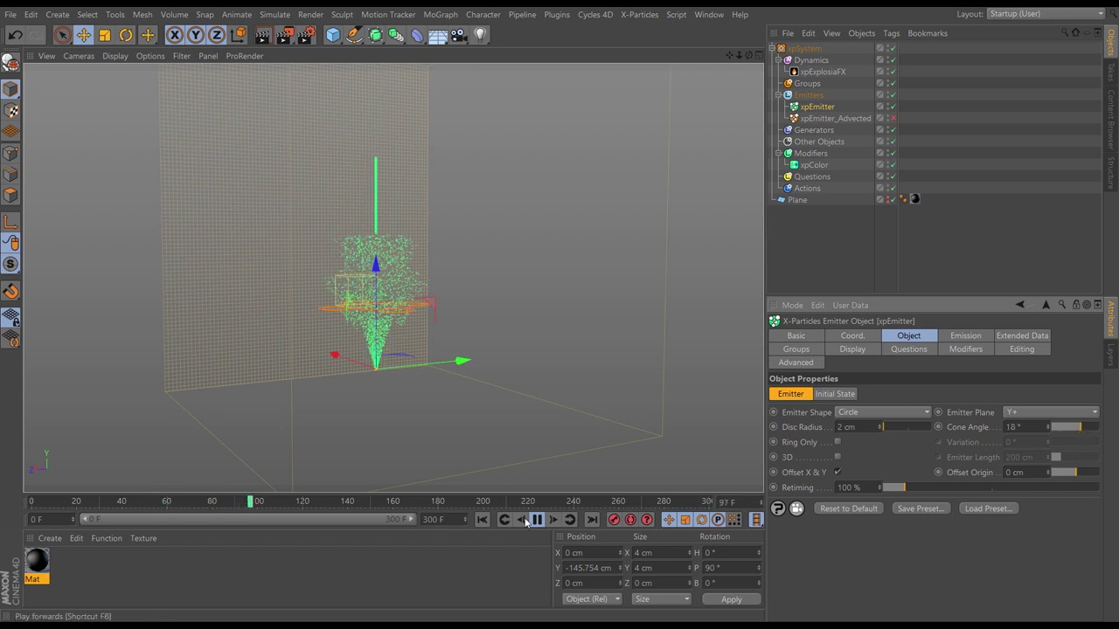
{"action": "left_click", "coordinate": [482, 519]}
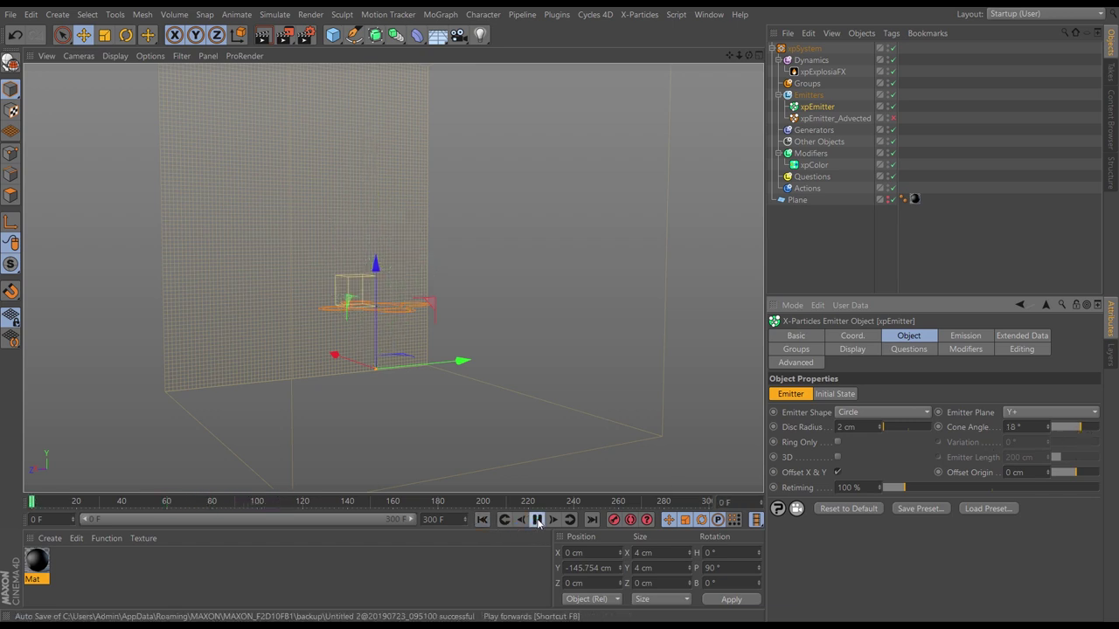
{"action": "left_click", "coordinate": [536, 521]}
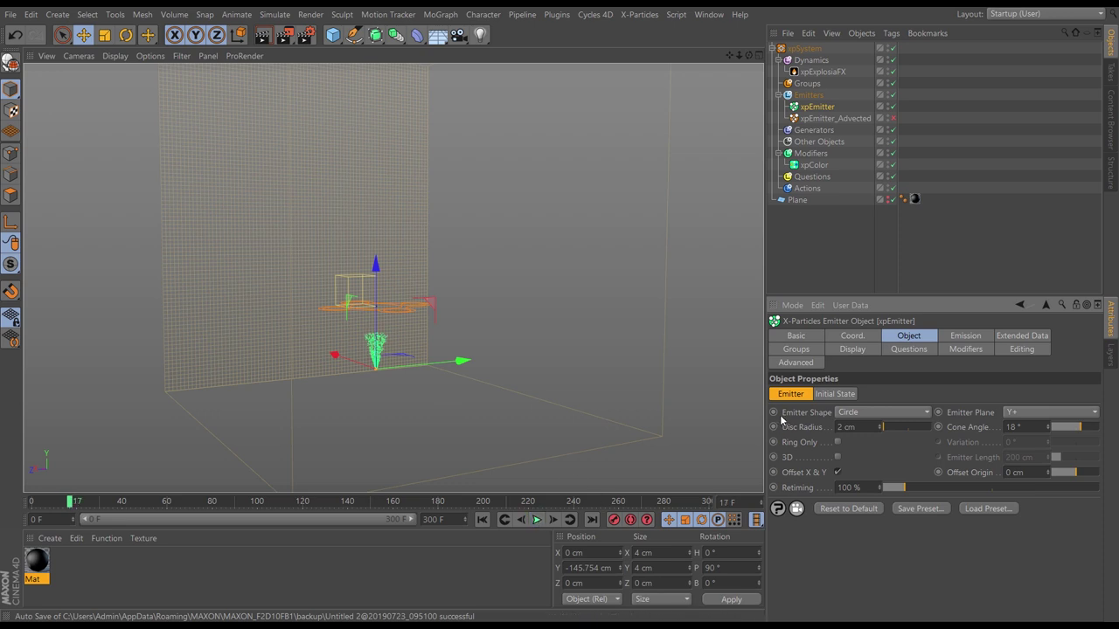
Step: Emit from the ring only with 34° variation and replay the simulation
{"action": "left_click", "coordinate": [836, 443]}
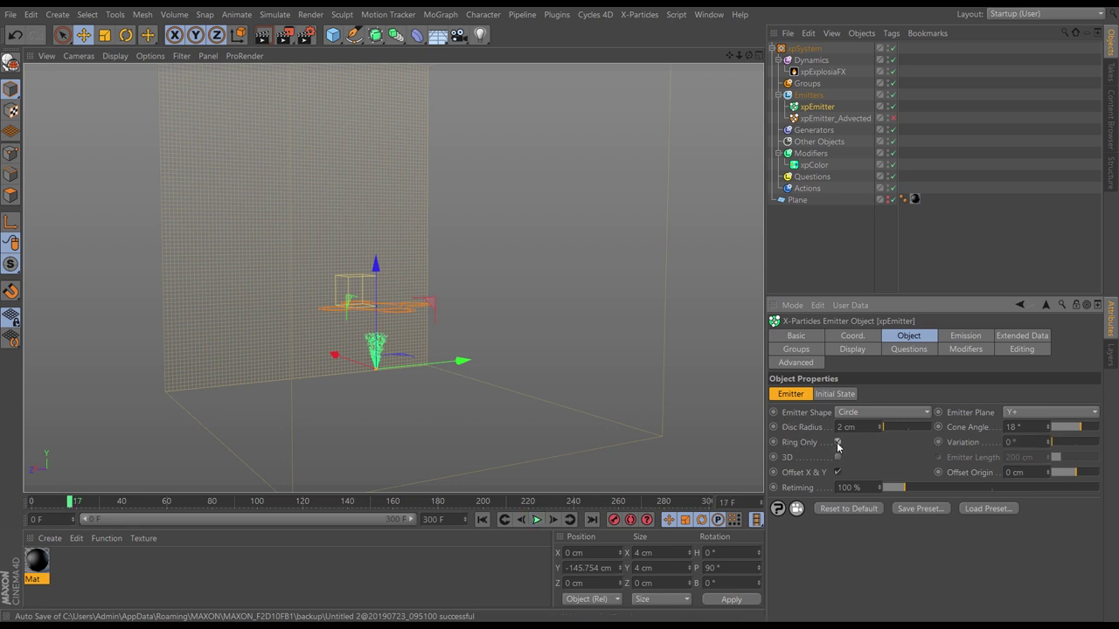
{"action": "left_click", "coordinate": [1068, 443]}
{"action": "left_click", "coordinate": [481, 519]}
{"action": "left_click", "coordinate": [537, 520]}
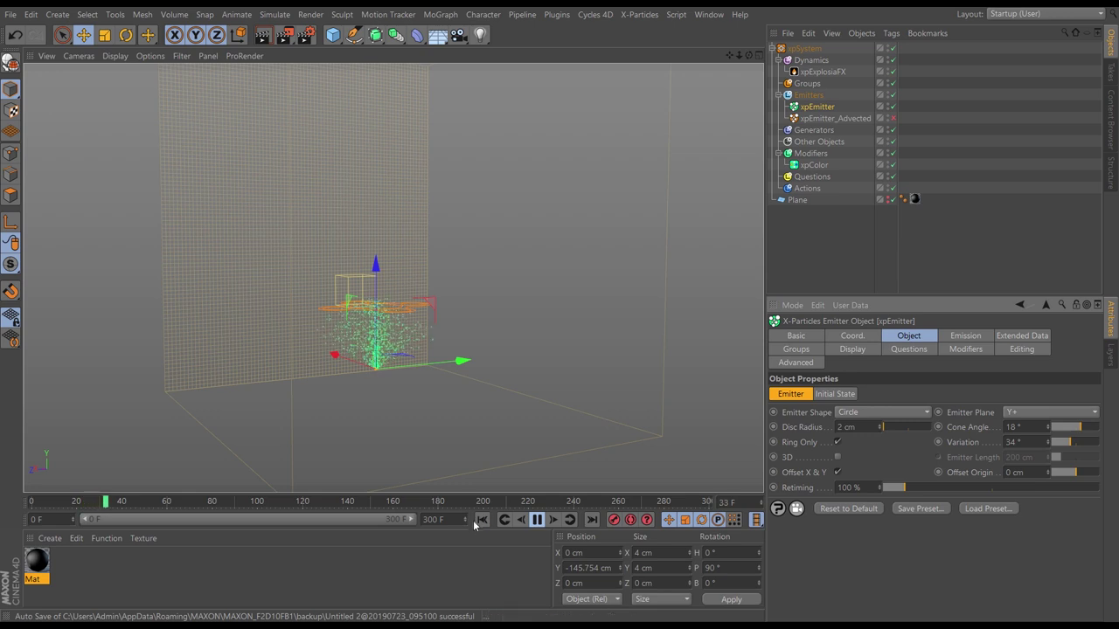
{"action": "key", "text": "shift+f"}
{"action": "left_click", "coordinate": [536, 520]}
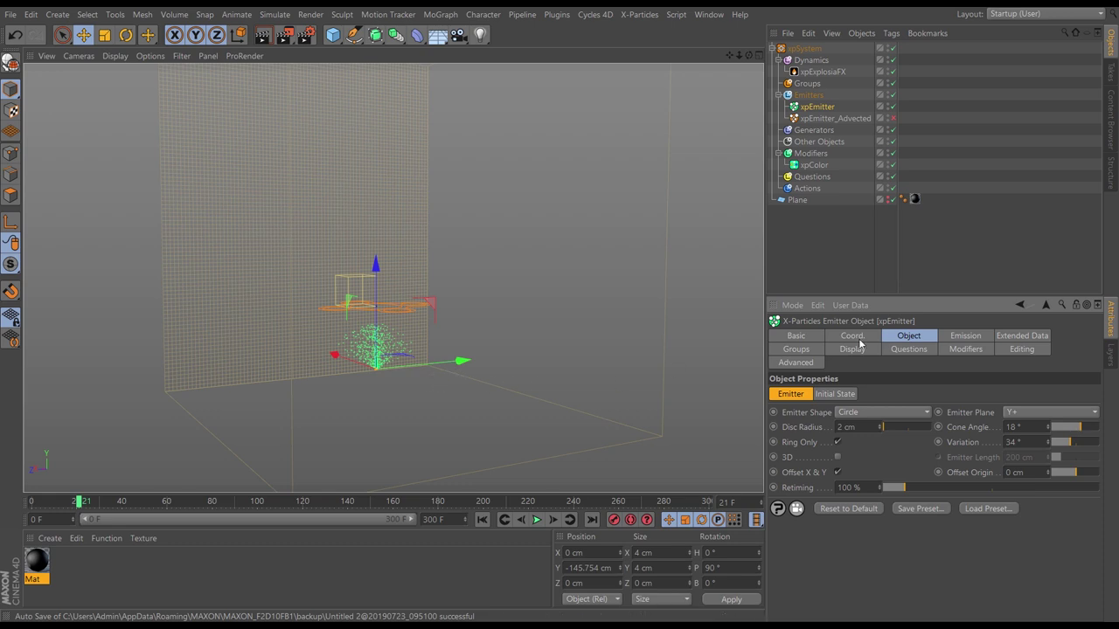
Step: Switch the emitter's Emission Mode to Shot
{"action": "left_click", "coordinate": [954, 339]}
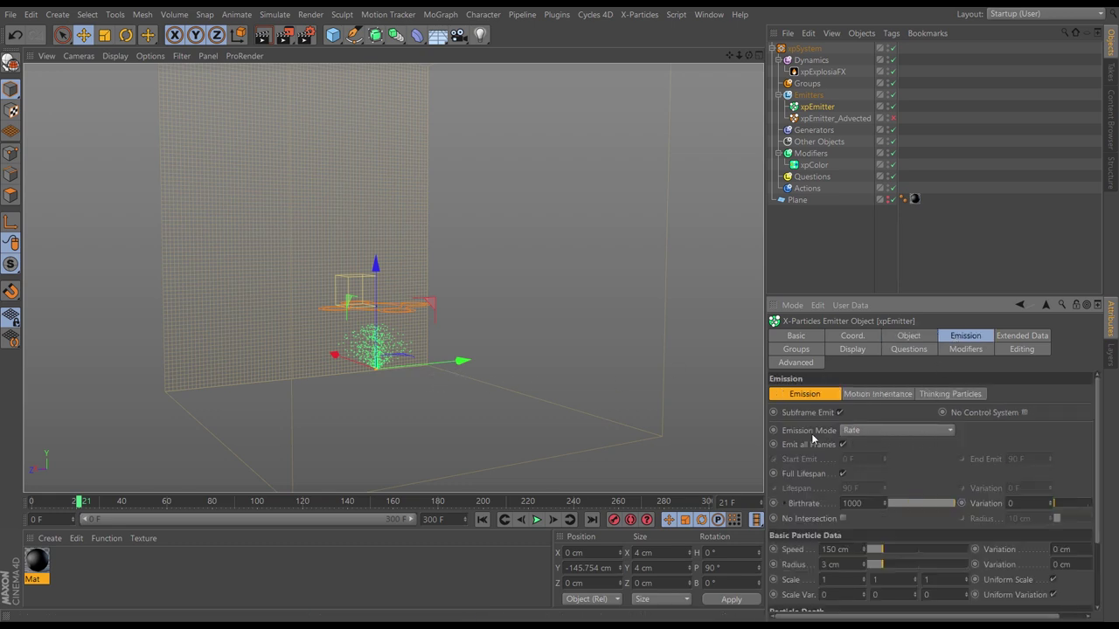
{"action": "left_click", "coordinate": [856, 430]}
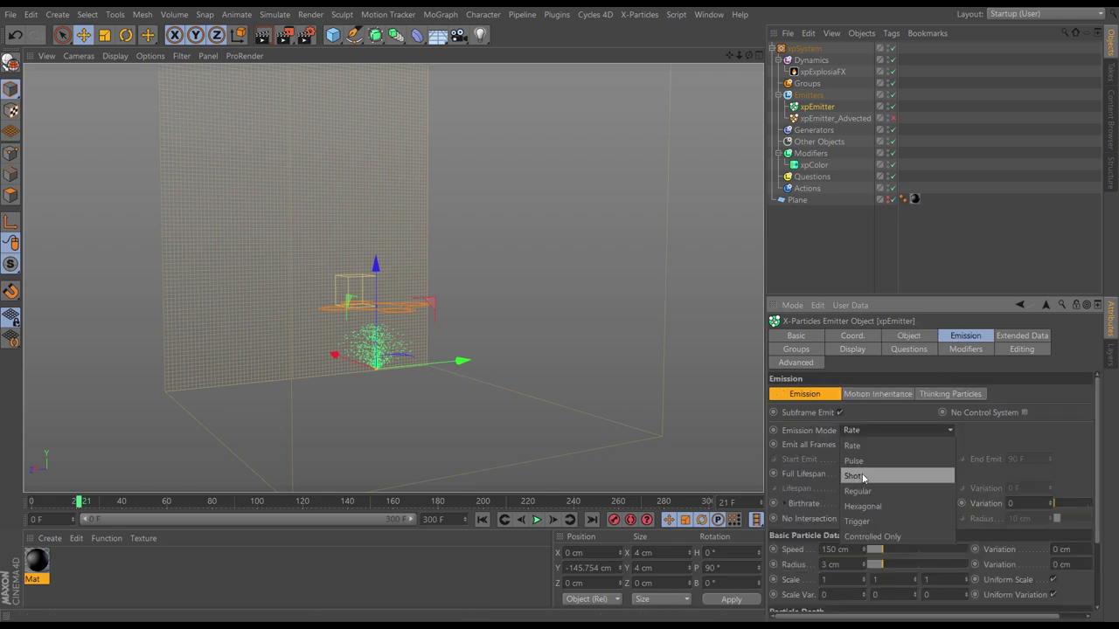
{"action": "left_click", "coordinate": [858, 475]}
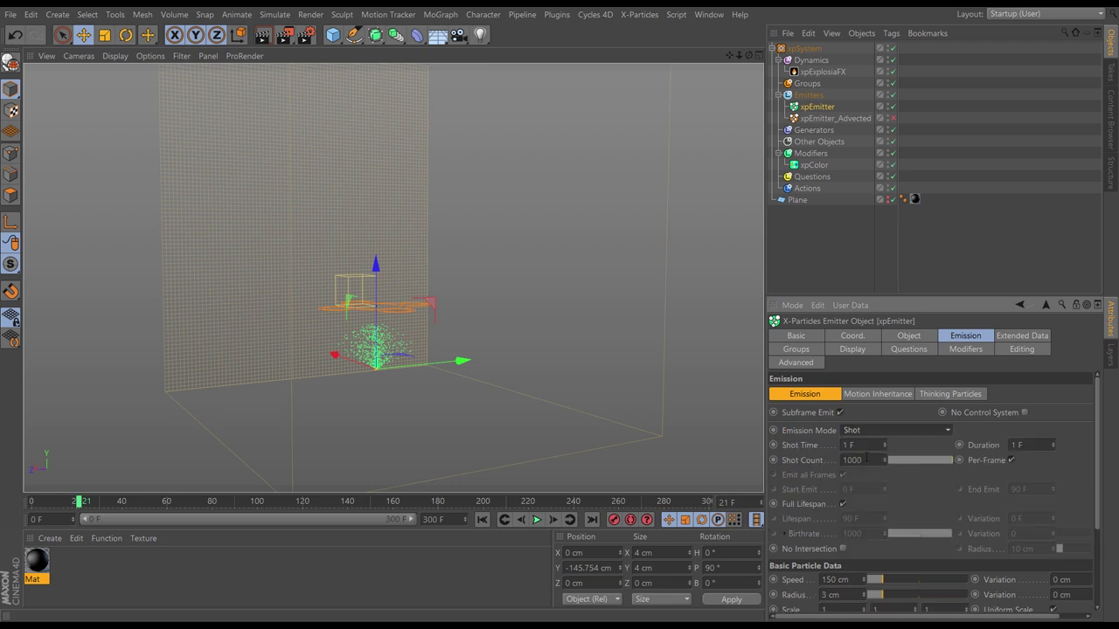
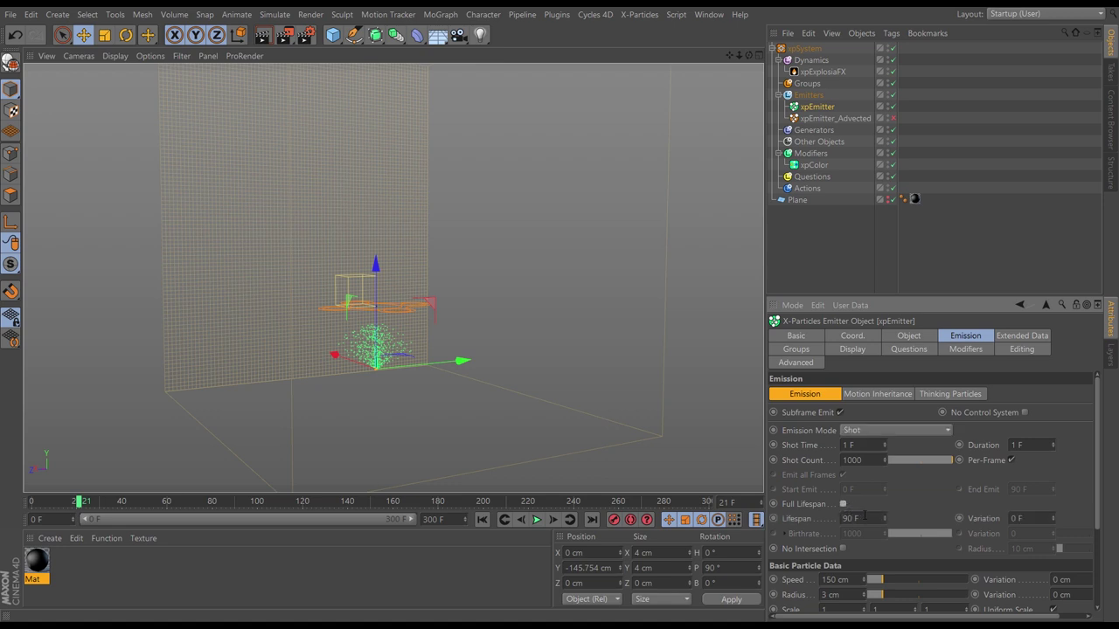
Step: Give the particles an 8 F lifespan with 3 F lifespan variation
{"action": "left_click", "coordinate": [843, 504]}
{"action": "left_click", "coordinate": [851, 518]}
{"action": "type", "text": "3"}
{"action": "key", "text": "Return"}
Step: Rewind and play the emission twice to preview the short-lived particles
{"action": "left_click", "coordinate": [481, 519]}
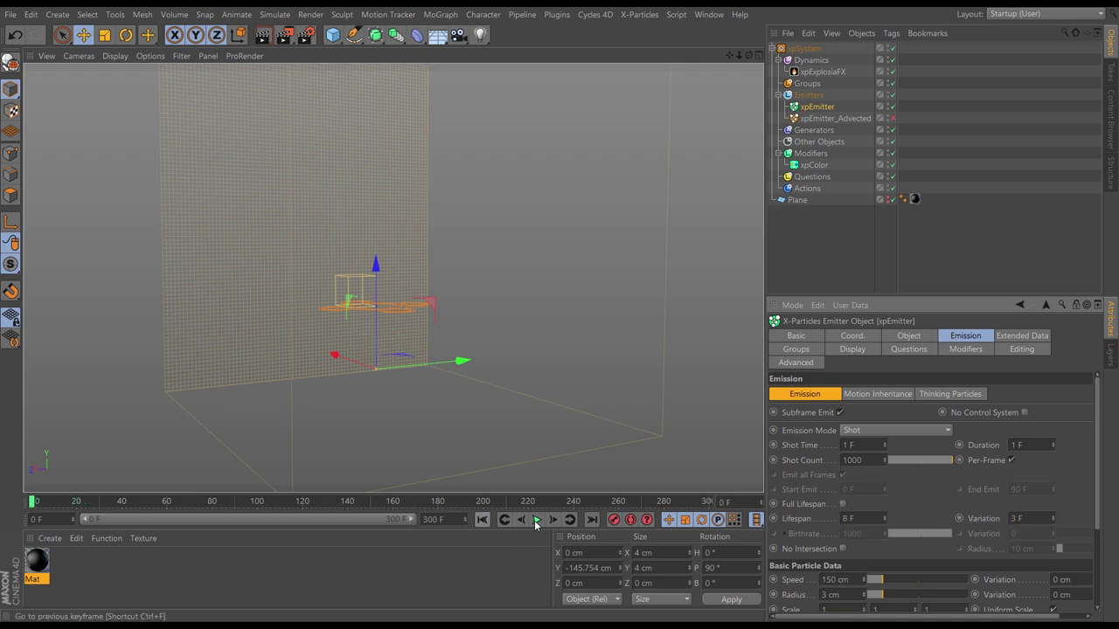
{"action": "left_click", "coordinate": [538, 519]}
{"action": "left_click", "coordinate": [538, 520]}
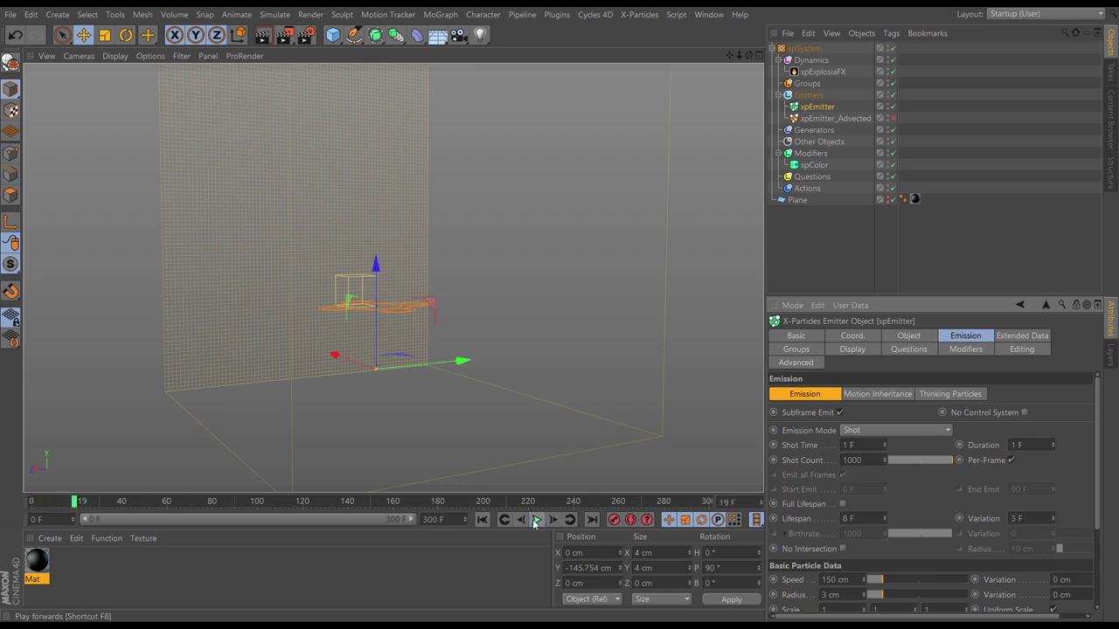
{"action": "left_click", "coordinate": [483, 523]}
{"action": "left_click", "coordinate": [538, 519]}
{"action": "left_click", "coordinate": [537, 519]}
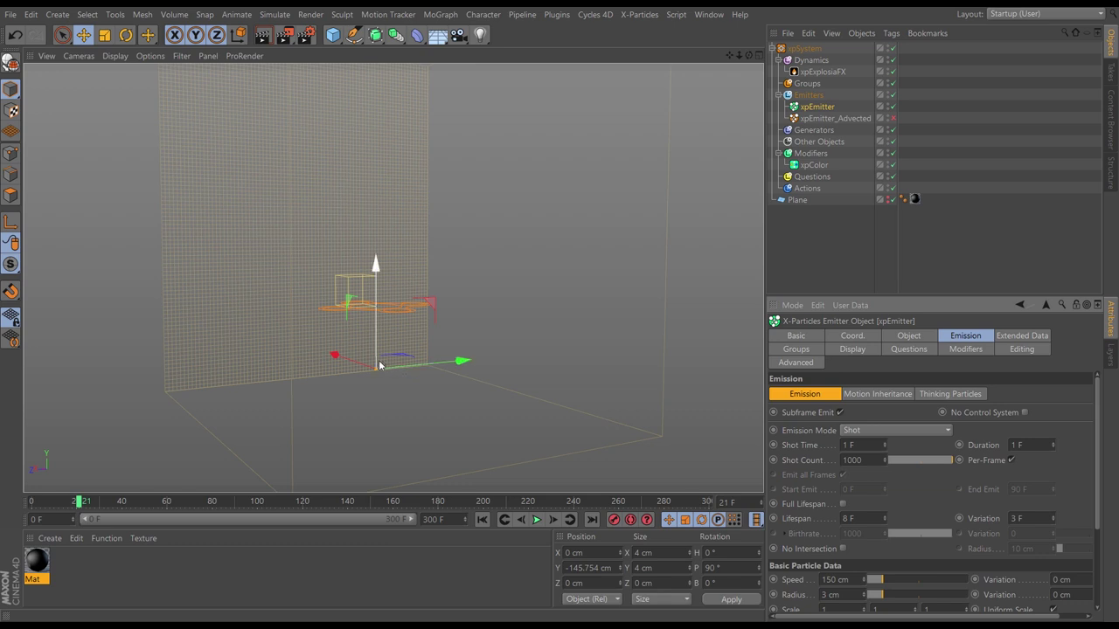
Step: Zoom in on the emitter, replay the emission, then orbit out to the whole emitter box
{"action": "left_click_drag", "start_coordinate": [403, 350], "coordinate": [449, 367], "text": "alt"}
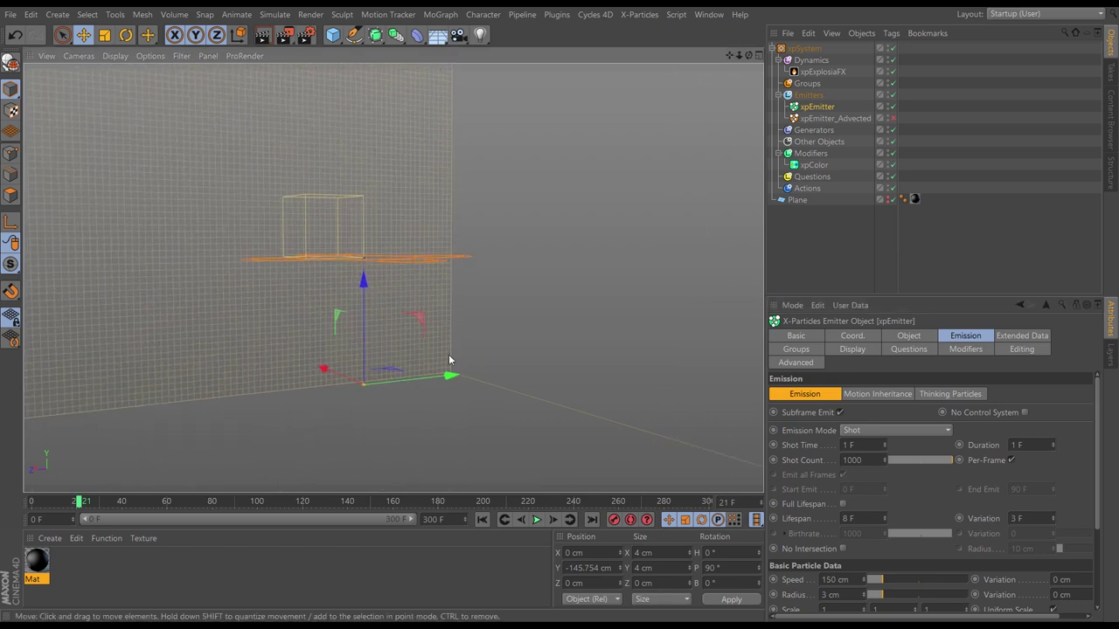
{"action": "left_click", "coordinate": [482, 519]}
{"action": "left_click", "coordinate": [538, 520]}
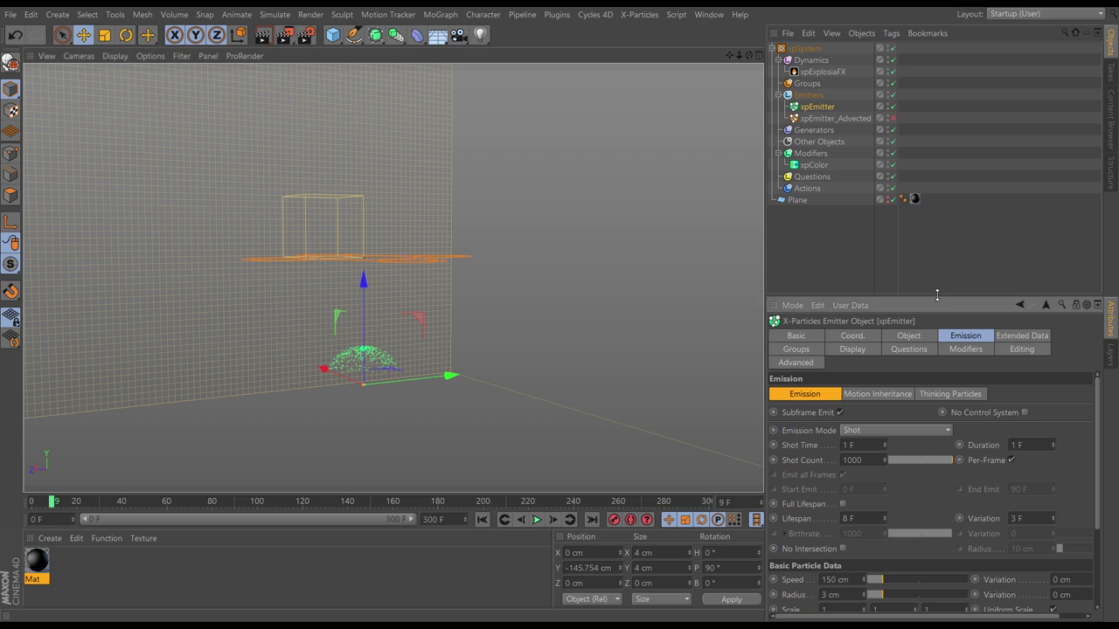
{"action": "left_click_drag", "start_coordinate": [938, 297], "coordinate": [938, 224]}
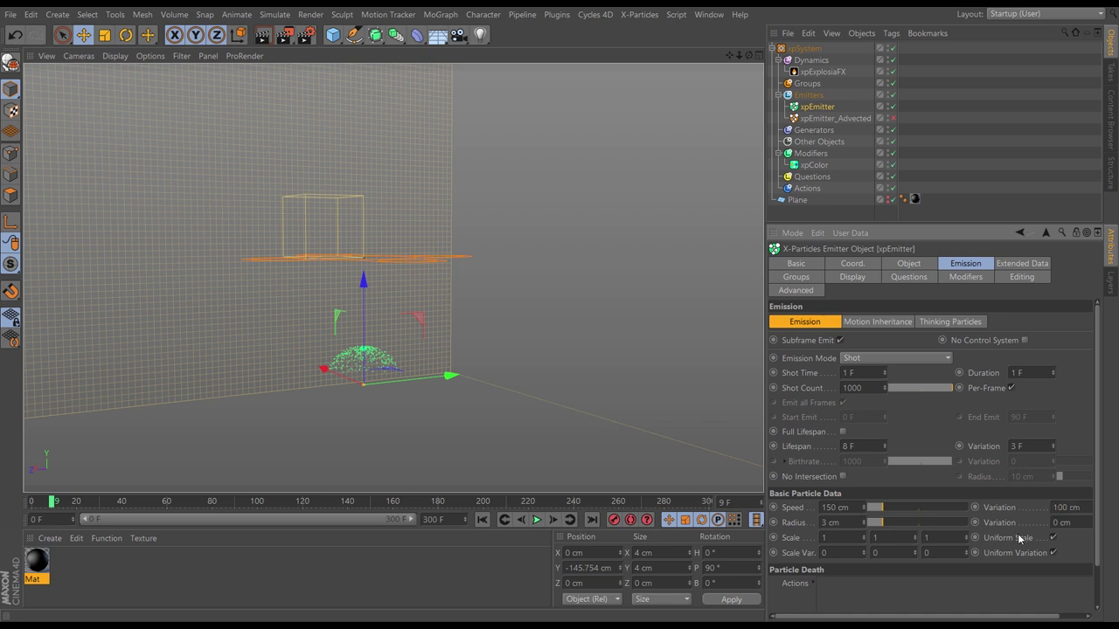
{"action": "left_click", "coordinate": [482, 519]}
{"action": "left_click", "coordinate": [537, 520]}
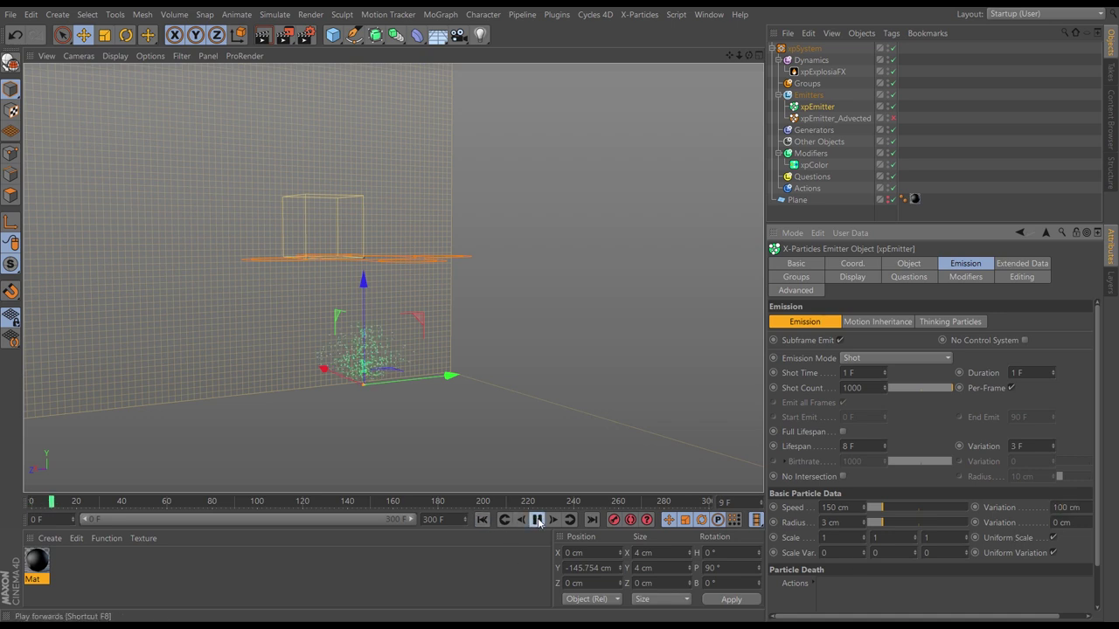
{"action": "left_click", "coordinate": [481, 519]}
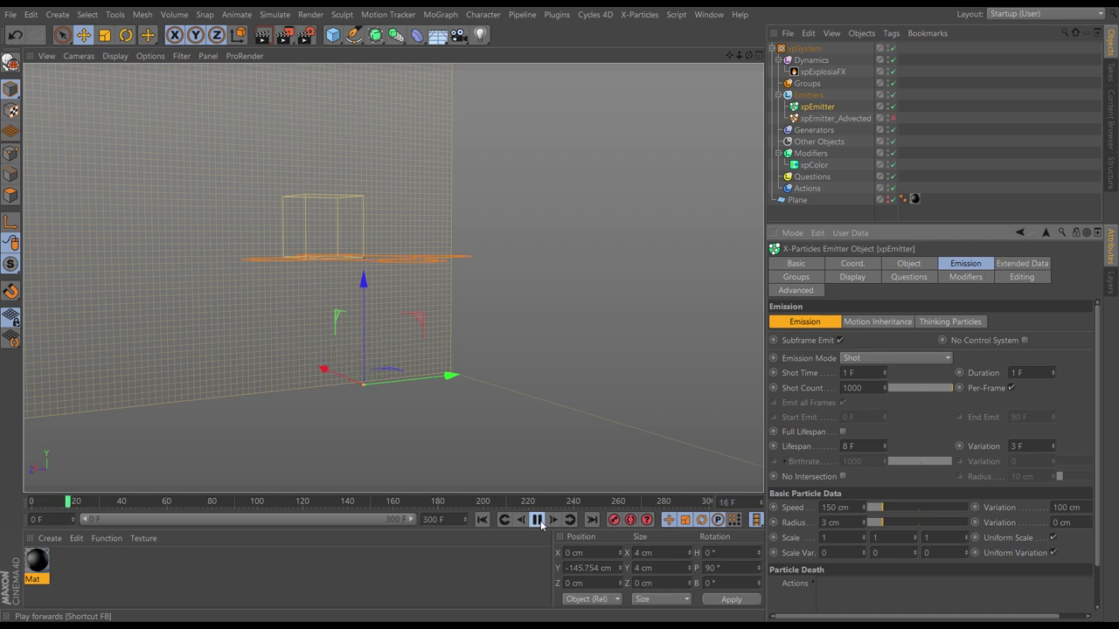
{"action": "left_click", "coordinate": [481, 519]}
{"action": "left_click_drag", "start_coordinate": [420, 376], "coordinate": [525, 373], "text": "alt"}
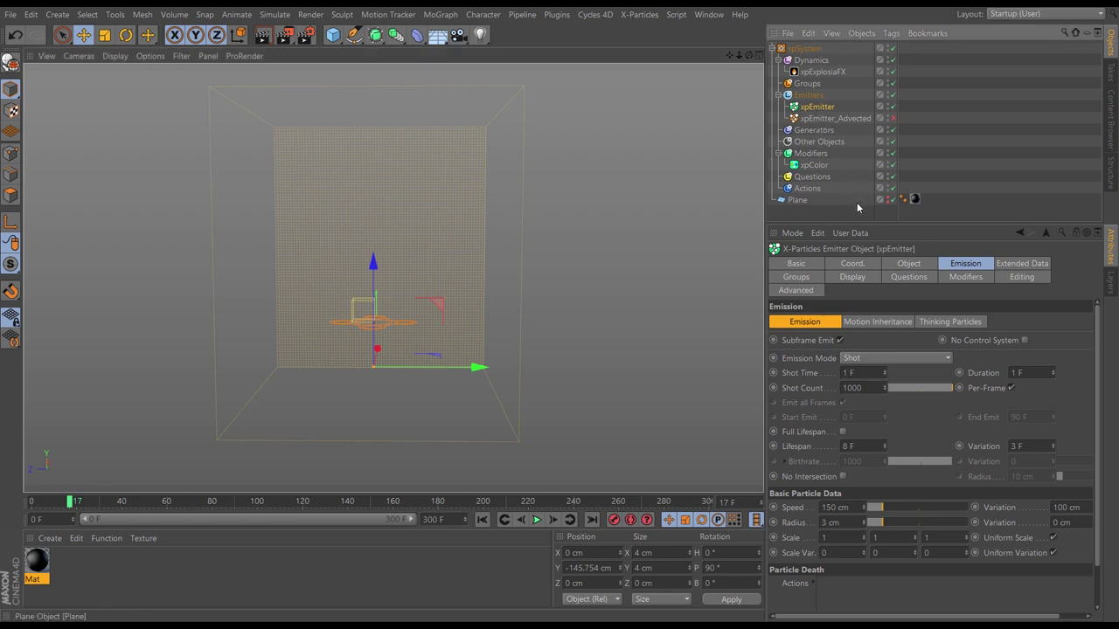
Step: Show the emitter's extended and physical data settings and preview the simulation
{"action": "left_click", "coordinate": [1013, 266]}
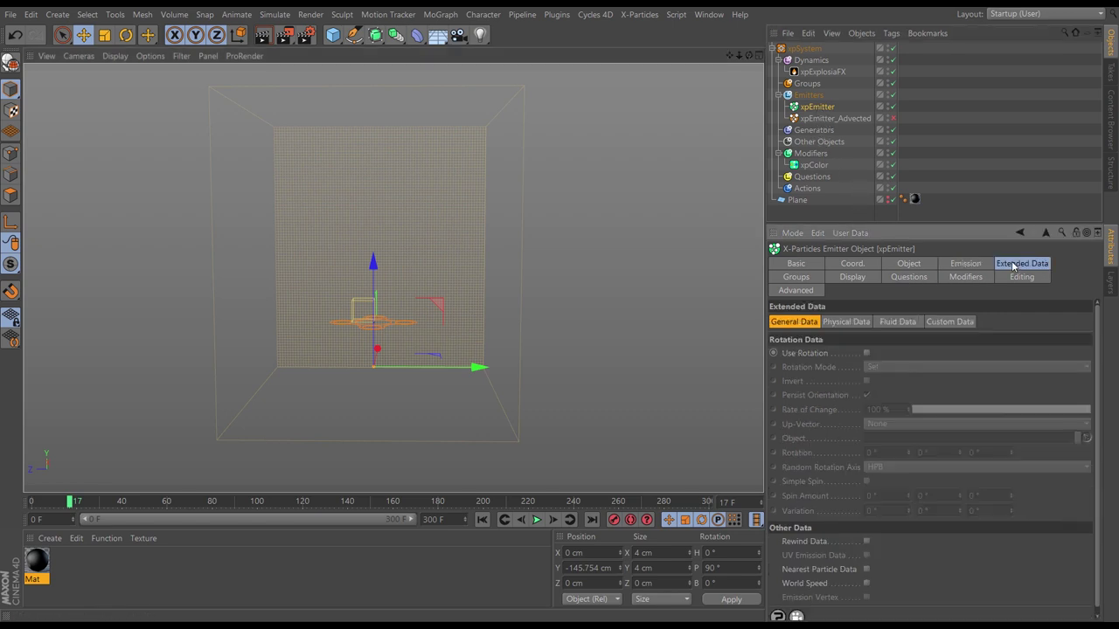
{"action": "left_click", "coordinate": [850, 323]}
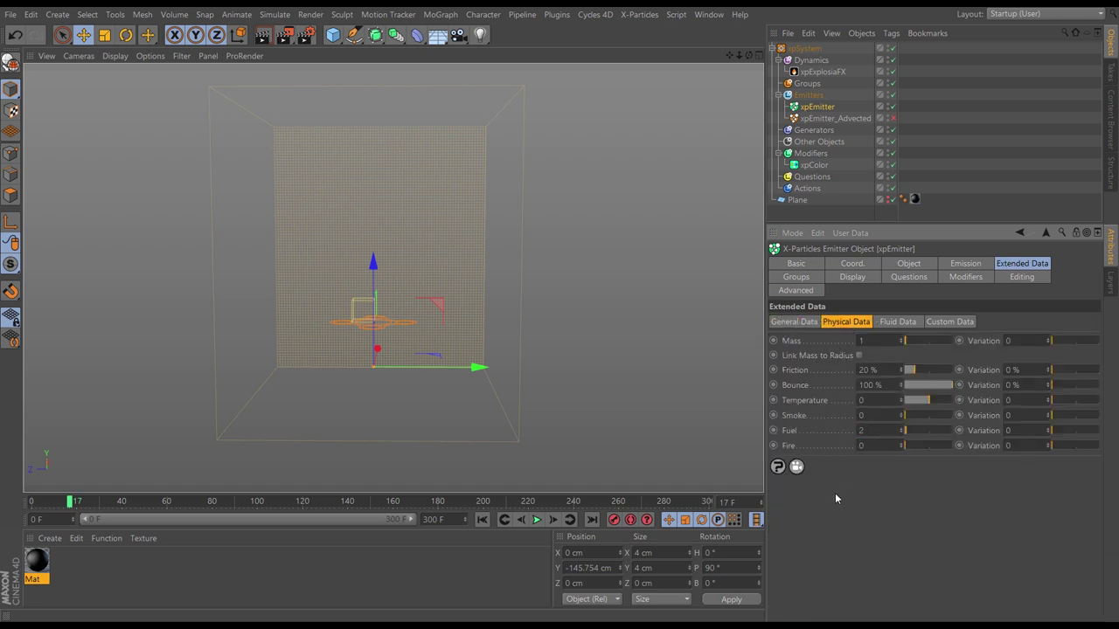
{"action": "left_click", "coordinate": [482, 519]}
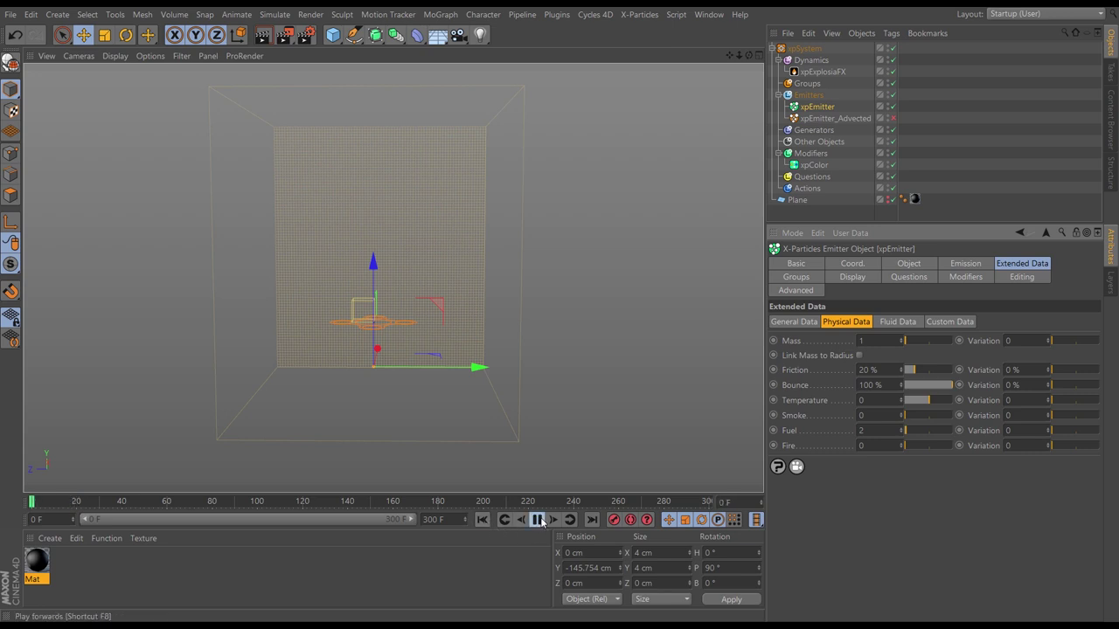
{"action": "left_click", "coordinate": [537, 520]}
{"action": "left_click", "coordinate": [536, 521]}
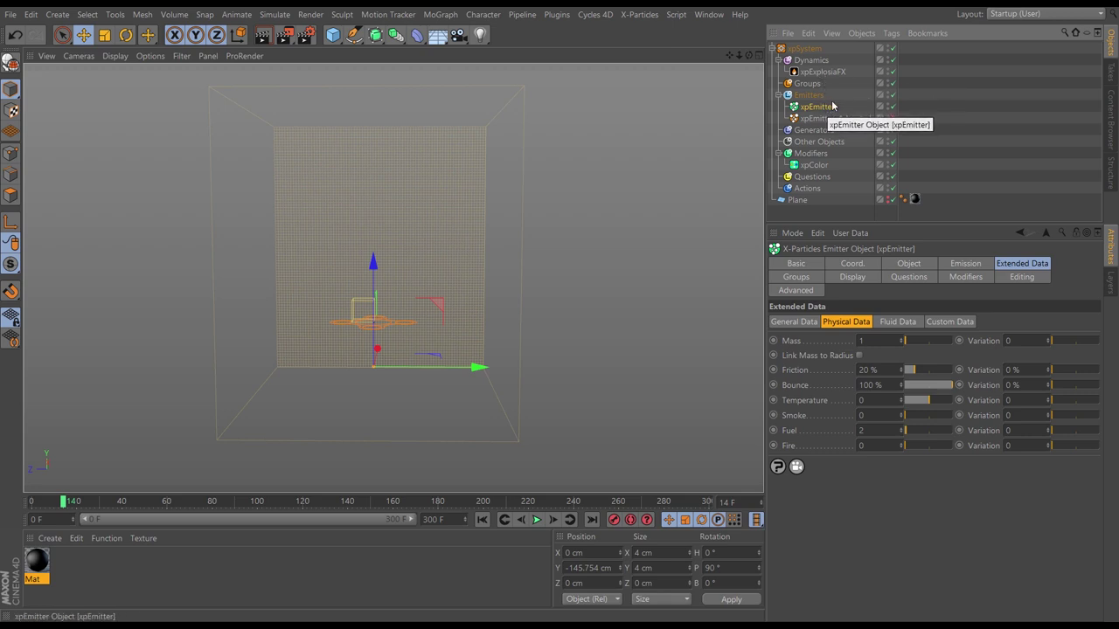
Step: Add an xpExplosiaFX Source tag to xpEmitter, replay the smoke puff, and select xpExplosiaFX
{"action": "left_click", "coordinate": [891, 33]}
{"action": "mouse_move", "coordinate": [944, 221]}
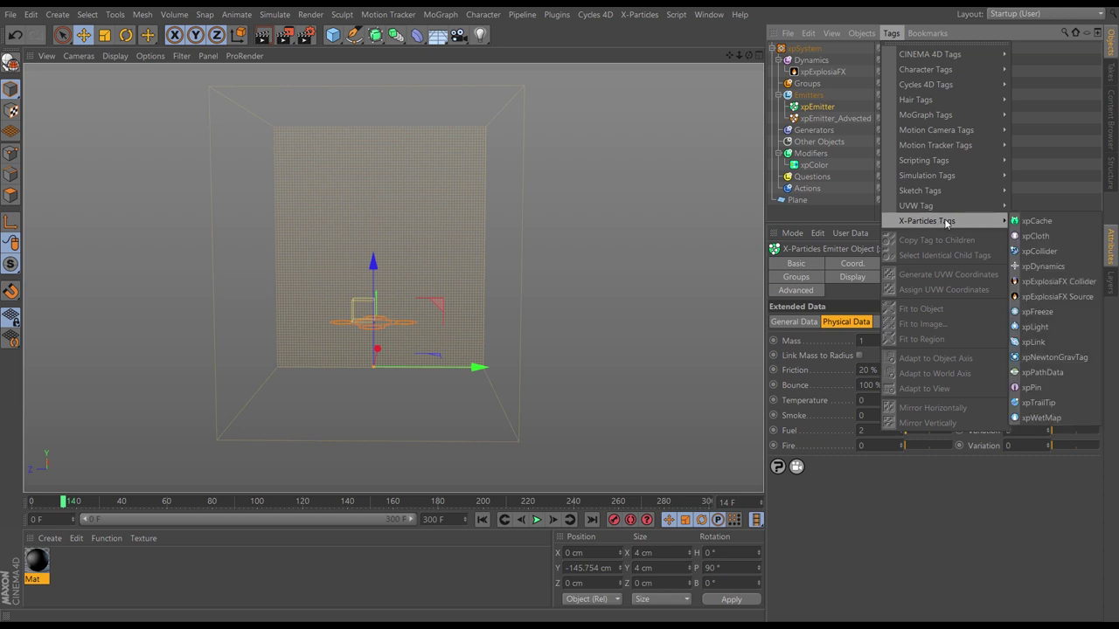
{"action": "left_click", "coordinate": [1057, 298]}
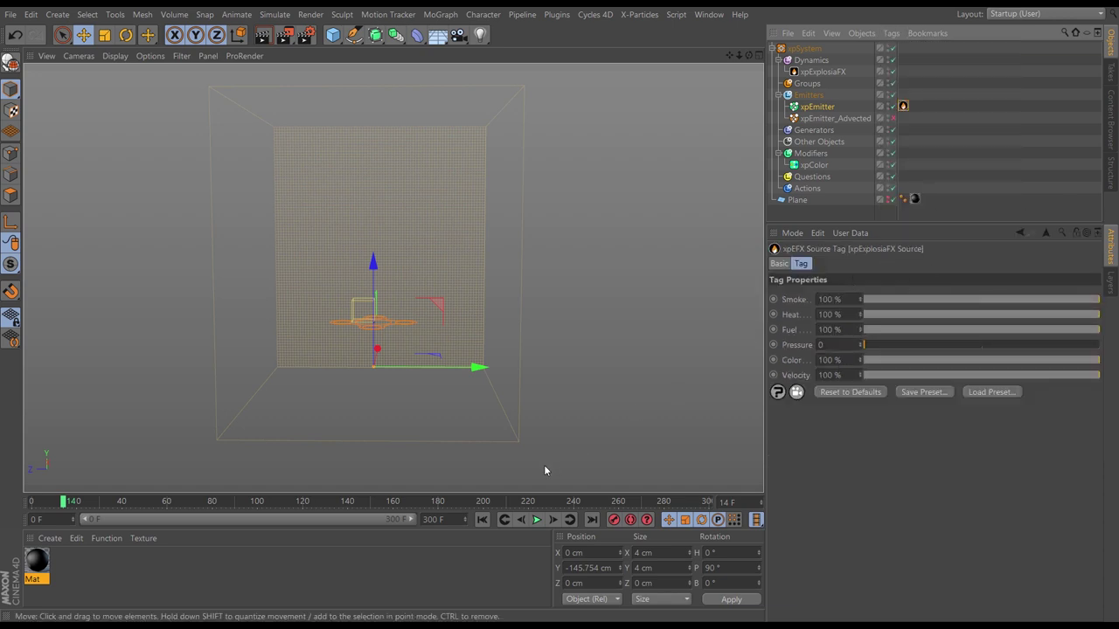
{"action": "left_click", "coordinate": [481, 519]}
{"action": "left_click", "coordinate": [537, 520]}
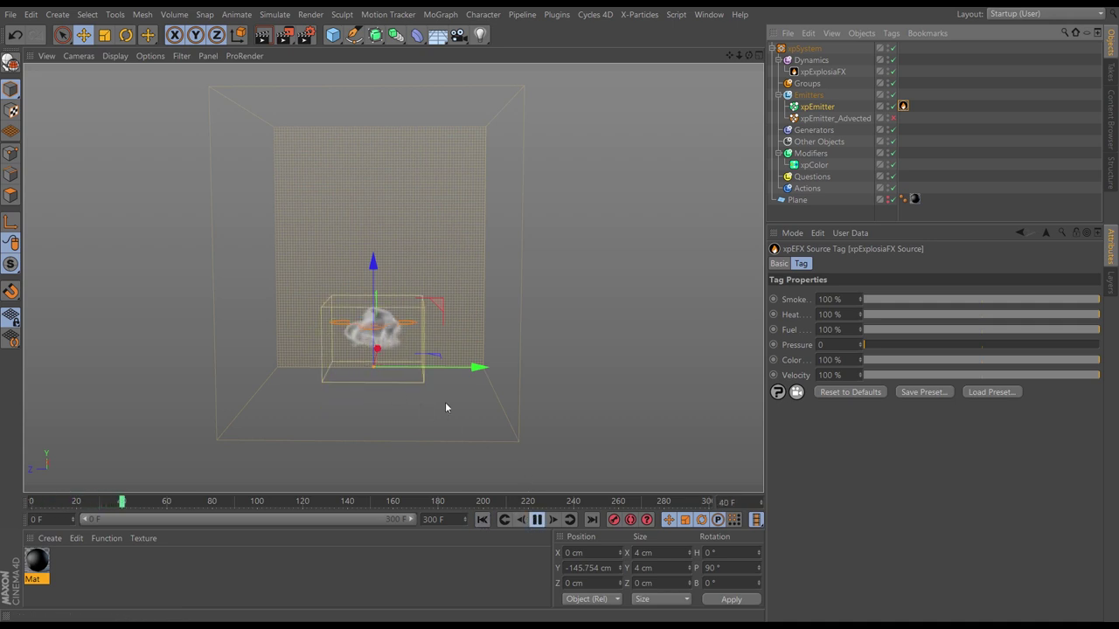
{"action": "scroll", "coordinate": [400, 350], "scroll_direction": "up", "scroll_amount": 3}
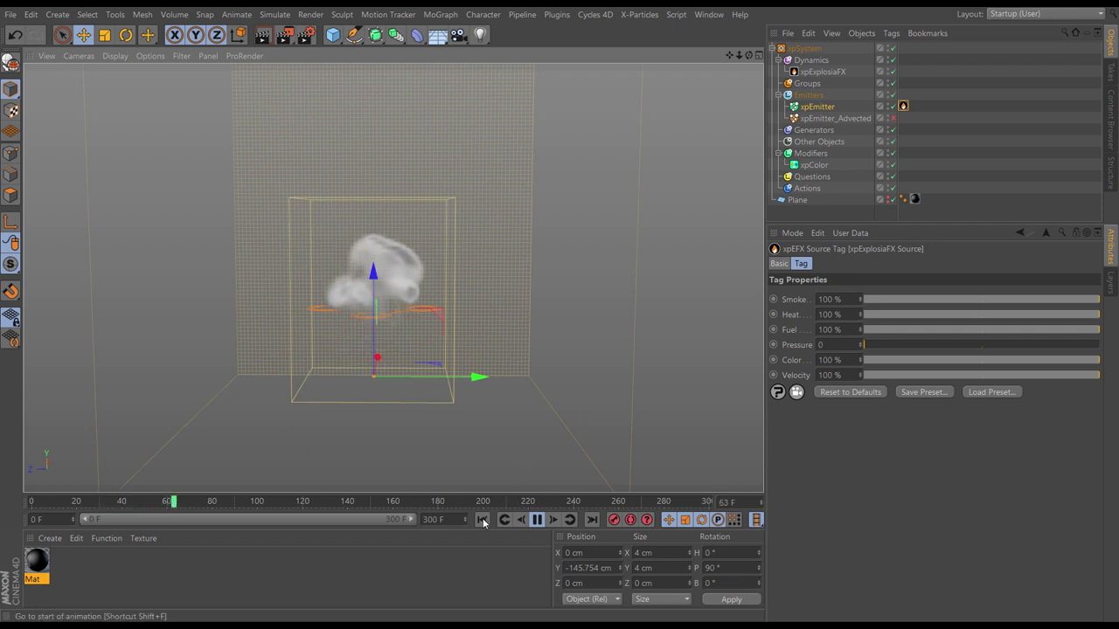
{"action": "left_click", "coordinate": [537, 520]}
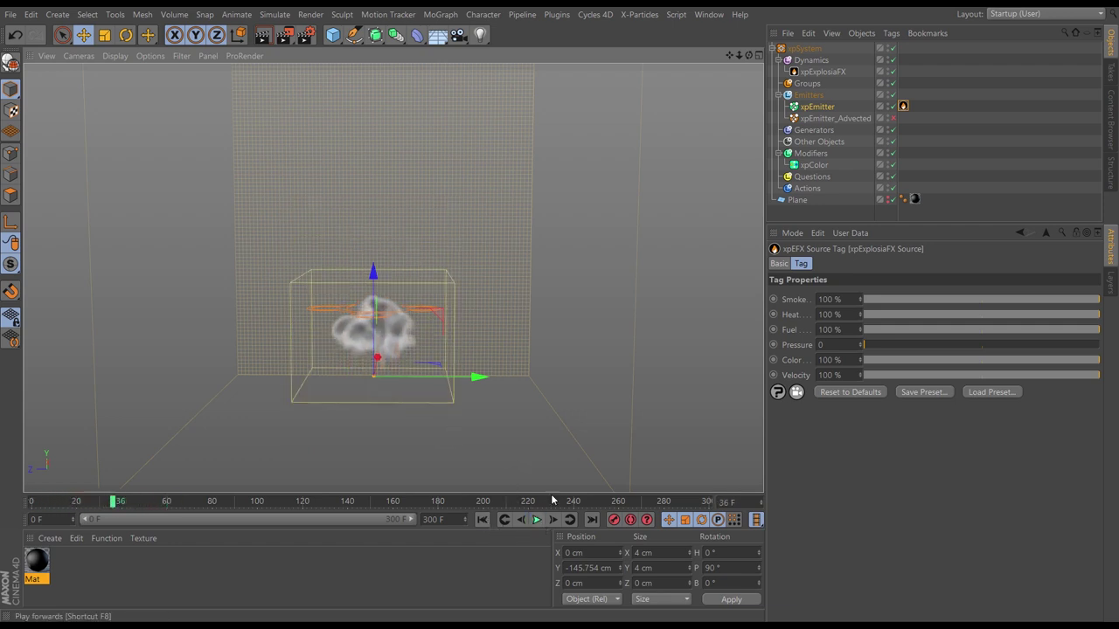
{"action": "left_click", "coordinate": [821, 71]}
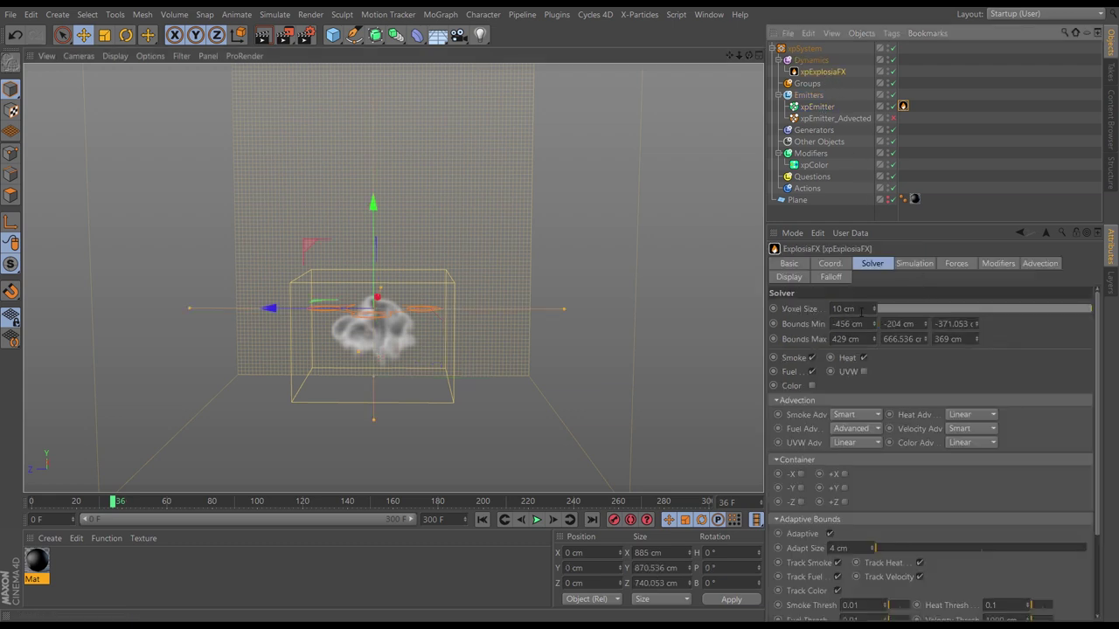
Step: On xpEmitter's Emission settings, set Shot Count 10000 and particle Radius 10 cm
{"action": "left_click", "coordinate": [817, 107]}
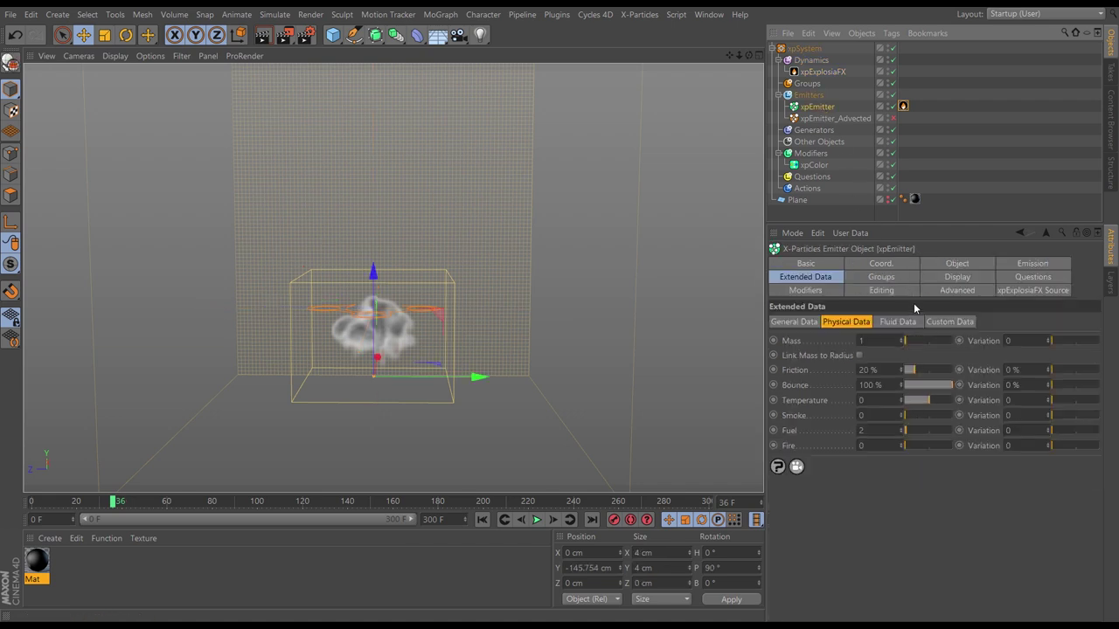
{"action": "left_click", "coordinate": [954, 264]}
{"action": "left_click", "coordinate": [1027, 264]}
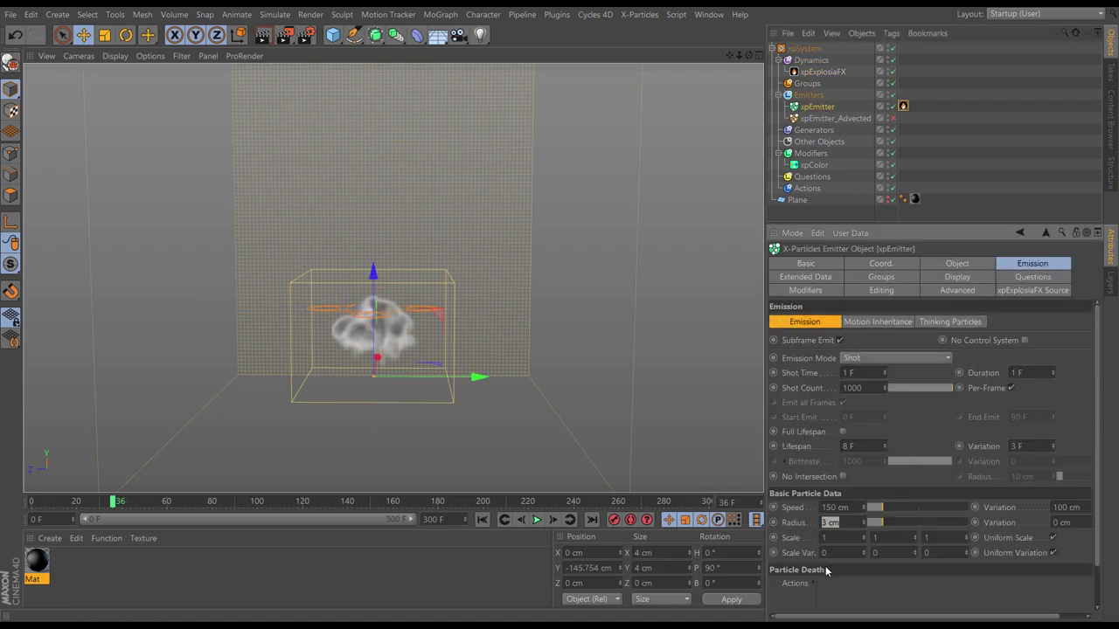
{"action": "type", "text": "10"}
{"action": "key", "text": "Return"}
Step: Rewind and replay the denser 10000-particle emission
{"action": "left_click", "coordinate": [481, 519]}
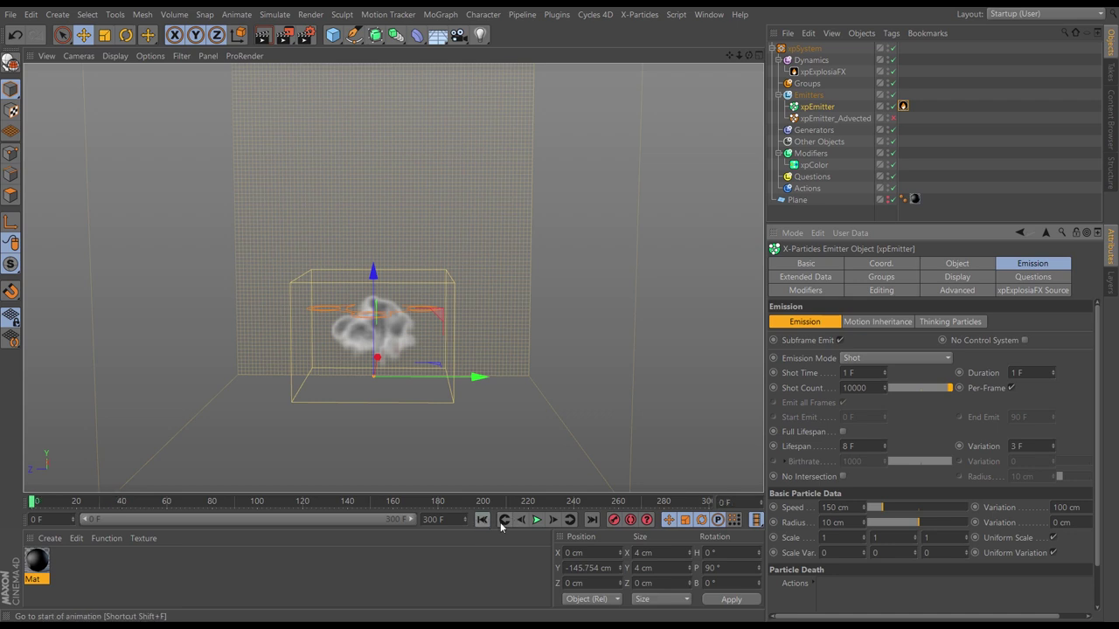
{"action": "left_click", "coordinate": [536, 519]}
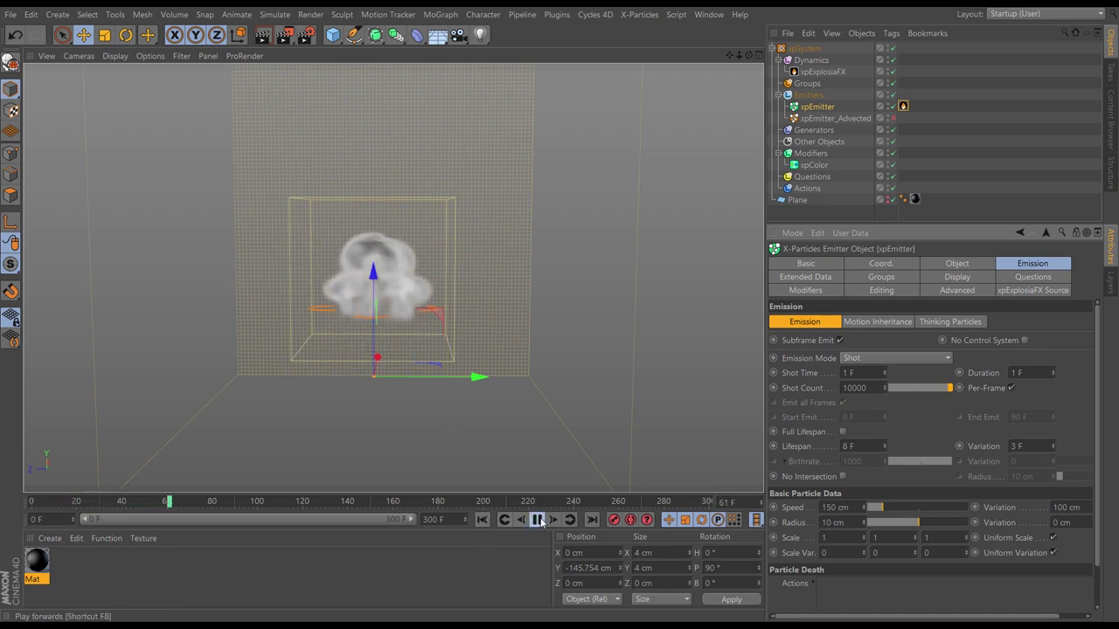
{"action": "left_click", "coordinate": [537, 519]}
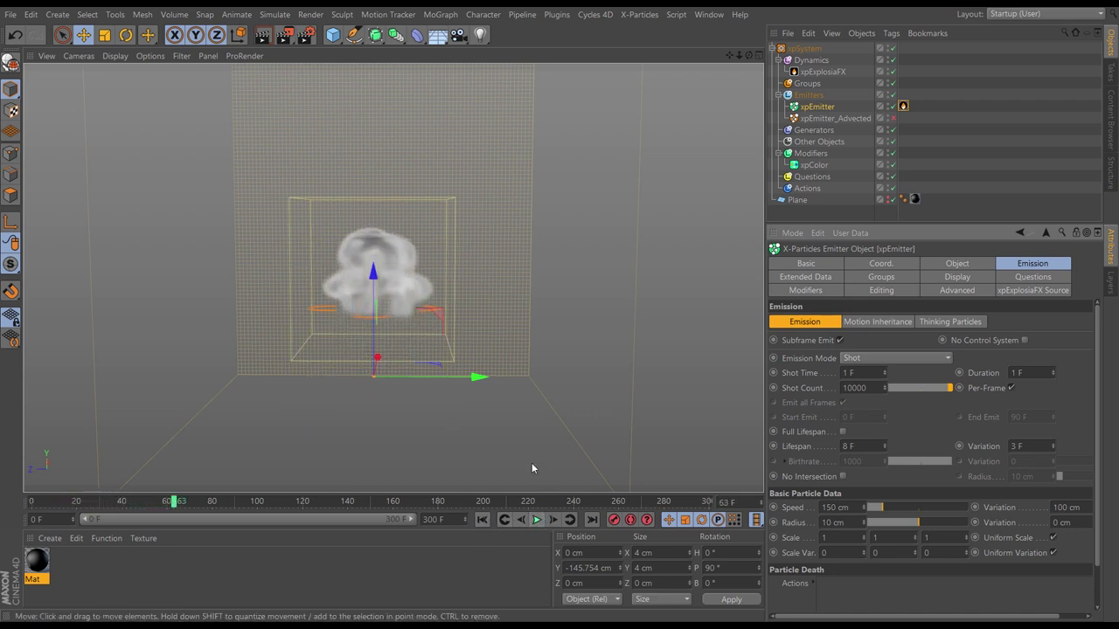
{"action": "left_click", "coordinate": [482, 519]}
{"action": "left_click", "coordinate": [537, 519]}
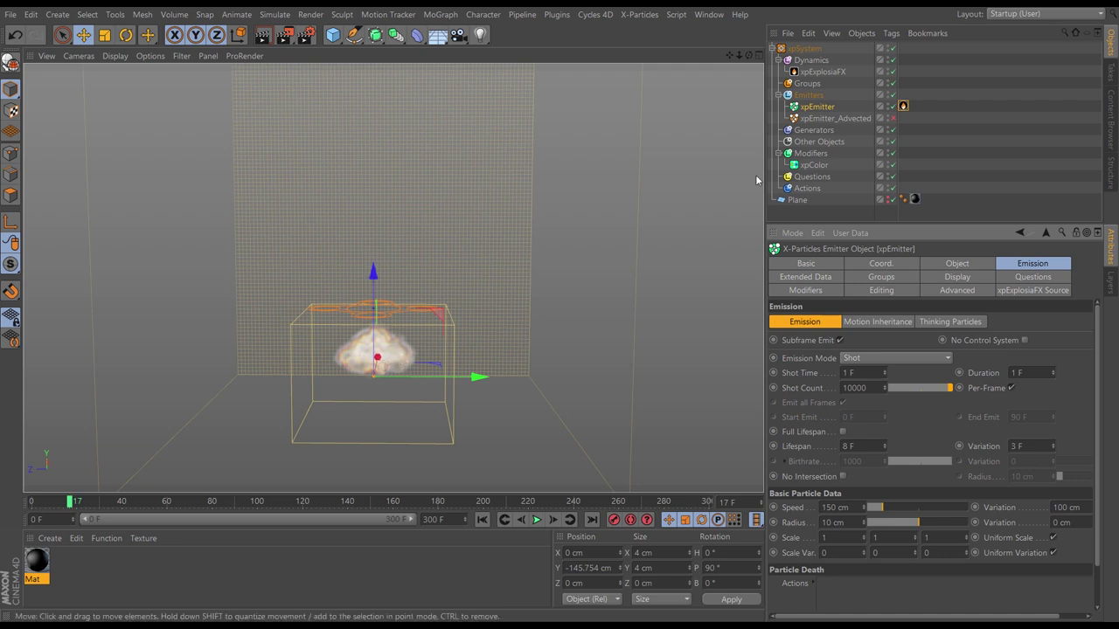
Step: Edit the xpExplosiaFX Source tag's Velocity and replay the simulation to watch the smoke
{"action": "left_click", "coordinate": [903, 106]}
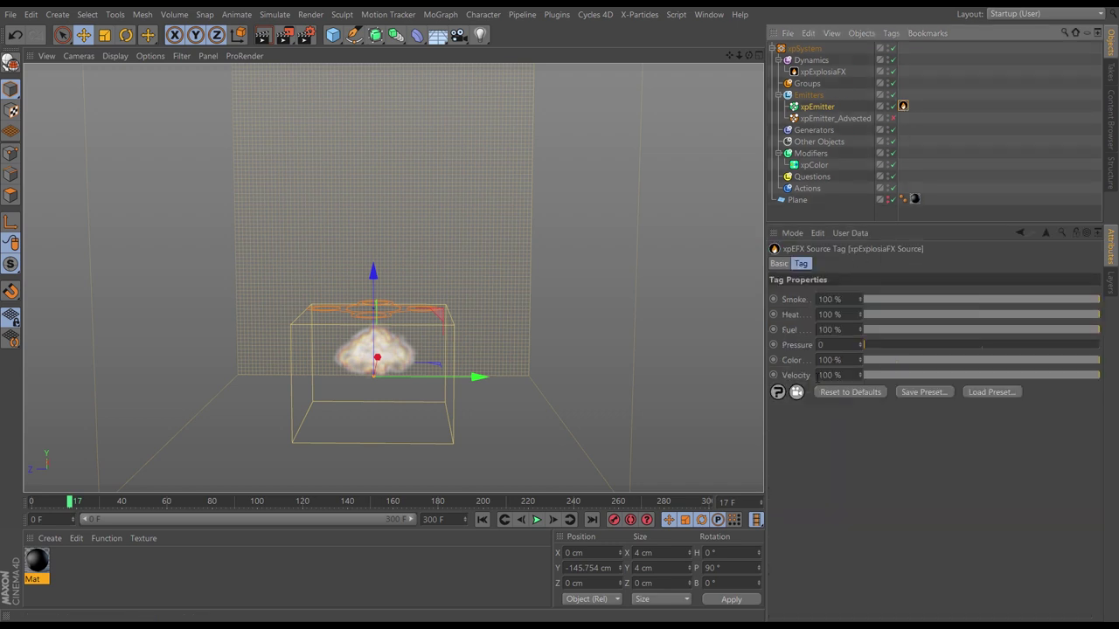
{"action": "left_click", "coordinate": [848, 375]}
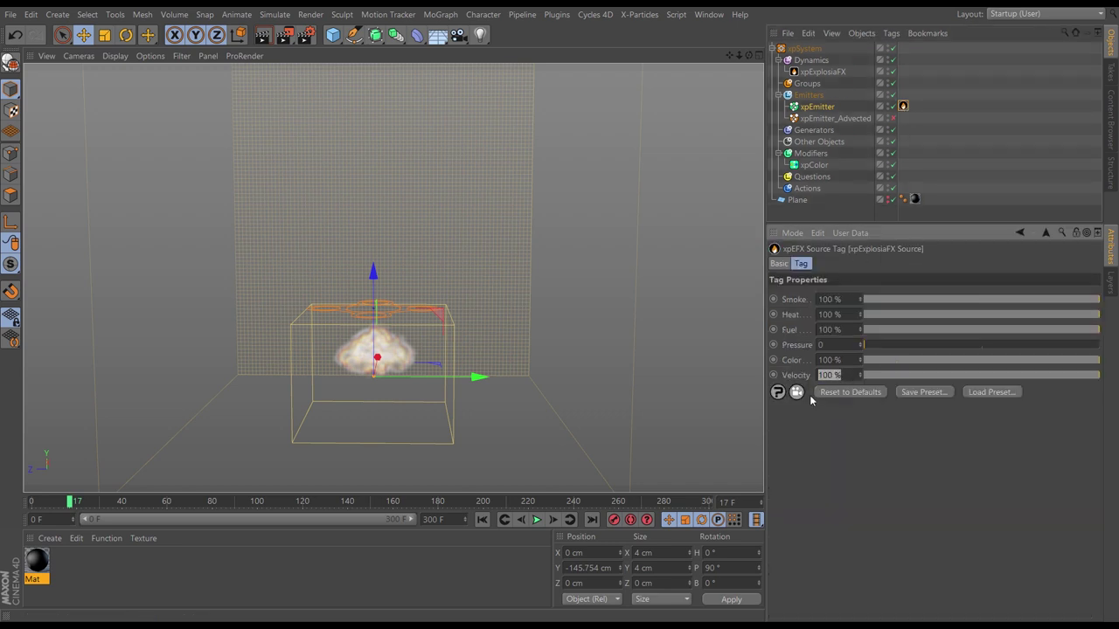
{"action": "left_click", "coordinate": [481, 520]}
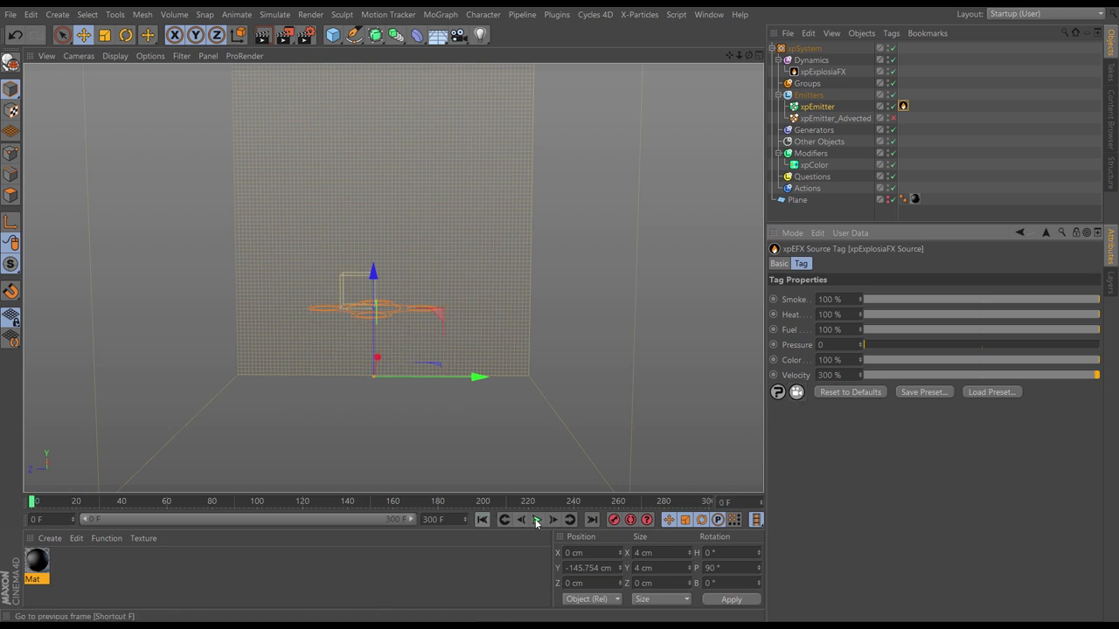
{"action": "left_click", "coordinate": [537, 519]}
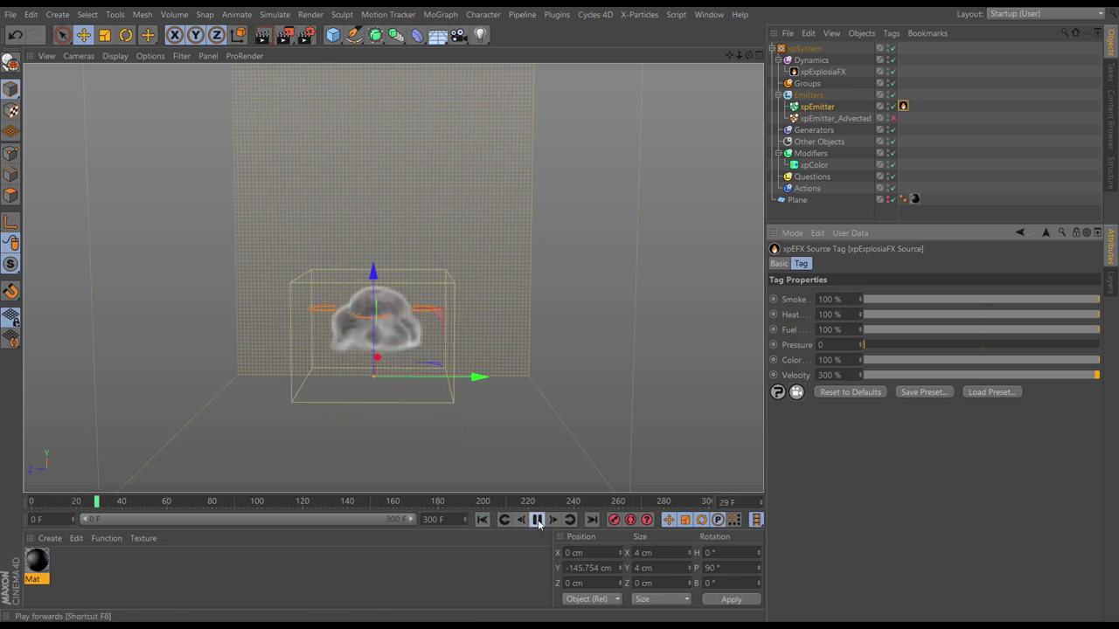
{"action": "scroll", "coordinate": [385, 317], "scroll_direction": "down", "scroll_amount": 3}
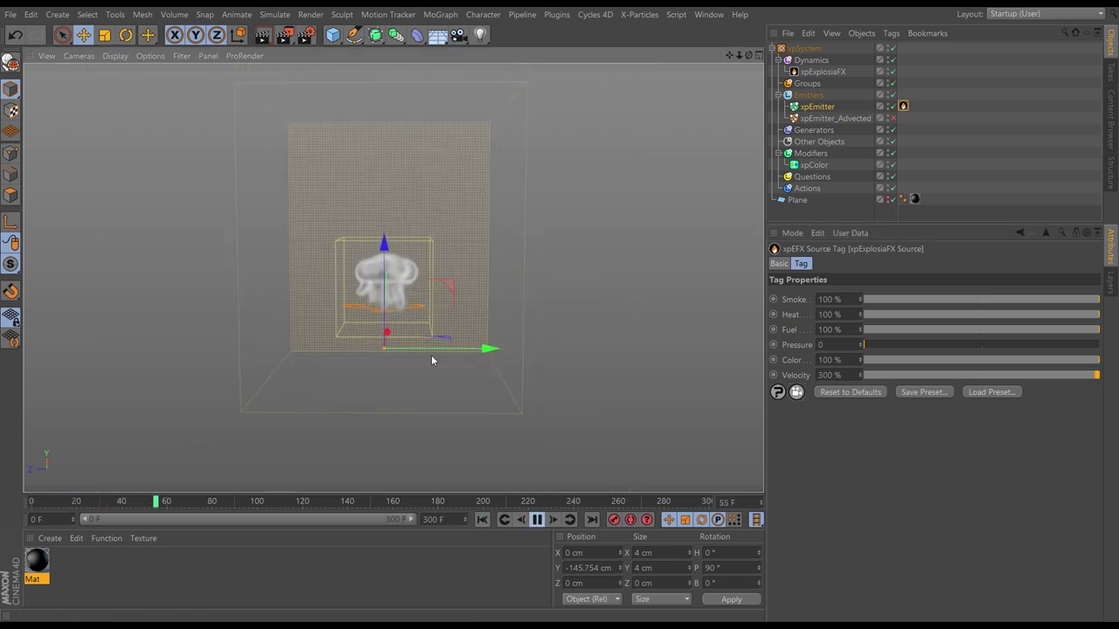
{"action": "left_click", "coordinate": [537, 519]}
{"action": "left_click", "coordinate": [481, 519]}
{"action": "left_click", "coordinate": [538, 521]}
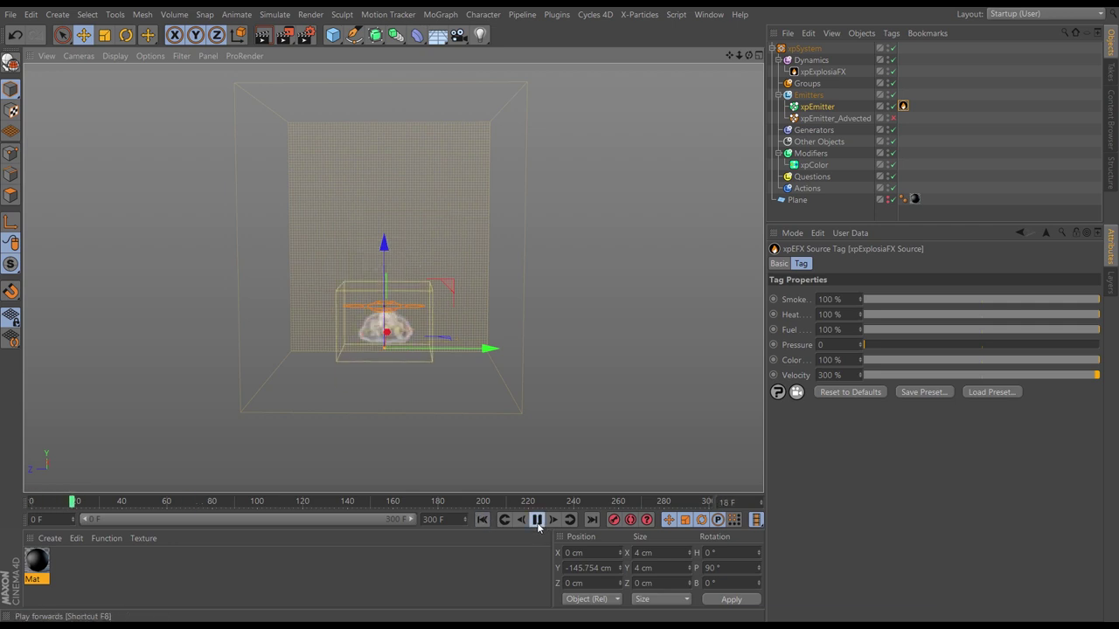
{"action": "left_click", "coordinate": [538, 521]}
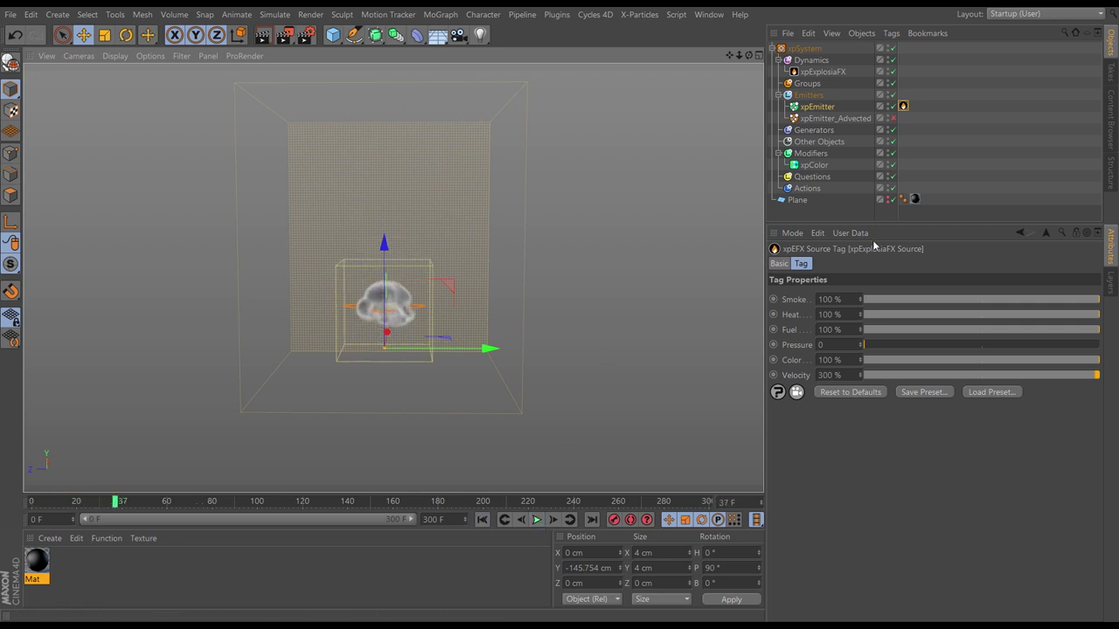
Step: Set xpExplosiaFX Voxel Size to 8 cm and replay, stopping at frame 65
{"action": "left_click", "coordinate": [825, 71]}
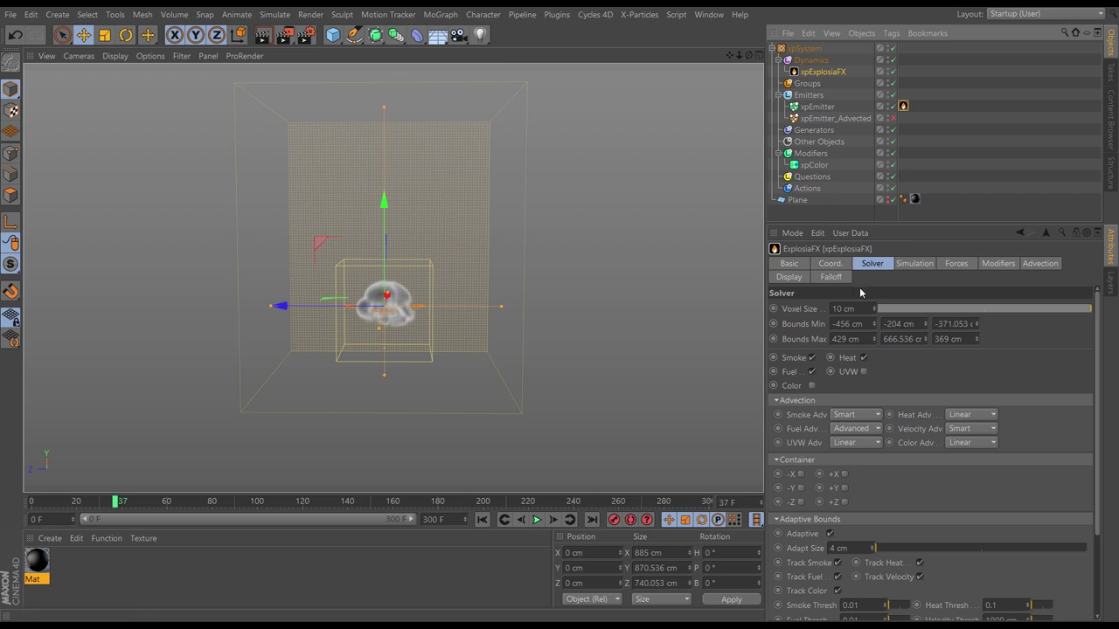
{"action": "left_click", "coordinate": [853, 309]}
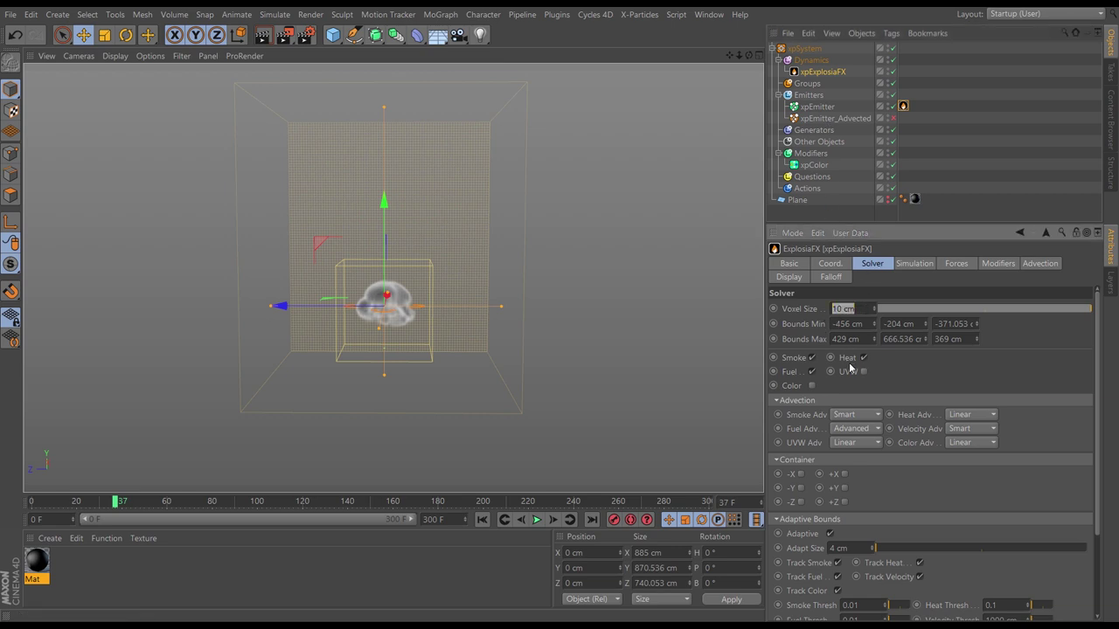
{"action": "type", "text": "8"}
{"action": "key", "text": "Return"}
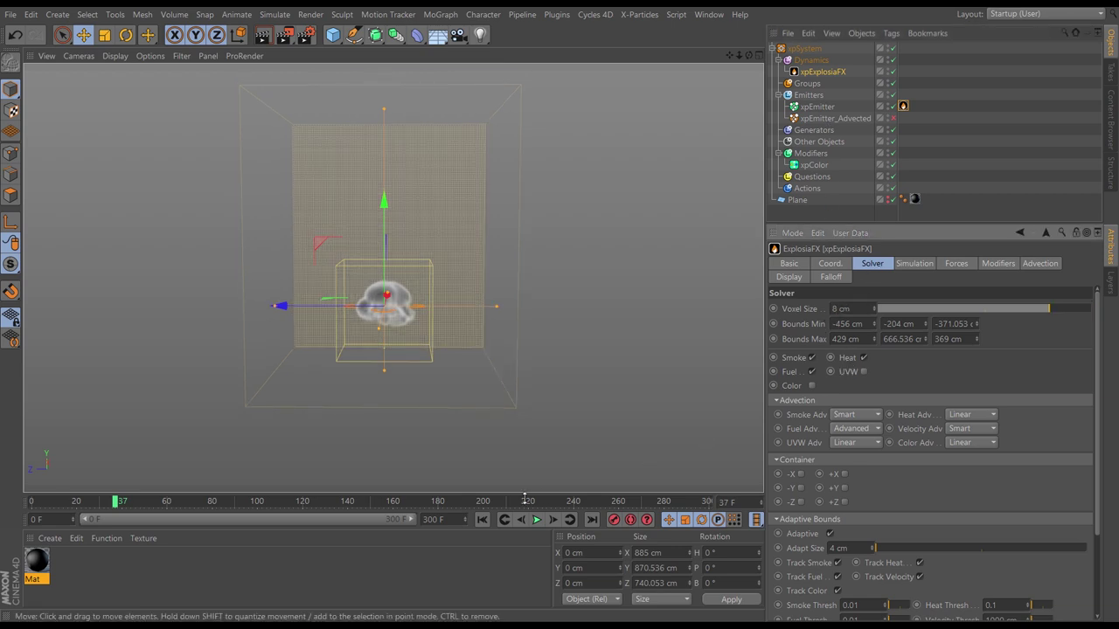
{"action": "left_click", "coordinate": [482, 520]}
{"action": "left_click", "coordinate": [537, 520]}
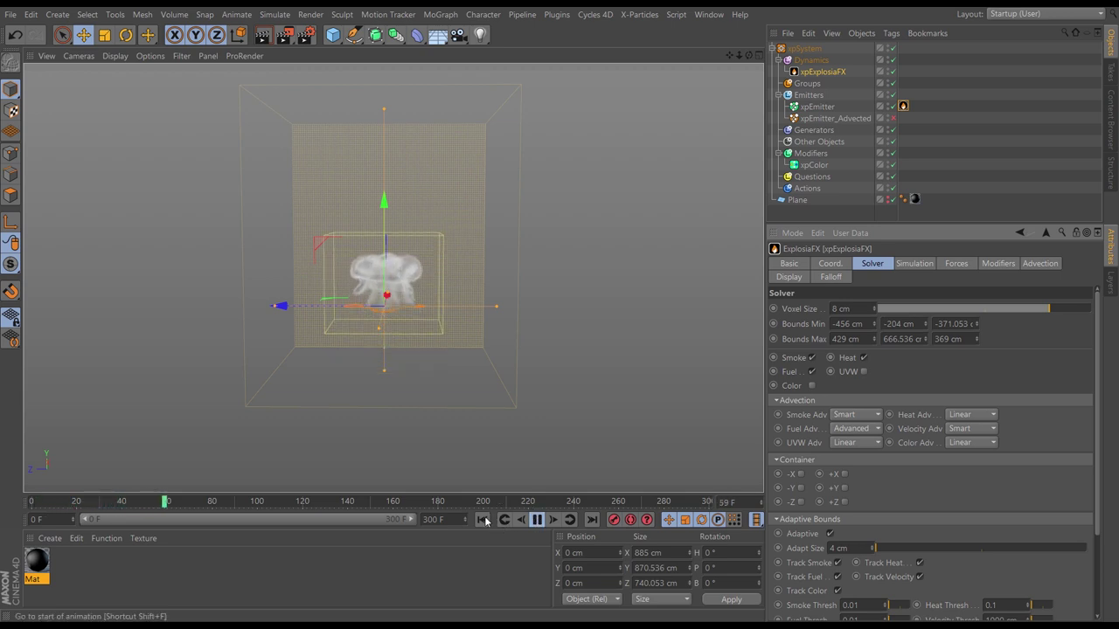
{"action": "left_click", "coordinate": [506, 521]}
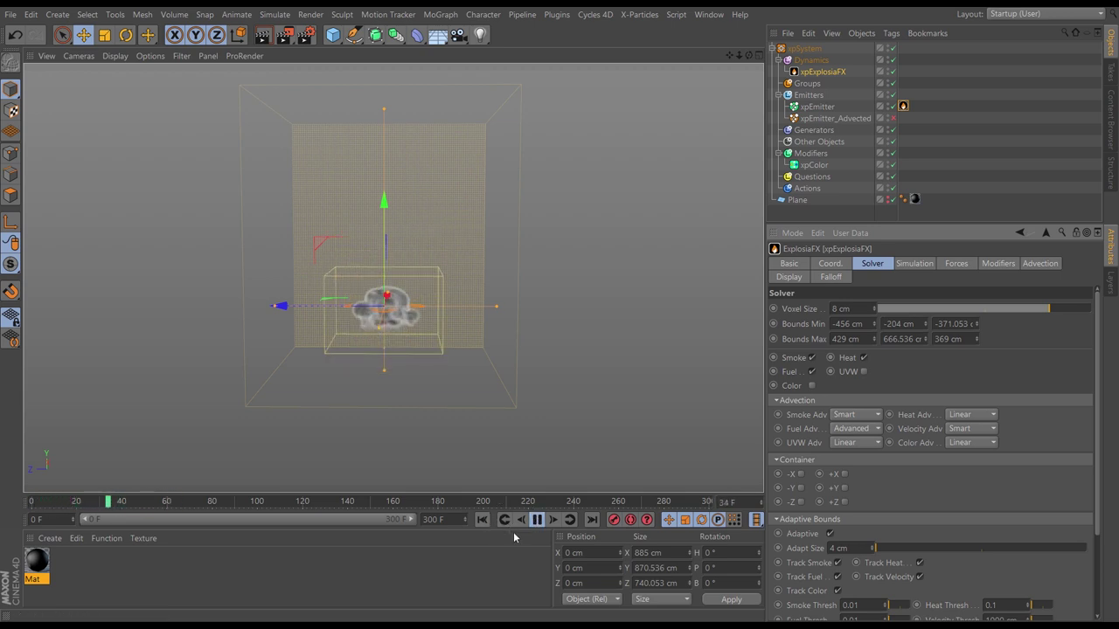
{"action": "left_click", "coordinate": [537, 519]}
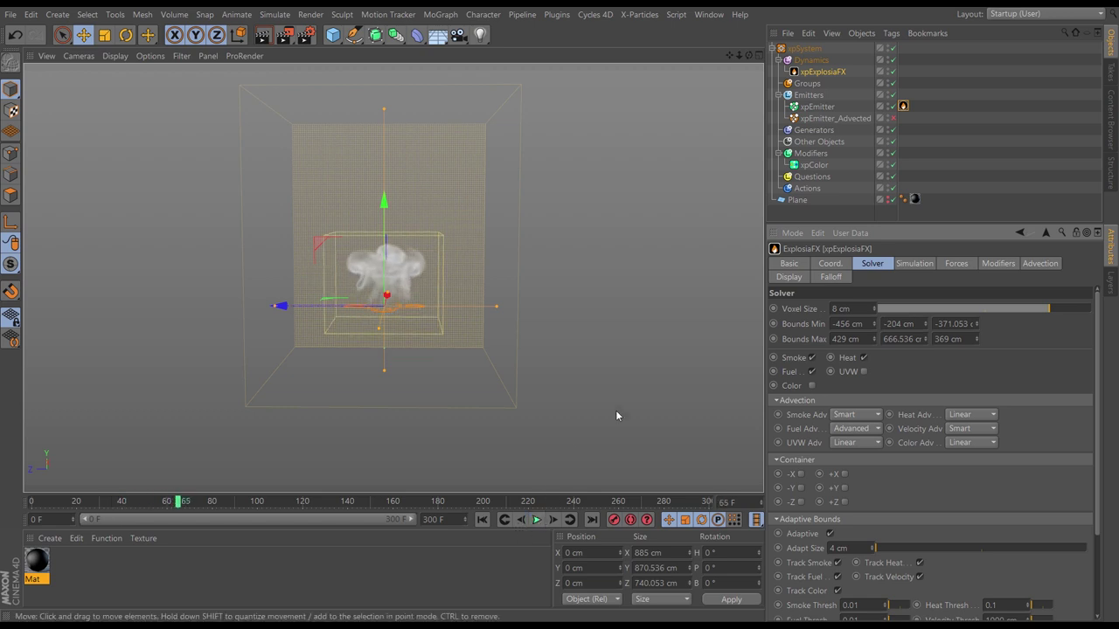
Step: Set xpEmitter Speed to 200 cm with 150 cm variation and replay to frame 44
{"action": "left_click", "coordinate": [817, 107]}
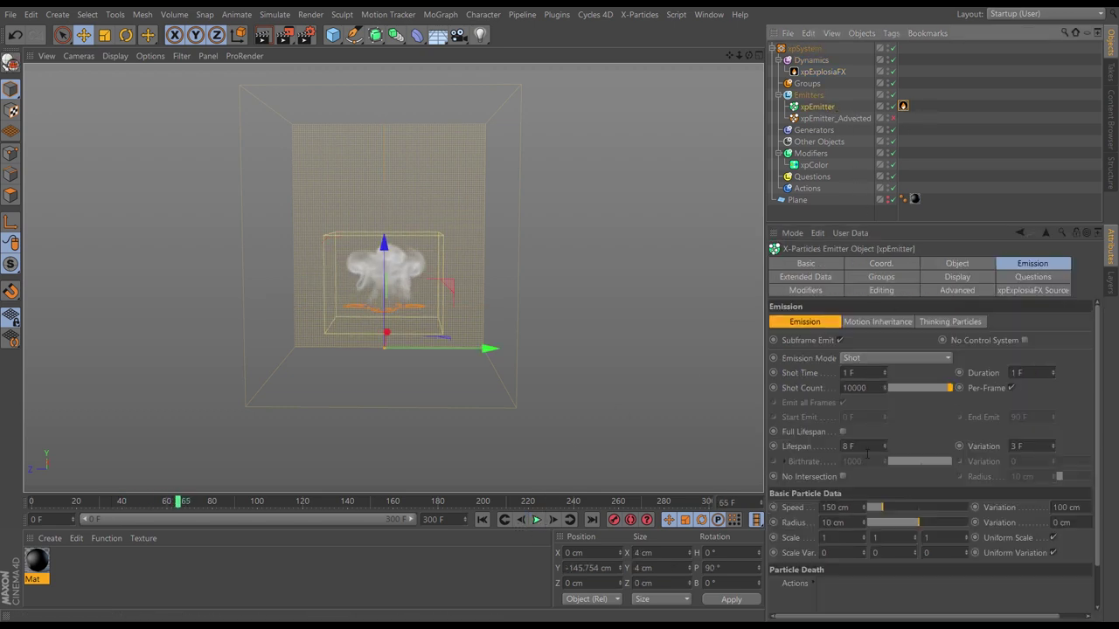
{"action": "double_click", "coordinate": [837, 507]}
{"action": "type", "text": "20"}
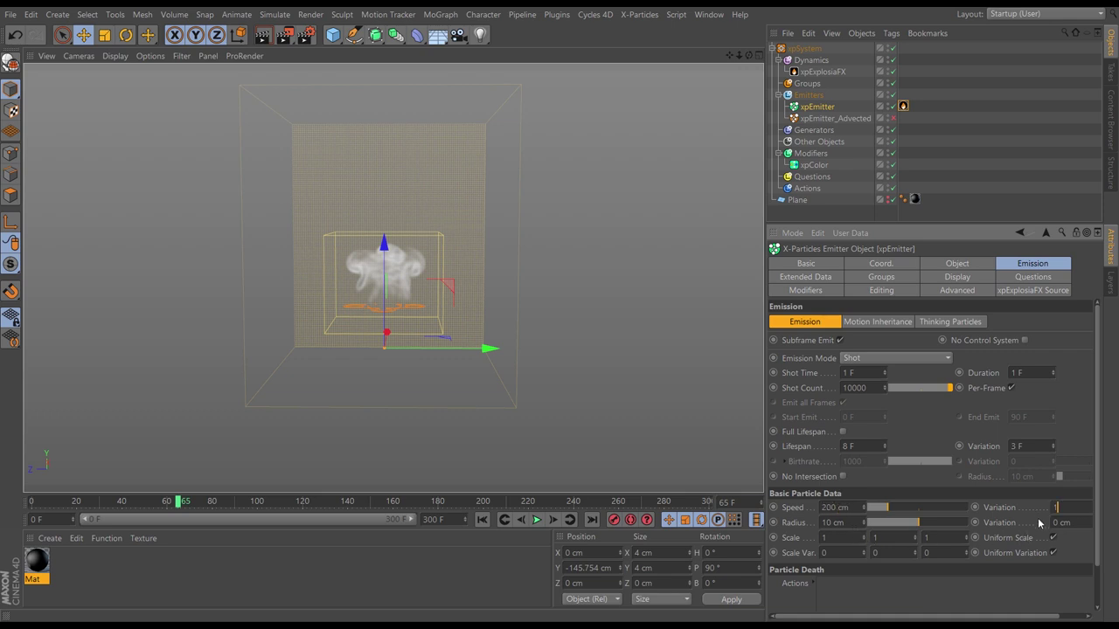
{"action": "left_click", "coordinate": [482, 520]}
{"action": "left_click", "coordinate": [536, 519]}
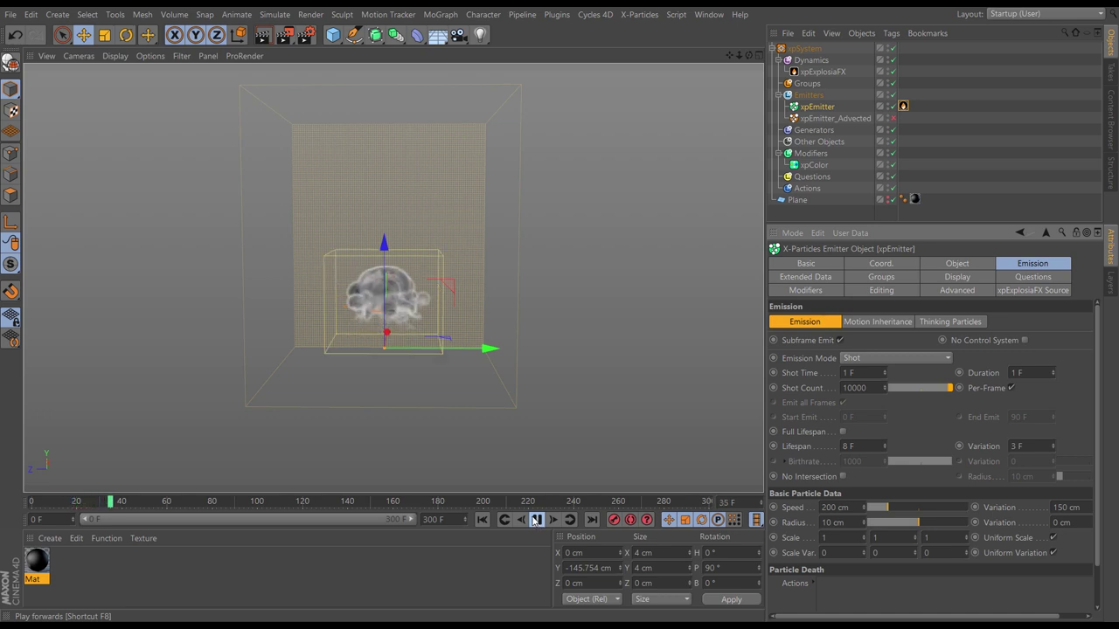
{"action": "left_click", "coordinate": [482, 520]}
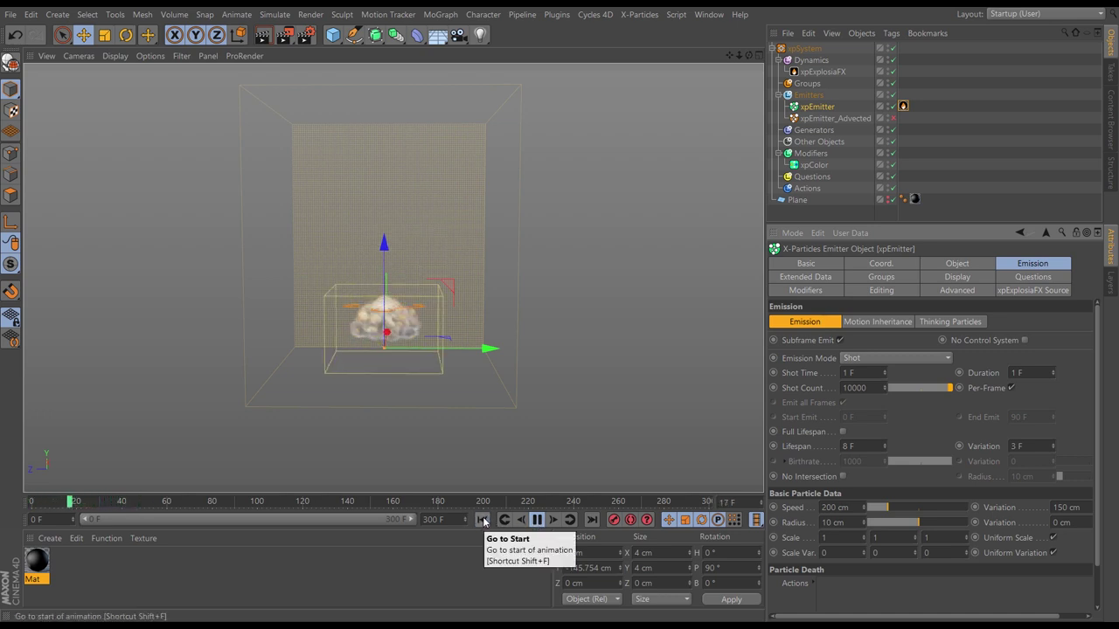
{"action": "left_click", "coordinate": [537, 519]}
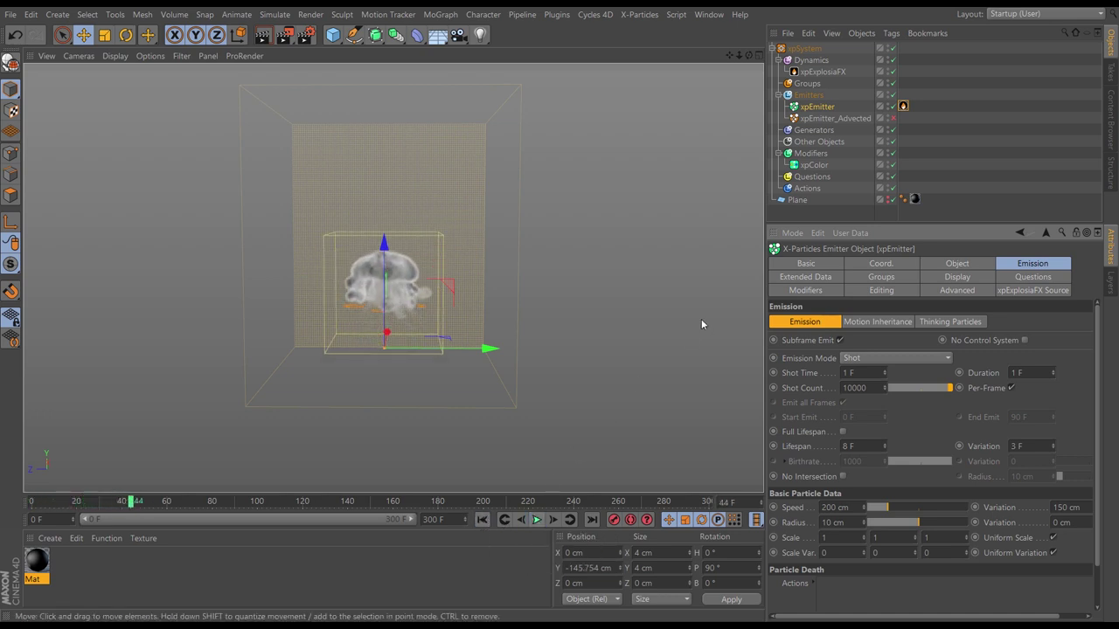
Step: Set the emitter's cone angle variation to 40° and replay the plume
{"action": "left_click", "coordinate": [935, 265]}
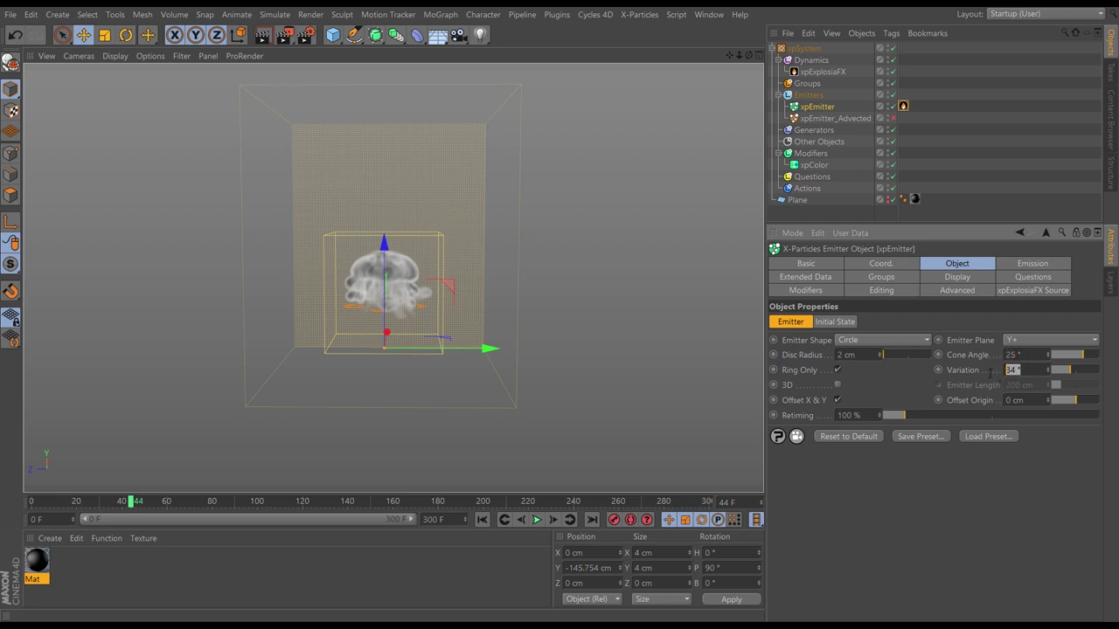
{"action": "type", "text": "0"}
{"action": "key", "text": "Return"}
{"action": "left_click", "coordinate": [482, 519]}
{"action": "left_click", "coordinate": [537, 519]}
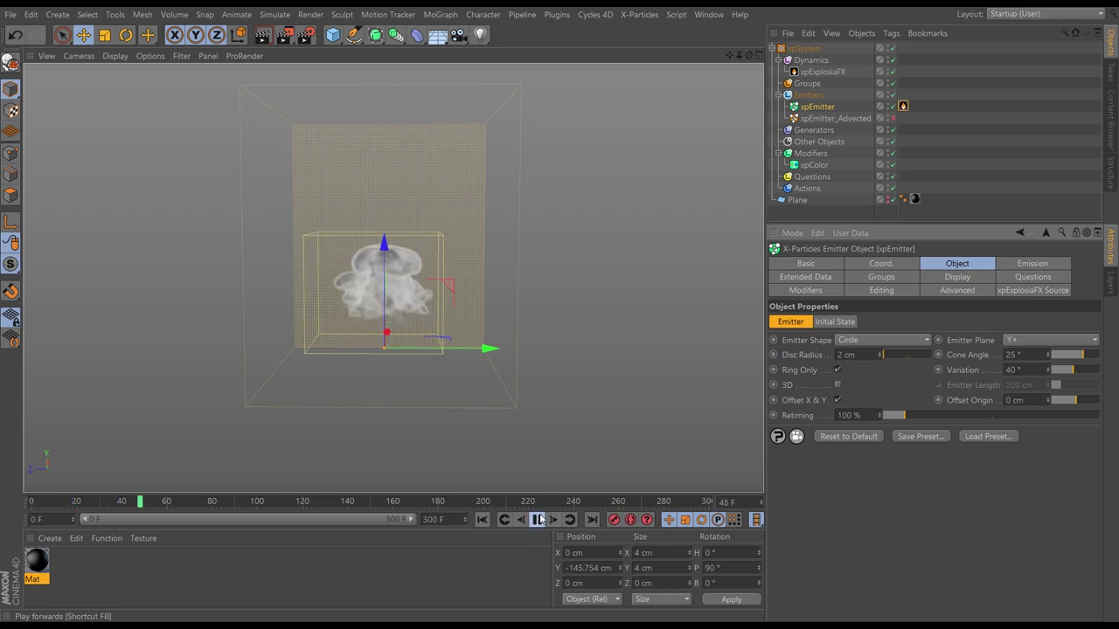
{"action": "left_click", "coordinate": [482, 519]}
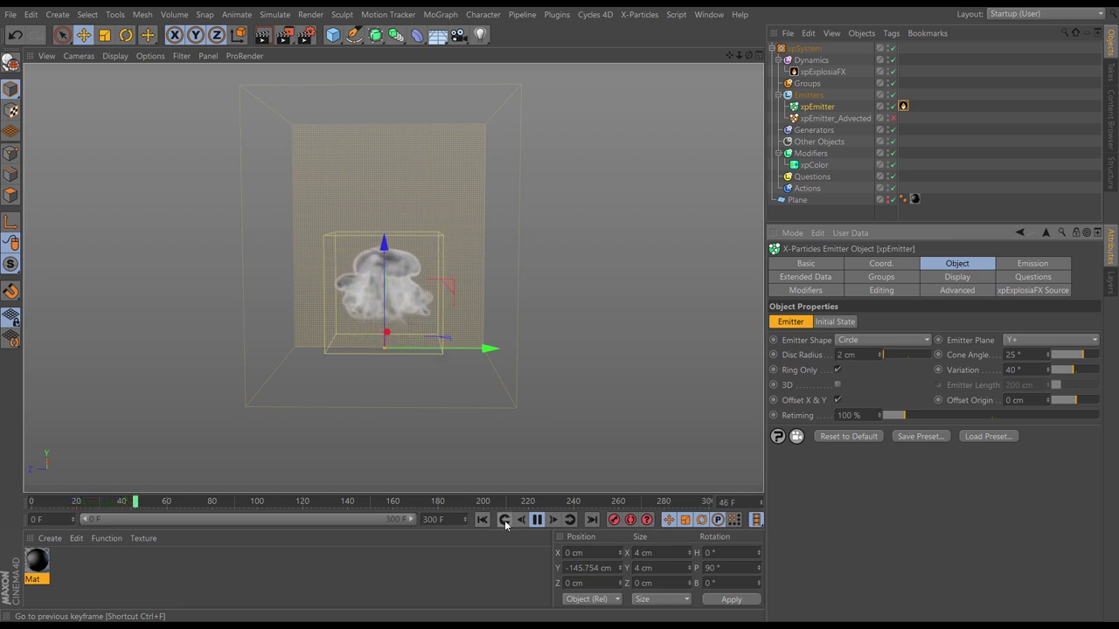
{"action": "left_click", "coordinate": [482, 519]}
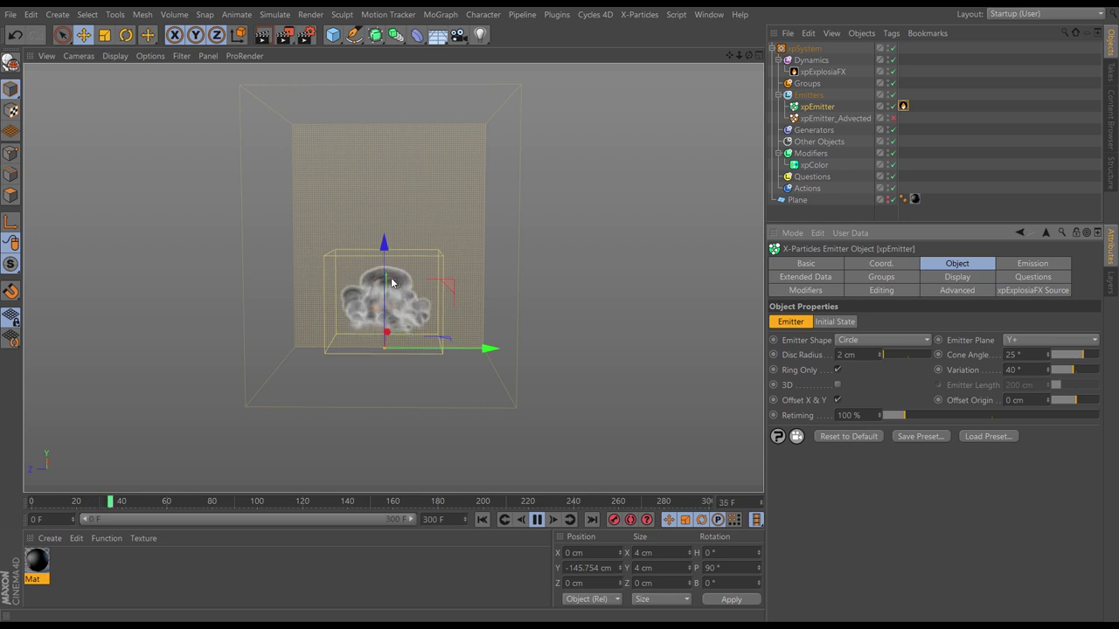
{"action": "key", "text": "F8"}
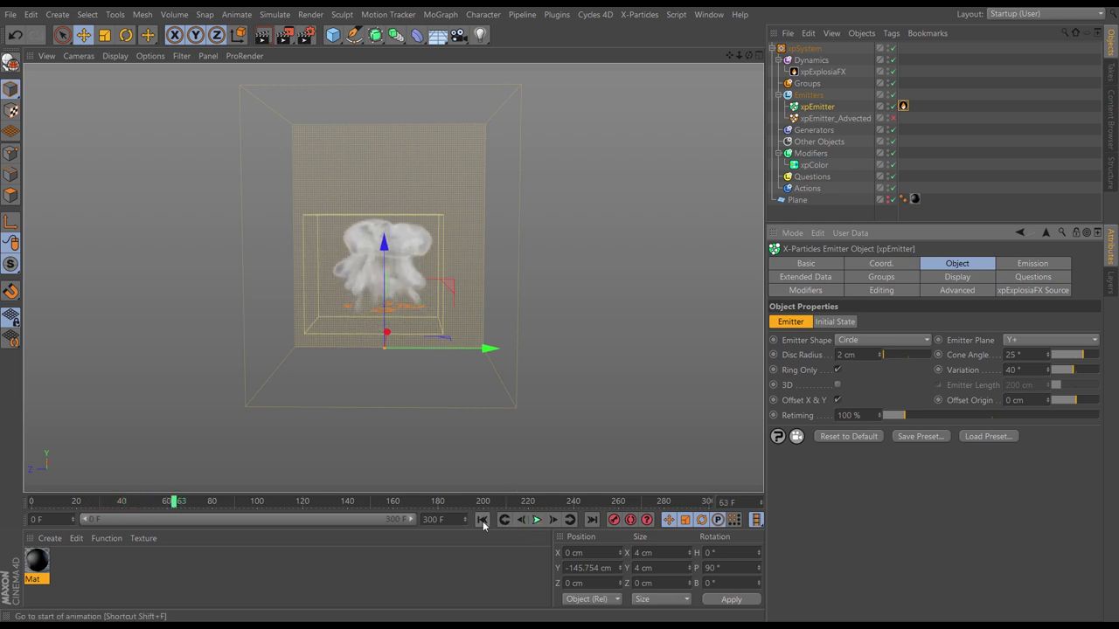
{"action": "left_click", "coordinate": [482, 520]}
{"action": "left_click_drag", "start_coordinate": [400, 329], "coordinate": [425, 343], "text": "alt"}
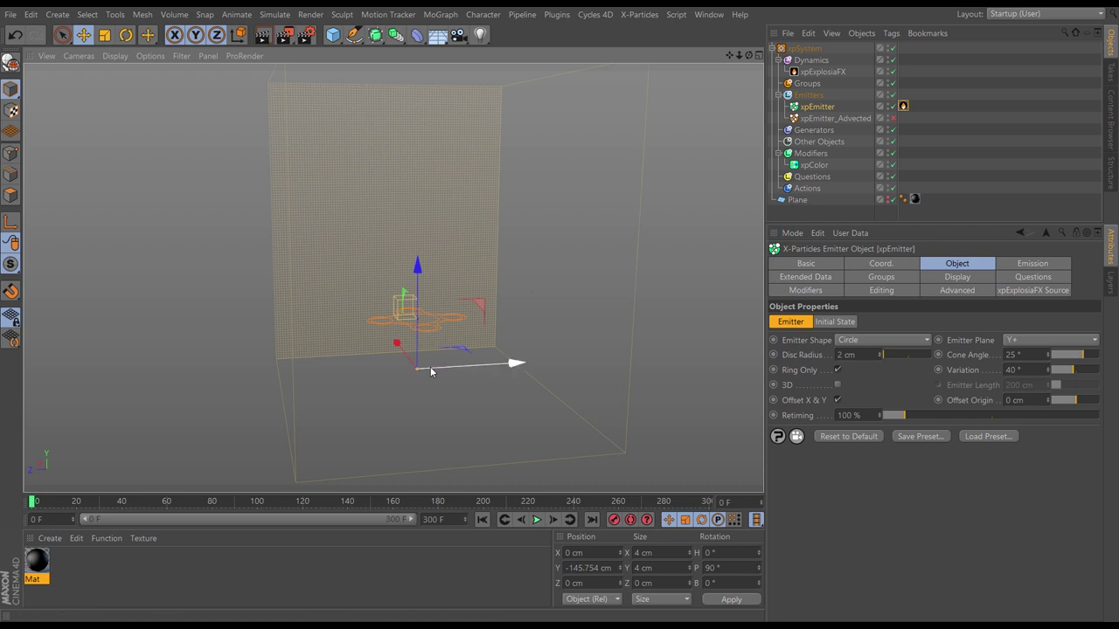
Step: Tilt the emitter forward about ten degrees and play the simulation
{"action": "key", "text": "r"}
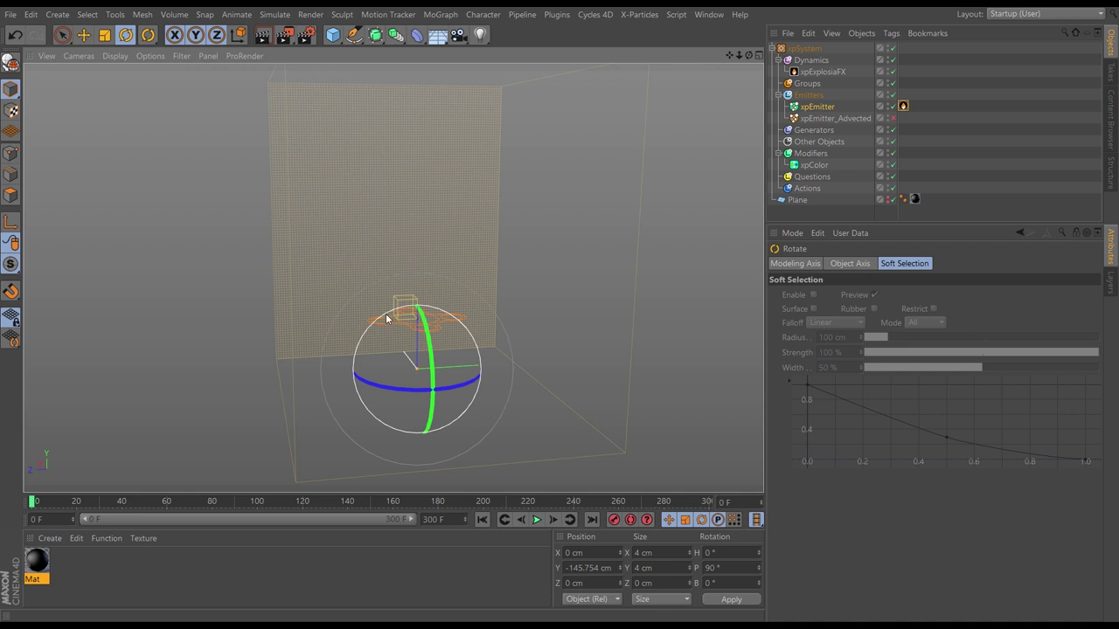
{"action": "left_click_drag", "start_coordinate": [383, 313], "coordinate": [381, 329]}
{"action": "key", "text": "e"}
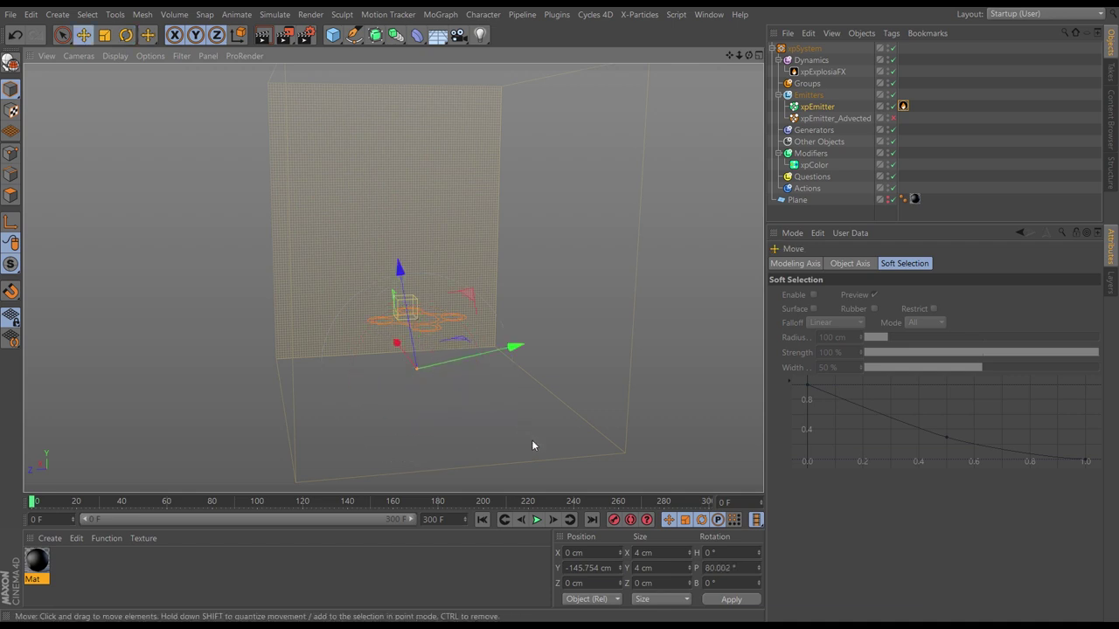
{"action": "key", "text": "w"}
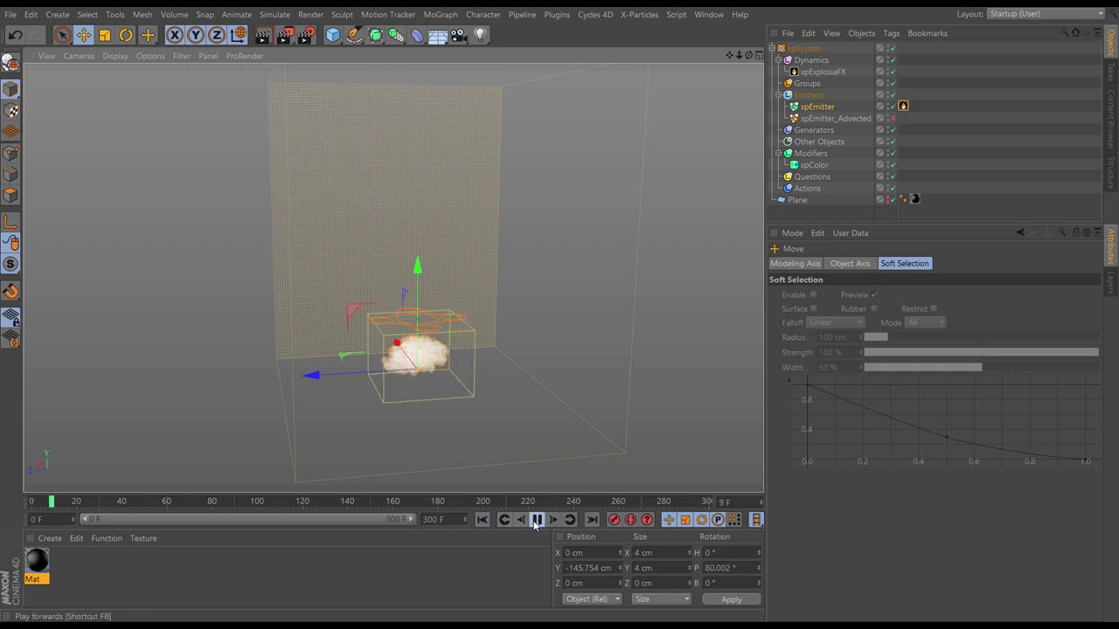
{"action": "left_click", "coordinate": [537, 521]}
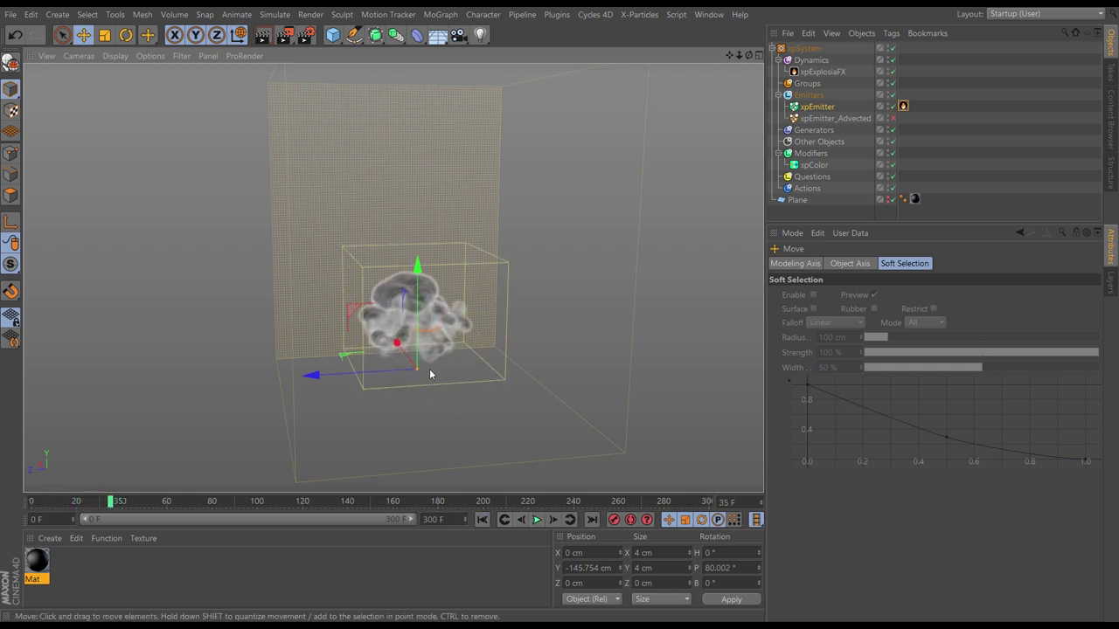
Step: Re-tilt the emitter to P 70.725°, replay, then add copy xpEmitter.1 at Z -16.518 cm
{"action": "key", "text": "r"}
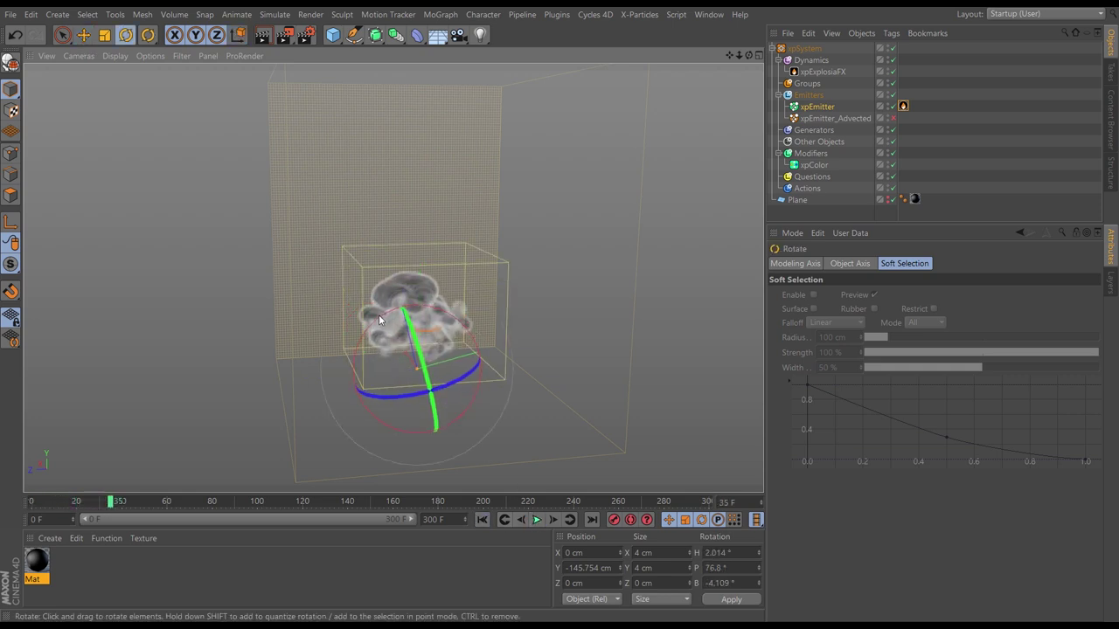
{"action": "left_click_drag", "start_coordinate": [378, 315], "coordinate": [393, 330]}
{"action": "left_click", "coordinate": [482, 520]}
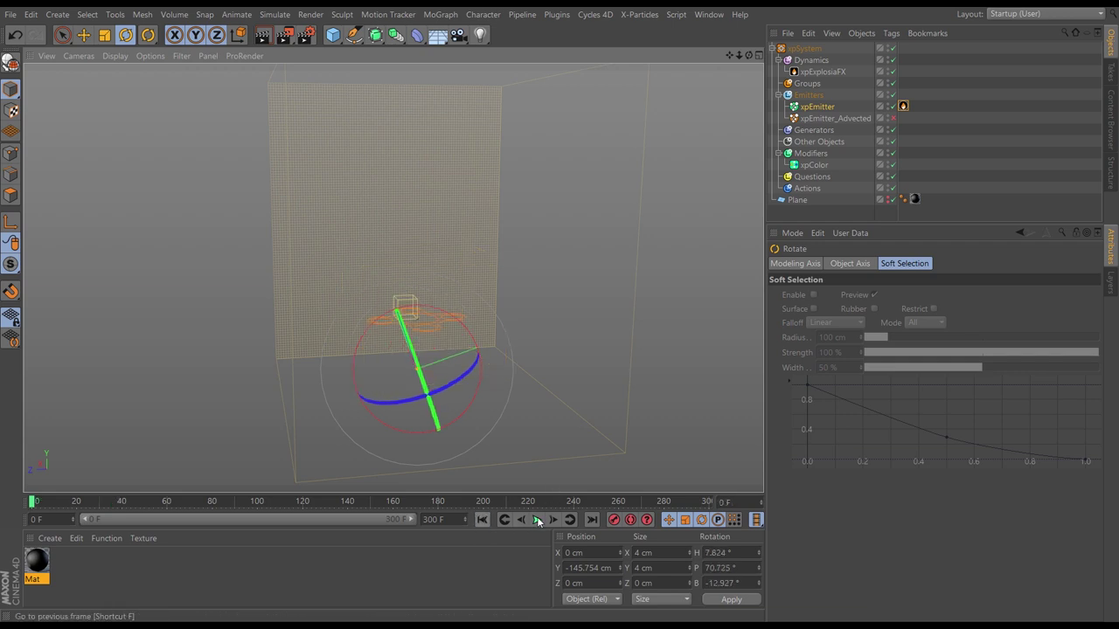
{"action": "left_click", "coordinate": [537, 520]}
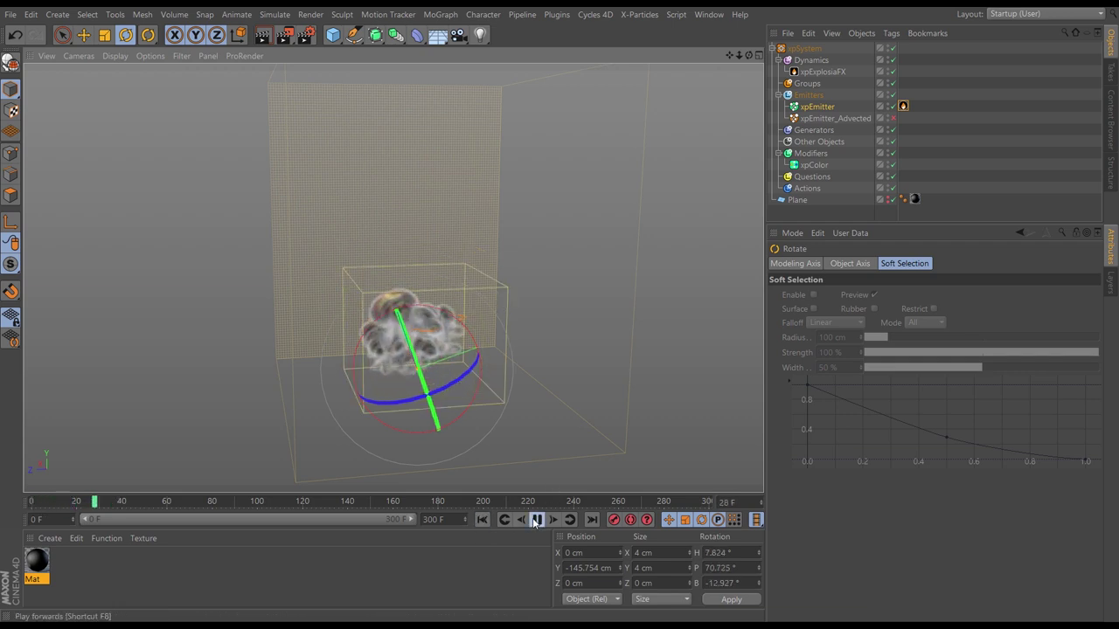
{"action": "left_click", "coordinate": [536, 520]}
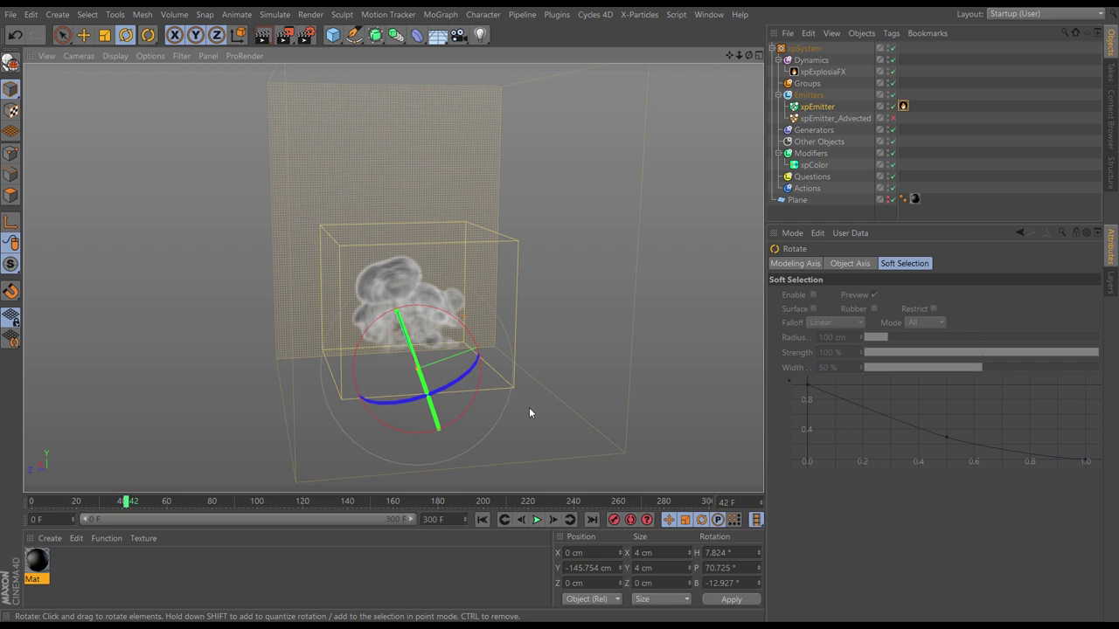
{"action": "key", "text": "e"}
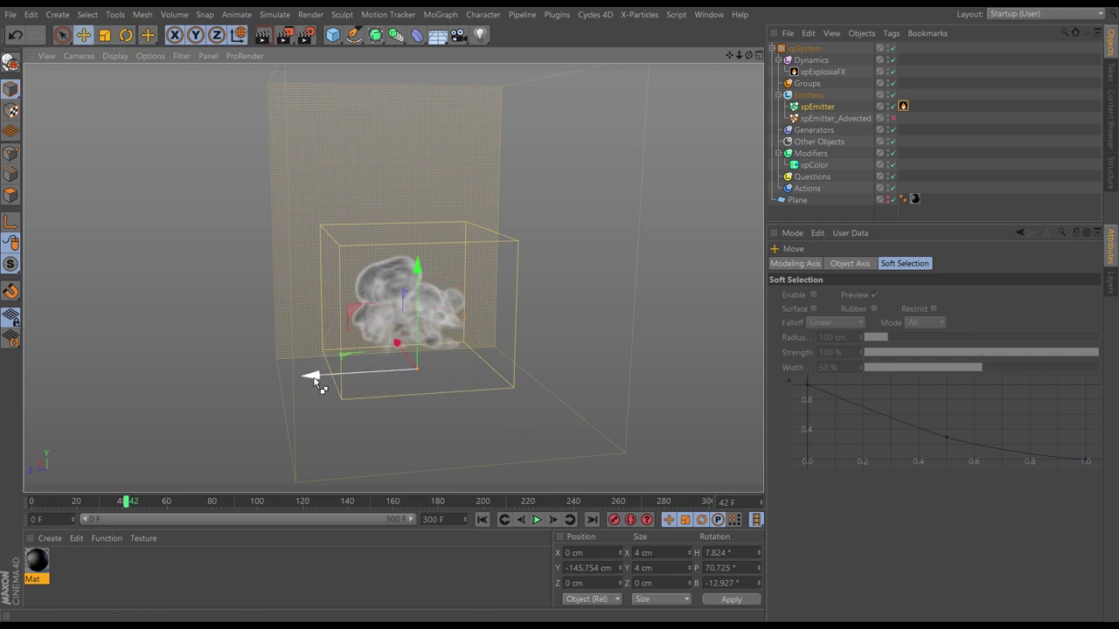
{"action": "left_click_drag", "start_coordinate": [317, 381], "coordinate": [325, 385]}
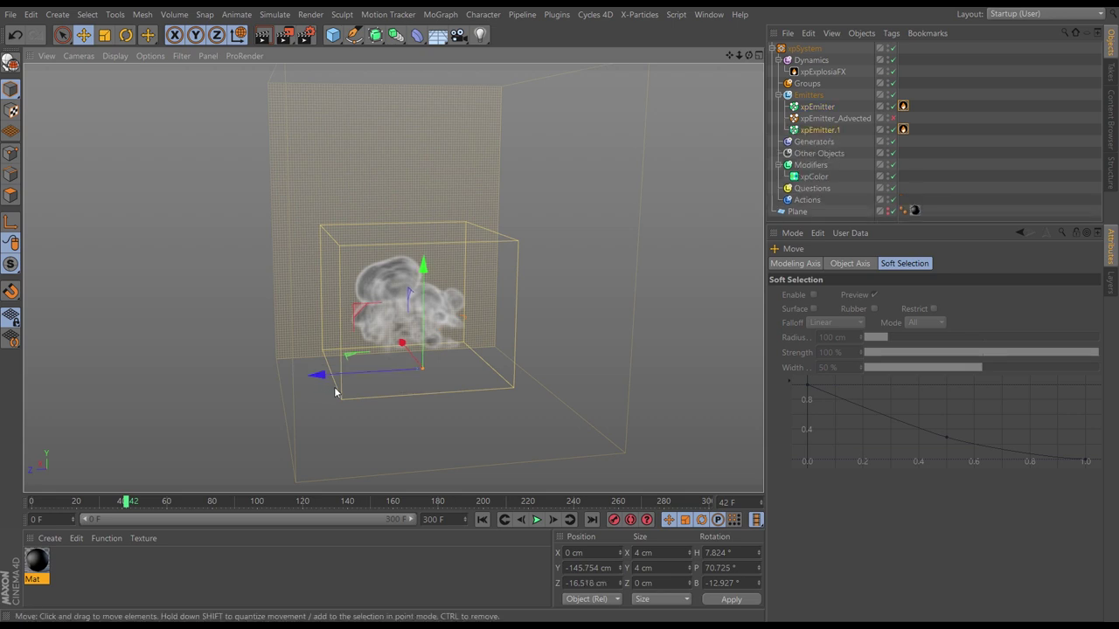
Step: Rotate the emitters to H -130.284°, P 75.069°, B 158.046° and collapse xpSystem
{"action": "key", "text": "r"}
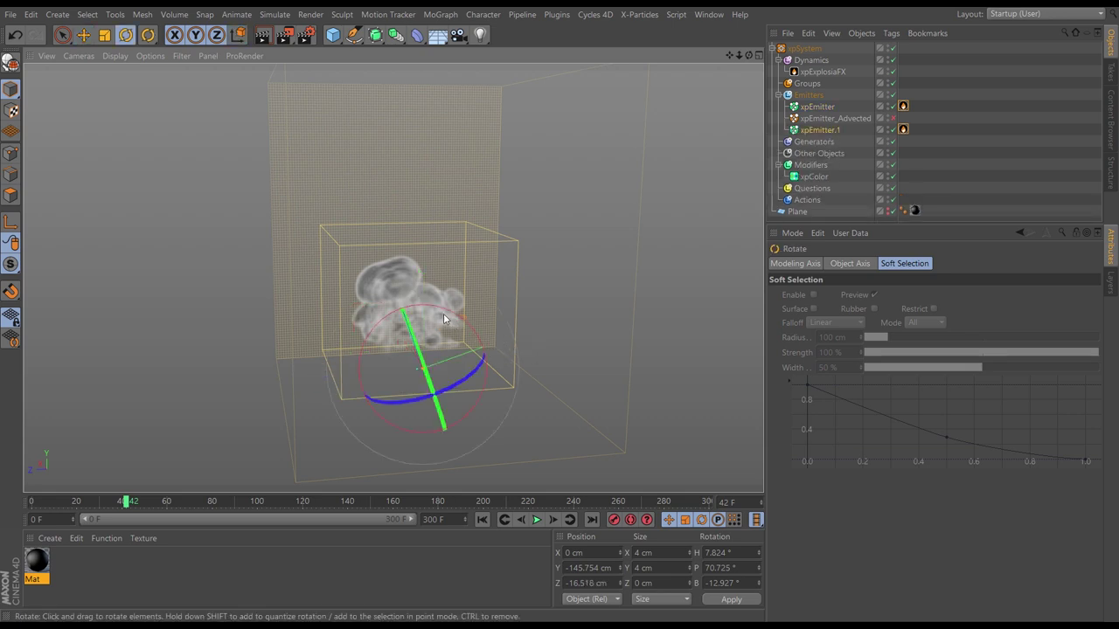
{"action": "left_click_drag", "start_coordinate": [444, 320], "coordinate": [419, 322]}
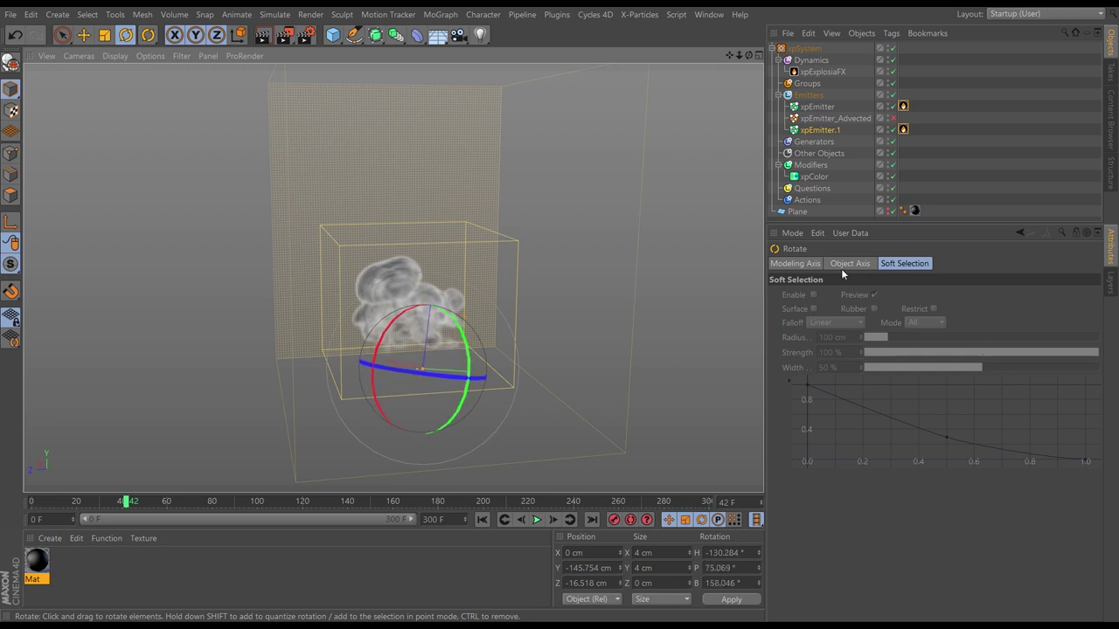
{"action": "left_click", "coordinate": [771, 48]}
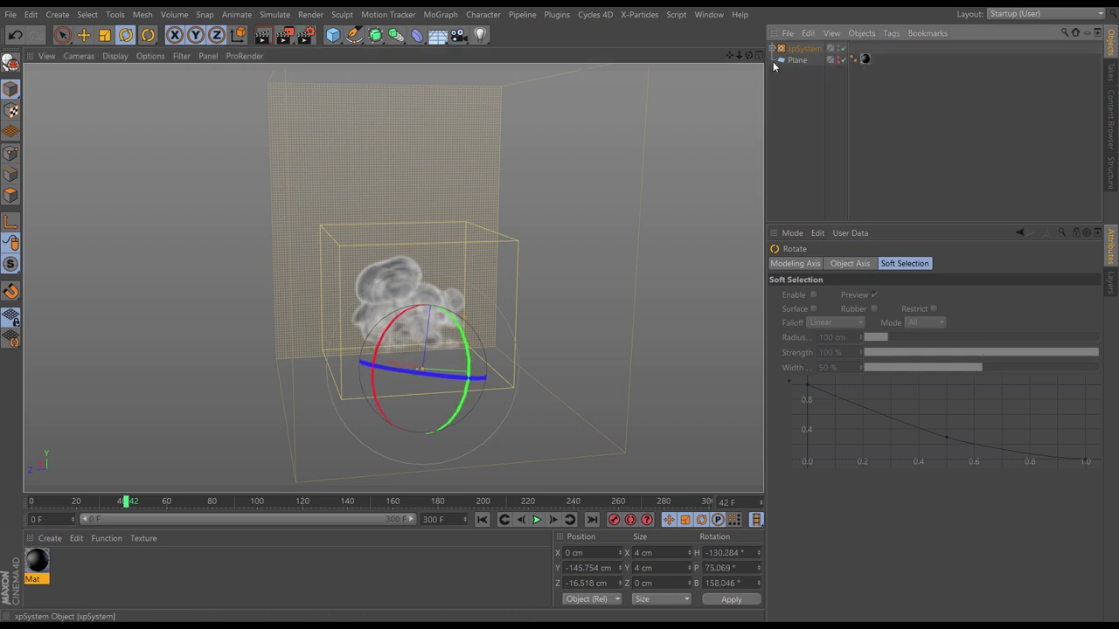
{"action": "left_click", "coordinate": [808, 145]}
Step: Replay the two-emitter smoke plume while orbiting around it, then rewind to frame 0
{"action": "left_click", "coordinate": [481, 519]}
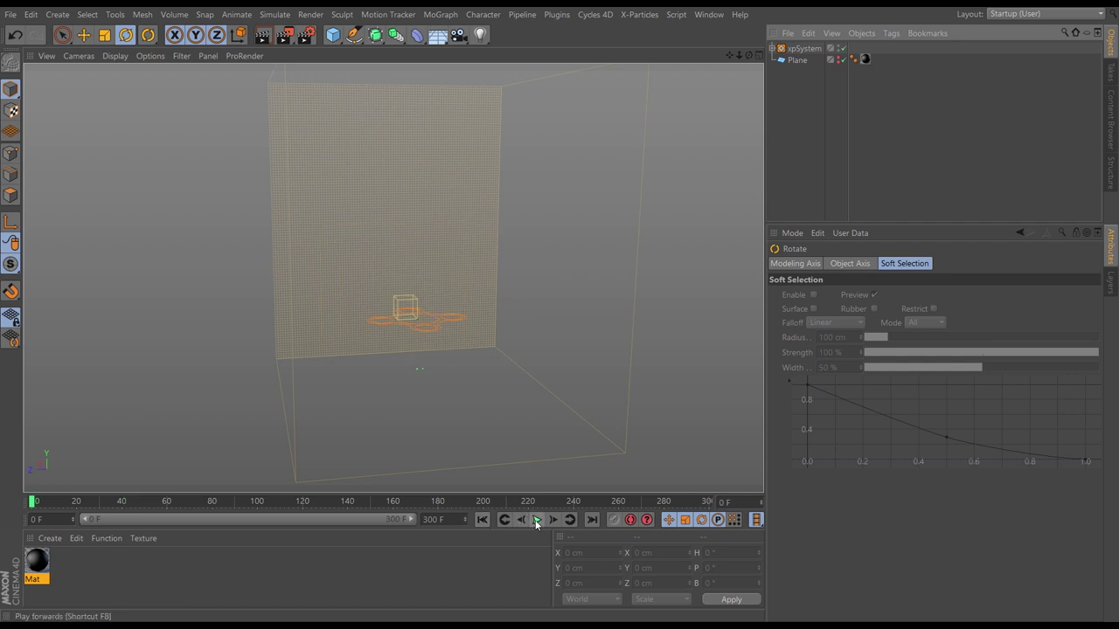
{"action": "left_click", "coordinate": [537, 519]}
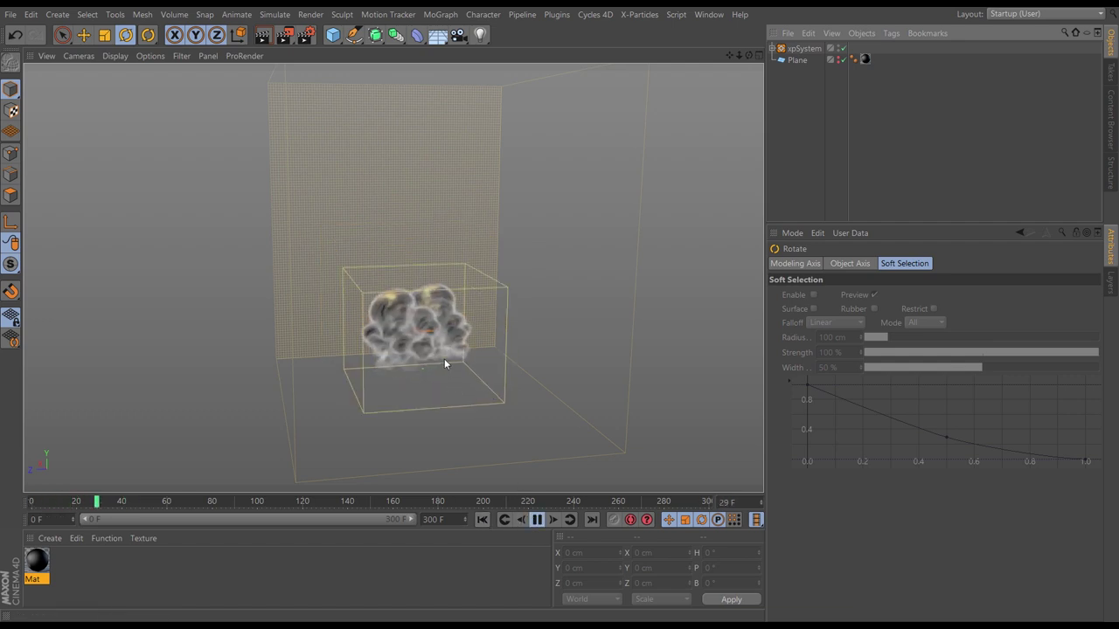
{"action": "left_click_drag", "start_coordinate": [429, 326], "coordinate": [431, 381], "text": "alt"}
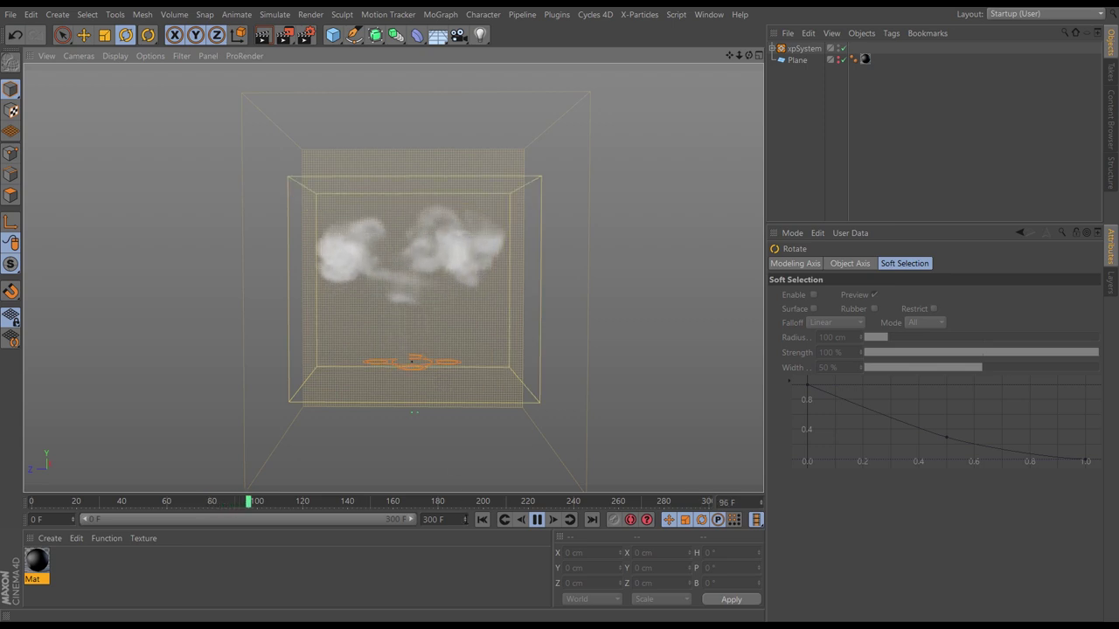
{"action": "left_click", "coordinate": [483, 520]}
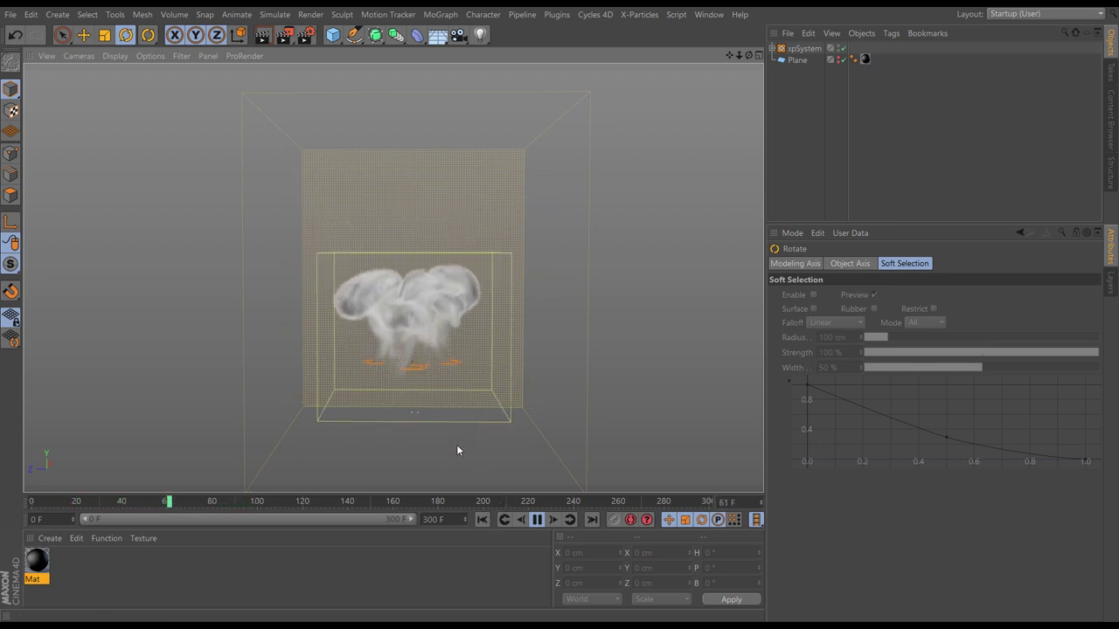
{"action": "left_click", "coordinate": [483, 520]}
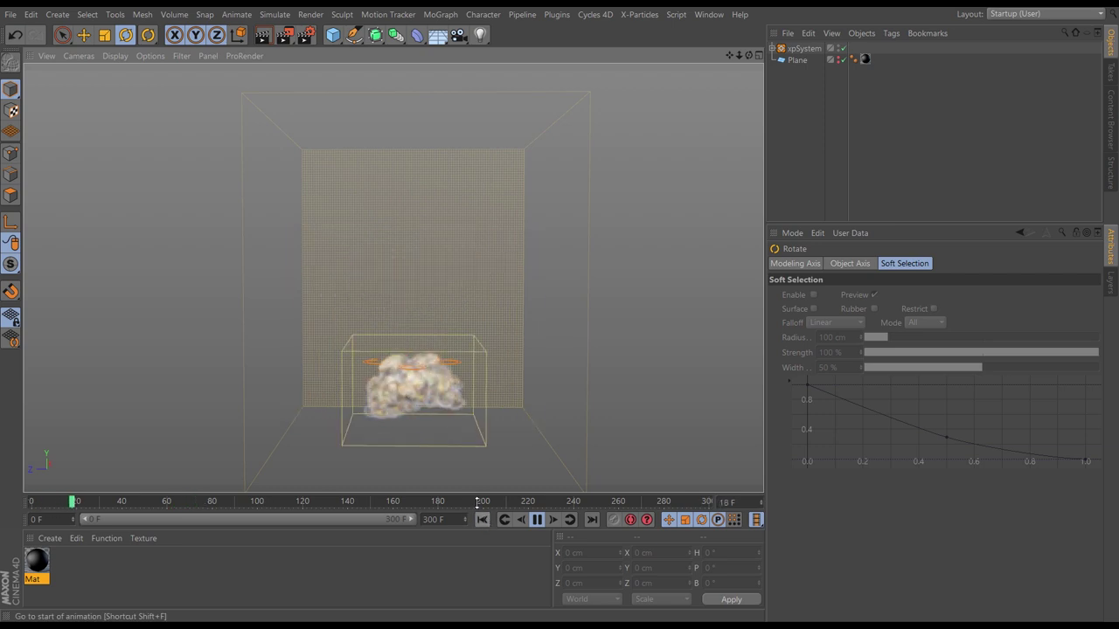
{"action": "left_click_drag", "start_coordinate": [488, 396], "coordinate": [625, 280], "text": "alt"}
{"action": "left_click", "coordinate": [537, 521]}
{"action": "left_click", "coordinate": [483, 520]}
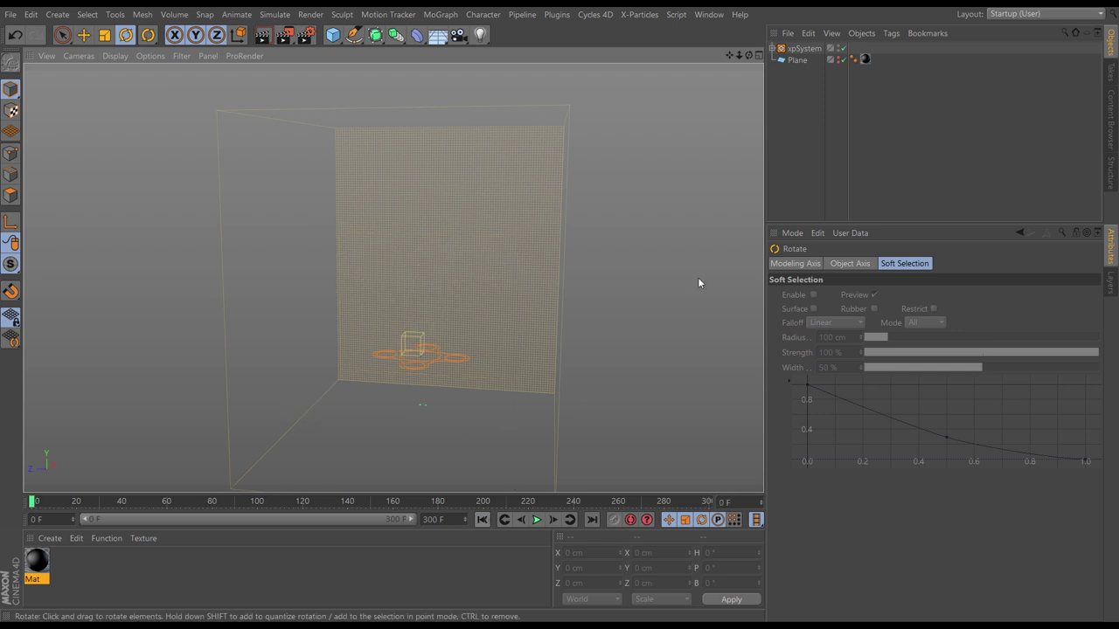
{"action": "left_click", "coordinate": [773, 48]}
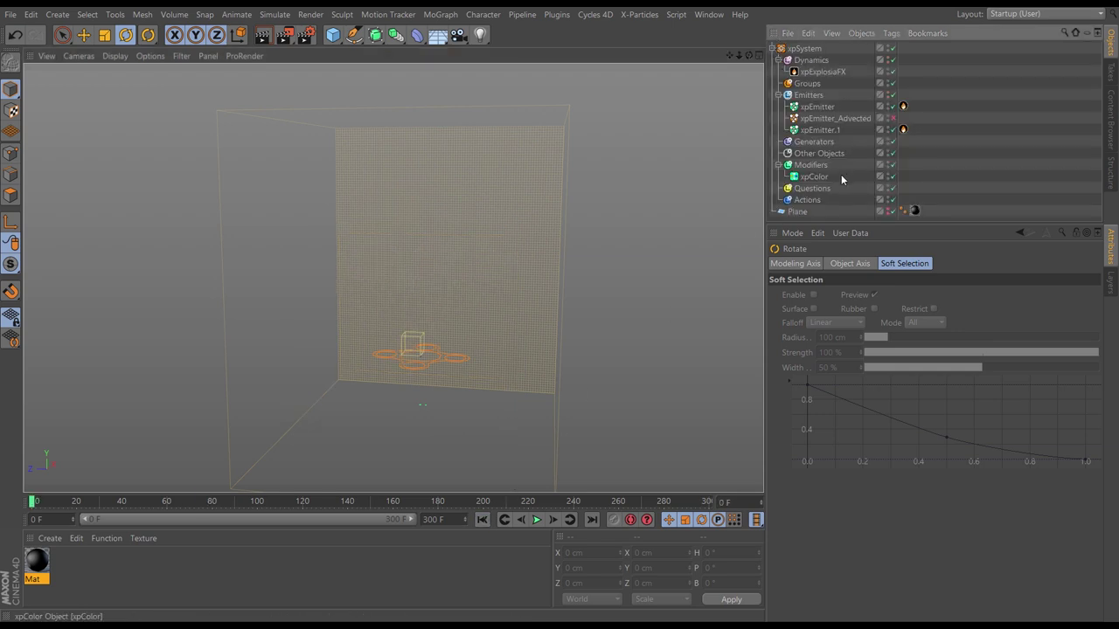
Step: Select both xpEmitter and xpEmitter.1 and show their physical data settings
{"action": "left_click", "coordinate": [820, 108]}
{"action": "left_click", "coordinate": [820, 130], "text": "ctrl"}
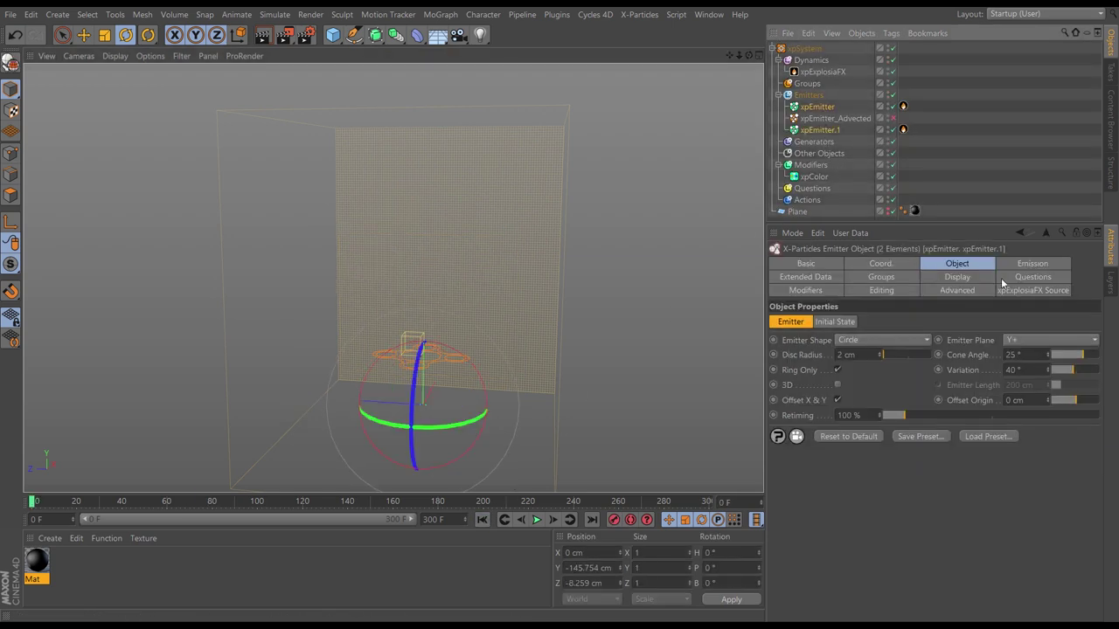
{"action": "left_click", "coordinate": [802, 276]}
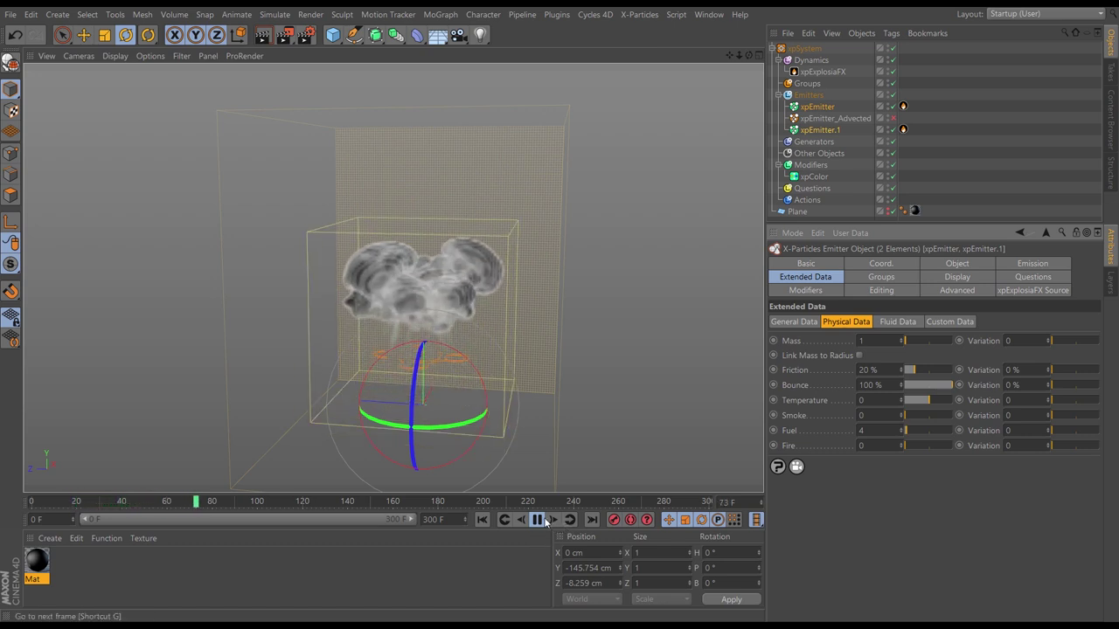
Step: Replay the plume twice, stopping at frame 67, and bring up the emitters' Emission settings
{"action": "left_click", "coordinate": [481, 519]}
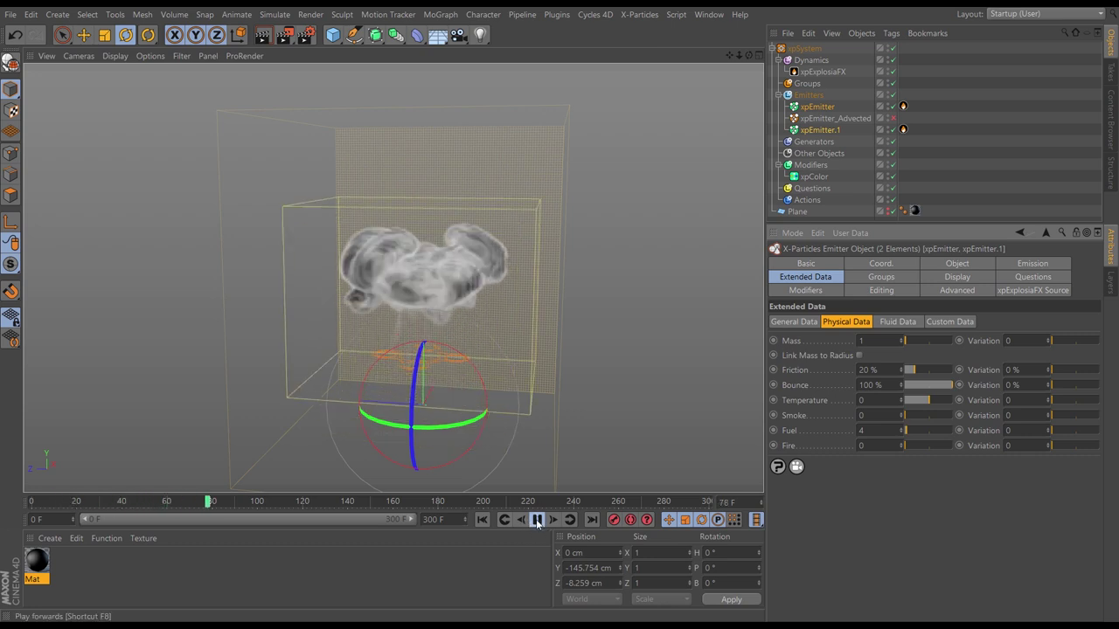
{"action": "left_click", "coordinate": [537, 520]}
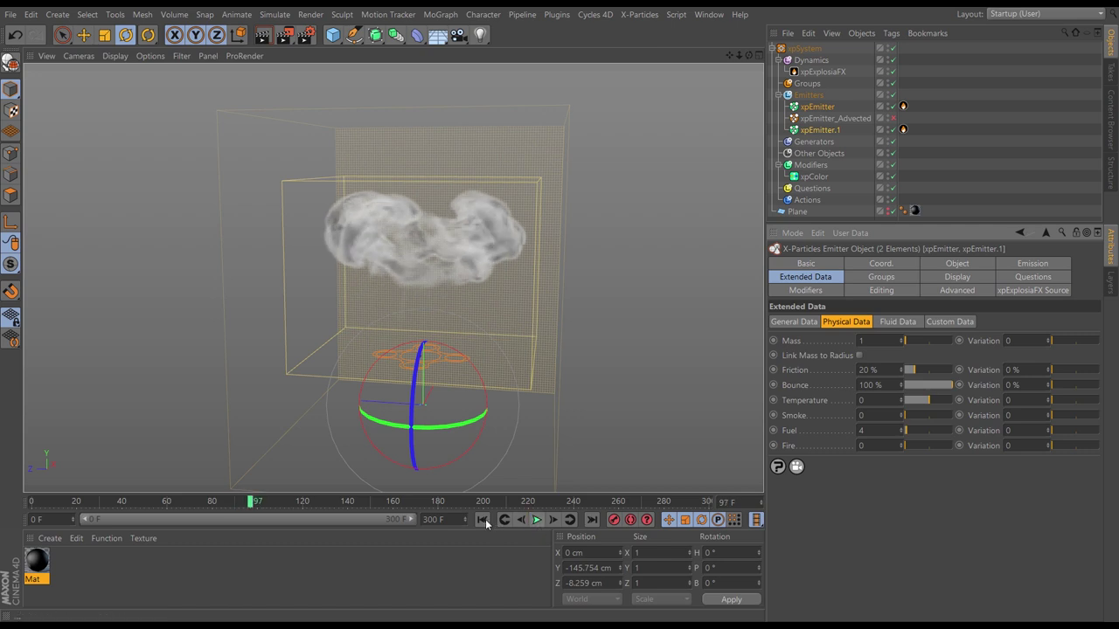
{"action": "left_click", "coordinate": [484, 521]}
{"action": "left_click", "coordinate": [537, 520]}
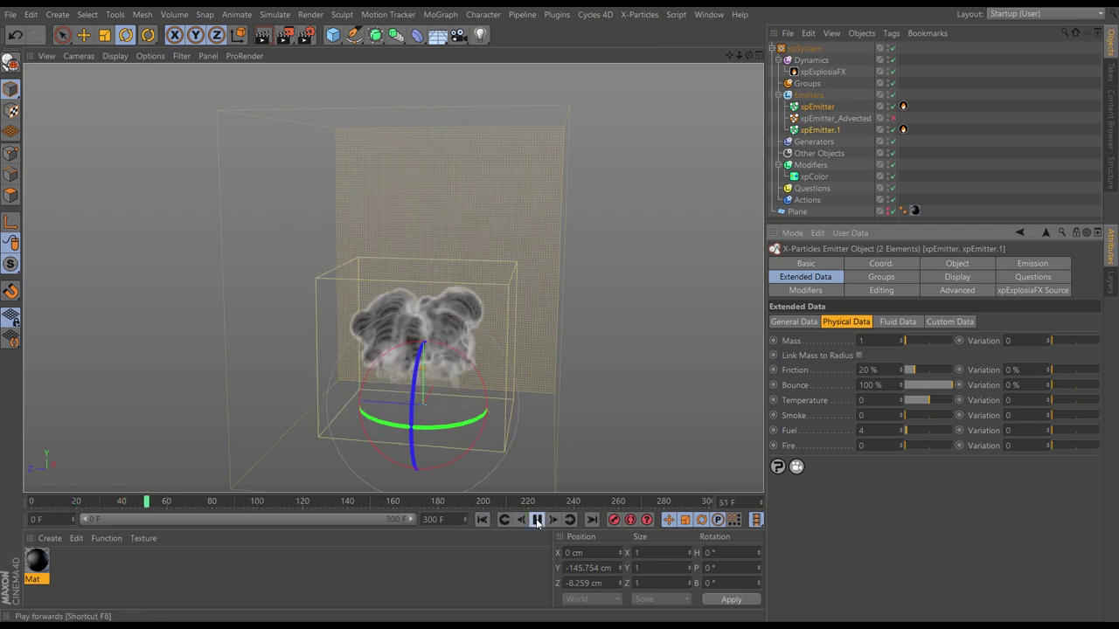
{"action": "left_click", "coordinate": [537, 520]}
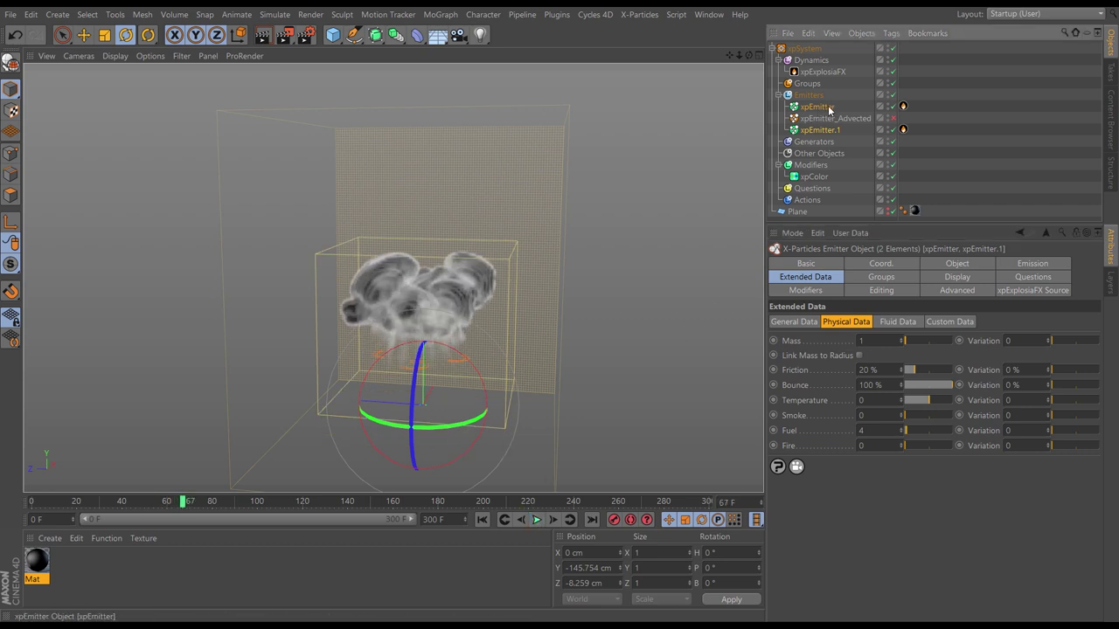
{"action": "left_click", "coordinate": [1028, 264]}
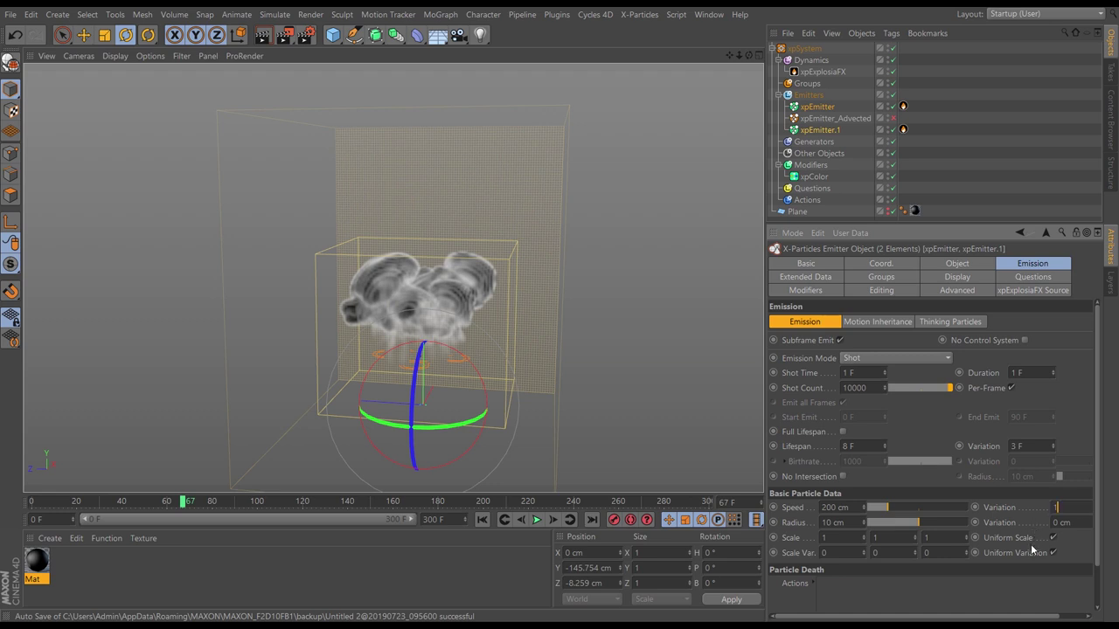
Step: Replay the plume with 190 cm speed variation, then stop and return to frame 0
{"action": "left_click", "coordinate": [504, 519]}
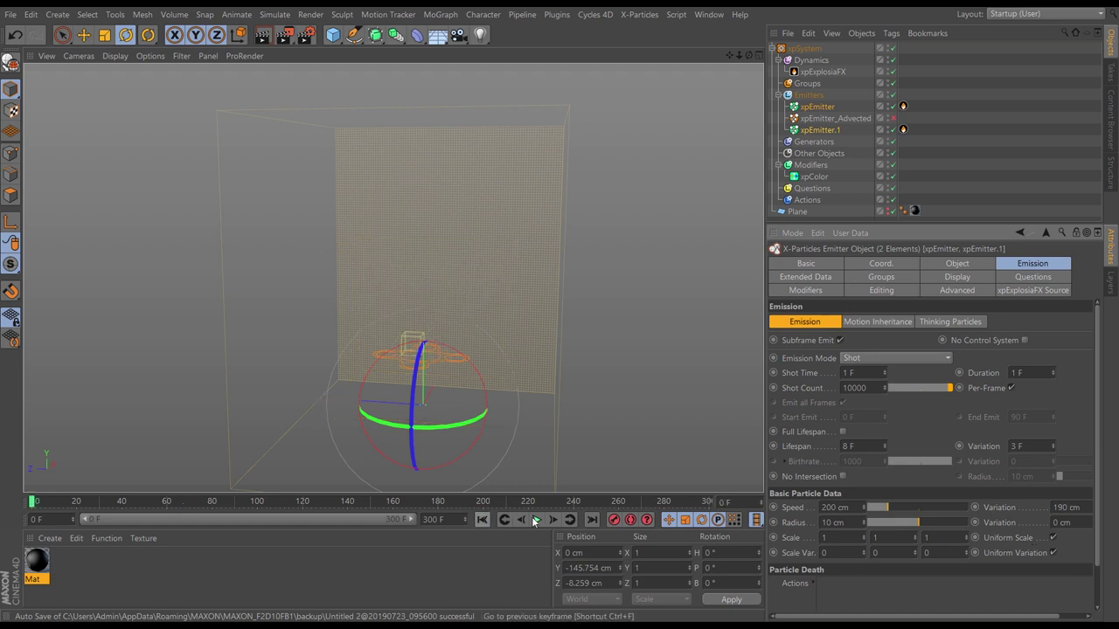
{"action": "left_click", "coordinate": [536, 519]}
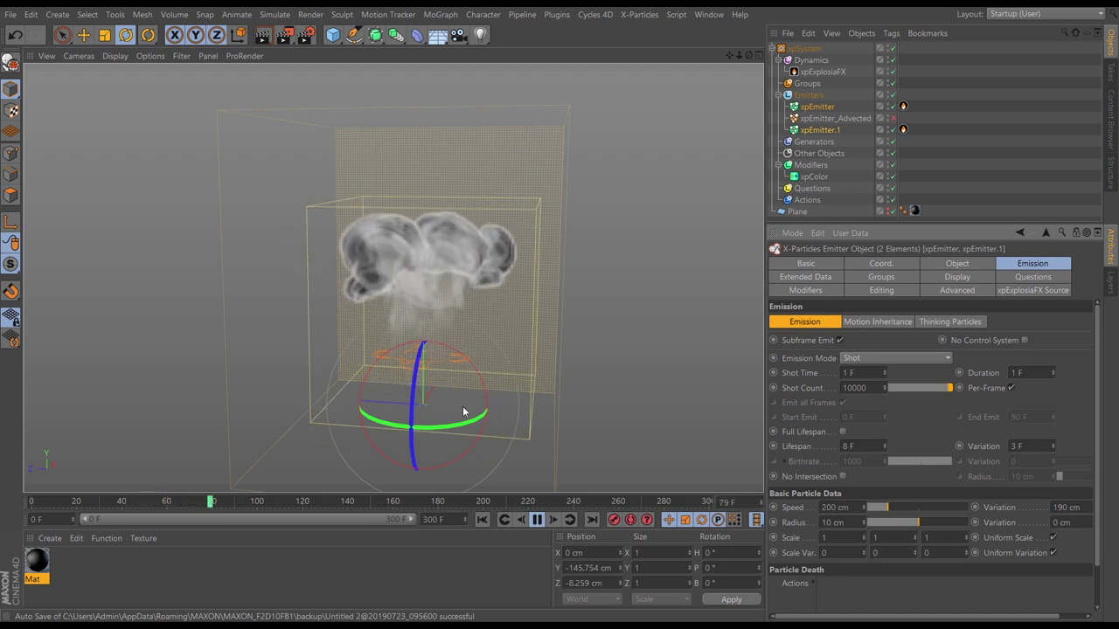
{"action": "left_click", "coordinate": [481, 519]}
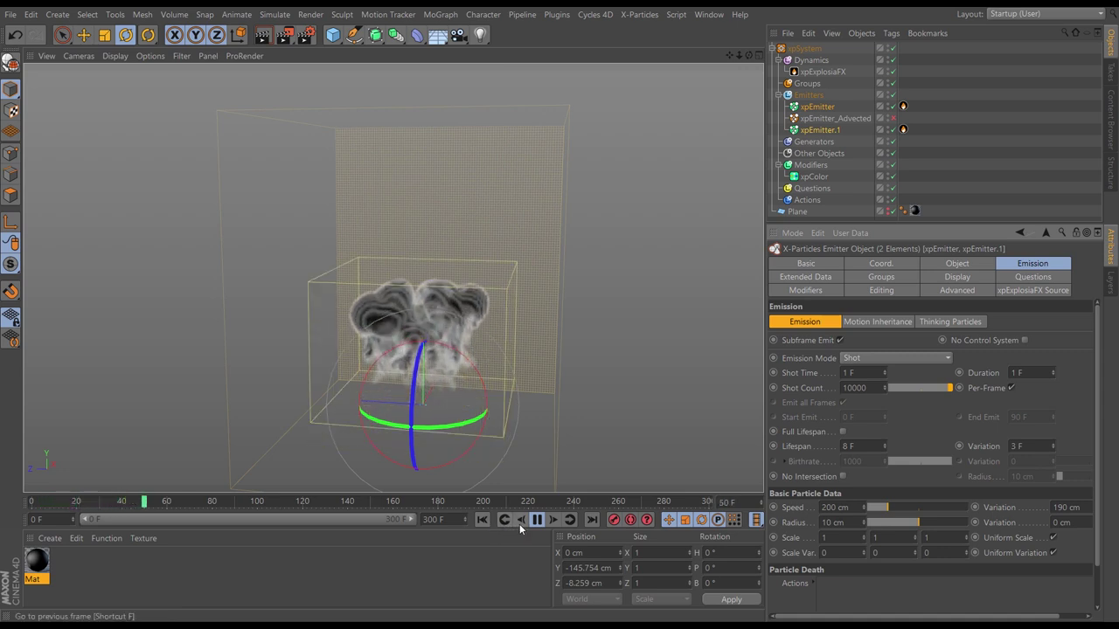
{"action": "key", "text": "F8"}
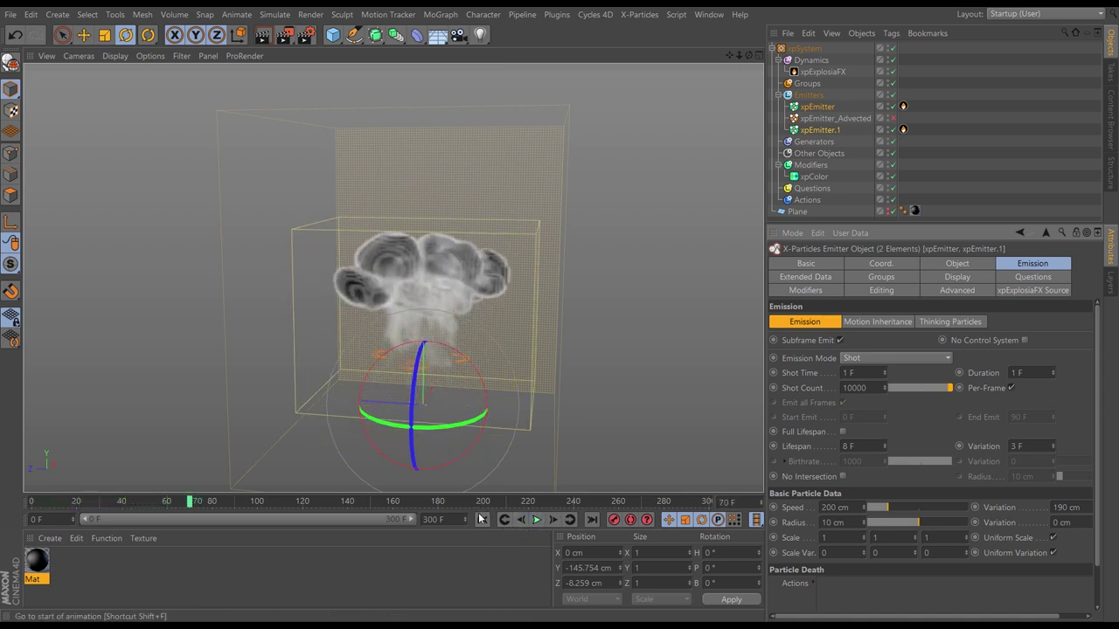
{"action": "key", "text": "shift+f"}
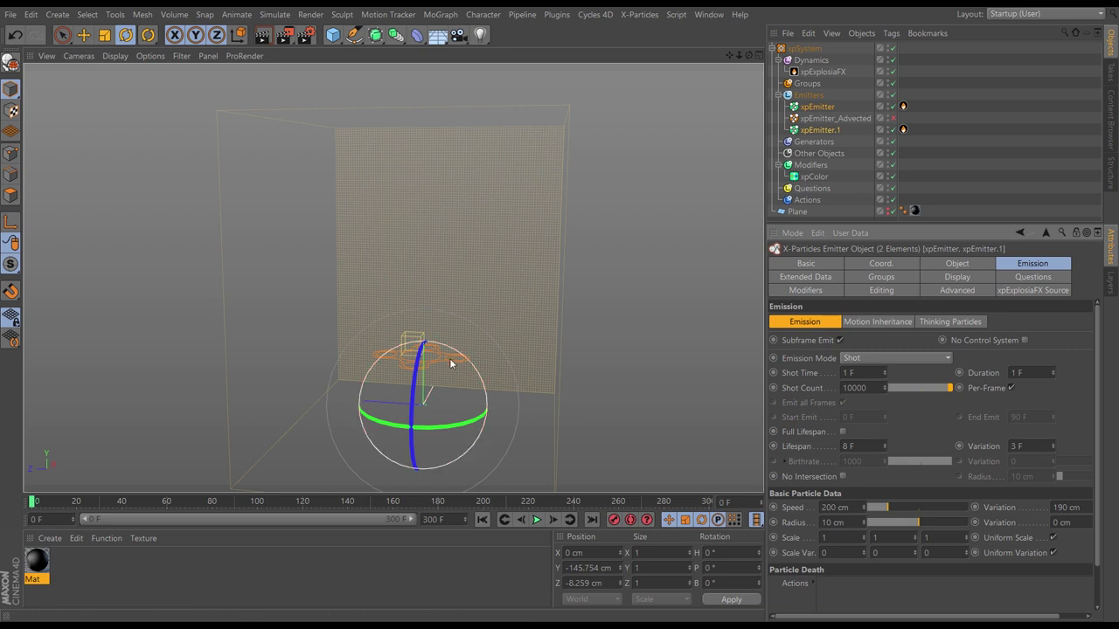
Step: Collapse xpSystem, deselect the emitters, and orbit to a front view of the plane
{"action": "left_click", "coordinate": [772, 49]}
{"action": "left_click", "coordinate": [787, 78]}
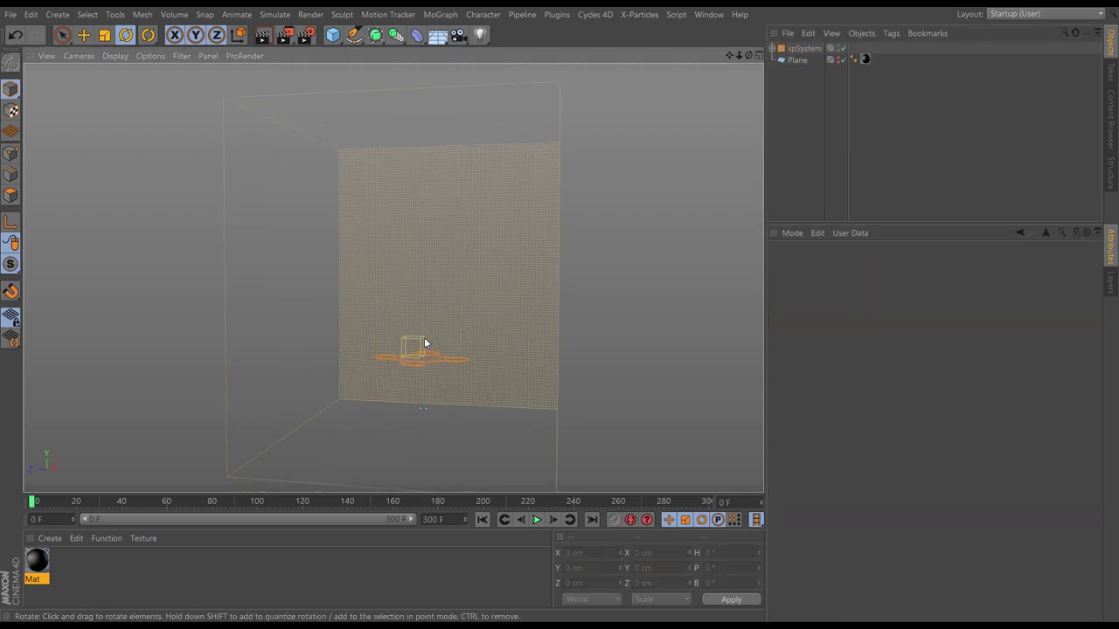
{"action": "left_click_drag", "start_coordinate": [424, 343], "coordinate": [397, 368], "text": "alt"}
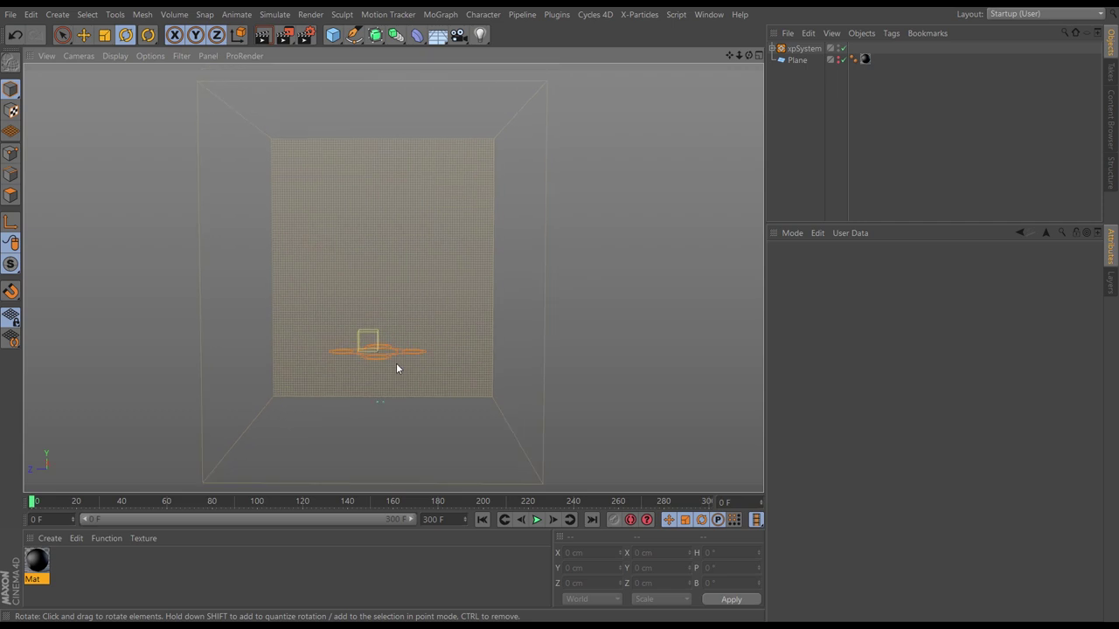
{"action": "left_click", "coordinate": [773, 49]}
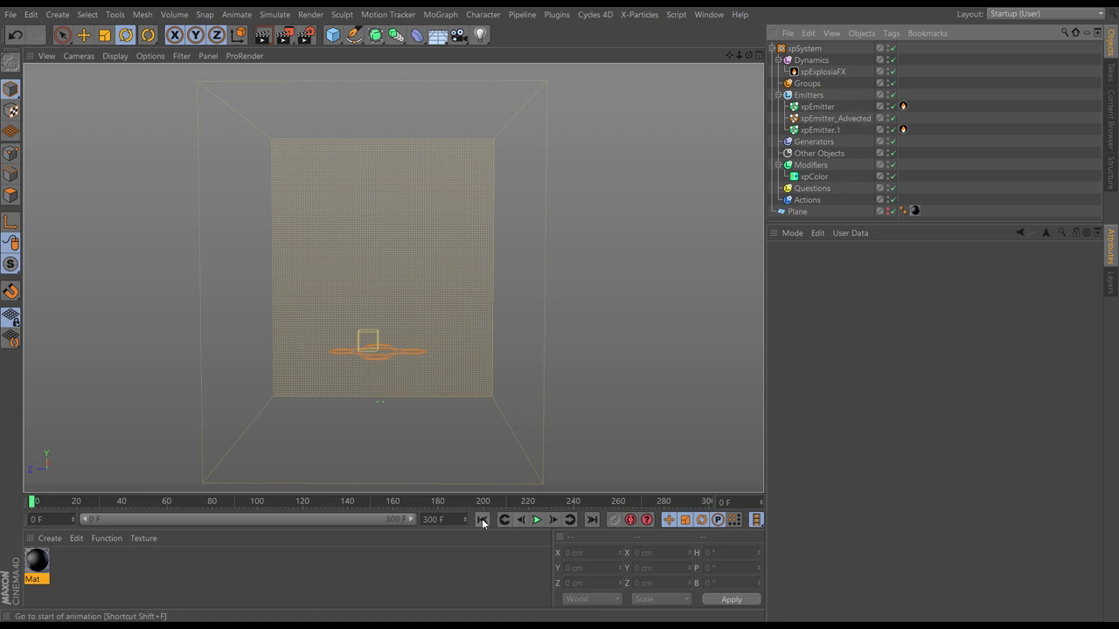
Step: Play the plume to frame 93, then hide the xpExplosiaFX smoke and show its solver settings
{"action": "left_click", "coordinate": [554, 520]}
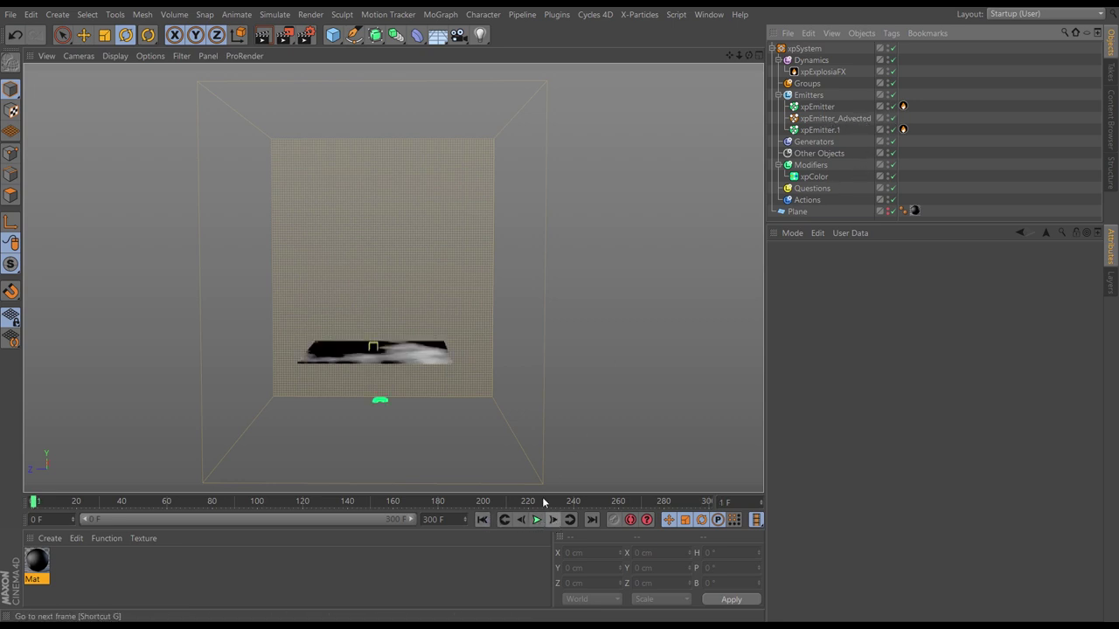
{"action": "left_click_drag", "start_coordinate": [399, 364], "coordinate": [447, 435], "text": "alt"}
{"action": "left_click", "coordinate": [538, 521]}
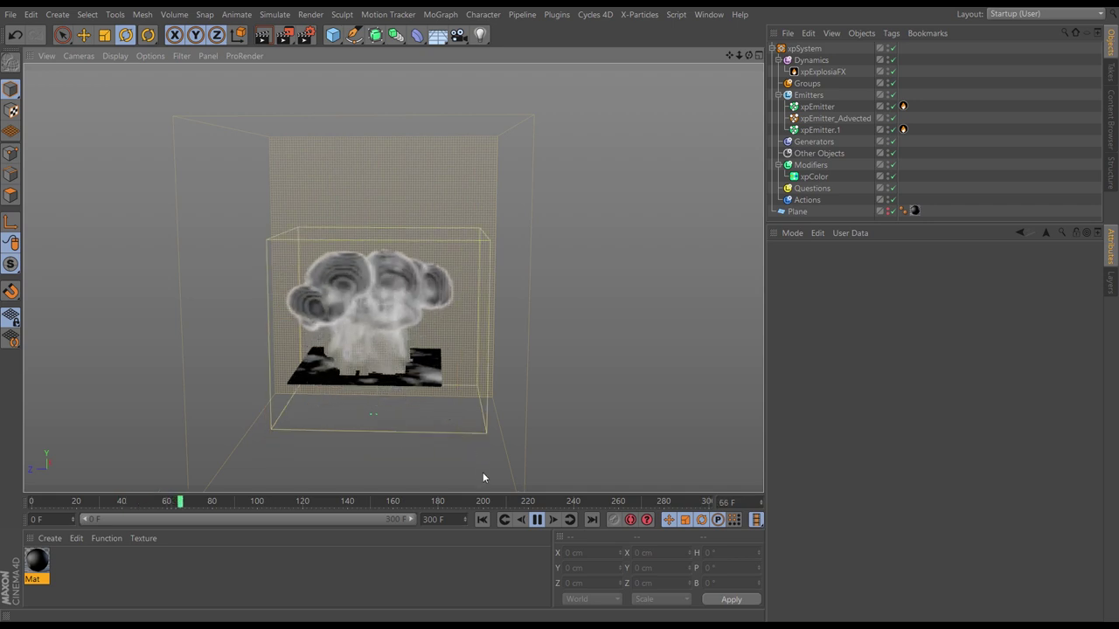
{"action": "left_click", "coordinate": [537, 520]}
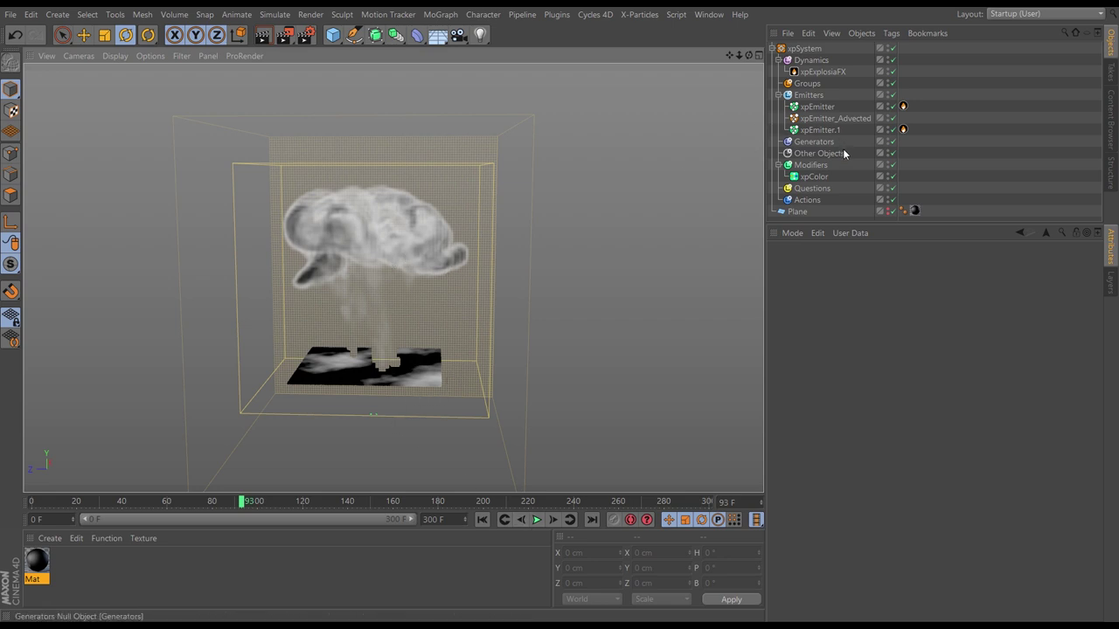
{"action": "left_click", "coordinate": [889, 74]}
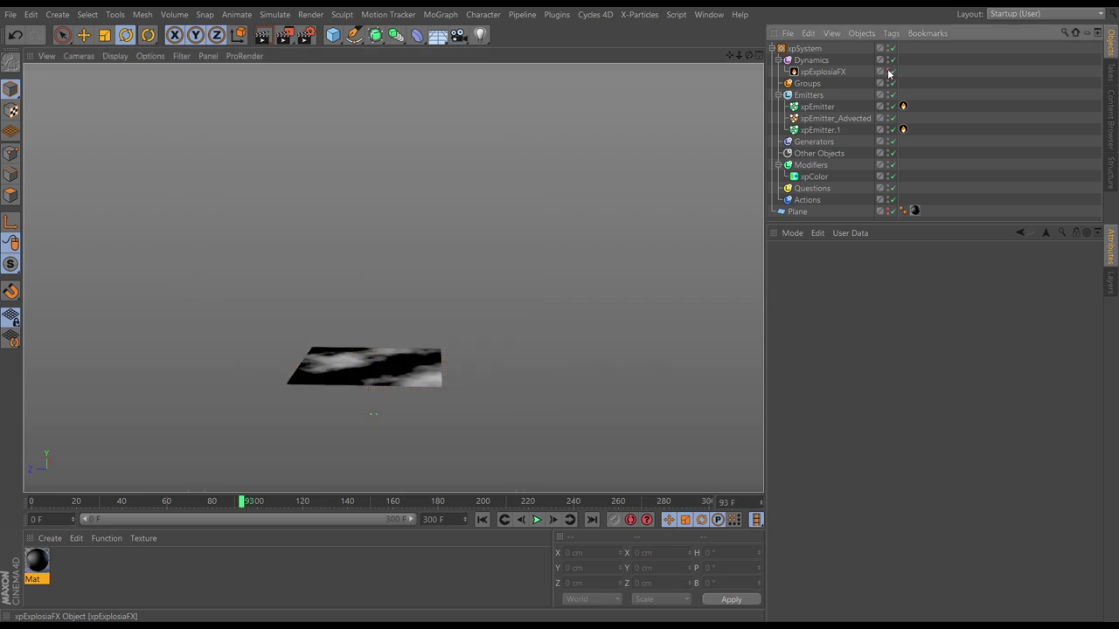
{"action": "left_click", "coordinate": [833, 74]}
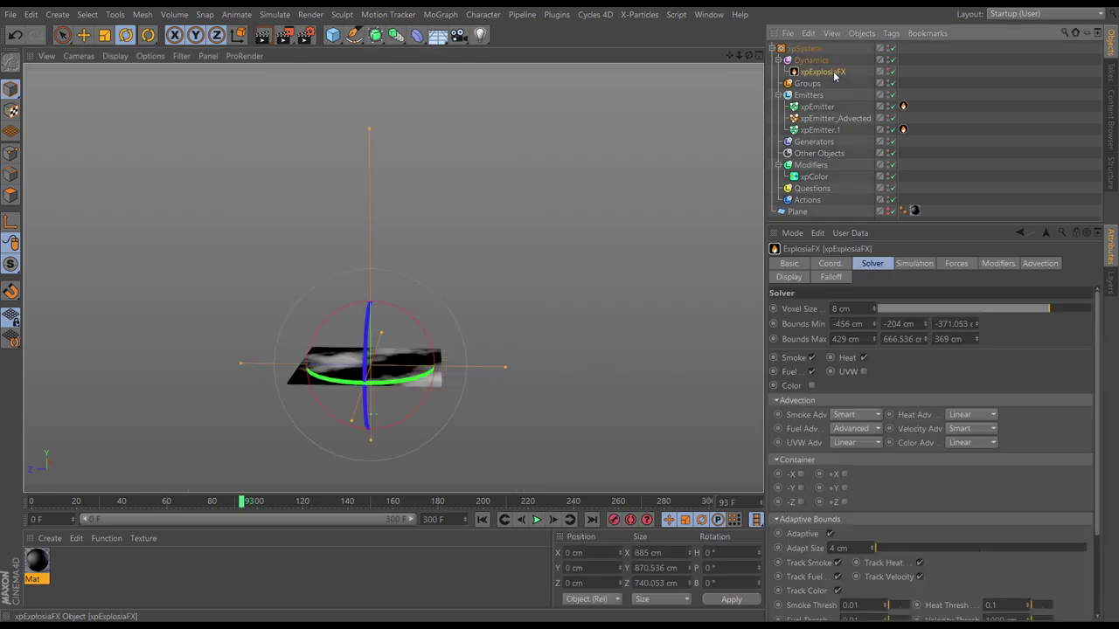
Step: Enable Advect Particles in xpExplosiaFX's Advection settings and replay the simulation from frame 0
{"action": "left_click", "coordinate": [1037, 264]}
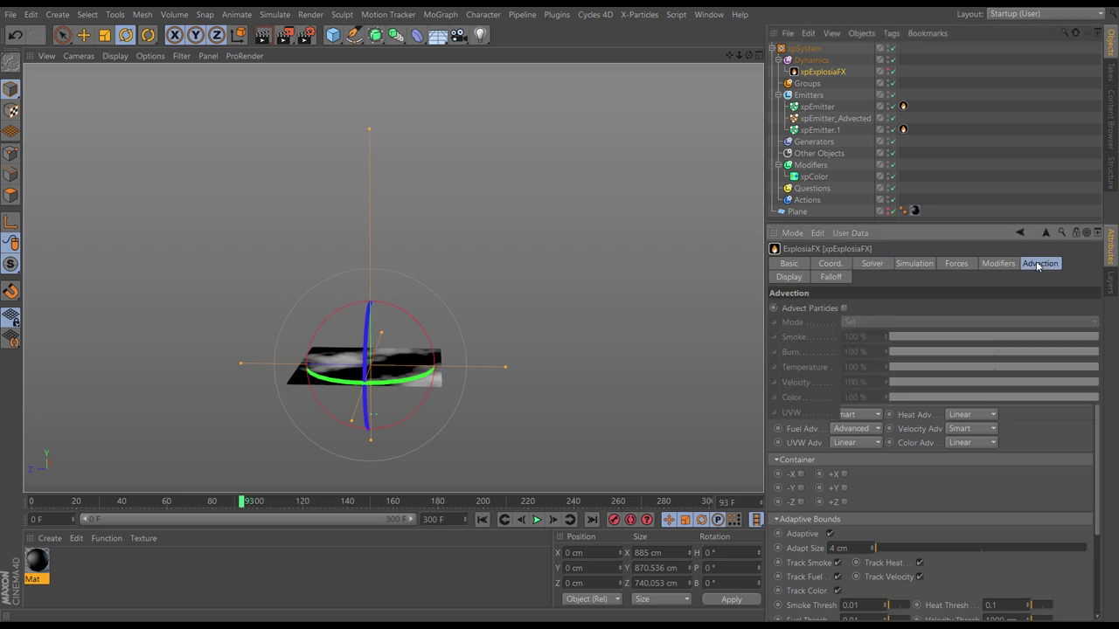
{"action": "left_click", "coordinate": [843, 309]}
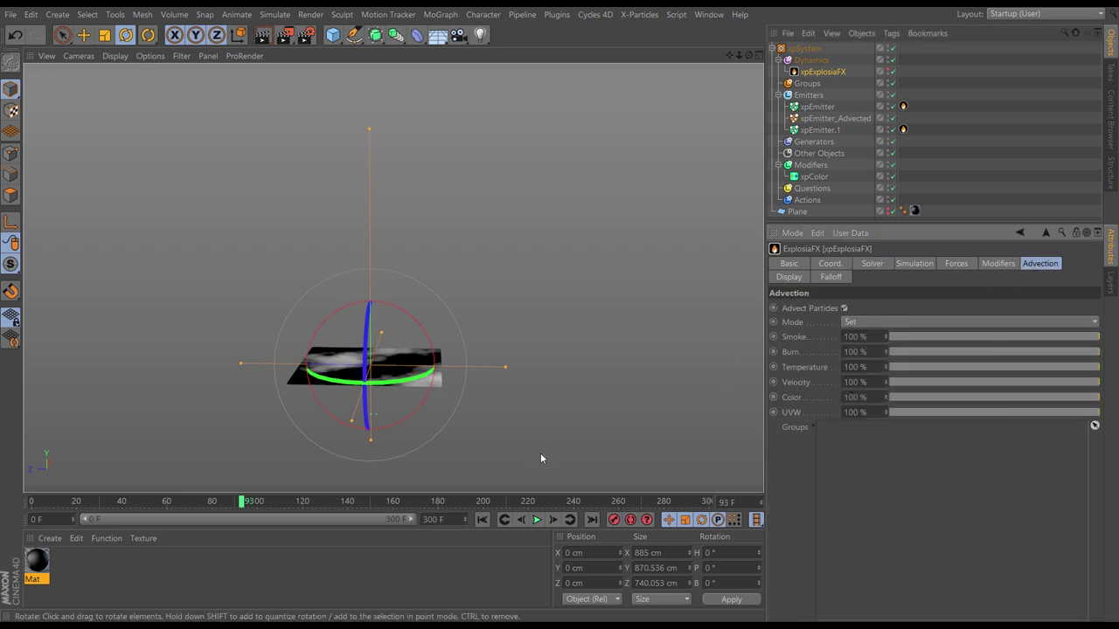
{"action": "left_click", "coordinate": [483, 521]}
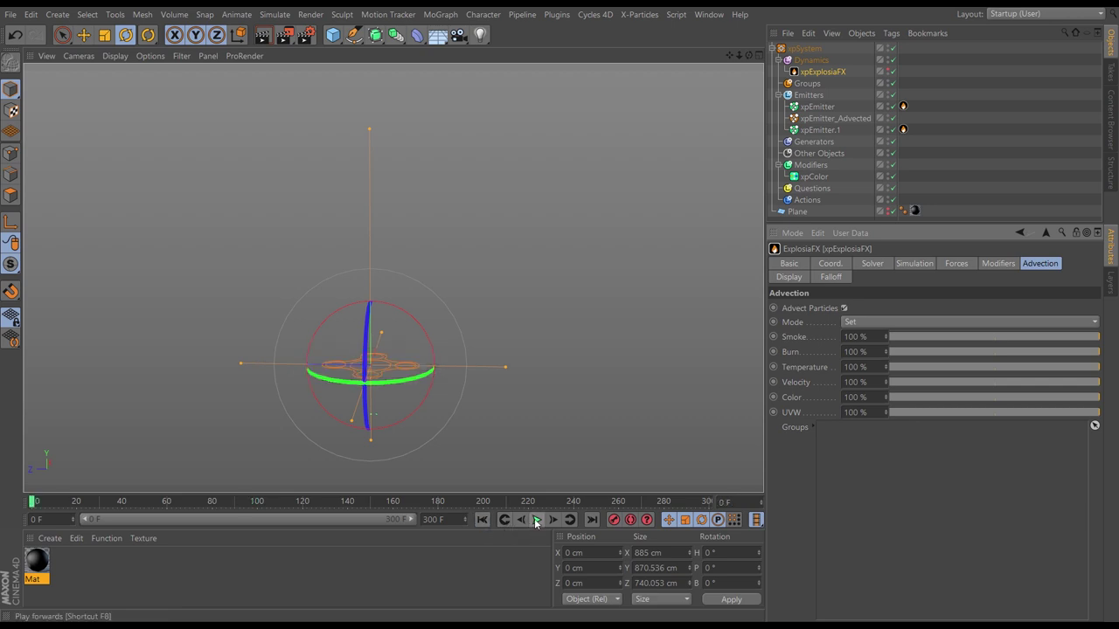
{"action": "left_click", "coordinate": [536, 520]}
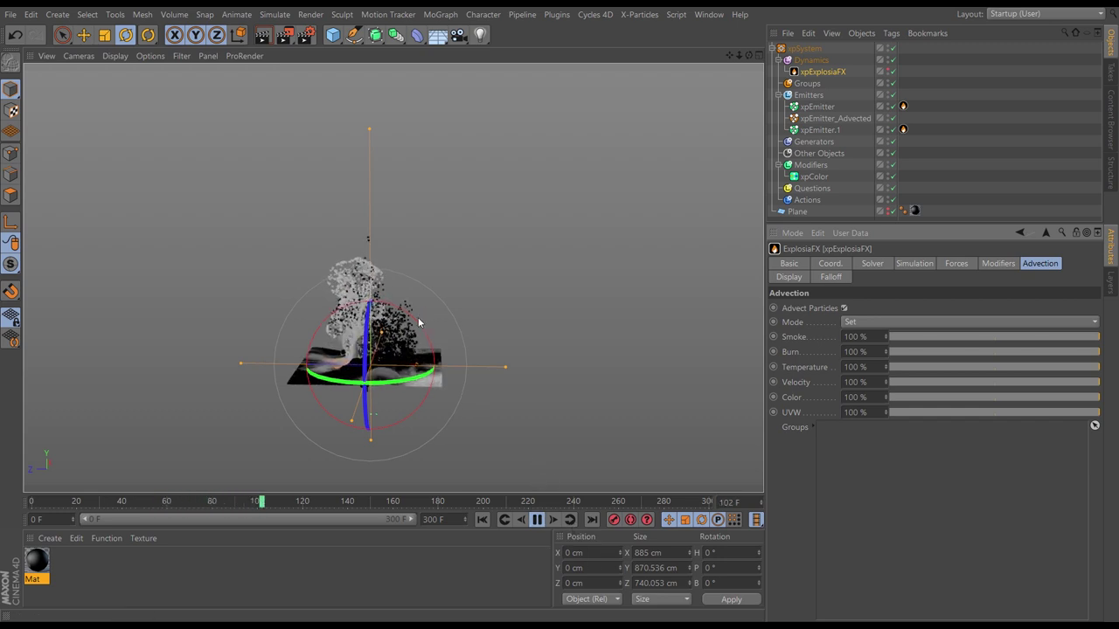
{"action": "left_click", "coordinate": [482, 519]}
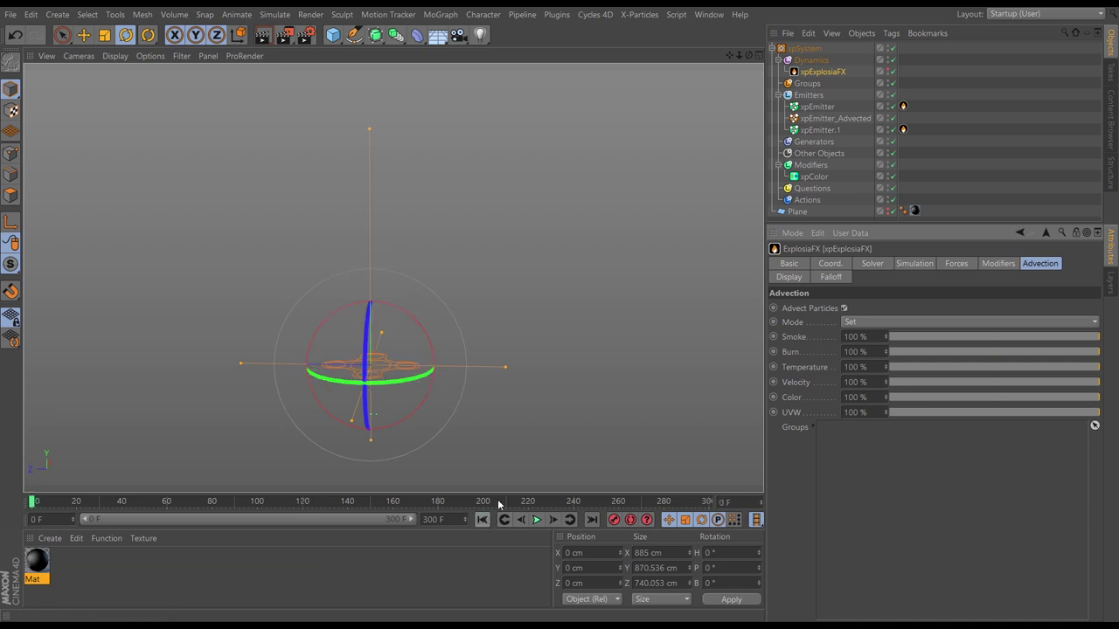
Step: Make the xpExplosiaFX domain box visible and replay the plume to frame 24
{"action": "left_click", "coordinate": [887, 71]}
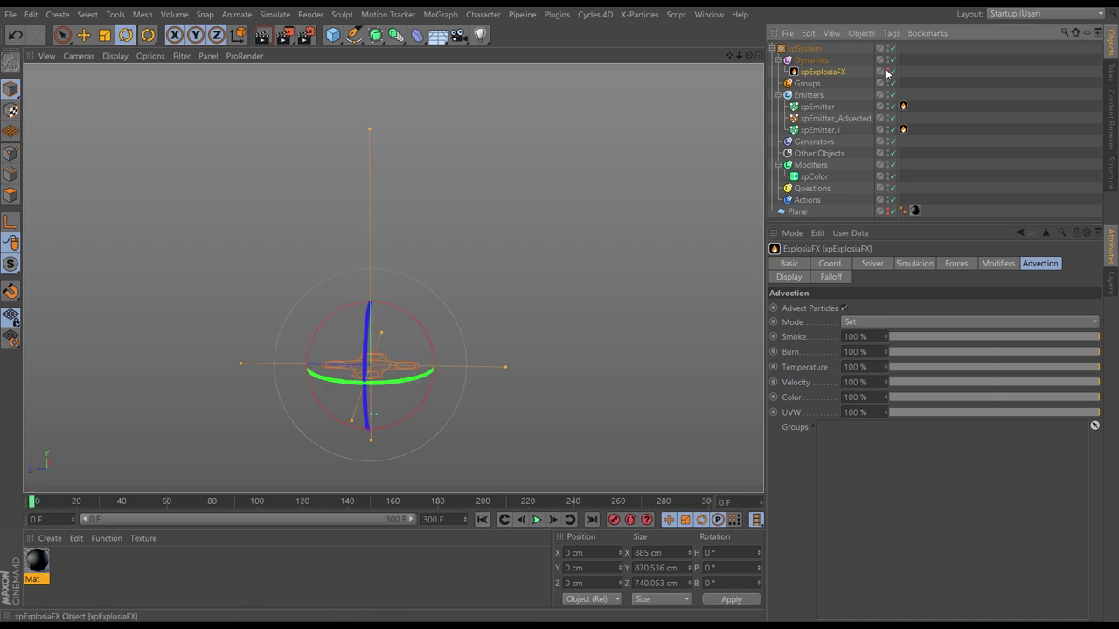
{"action": "left_click", "coordinate": [536, 520]}
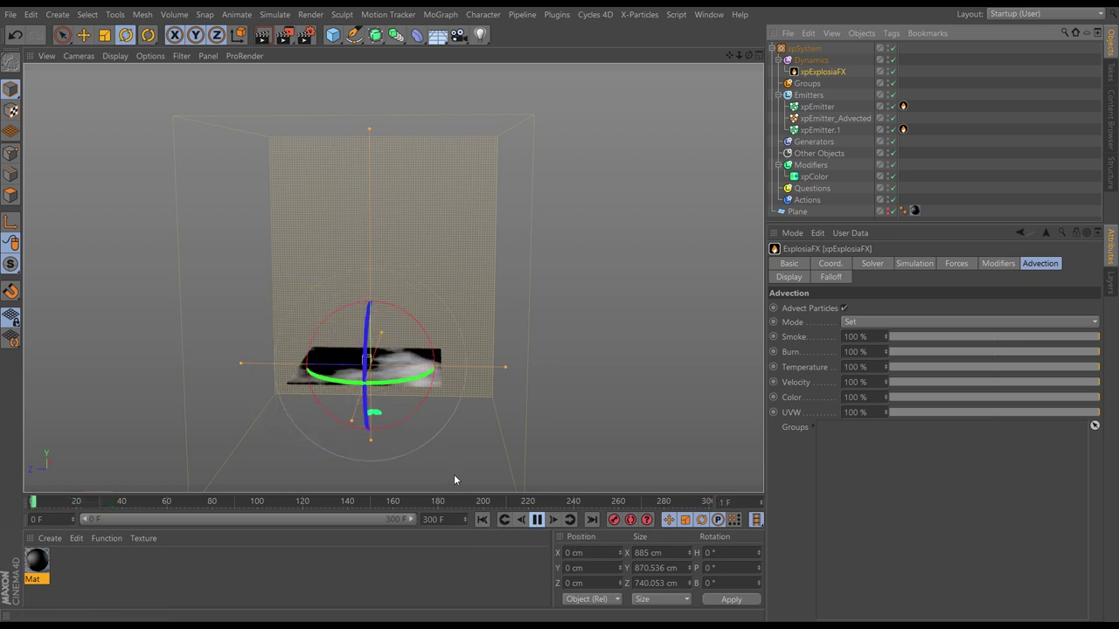
{"action": "left_click", "coordinate": [536, 520]}
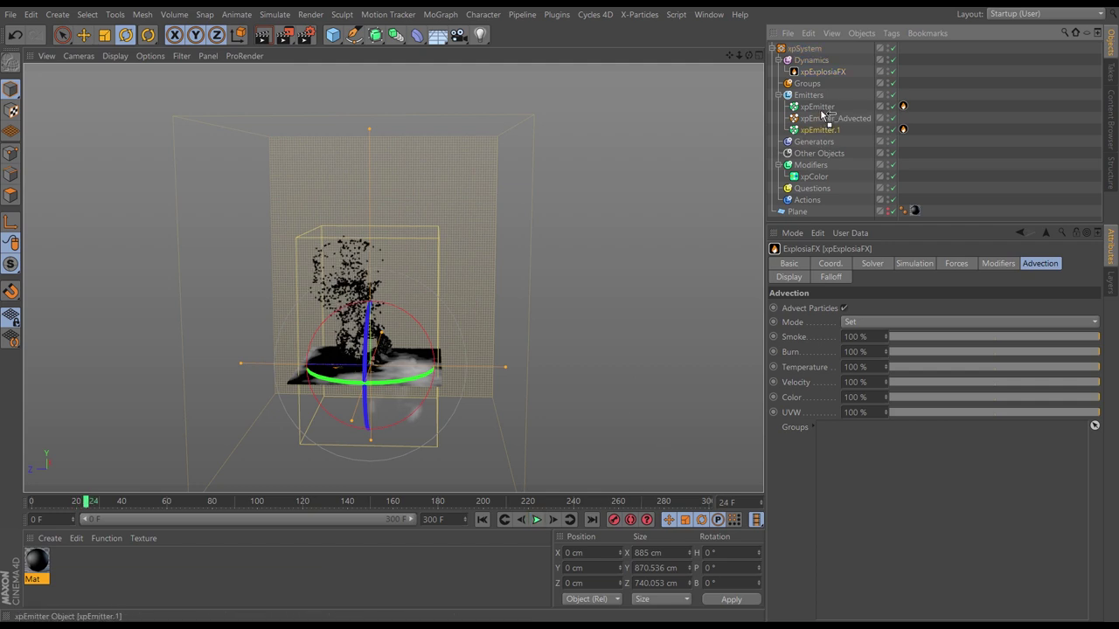
Step: Move xpEmitter.1 above xpEmitter_Advected and add xpExplosiaFX to both emitters' Particle Modifiers
{"action": "left_click_drag", "start_coordinate": [821, 114], "coordinate": [826, 118]}
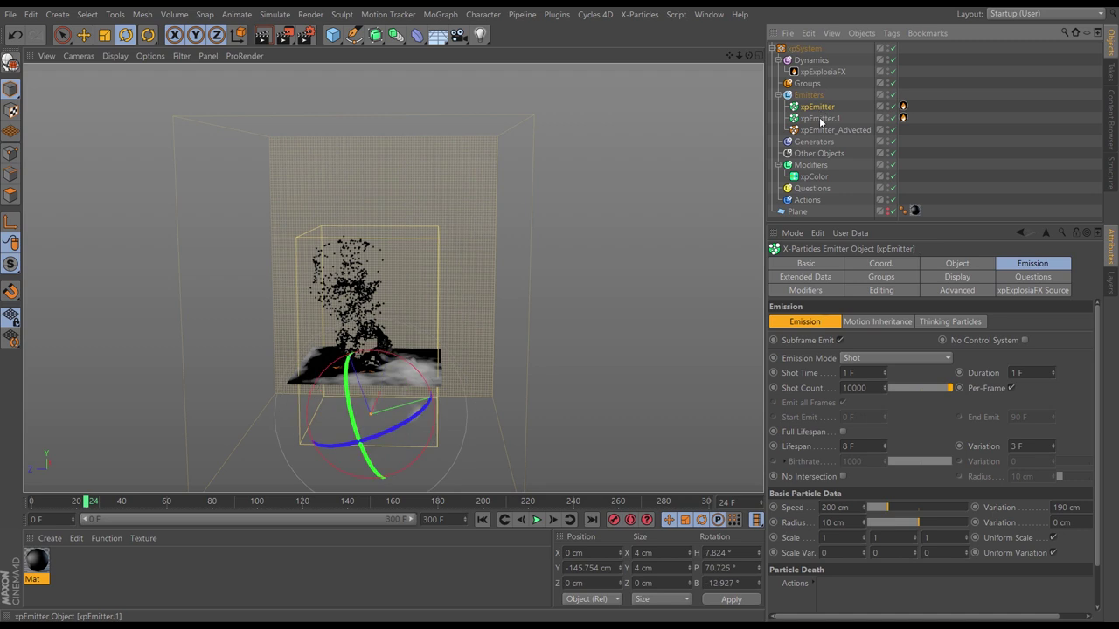
{"action": "left_click", "coordinate": [825, 119], "text": "shift"}
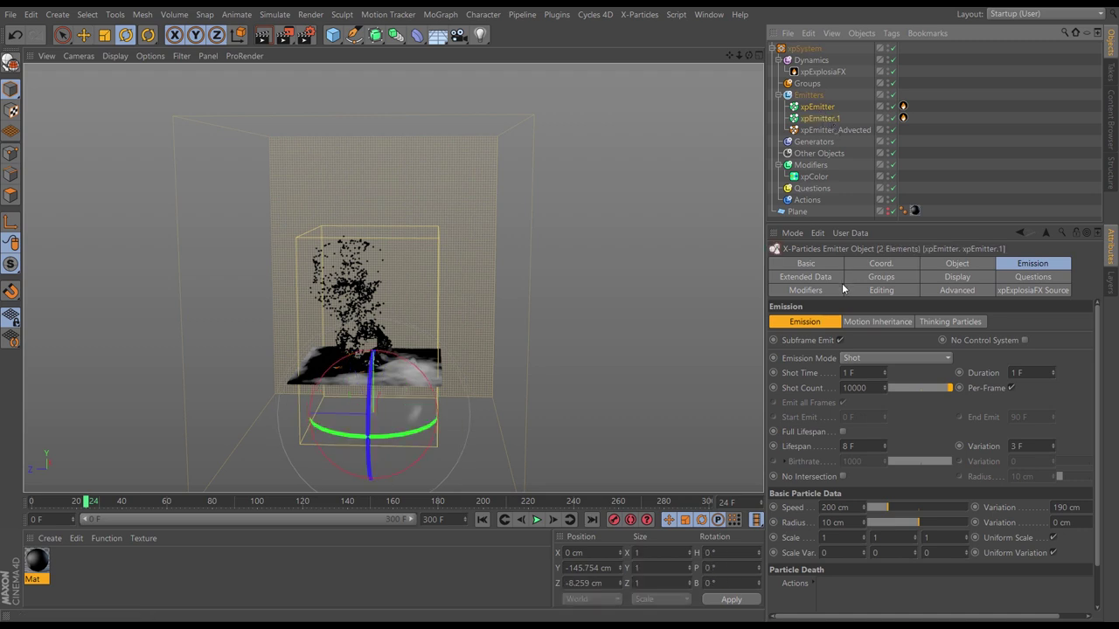
{"action": "left_click", "coordinate": [808, 291]}
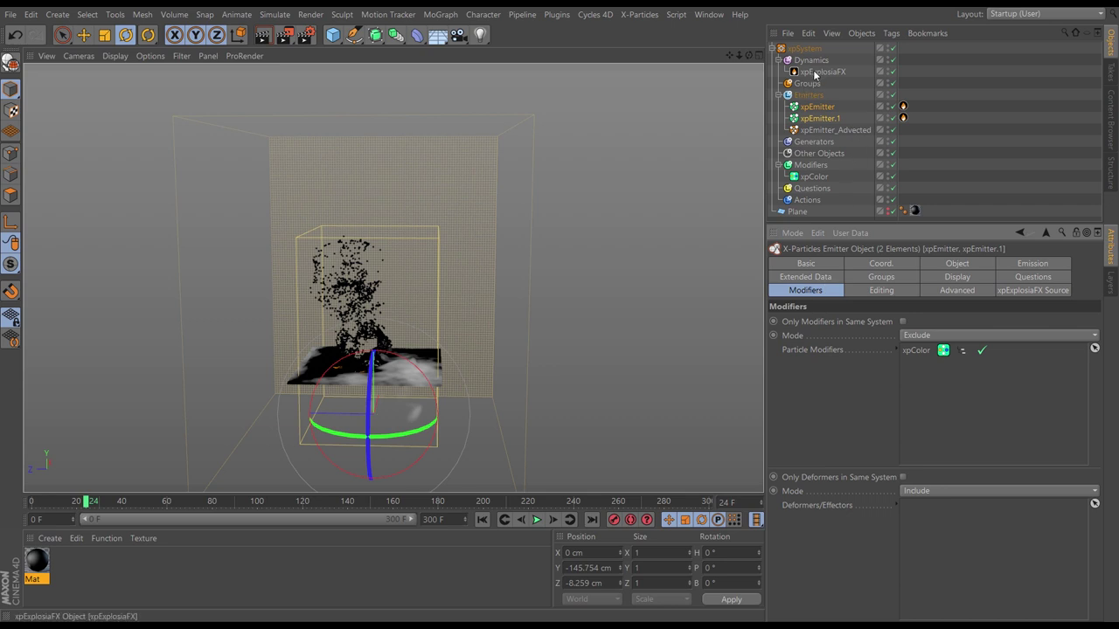
{"action": "left_click_drag", "start_coordinate": [814, 75], "coordinate": [822, 73]}
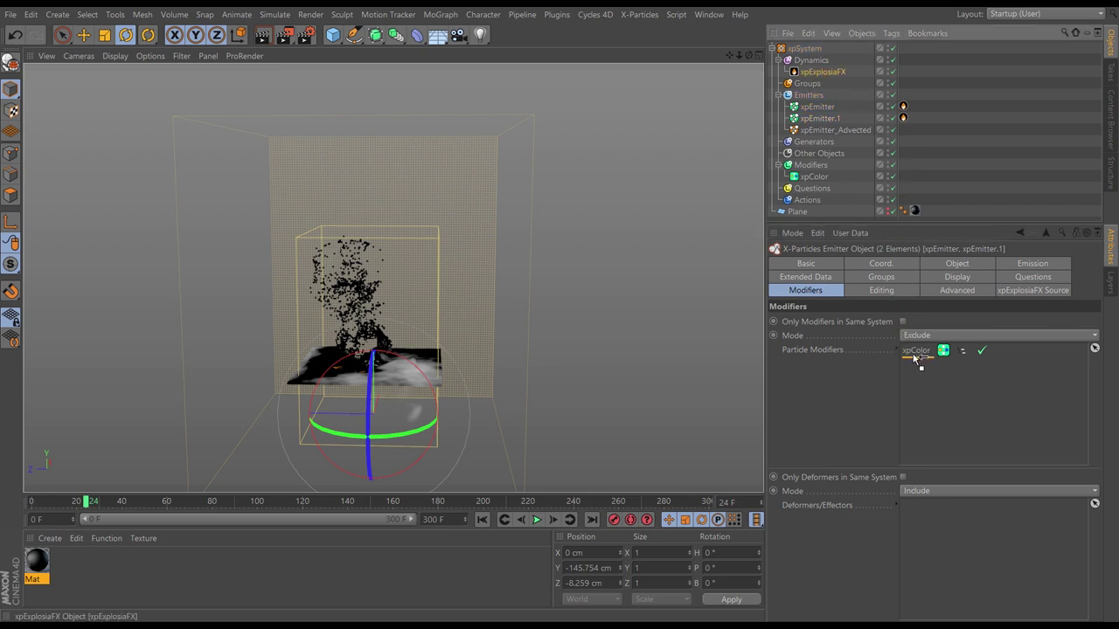
{"action": "left_click_drag", "start_coordinate": [914, 358], "coordinate": [916, 360]}
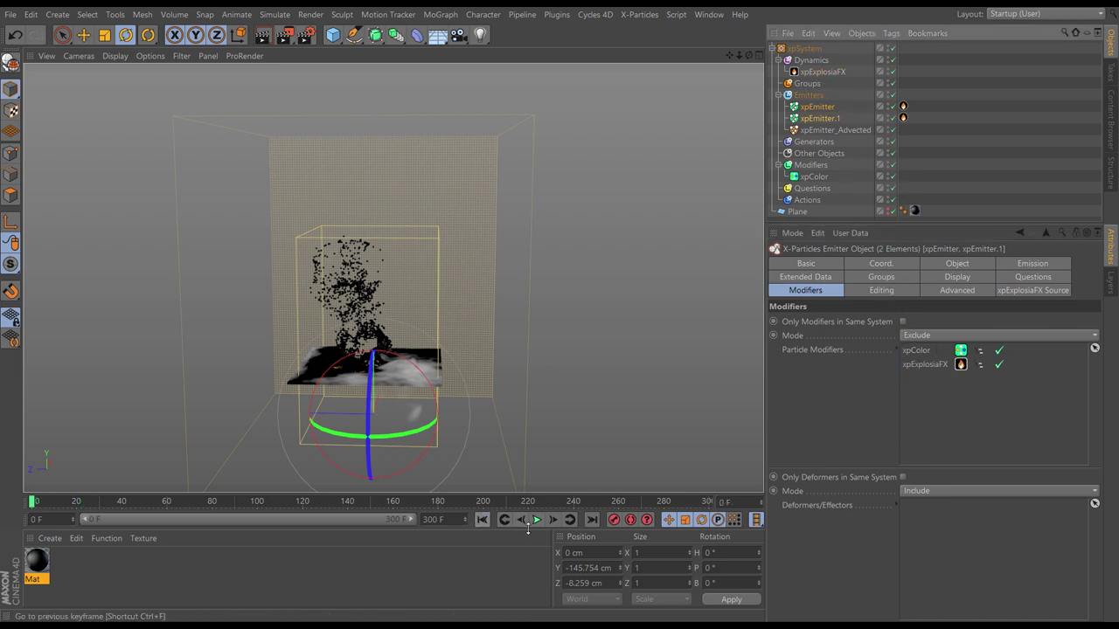
Step: Replay the simulation to frame 71 to check the grey mushroom plume, then rewind
{"action": "left_click", "coordinate": [481, 521]}
{"action": "left_click", "coordinate": [537, 520]}
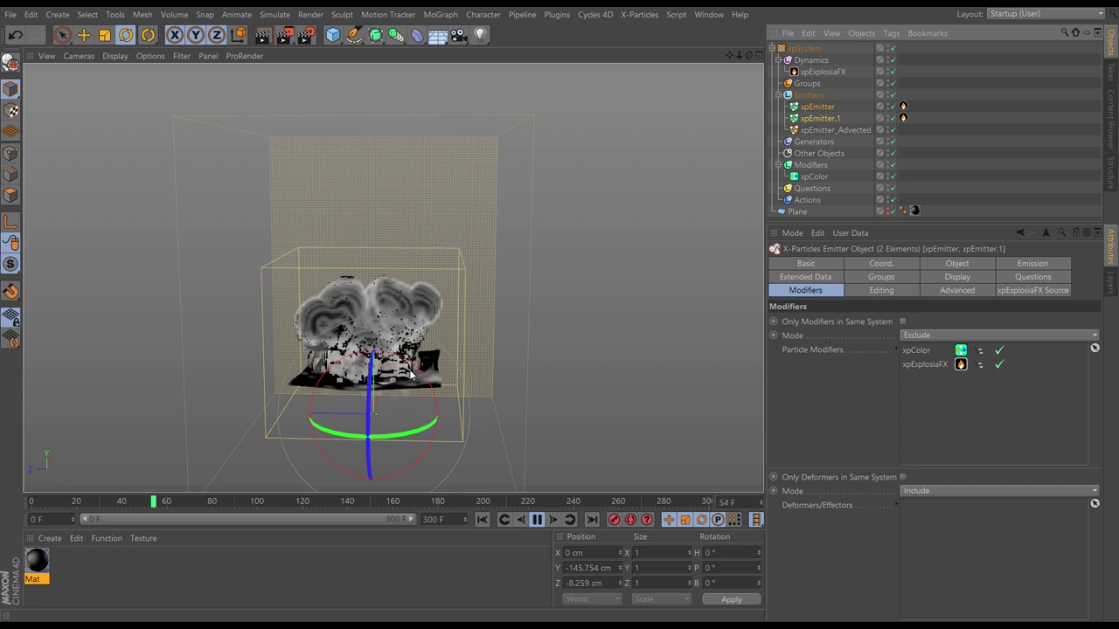
{"action": "left_click", "coordinate": [536, 519]}
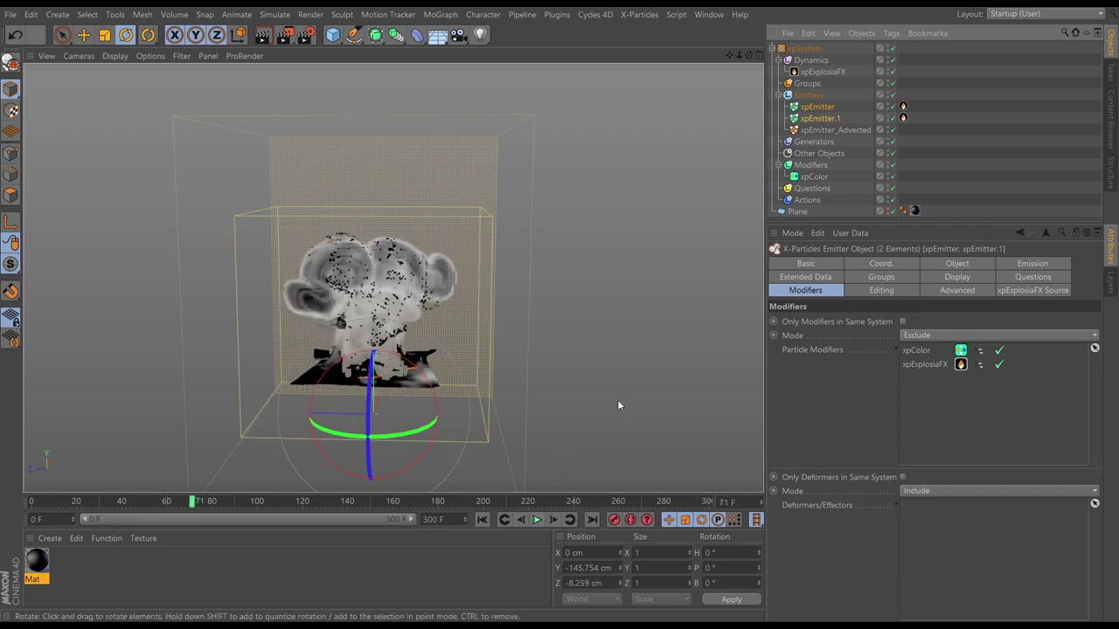
{"action": "left_click", "coordinate": [889, 72]}
Step: Play the simulation with nothing selected and pause at frame 157 to inspect the mushroom cap
{"action": "left_click", "coordinate": [482, 519]}
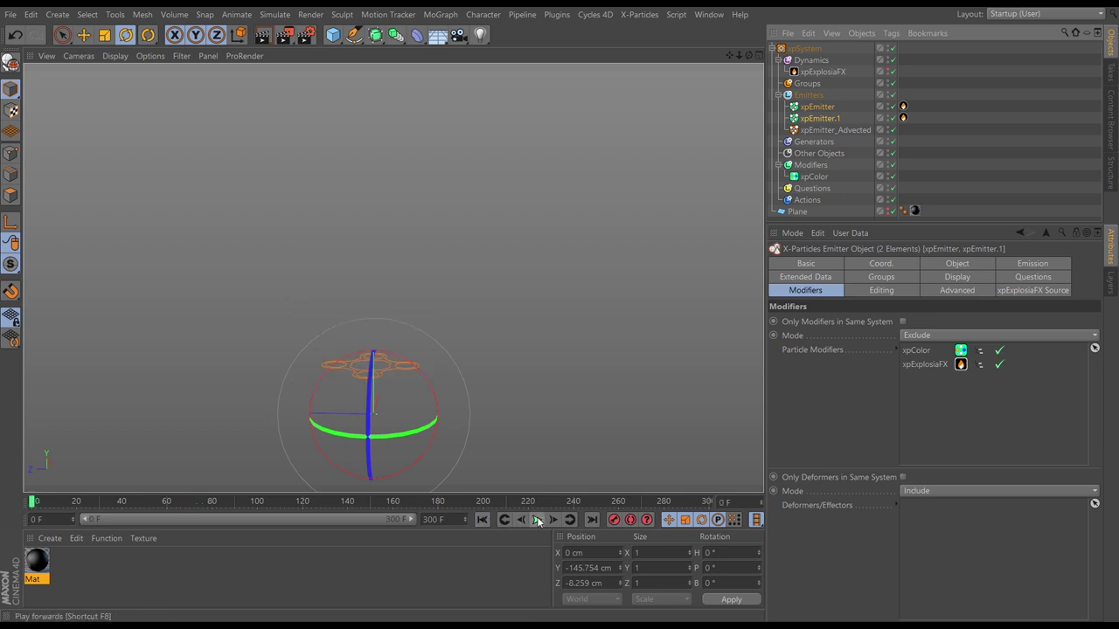
{"action": "left_click", "coordinate": [536, 519]}
{"action": "left_click", "coordinate": [772, 48]}
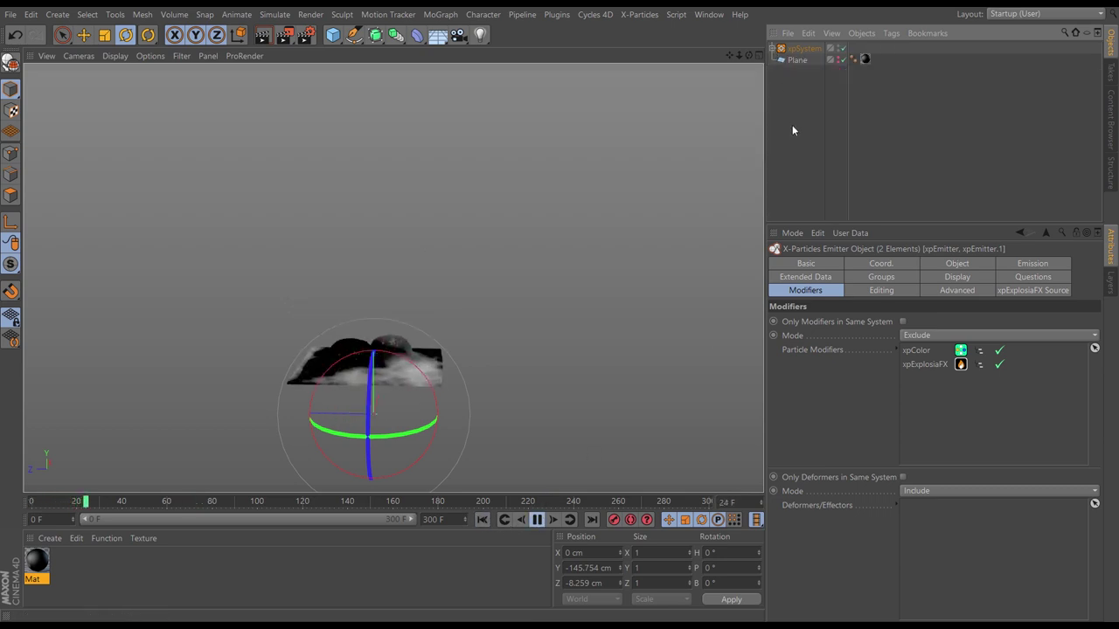
{"action": "left_click", "coordinate": [793, 131]}
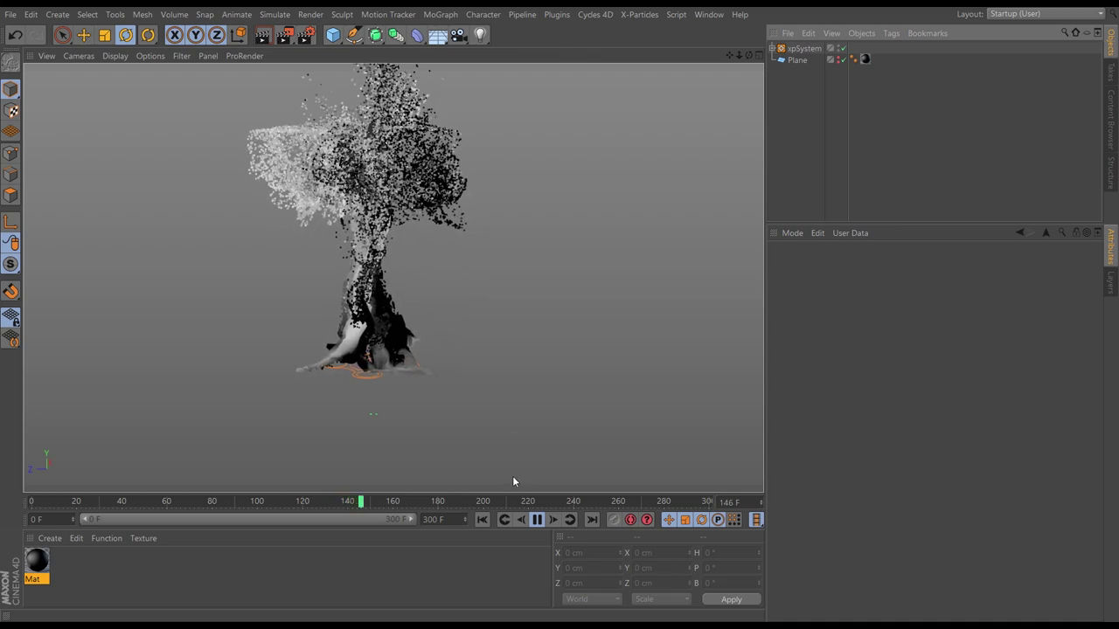
{"action": "left_click", "coordinate": [536, 519]}
{"action": "scroll", "coordinate": [402, 301], "scroll_direction": "up", "scroll_amount": 2}
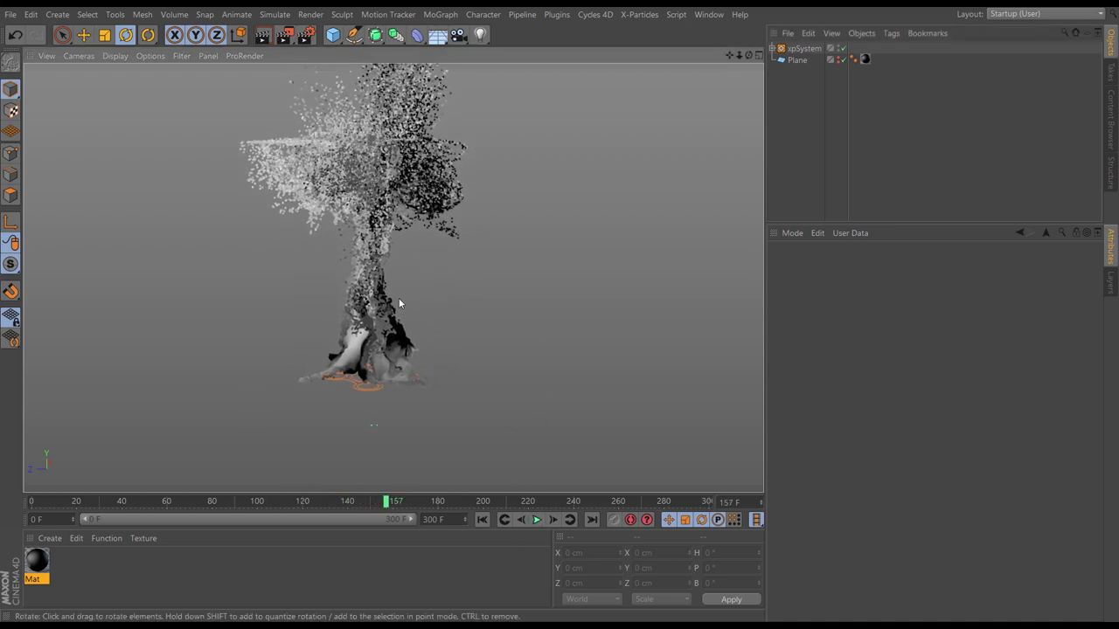
{"action": "scroll", "coordinate": [399, 298], "scroll_direction": "up", "scroll_amount": 3}
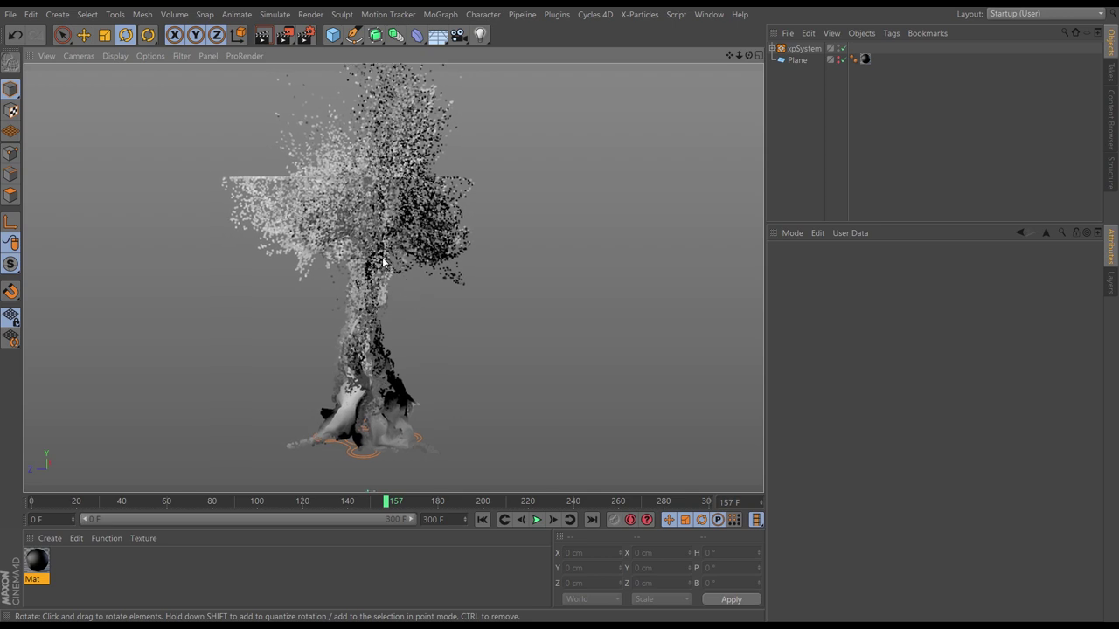
{"action": "left_click_drag", "start_coordinate": [378, 285], "coordinate": [341, 292], "text": "alt"}
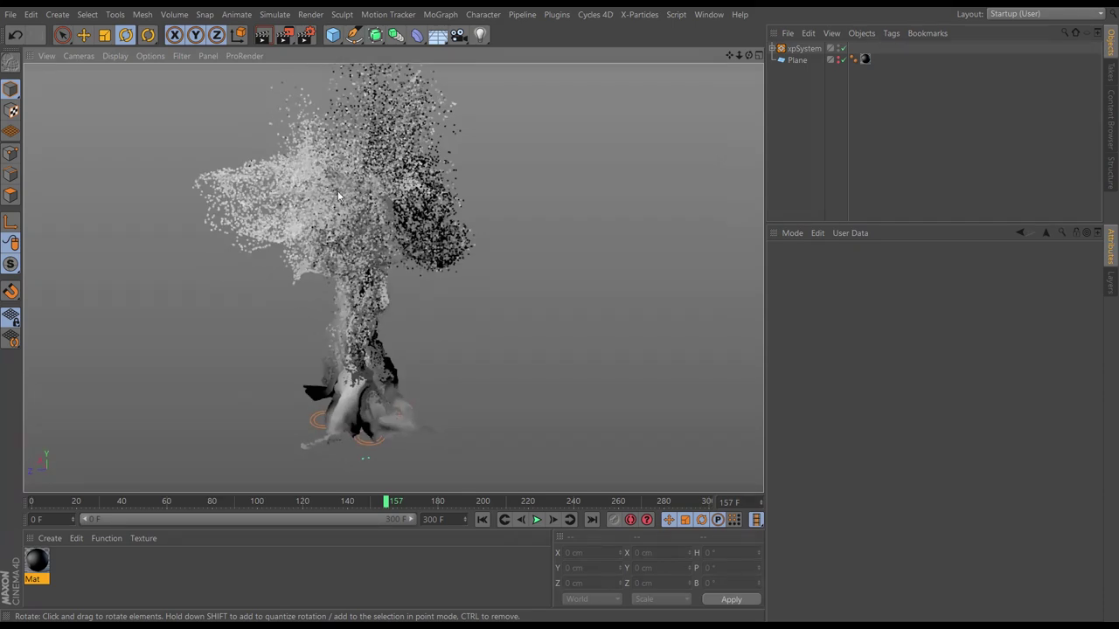
{"action": "left_click_drag", "start_coordinate": [338, 196], "coordinate": [336, 252], "text": "alt"}
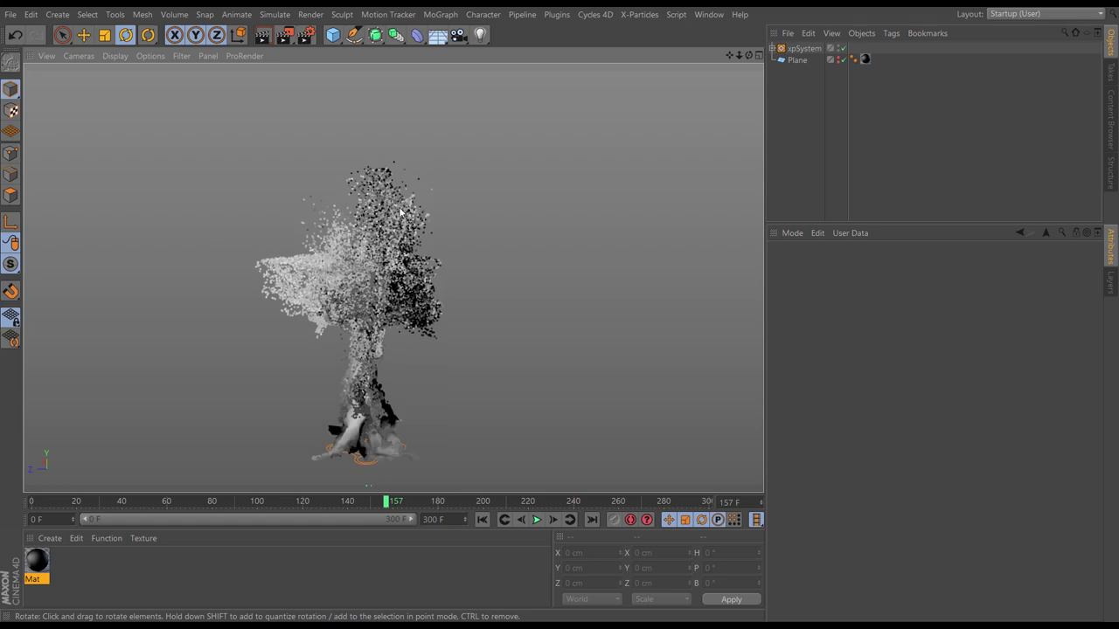
{"action": "scroll", "coordinate": [369, 347], "scroll_direction": "up", "scroll_amount": 6}
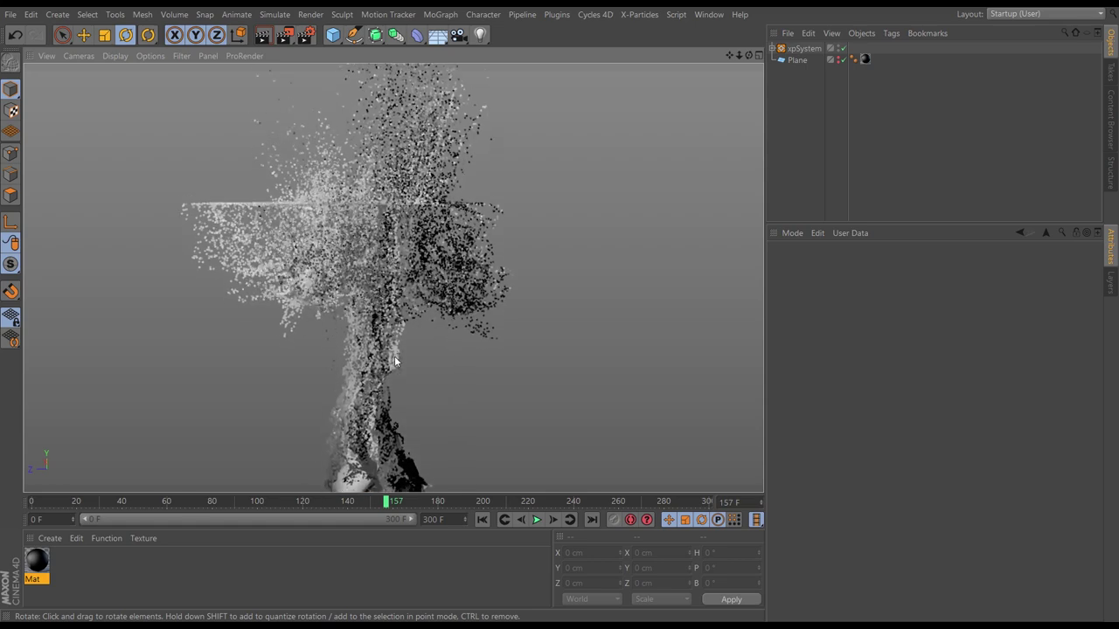
{"action": "left_click_drag", "start_coordinate": [370, 377], "coordinate": [441, 377], "text": "alt"}
Step: Replay to frame 155, stop, and select xpExplosiaFX in the expanded xpSystem
{"action": "left_click", "coordinate": [537, 520]}
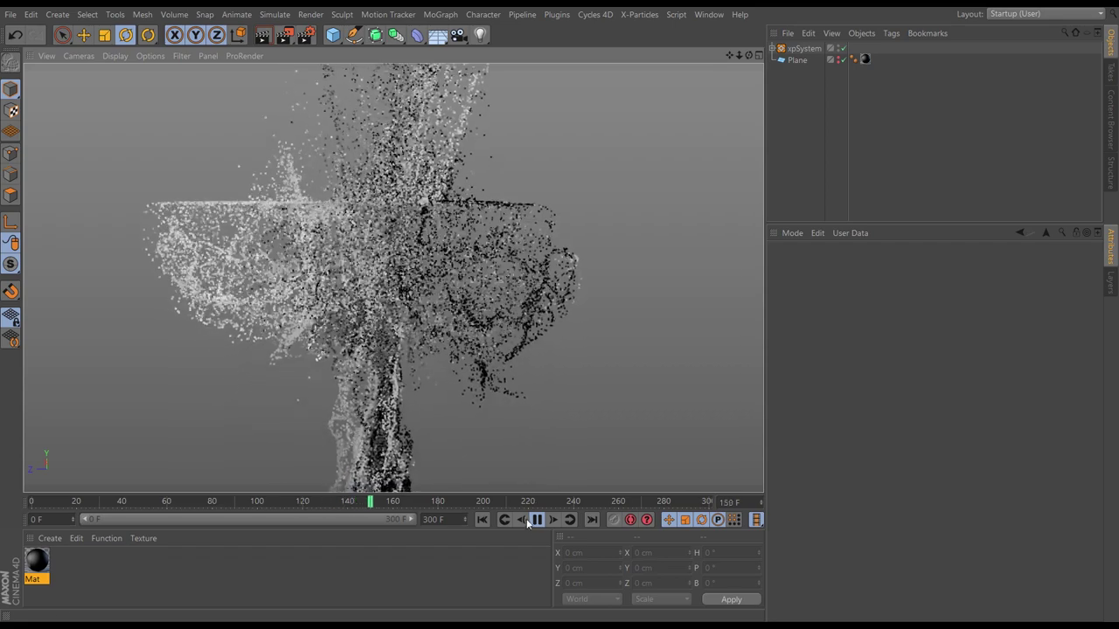
{"action": "key", "text": "F8"}
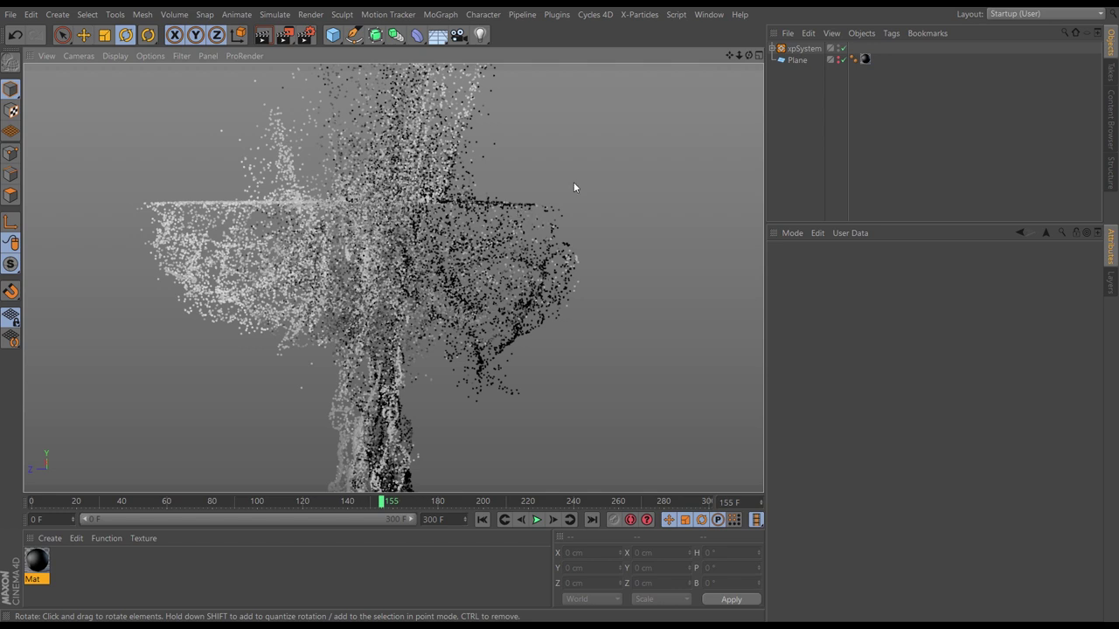
{"action": "left_click", "coordinate": [772, 49]}
{"action": "left_click", "coordinate": [835, 74]}
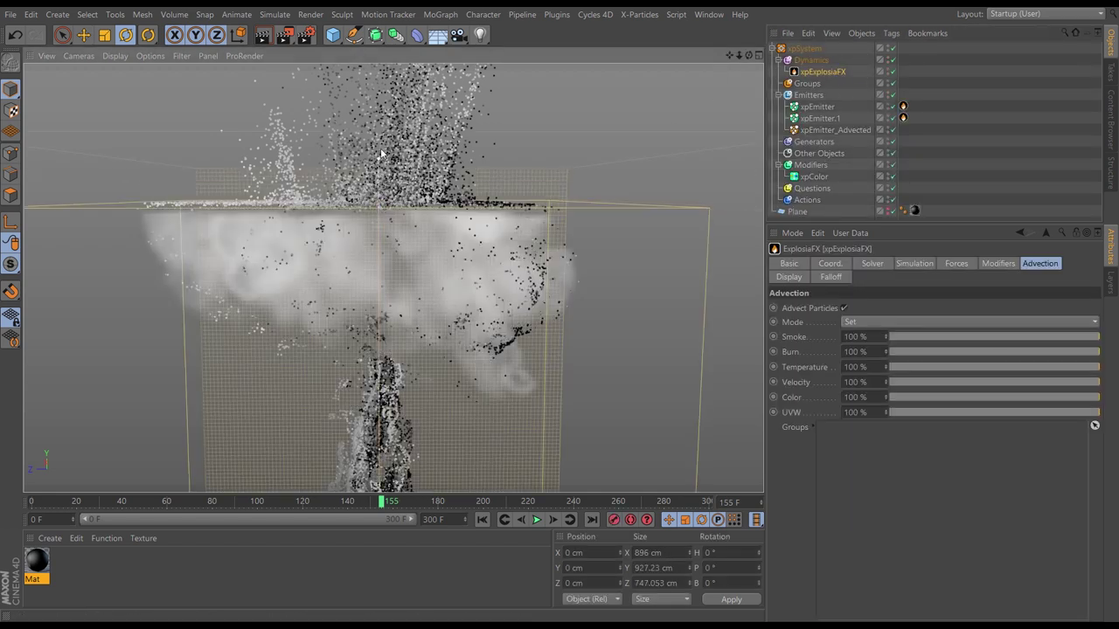
Step: Play the plume to frame 186, collapse the Dynamics and Emitters groups, and select the Plane
{"action": "left_click", "coordinate": [481, 519]}
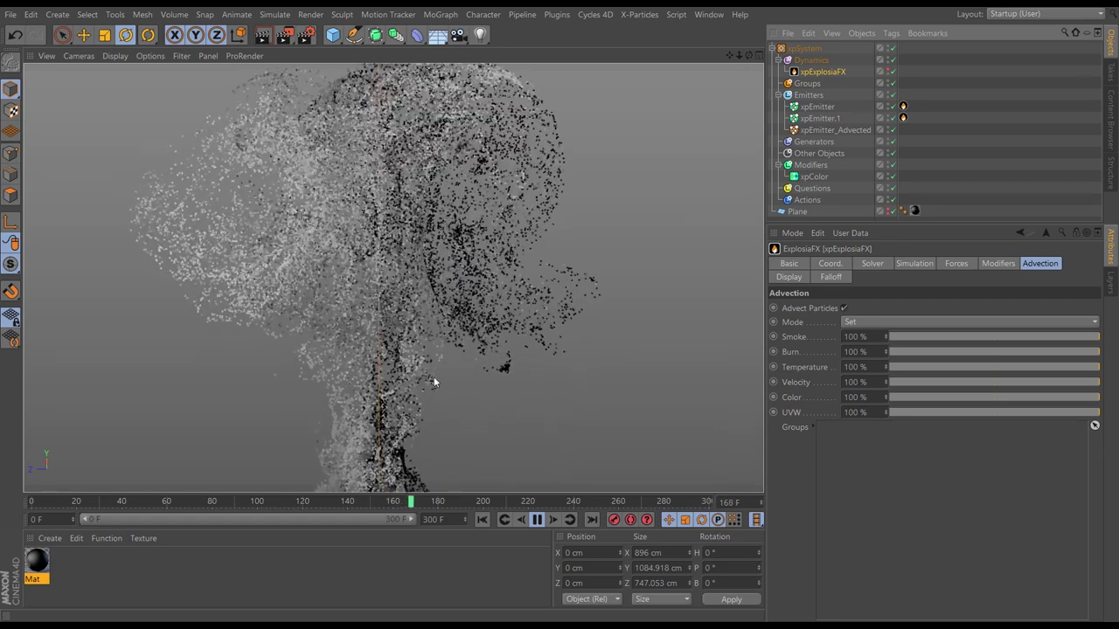
{"action": "left_click", "coordinate": [537, 520]}
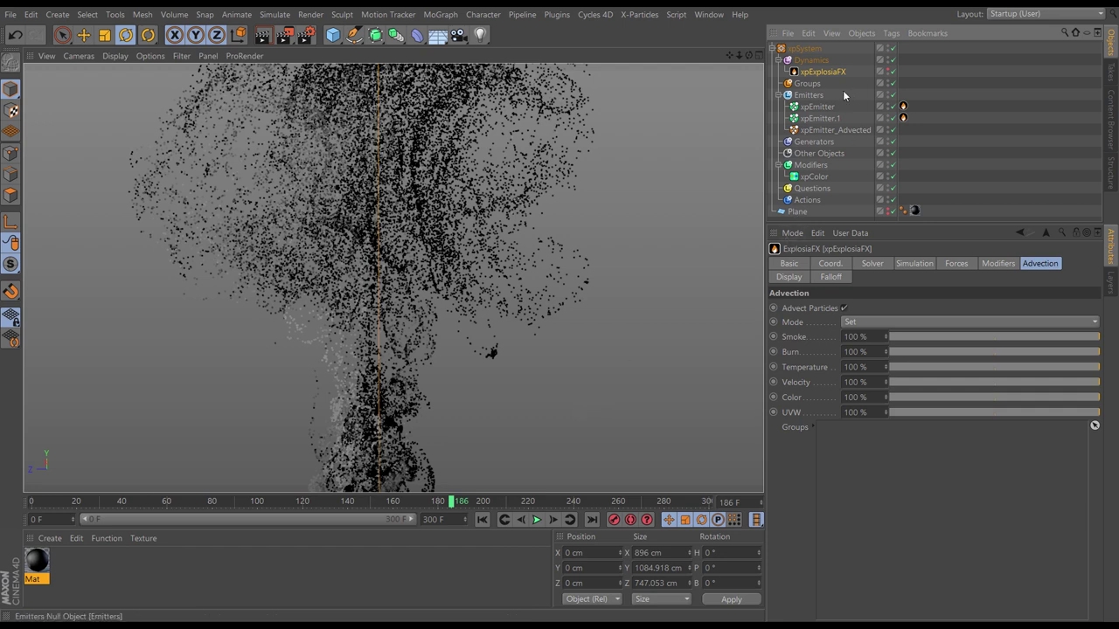
{"action": "left_click", "coordinate": [779, 61]}
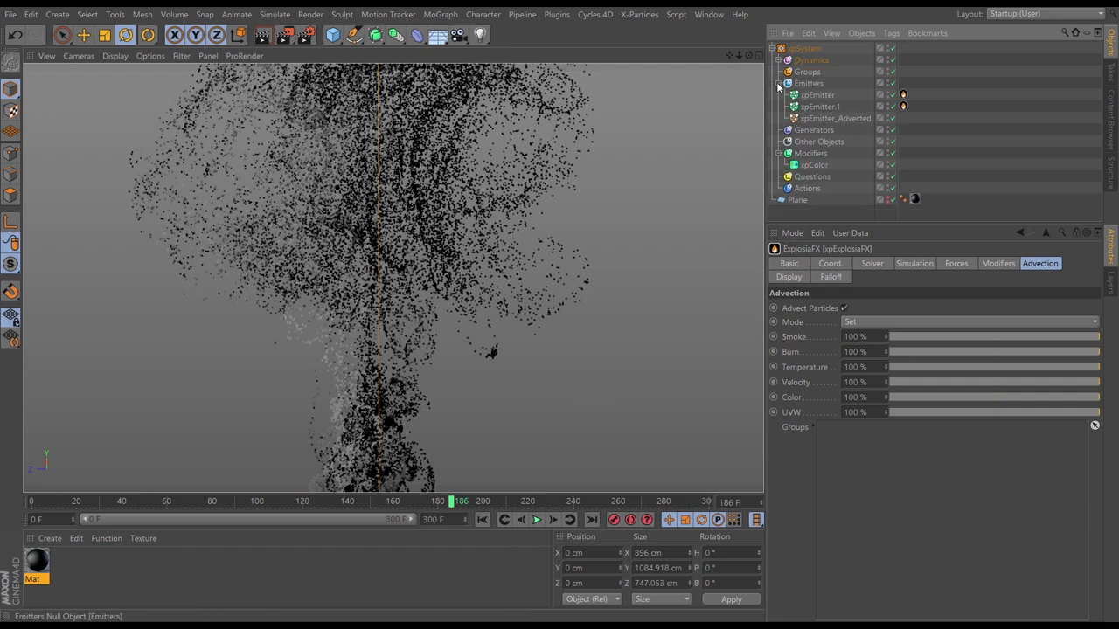
{"action": "left_click", "coordinate": [777, 83]}
{"action": "left_click", "coordinate": [797, 165]}
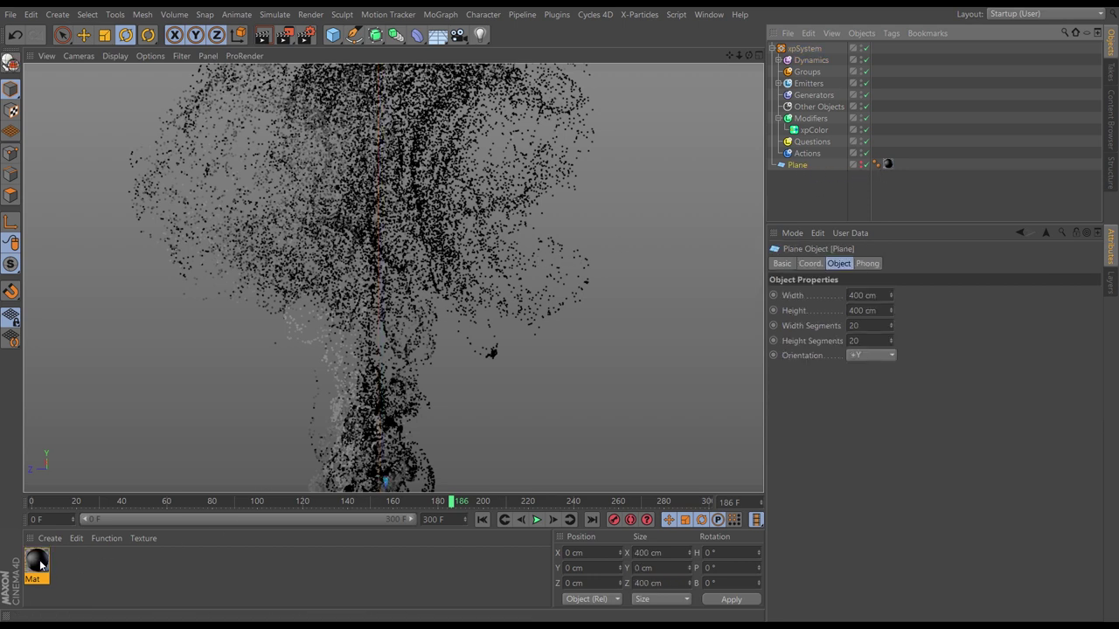
Step: Raise the Low Clip of the Mat material's Noise texture to 20 %
{"action": "left_click", "coordinate": [38, 561]}
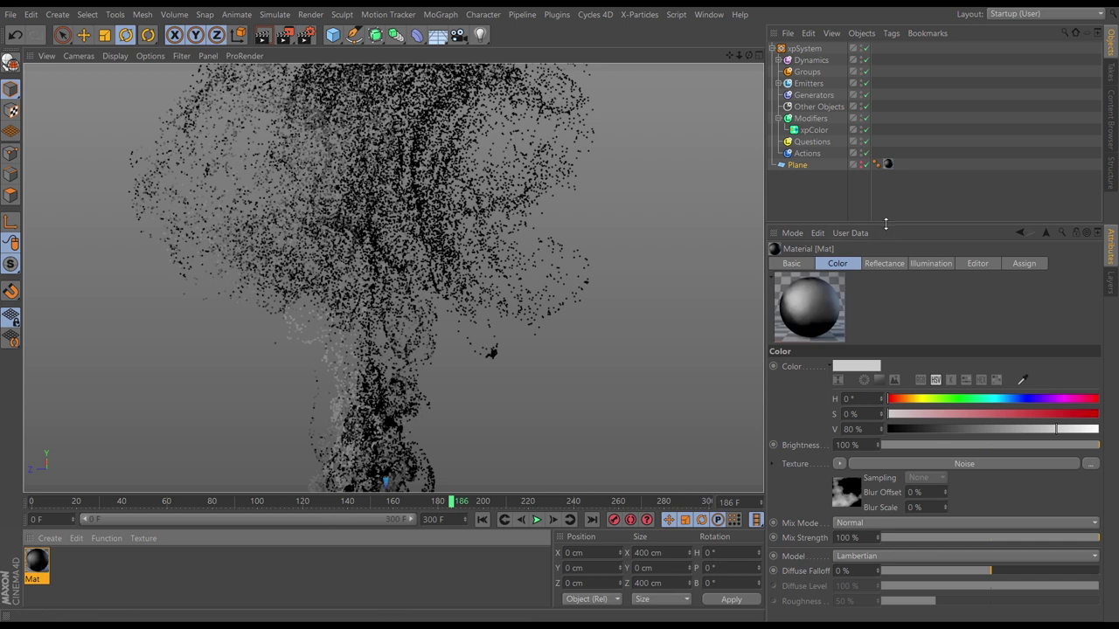
{"action": "left_click_drag", "start_coordinate": [888, 222], "coordinate": [888, 143]}
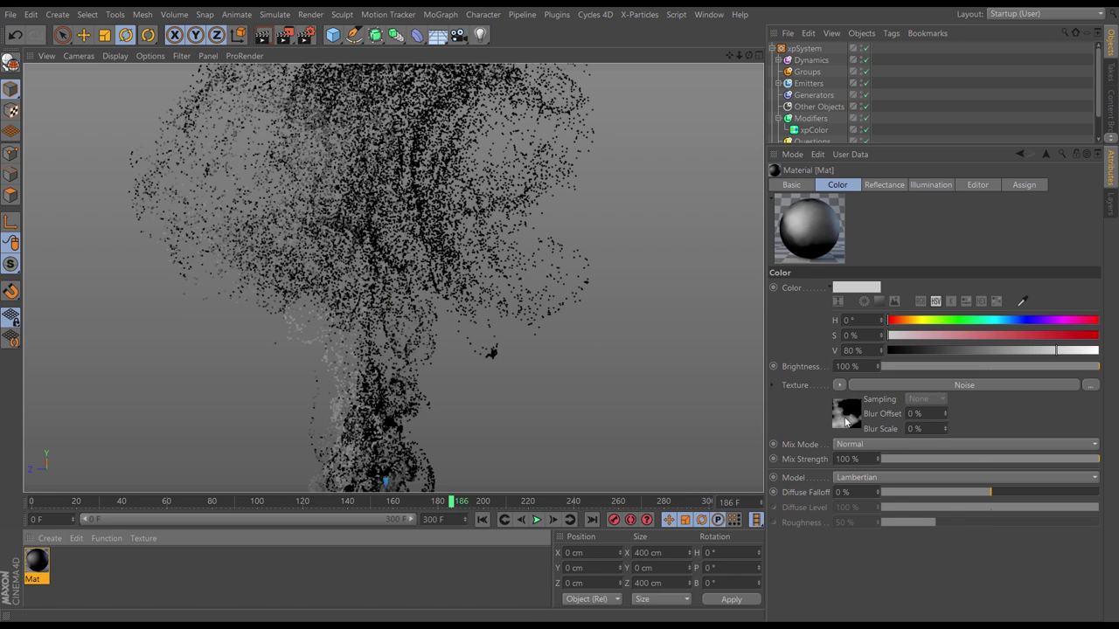
{"action": "left_click", "coordinate": [846, 423]}
{"action": "mouse_move", "coordinate": [932, 533]}
{"action": "left_mouse_down"}
{"action": "mouse_move", "coordinate": [954, 533]}
{"action": "mouse_move", "coordinate": [943, 533]}
{"action": "left_mouse_up"}
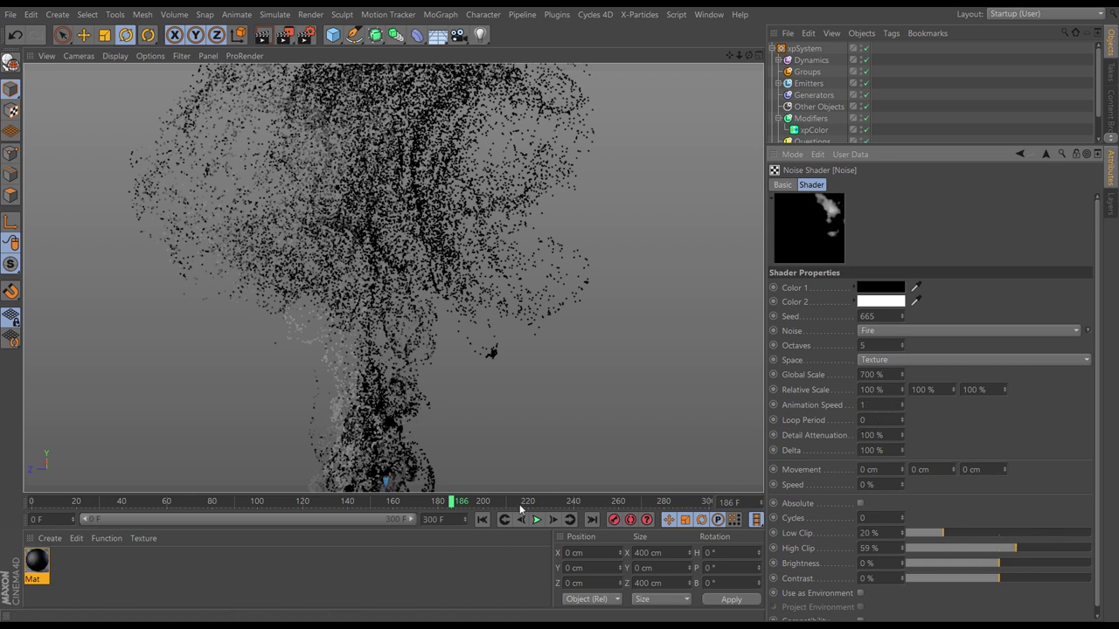
Step: Replay the plume from the start and stop at frame 225
{"action": "left_click", "coordinate": [492, 521]}
{"action": "left_click", "coordinate": [536, 520]}
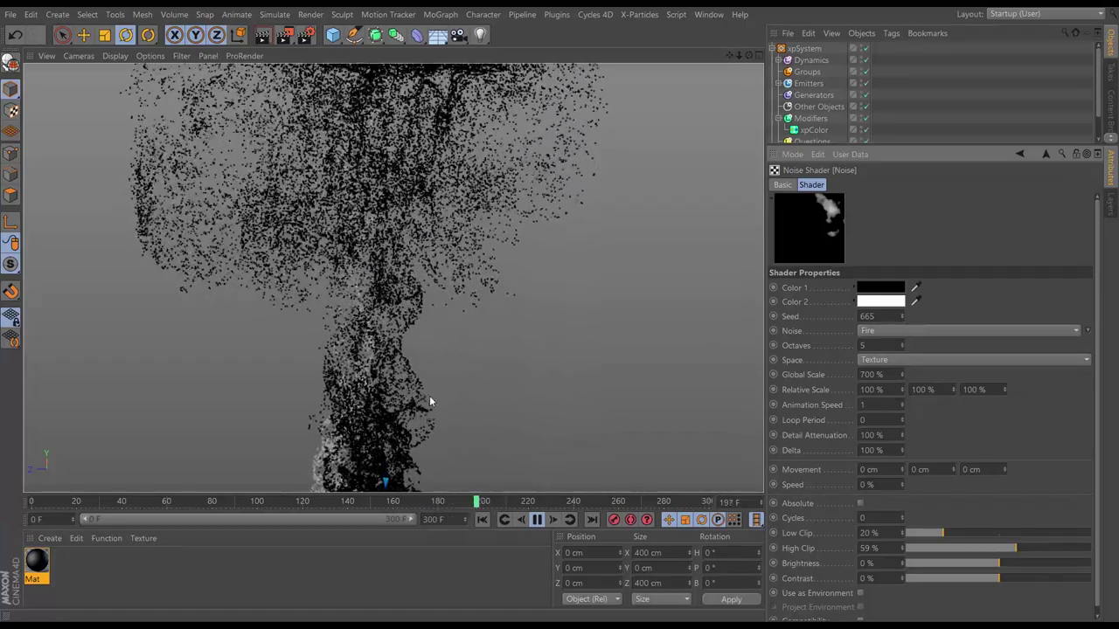
{"action": "left_click", "coordinate": [537, 519]}
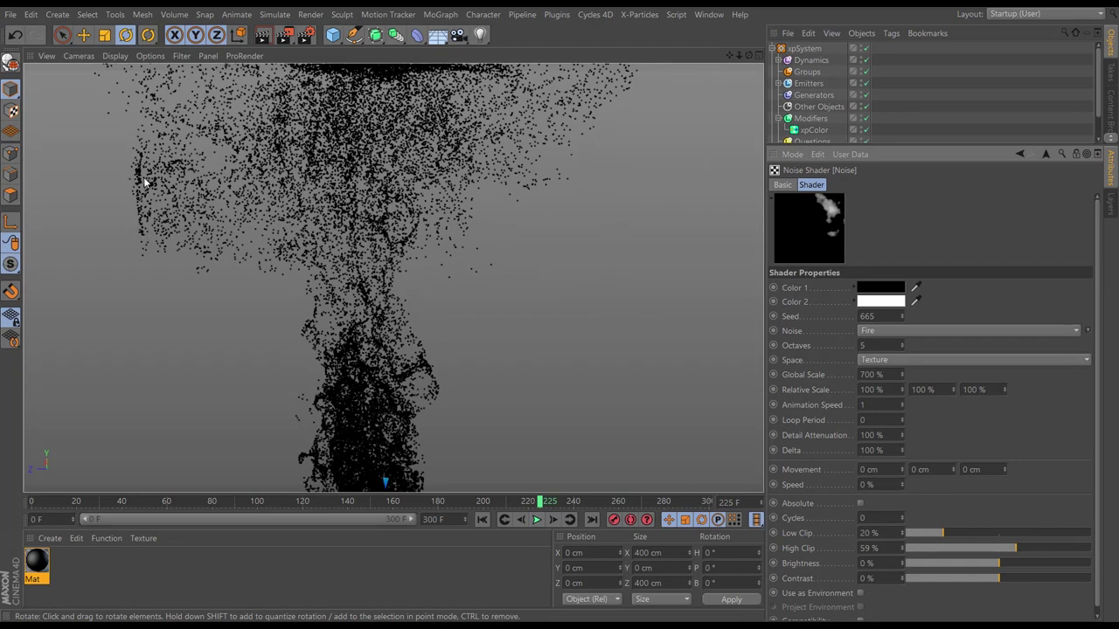
Step: Enable xpExplosiaFX under Dynamics and play the simulation to frame 235
{"action": "left_click", "coordinate": [779, 60]}
{"action": "left_click", "coordinate": [862, 71]}
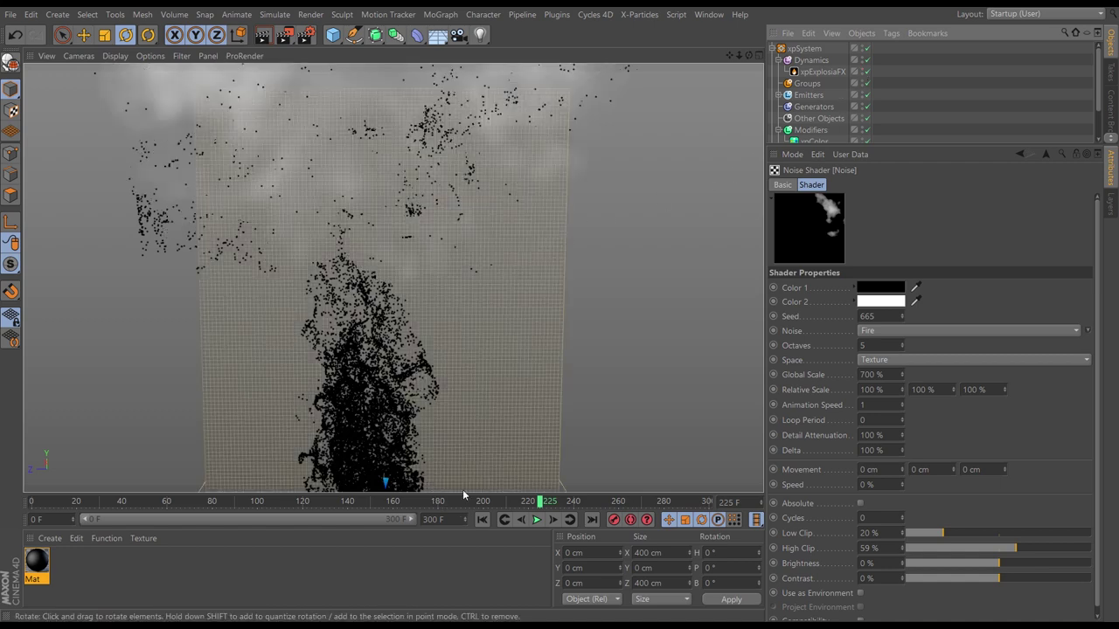
{"action": "left_click", "coordinate": [537, 519]}
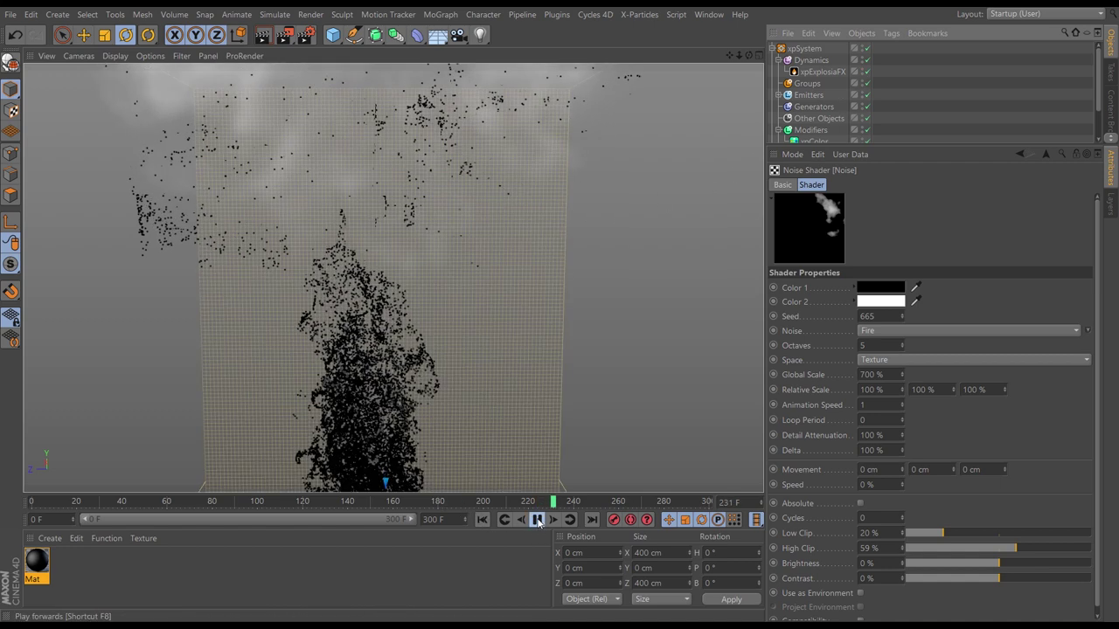
{"action": "left_click", "coordinate": [537, 519]}
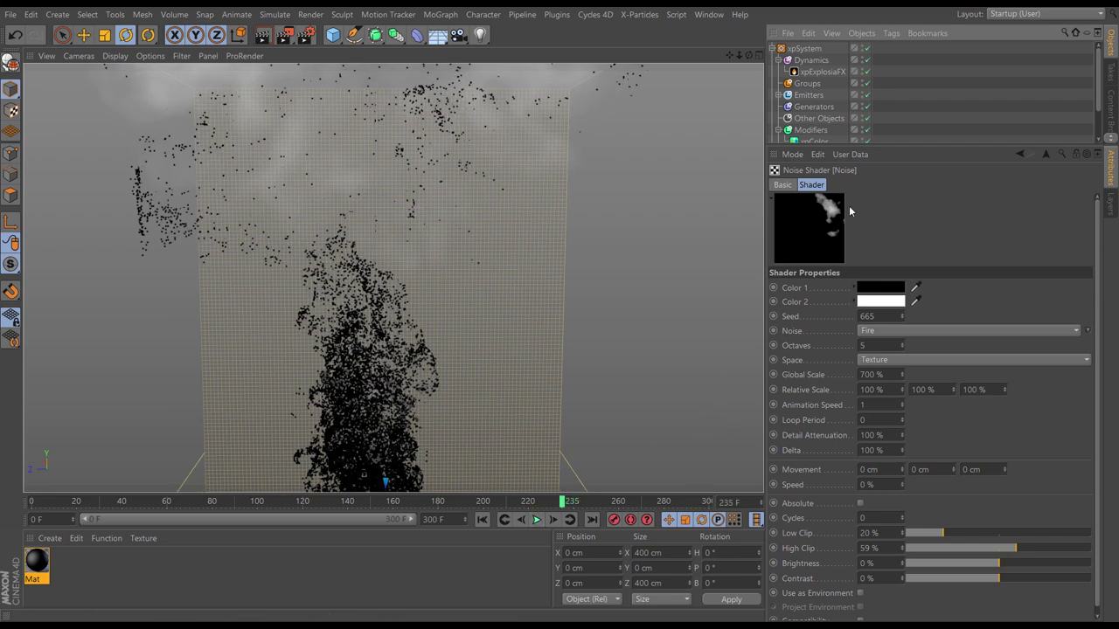
Step: Enlarge the xpExplosiaFX fluid box to 920 × 1112 × 1307.276 cm around the plume
{"action": "scroll", "coordinate": [349, 333], "scroll_direction": "down", "scroll_amount": 5}
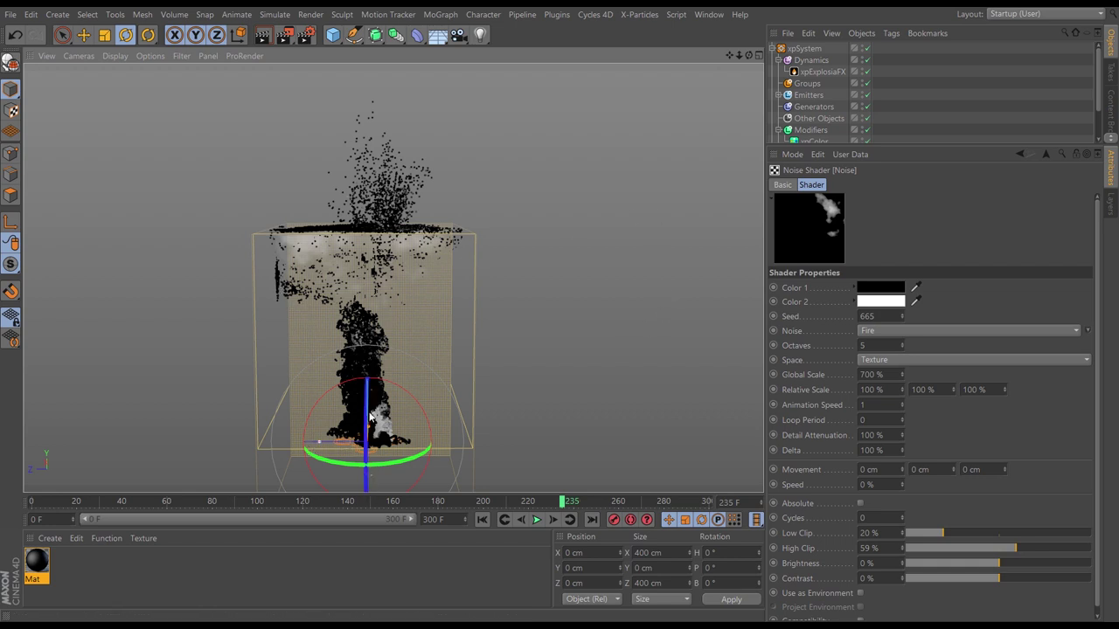
{"action": "left_click", "coordinate": [821, 71]}
{"action": "left_click_drag", "start_coordinate": [278, 442], "coordinate": [193, 442]}
{"action": "left_click_drag", "start_coordinate": [459, 443], "coordinate": [431, 400]}
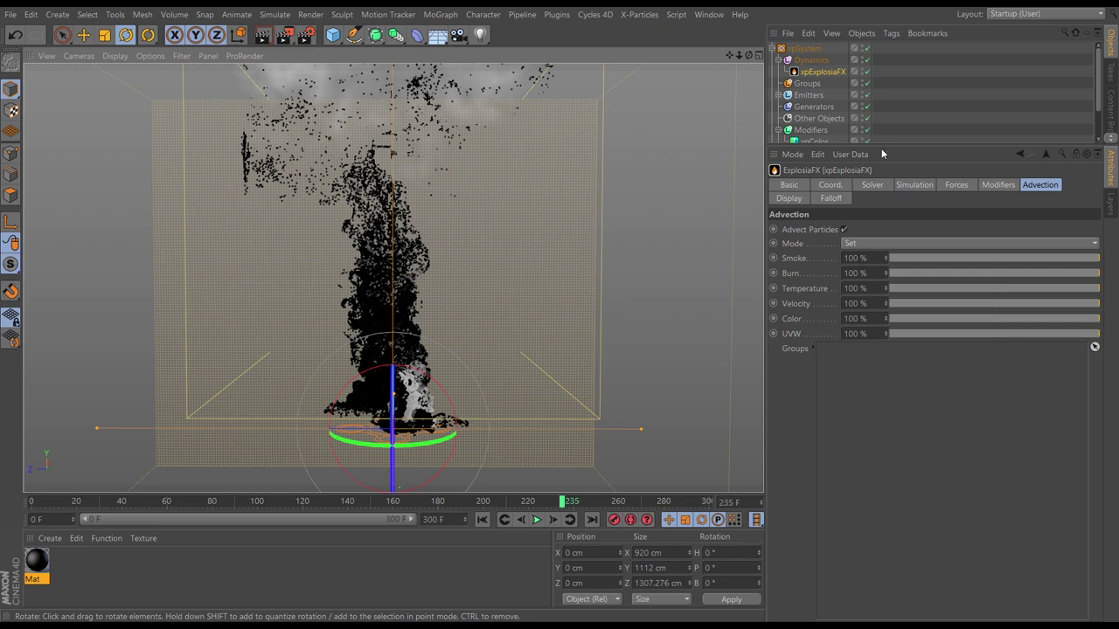
Step: Replay the simulation with the enlarged domain and xpExplosiaFX deselected, pausing at frame 82
{"action": "left_click_drag", "start_coordinate": [892, 145], "coordinate": [882, 206]}
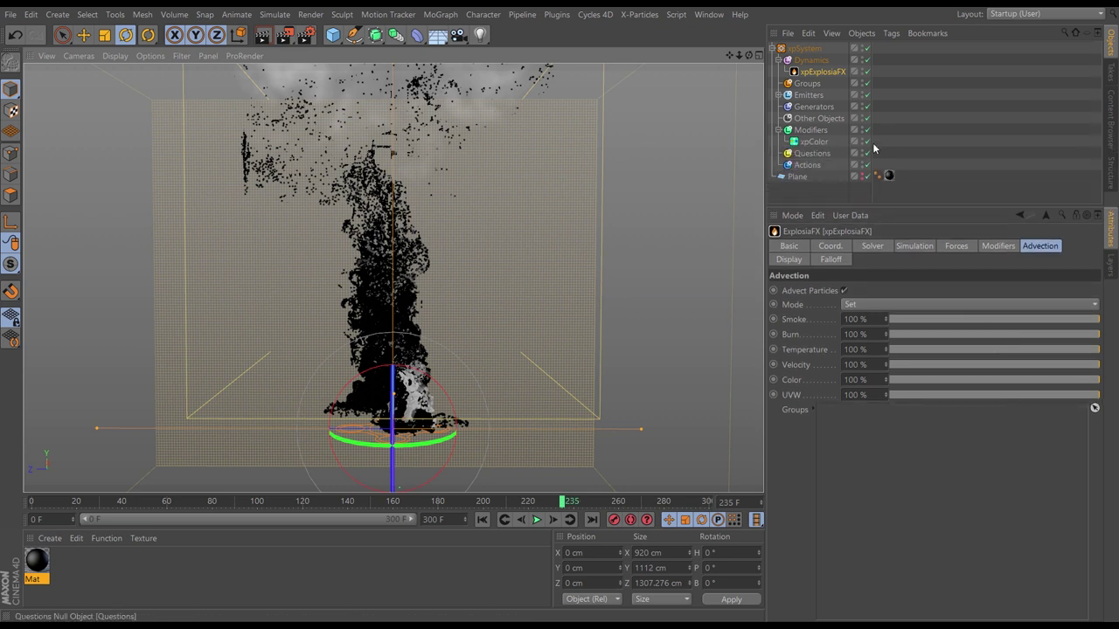
{"action": "left_click", "coordinate": [481, 519]}
{"action": "left_click", "coordinate": [536, 519]}
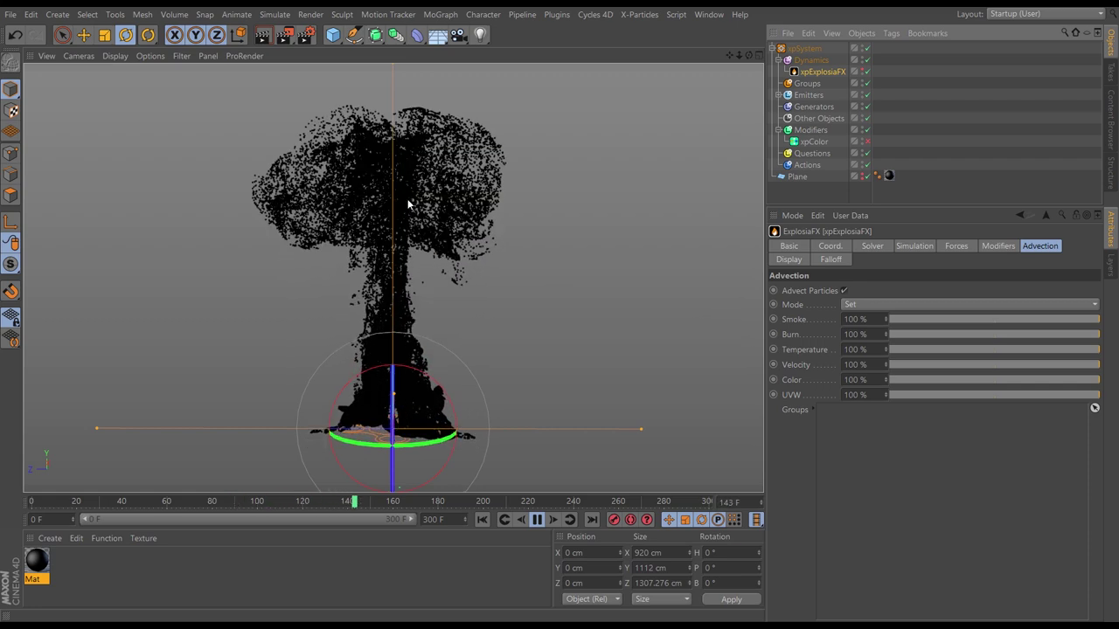
{"action": "left_click", "coordinate": [536, 519]}
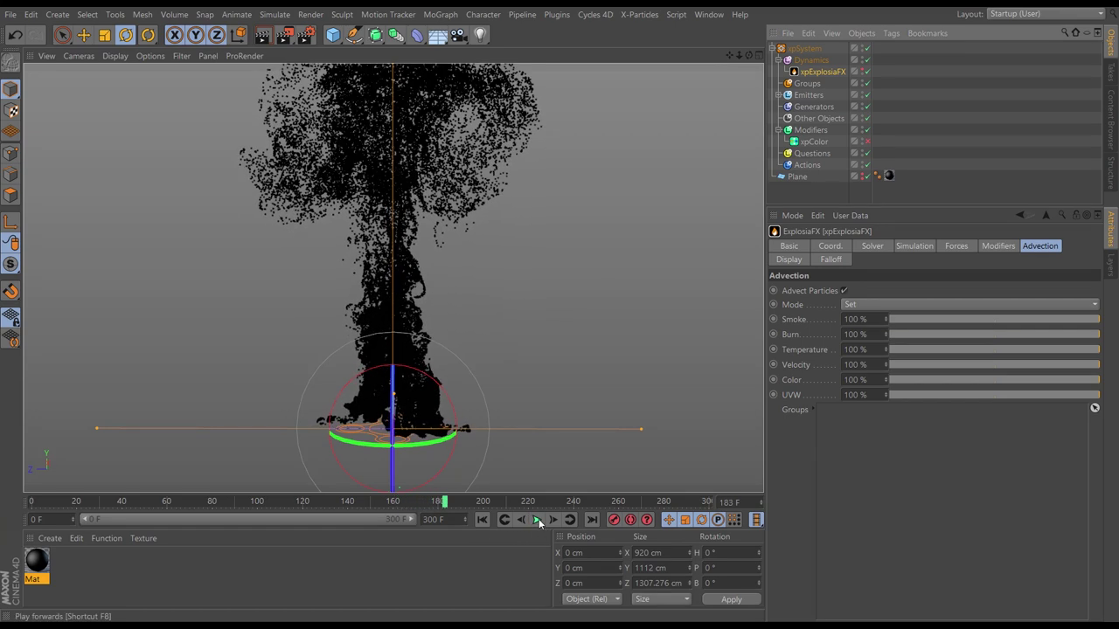
{"action": "left_click", "coordinate": [482, 519]}
{"action": "left_click", "coordinate": [791, 190]}
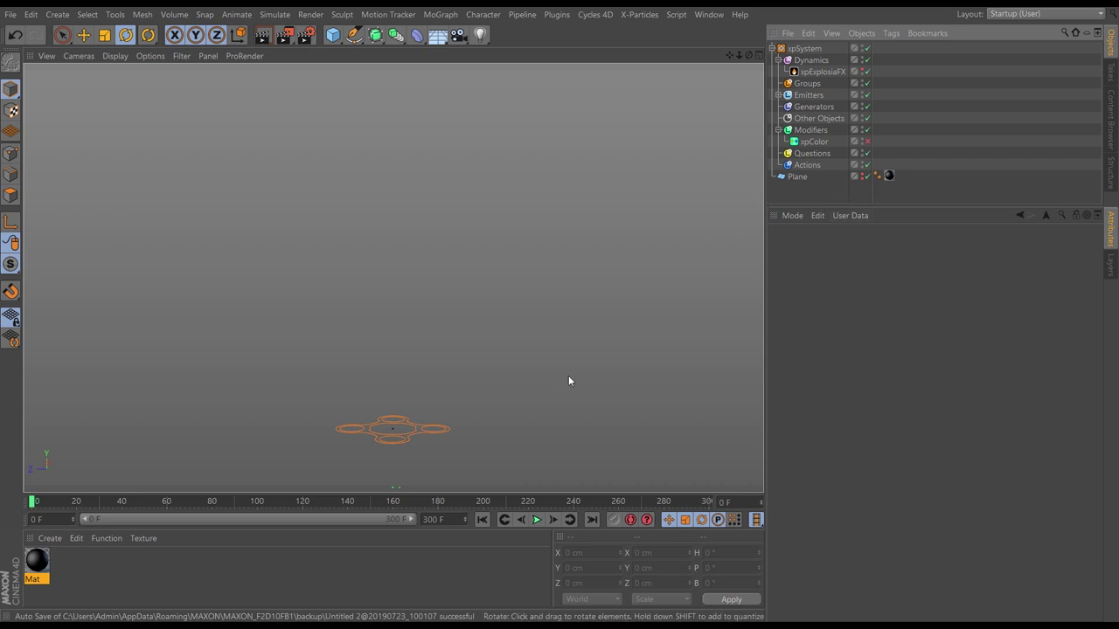
{"action": "left_click", "coordinate": [537, 520]}
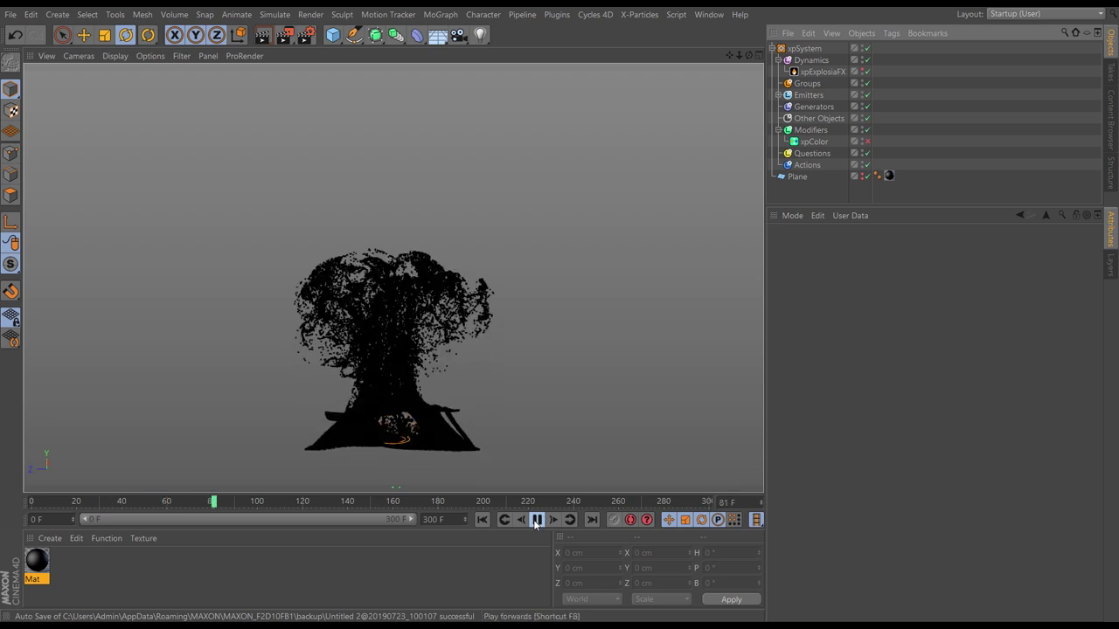
{"action": "left_click", "coordinate": [537, 520]}
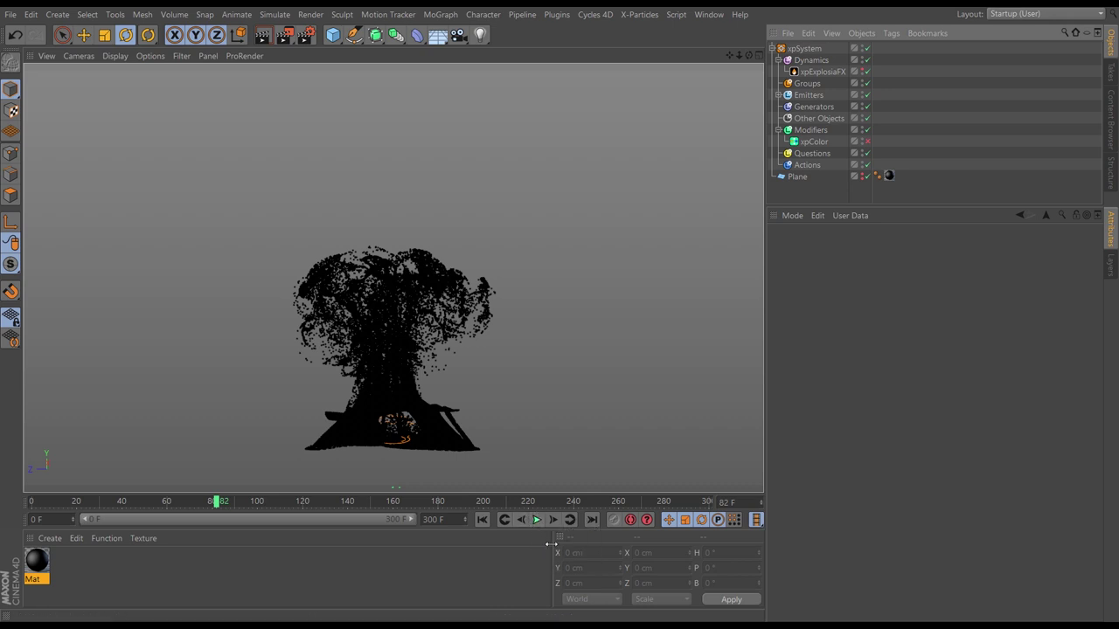
Step: Play to frame 101 and lower xpExplosiaFX's Sim Speed from 100 % to 10 %
{"action": "left_click", "coordinate": [821, 72]}
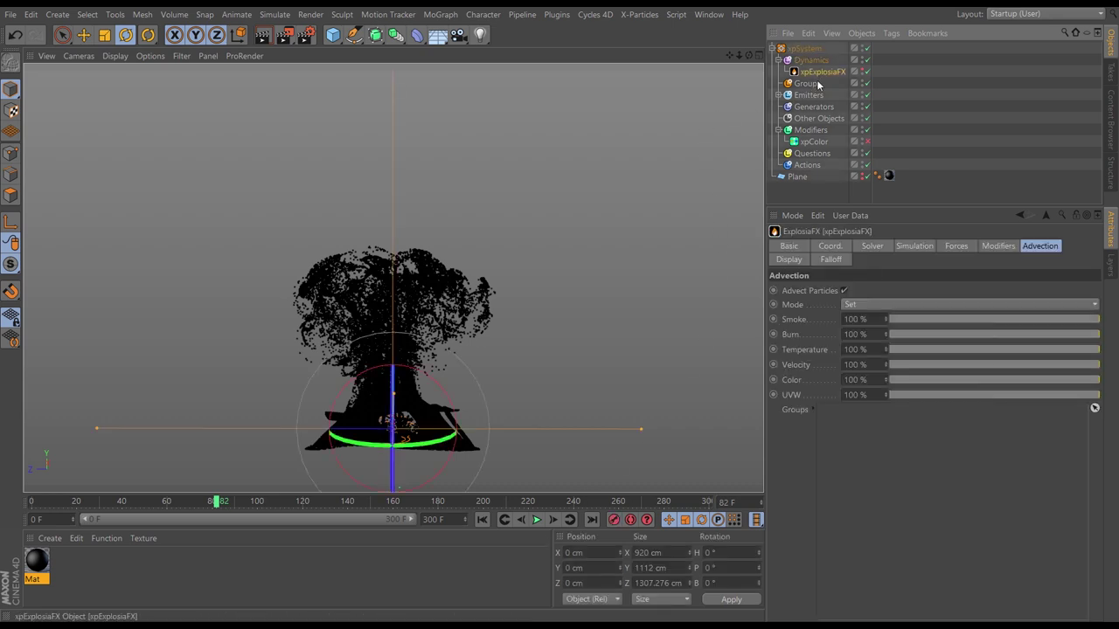
{"action": "left_click", "coordinate": [912, 246]}
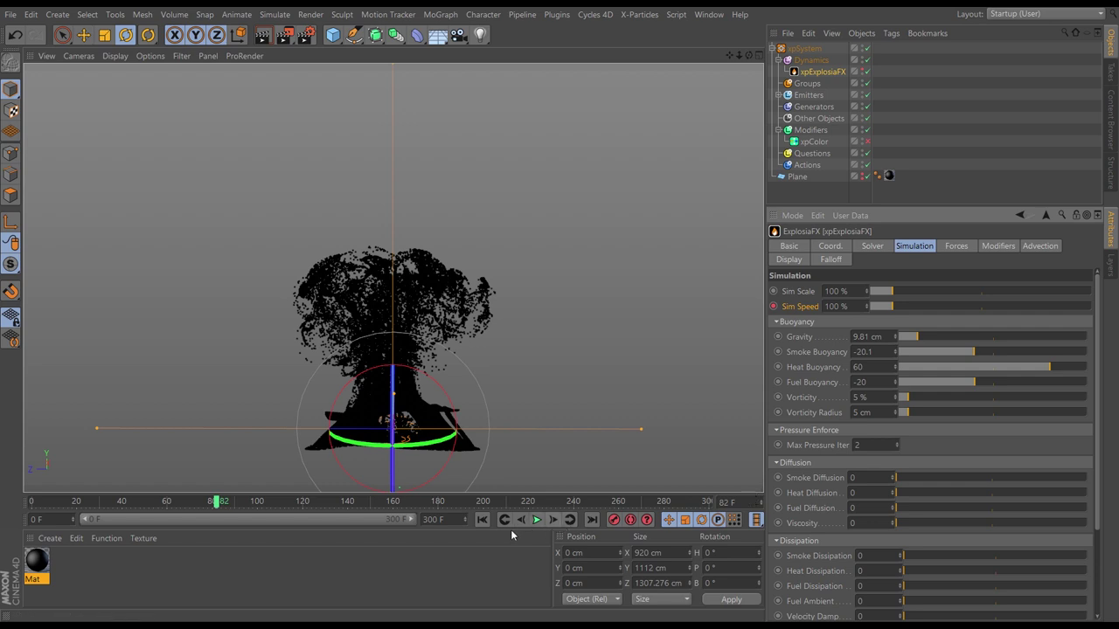
{"action": "left_click", "coordinate": [537, 520]}
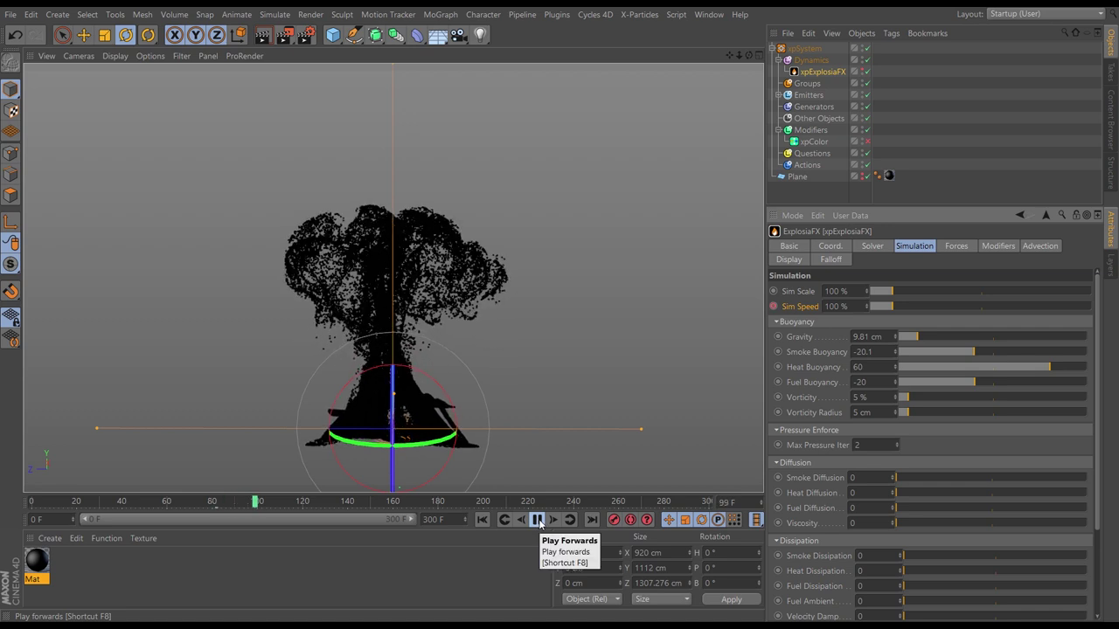
{"action": "left_click", "coordinate": [537, 520]}
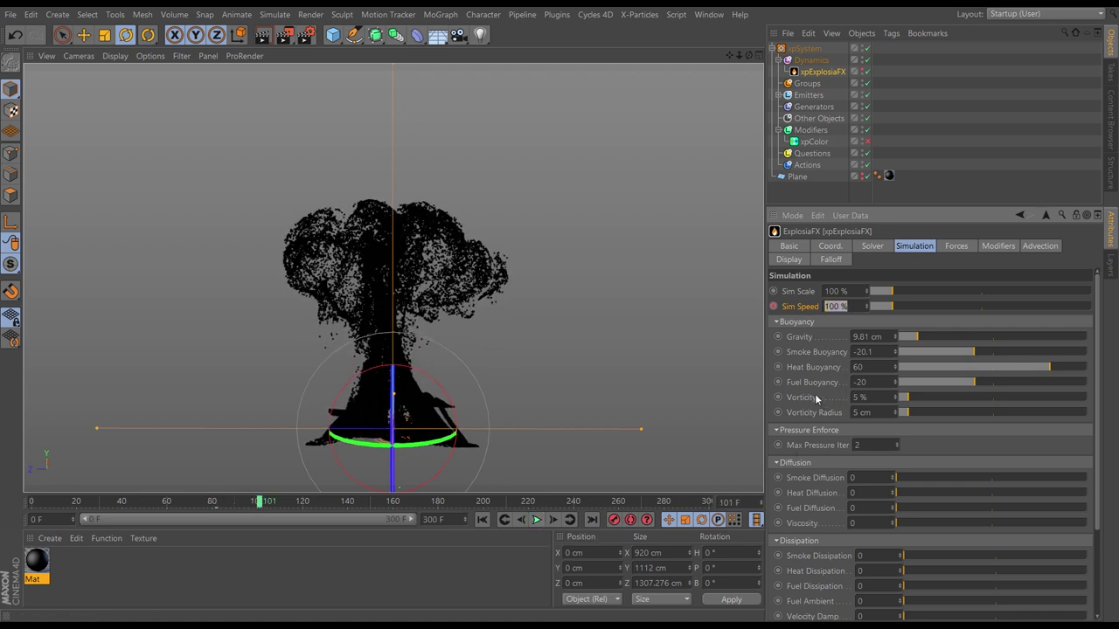
{"action": "type", "text": "10"}
{"action": "key", "text": "Return"}
{"action": "left_click", "coordinate": [780, 95]}
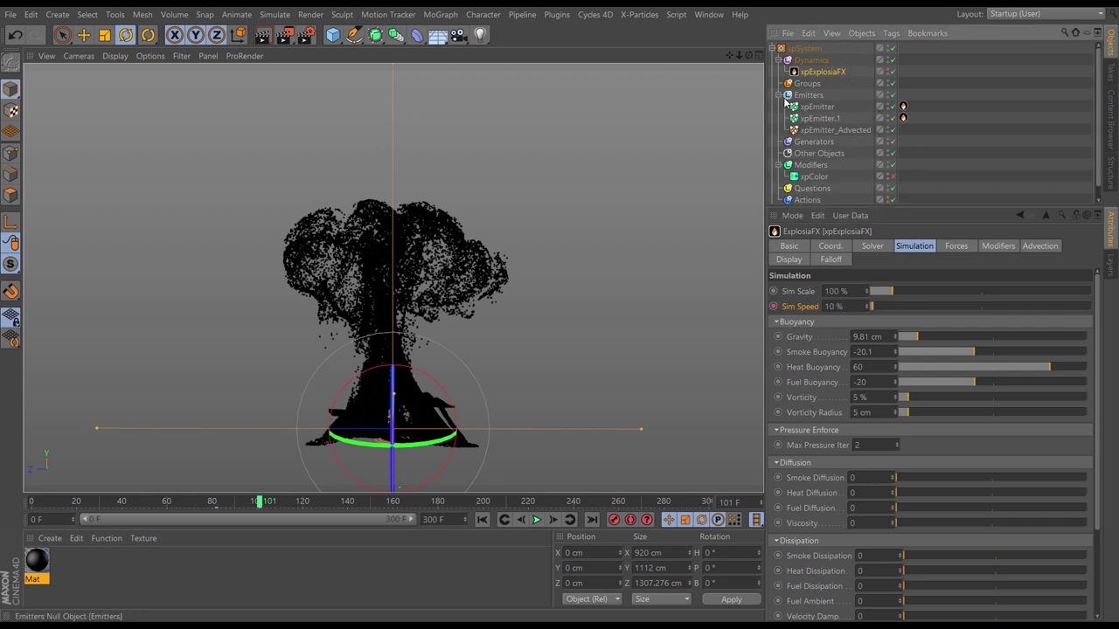
Step: Disable xpEmitter_Advected and play the smoke-only simulation to frame 228
{"action": "left_click", "coordinate": [894, 130]}
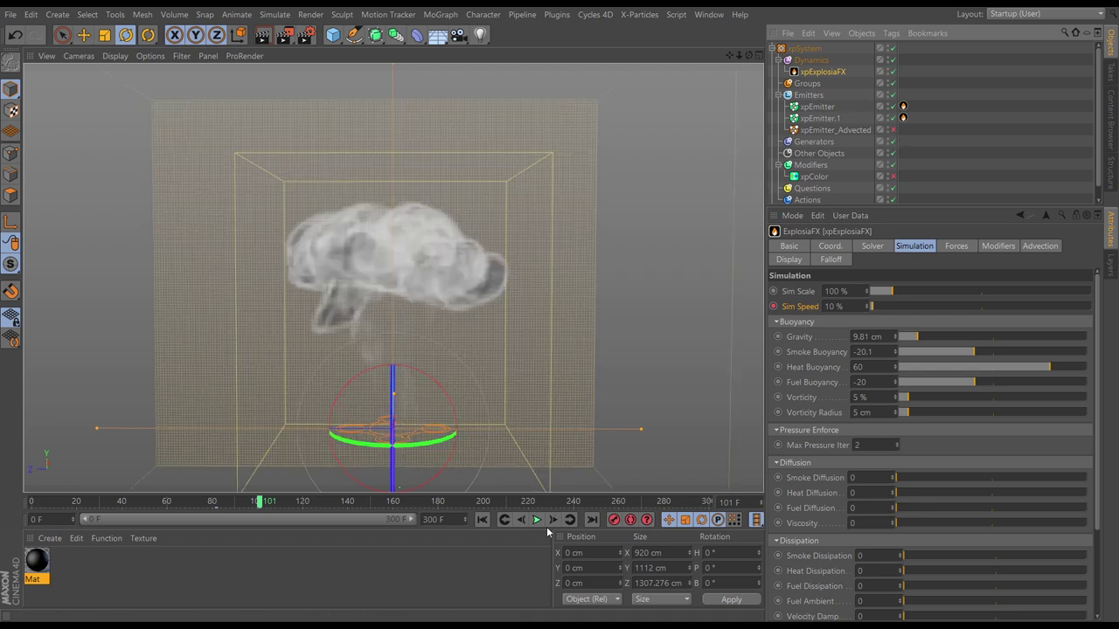
{"action": "left_click", "coordinate": [482, 519]}
{"action": "left_click", "coordinate": [536, 519]}
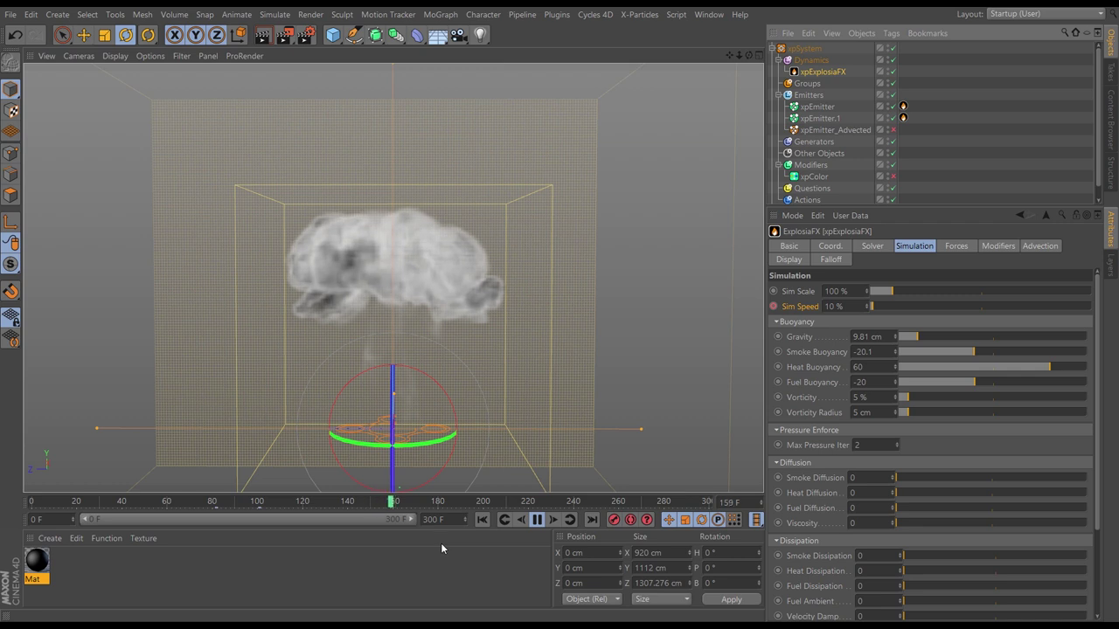
{"action": "left_click", "coordinate": [538, 520]}
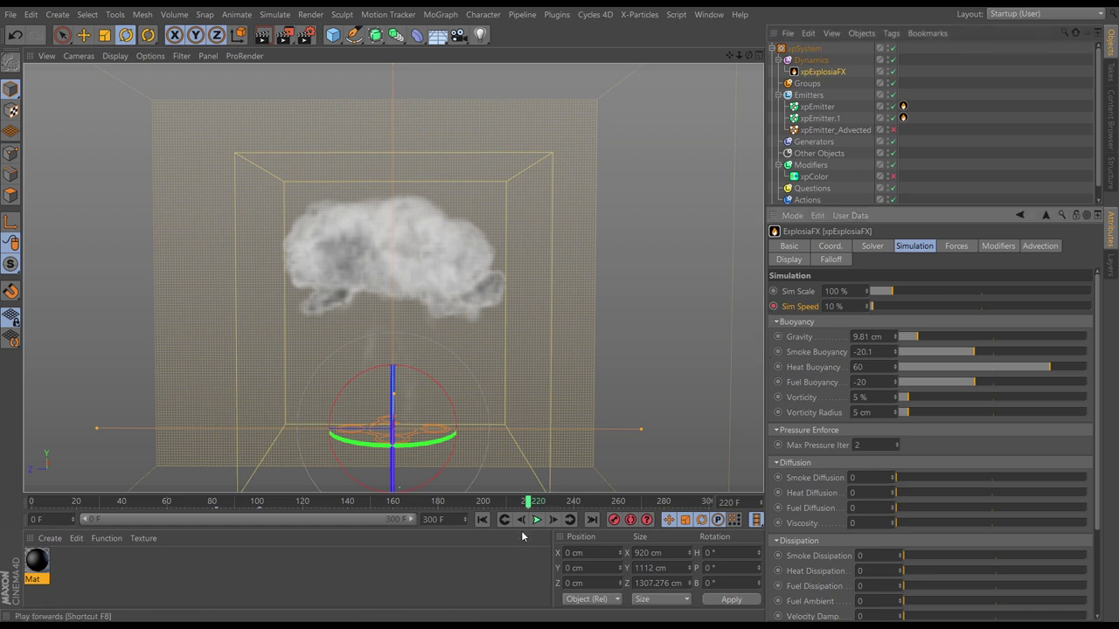
{"action": "left_click", "coordinate": [537, 520]}
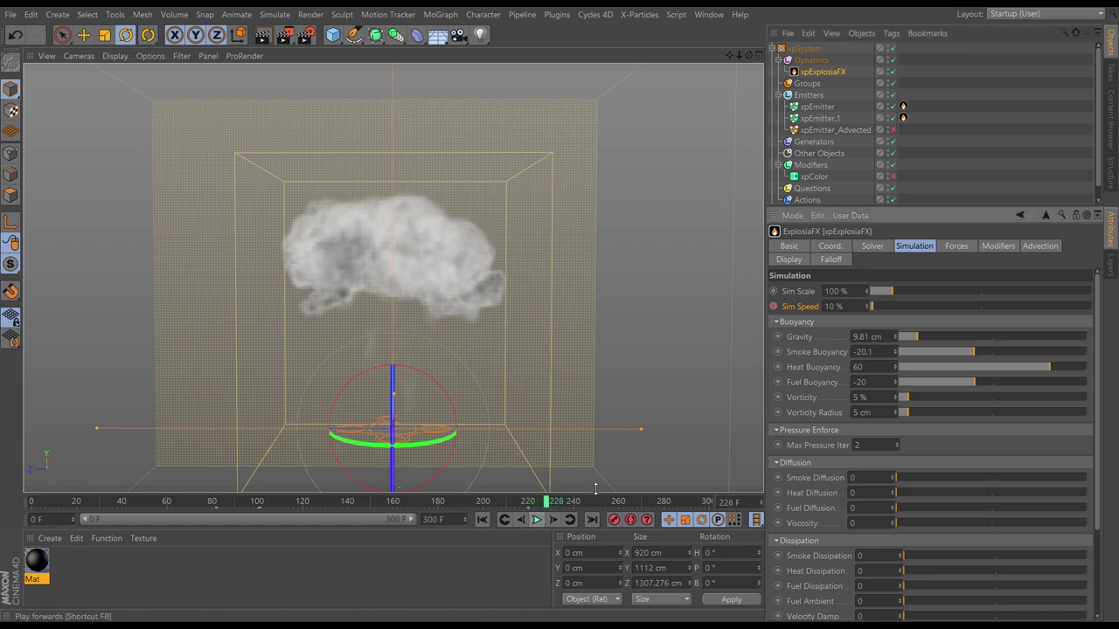
Step: Set Sim Speed back to 100 % and replay the smoke to frame 262
{"action": "left_click", "coordinate": [834, 306]}
{"action": "type", "text": "1"}
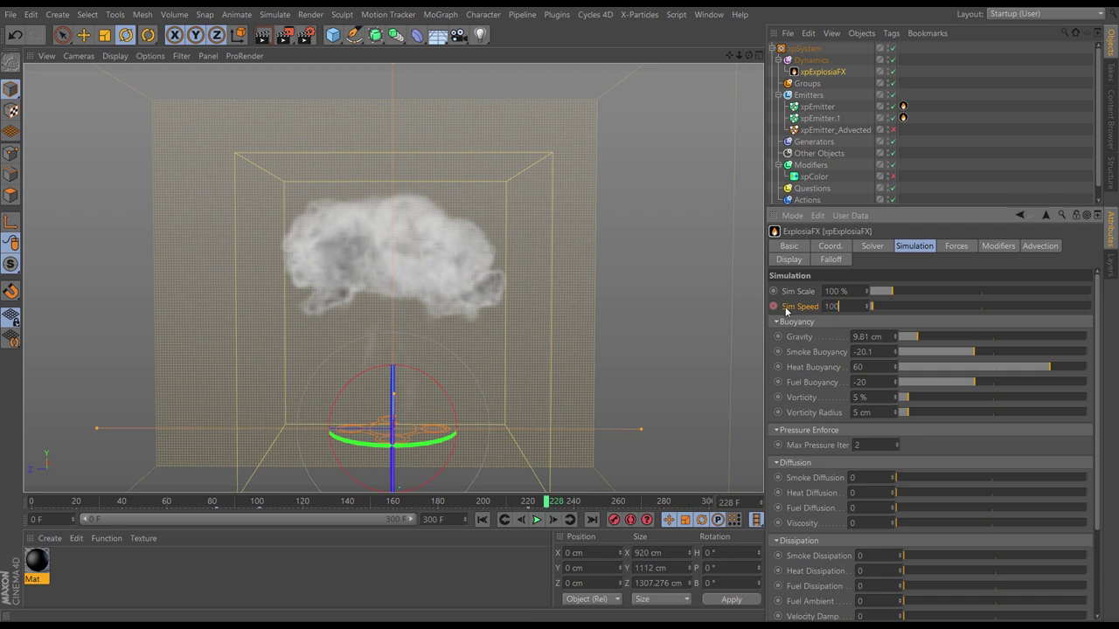
{"action": "type", "text": "00"}
{"action": "key", "text": "Return"}
{"action": "left_click", "coordinate": [481, 520]}
{"action": "left_click", "coordinate": [537, 520]}
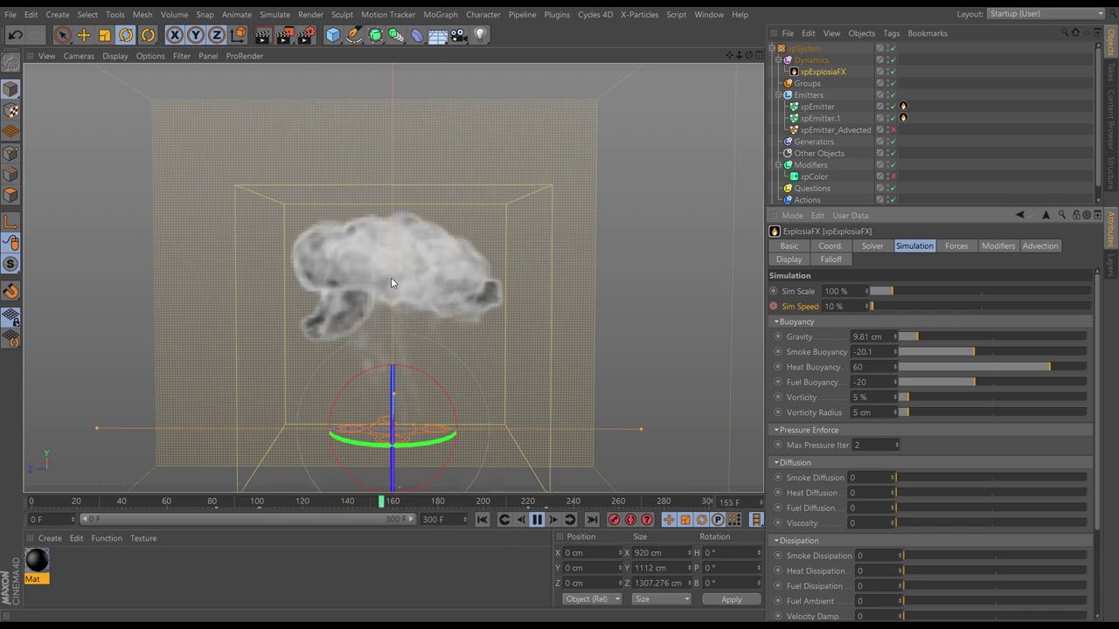
{"action": "left_click", "coordinate": [537, 520]}
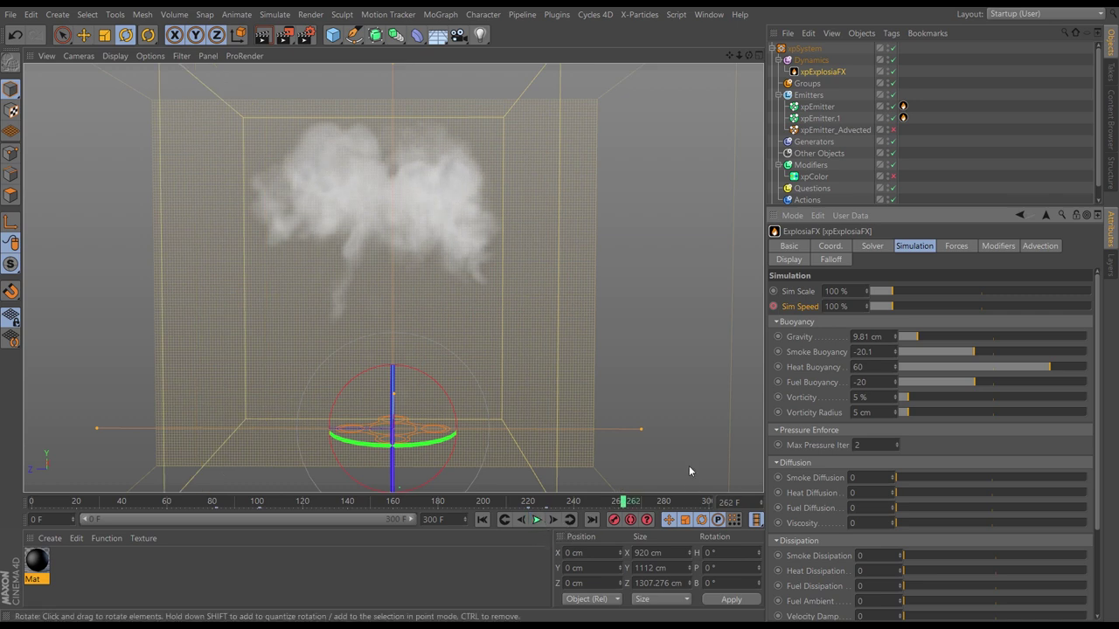
Step: Re-enable xpEmitter_Advected, play the plume to frame 290, and view xpExplosiaFX's Advection settings
{"action": "left_click", "coordinate": [892, 129]}
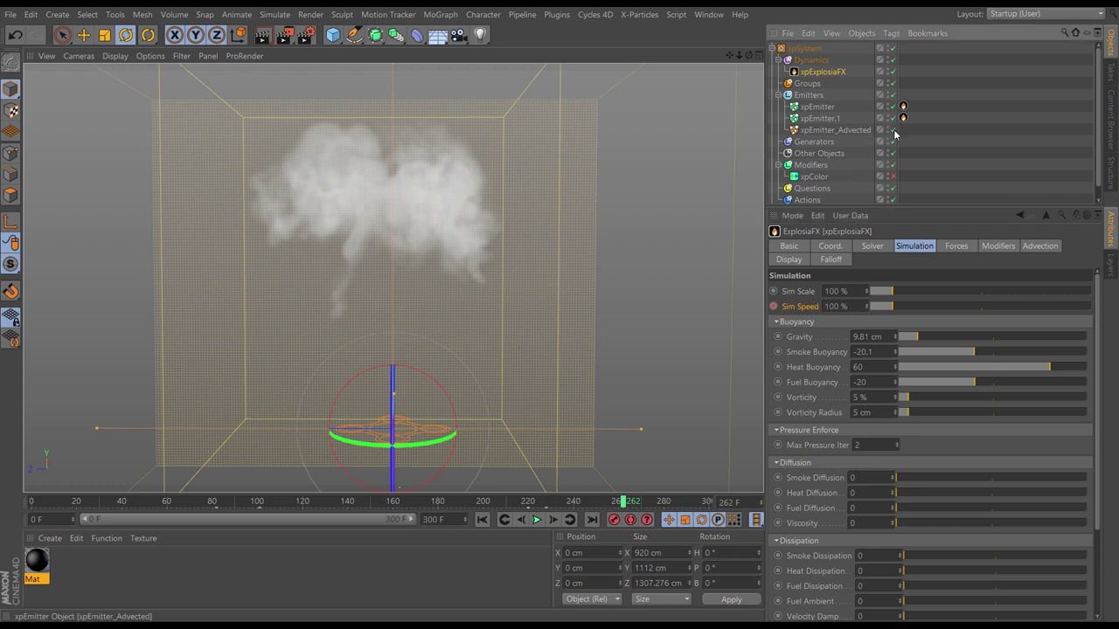
{"action": "left_click", "coordinate": [483, 520]}
{"action": "left_click", "coordinate": [535, 520]}
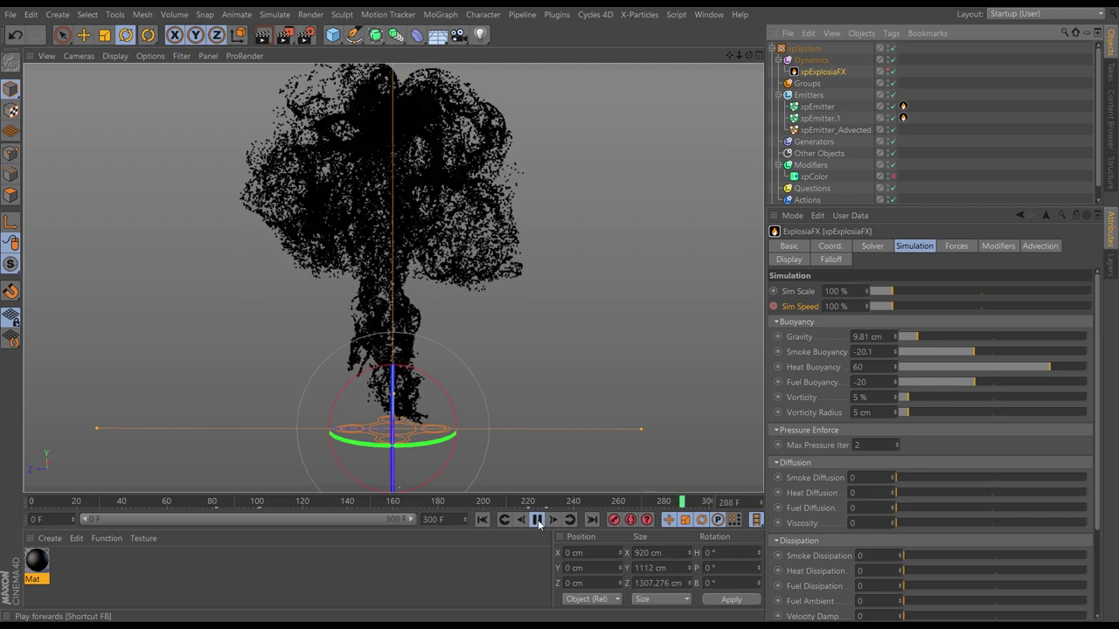
{"action": "key", "text": "F8"}
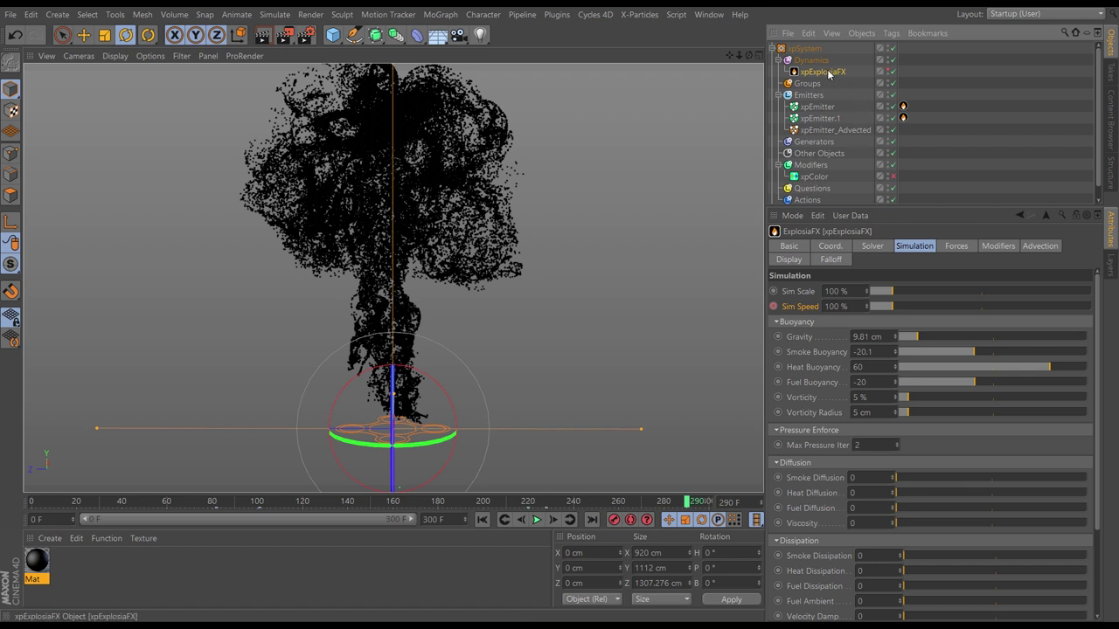
{"action": "left_click", "coordinate": [1030, 248]}
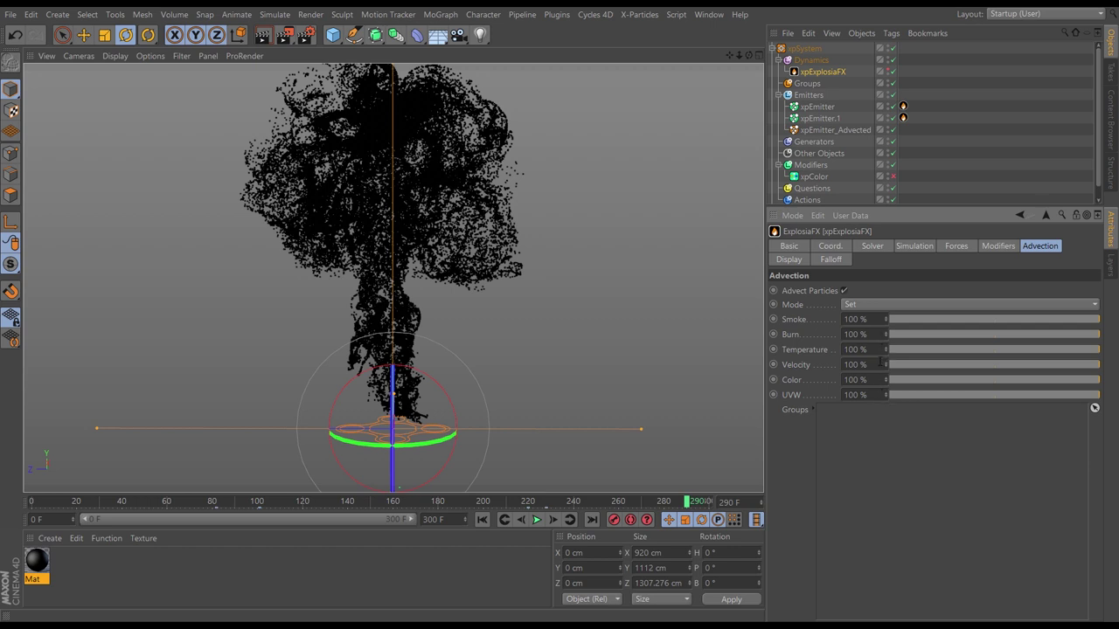
Step: Zero the Color, UVW, Temperature and Burn advection, keep Velocity at 100 %, and replay from frame 0
{"action": "left_click", "coordinate": [872, 246]}
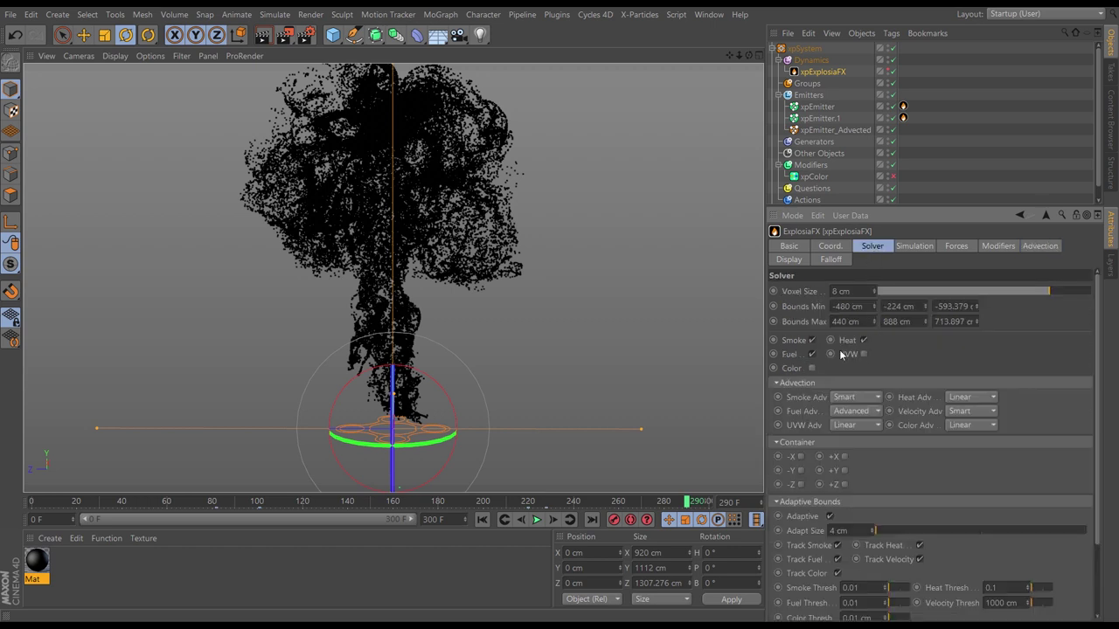
{"action": "left_click", "coordinate": [1038, 247]}
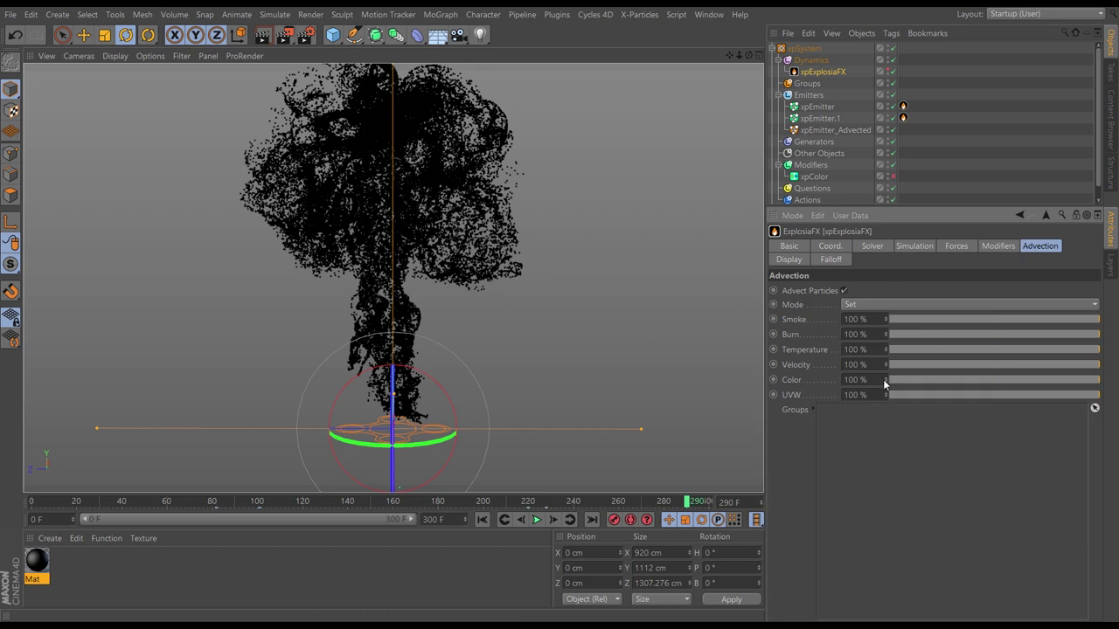
{"action": "left_click_drag", "start_coordinate": [957, 378], "coordinate": [824, 376]}
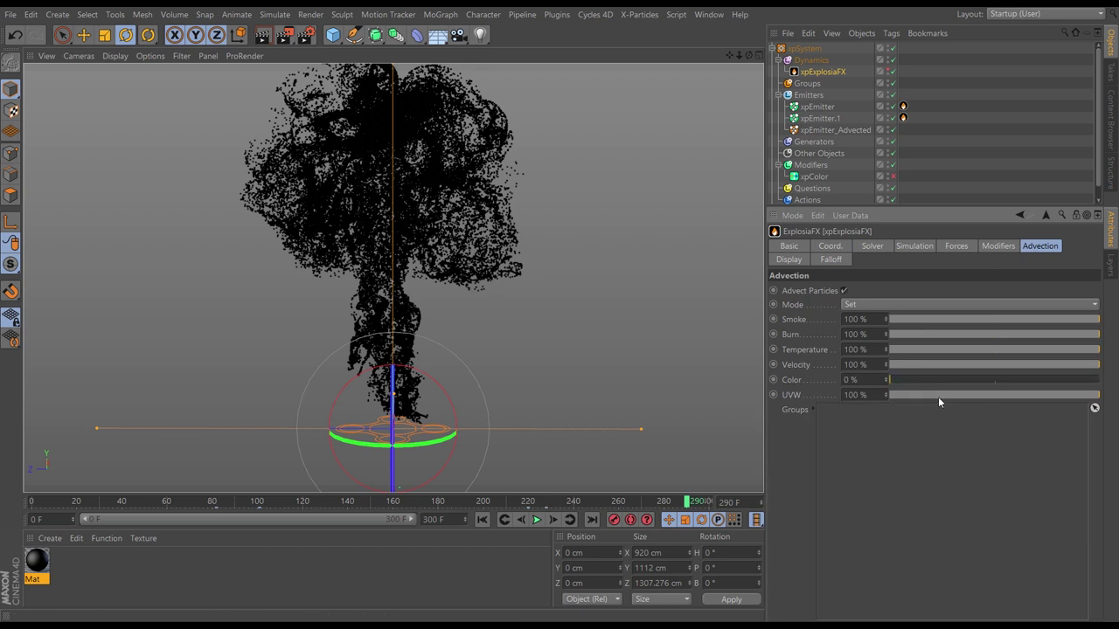
{"action": "left_click_drag", "start_coordinate": [938, 397], "coordinate": [880, 395]}
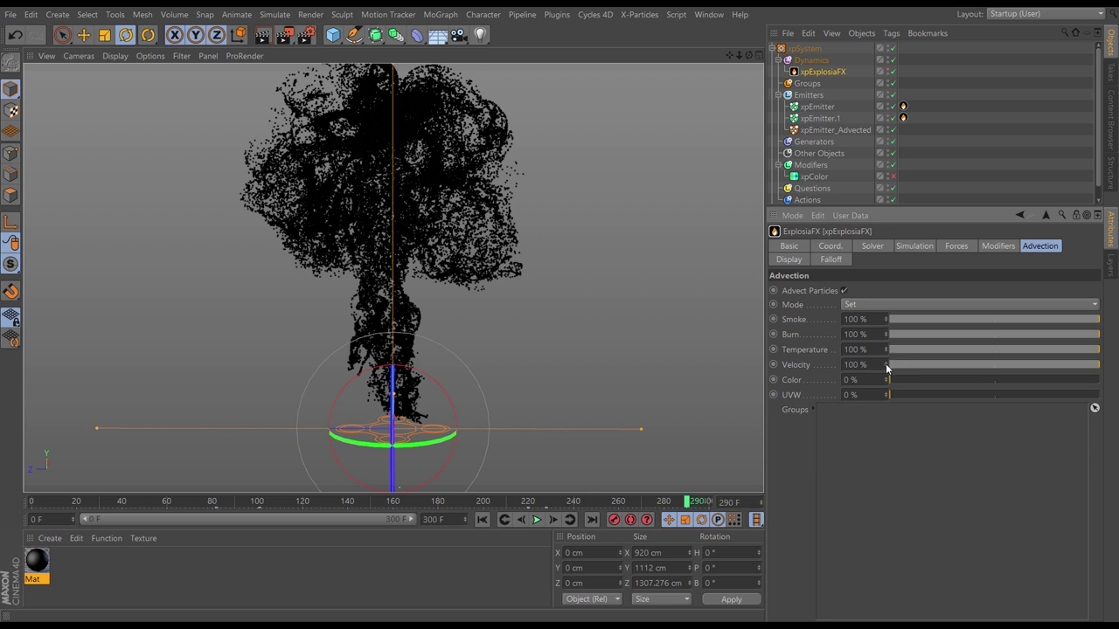
{"action": "mouse_move", "coordinate": [911, 349]}
{"action": "left_mouse_down"}
{"action": "mouse_move", "coordinate": [889, 350]}
{"action": "mouse_move", "coordinate": [887, 320]}
{"action": "left_mouse_up"}
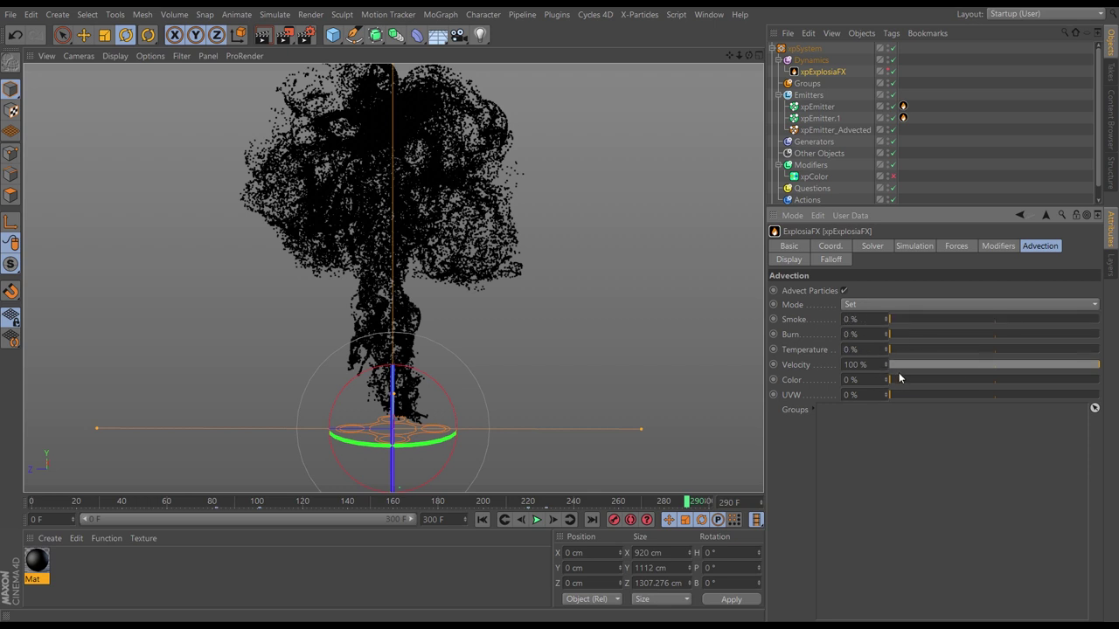
{"action": "left_click", "coordinate": [482, 519]}
{"action": "left_click", "coordinate": [537, 519]}
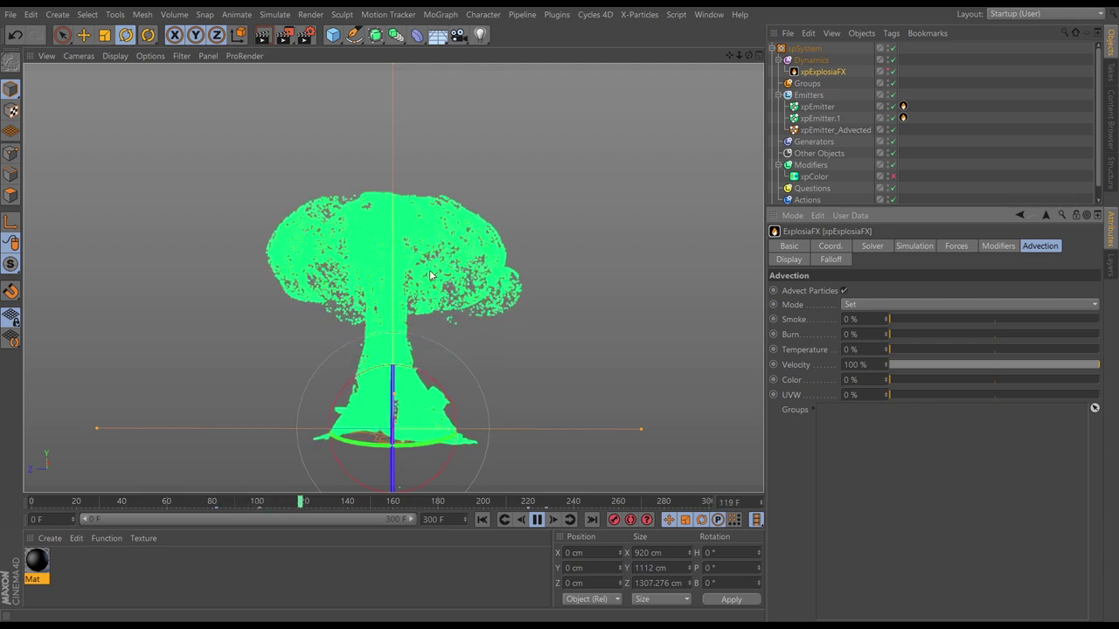
Step: Stop playback, rewind to frame 0, and inspect both emitters' Object properties
{"action": "left_click", "coordinate": [537, 519]}
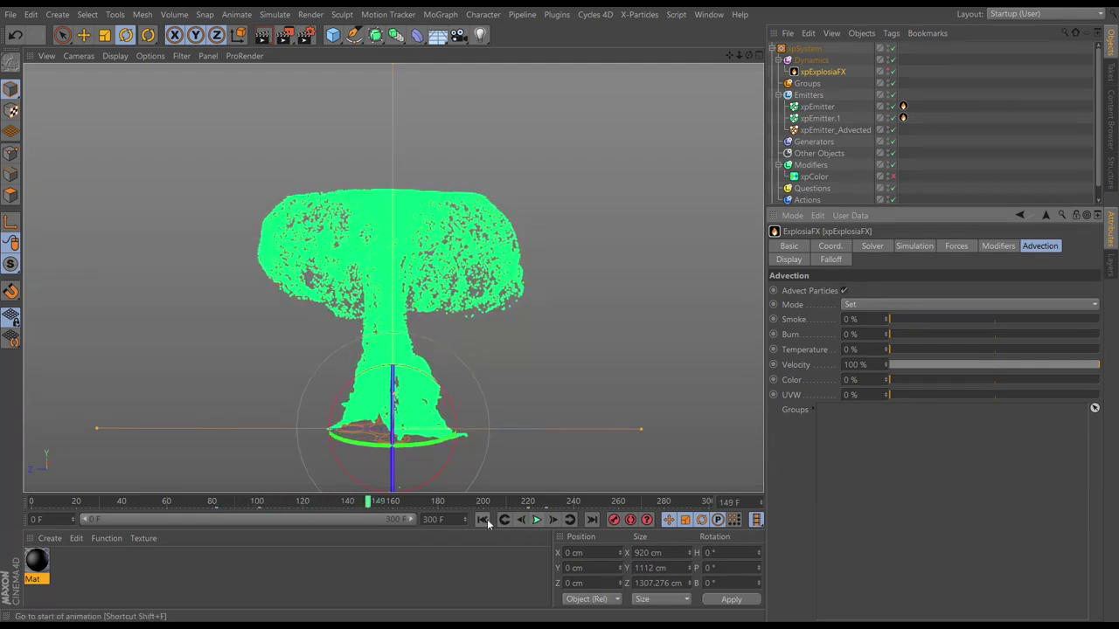
{"action": "left_click", "coordinate": [482, 520]}
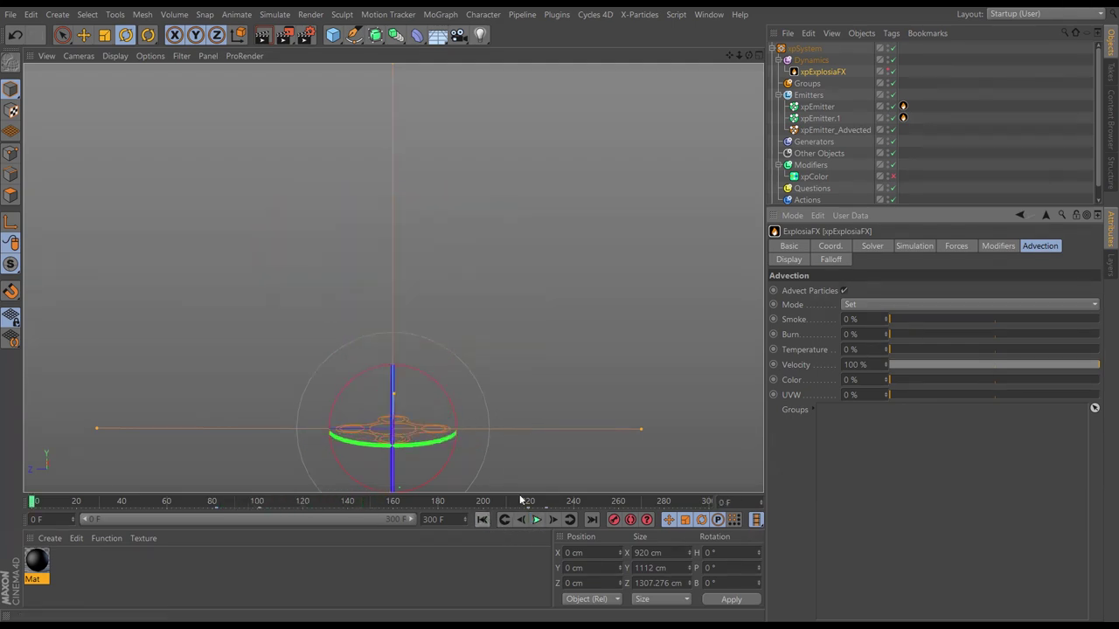
{"action": "left_click", "coordinate": [817, 107]}
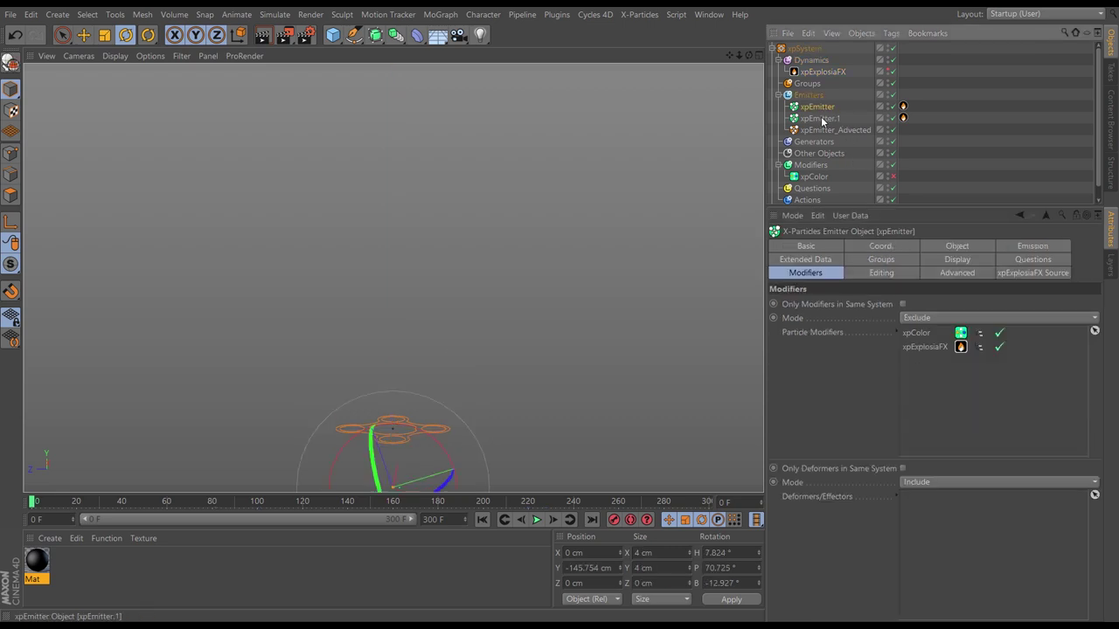
{"action": "left_click", "coordinate": [819, 118], "text": "ctrl"}
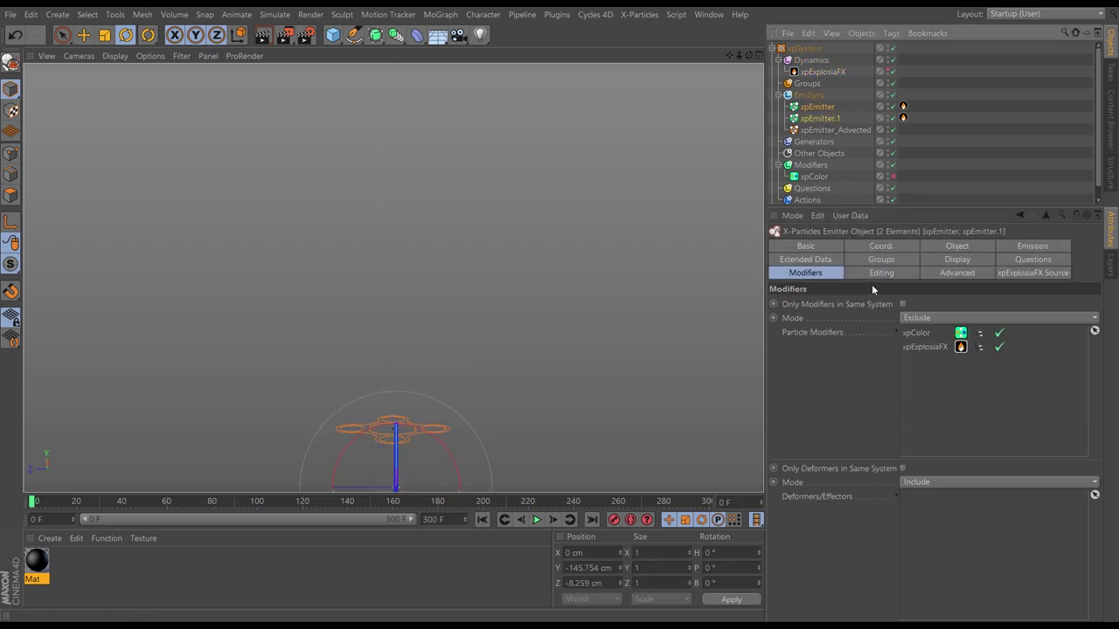
{"action": "left_click", "coordinate": [949, 248]}
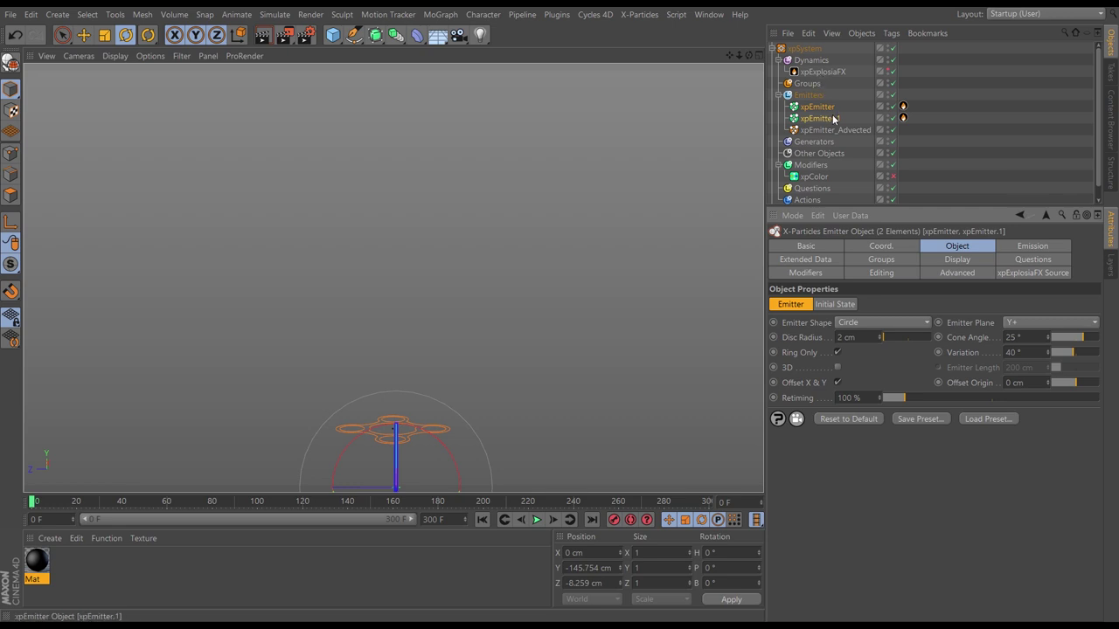
Step: Select xpExplosiaFX and display its Simulation settings with Sim Speed at 100 %
{"action": "left_click", "coordinate": [819, 74]}
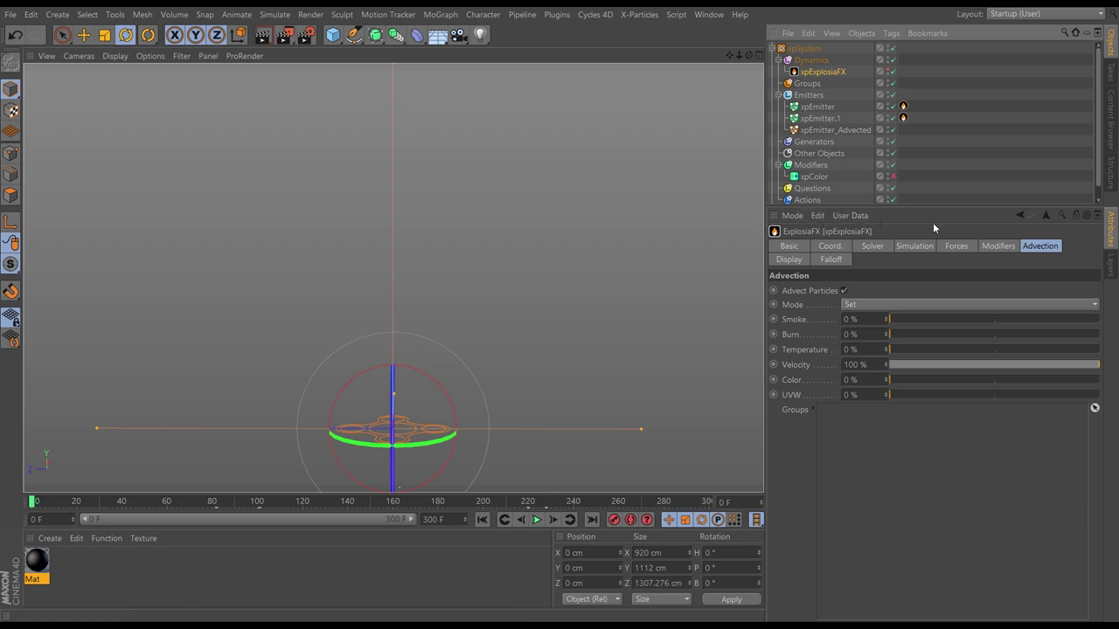
{"action": "left_click", "coordinate": [922, 246]}
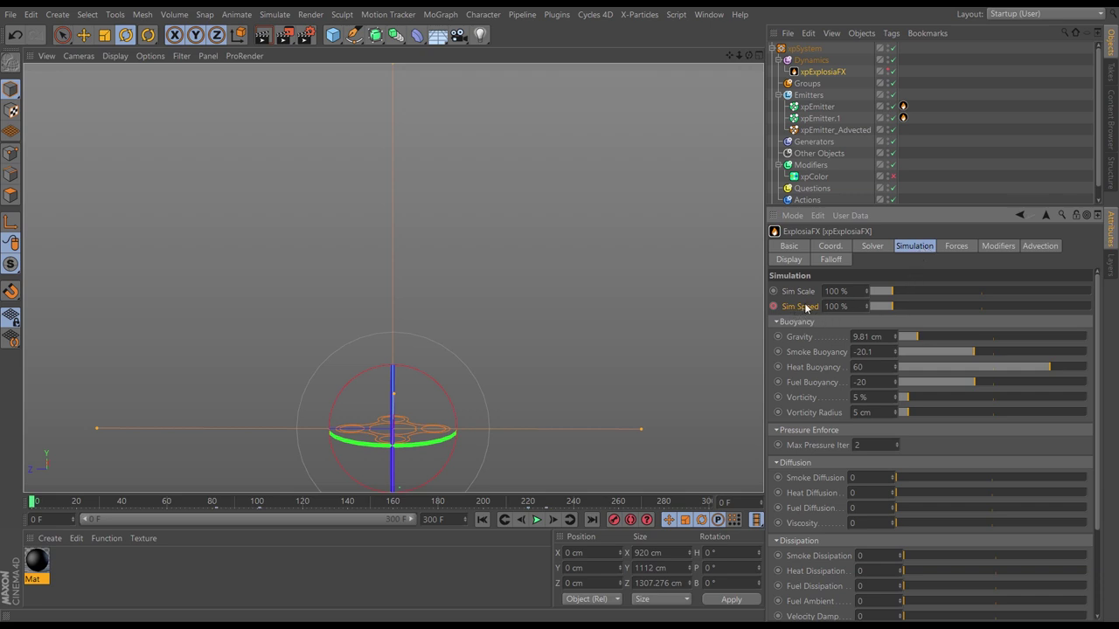
{"action": "left_click", "coordinate": [820, 118]}
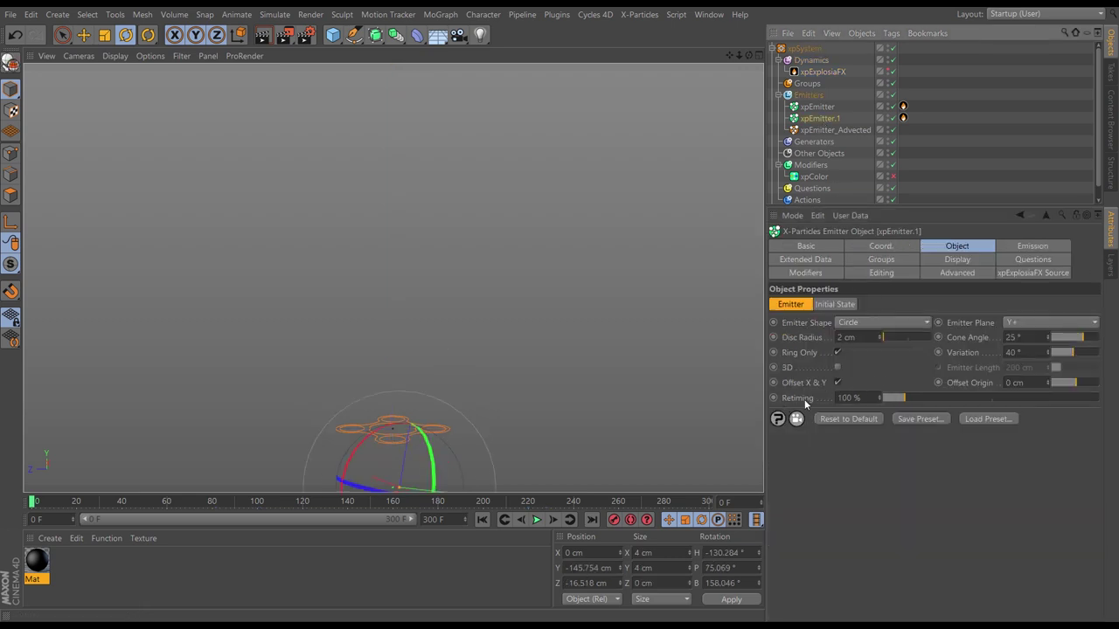
{"action": "left_click", "coordinate": [820, 72]}
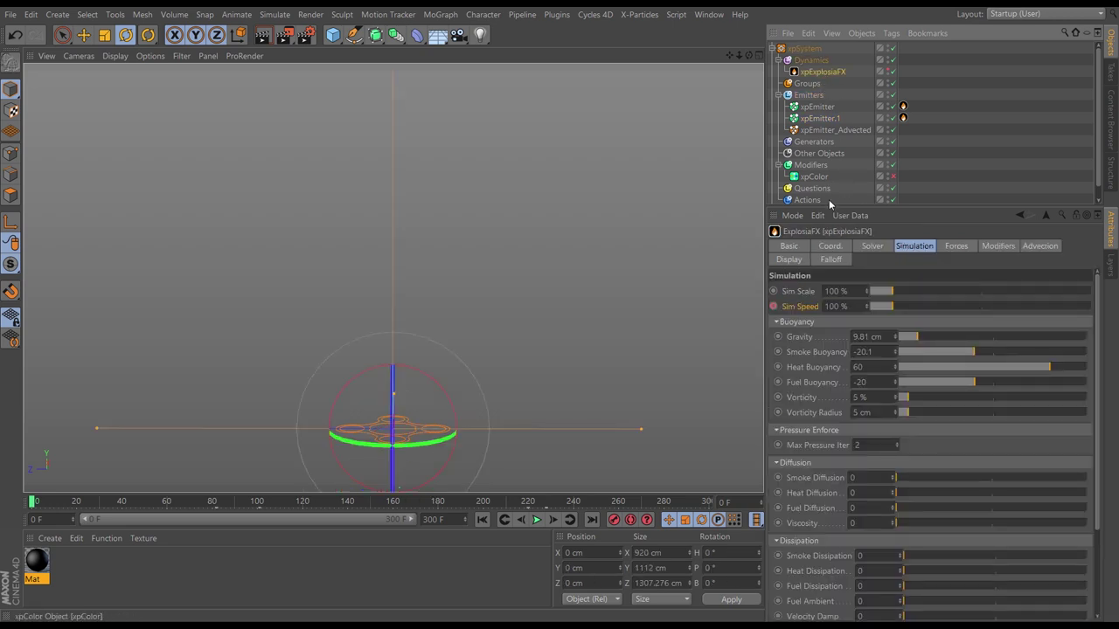
Step: Make xpExplosiaFX's Sim Speed the XPresso driver
{"action": "right_click", "coordinate": [802, 308]}
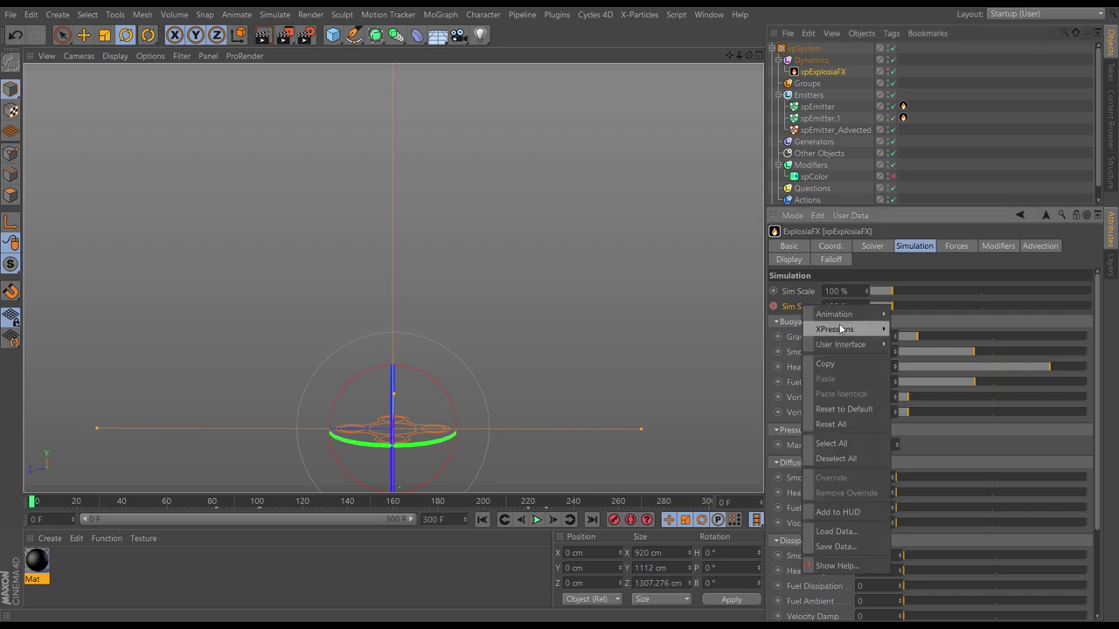
{"action": "mouse_move", "coordinate": [837, 331]}
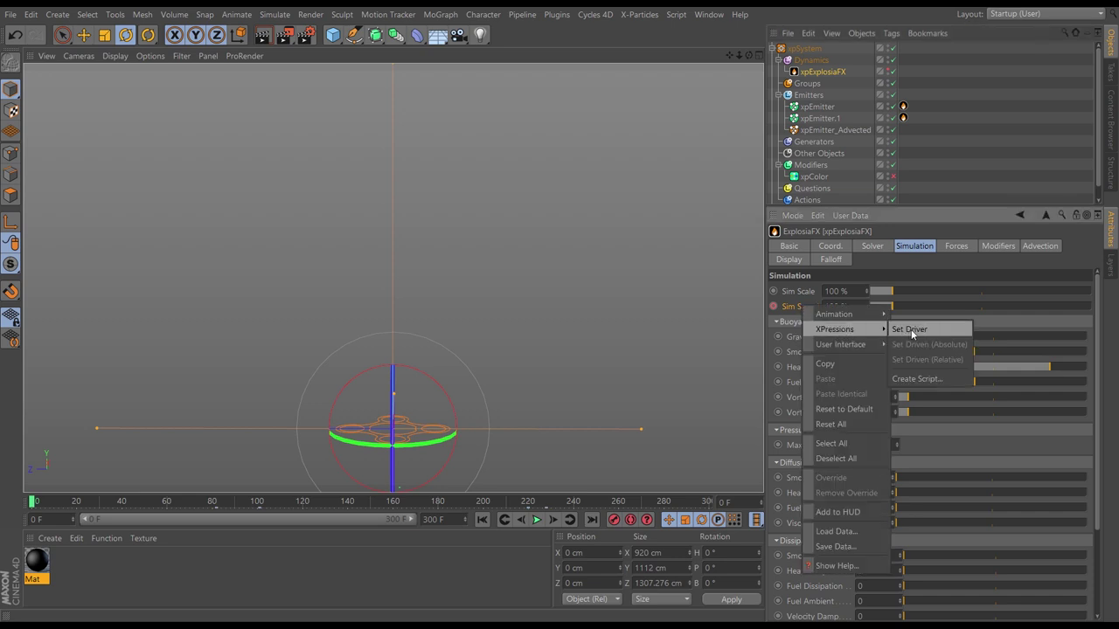
{"action": "left_click", "coordinate": [914, 329]}
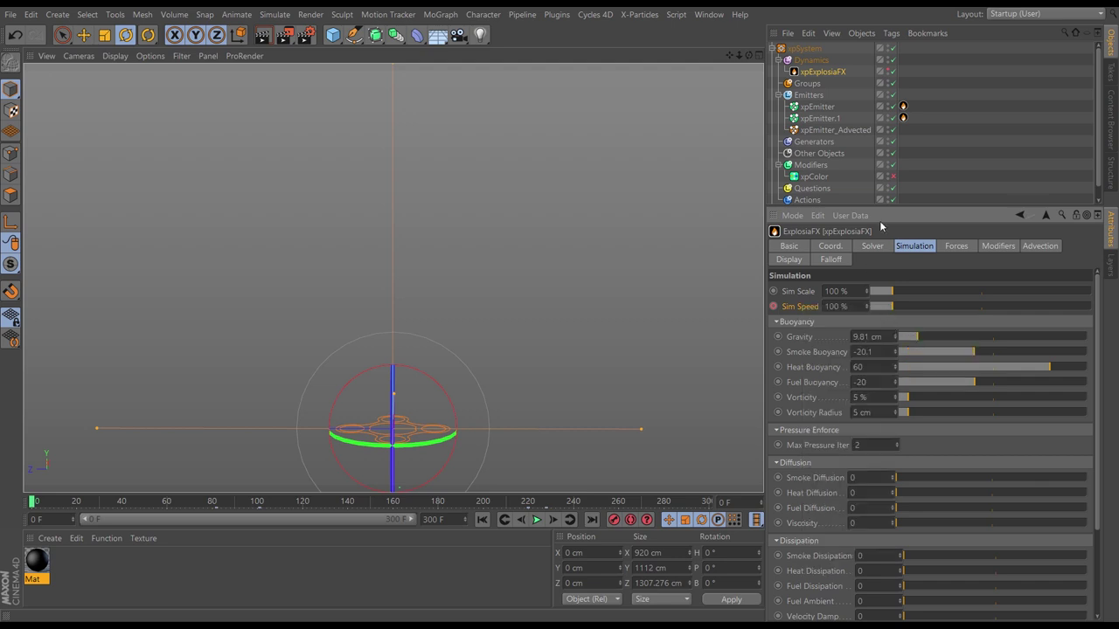
Step: Set xpEmitter_Advected's Retiming as the driven parameter, then verify the link on both objects
{"action": "left_click", "coordinate": [838, 131]}
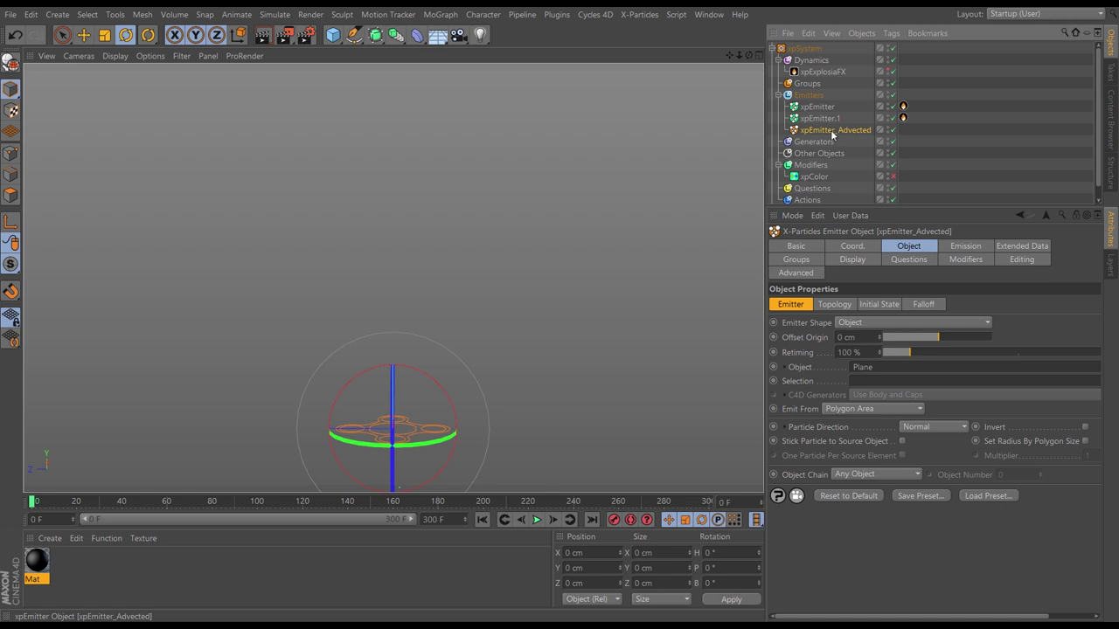
{"action": "left_click", "coordinate": [905, 248]}
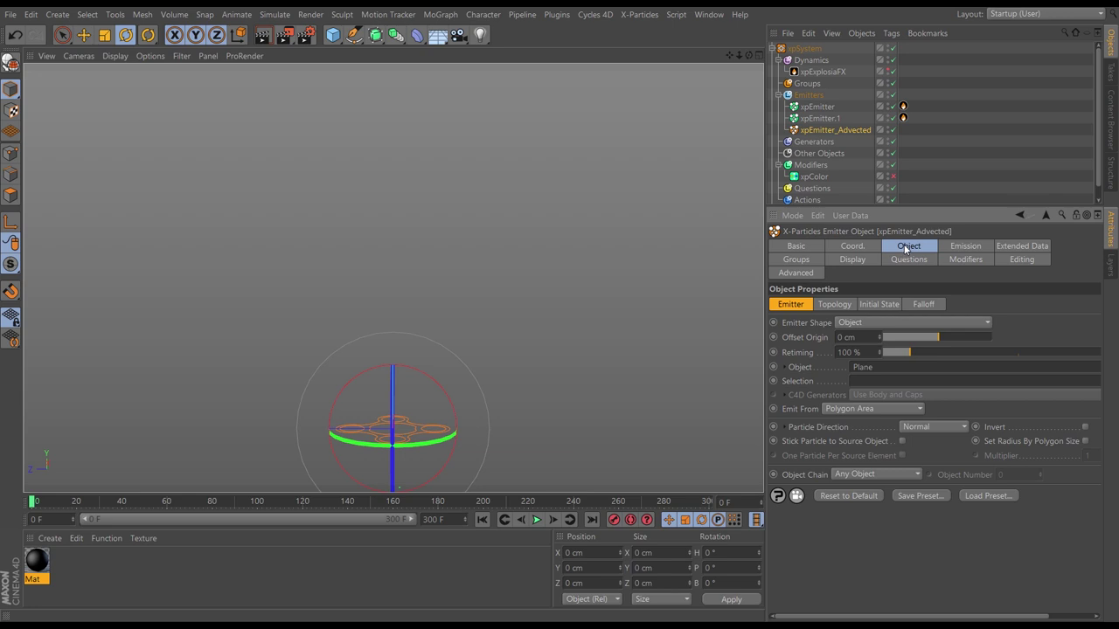
{"action": "right_click", "coordinate": [800, 350]}
{"action": "mouse_move", "coordinate": [837, 377]}
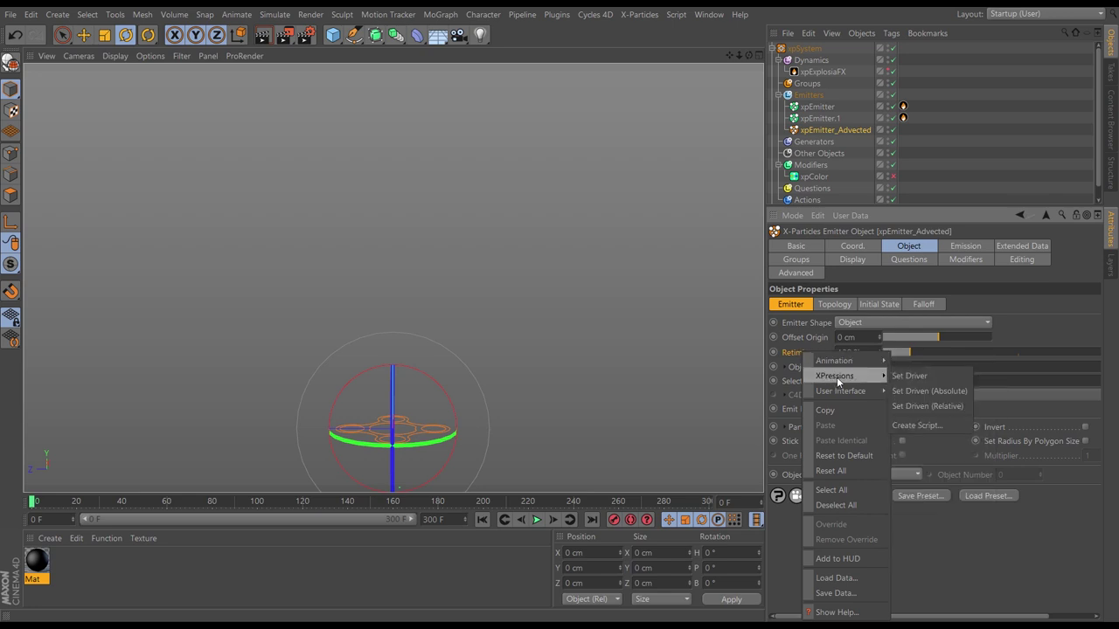
{"action": "left_click", "coordinate": [934, 393]}
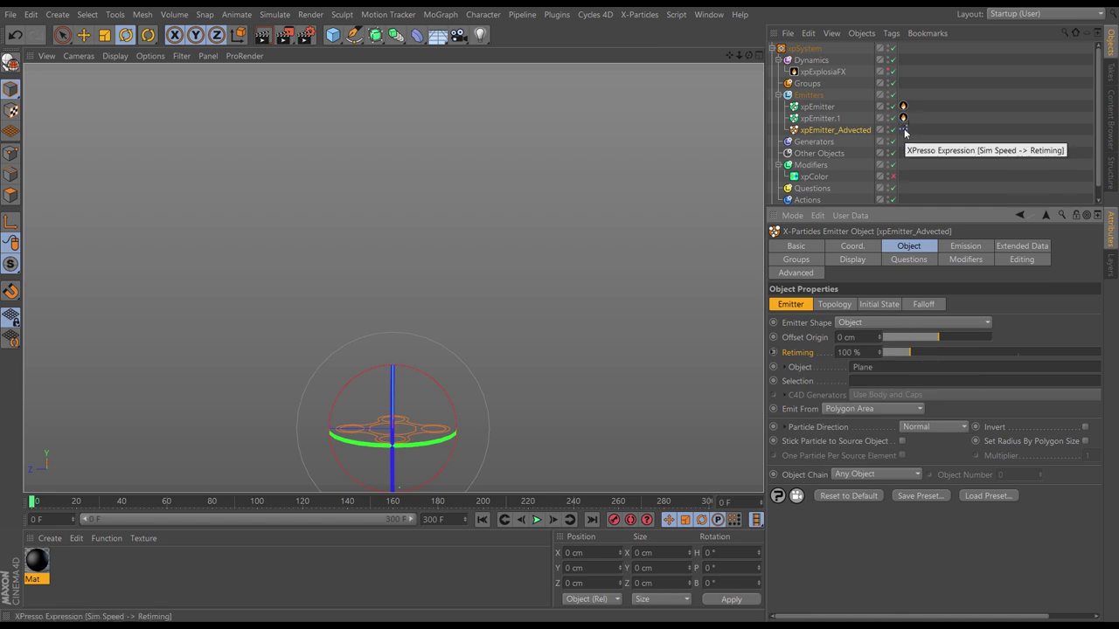
{"action": "left_click", "coordinate": [830, 71]}
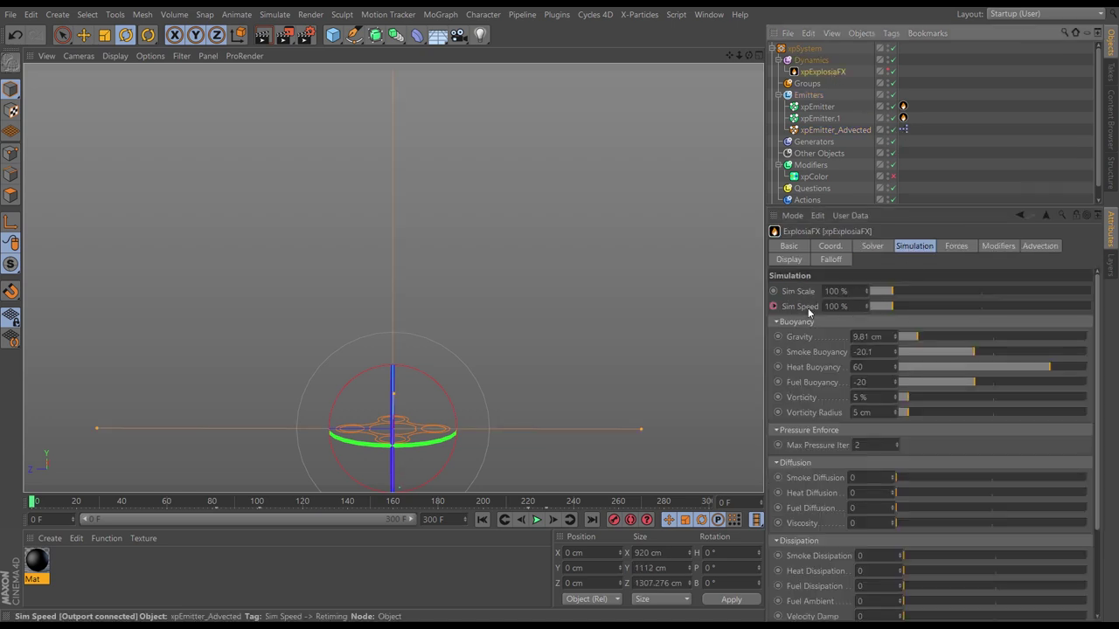
{"action": "left_click", "coordinate": [824, 130]}
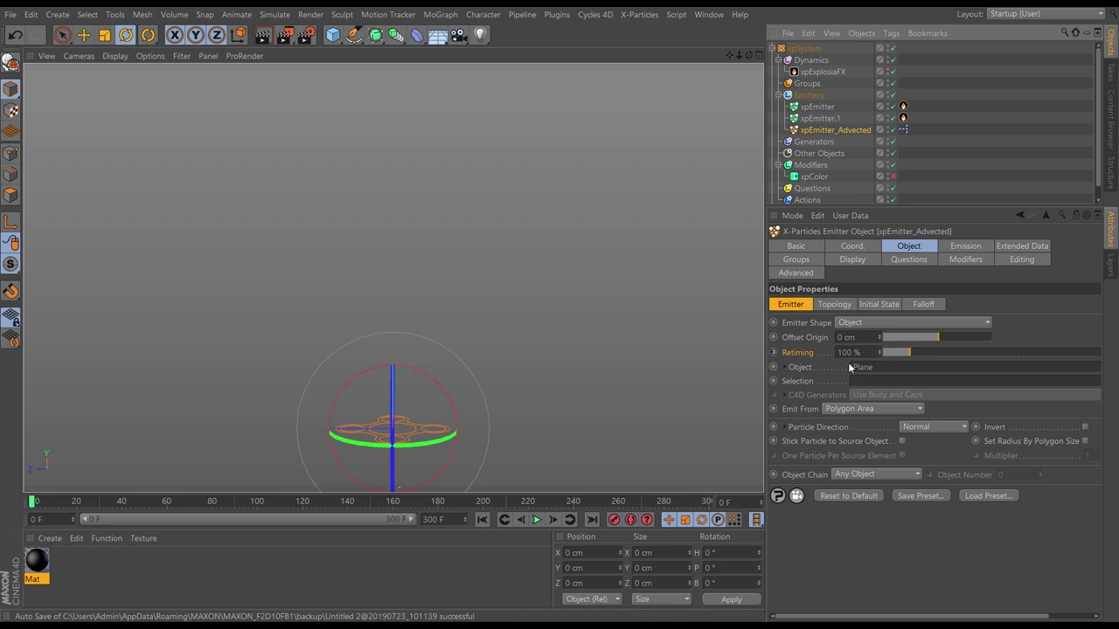
Step: Preview the retimed plume several times from frame 0, then show xpExplosiaFX's Sim Speed at 10 %
{"action": "left_click", "coordinate": [537, 520]}
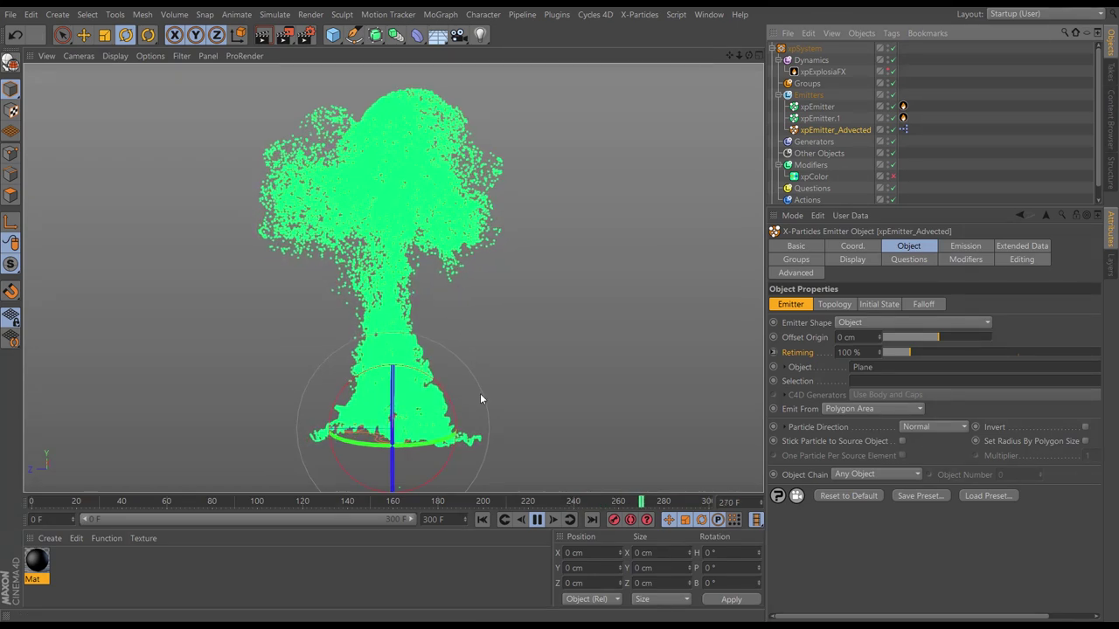
{"action": "left_click", "coordinate": [536, 519]}
{"action": "left_click", "coordinate": [483, 519]}
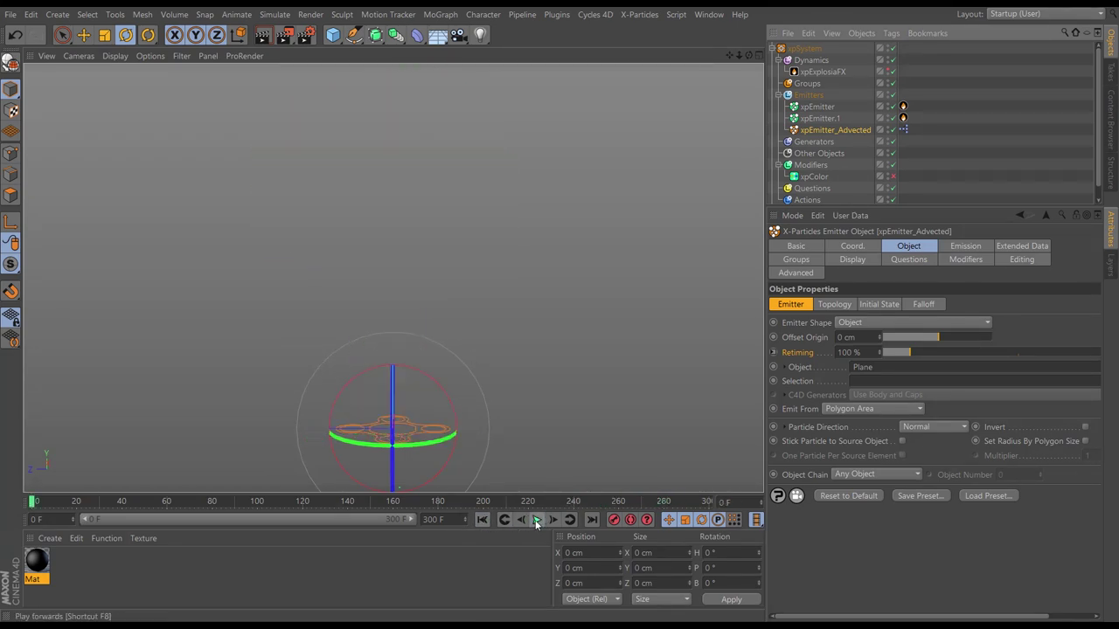
{"action": "left_click", "coordinate": [537, 519]}
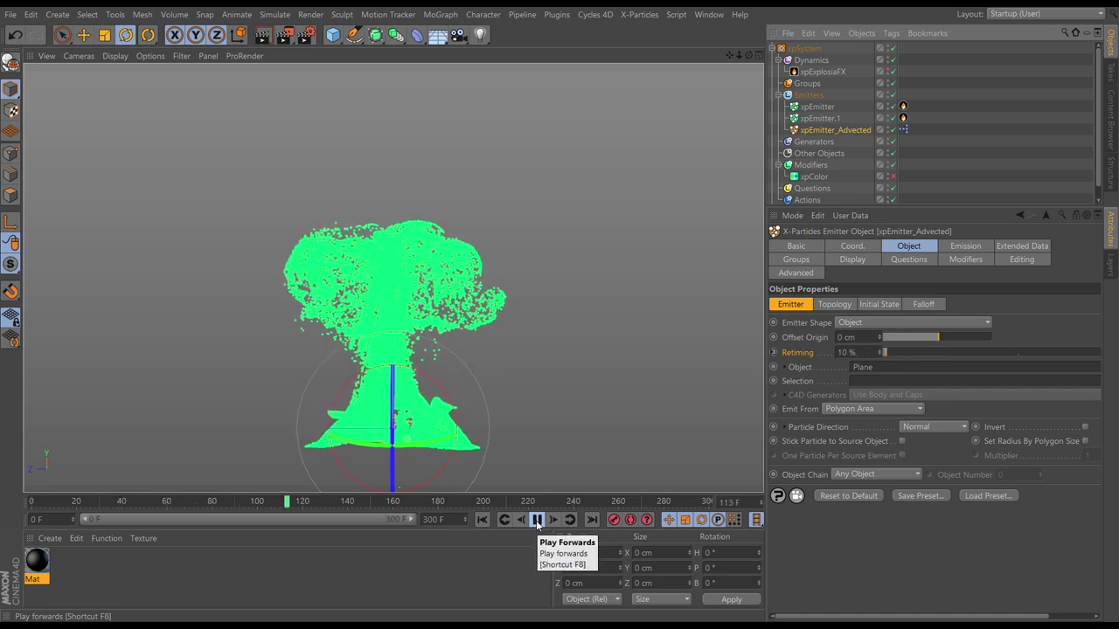
{"action": "left_click", "coordinate": [538, 520]}
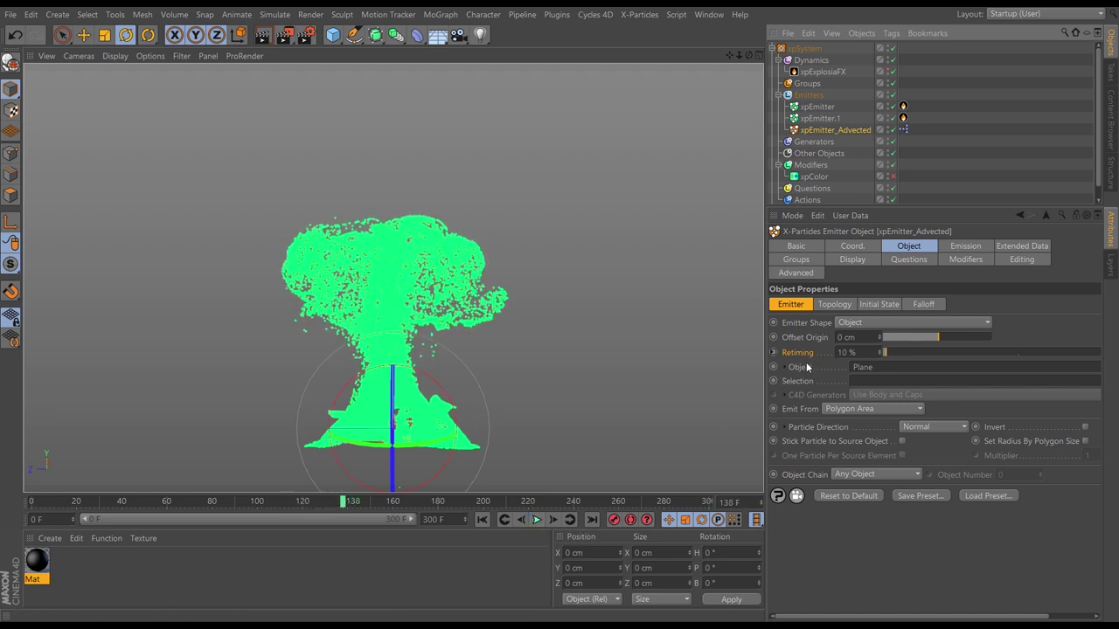
{"action": "left_click", "coordinate": [538, 520]}
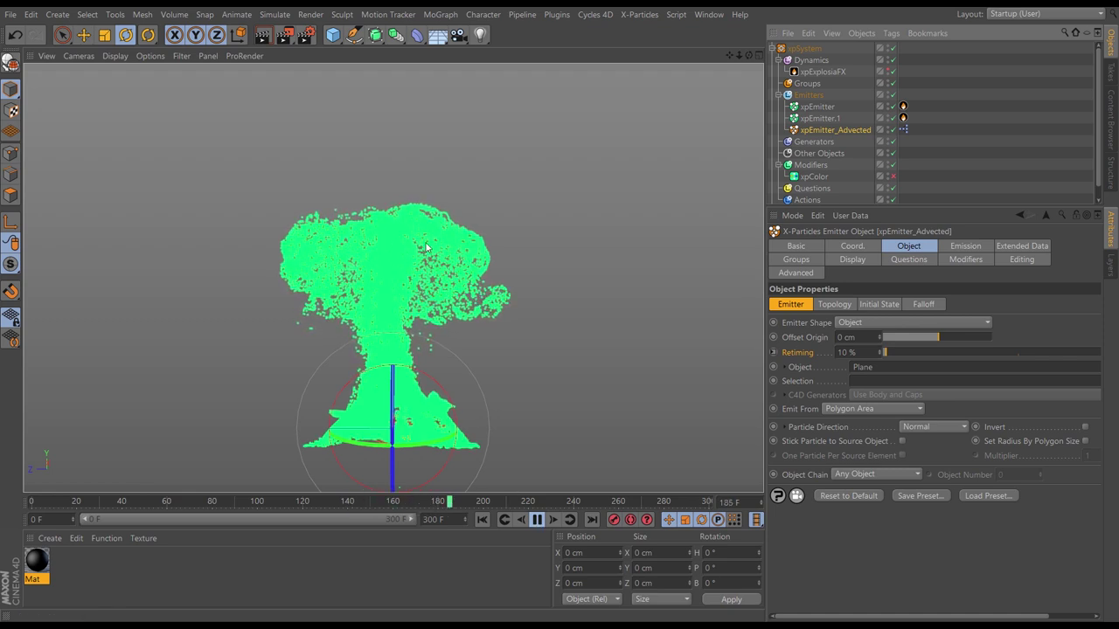
{"action": "left_click", "coordinate": [482, 520]}
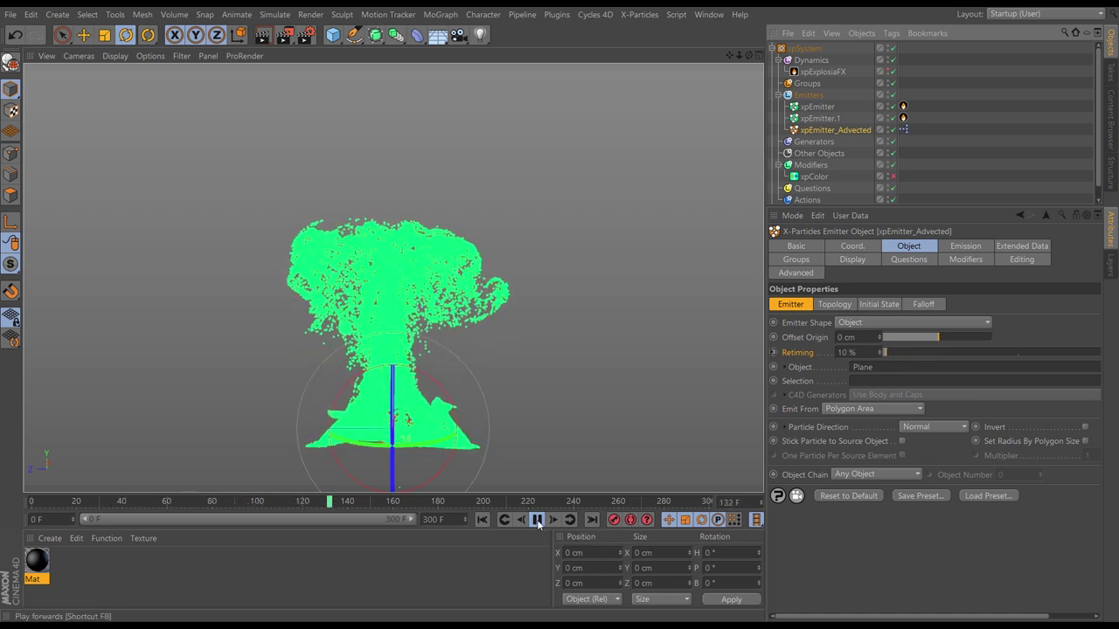
{"action": "left_click", "coordinate": [482, 522]}
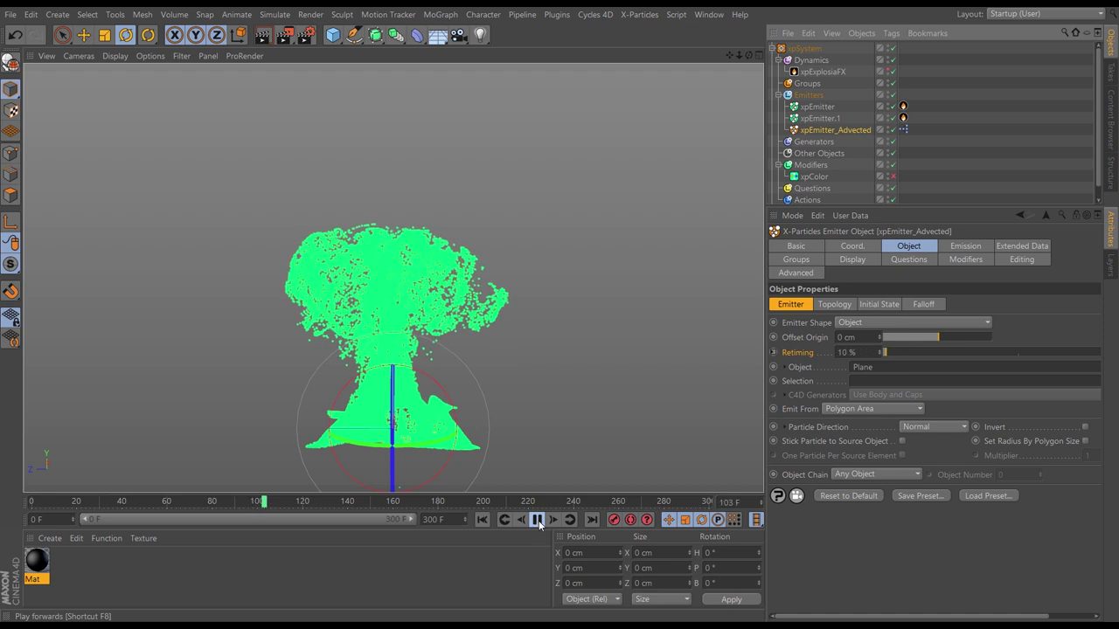
{"action": "left_click", "coordinate": [537, 520]}
{"action": "left_click", "coordinate": [826, 72]}
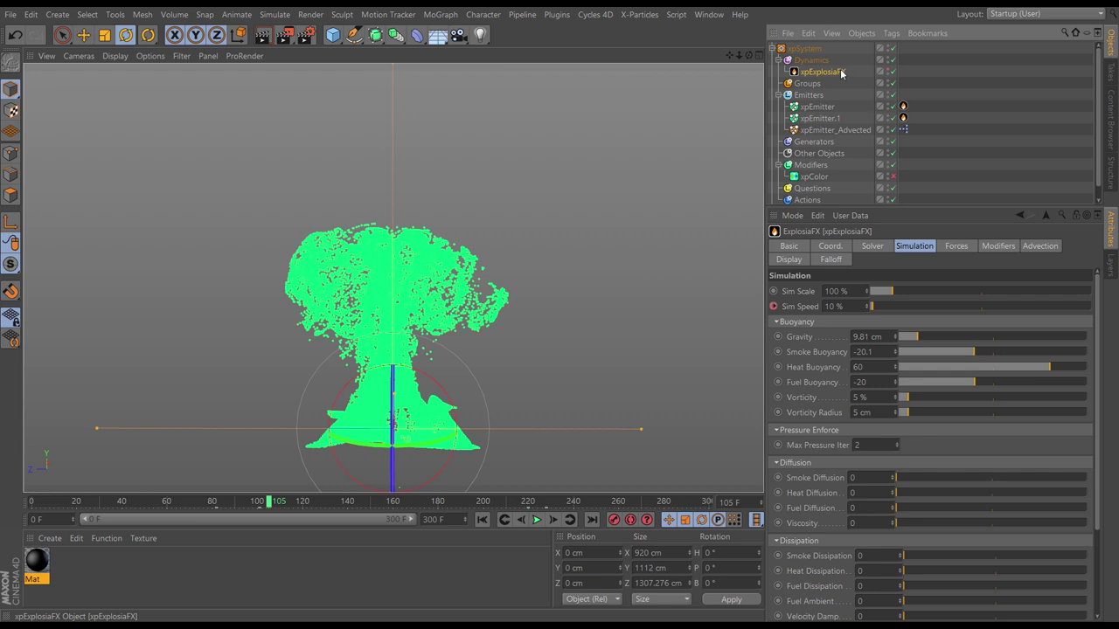
Step: Move the 10 % speed key to frame 84, replay, and enlarge the object list to show the Plane
{"action": "left_click", "coordinate": [254, 513]}
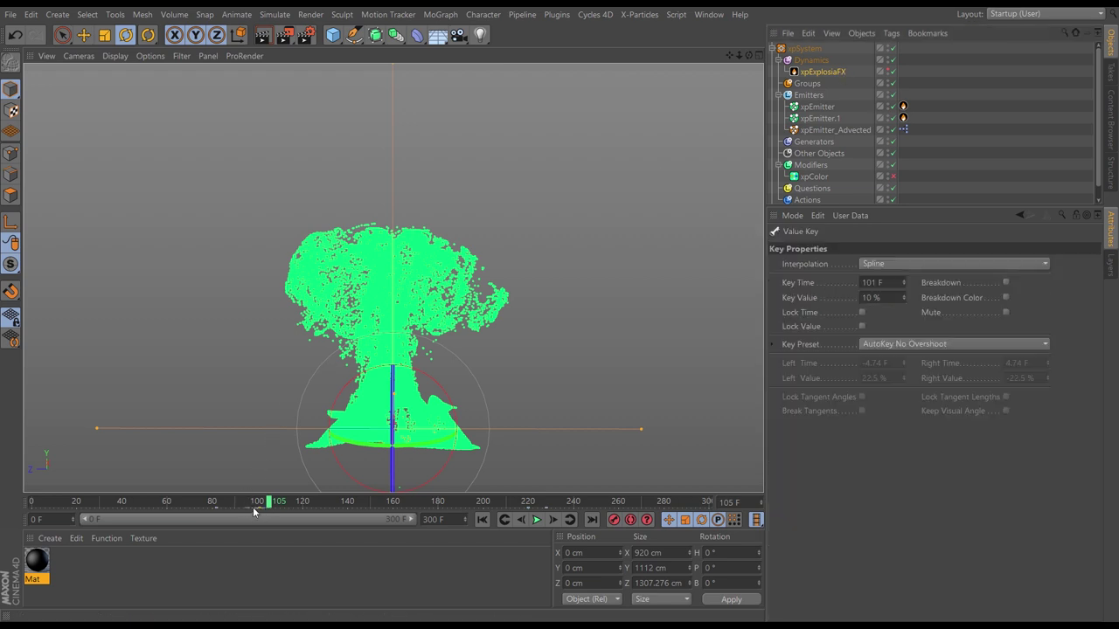
{"action": "left_click_drag", "start_coordinate": [253, 512], "coordinate": [231, 514]}
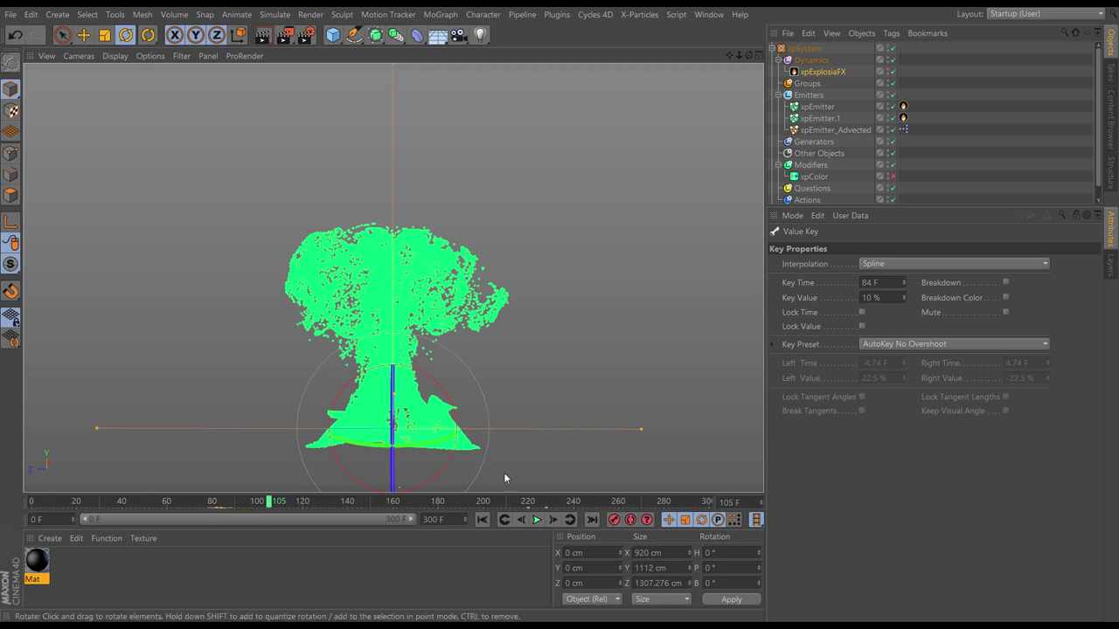
{"action": "left_click", "coordinate": [481, 519]}
{"action": "left_click", "coordinate": [536, 519]}
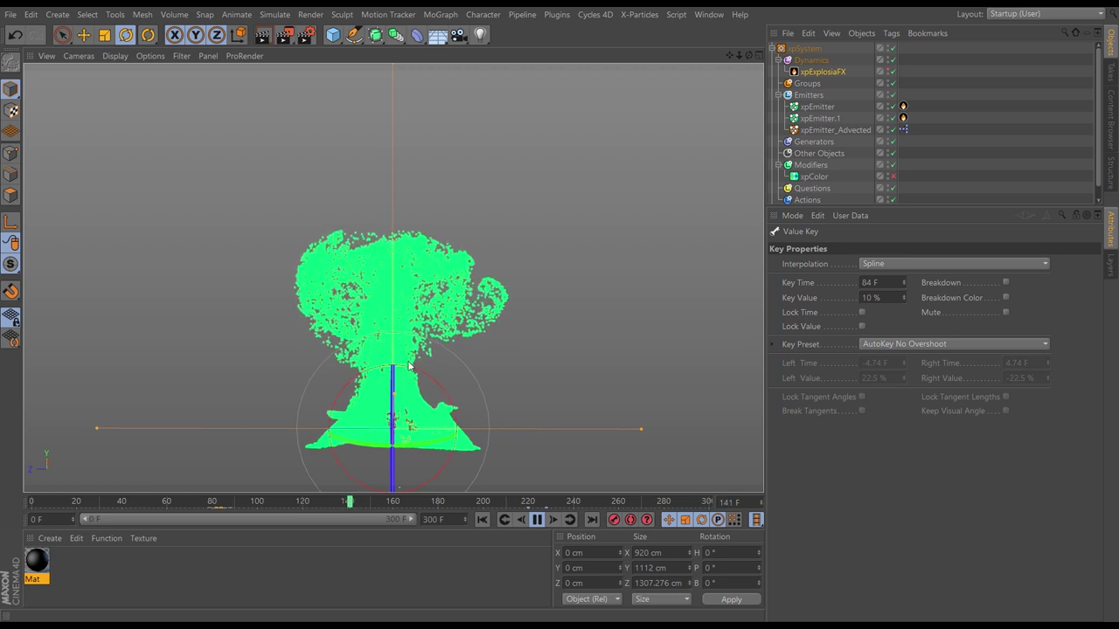
{"action": "left_click", "coordinate": [536, 519]}
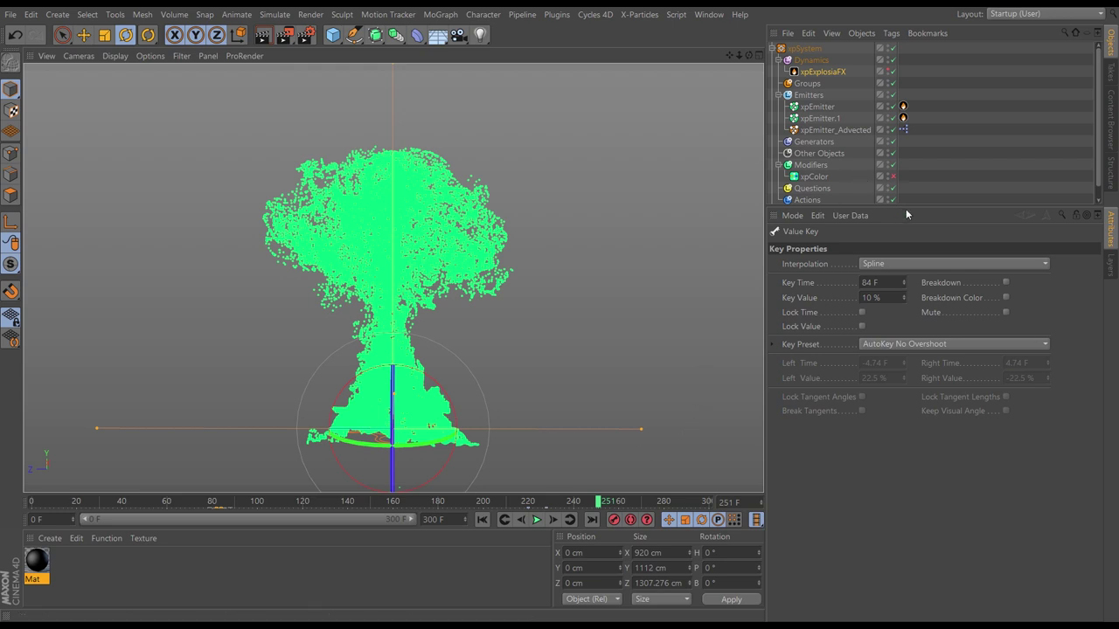
{"action": "left_click_drag", "start_coordinate": [906, 208], "coordinate": [898, 280]}
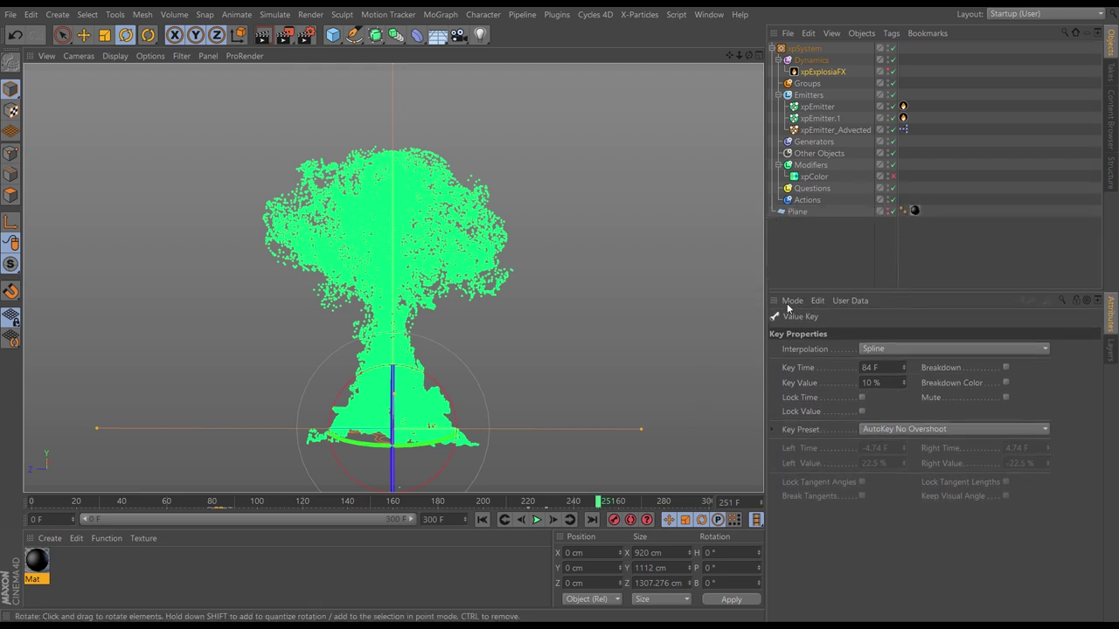
{"action": "left_click", "coordinate": [483, 519]}
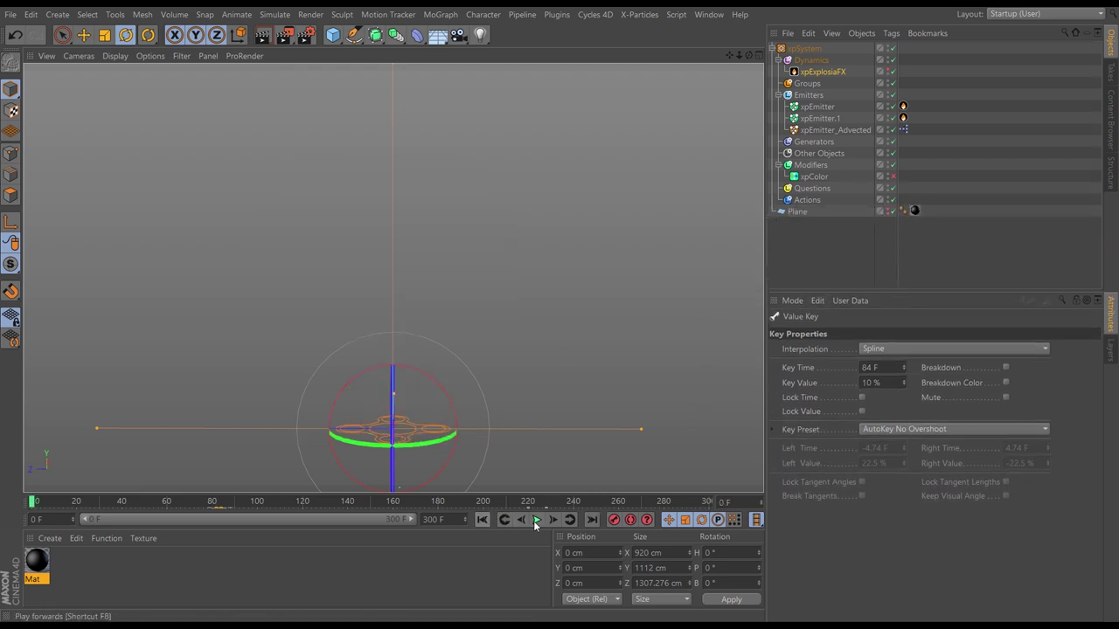
{"action": "left_click", "coordinate": [537, 519]}
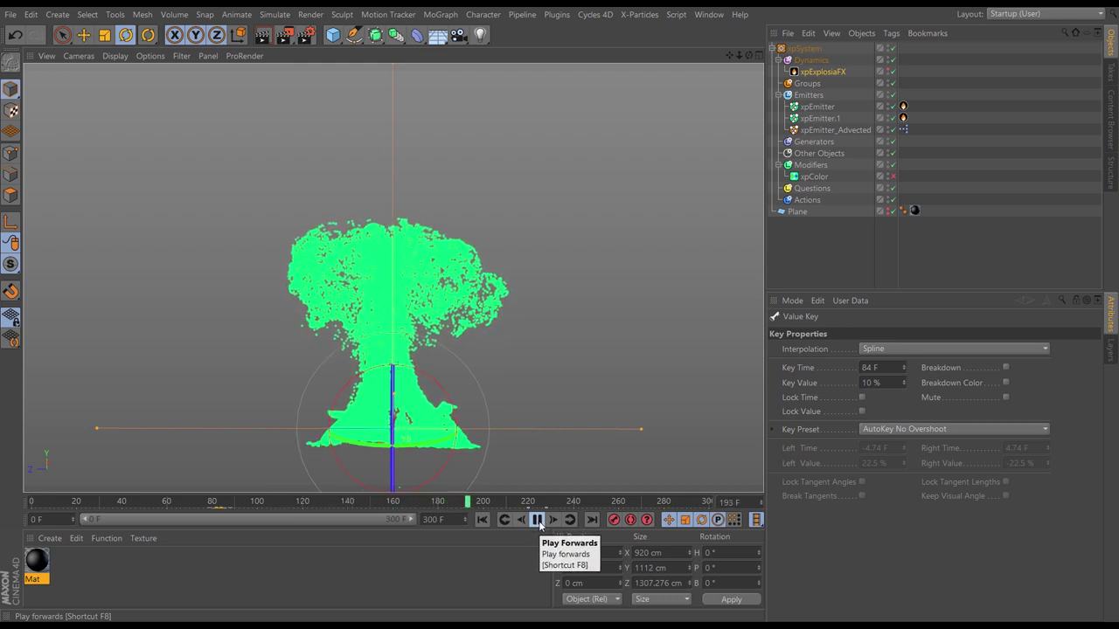
{"action": "left_click", "coordinate": [537, 520]}
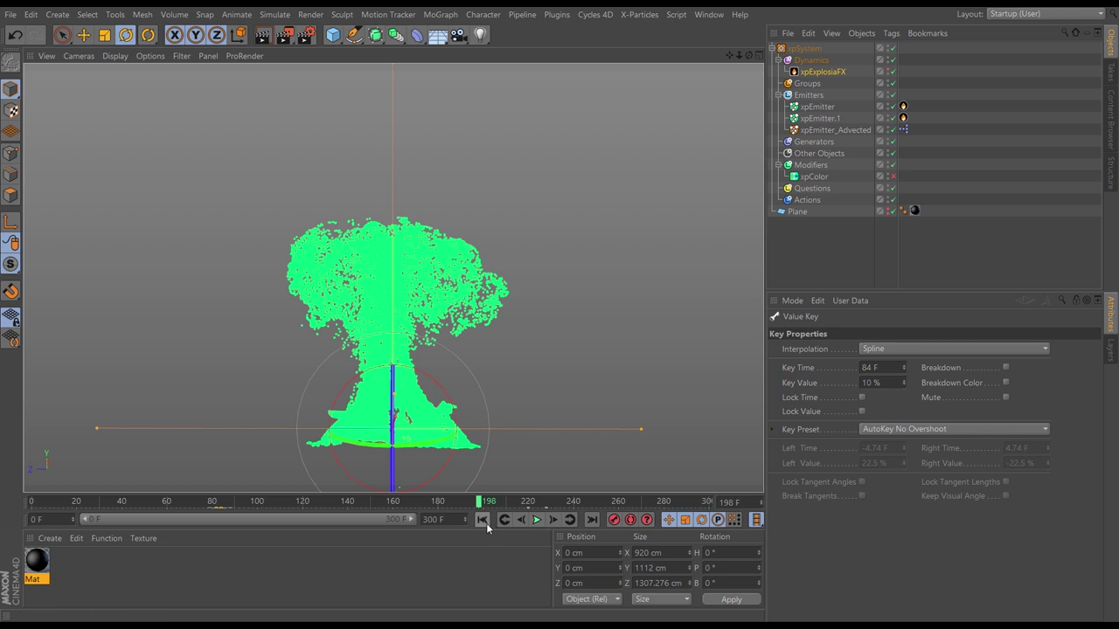
{"action": "left_click", "coordinate": [483, 521]}
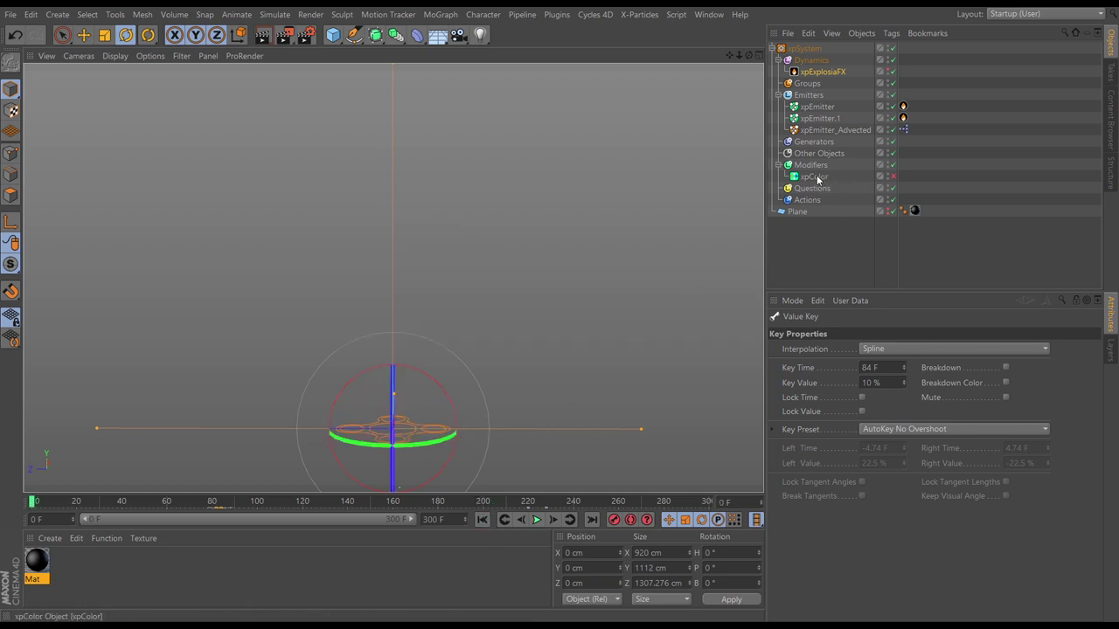
Step: Enable the xpColor modifier, deselect everything, and replay to see the plume particles turn black
{"action": "left_click", "coordinate": [893, 177]}
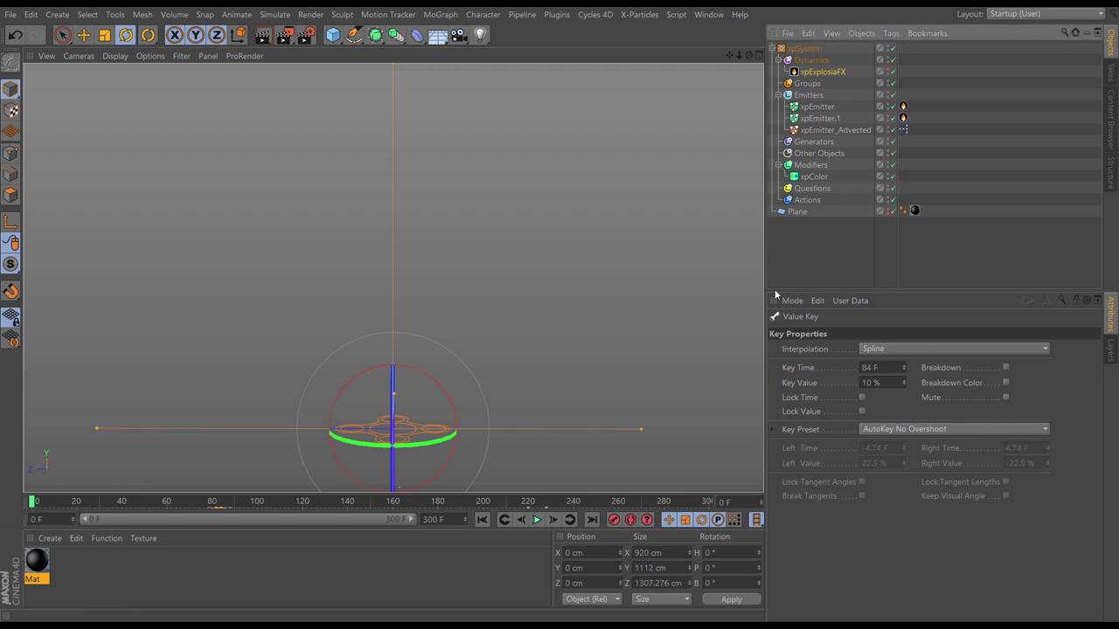
{"action": "left_click_drag", "start_coordinate": [577, 419], "coordinate": [507, 382], "text": "alt"}
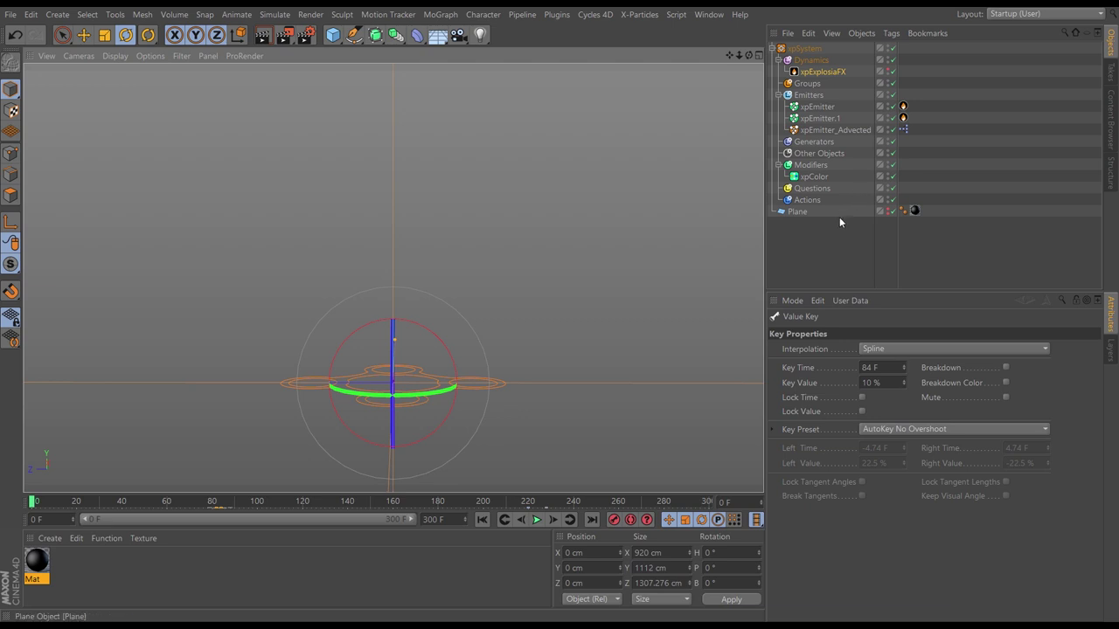
{"action": "left_click", "coordinate": [822, 248]}
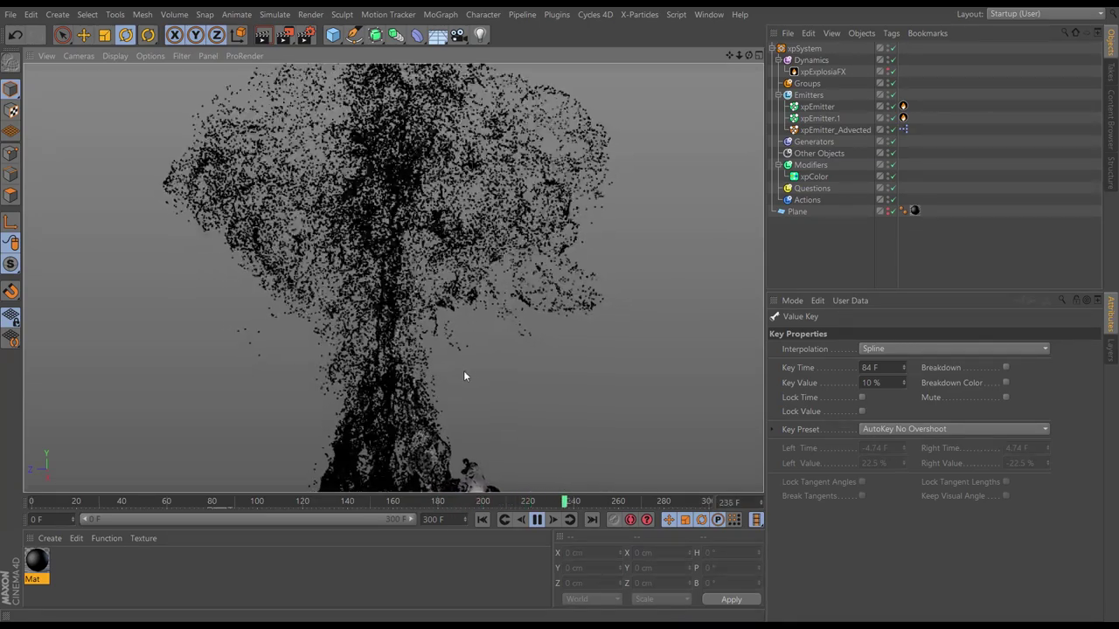
{"action": "left_click", "coordinate": [537, 519]}
{"action": "left_click", "coordinate": [482, 519]}
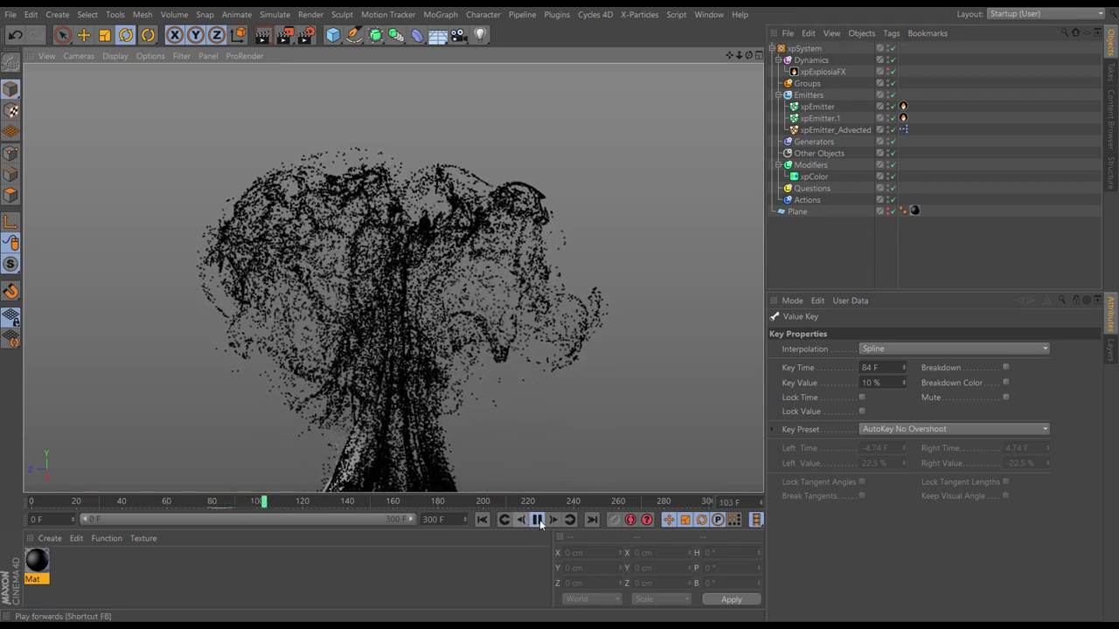
{"action": "left_click", "coordinate": [539, 521]}
Step: Open the Mat material's Noise shader, set Global Scale to 400 %, and replay to judge it
{"action": "left_click", "coordinate": [798, 213]}
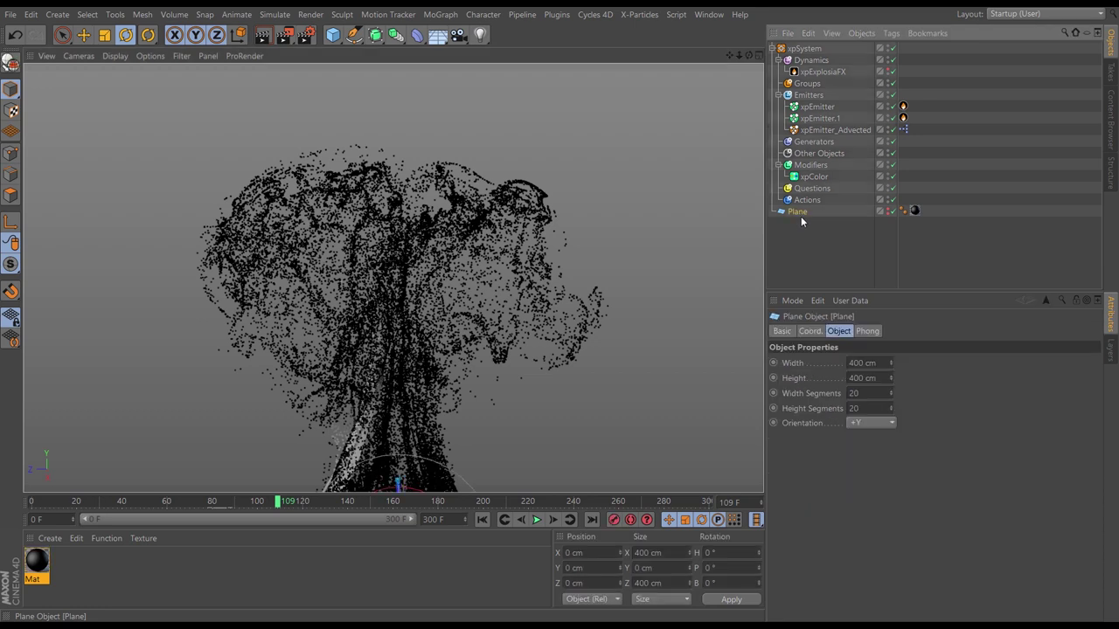
{"action": "left_click", "coordinate": [38, 561]}
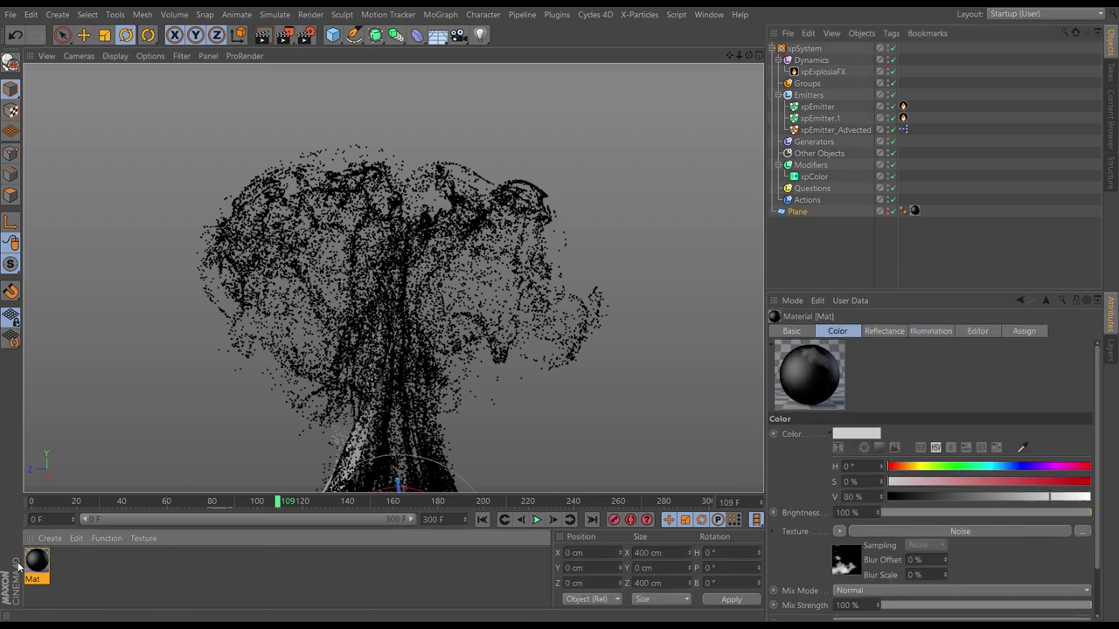
{"action": "left_click", "coordinate": [849, 559]}
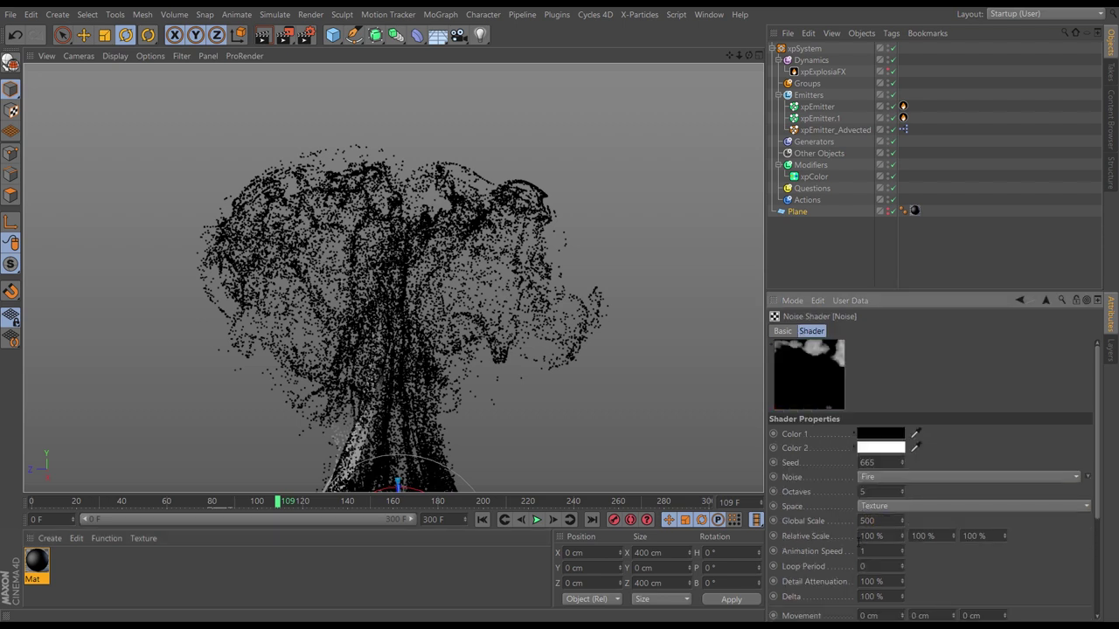
{"action": "left_click", "coordinate": [863, 550]}
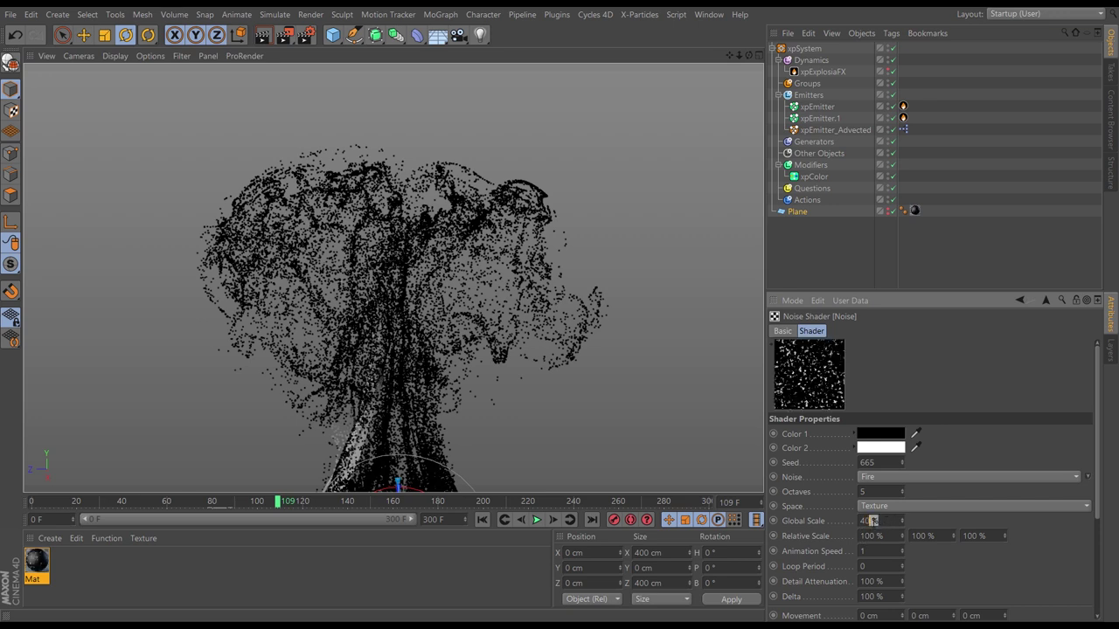
{"action": "type", "text": "0"}
{"action": "key", "text": "Return"}
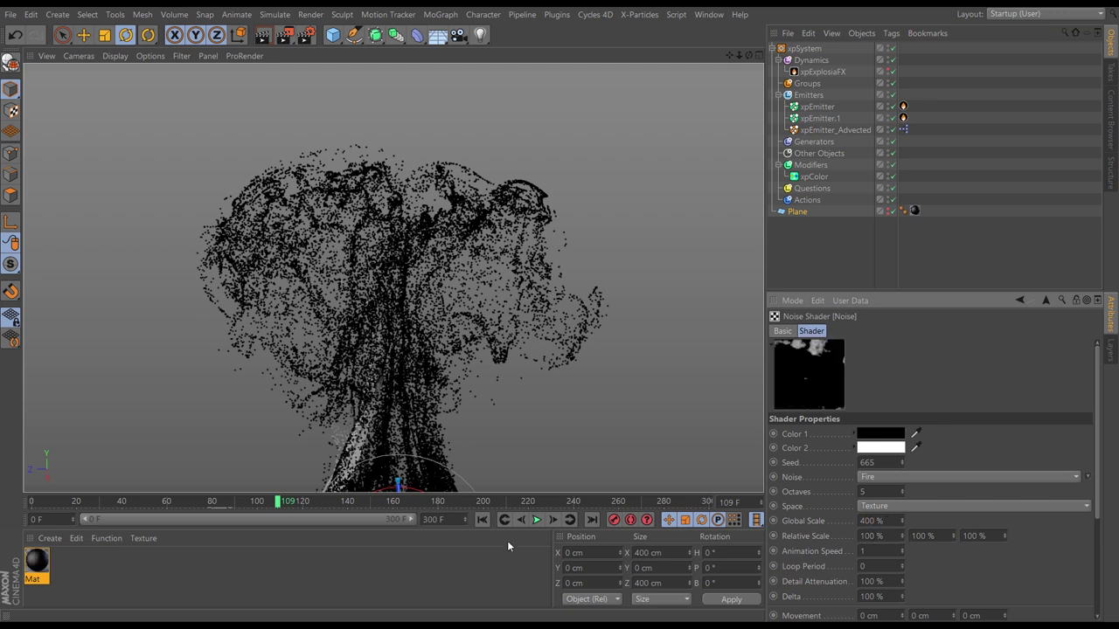
{"action": "left_click", "coordinate": [482, 520]}
{"action": "left_click", "coordinate": [537, 521]}
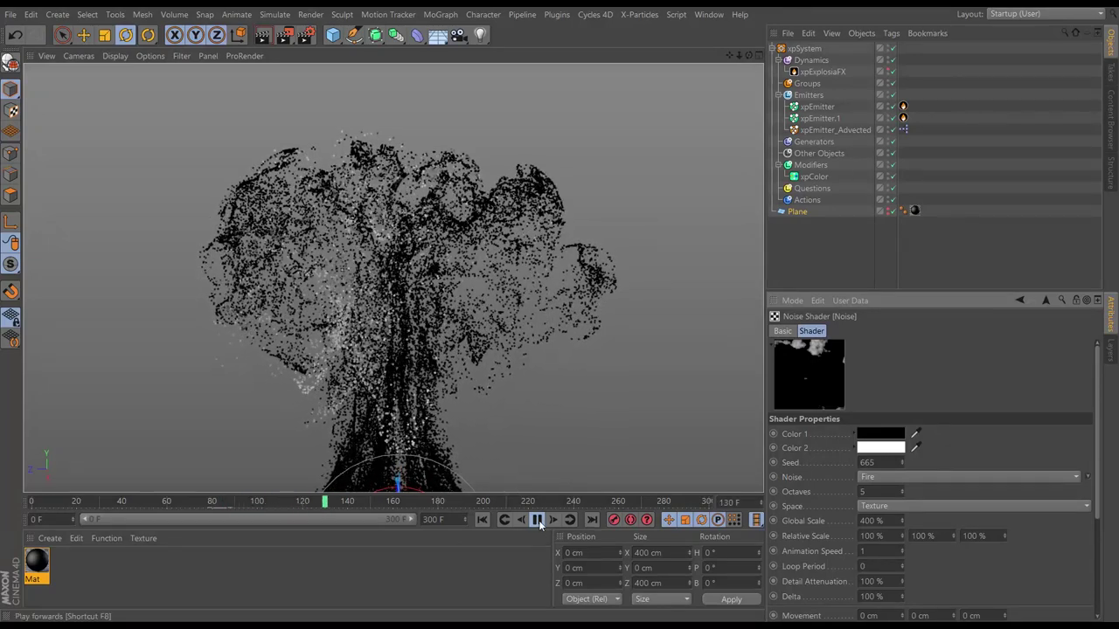
{"action": "left_click", "coordinate": [537, 520]}
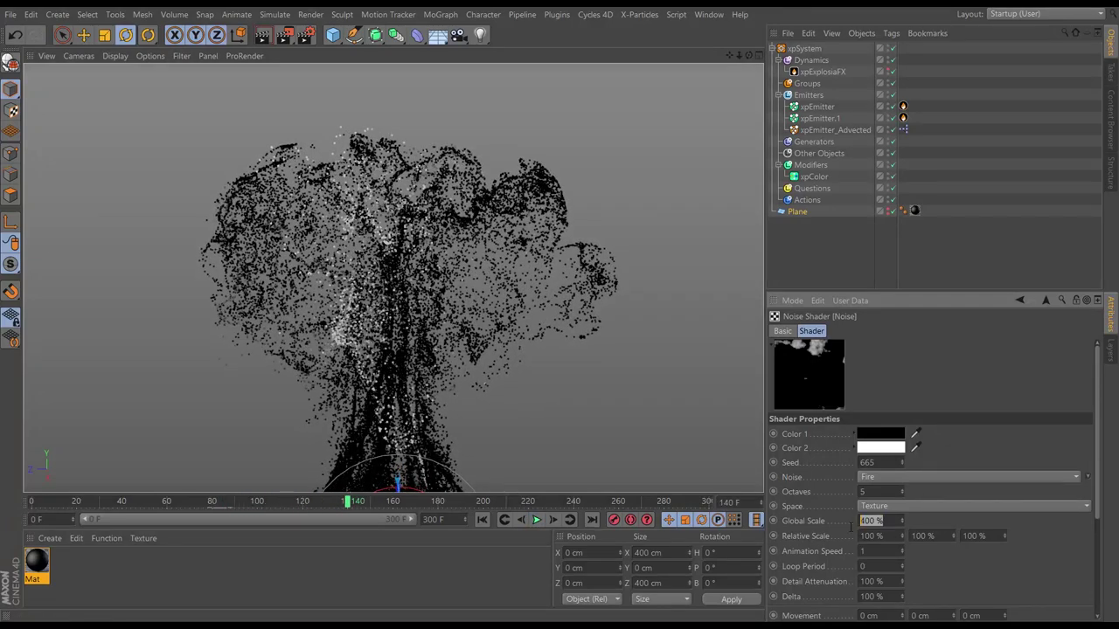
Step: Change the noise Global Scale to 200 % and Animation Speed to 0, then rewind to frame 0
{"action": "type", "text": "2"}
{"action": "key", "text": "Return"}
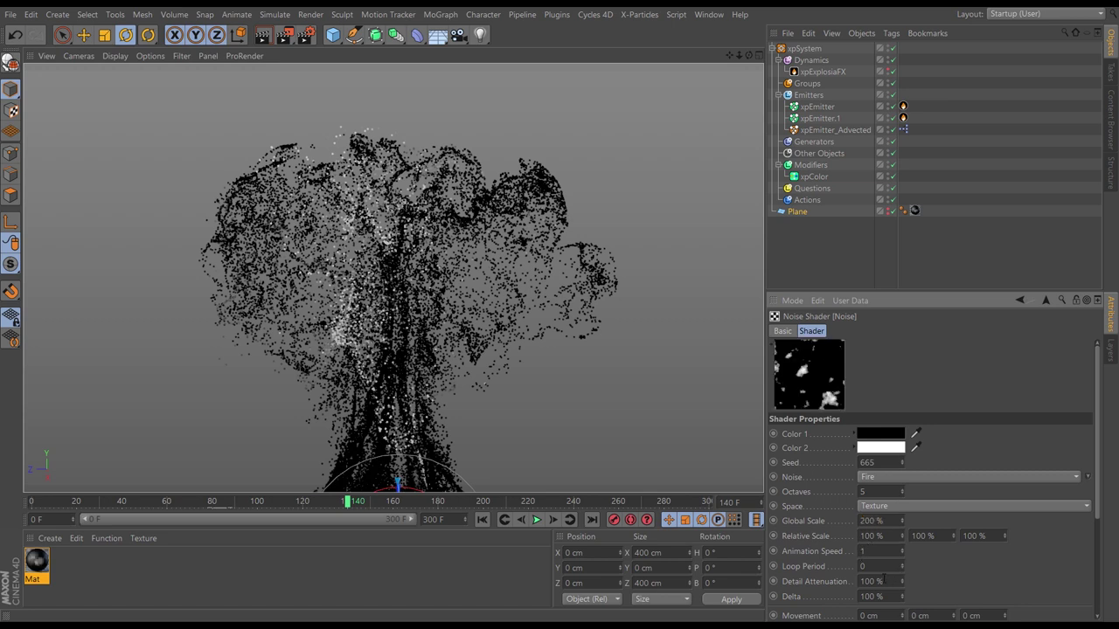
{"action": "type", "text": "0"}
{"action": "key", "text": "Return"}
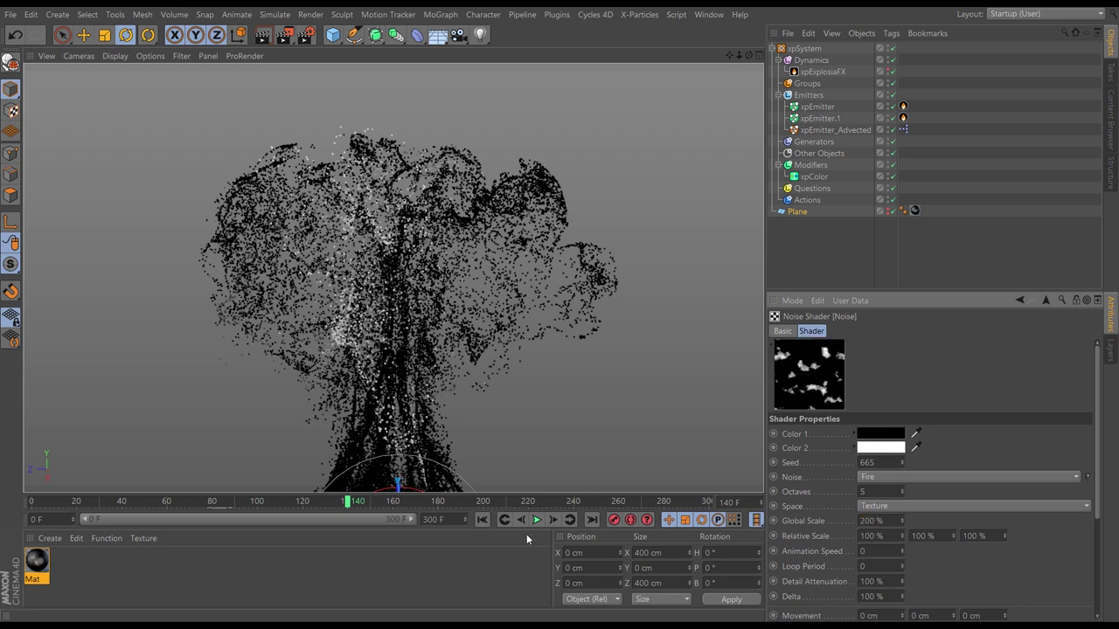
{"action": "left_click", "coordinate": [481, 520]}
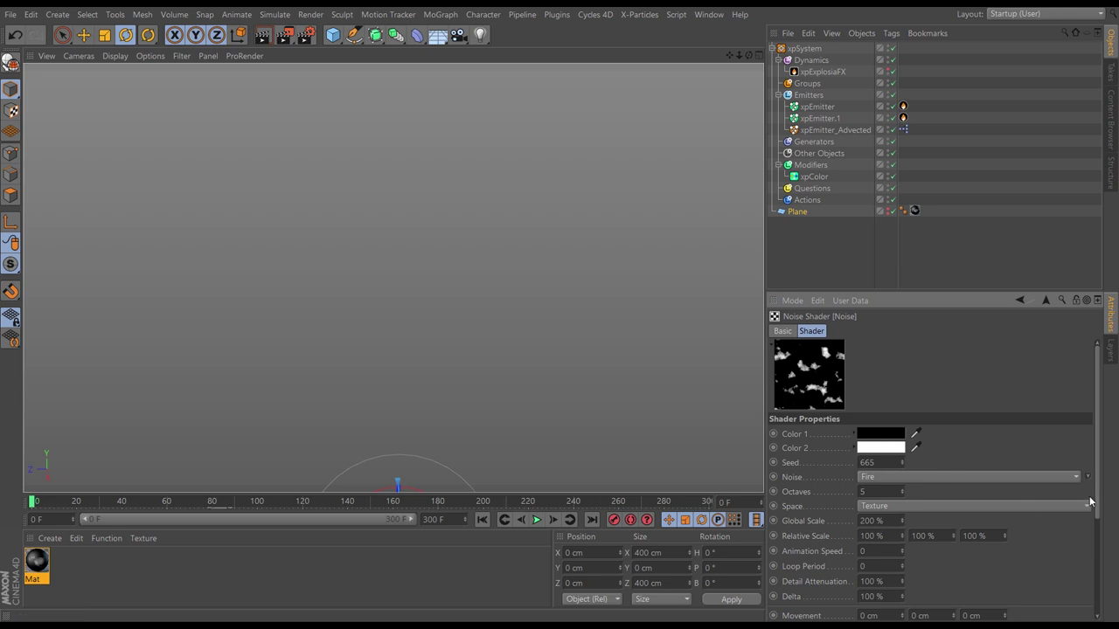
Step: Set the noise Low Clip to 0 % and High Clip to 70 % for stronger black-and-white contrast
{"action": "left_click_drag", "start_coordinate": [1097, 503], "coordinate": [1096, 548]}
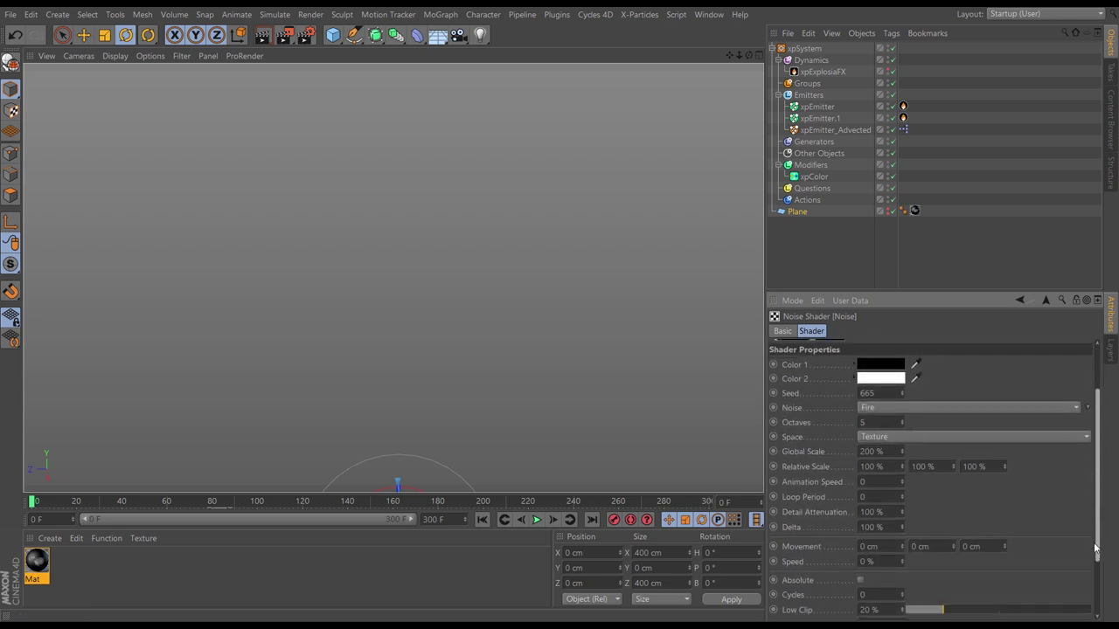
{"action": "left_click_drag", "start_coordinate": [951, 291], "coordinate": [951, 168]}
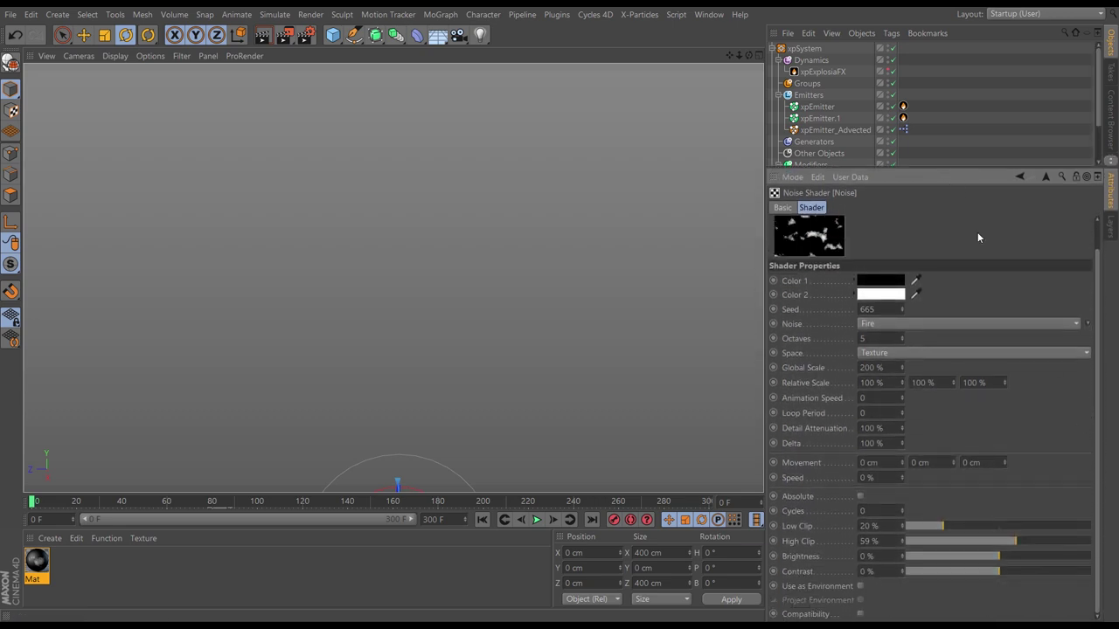
{"action": "left_click_drag", "start_coordinate": [923, 525], "coordinate": [920, 527]}
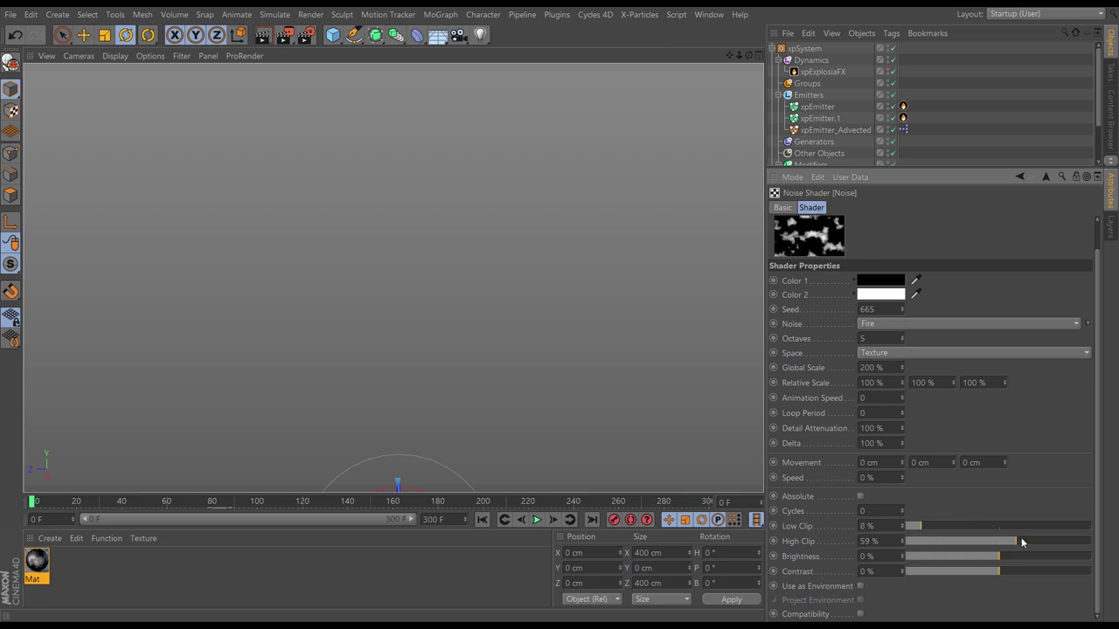
{"action": "left_click_drag", "start_coordinate": [1059, 541], "coordinate": [1061, 539]}
{"action": "left_click_drag", "start_coordinate": [921, 525], "coordinate": [918, 527]}
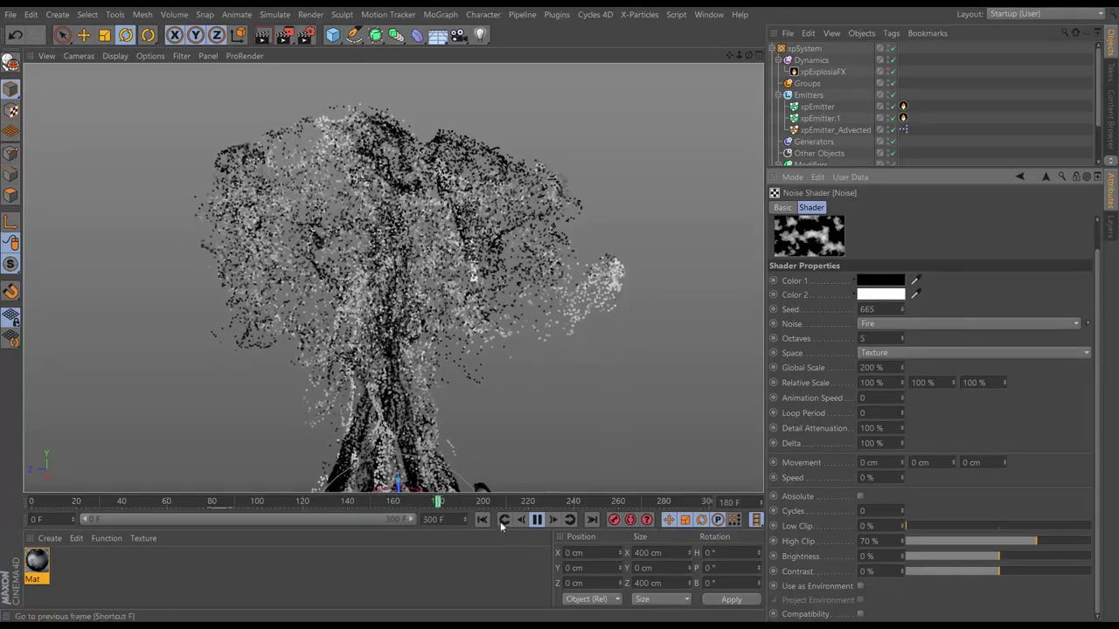
{"action": "left_click", "coordinate": [482, 520]}
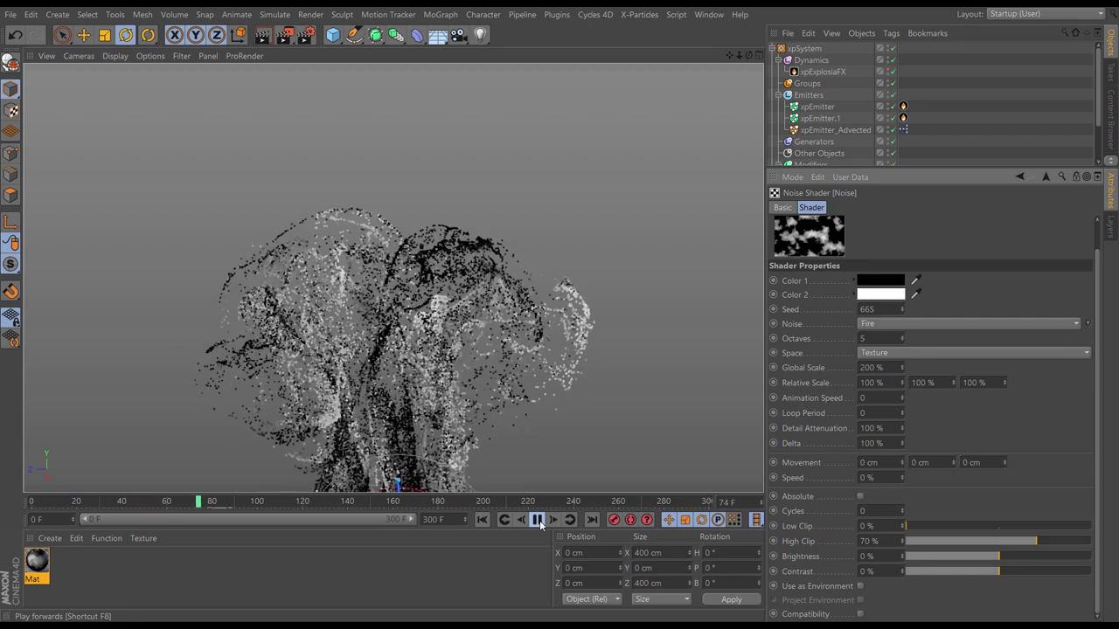
{"action": "left_click", "coordinate": [538, 520]}
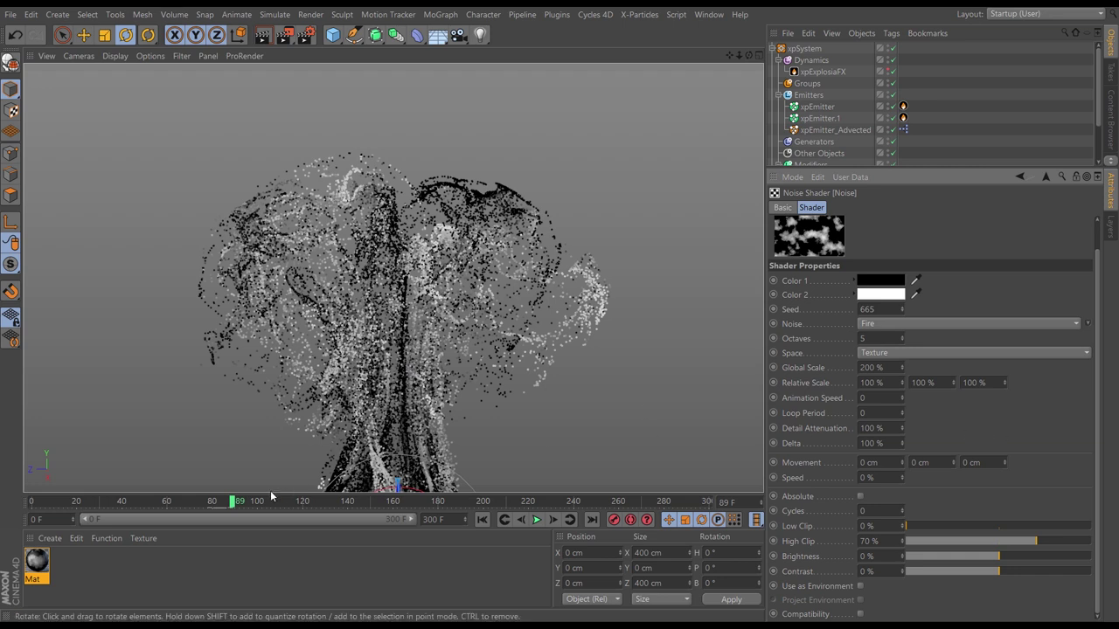
{"action": "left_click", "coordinate": [823, 71]}
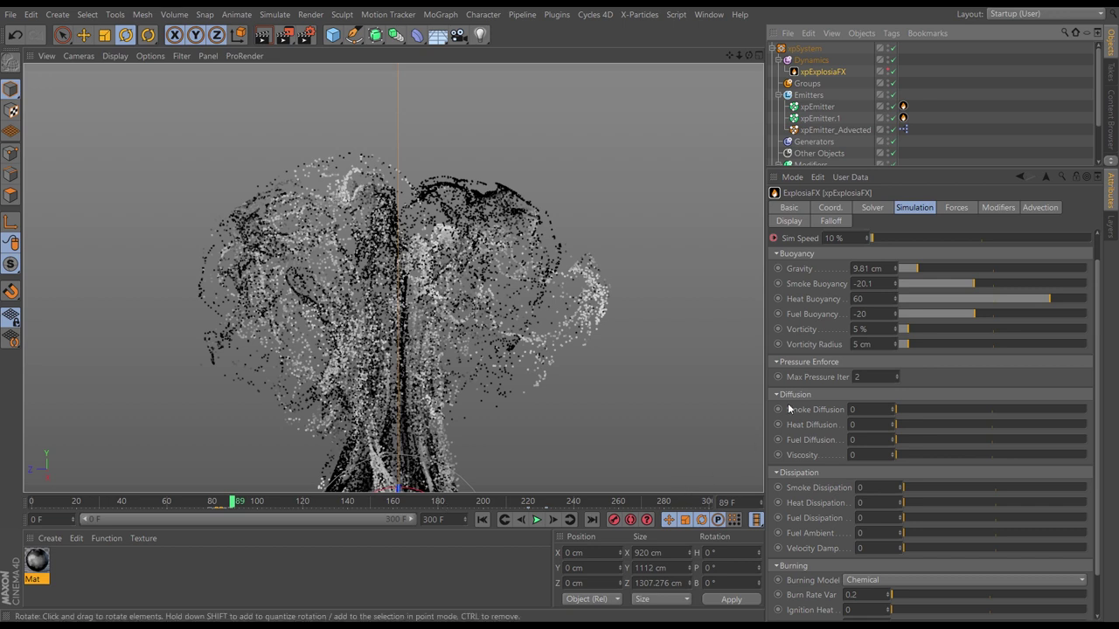
{"action": "left_click", "coordinate": [36, 562]}
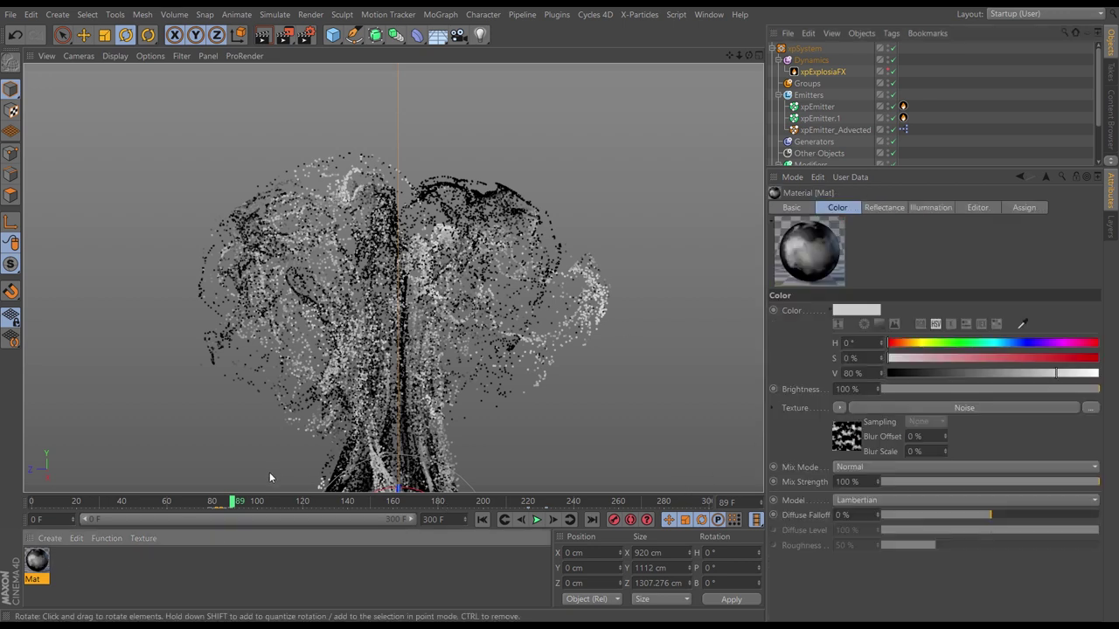
{"action": "left_click", "coordinate": [844, 437]}
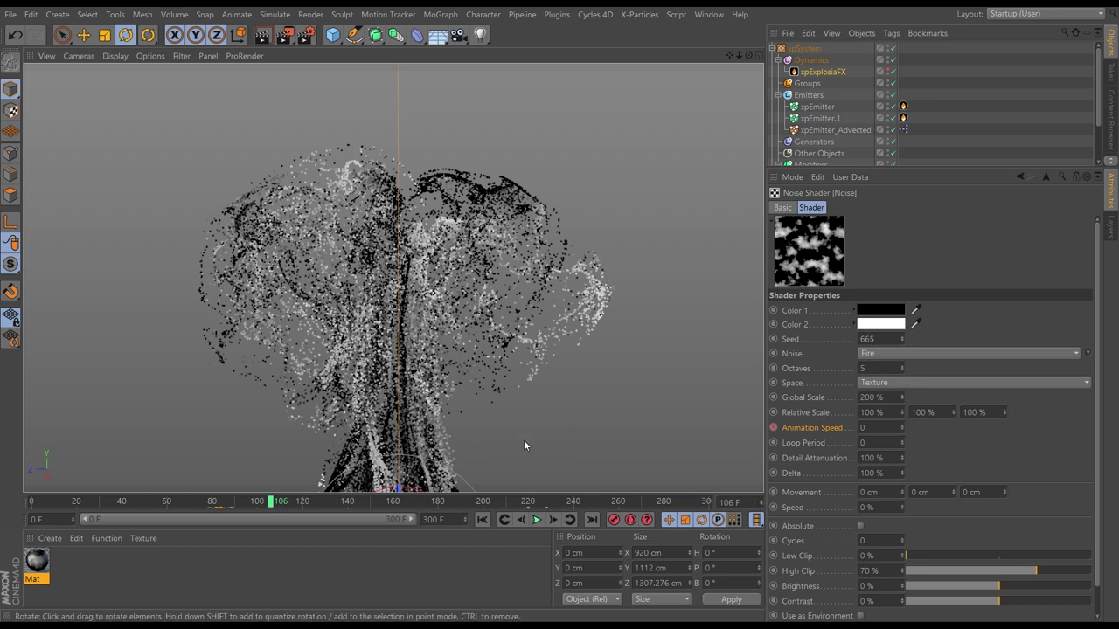
Step: Set the noise Animation Speed to 0.5 and keyframe it at frame 106
{"action": "double_click", "coordinate": [875, 427]}
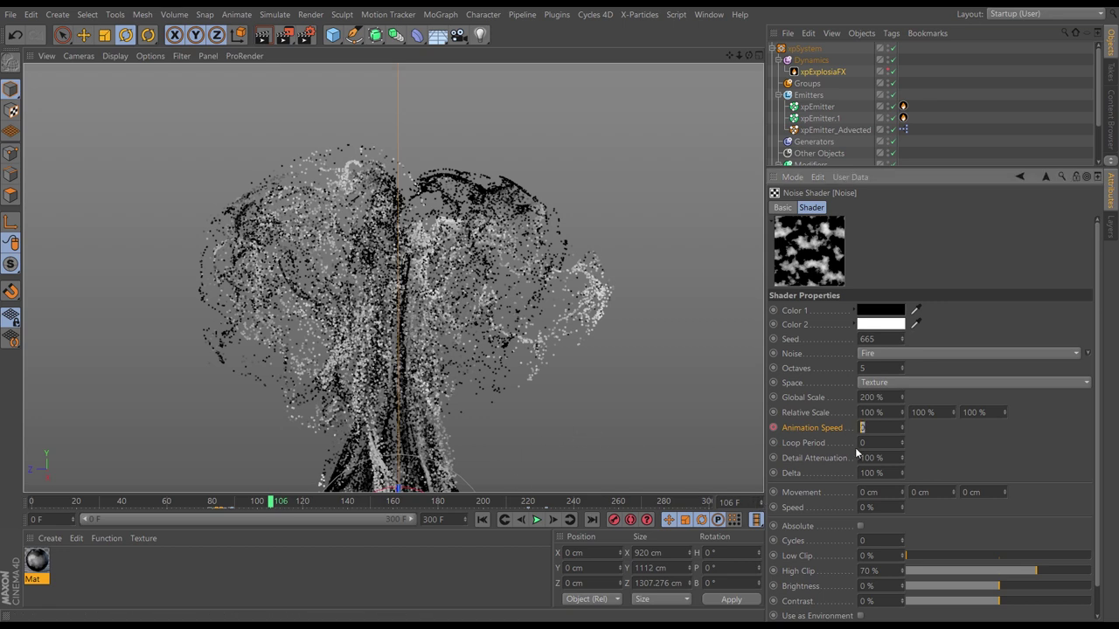
{"action": "type", "text": "0.5"}
{"action": "key", "text": "Return"}
{"action": "left_click", "coordinate": [483, 521]}
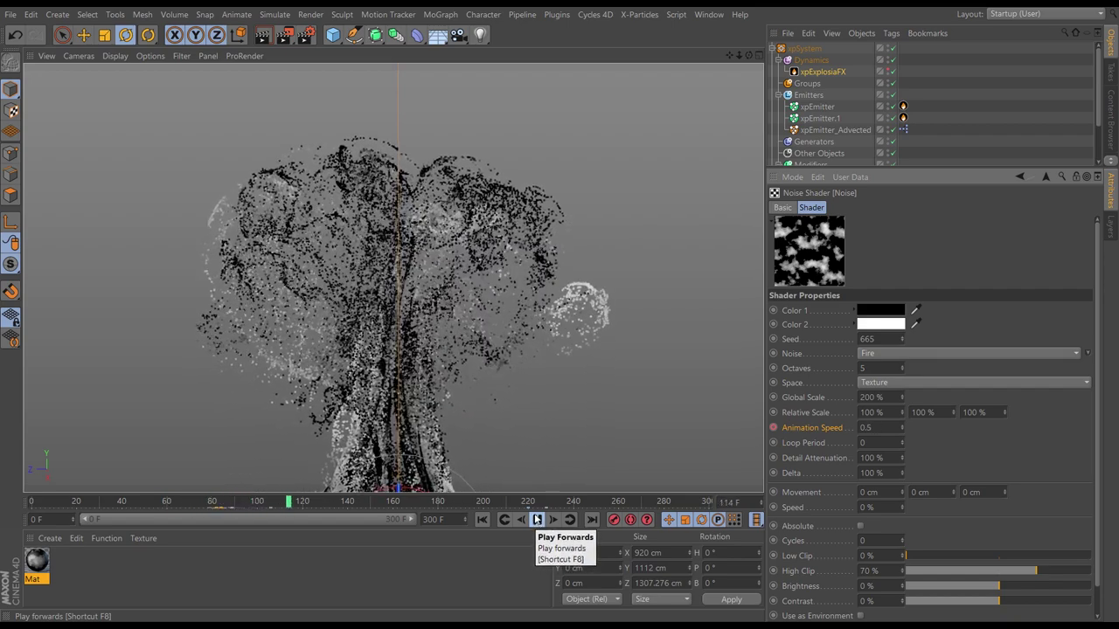
{"action": "left_click", "coordinate": [536, 521]}
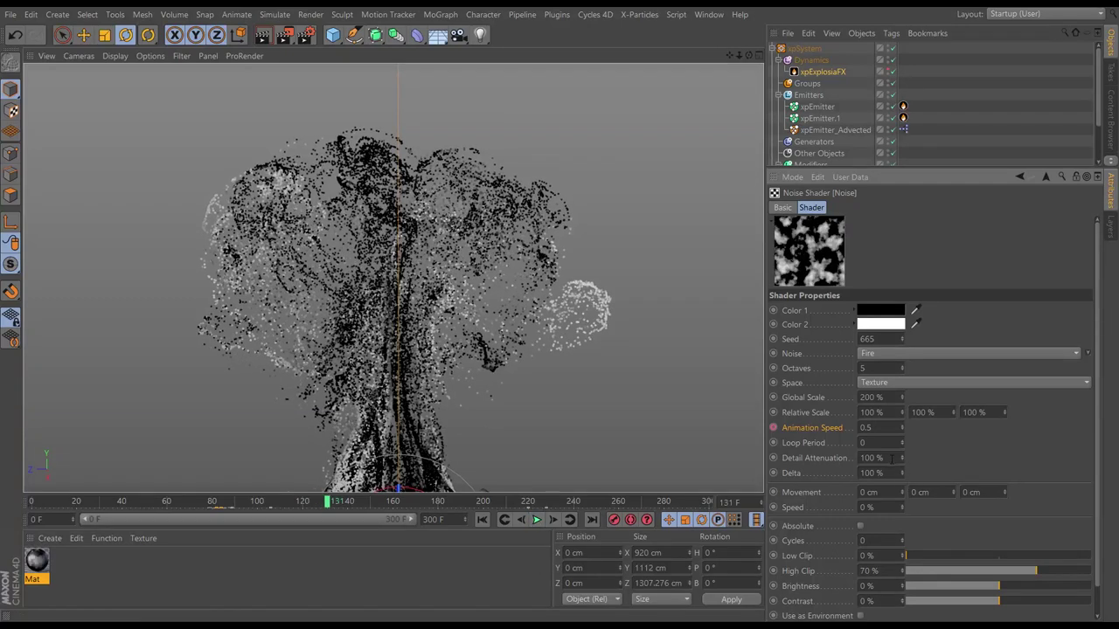
{"action": "left_click_drag", "start_coordinate": [296, 507], "coordinate": [271, 501]}
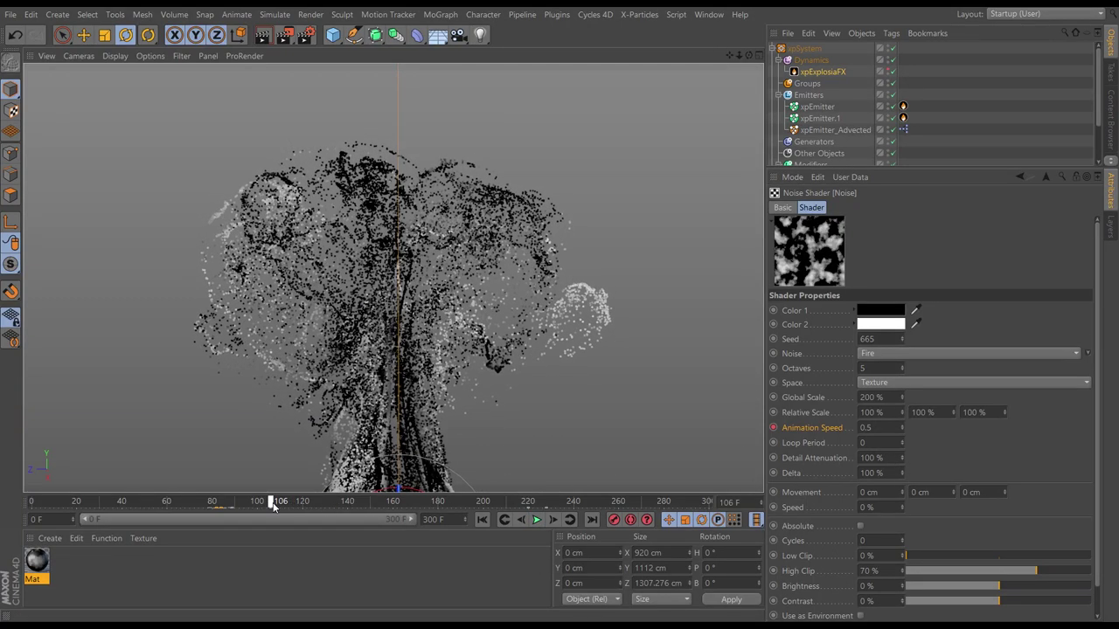
{"action": "left_click", "coordinate": [865, 427]}
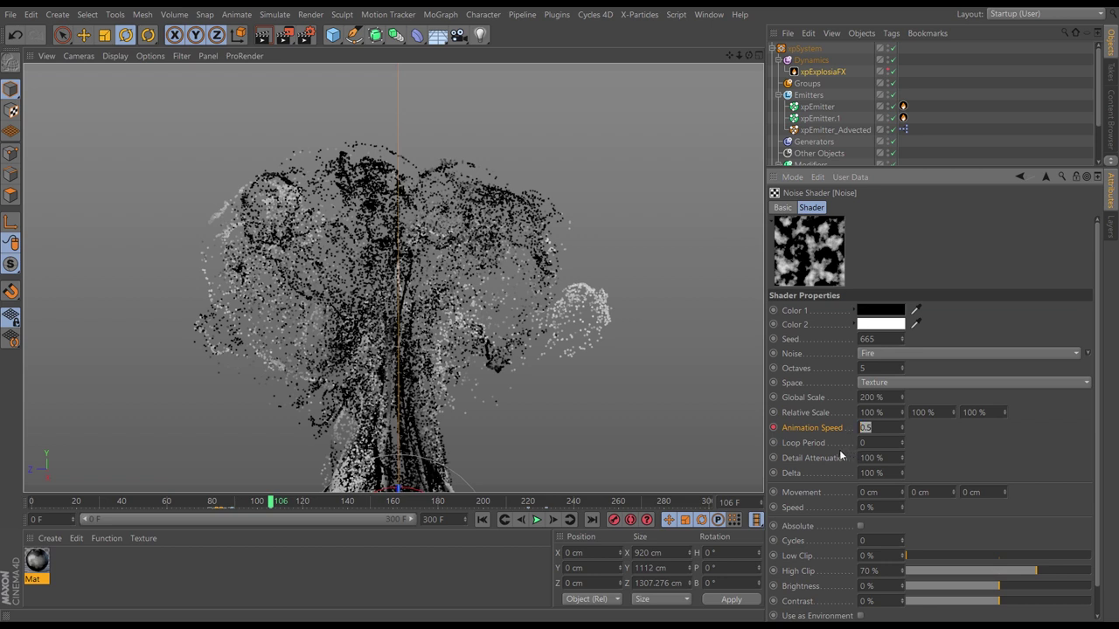
{"action": "left_click", "coordinate": [773, 428]}
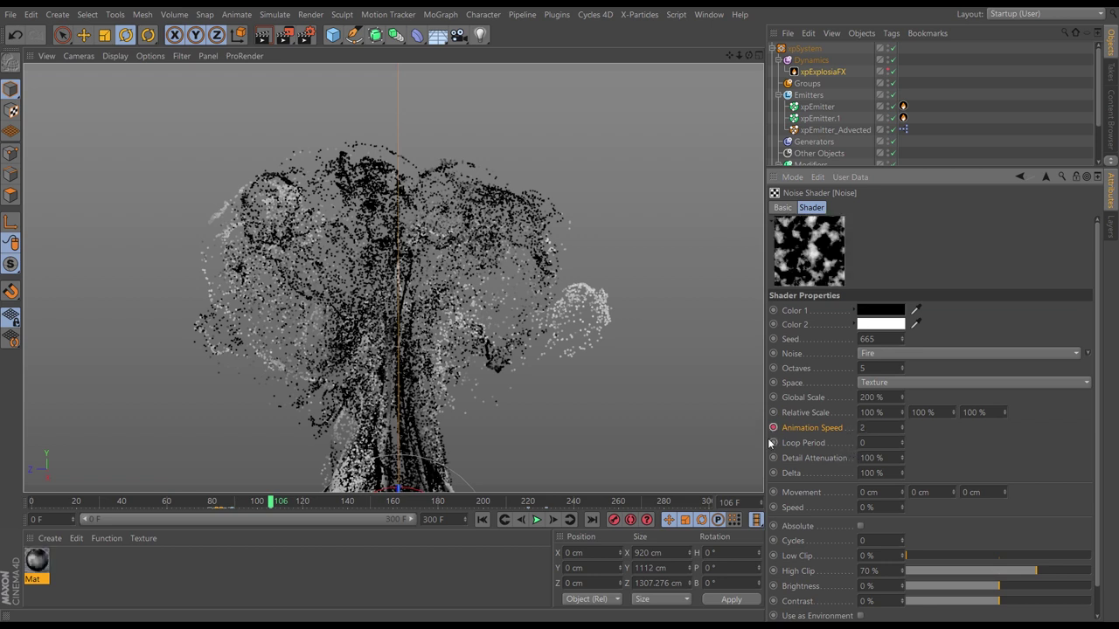
Step: Replay the keyed animation from frame 0, pausing around frames 200 and 139
{"action": "left_click", "coordinate": [482, 519]}
{"action": "left_click", "coordinate": [537, 519]}
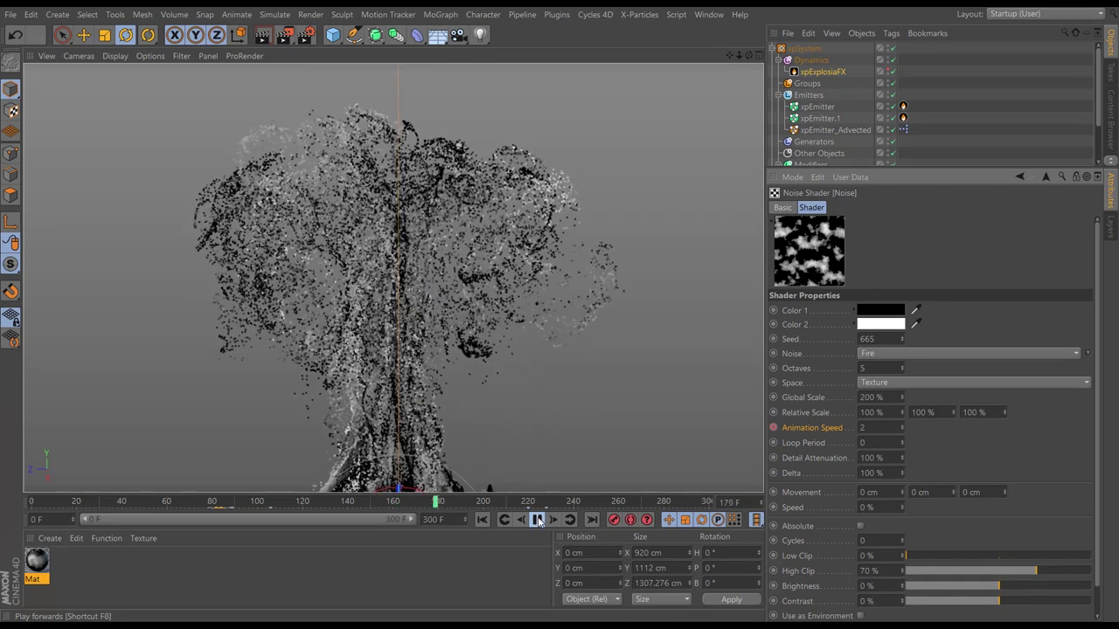
{"action": "left_click", "coordinate": [538, 522]}
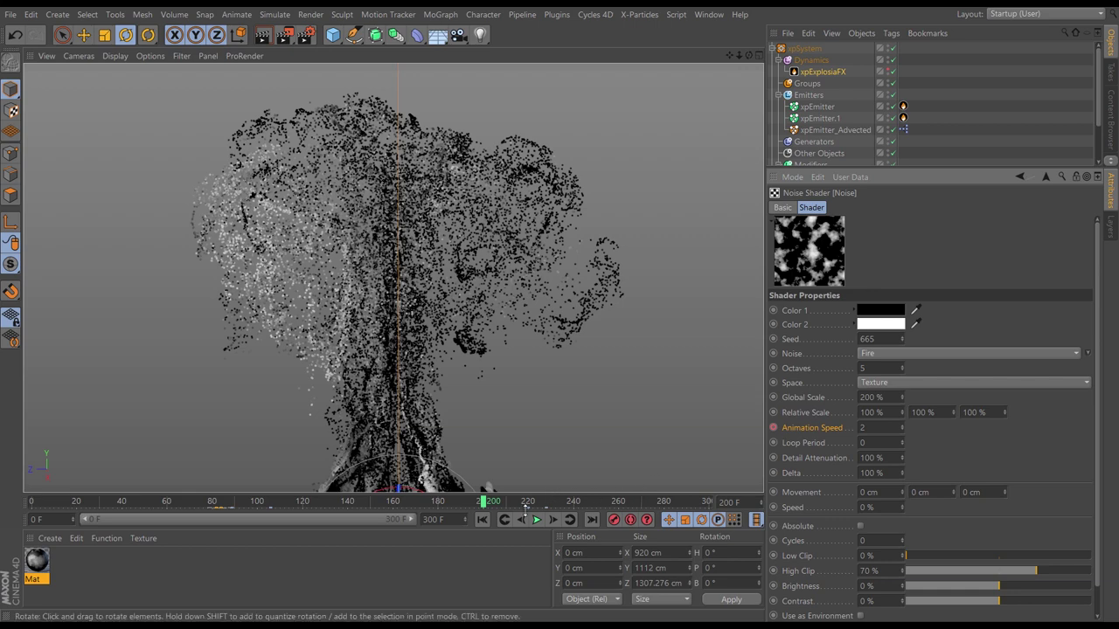
{"action": "left_click", "coordinate": [482, 520]}
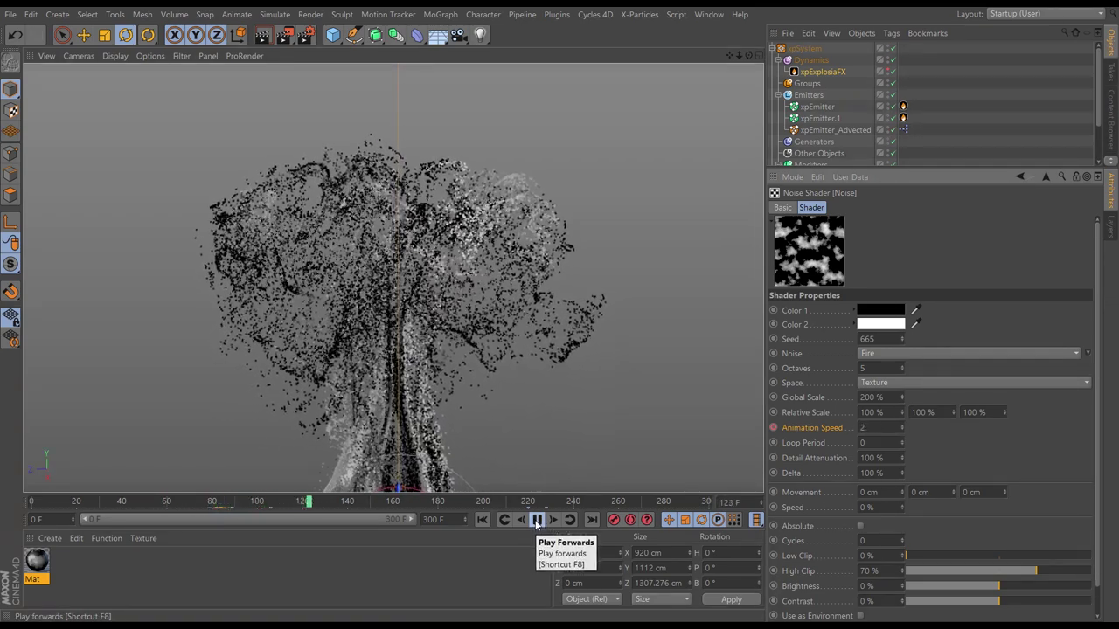
{"action": "left_click", "coordinate": [536, 520]}
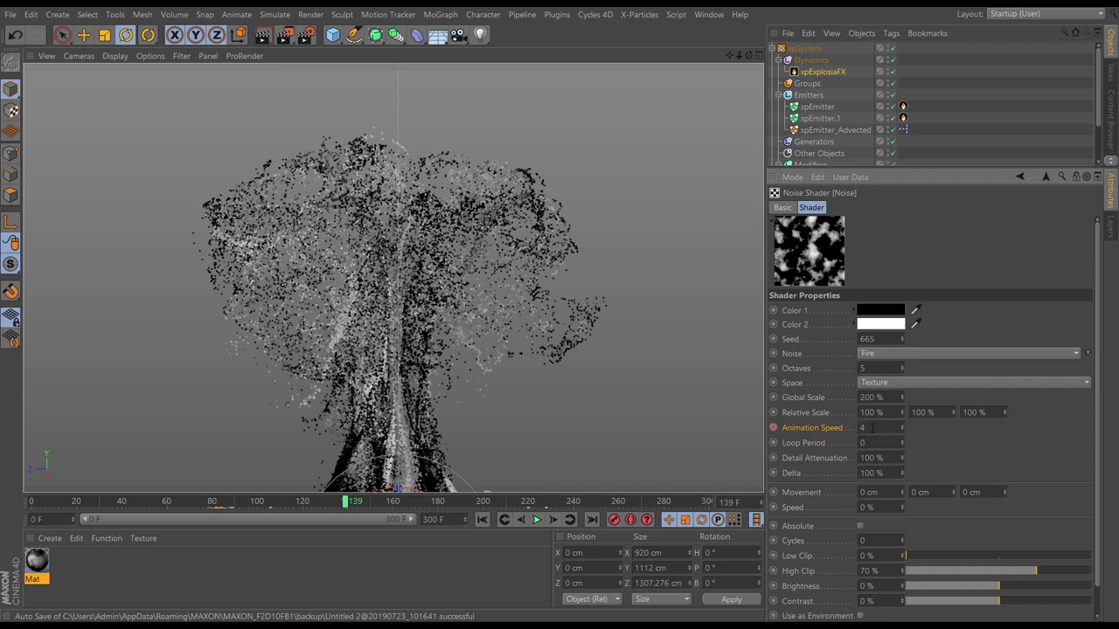
Step: Set Animation Speed to 4 and select its timeline key to show the Value Key properties
{"action": "key", "text": "Return"}
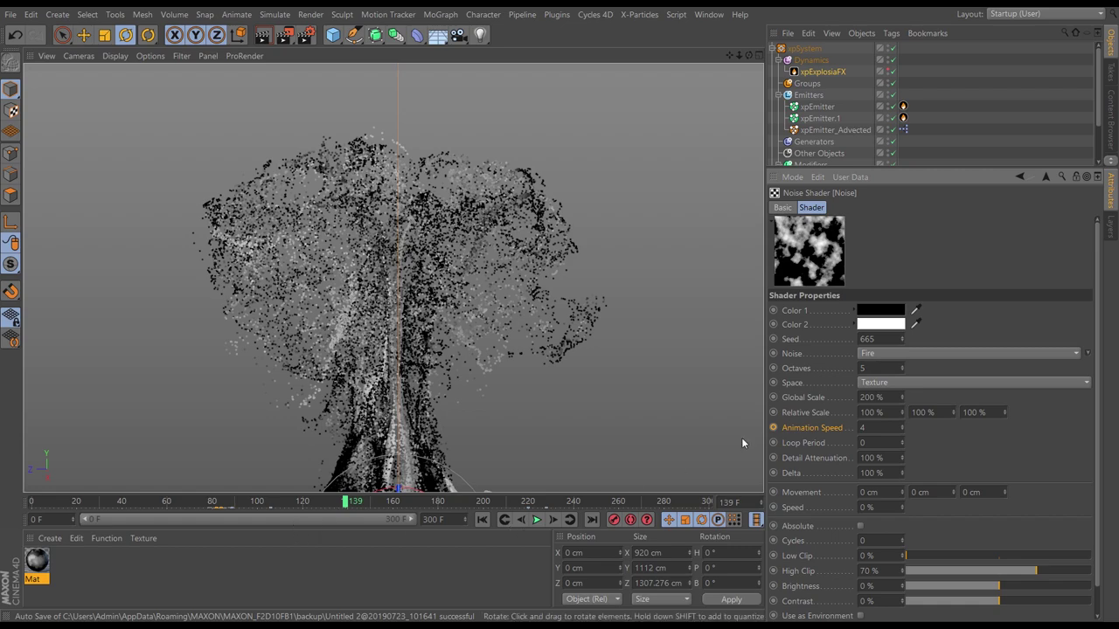
{"action": "left_click_drag", "start_coordinate": [341, 512], "coordinate": [283, 514]}
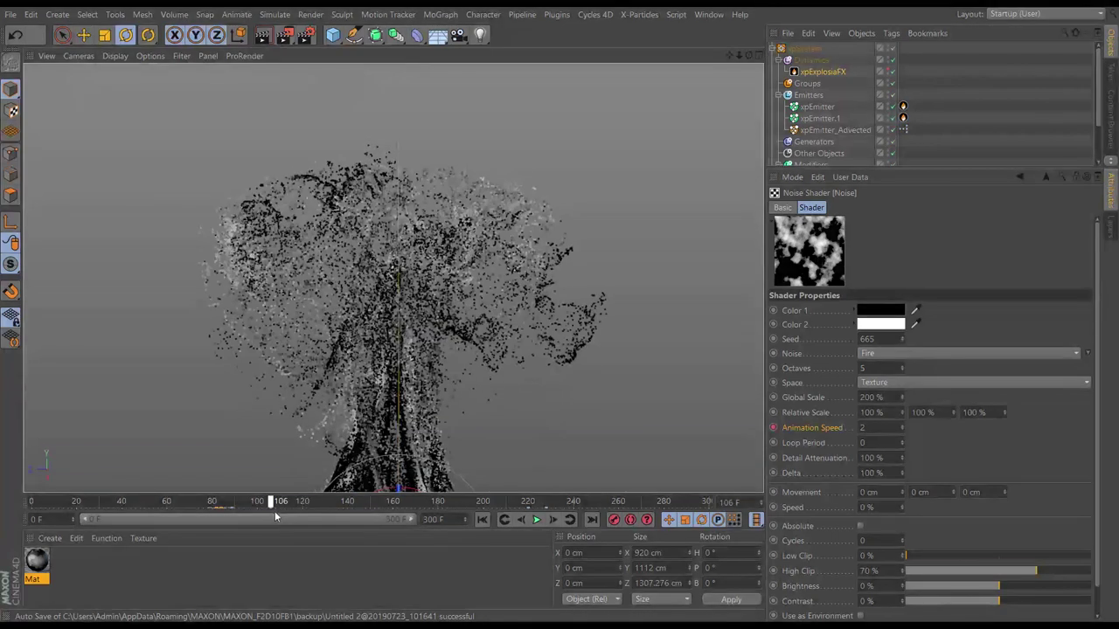
{"action": "left_click", "coordinate": [874, 427]}
{"action": "type", "text": "24"}
{"action": "key", "text": "Return"}
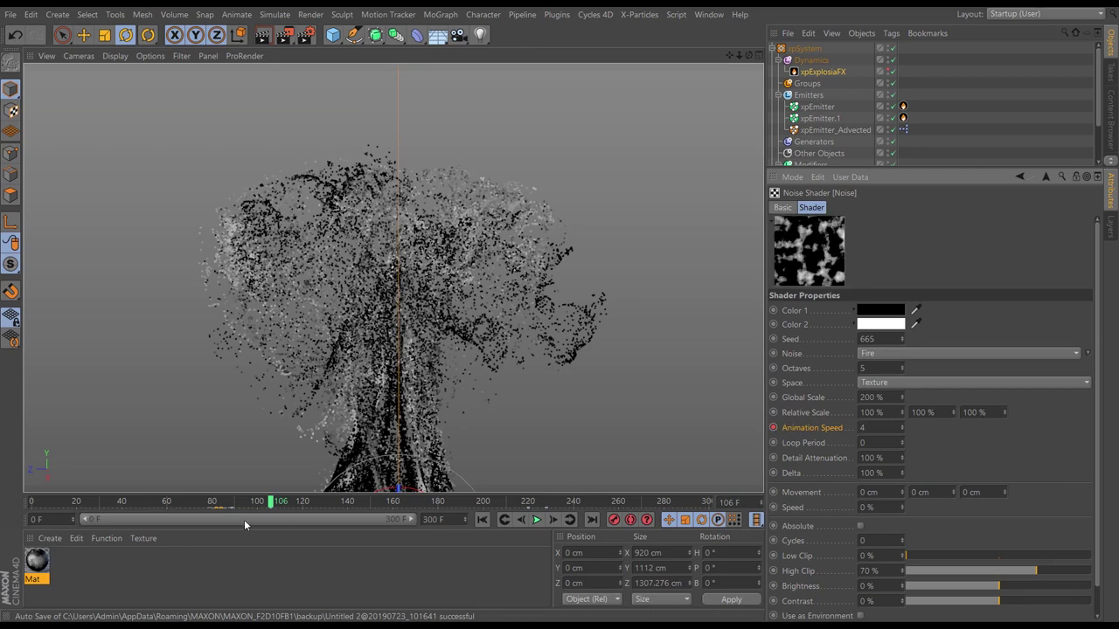
{"action": "left_click_drag", "start_coordinate": [270, 509], "coordinate": [265, 517]}
{"action": "left_click", "coordinate": [274, 507]}
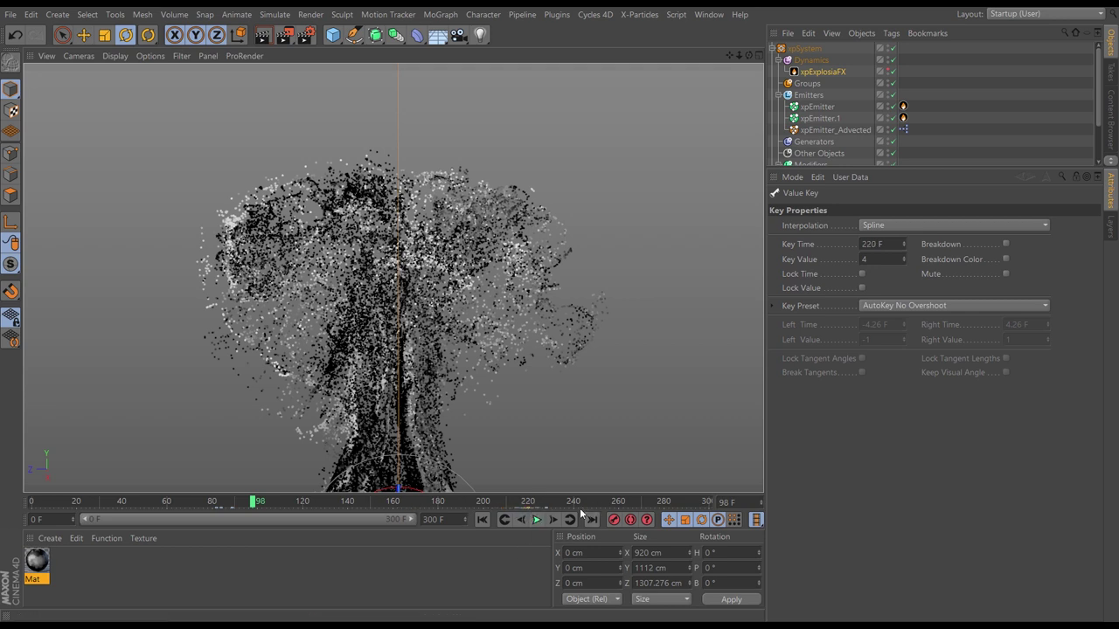
Step: Replay from frame 0, pause, scrub back to frame 225, and open the Mat material's Color settings
{"action": "left_click", "coordinate": [482, 520]}
{"action": "left_click", "coordinate": [535, 520]}
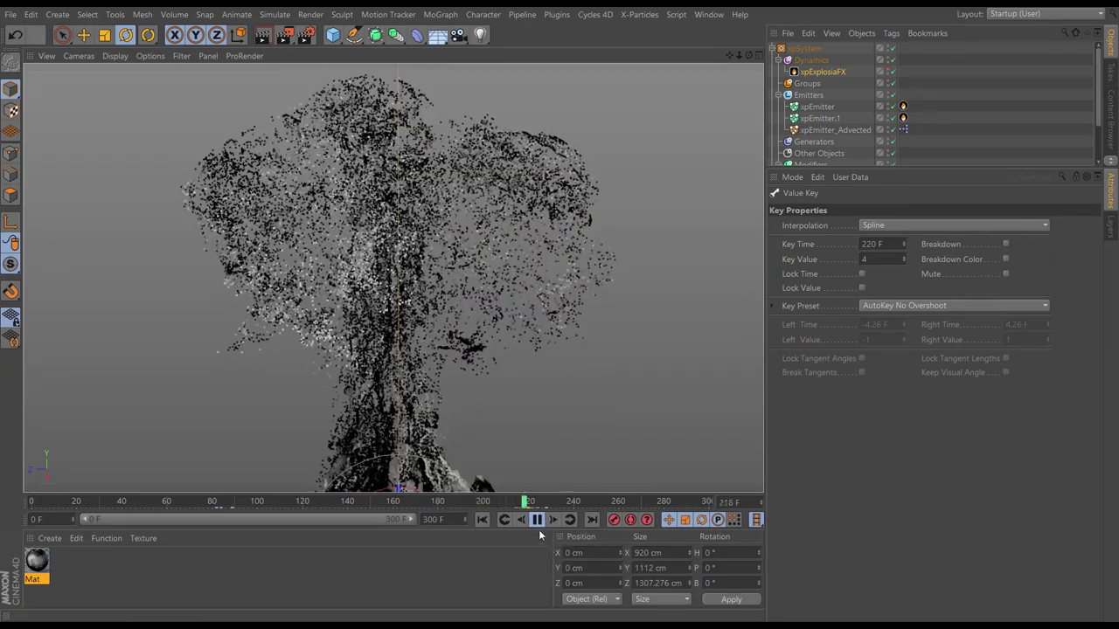
{"action": "left_click", "coordinate": [537, 519]}
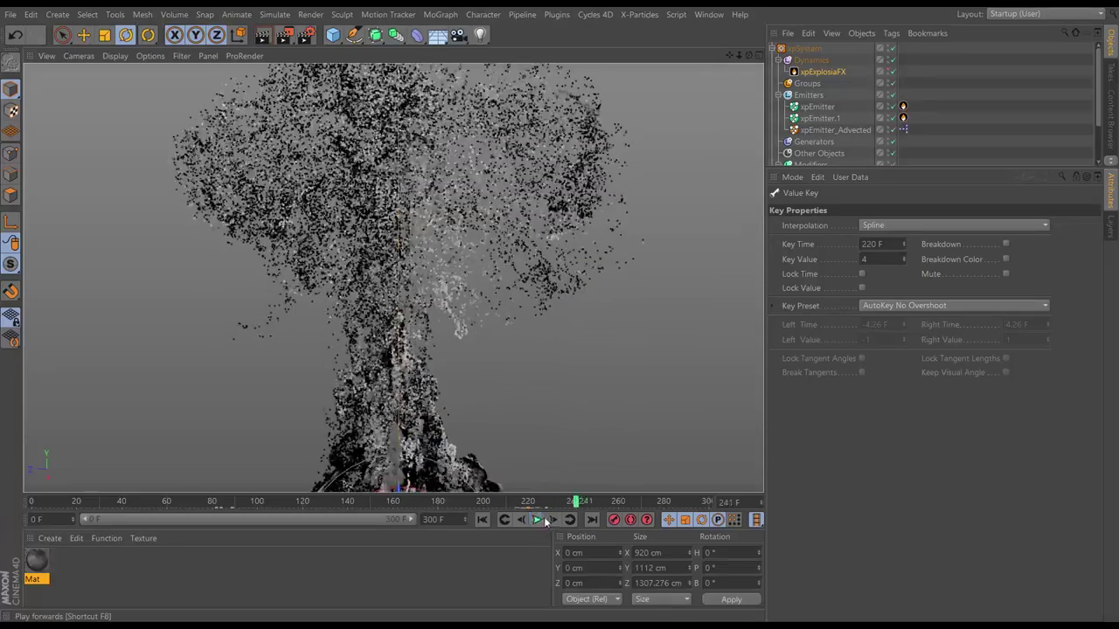
{"action": "left_click_drag", "start_coordinate": [573, 505], "coordinate": [538, 518]}
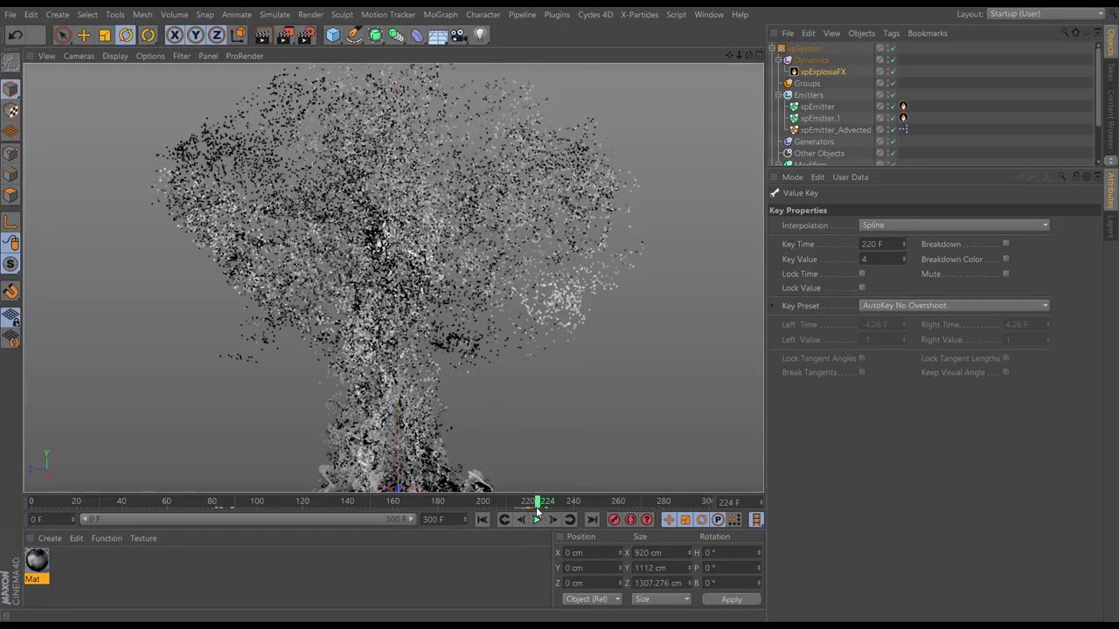
{"action": "left_click", "coordinate": [47, 563]}
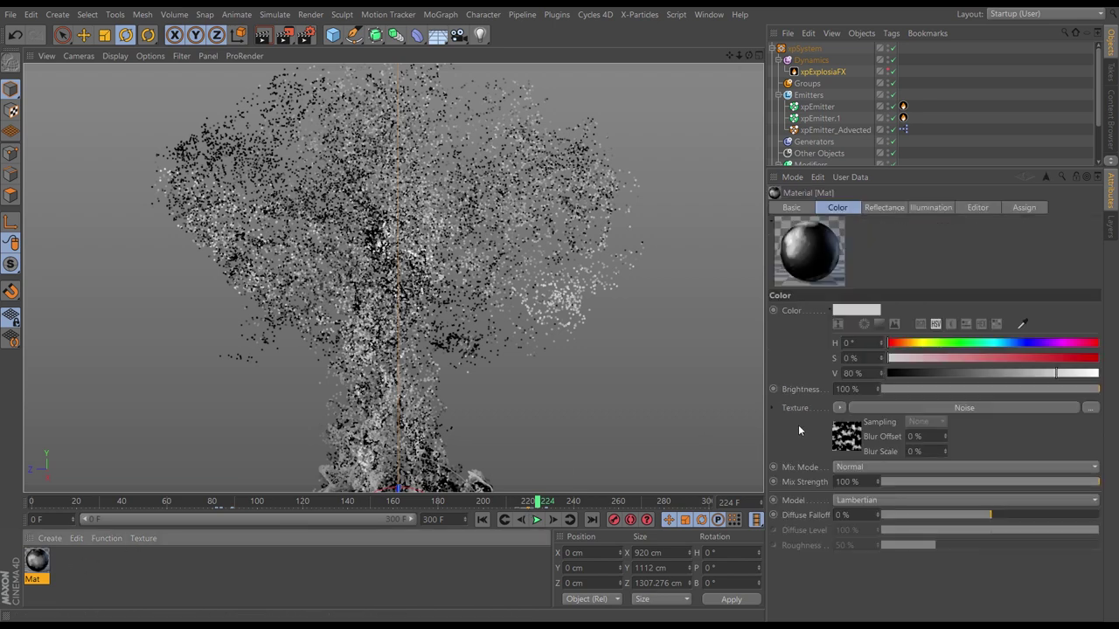
Step: Key the Noise Animation Speed at 0, replay to frame 251, and enlarge the object list
{"action": "left_click", "coordinate": [843, 437]}
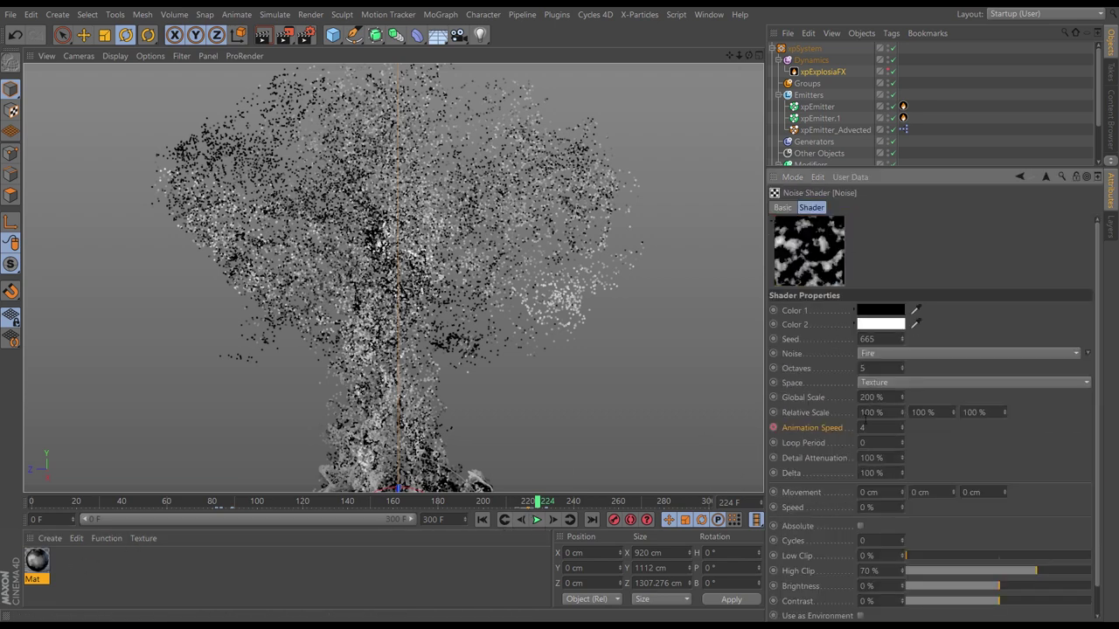
{"action": "left_click", "coordinate": [773, 428]}
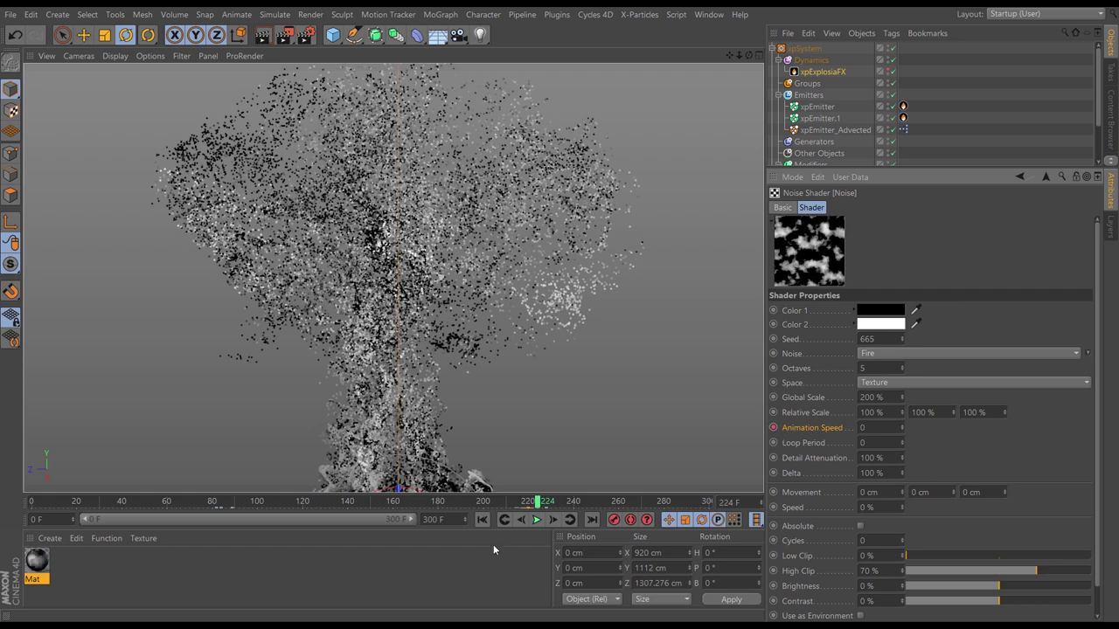
{"action": "left_click", "coordinate": [481, 519]}
{"action": "left_click", "coordinate": [537, 519]}
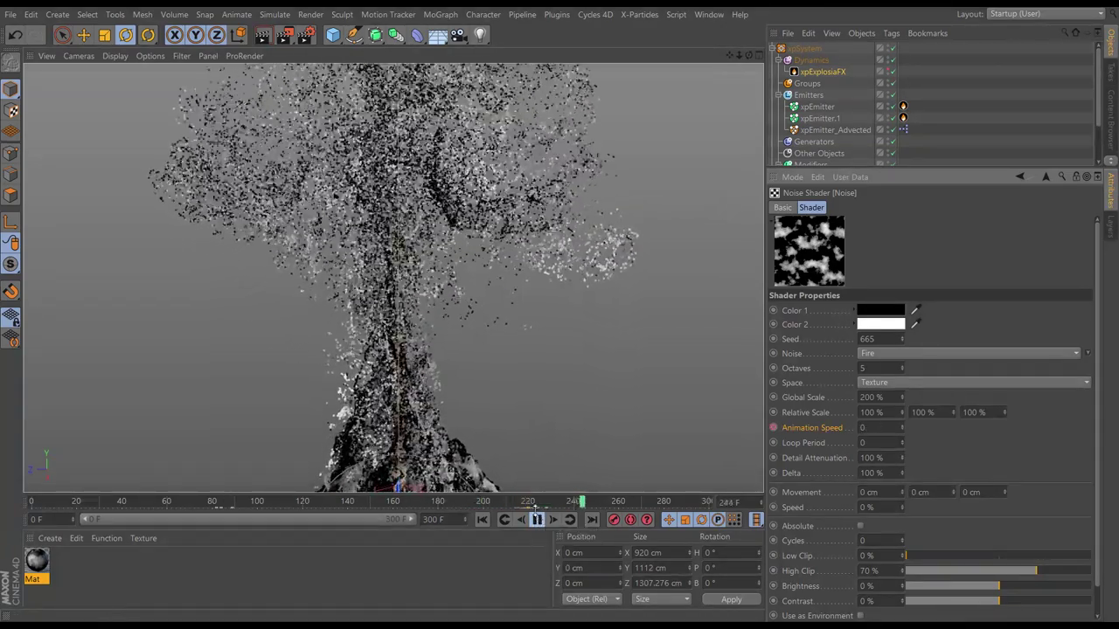
{"action": "left_click", "coordinate": [537, 520]}
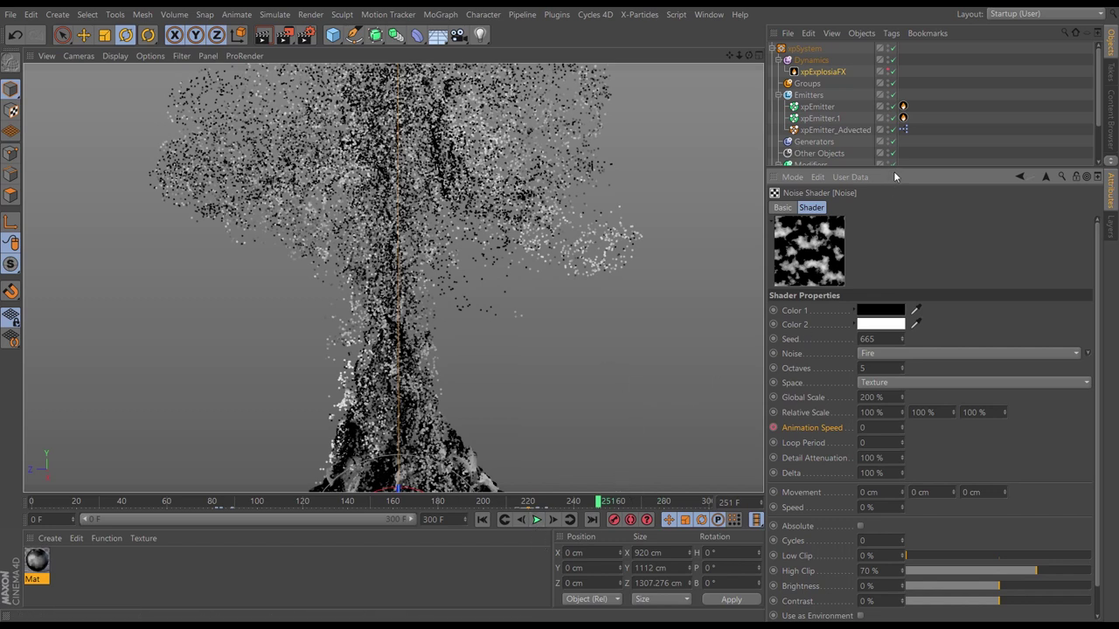
{"action": "left_click_drag", "start_coordinate": [893, 169], "coordinate": [861, 311]}
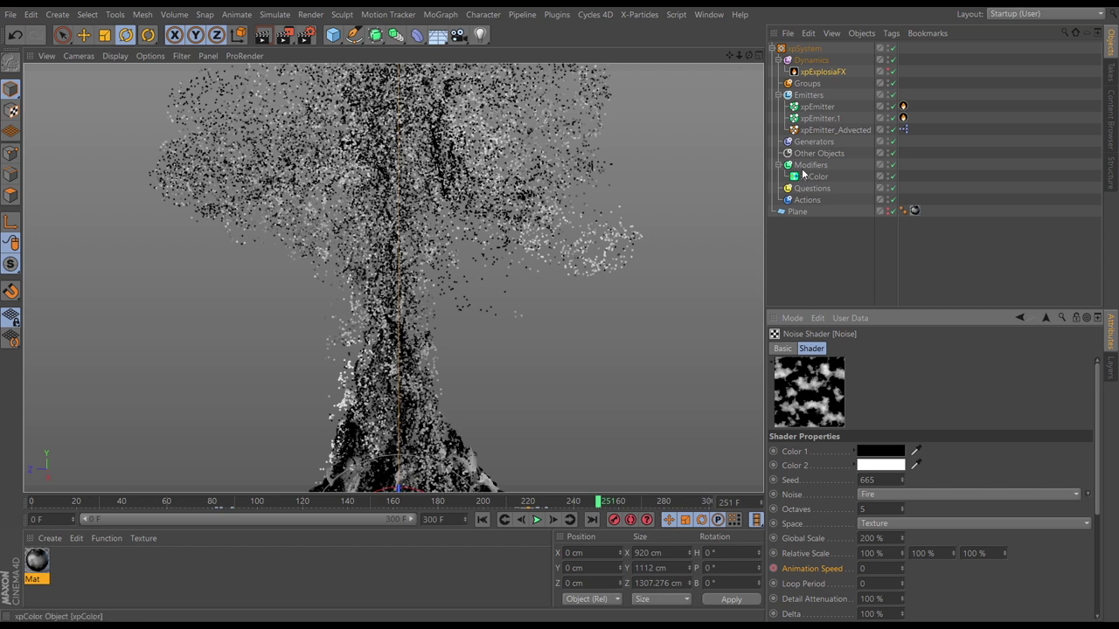
Step: Make xpEmitter_Advected shoot 30000 particles and display them as dots
{"action": "left_click", "coordinate": [822, 129]}
{"action": "left_click", "coordinate": [965, 348]}
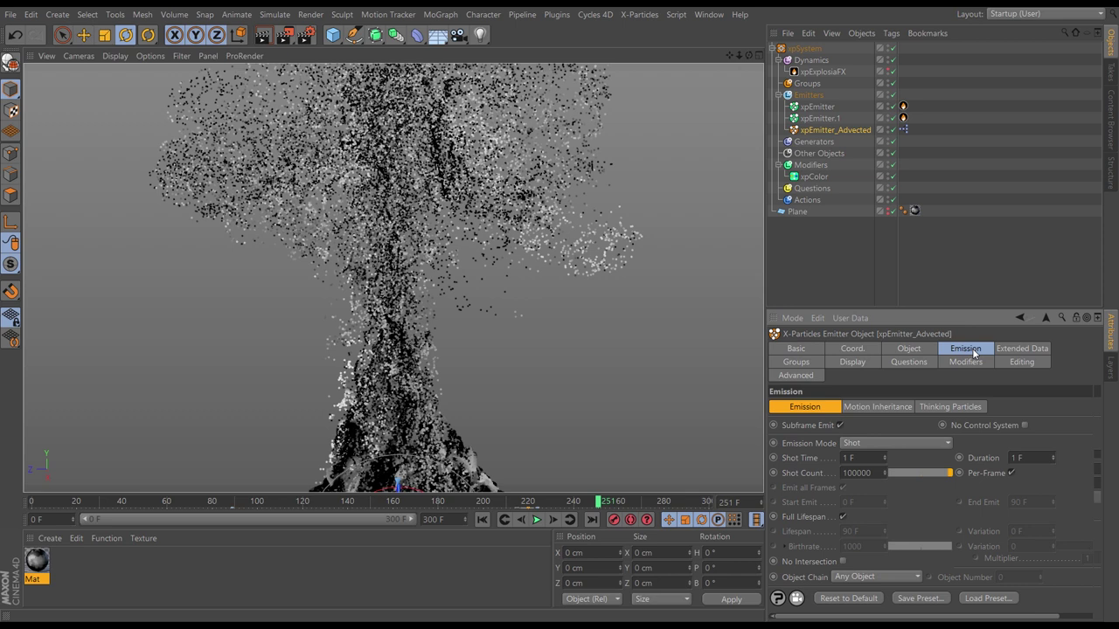
{"action": "left_click", "coordinate": [848, 478]}
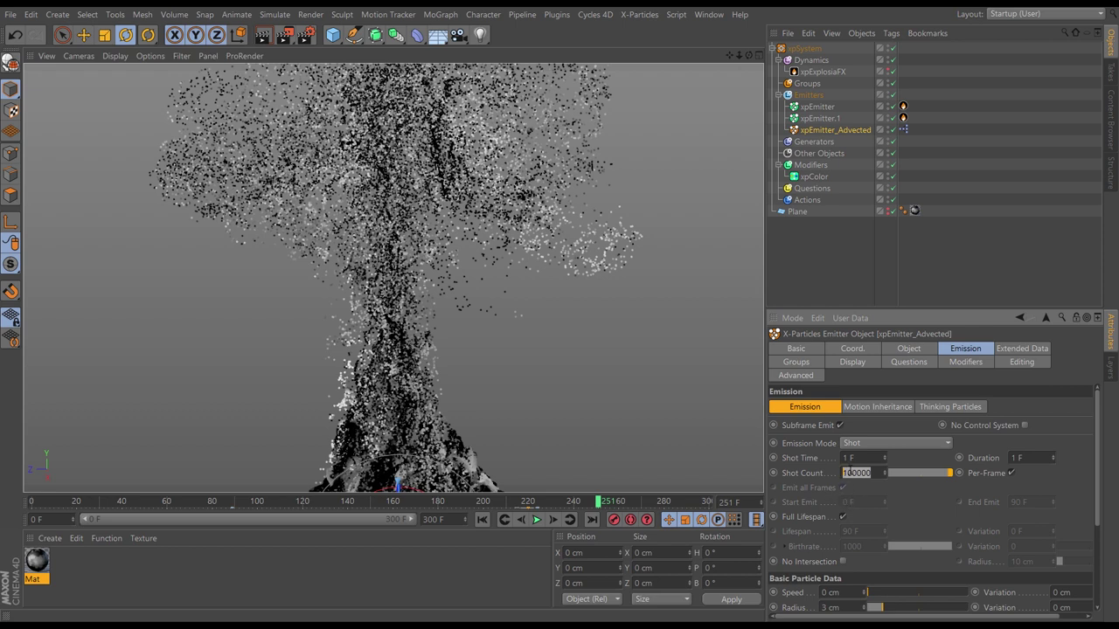
{"action": "type", "text": "30000"}
{"action": "left_click", "coordinate": [848, 361]}
{"action": "left_click", "coordinate": [874, 573]}
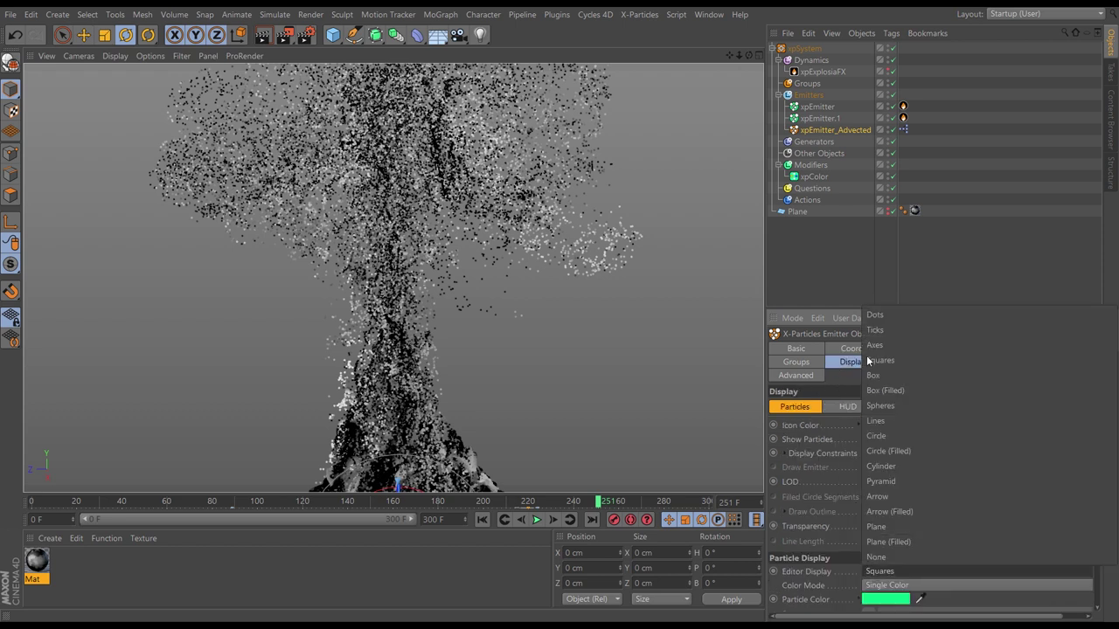
{"action": "left_click", "coordinate": [871, 319]}
Step: Replay the simulation to frame 138 and show the Mat material's settings
{"action": "left_click", "coordinate": [511, 521]}
{"action": "left_click", "coordinate": [536, 520]}
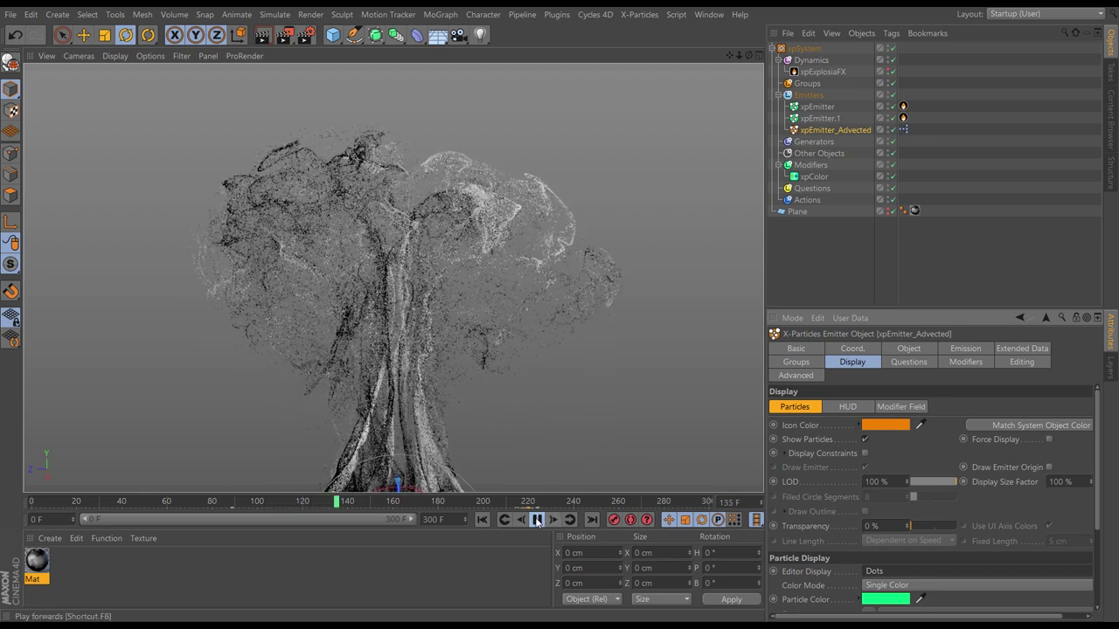
{"action": "left_click", "coordinate": [537, 519]}
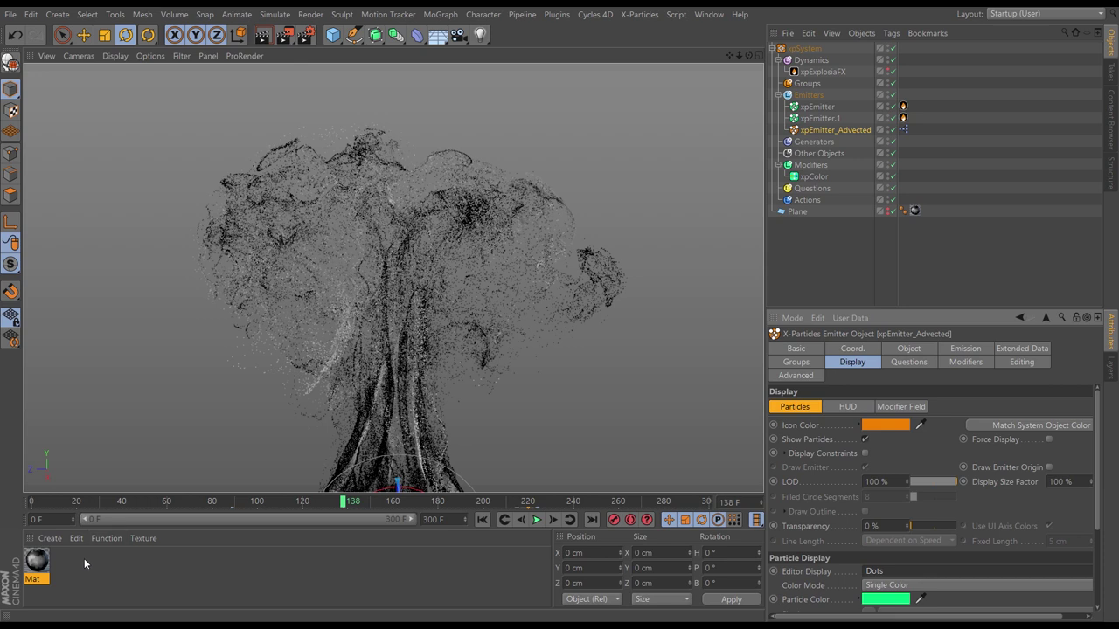
{"action": "left_click", "coordinate": [40, 560]}
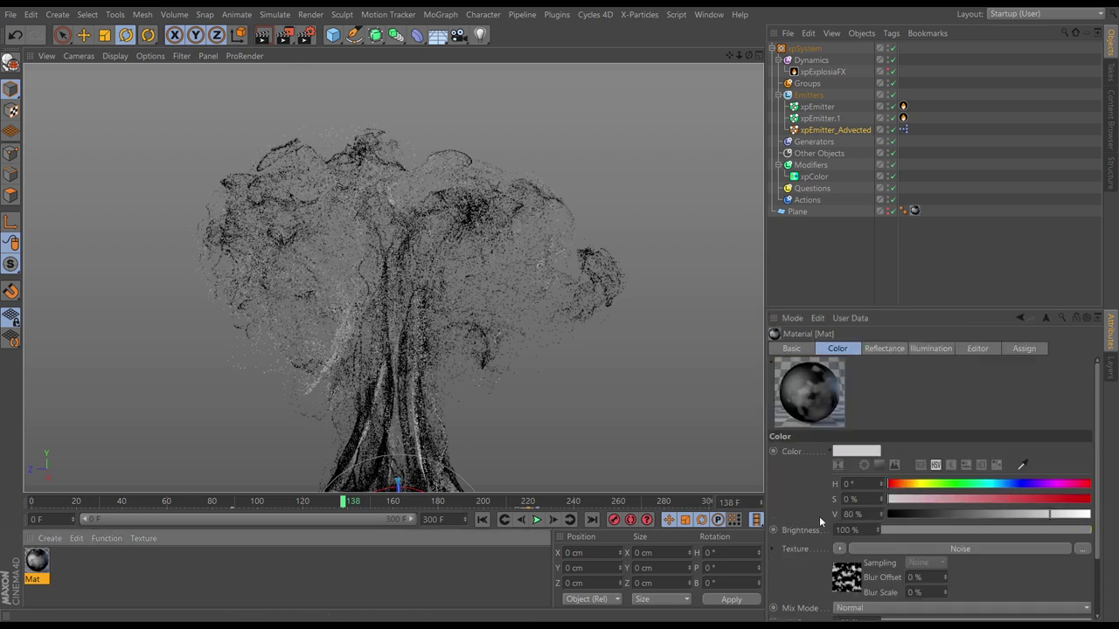
Step: Show the Noise shader's Animation Speed F-curve in a window over the viewport
{"action": "left_click", "coordinate": [844, 577]}
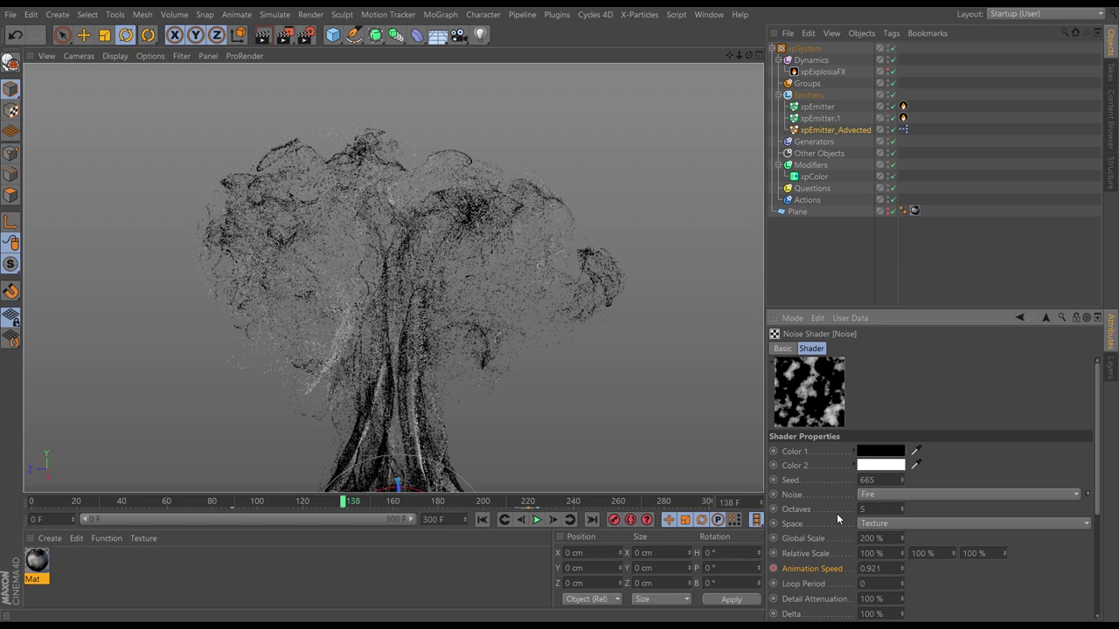
{"action": "right_click", "coordinate": [823, 569]}
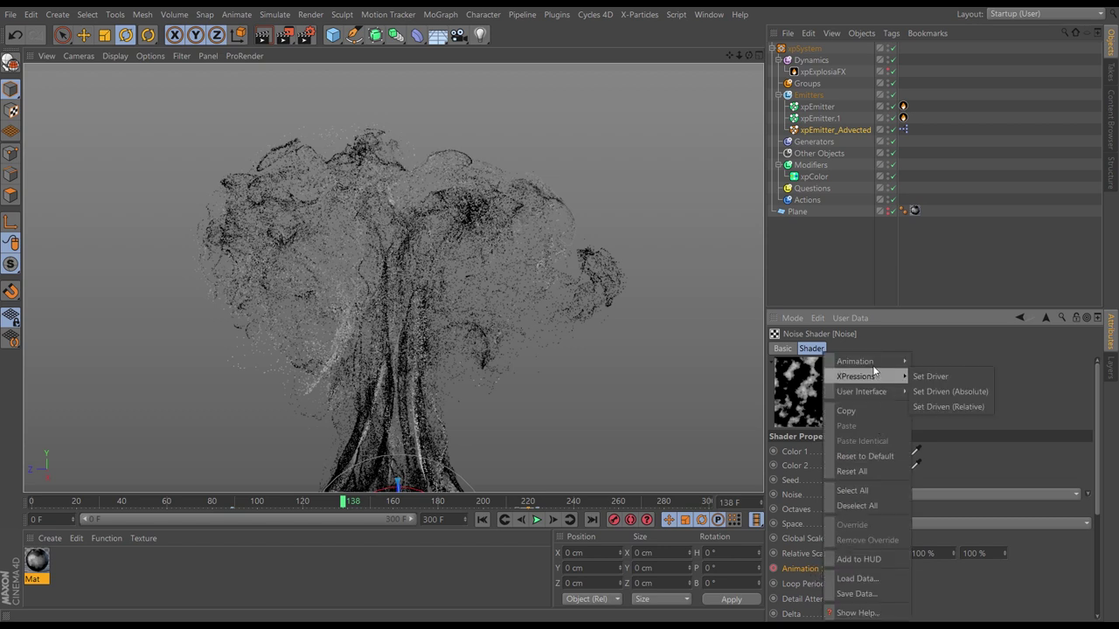
{"action": "mouse_move", "coordinate": [875, 362]}
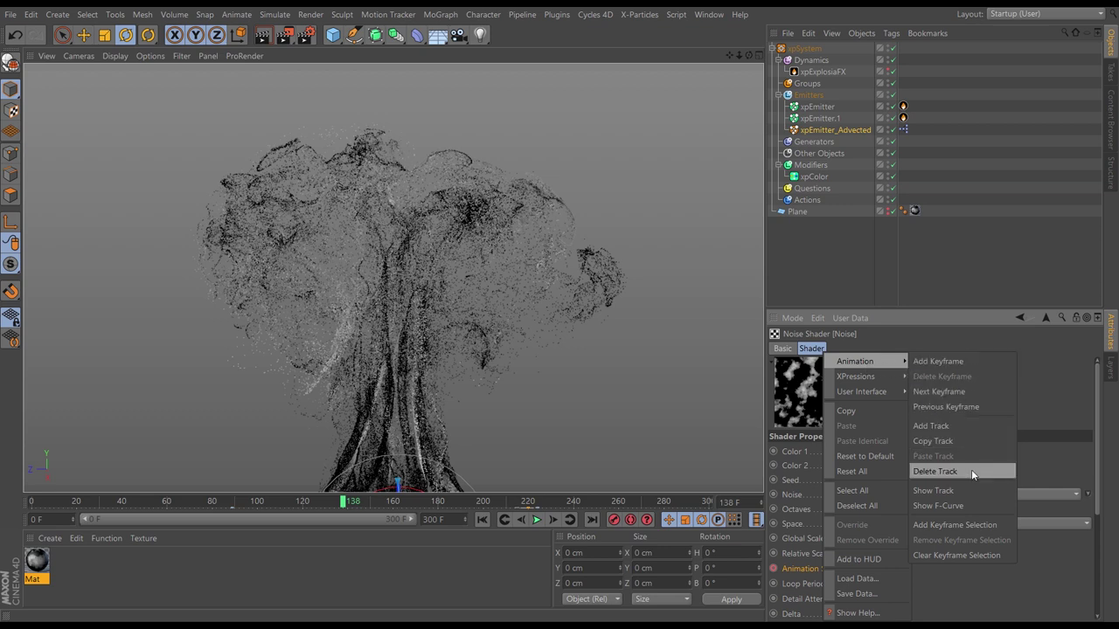
{"action": "left_click", "coordinate": [944, 505]}
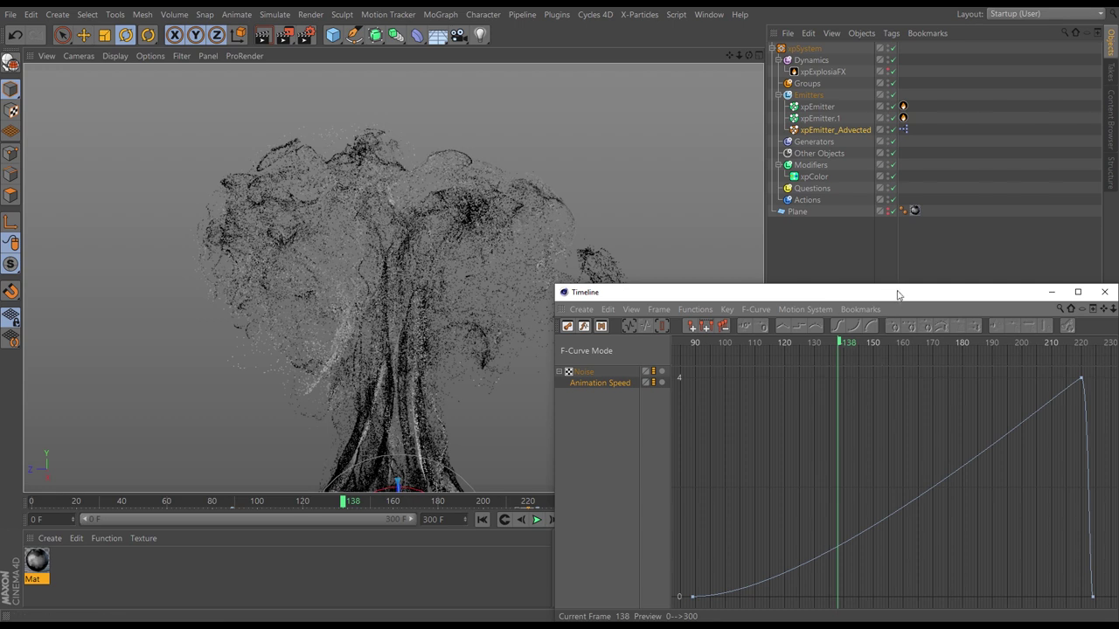
{"action": "left_click_drag", "start_coordinate": [894, 292], "coordinate": [524, 163]}
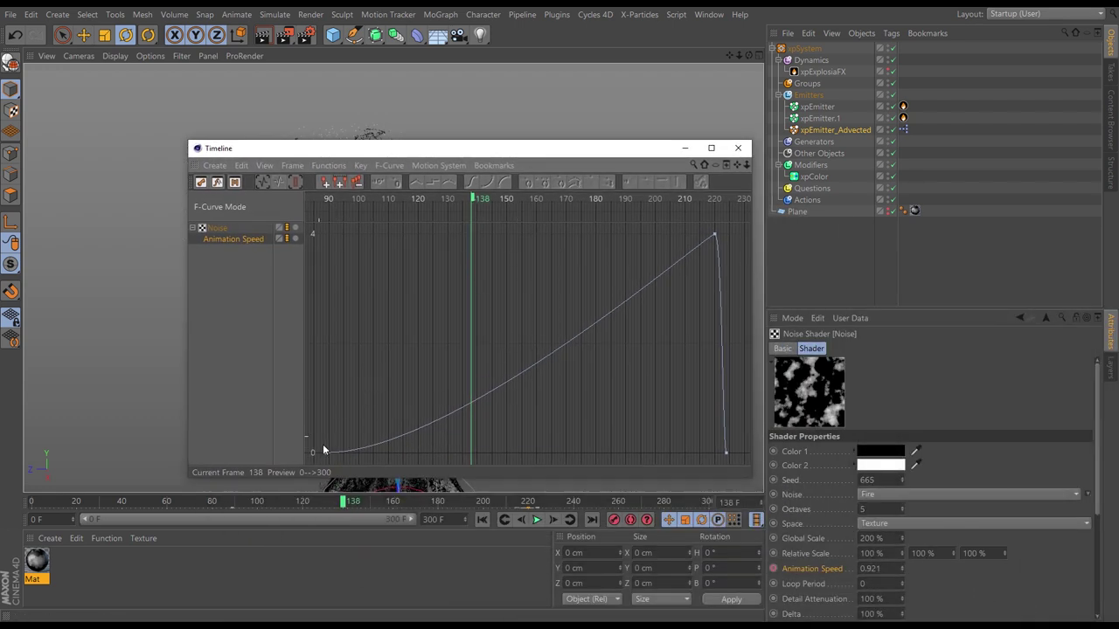
Step: Set all three Animation Speed keys to Linear interpolation, close the curve window, and rewind
{"action": "left_click_drag", "start_coordinate": [339, 454], "coordinate": [341, 454]}
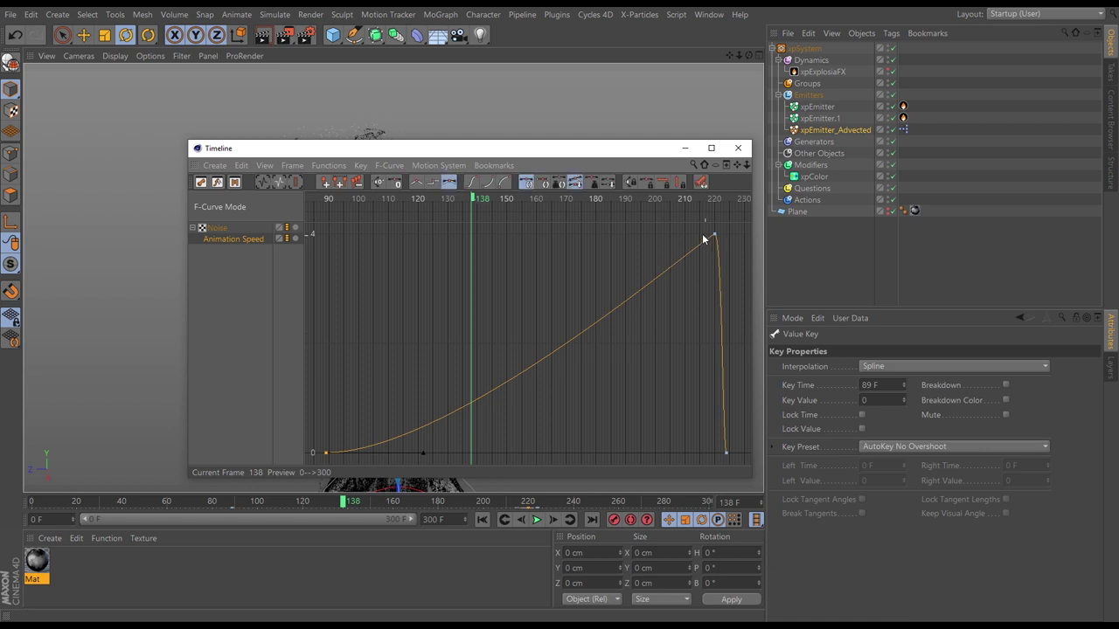
{"action": "left_click_drag", "start_coordinate": [726, 248], "coordinate": [727, 248], "text": "shift"}
{"action": "left_click_drag", "start_coordinate": [705, 429], "coordinate": [753, 467], "text": "shift"}
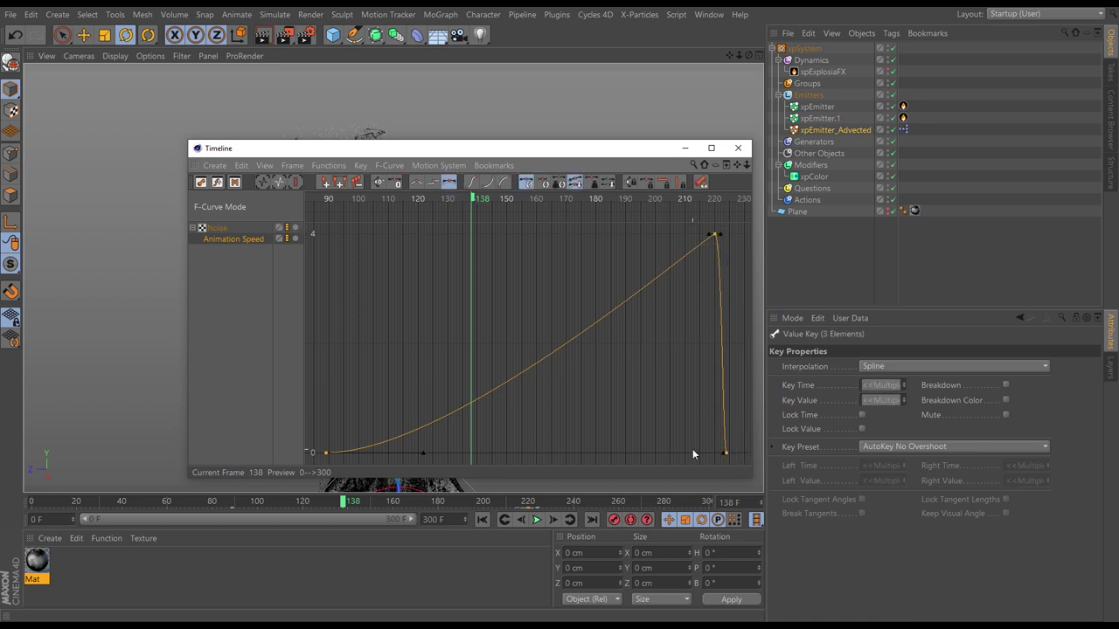
{"action": "left_click", "coordinate": [416, 182]}
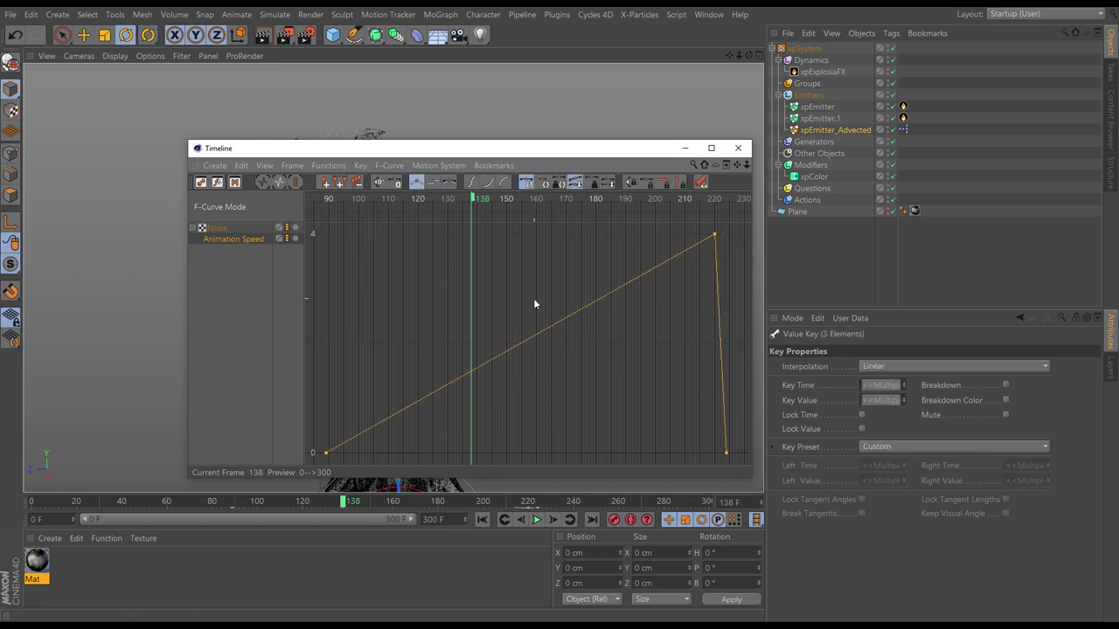
{"action": "left_click", "coordinate": [742, 152]}
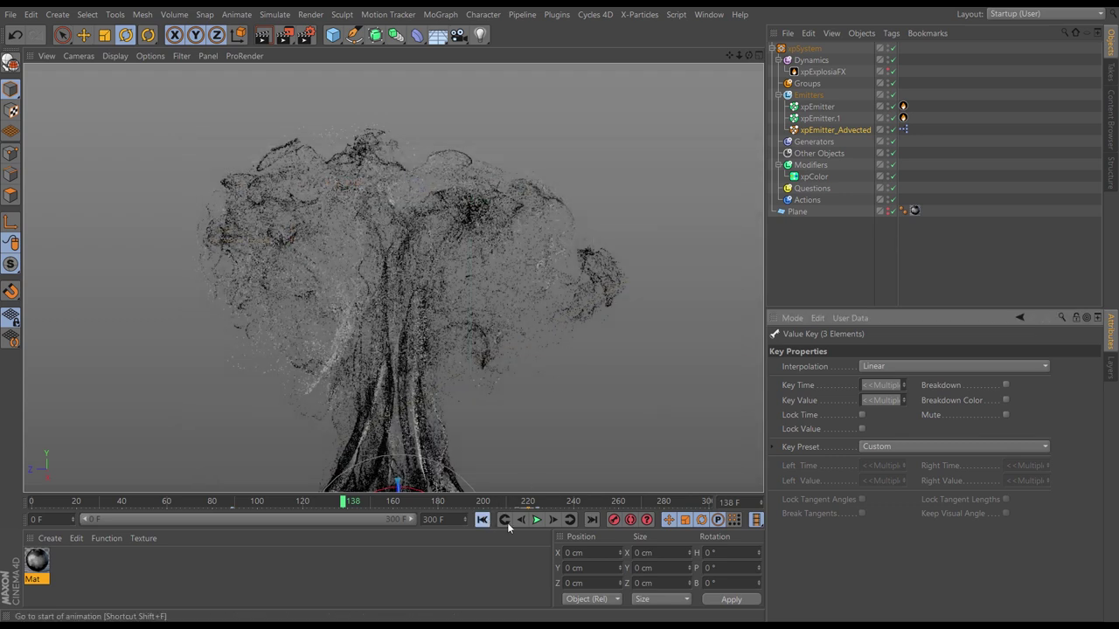
{"action": "left_click", "coordinate": [482, 519]}
Step: Play the simulation past frame 179 with the linear noise speed, then rewind to frame 0
{"action": "left_click", "coordinate": [537, 520]}
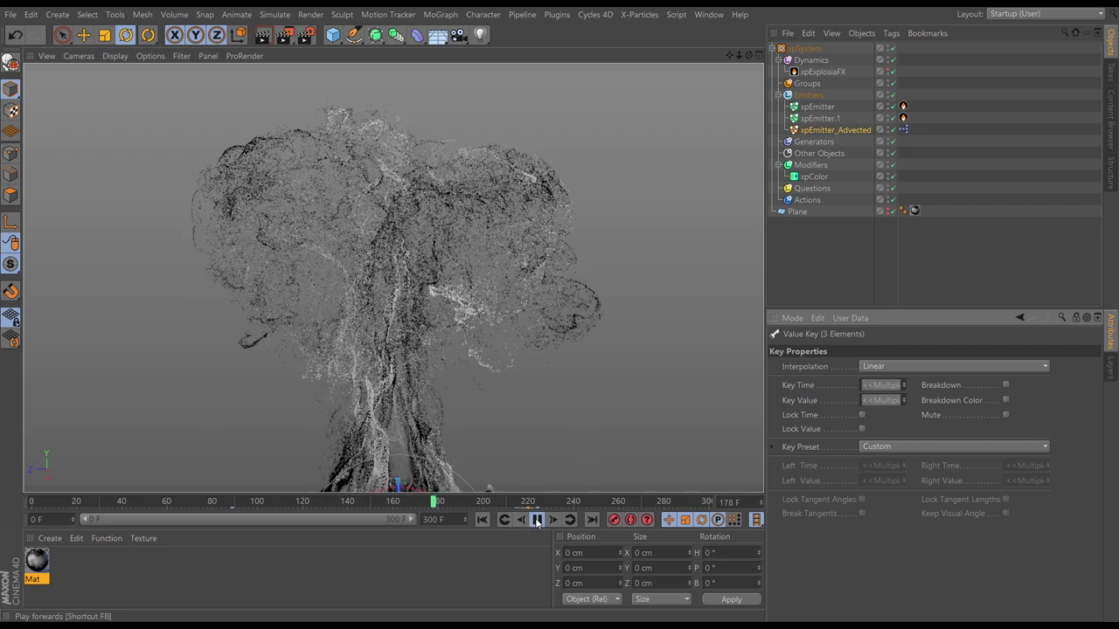
{"action": "left_click", "coordinate": [536, 520]}
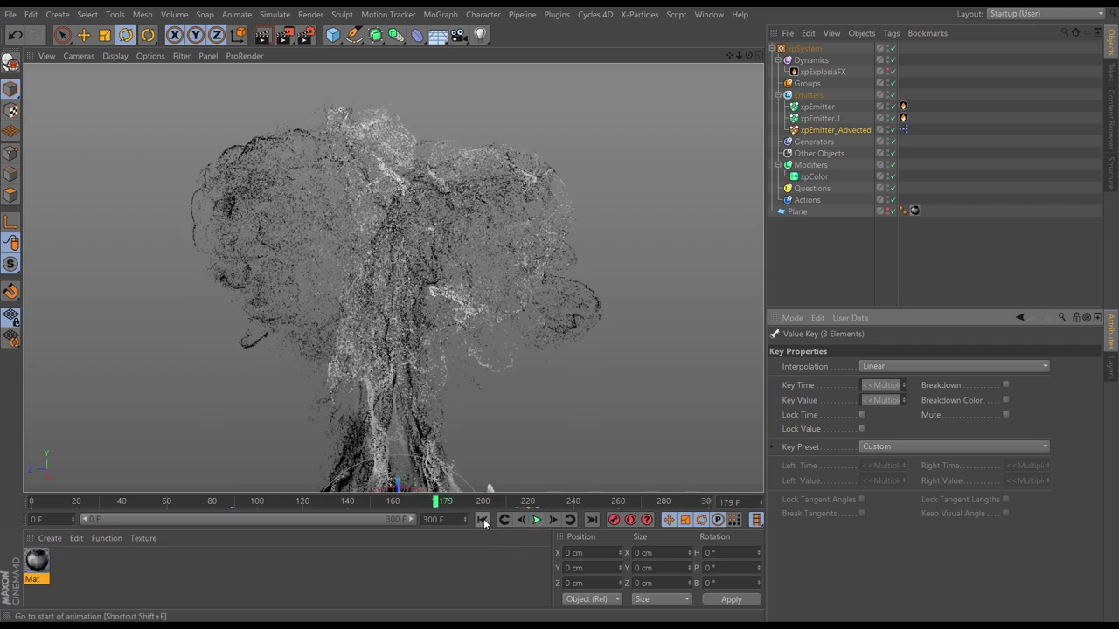
{"action": "key", "text": "shift+f"}
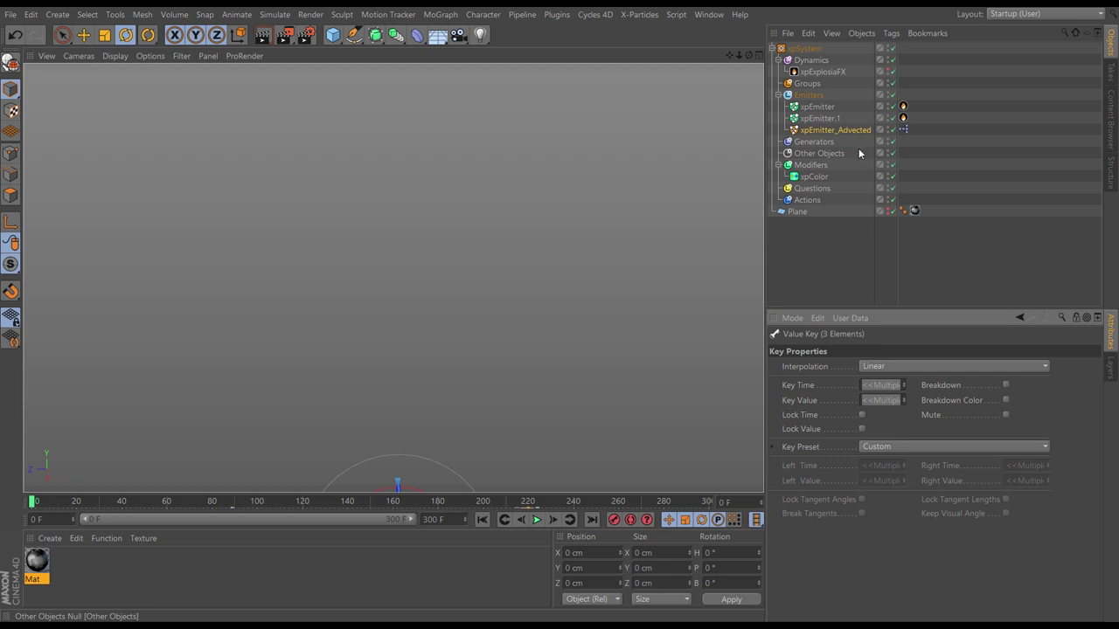
Step: Add an xpCache object under Other Objects and display its Inclusion settings
{"action": "left_click", "coordinate": [817, 154]}
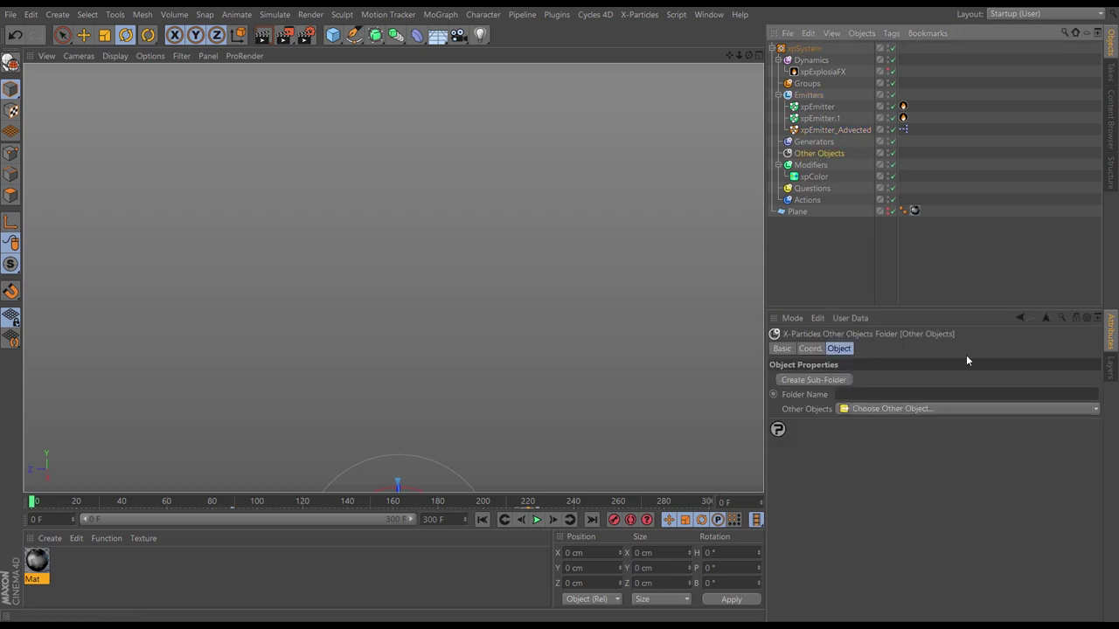
{"action": "left_click", "coordinate": [1090, 409]}
{"action": "left_click", "coordinate": [961, 438]}
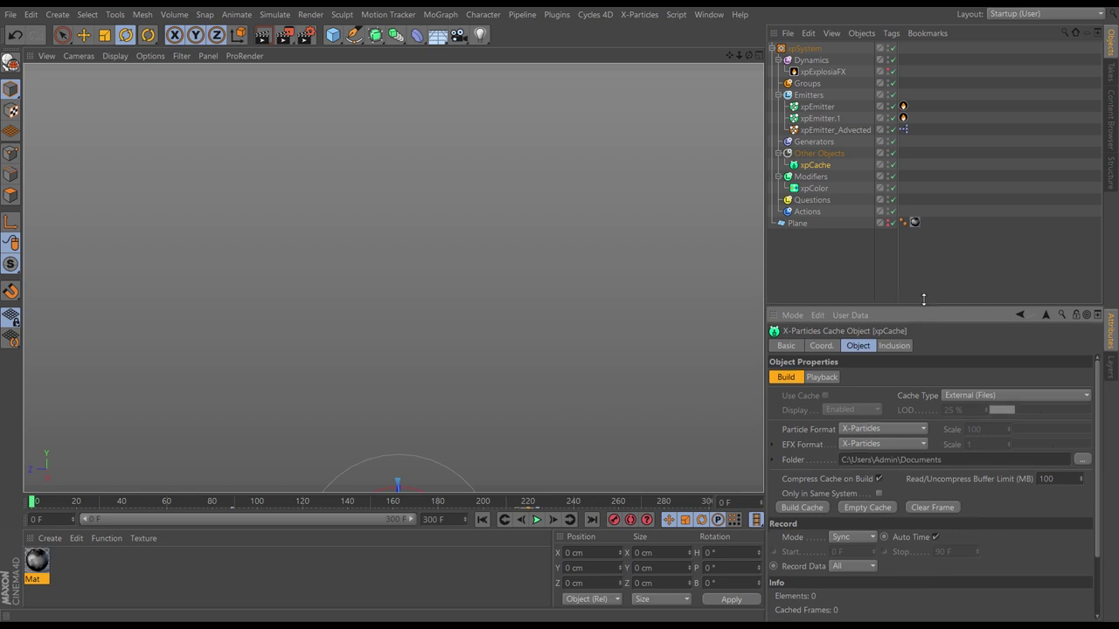
{"action": "left_click_drag", "start_coordinate": [921, 311], "coordinate": [921, 173]}
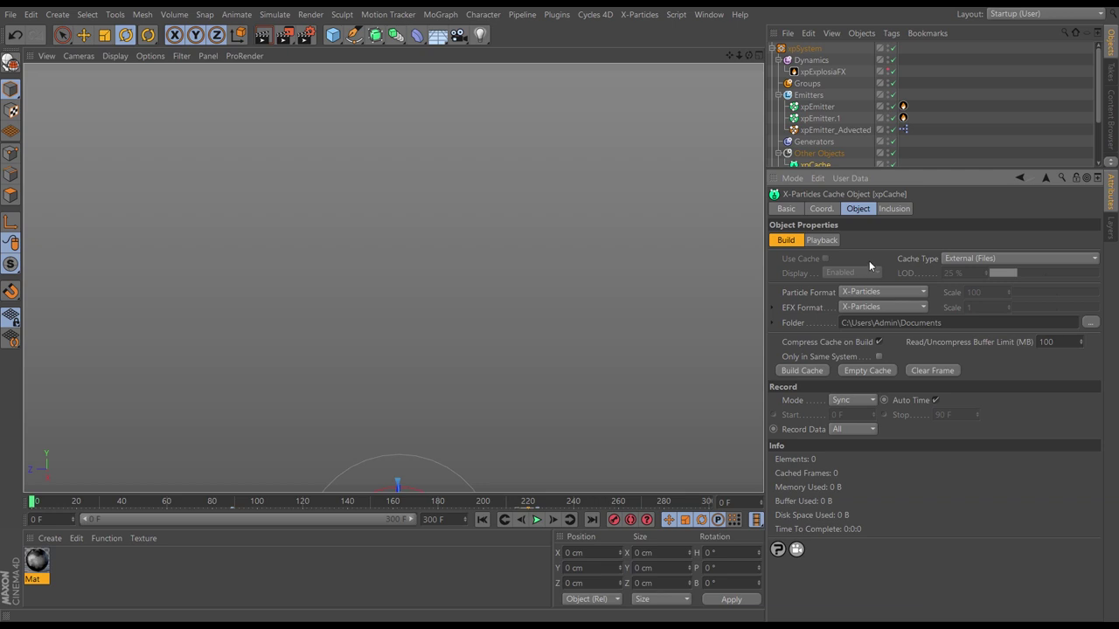
{"action": "left_click", "coordinate": [895, 209]}
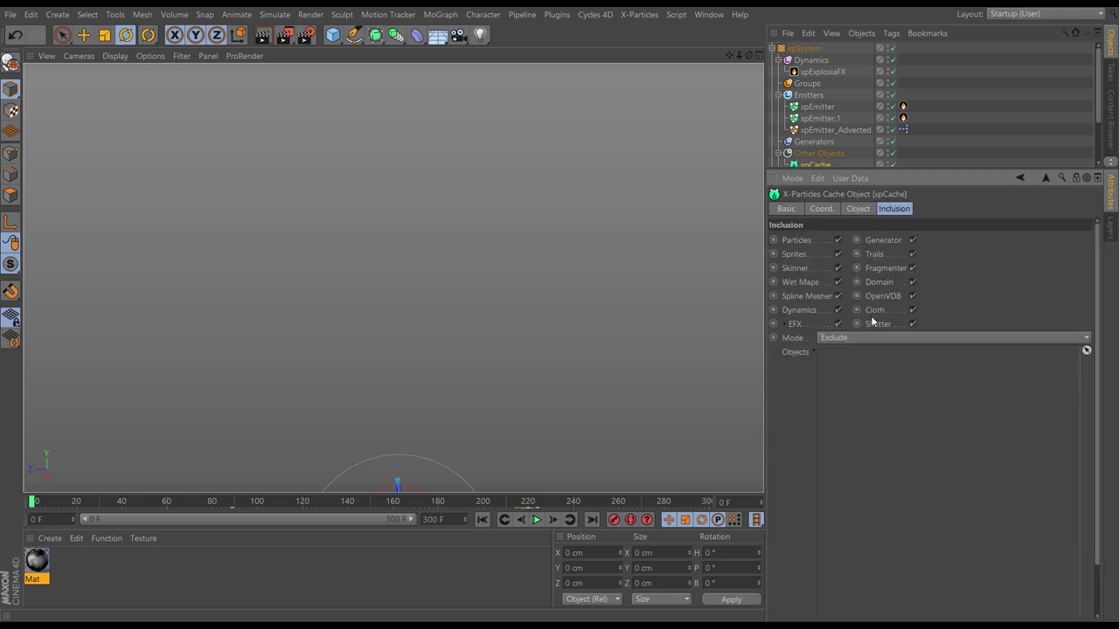
Step: Exclude EFX, xpEmitter and xpEmitter.1 from the xpCache, then start building the cache
{"action": "left_click", "coordinate": [838, 324]}
{"action": "left_click_drag", "start_coordinate": [935, 167], "coordinate": [935, 175]}
{"action": "left_click_drag", "start_coordinate": [822, 107], "coordinate": [867, 362]}
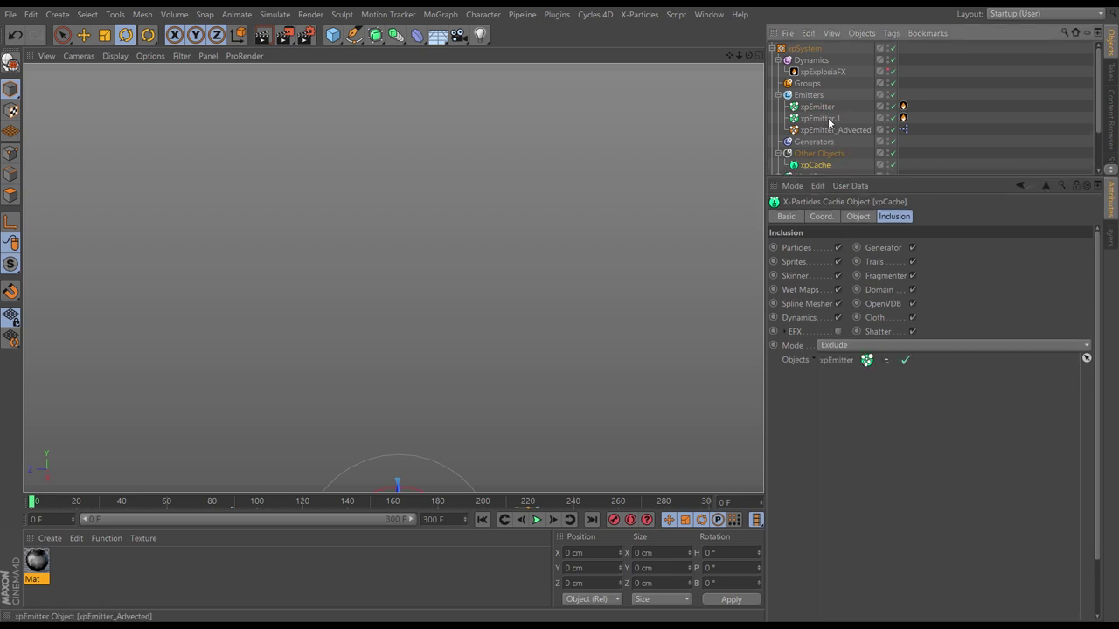
{"action": "left_click_drag", "start_coordinate": [829, 122], "coordinate": [866, 334]}
{"action": "left_click_drag", "start_coordinate": [863, 390], "coordinate": [833, 388]}
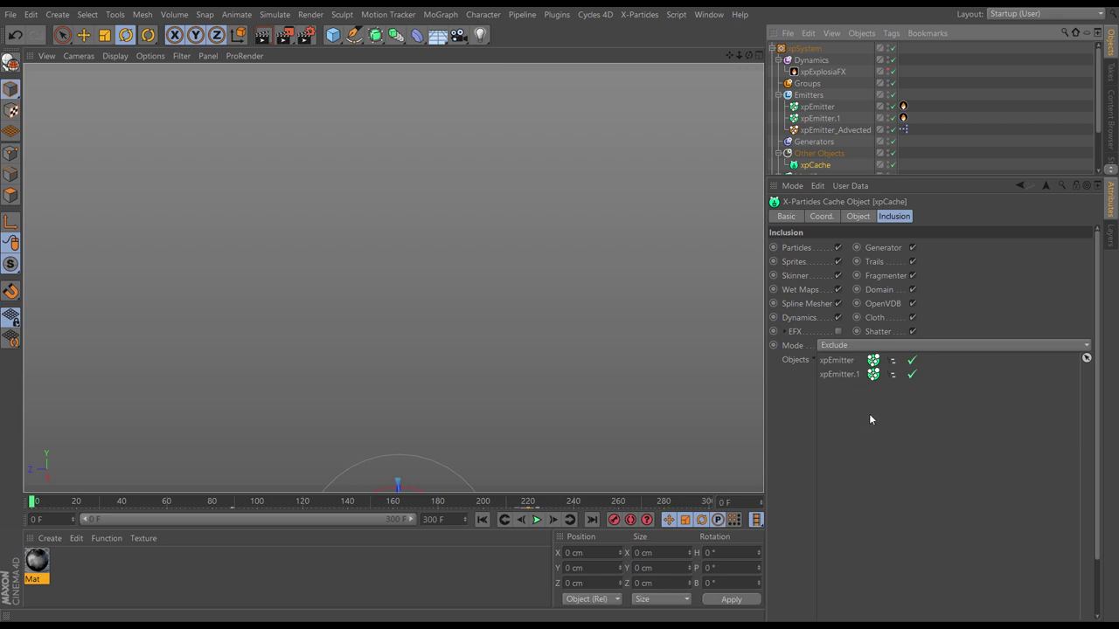
{"action": "left_click", "coordinate": [865, 217]}
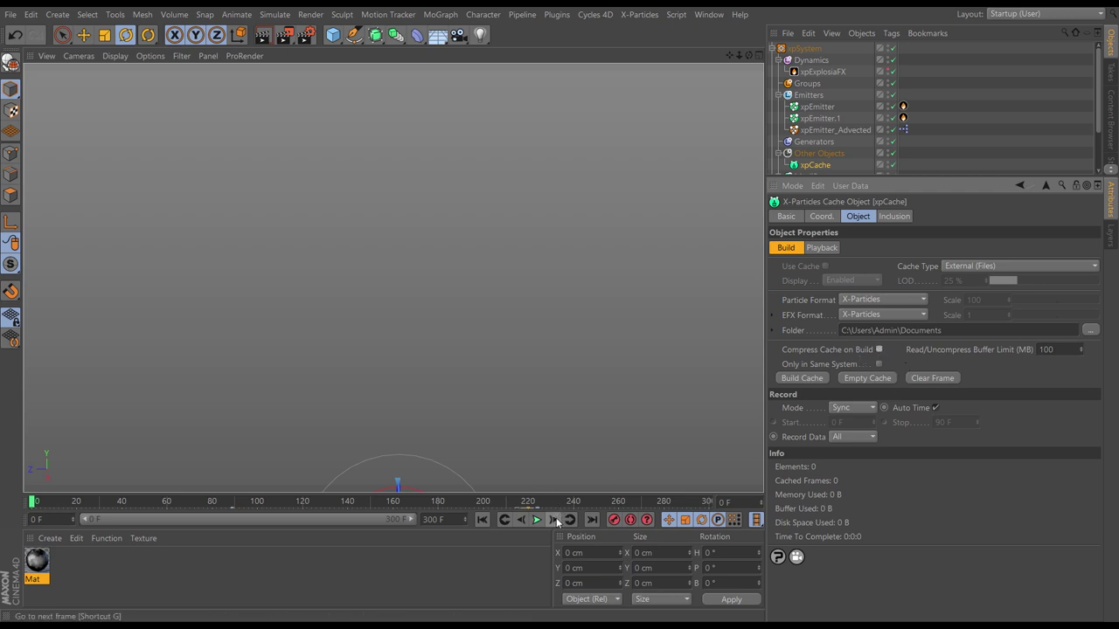
{"action": "left_click", "coordinate": [799, 378]}
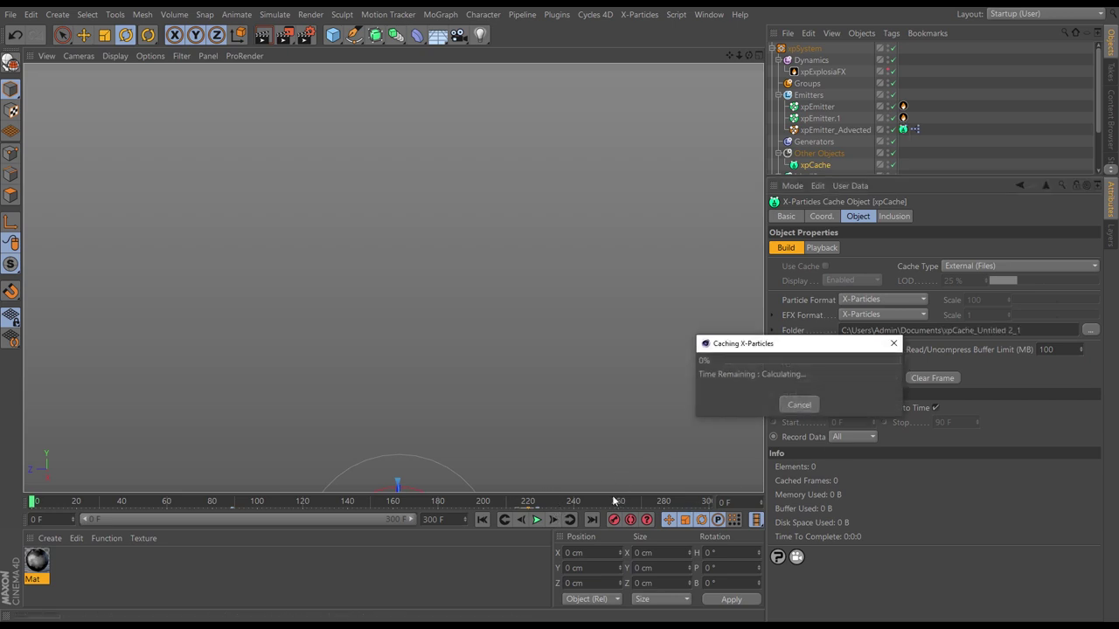
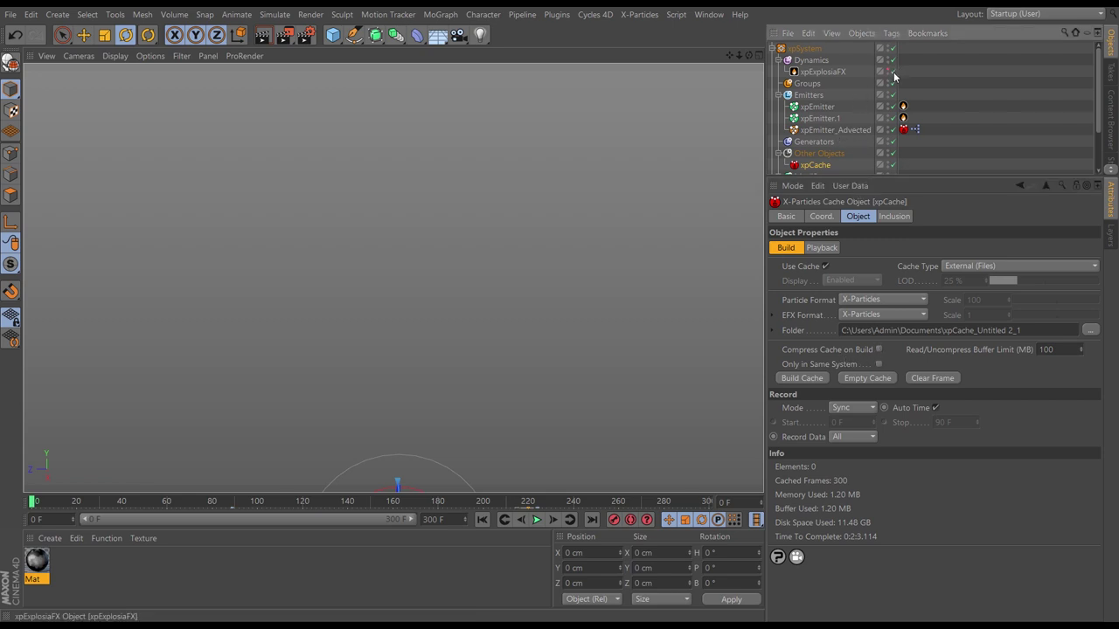
Step: Turn off xpEmitter and xpEmitter.1, then scrub mid-animation to check the cached explosion
{"action": "left_click", "coordinate": [892, 106]}
{"action": "left_click", "coordinate": [892, 118]}
{"action": "left_click_drag", "start_coordinate": [50, 505], "coordinate": [19, 503]}
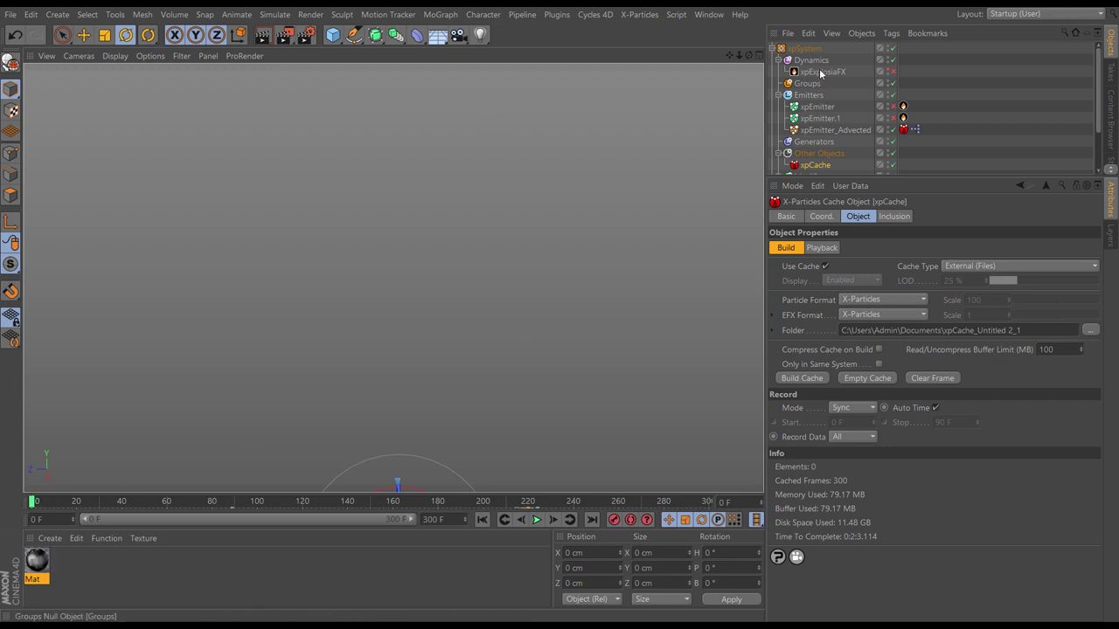
Step: Collapse the xpSystem hierarchy and add a new Camera and a Null object
{"action": "left_click", "coordinate": [773, 48]}
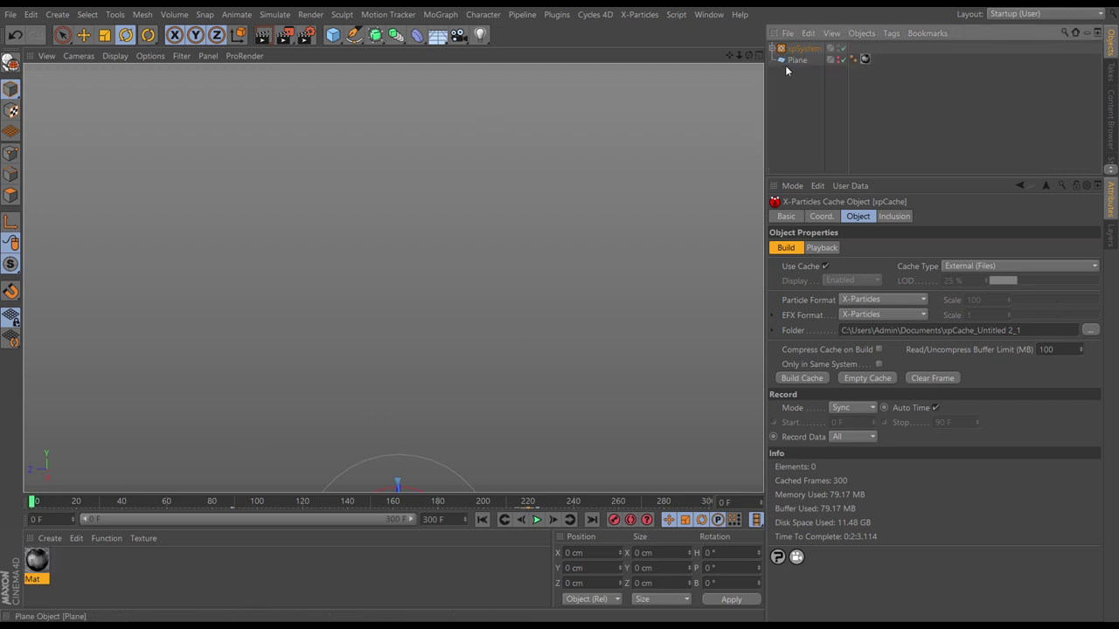
{"action": "left_click", "coordinate": [459, 35]}
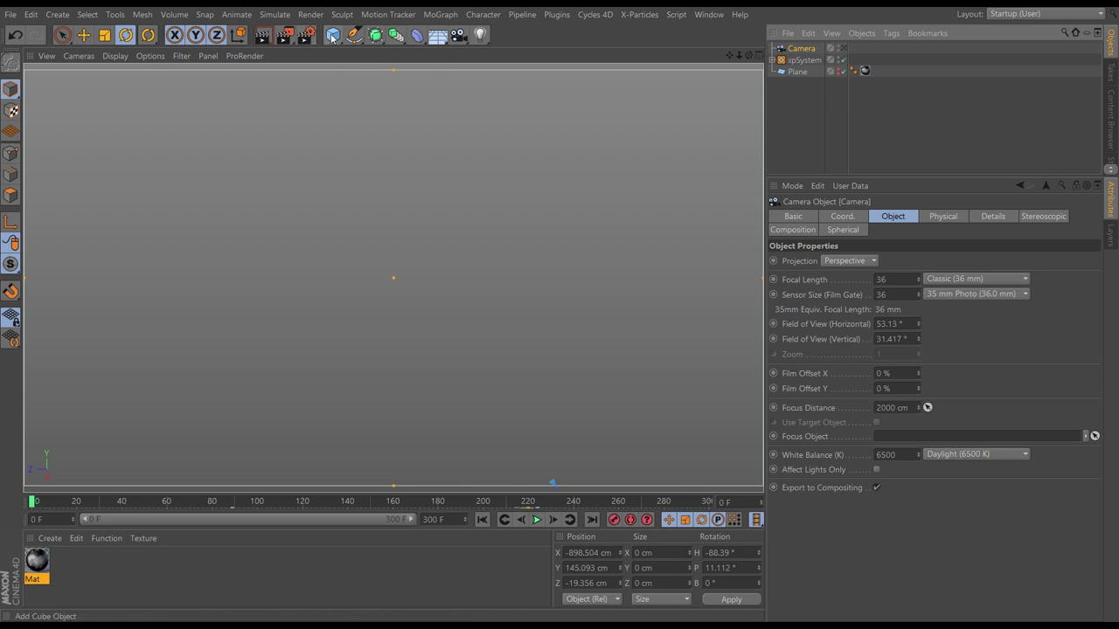
{"action": "left_click_drag", "start_coordinate": [332, 35], "coordinate": [365, 48]}
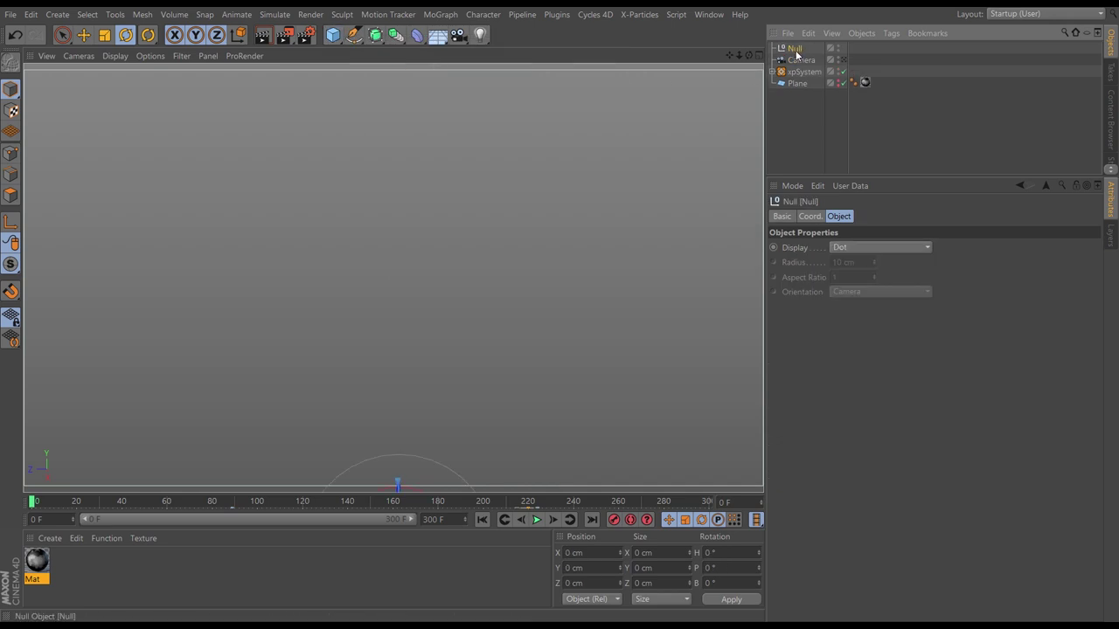
Step: Rename the null to Cam_Control and parent the Camera beneath it
{"action": "left_click", "coordinate": [782, 216]}
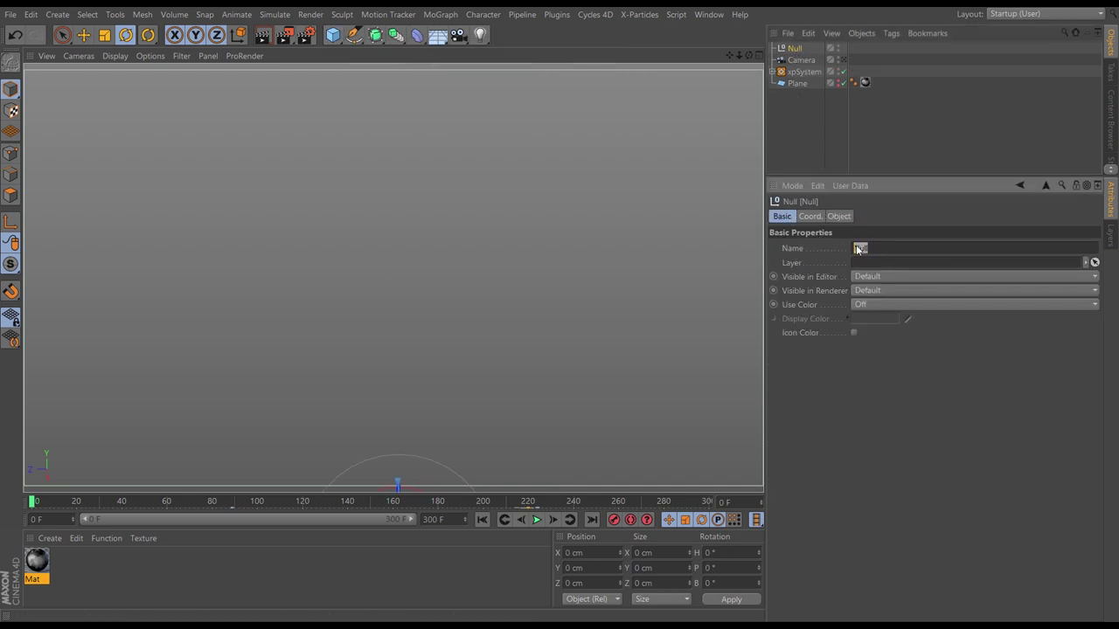
{"action": "type", "text": "Cam_Control"}
{"action": "key", "text": "Return"}
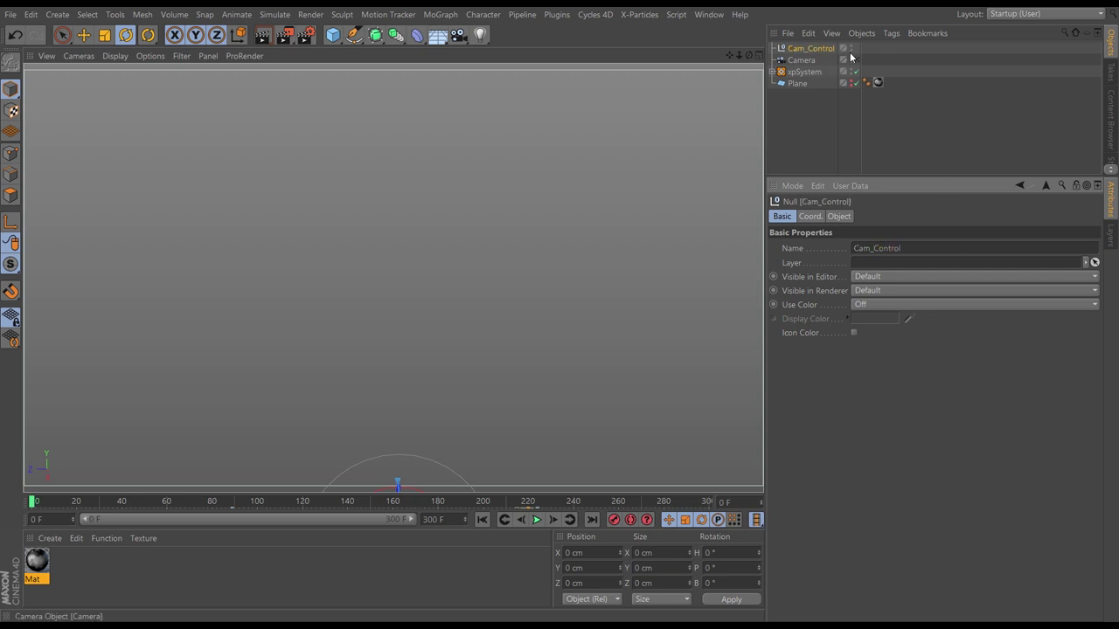
{"action": "left_click_drag", "start_coordinate": [805, 60], "coordinate": [812, 49]}
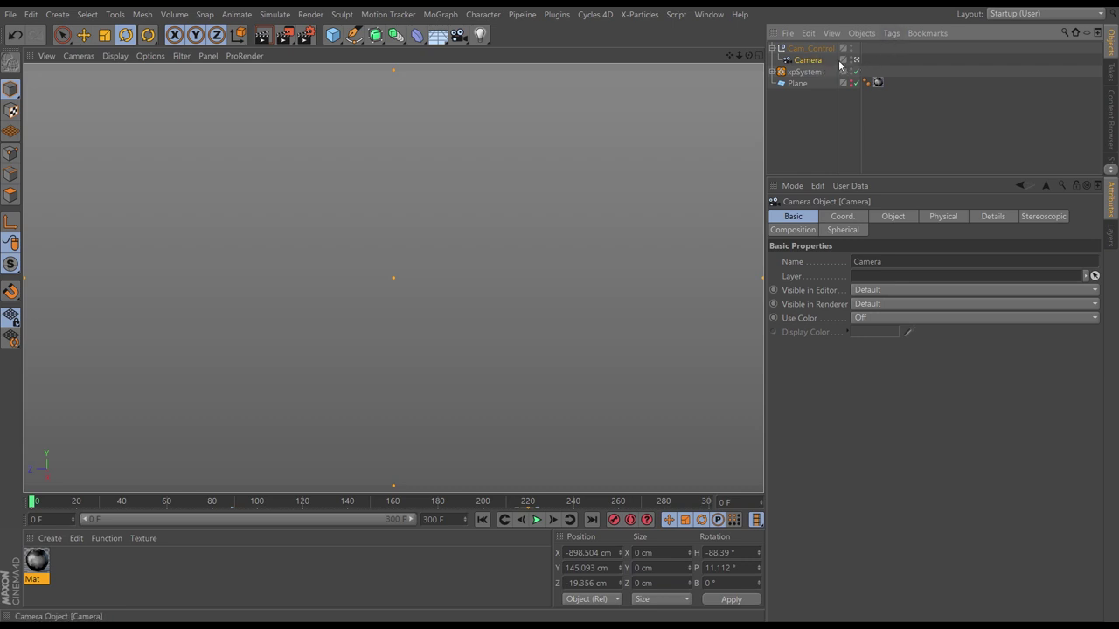
Step: Add a Protection tag to the Camera and scrub forward to see the explosion grow
{"action": "left_click", "coordinate": [892, 33]}
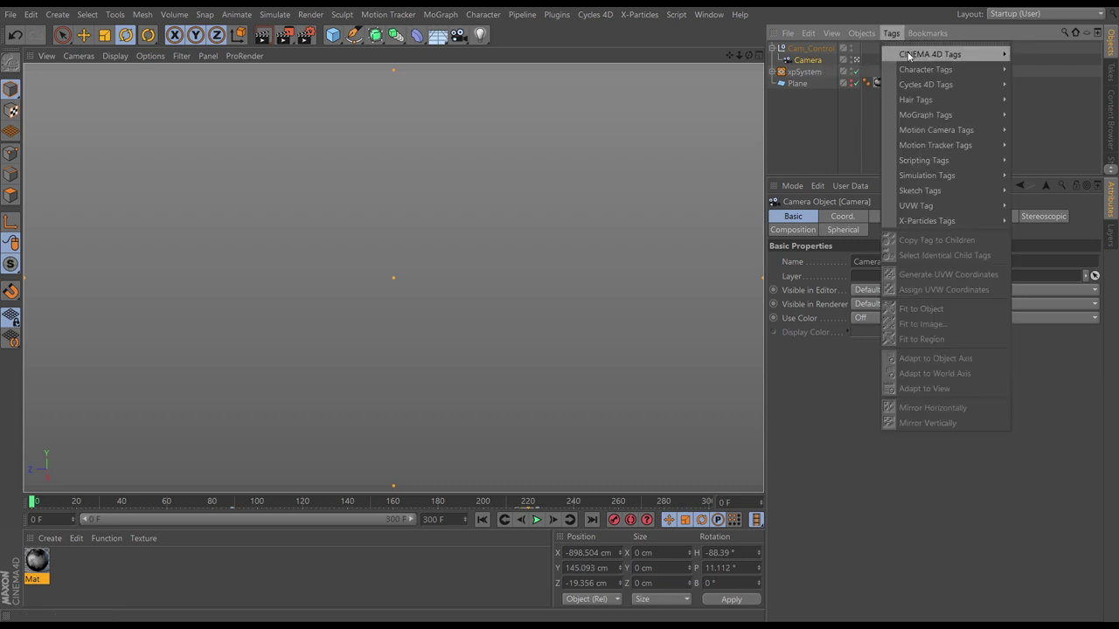
{"action": "mouse_move", "coordinate": [935, 54]}
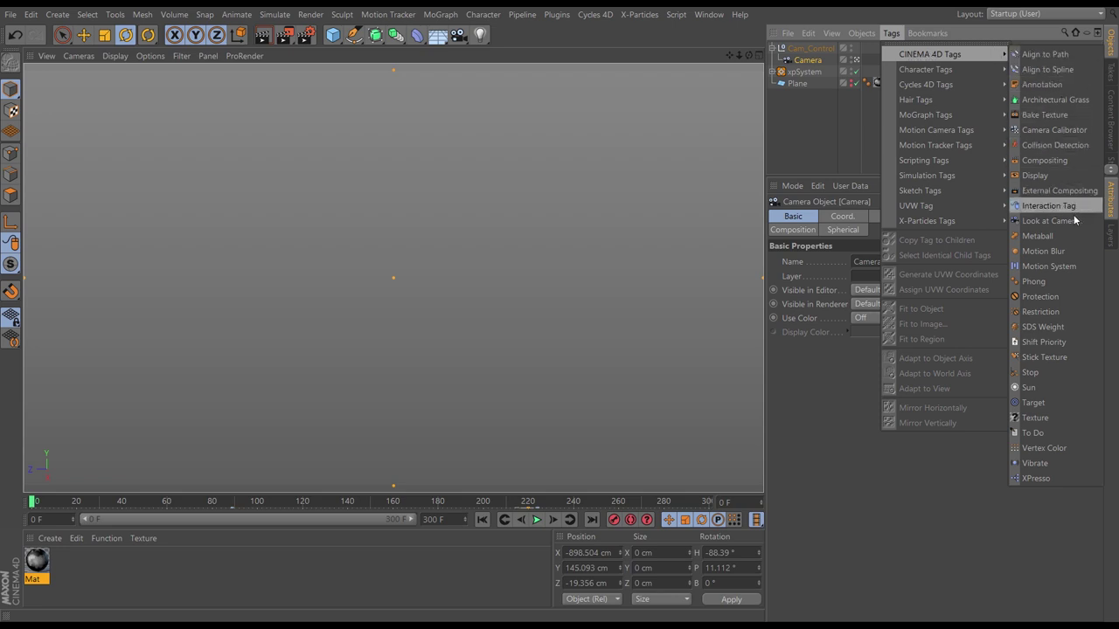
{"action": "left_click", "coordinate": [1042, 297]}
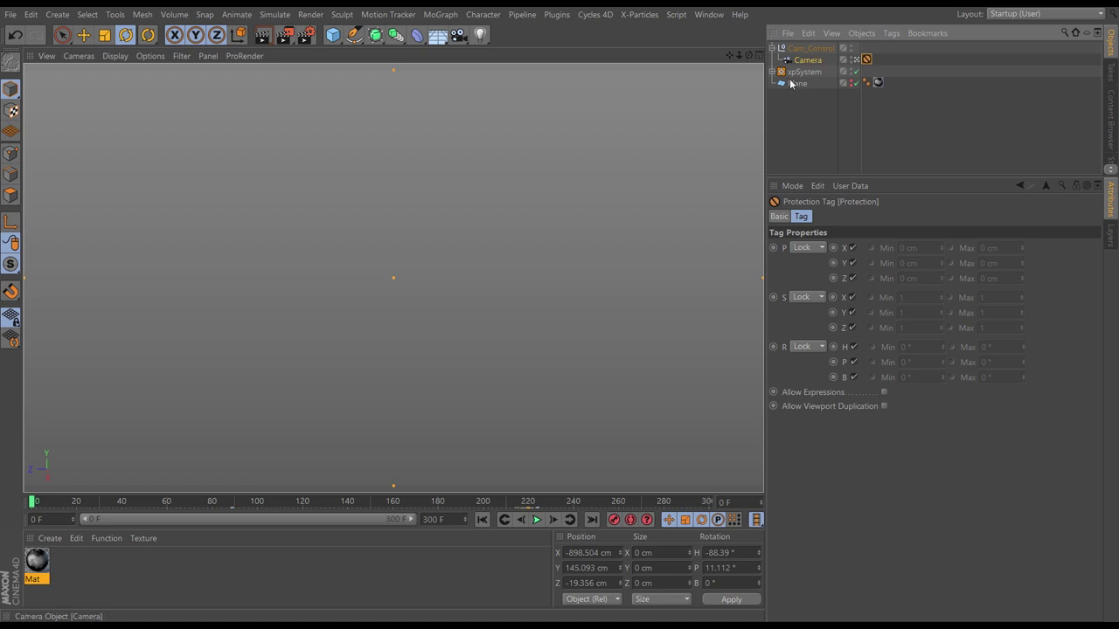
{"action": "left_click_drag", "start_coordinate": [39, 507], "coordinate": [328, 505]}
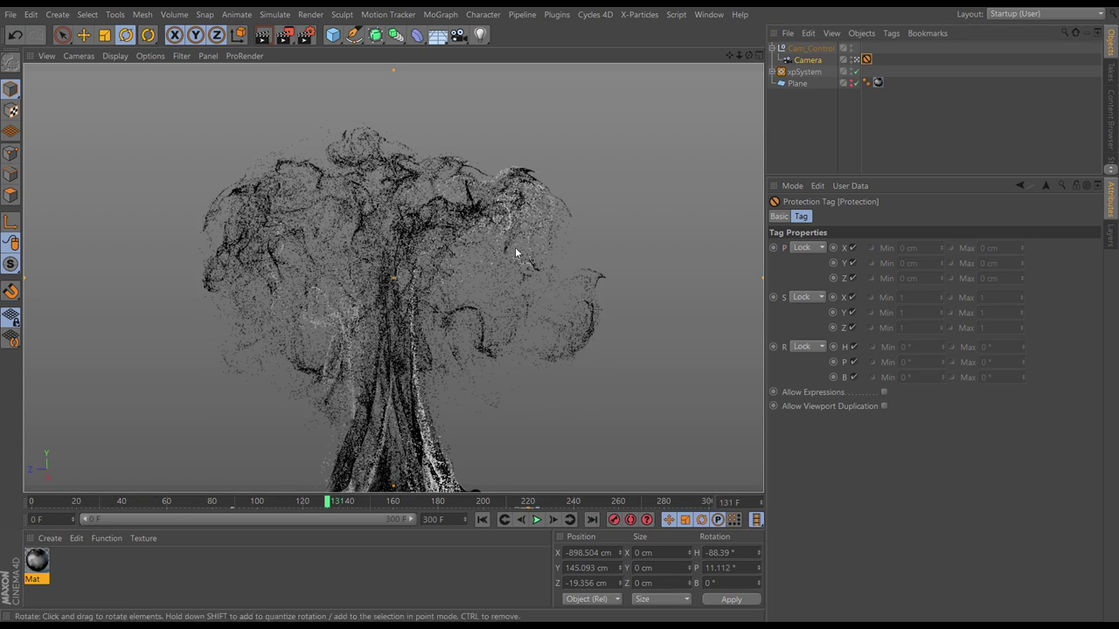
Step: Spin Cam_Control's heading to preview the camera orbit, then reset R.H to 0°
{"action": "left_click", "coordinate": [813, 49]}
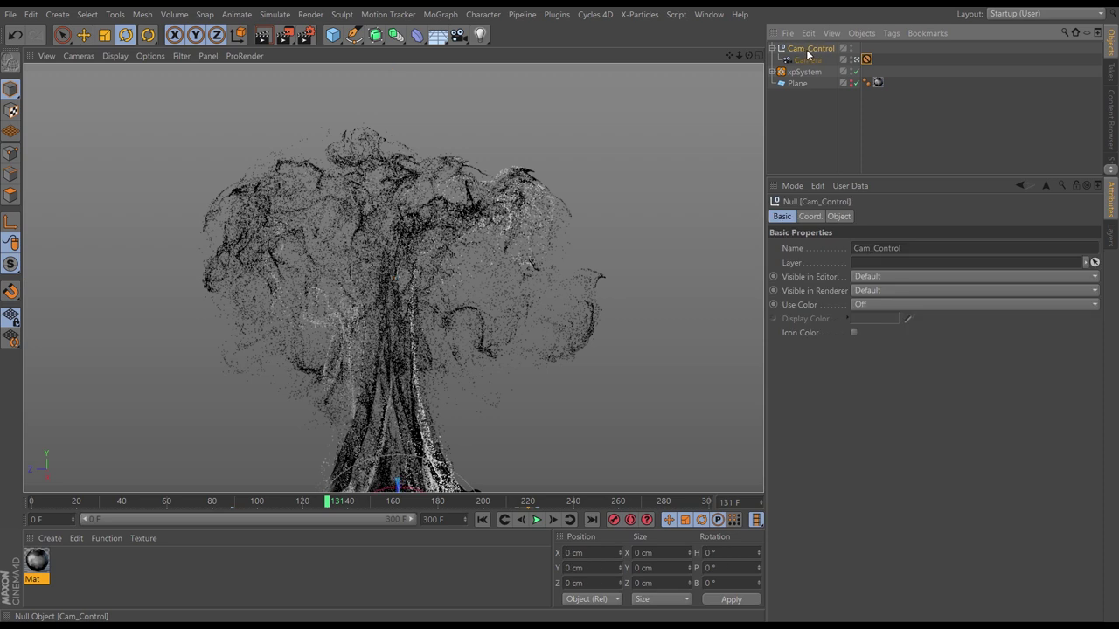
{"action": "left_click", "coordinate": [811, 217]}
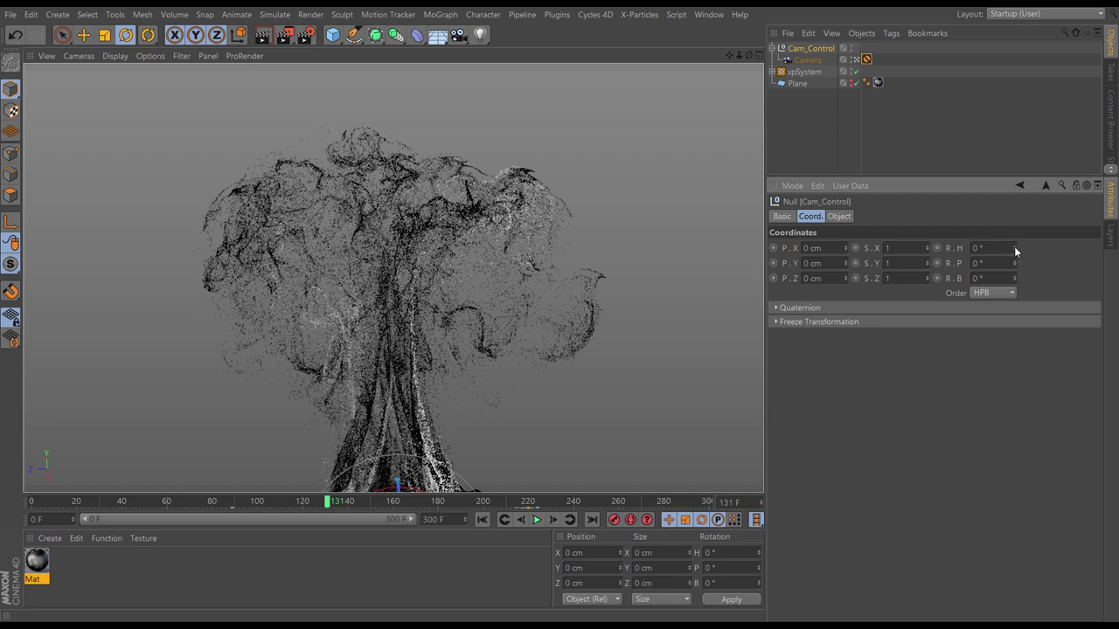
{"action": "mouse_move", "coordinate": [1014, 247]}
{"action": "left_mouse_down"}
{"action": "mouse_move", "coordinate": [1017, 225]}
{"action": "mouse_move", "coordinate": [990, 349]}
{"action": "mouse_move", "coordinate": [1007, 202]}
{"action": "mouse_move", "coordinate": [1018, 171]}
{"action": "mouse_move", "coordinate": [1013, 303]}
{"action": "mouse_move", "coordinate": [1036, 166]}
{"action": "mouse_move", "coordinate": [1034, 320]}
{"action": "mouse_move", "coordinate": [1016, 410]}
{"action": "mouse_move", "coordinate": [1023, 193]}
{"action": "mouse_move", "coordinate": [995, 245]}
{"action": "left_mouse_up"}
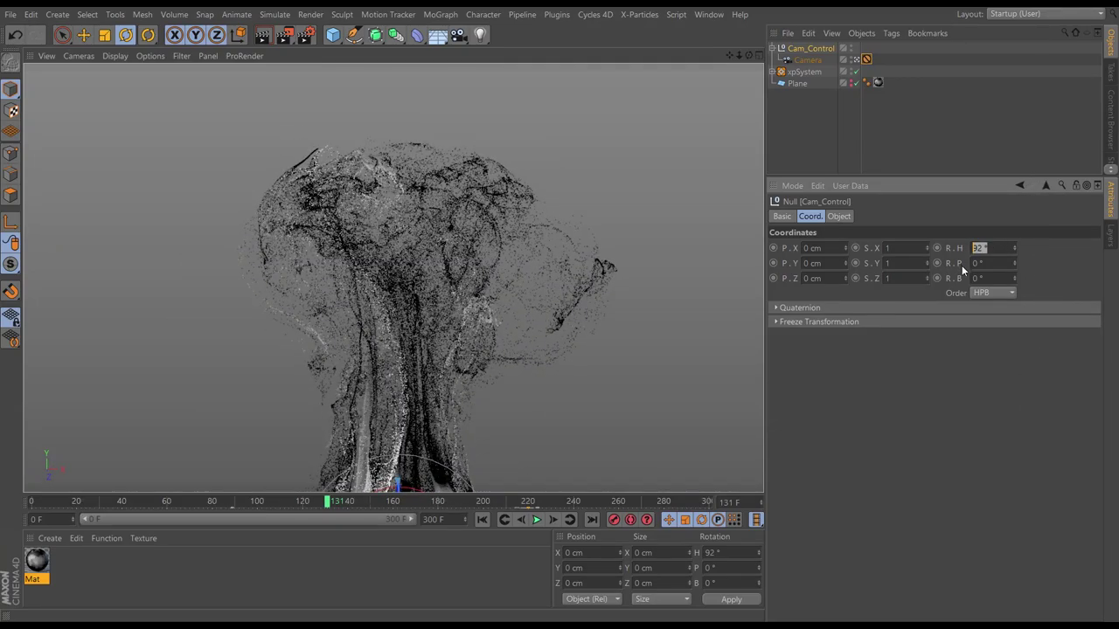
{"action": "type", "text": "0"}
{"action": "key", "text": "Return"}
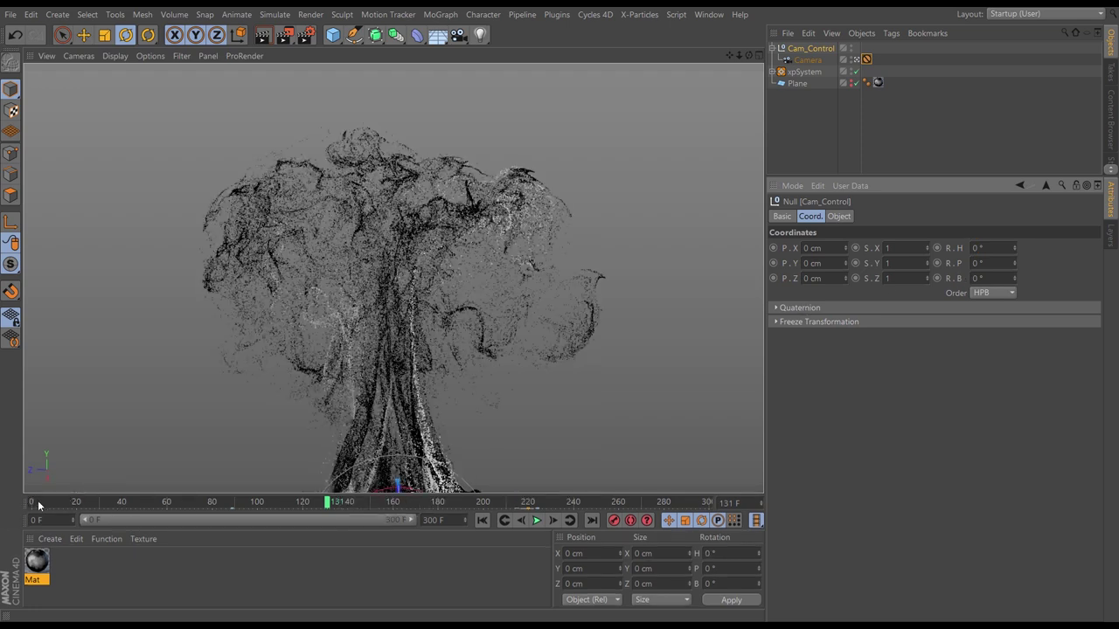
Step: Keyframe Cam_Control's heading at 0° on frame 0 and 180° on frame 300
{"action": "left_click", "coordinate": [26, 504]}
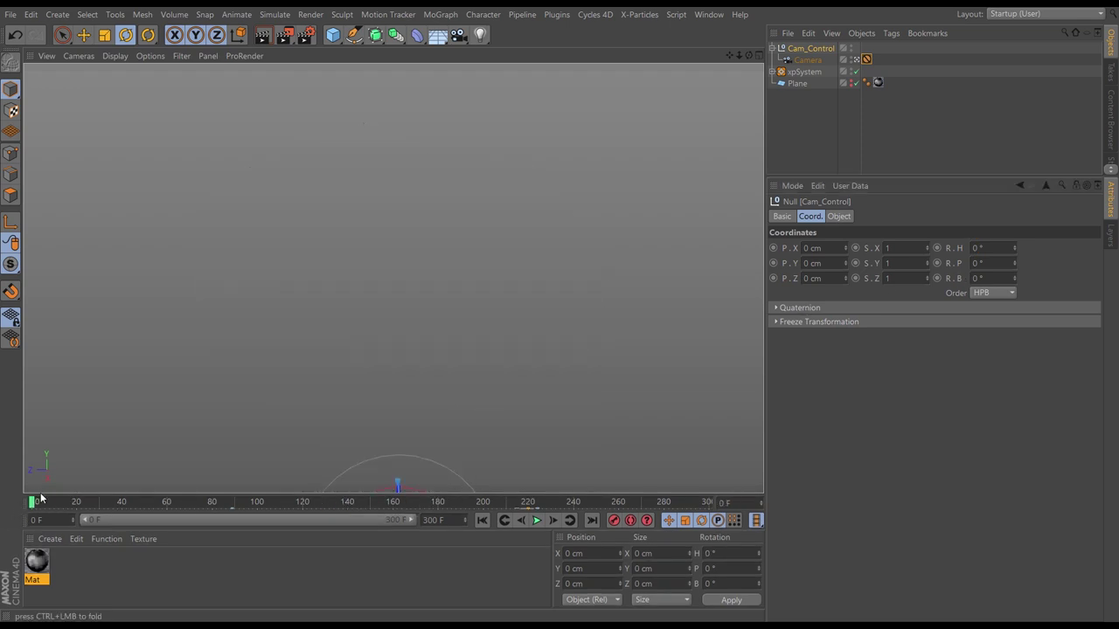
{"action": "left_click", "coordinate": [937, 248], "text": "ctrl"}
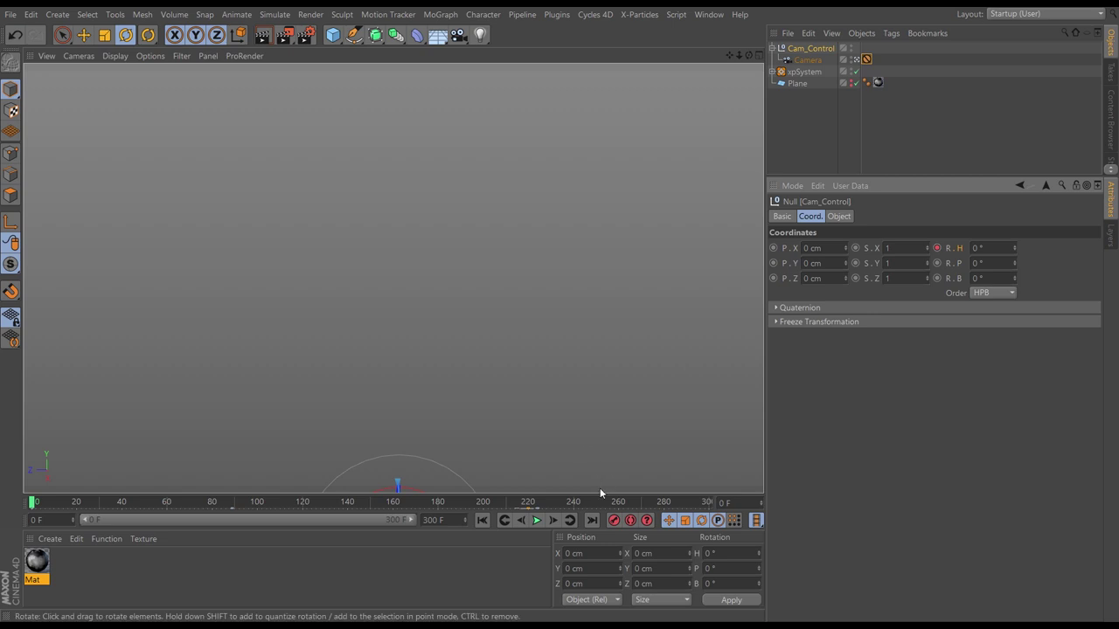
{"action": "left_click_drag", "start_coordinate": [651, 503], "coordinate": [729, 506]}
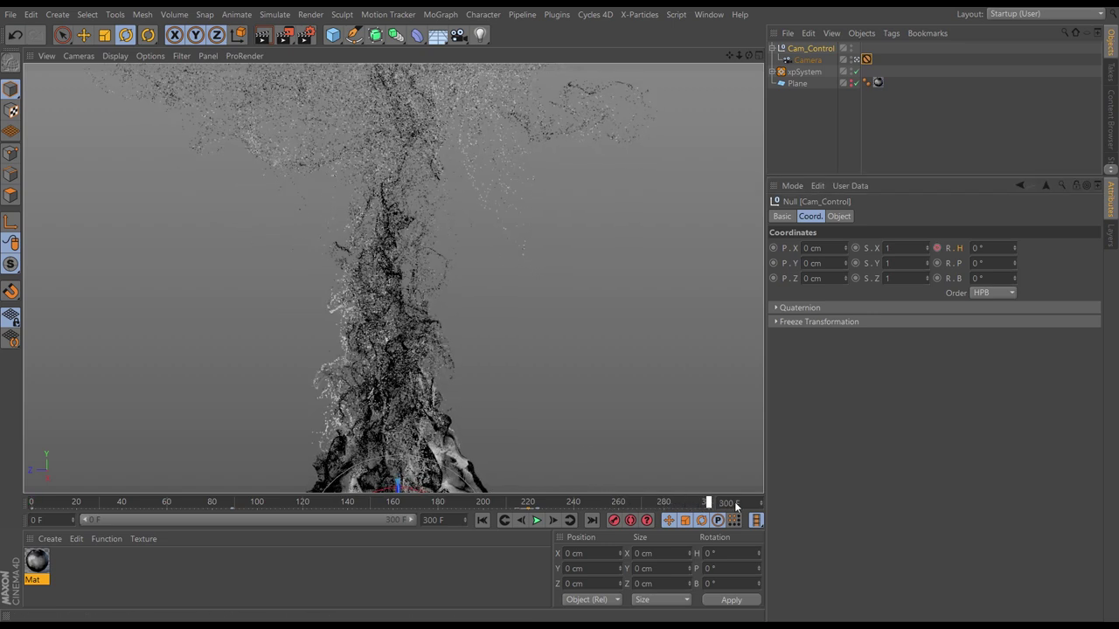
{"action": "left_click", "coordinate": [995, 247]}
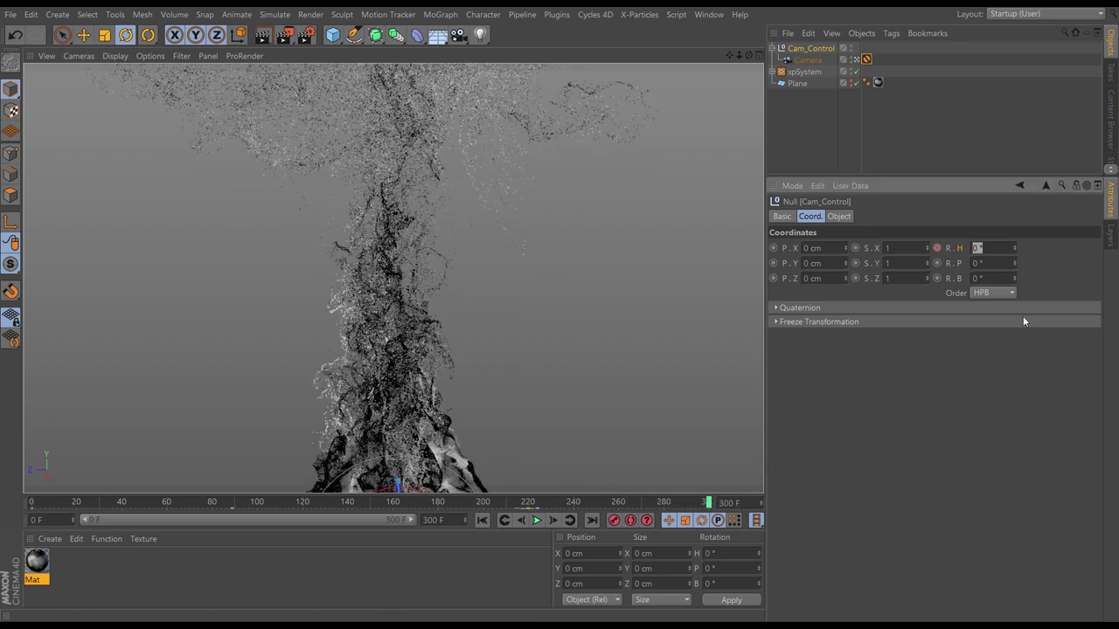
{"action": "type", "text": "180"}
{"action": "key", "text": "Return"}
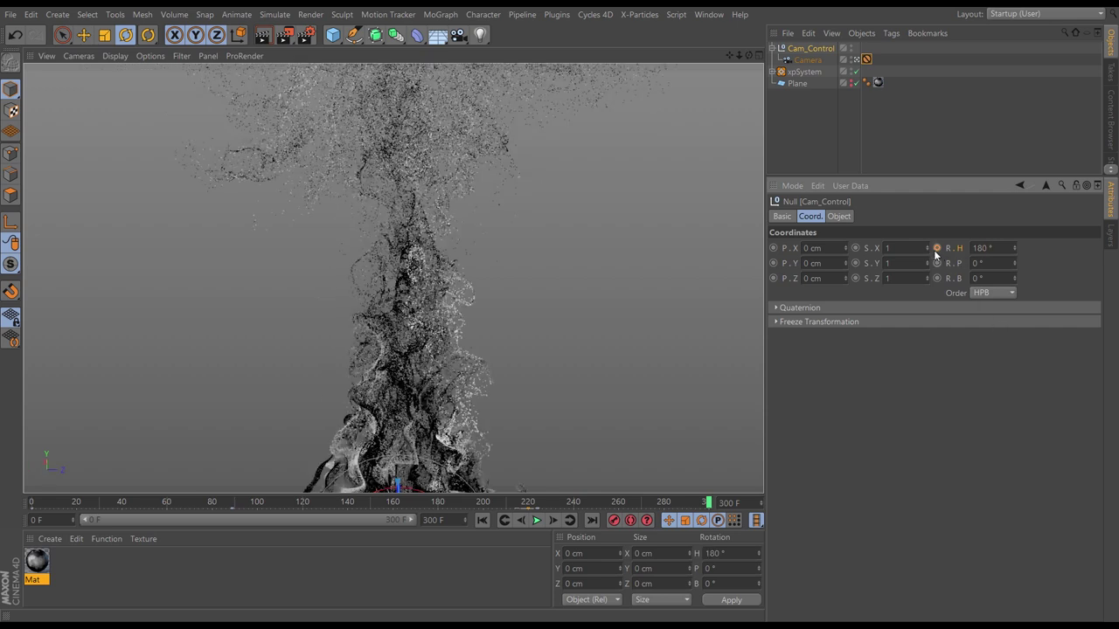
{"action": "left_click", "coordinate": [936, 248]}
Step: Play the animation from frame 0 to preview the orbit, then stop and rewind
{"action": "left_click", "coordinate": [482, 520]}
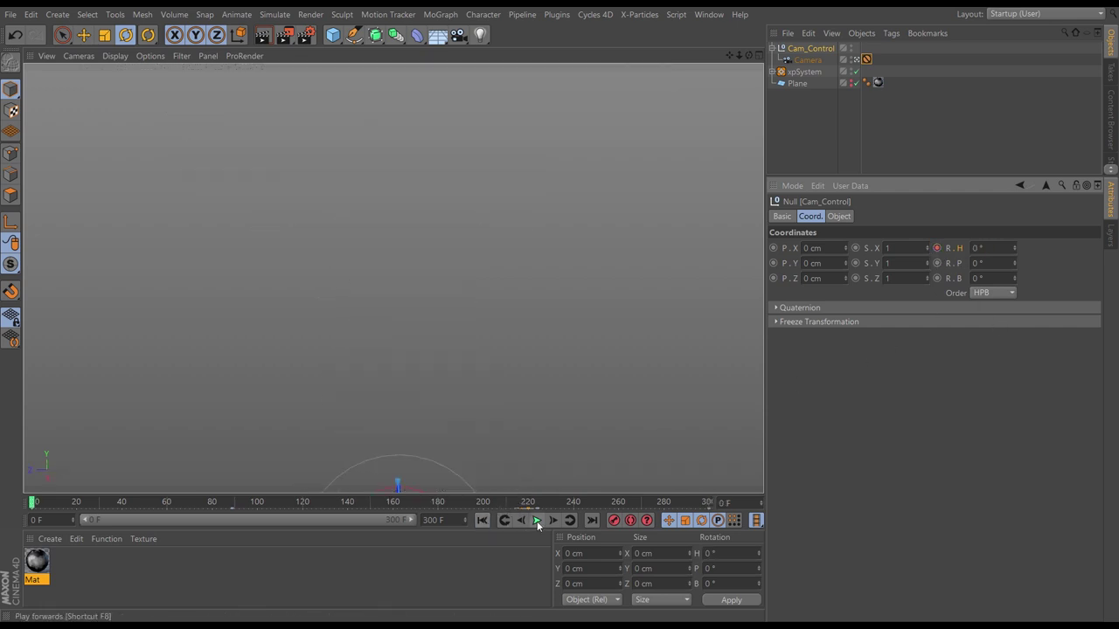
{"action": "left_click", "coordinate": [537, 521]}
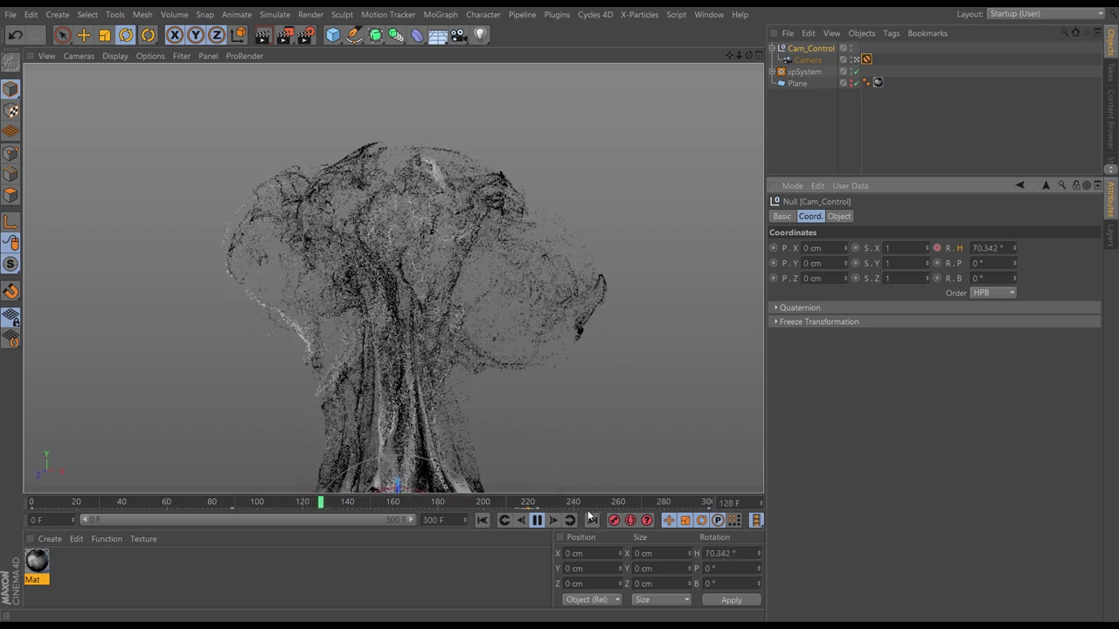
{"action": "left_click", "coordinate": [536, 520]}
{"action": "left_click", "coordinate": [482, 520]}
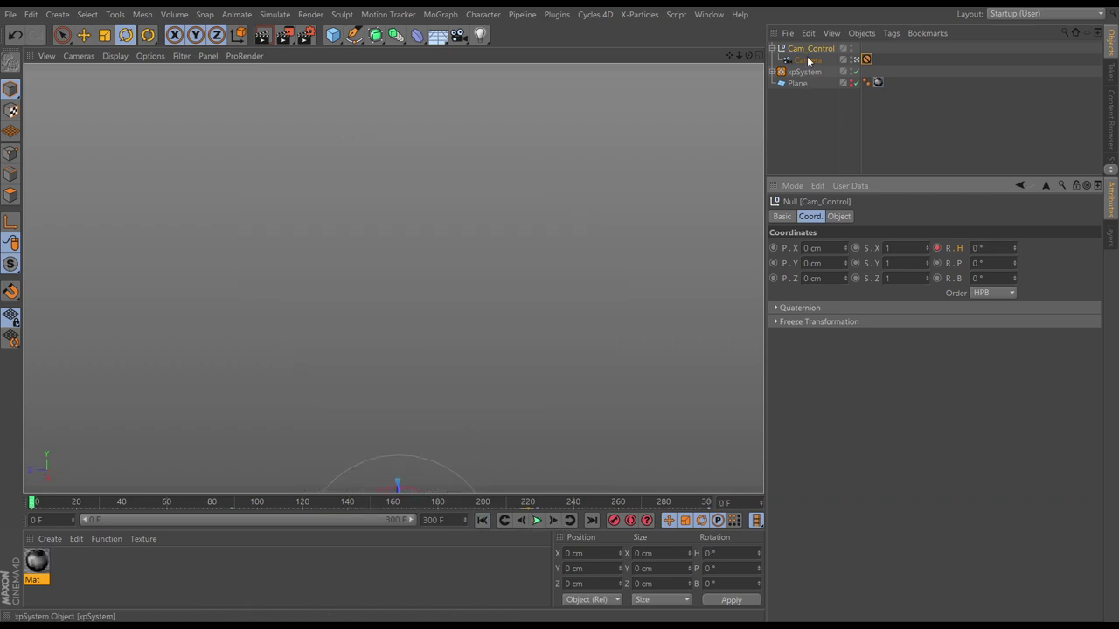
Step: Make the heading rotation curve linear so the camera orbits at constant speed
{"action": "right_click", "coordinate": [963, 249]}
{"action": "mouse_move", "coordinate": [1006, 259]}
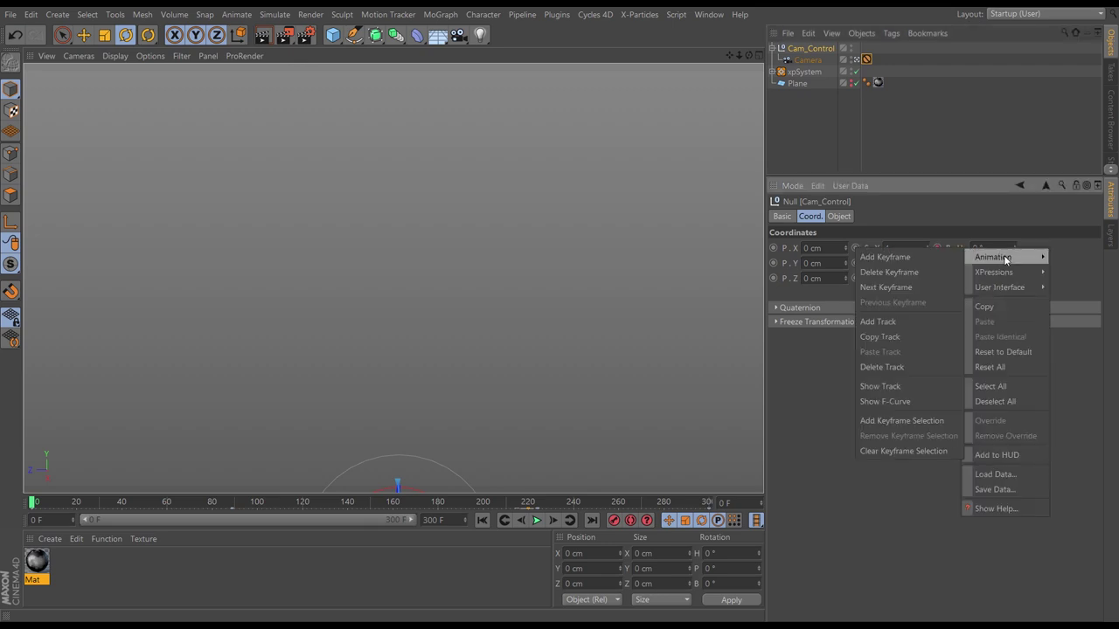
{"action": "left_click", "coordinate": [884, 401]}
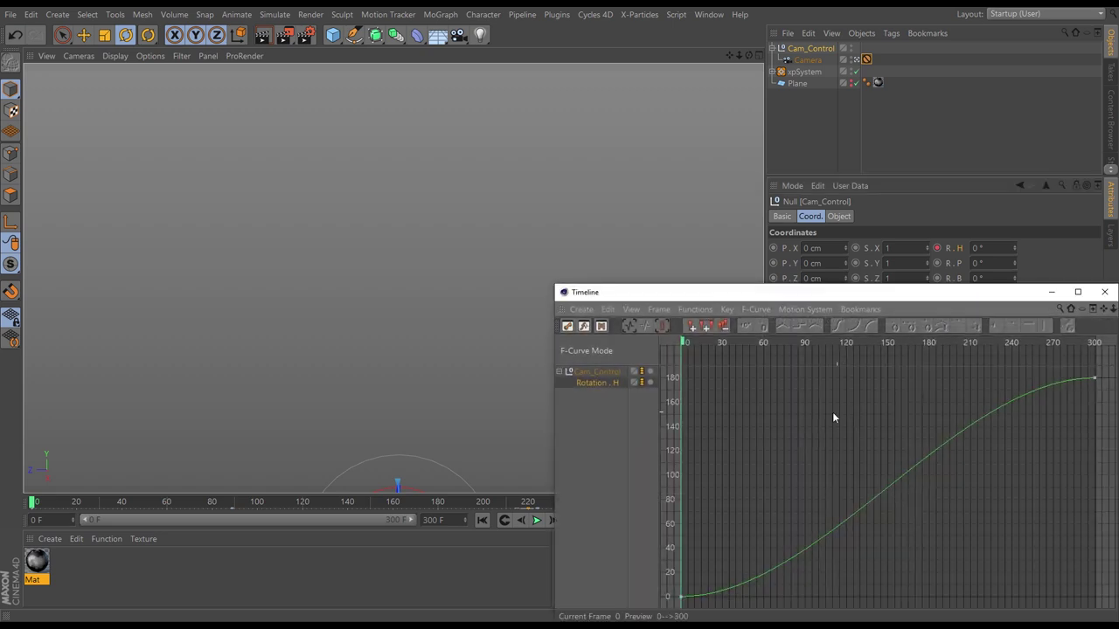
{"action": "left_click_drag", "start_coordinate": [809, 292], "coordinate": [597, 192]}
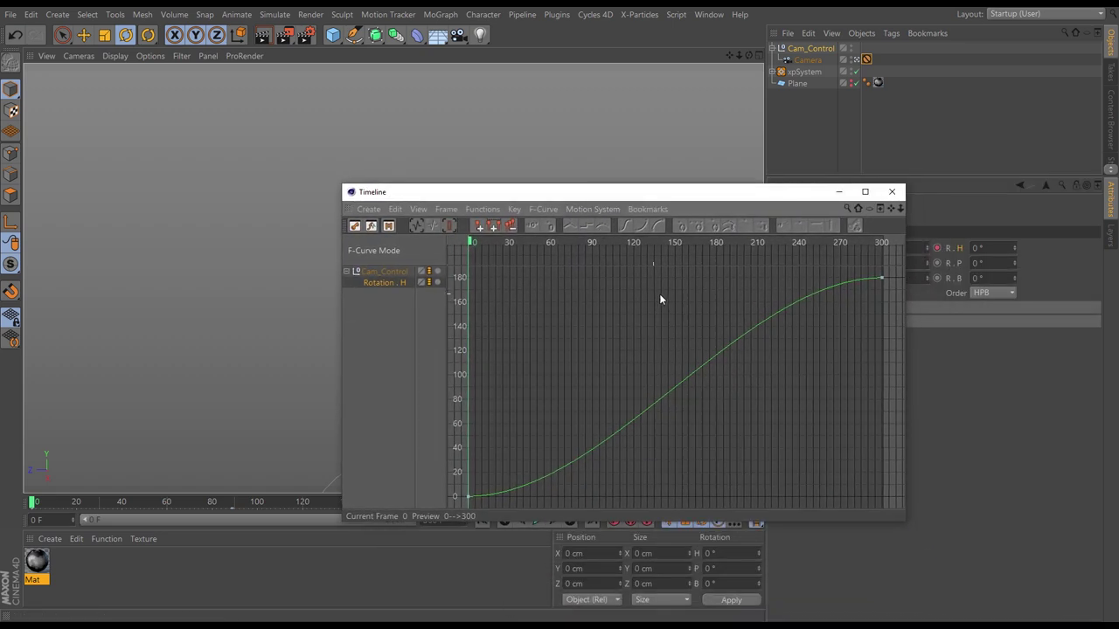
{"action": "left_click", "coordinate": [577, 463]}
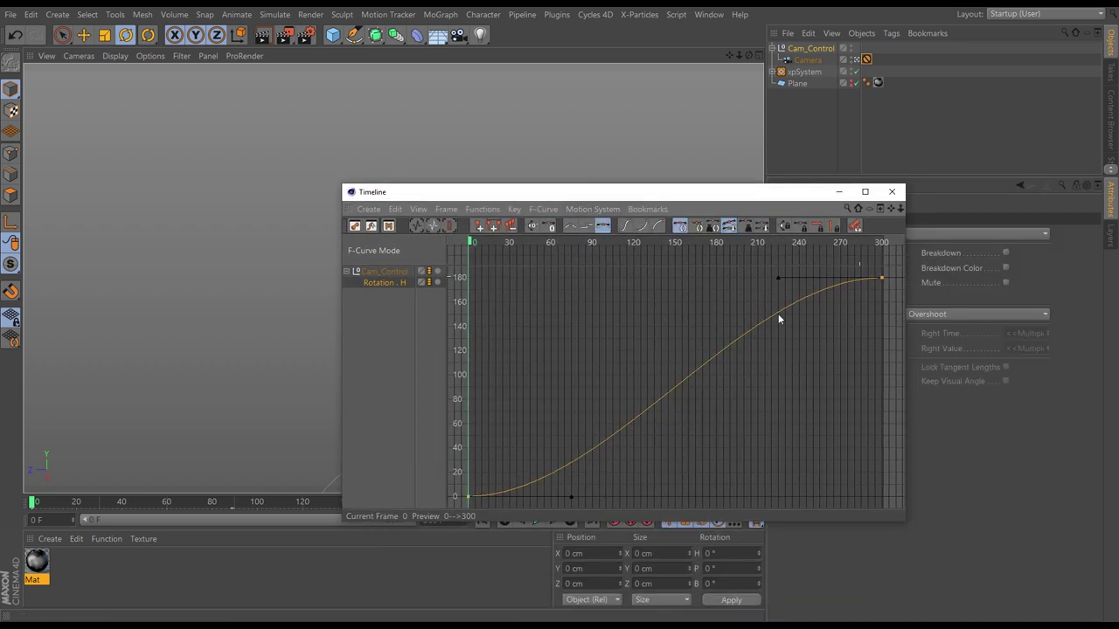
{"action": "left_click", "coordinate": [572, 228]}
{"action": "left_click", "coordinate": [882, 207]}
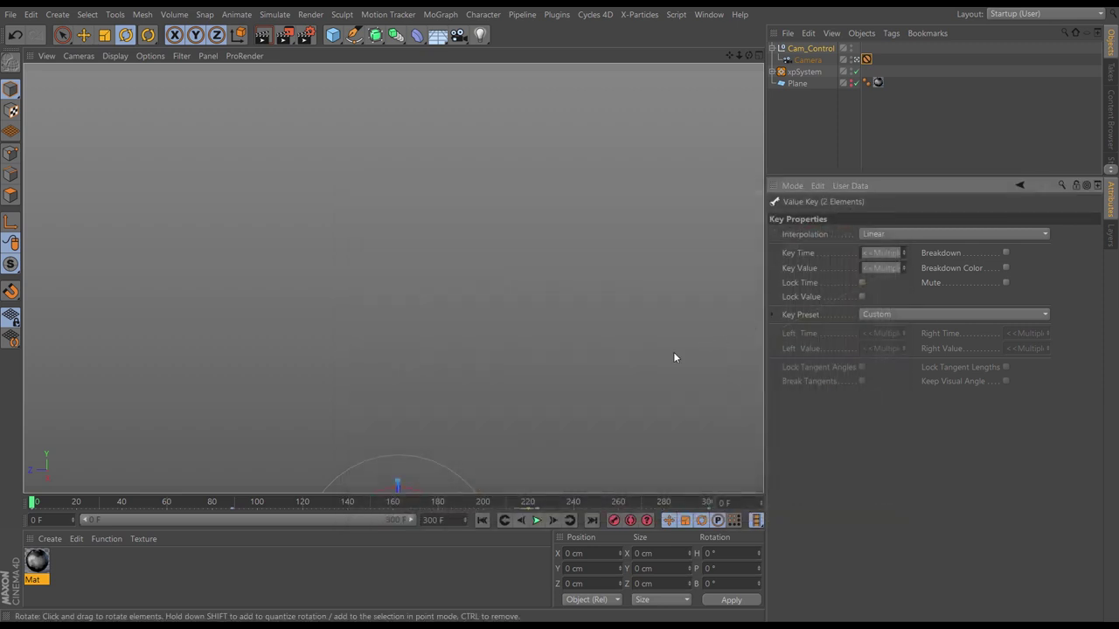
Step: Play the animation to check the steady orbit, then pause and return to frame 0
{"action": "left_click", "coordinate": [537, 521]}
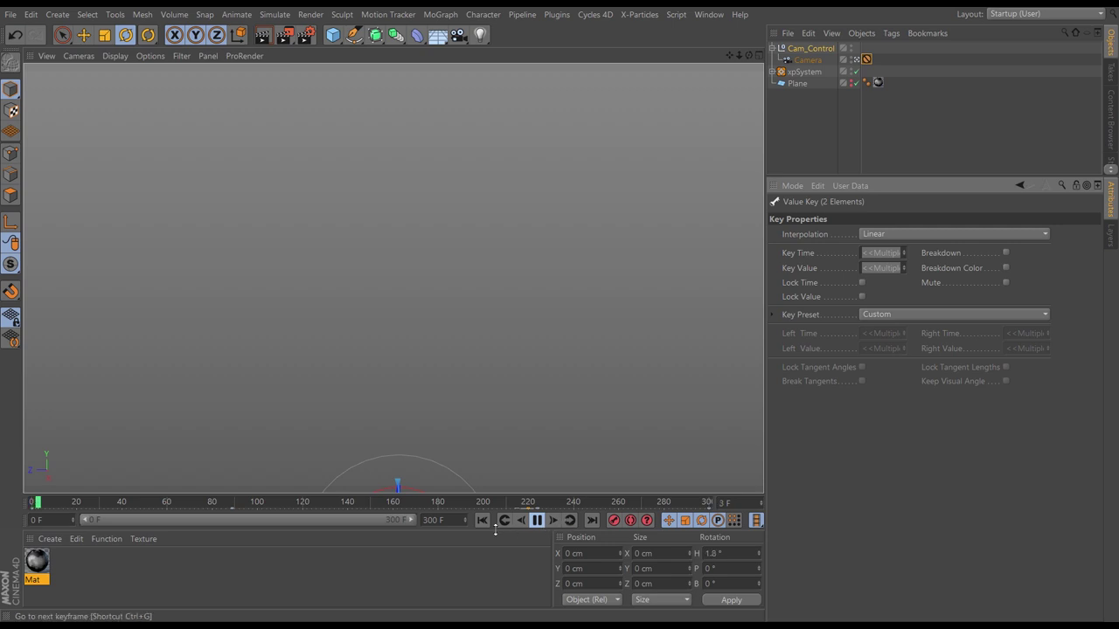
{"action": "left_click", "coordinate": [804, 49]}
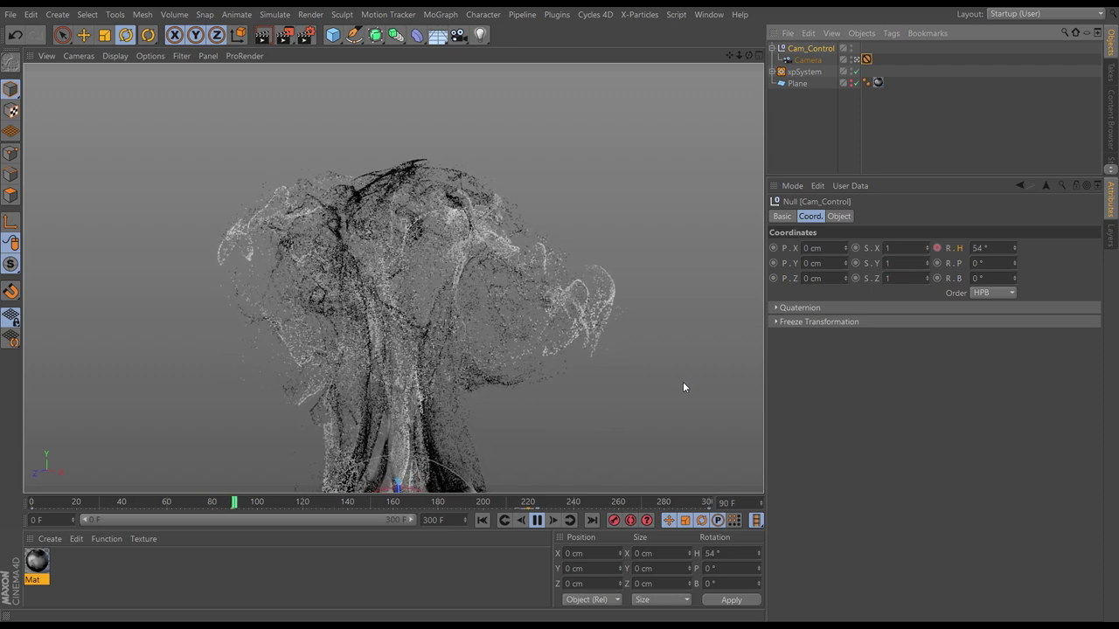
{"action": "left_click", "coordinate": [537, 520]}
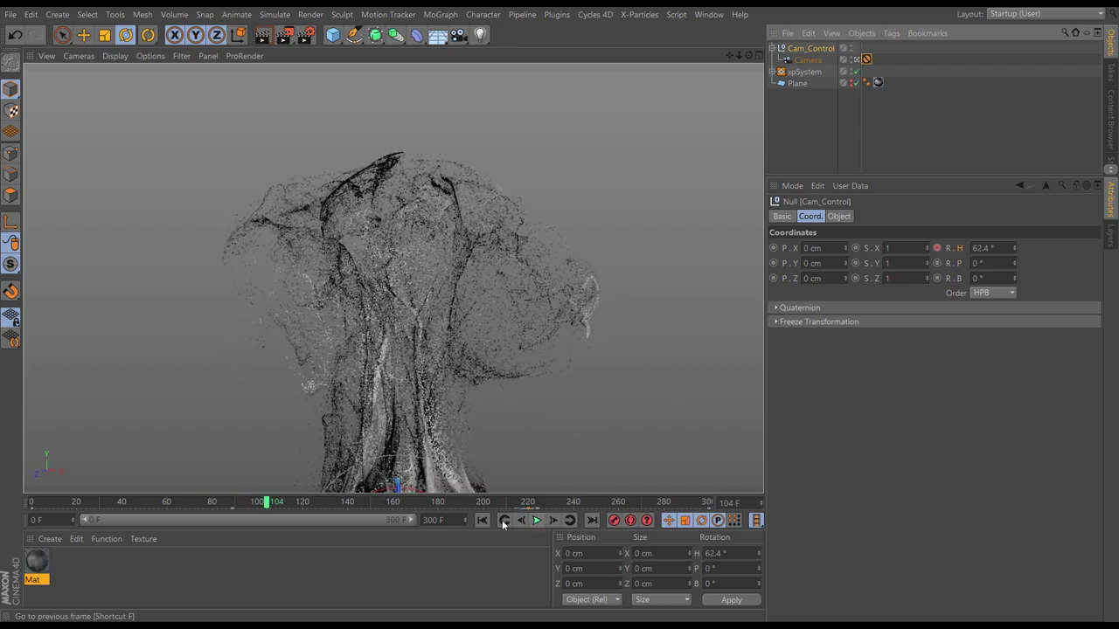
{"action": "left_click", "coordinate": [481, 520]}
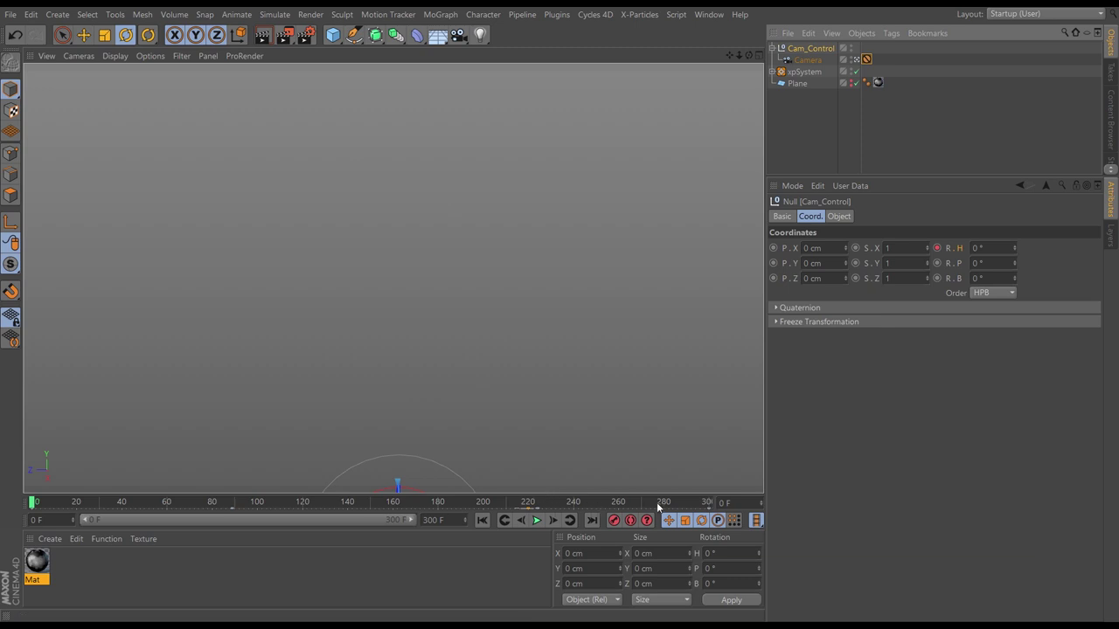
Step: Change Cam_Control's heading at frame 300 to 90°, play the slower turn, and rewind
{"action": "left_click", "coordinate": [706, 502]}
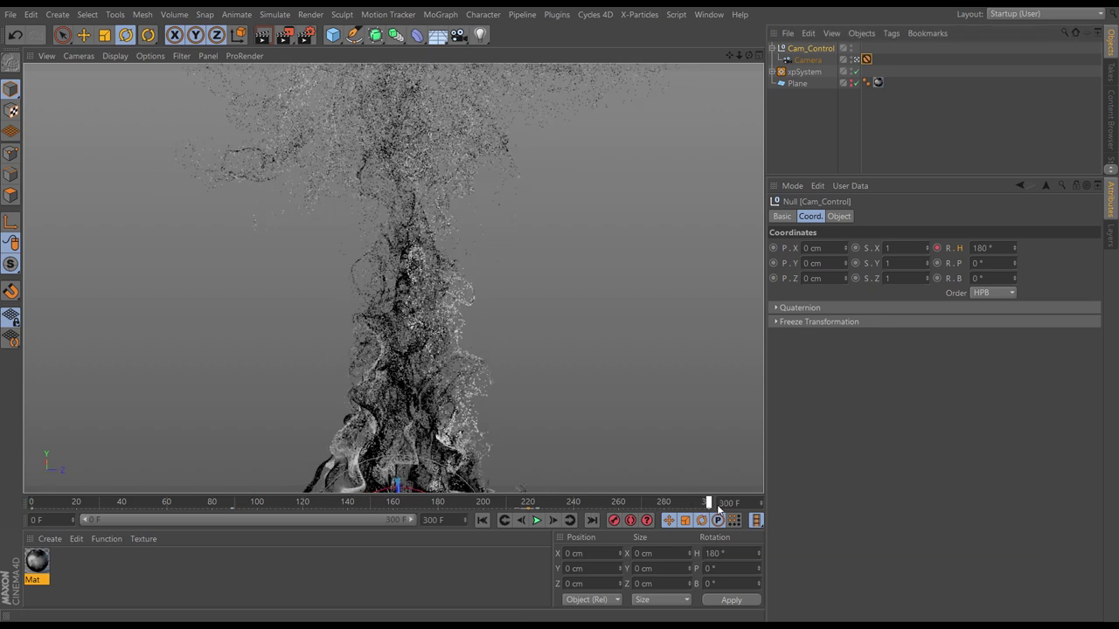
{"action": "left_click", "coordinate": [992, 249]}
{"action": "type", "text": "90"}
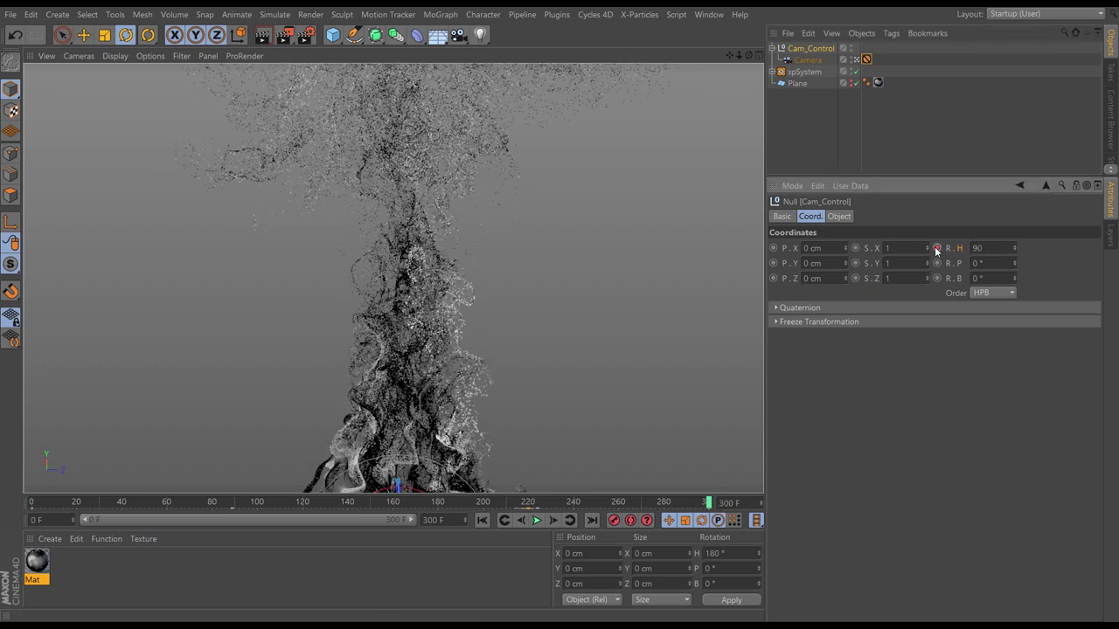
{"action": "key", "text": "Return"}
{"action": "left_click", "coordinate": [535, 520]}
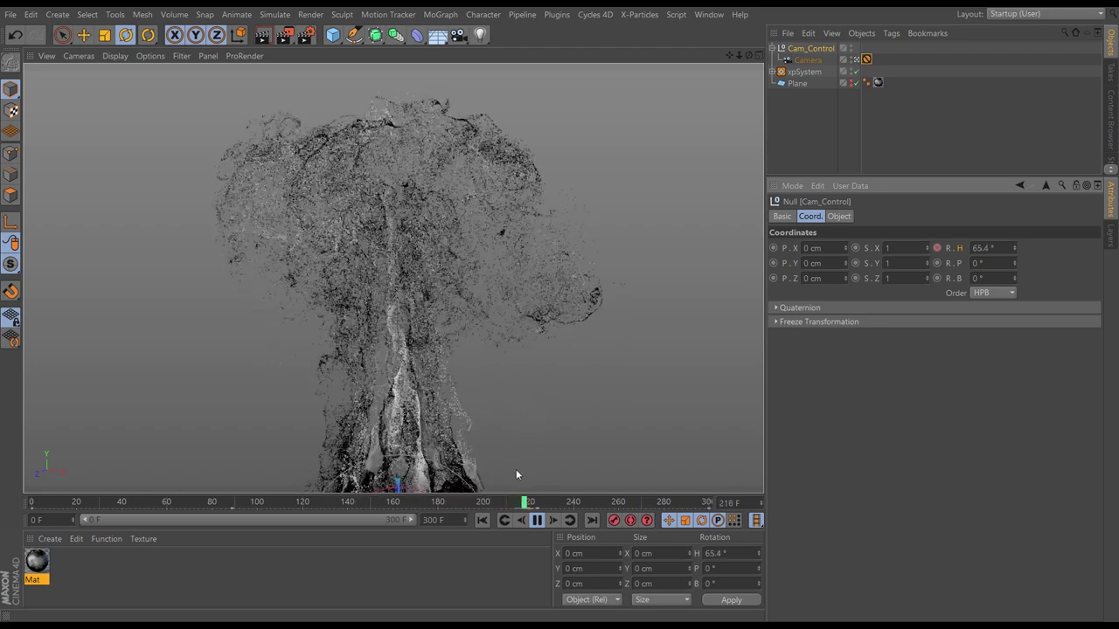
{"action": "left_click", "coordinate": [538, 520]}
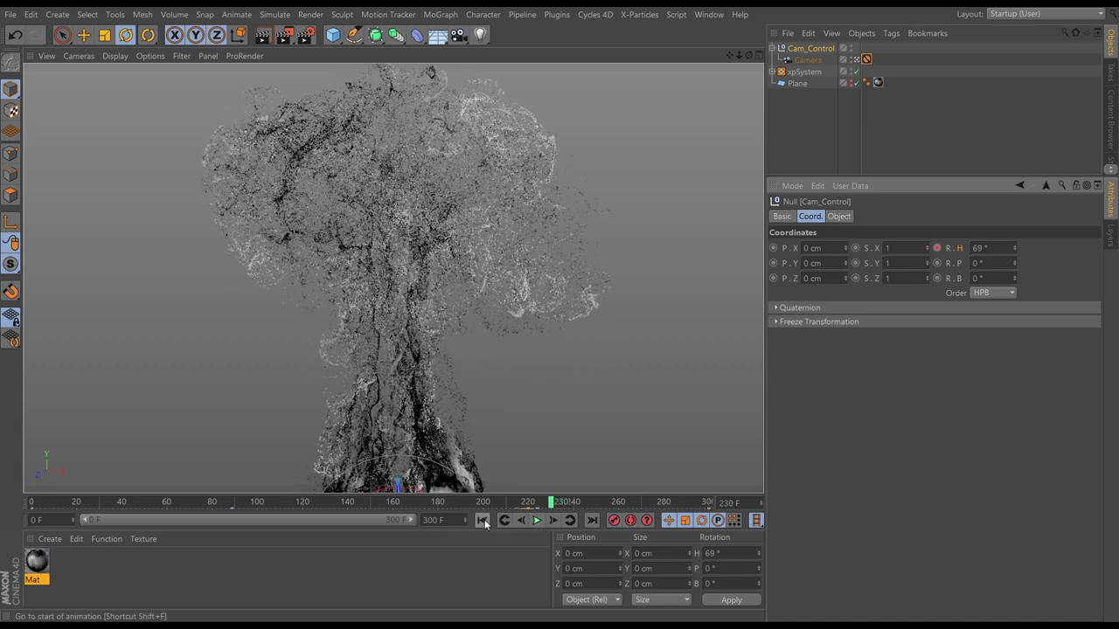
{"action": "left_click", "coordinate": [482, 520]}
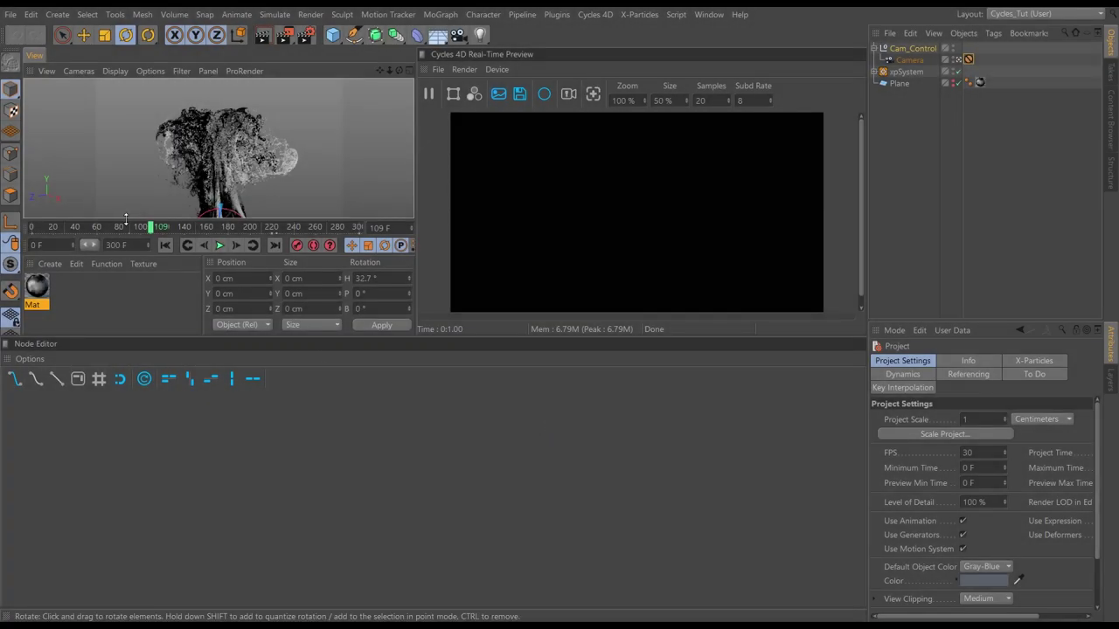
Step: Scrub to around frame 114, create a Cycles 4D Emission material, and drag it toward the particles
{"action": "left_click_drag", "start_coordinate": [153, 229], "coordinate": [322, 229]}
{"action": "left_click_drag", "start_coordinate": [253, 229], "coordinate": [155, 229]}
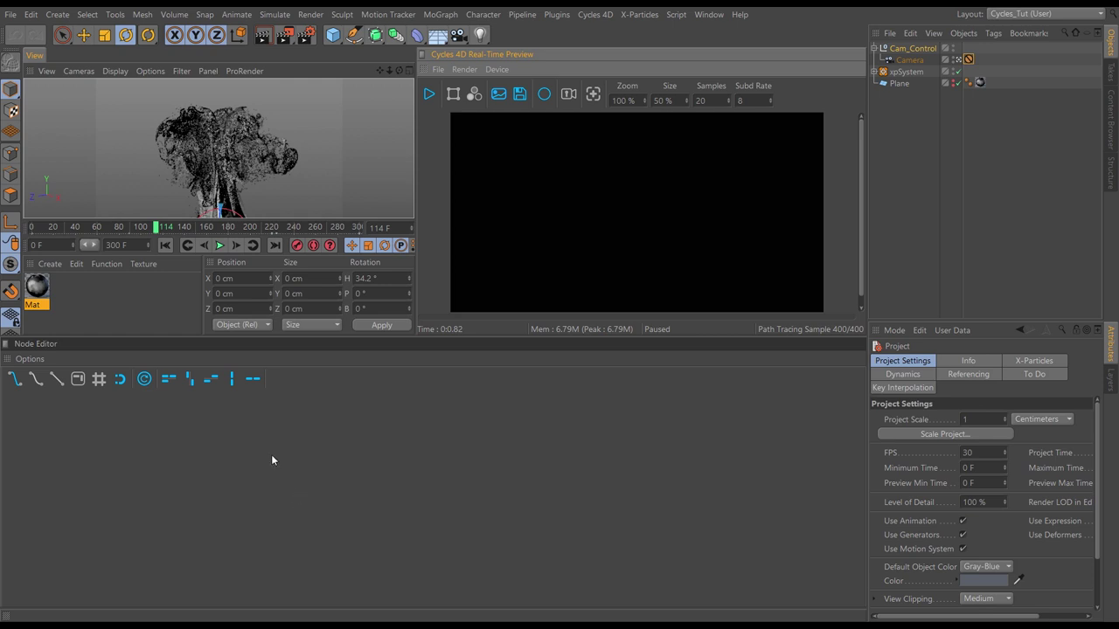
{"action": "left_click", "coordinate": [50, 264]}
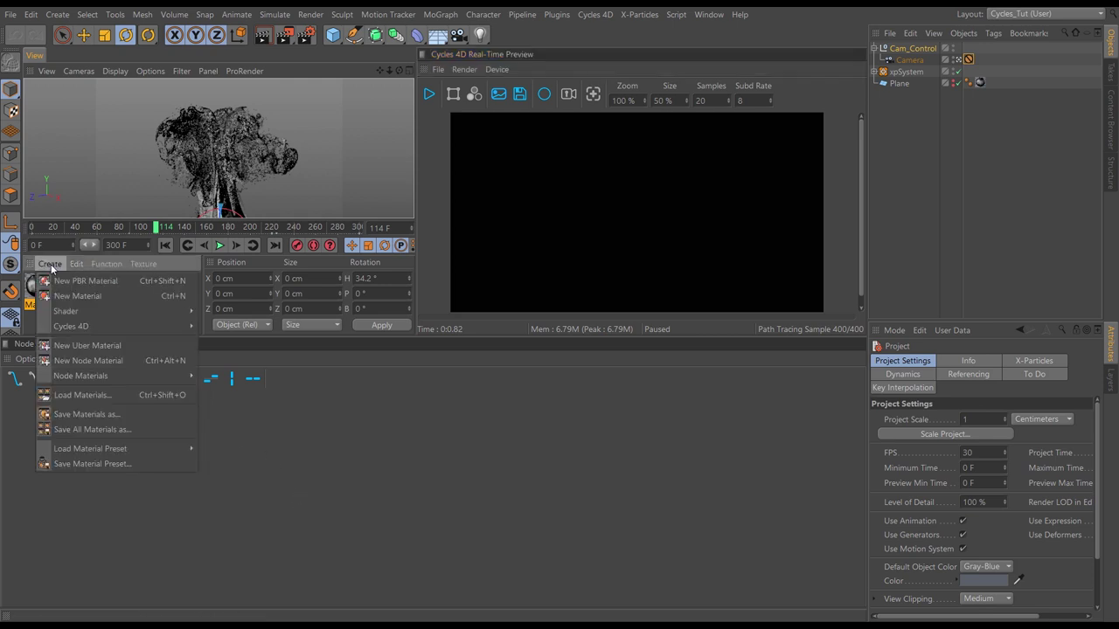
{"action": "mouse_move", "coordinate": [87, 328]}
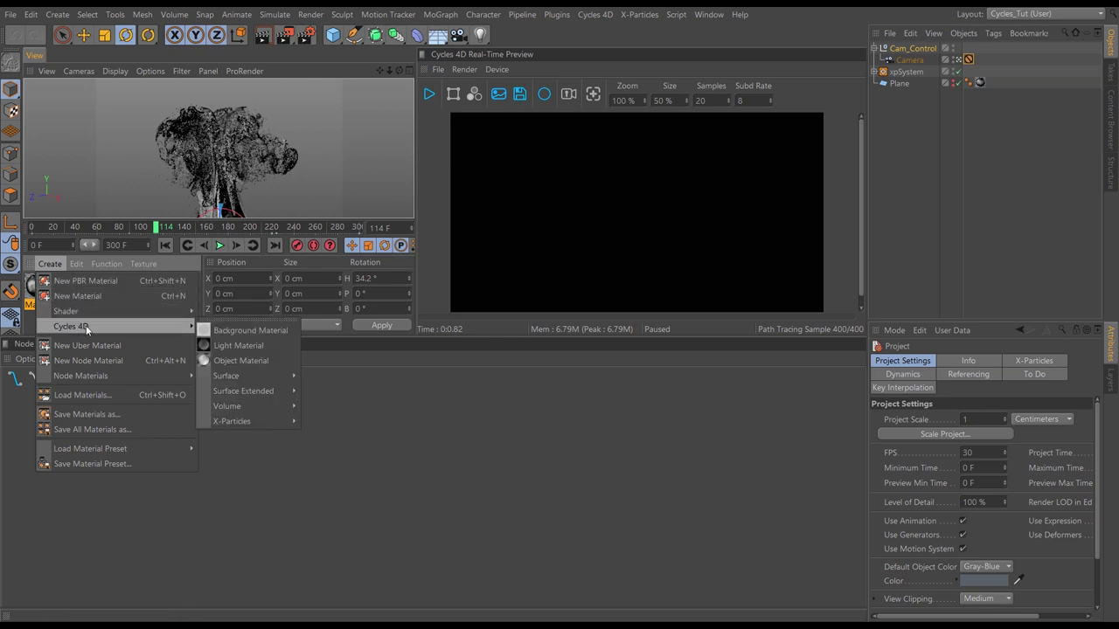
{"action": "mouse_move", "coordinate": [253, 376]}
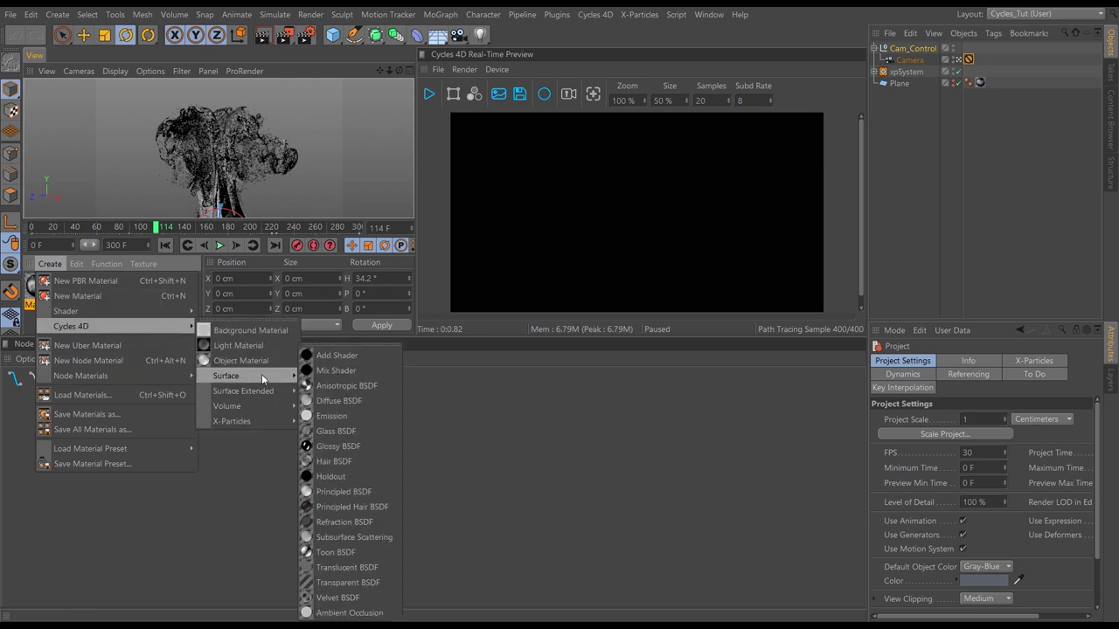
{"action": "left_click", "coordinate": [343, 415]}
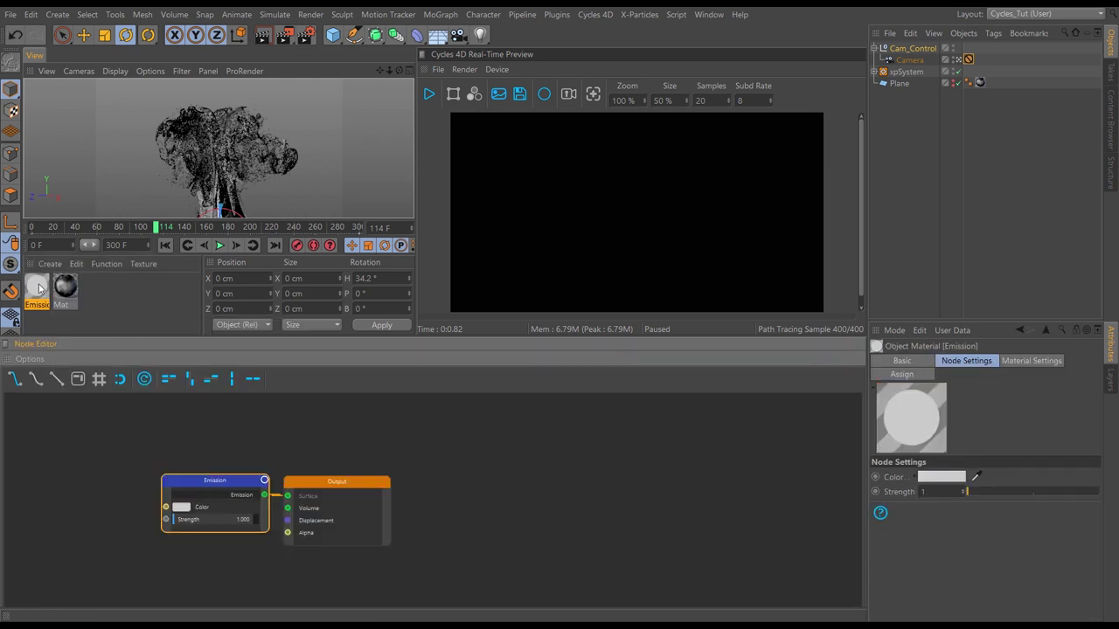
{"action": "left_click_drag", "start_coordinate": [36, 288], "coordinate": [946, 157]}
Step: Apply the Emission material to the xpEmitter_Advected emitter
{"action": "left_click", "coordinate": [925, 157]}
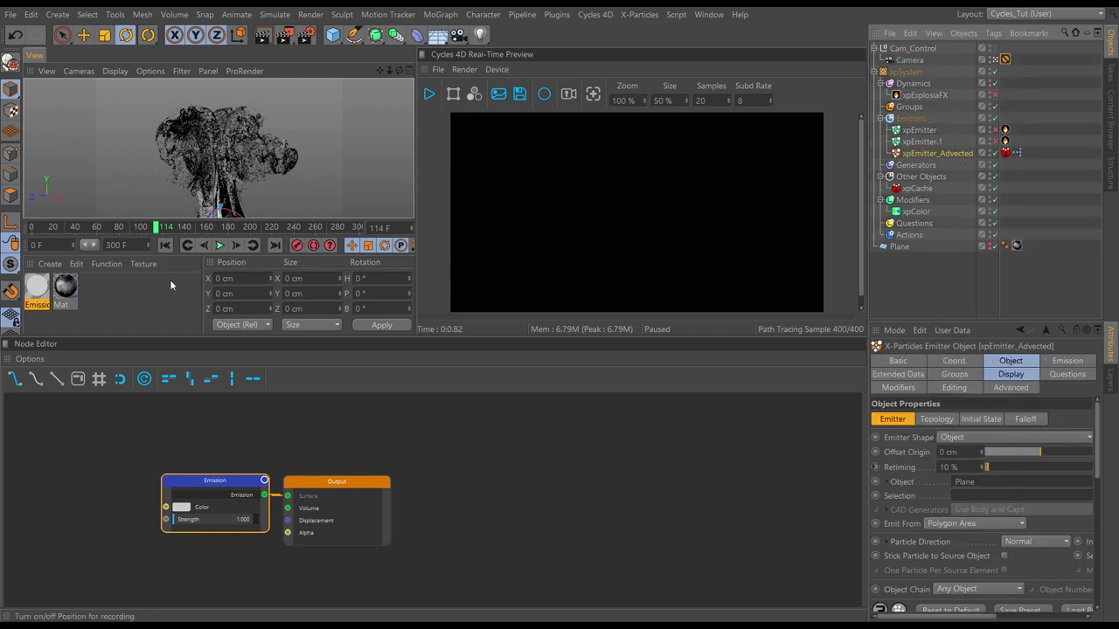
{"action": "left_click_drag", "start_coordinate": [913, 168], "coordinate": [923, 155]}
{"action": "left_click", "coordinate": [920, 155]}
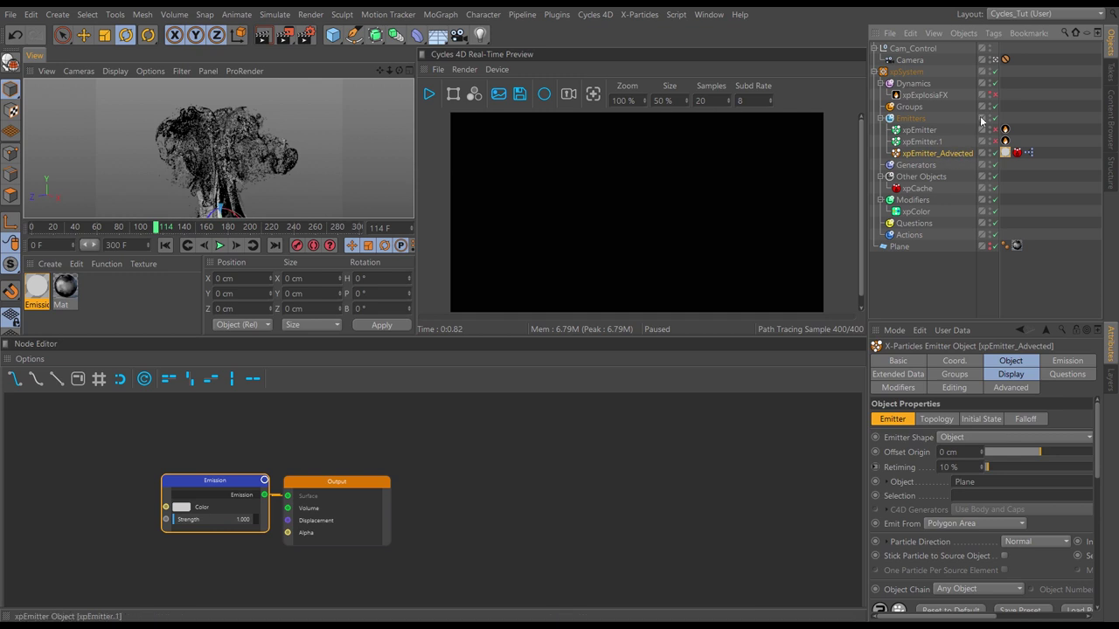
{"action": "left_click", "coordinate": [994, 34]}
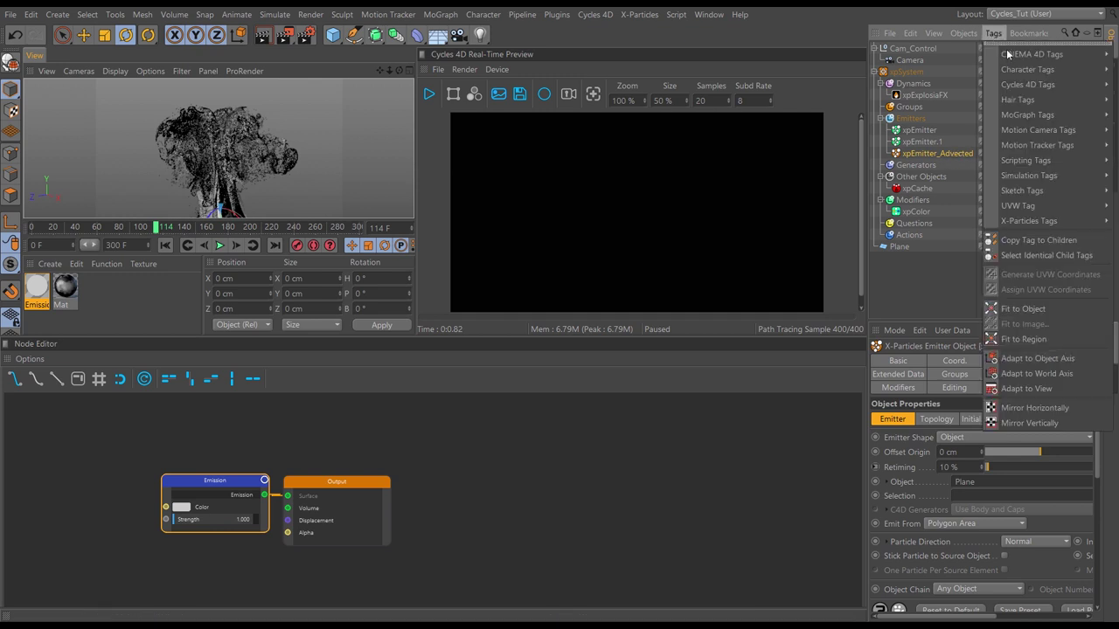
Step: Add a Cycles 4D Instance (cyInstance) tag to xpEmitter_Advected
{"action": "mouse_move", "coordinate": [1020, 85]}
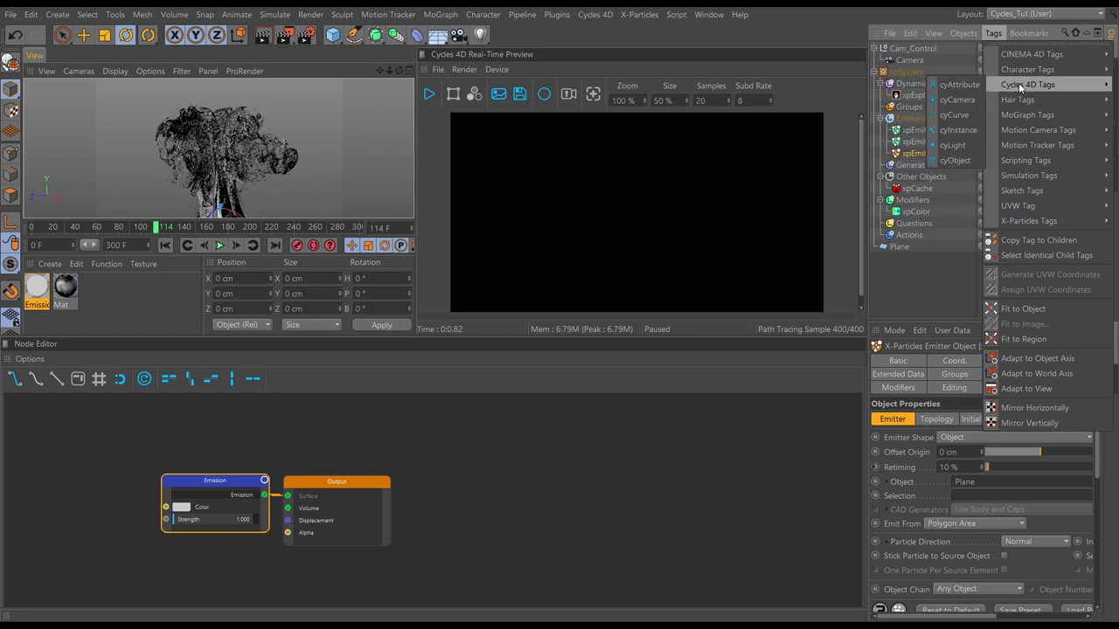
{"action": "left_click", "coordinate": [958, 131]}
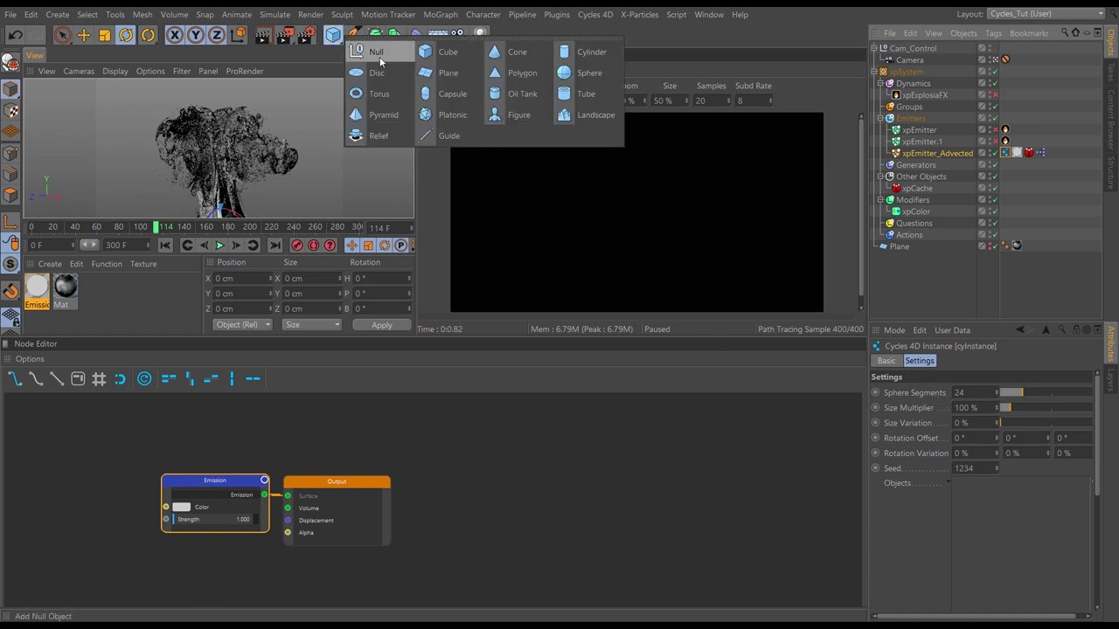
{"action": "left_click", "coordinate": [447, 52]}
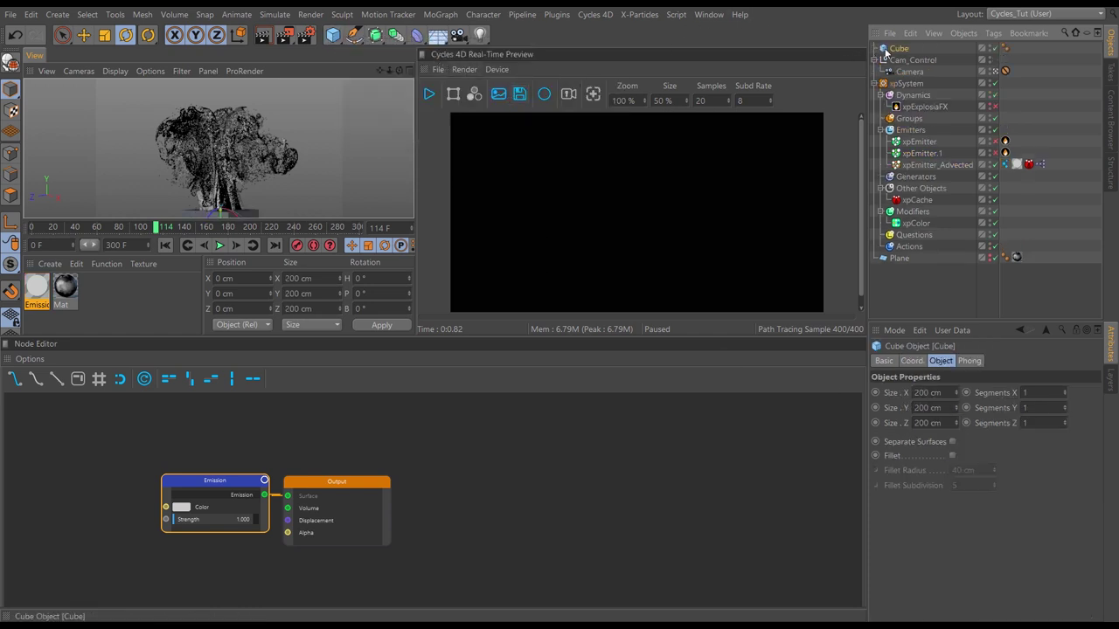
{"action": "left_click", "coordinate": [913, 362]}
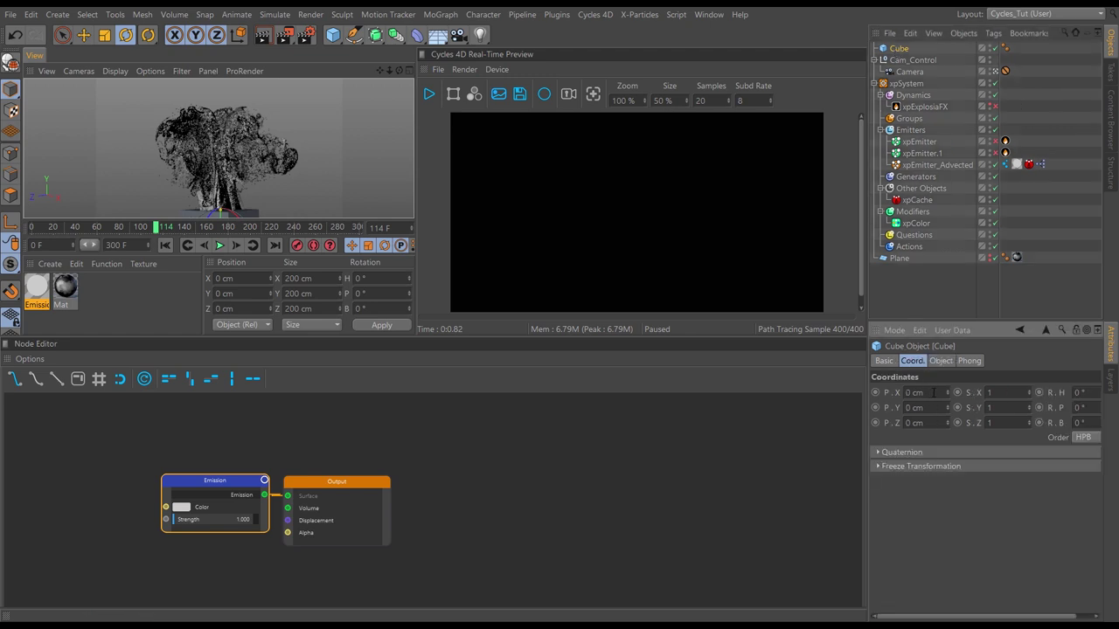
{"action": "left_click", "coordinate": [933, 394]}
{"action": "type", "text": "10000000000"}
{"action": "key", "text": "Return"}
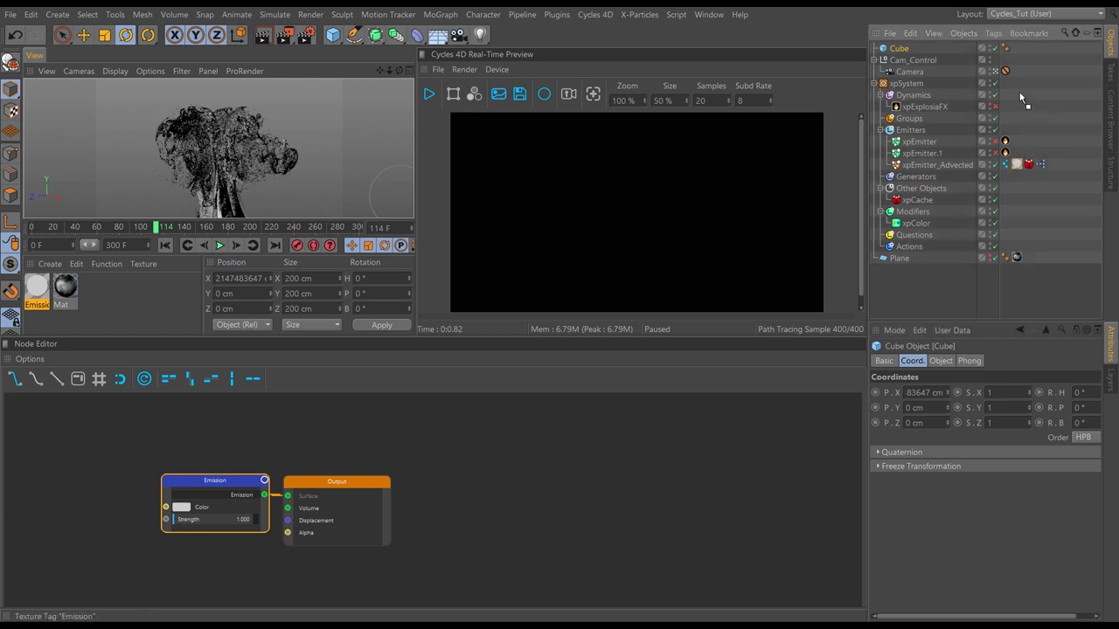
Step: Give the Cube the Emission material and put it in the cyInstance tag's Objects list
{"action": "left_click_drag", "start_coordinate": [1016, 164], "coordinate": [910, 54]}
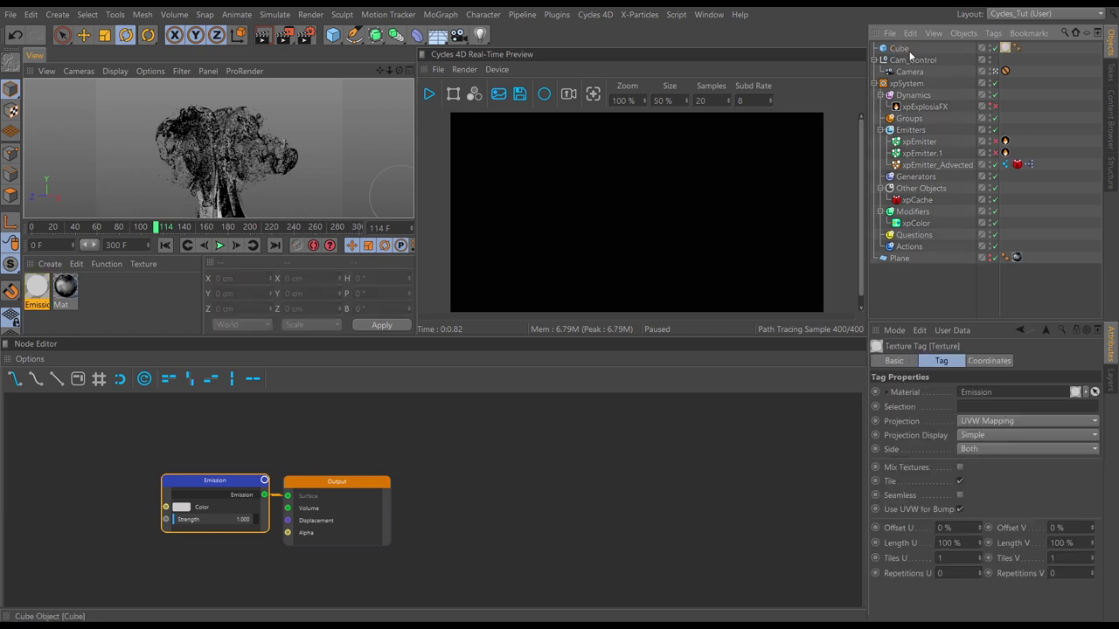
{"action": "left_click", "coordinate": [1006, 165]}
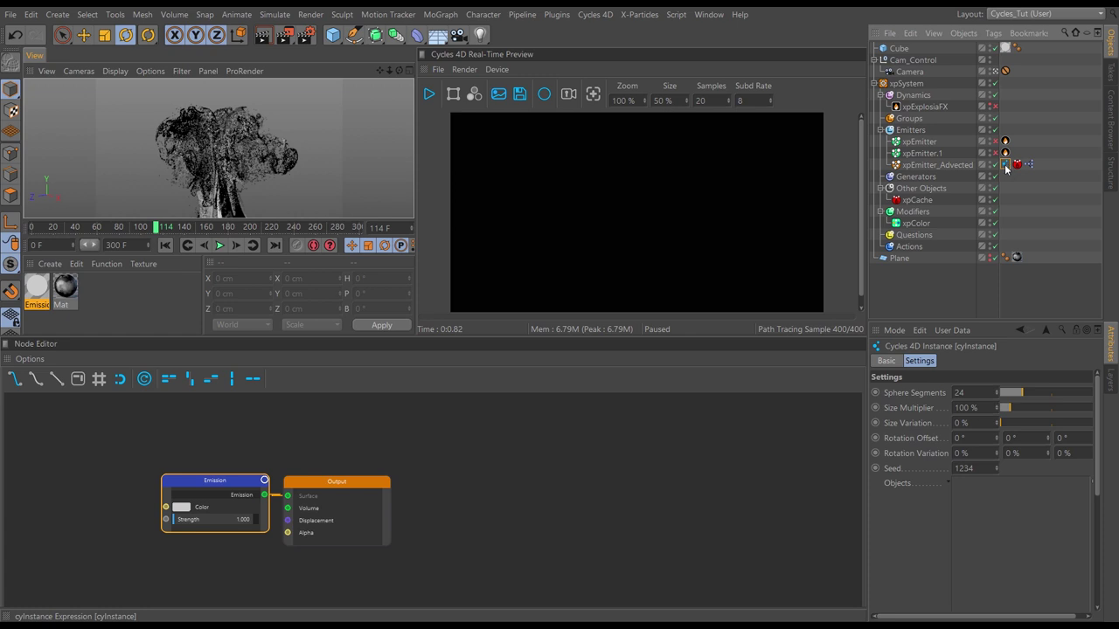
{"action": "left_click_drag", "start_coordinate": [900, 50], "coordinate": [988, 501]}
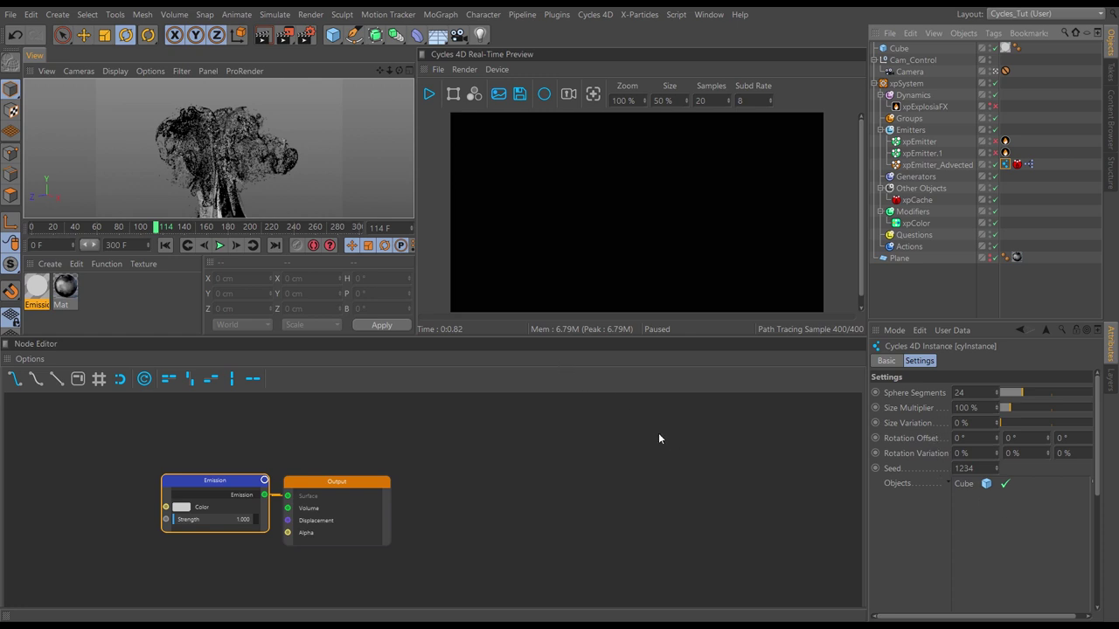
Step: Set the instance size multiplier to 5% and start the Cycles 4D real-time preview
{"action": "left_click", "coordinate": [966, 409]}
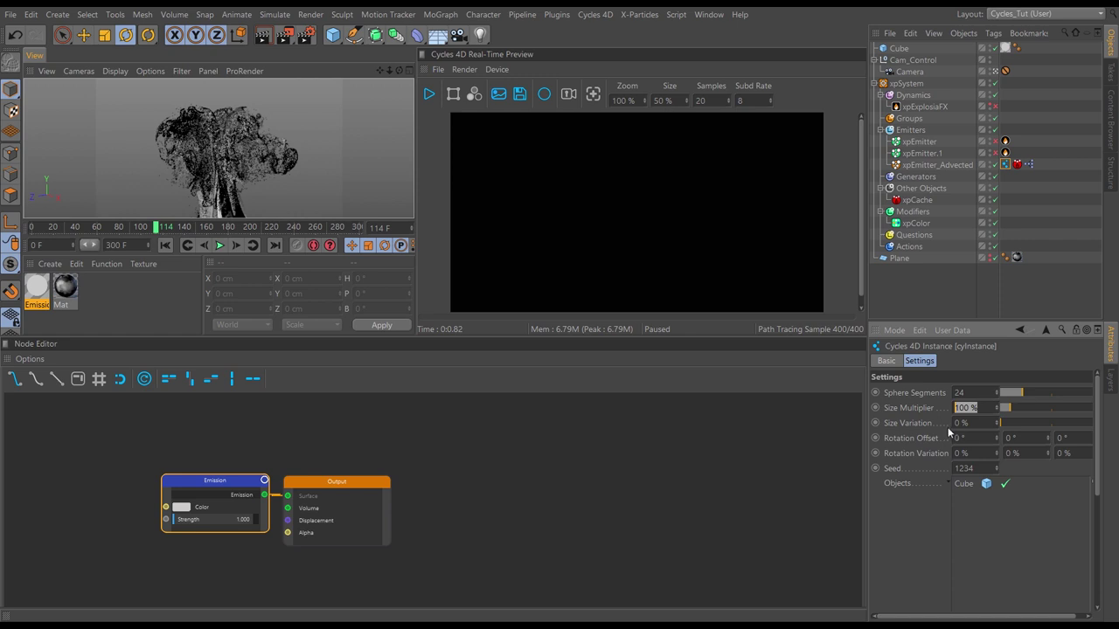
{"action": "type", "text": "5"}
{"action": "key", "text": "Return"}
{"action": "left_click", "coordinate": [428, 94]}
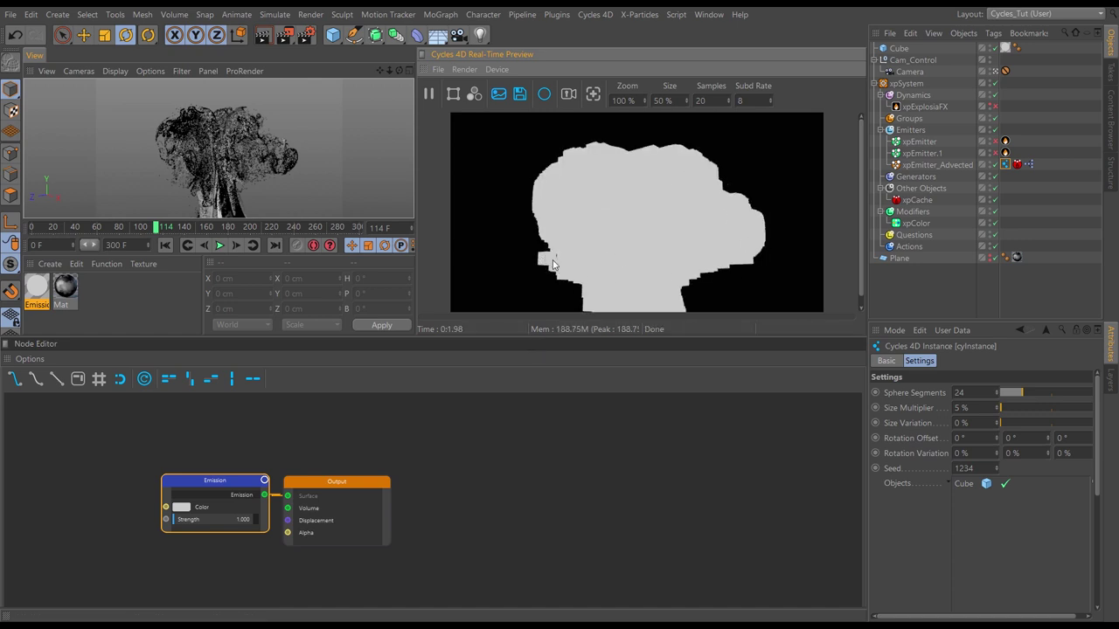
Step: Set the Cube's size to 50 cm on X, Y and Z
{"action": "left_click", "coordinate": [899, 48]}
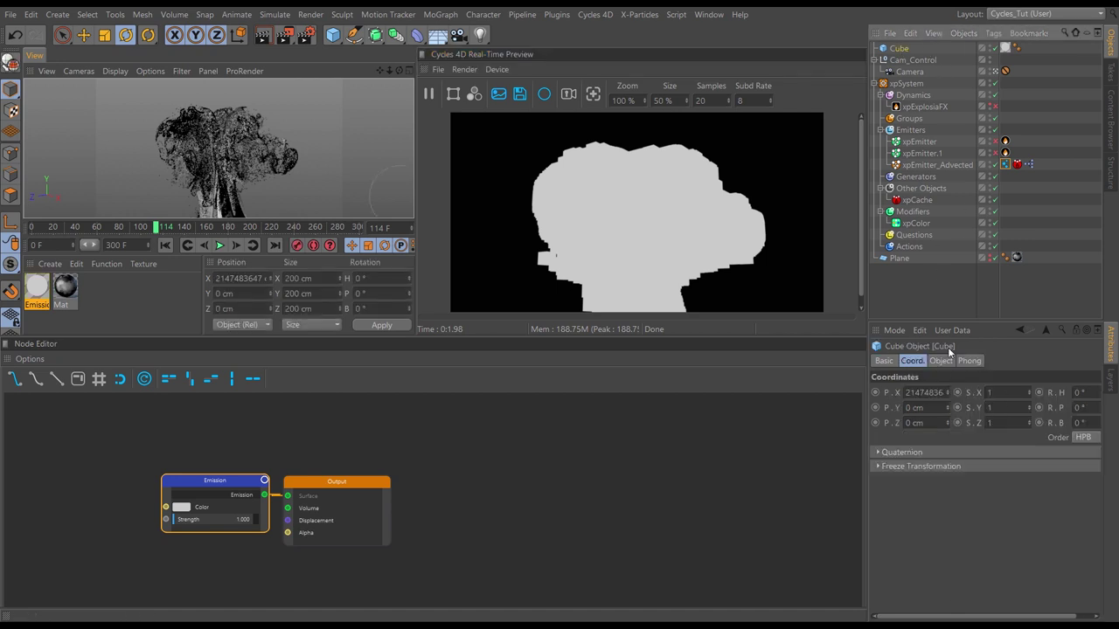
{"action": "left_click", "coordinate": [940, 361]}
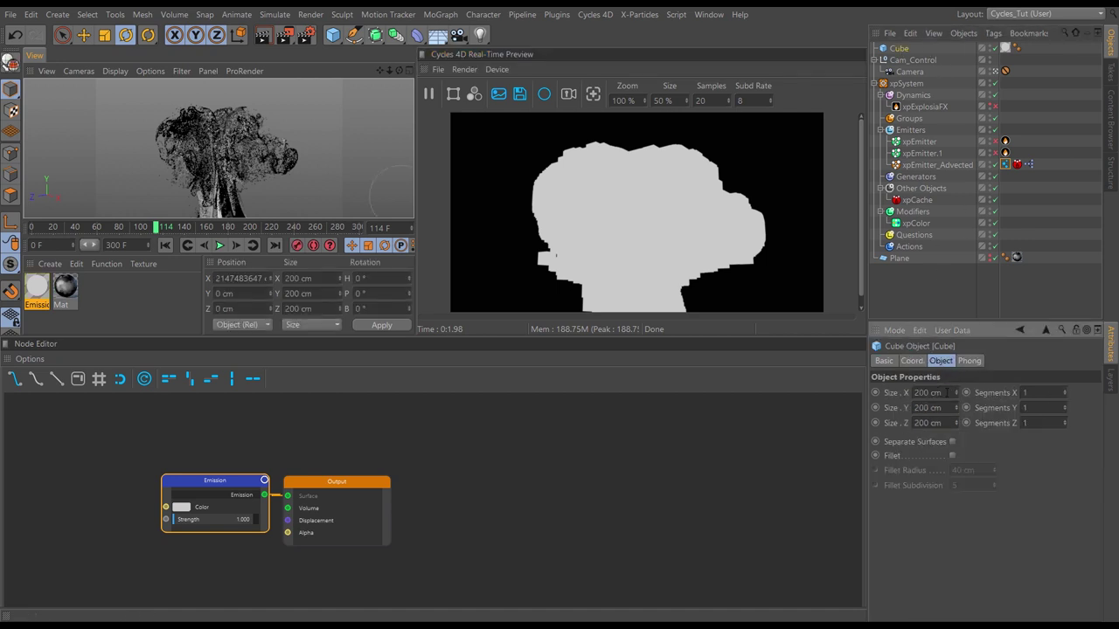
{"action": "left_click", "coordinate": [919, 393]}
{"action": "type", "text": "50"}
{"action": "key", "text": "Tab"}
{"action": "type", "text": "50"}
{"action": "left_click", "coordinate": [916, 424]}
{"action": "type", "text": "50"}
{"action": "key", "text": "Return"}
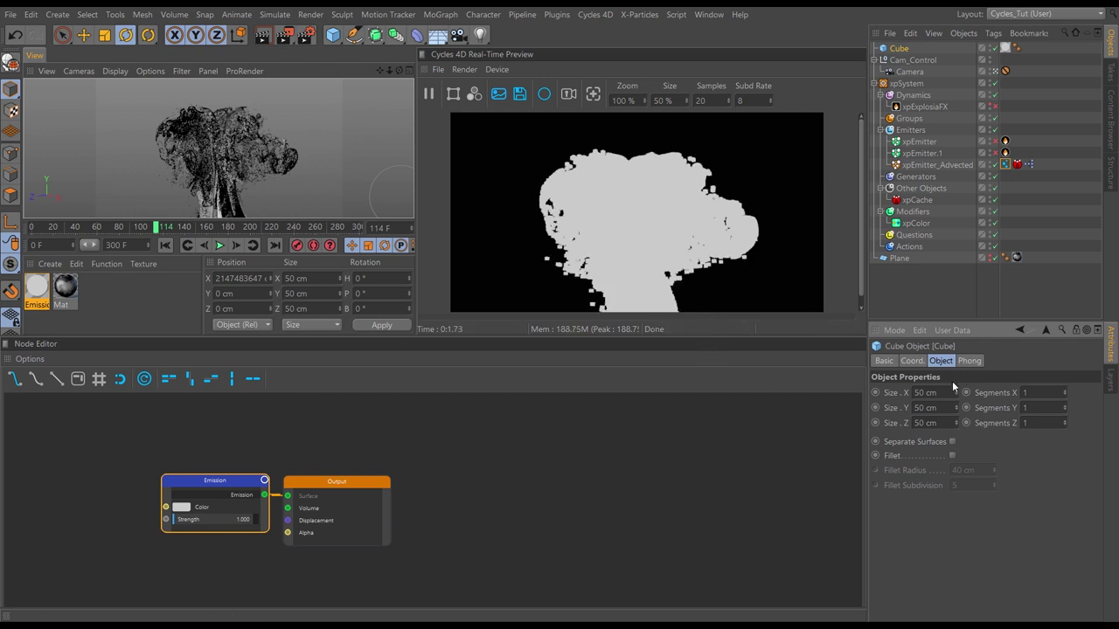
Step: Change the Cube's X, Y and Z size to 5 cm
{"action": "key", "text": "ctrl+a"}
{"action": "type", "text": "5"}
{"action": "key", "text": "Tab"}
{"action": "type", "text": "5"}
{"action": "key", "text": "Tab"}
{"action": "type", "text": "5"}
{"action": "key", "text": "Return"}
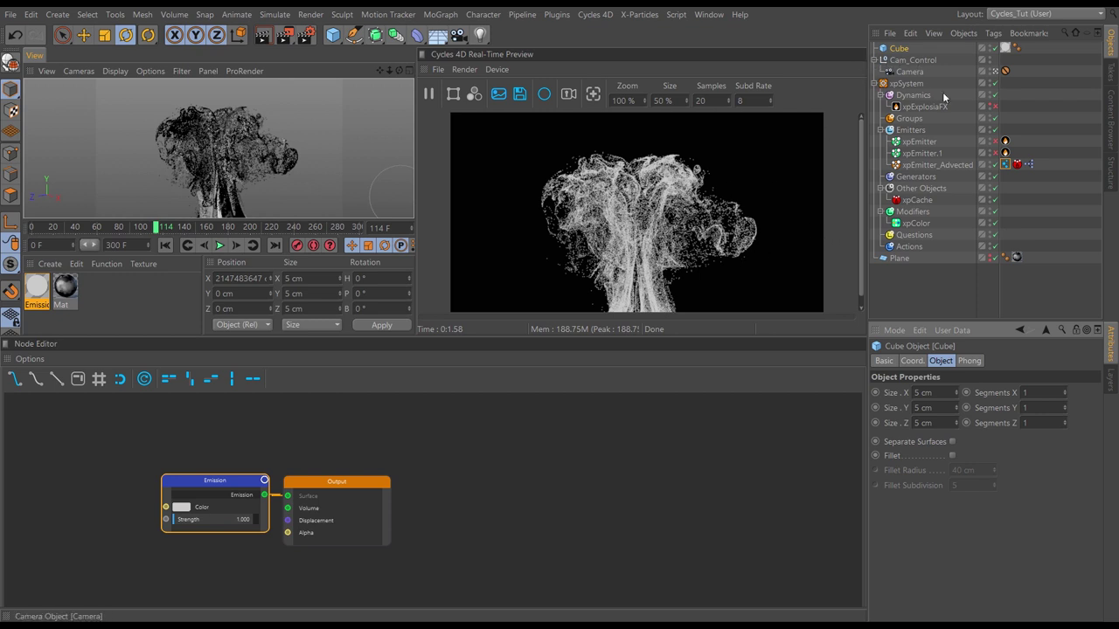
Step: Give particle instances a 2% size multiplier and 20% size variation, then select the Emission node
{"action": "left_click", "coordinate": [1005, 164]}
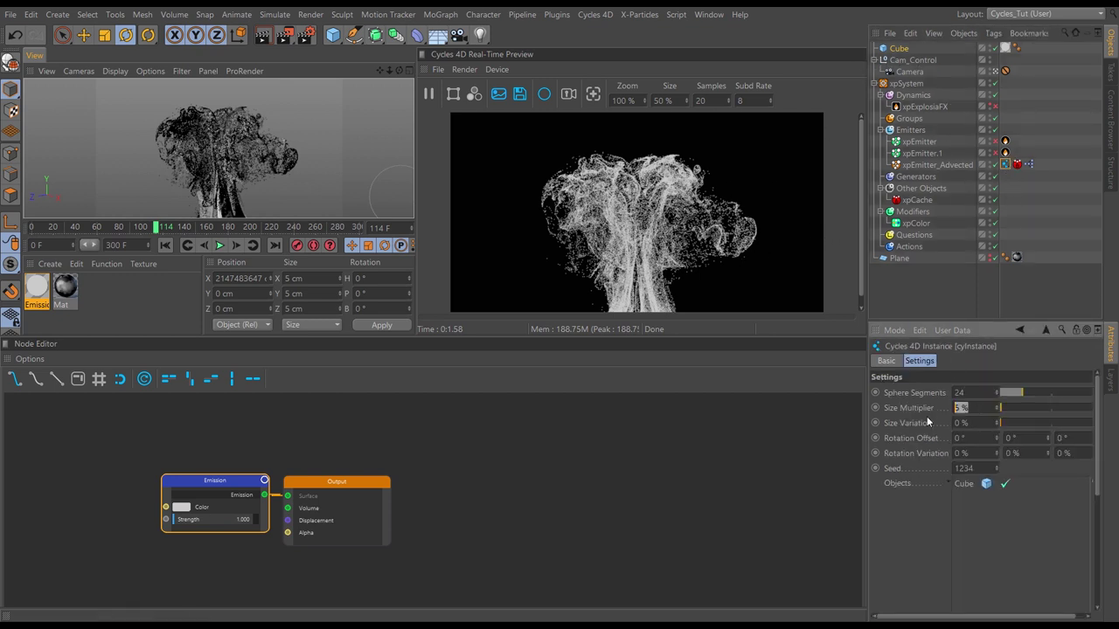
{"action": "type", "text": "2"}
{"action": "key", "text": "Return"}
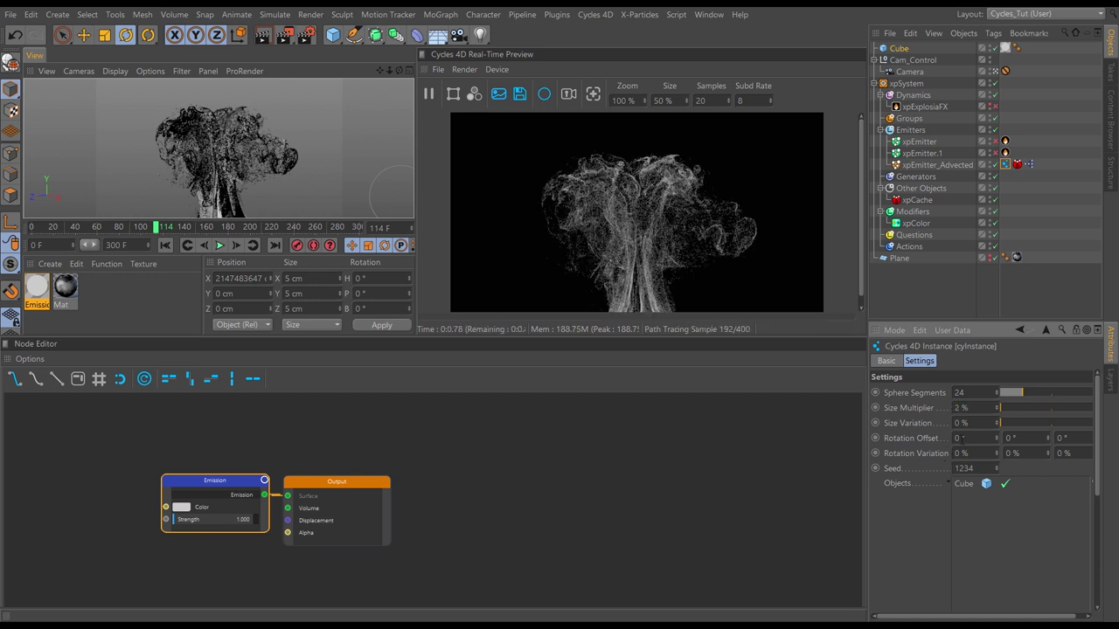
{"action": "left_click", "coordinate": [962, 423]}
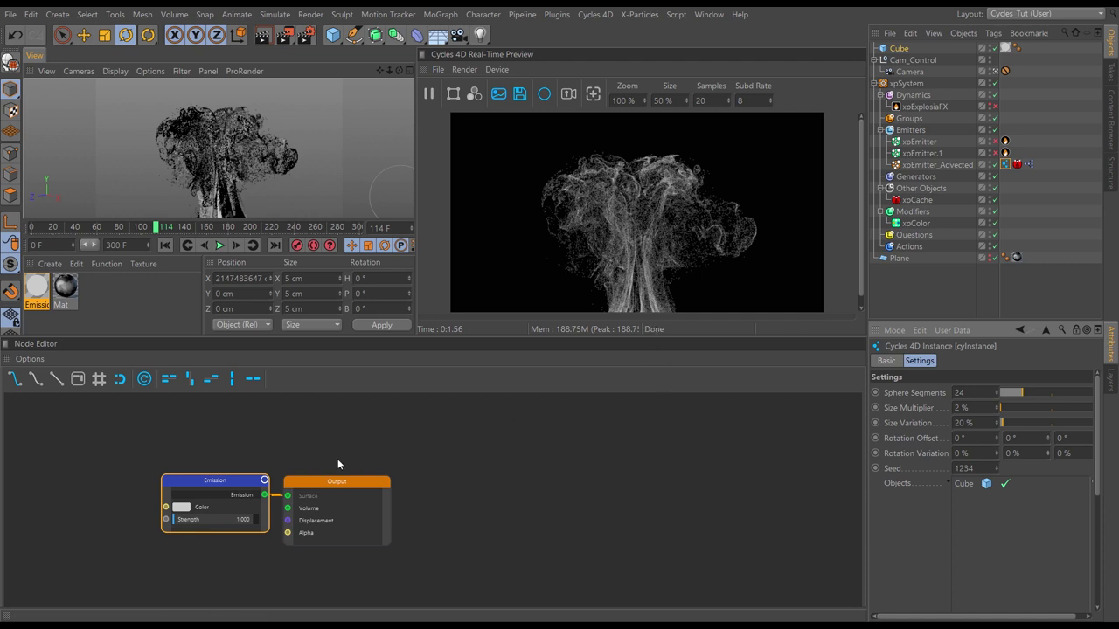
{"action": "left_click", "coordinate": [334, 482]}
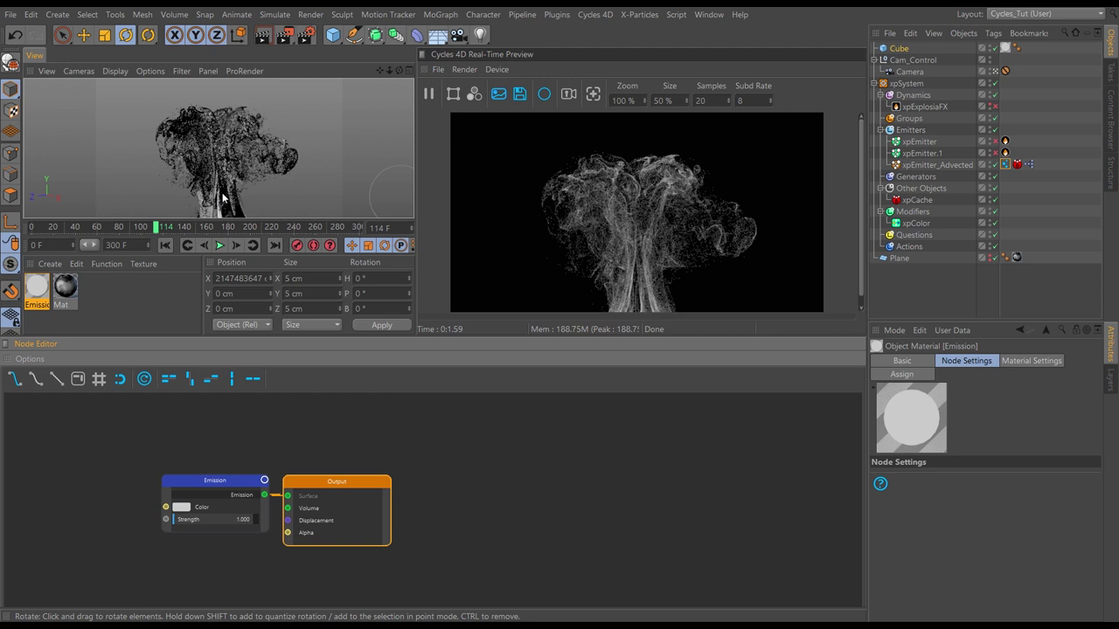
Step: Move the Emission and Output nodes further right in the node graph
{"action": "left_click", "coordinate": [215, 480]}
{"action": "left_click", "coordinate": [337, 482], "text": "shift"}
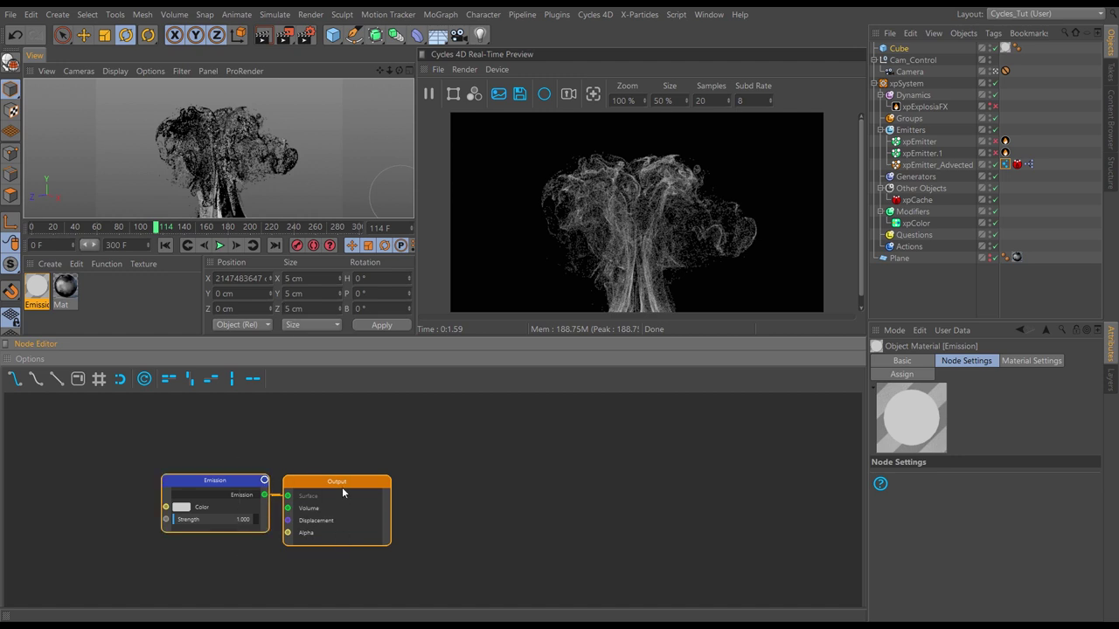
{"action": "left_click_drag", "start_coordinate": [346, 491], "coordinate": [747, 451]}
{"action": "left_click", "coordinate": [618, 470]}
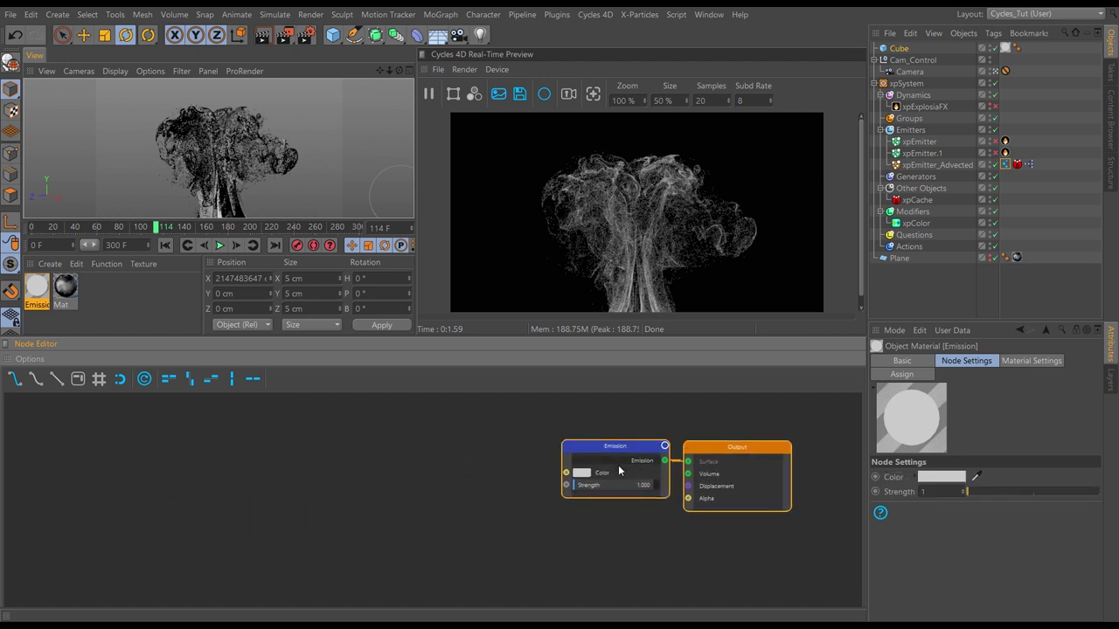
{"action": "left_click", "coordinate": [632, 522]}
{"action": "left_click_drag", "start_coordinate": [596, 464], "coordinate": [512, 464]}
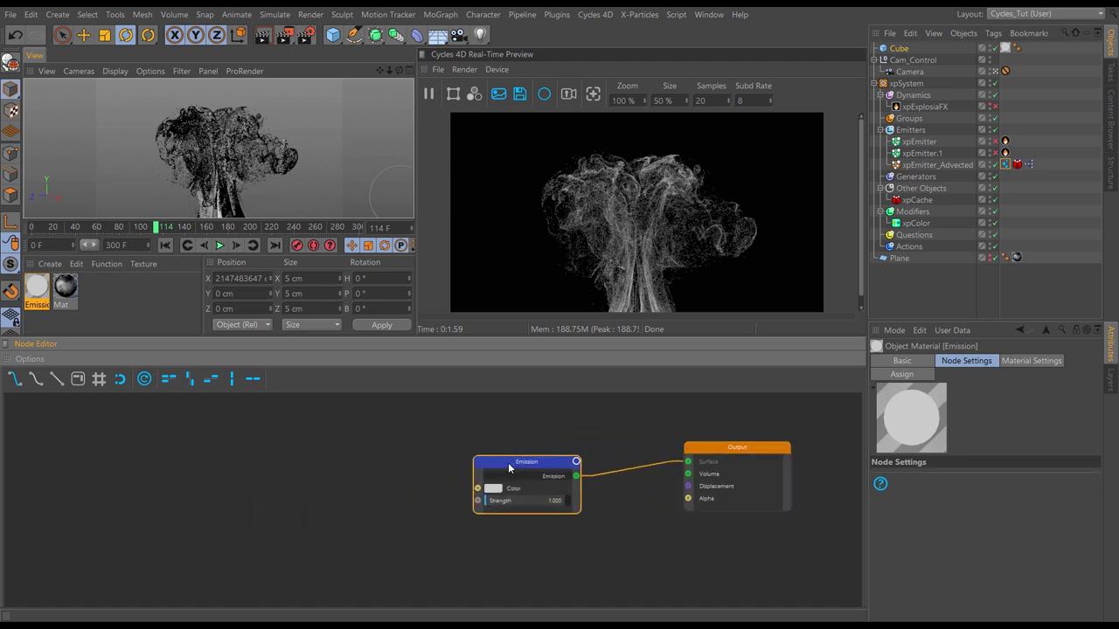
{"action": "left_click_drag", "start_coordinate": [740, 450], "coordinate": [760, 451]}
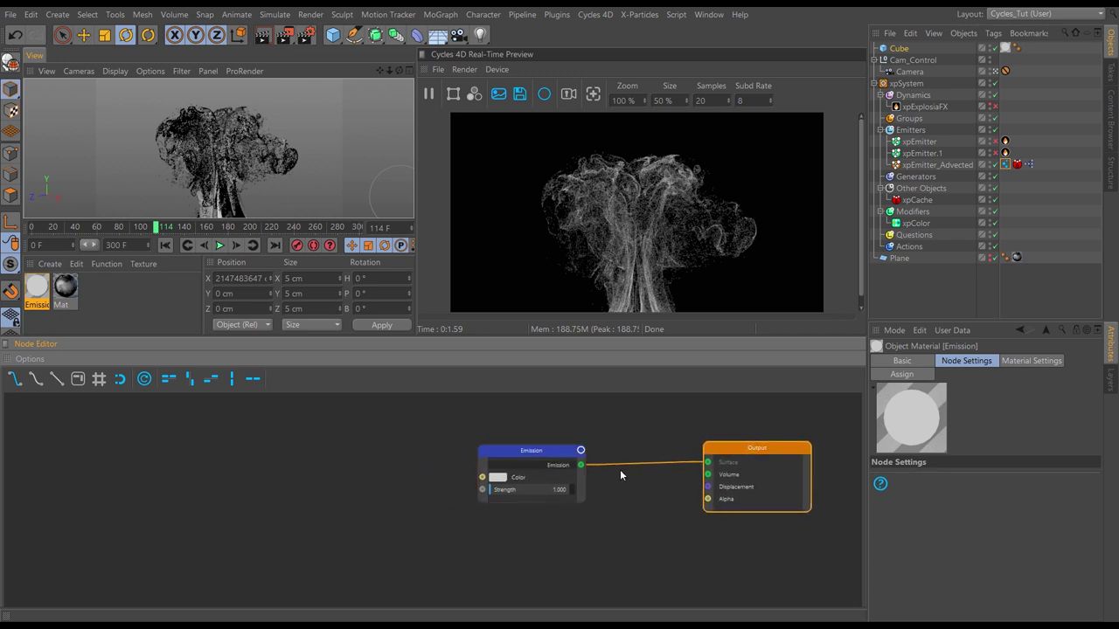
{"action": "mouse_move", "coordinate": [535, 456]}
{"action": "left_mouse_down"}
{"action": "mouse_move", "coordinate": [558, 451]}
{"action": "mouse_move", "coordinate": [549, 428]}
{"action": "mouse_move", "coordinate": [549, 461]}
{"action": "mouse_move", "coordinate": [524, 452]}
{"action": "mouse_move", "coordinate": [547, 445]}
{"action": "mouse_move", "coordinate": [536, 454]}
{"action": "left_mouse_up"}
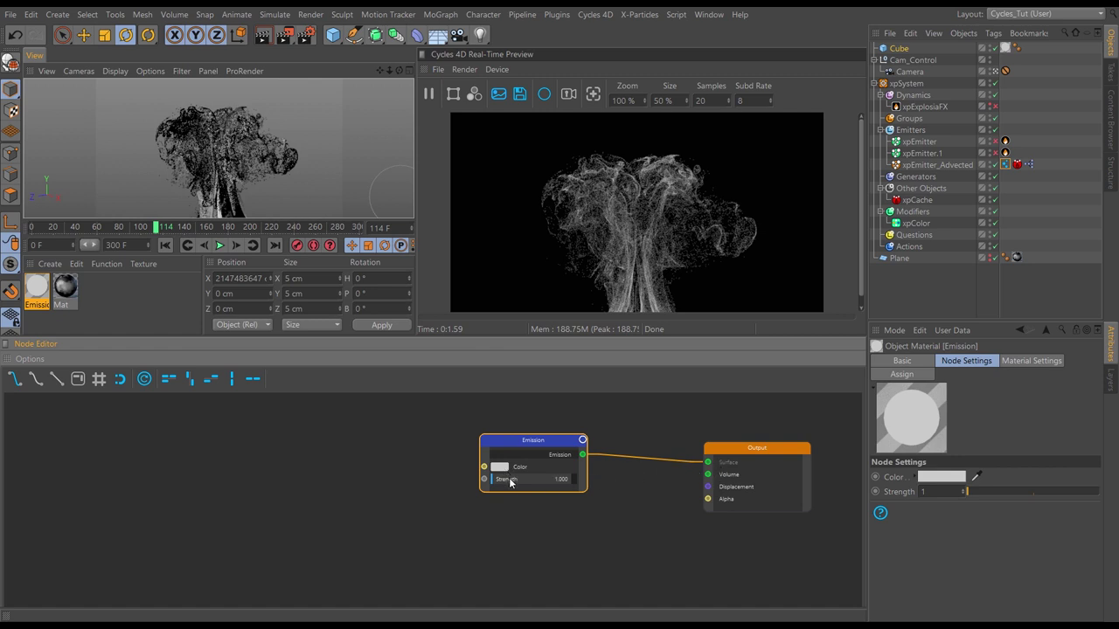
Step: Test the Emission Strength at about 24.9, then set it back to 1
{"action": "left_click_drag", "start_coordinate": [509, 482], "coordinate": [549, 494]}
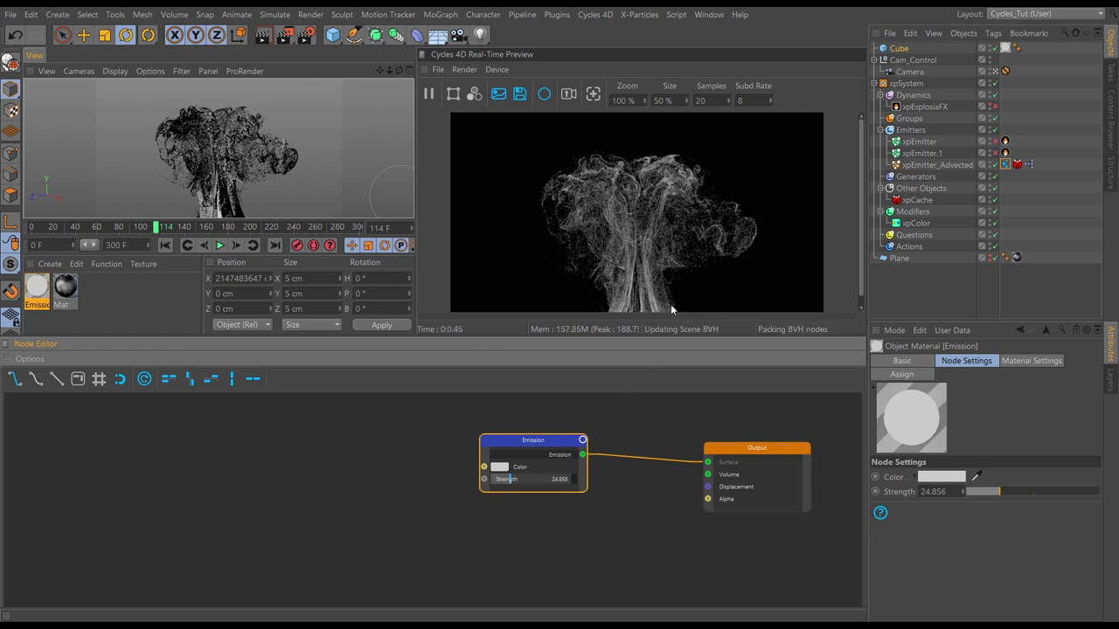
{"action": "left_click", "coordinate": [933, 491]}
{"action": "type", "text": "1"}
{"action": "key", "text": "Return"}
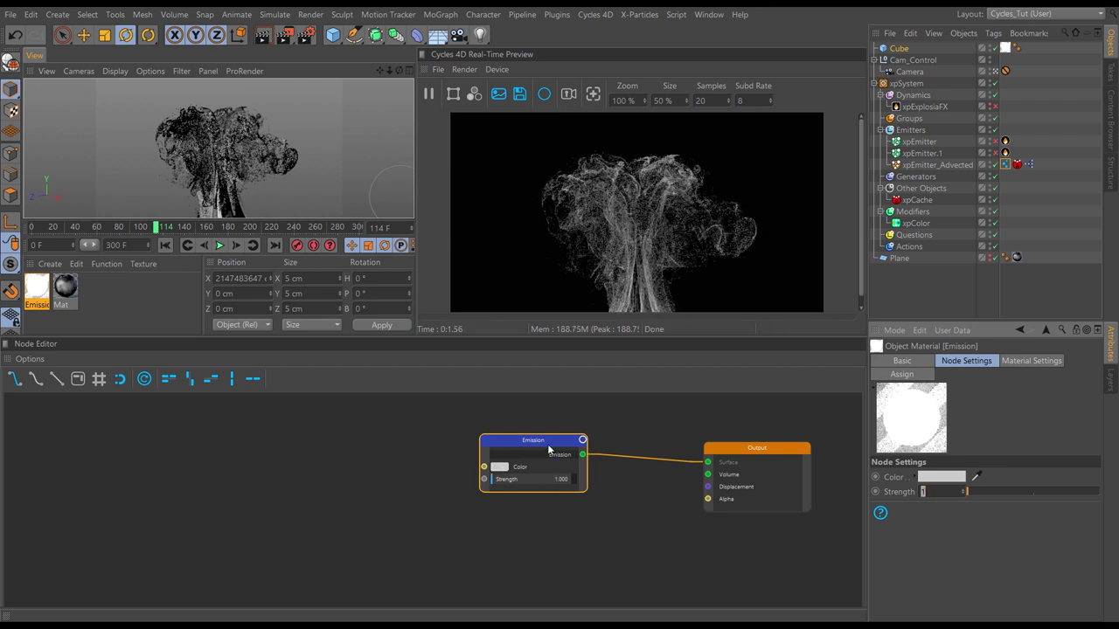
{"action": "left_click_drag", "start_coordinate": [545, 442], "coordinate": [572, 446]}
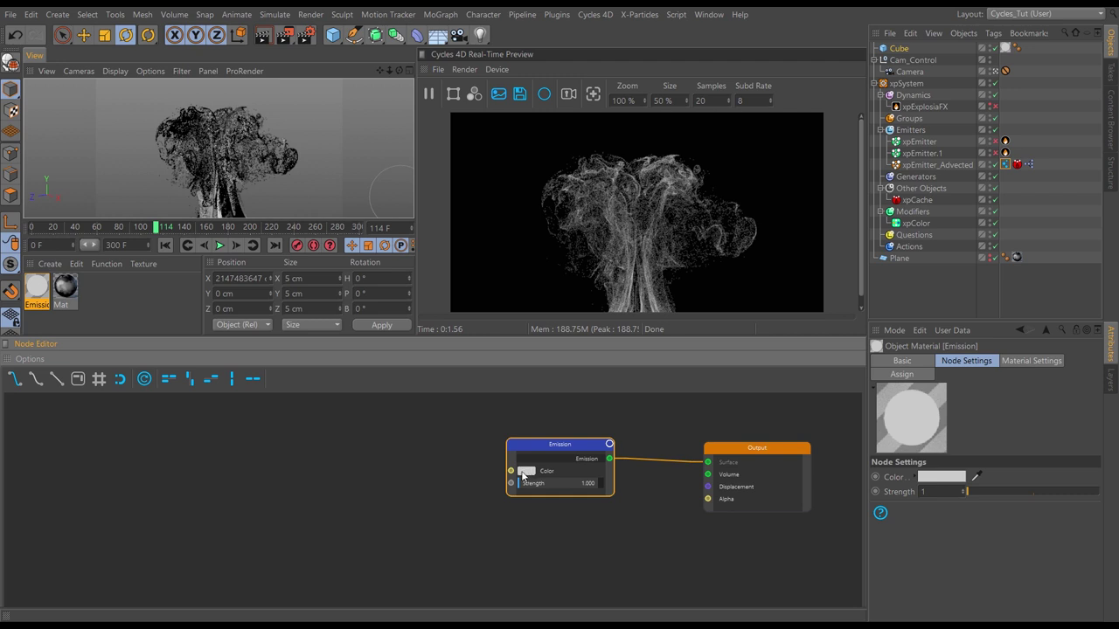
Step: Add a Particle Info node and place it on the left of the graph
{"action": "right_click", "coordinate": [339, 452]}
{"action": "mouse_move", "coordinate": [355, 515]}
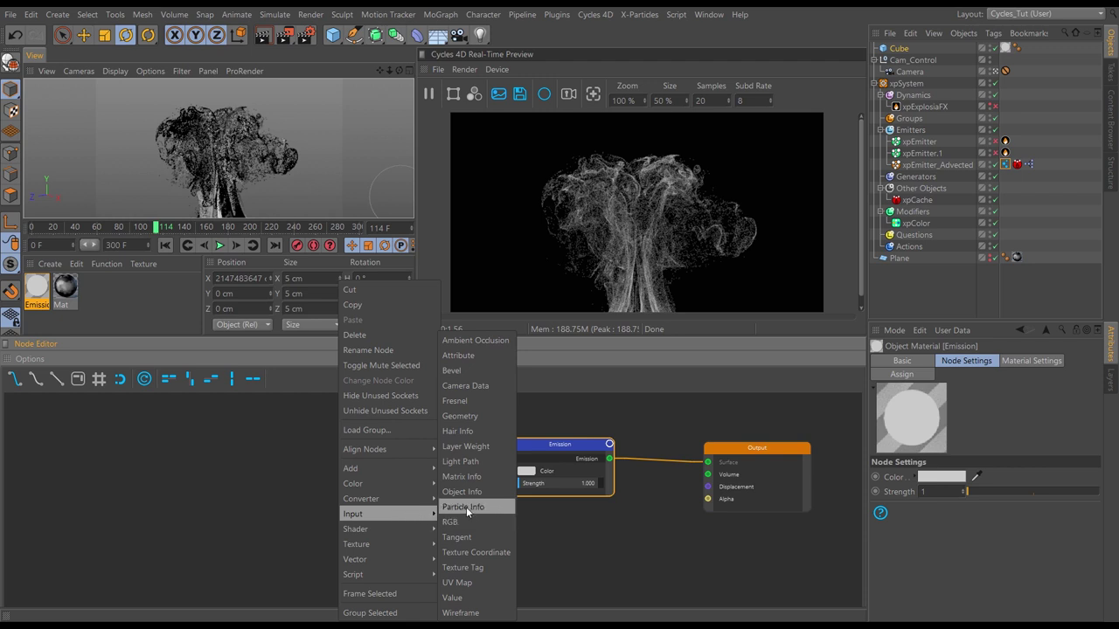
{"action": "left_click", "coordinate": [475, 509]}
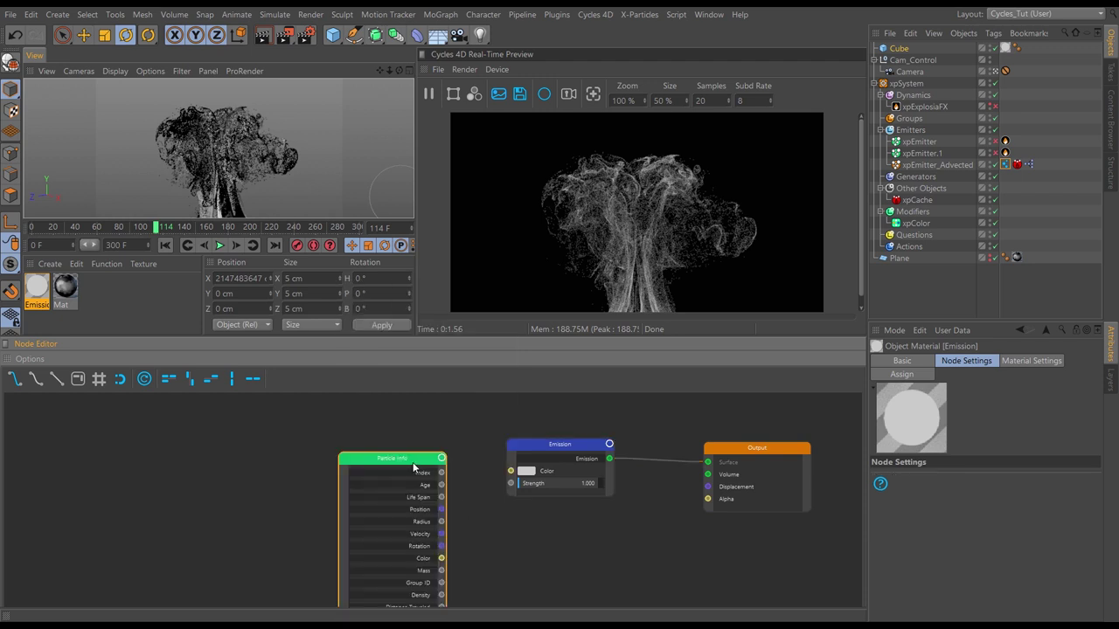
{"action": "left_click_drag", "start_coordinate": [411, 395], "coordinate": [382, 410]}
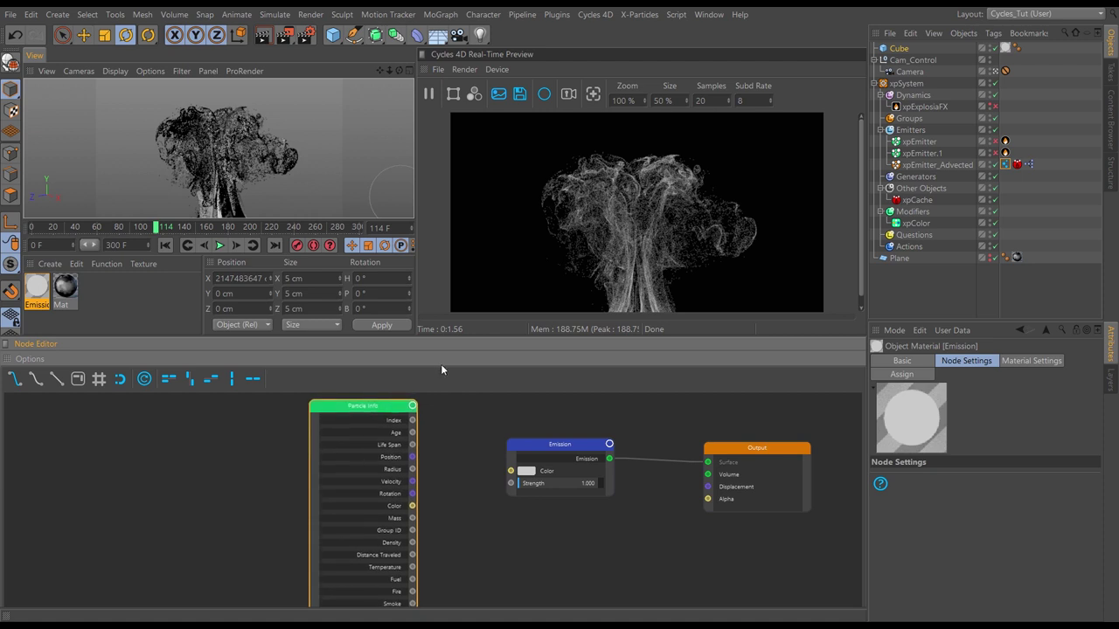
{"action": "left_click_drag", "start_coordinate": [479, 337], "coordinate": [479, 307]}
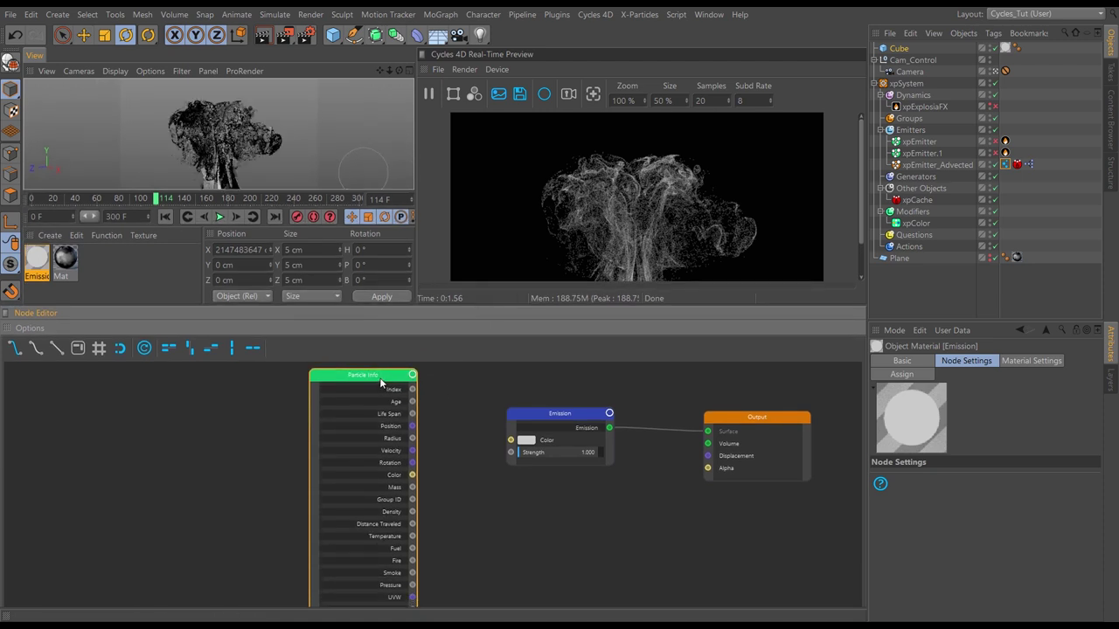
{"action": "left_click_drag", "start_coordinate": [389, 406], "coordinate": [378, 397]}
{"action": "scroll", "coordinate": [385, 444], "scroll_direction": "down", "scroll_amount": 1}
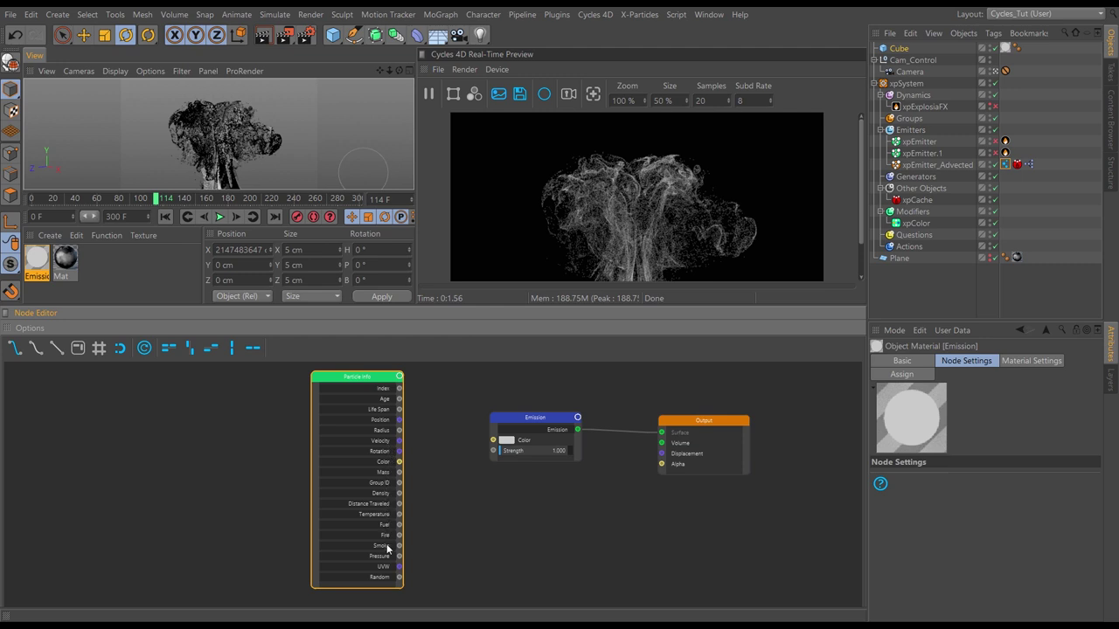
{"action": "left_click_drag", "start_coordinate": [383, 383], "coordinate": [343, 385]}
Step: Connect Particle Info's Color output to the Emission Color input and tidy the nodes
{"action": "left_click_drag", "start_coordinate": [360, 464], "coordinate": [493, 442]}
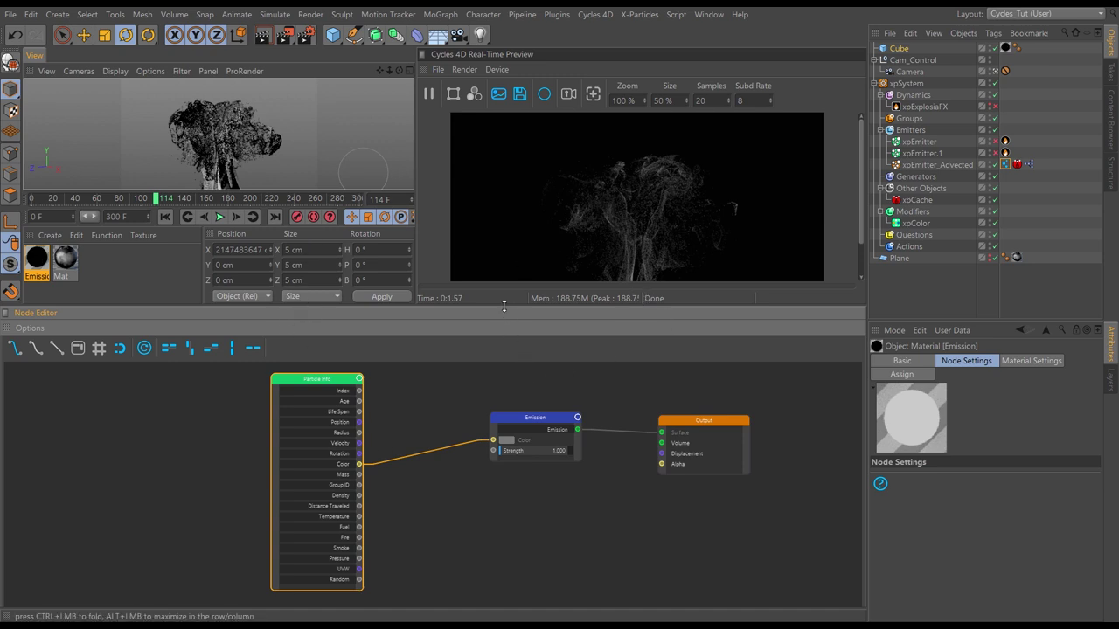
{"action": "mouse_move", "coordinate": [505, 314]}
{"action": "left_mouse_down"}
{"action": "mouse_move", "coordinate": [505, 371]}
{"action": "mouse_move", "coordinate": [506, 326]}
{"action": "left_mouse_up"}
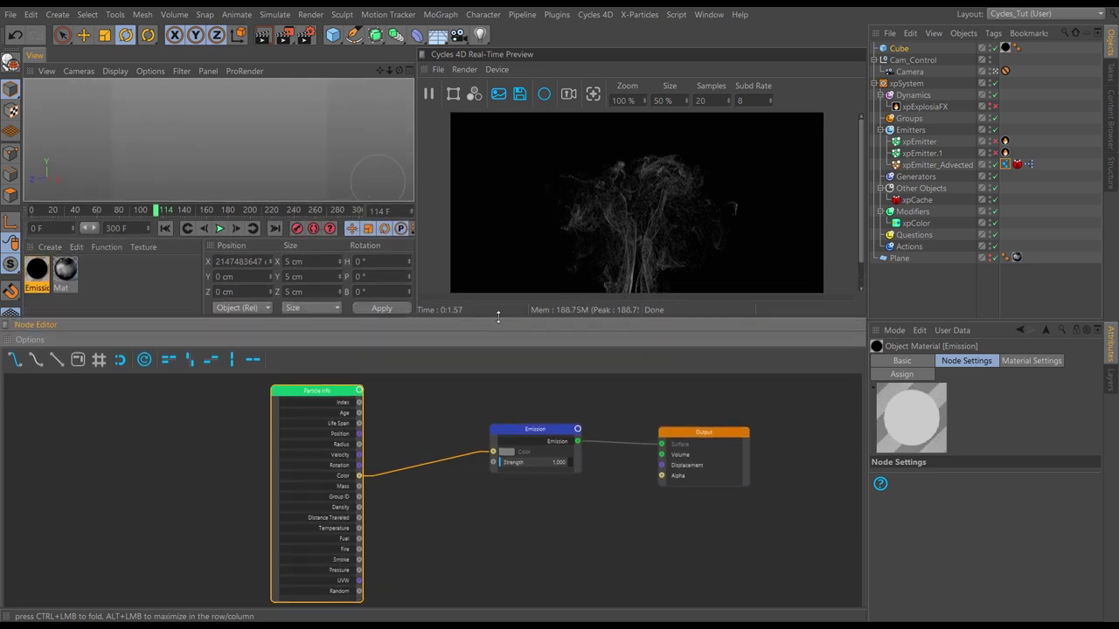
{"action": "left_click_drag", "start_coordinate": [679, 437], "coordinate": [719, 423]}
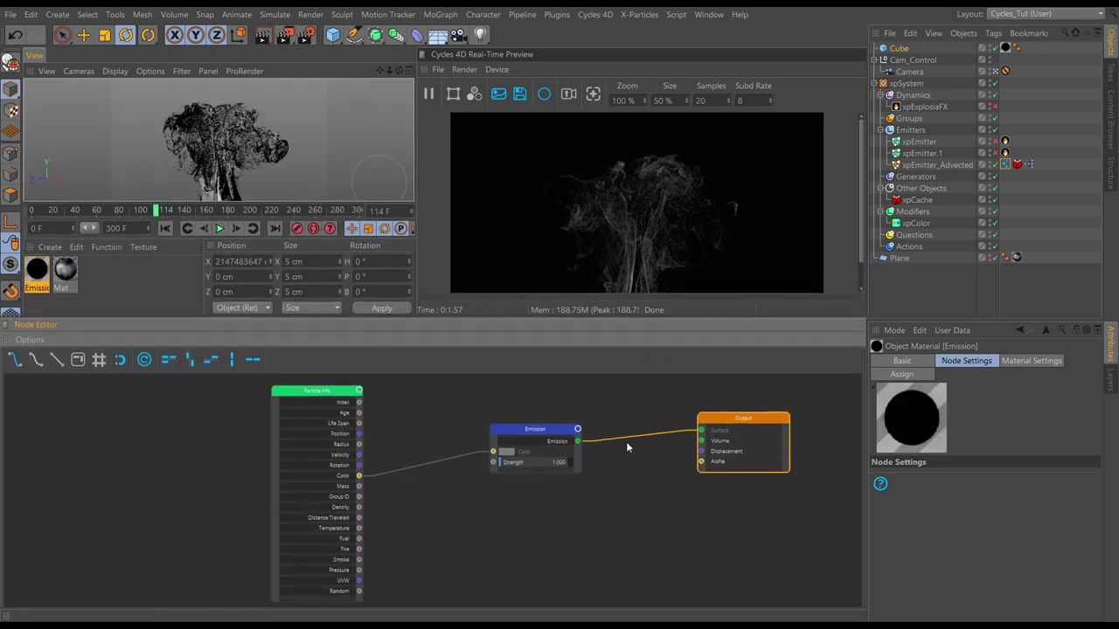
{"action": "left_click_drag", "start_coordinate": [548, 435], "coordinate": [502, 429]}
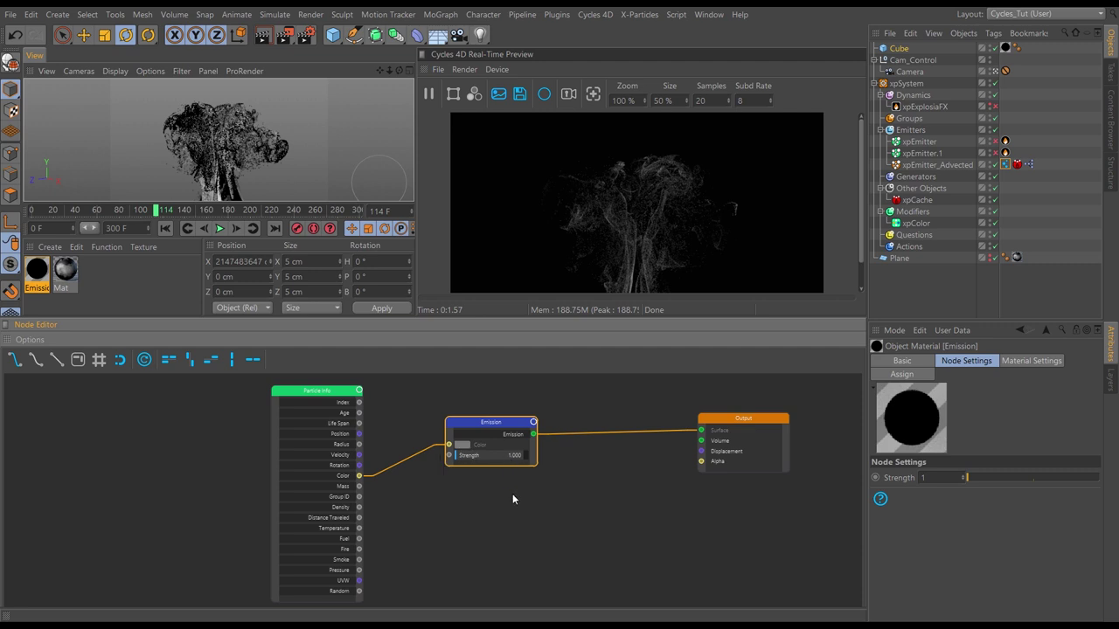
{"action": "left_click_drag", "start_coordinate": [504, 425], "coordinate": [513, 396]}
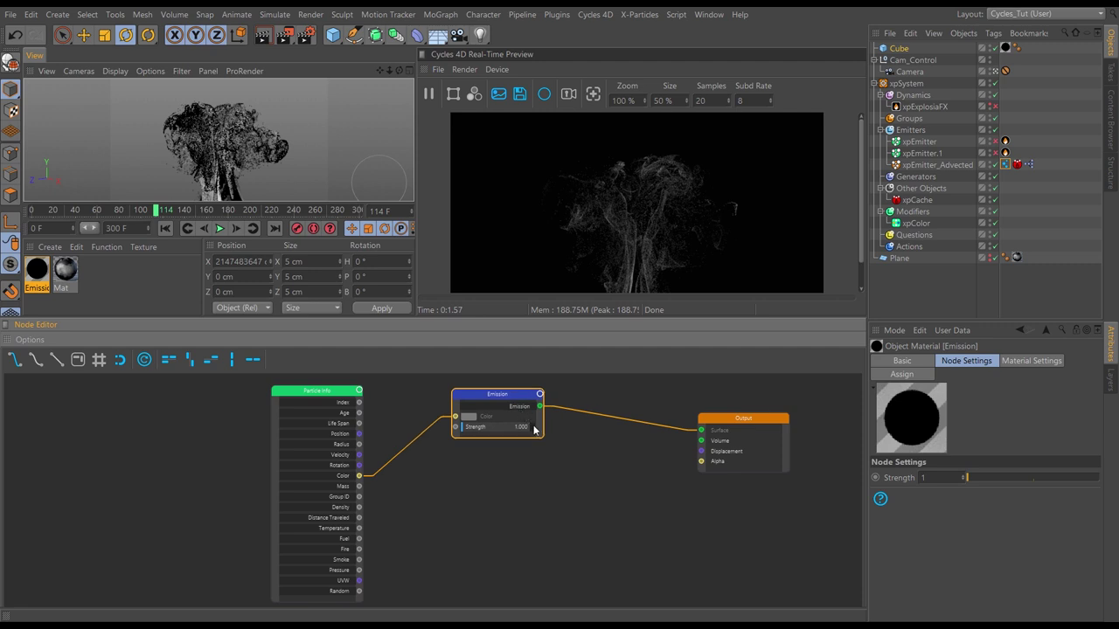
Step: Insert an Add Shader node between the Emission and Output nodes
{"action": "right_click", "coordinate": [539, 479]}
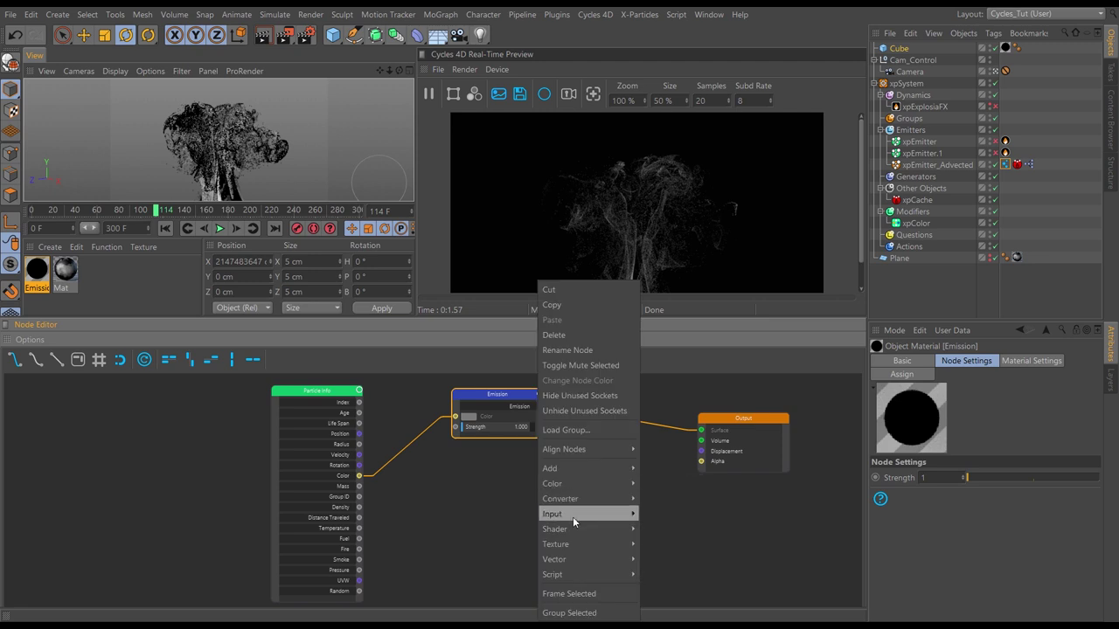
{"action": "mouse_move", "coordinate": [568, 535]}
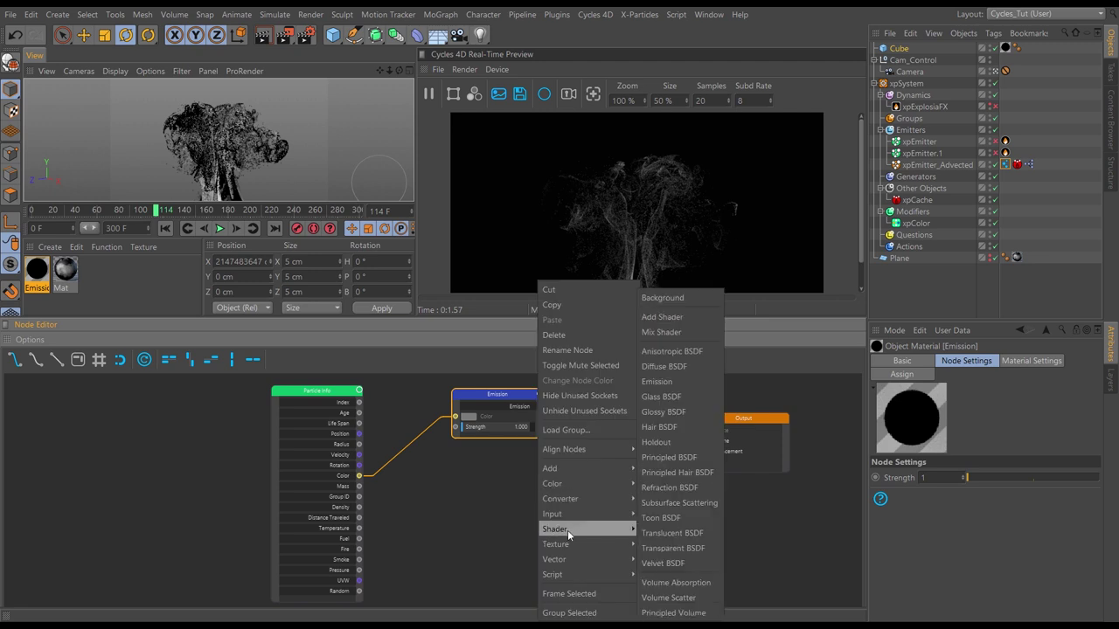
{"action": "left_click", "coordinate": [658, 320]}
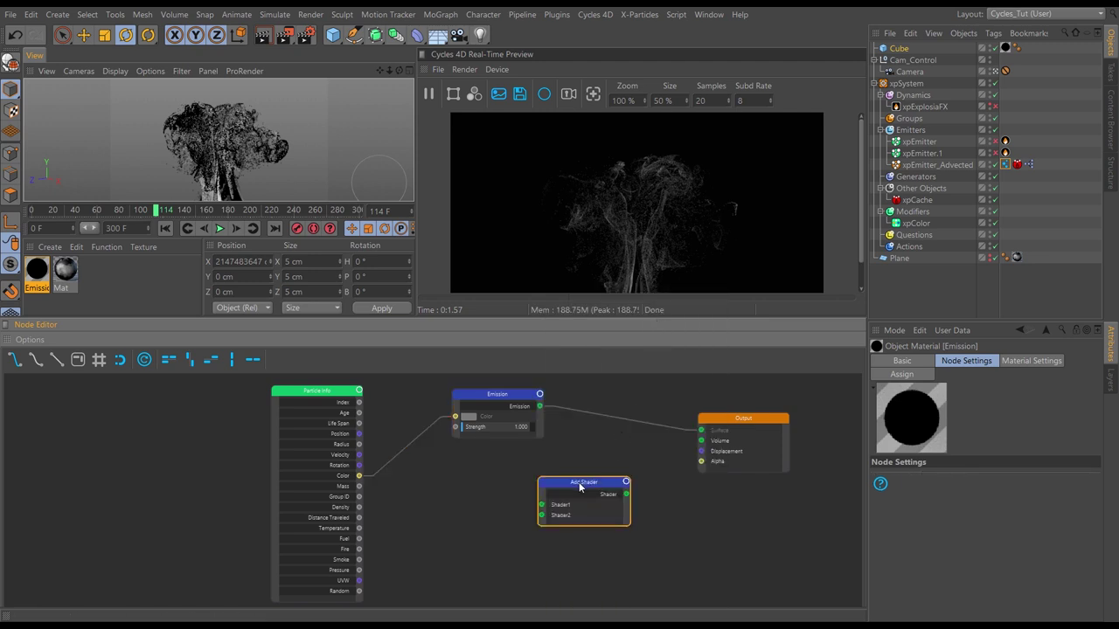
{"action": "left_click_drag", "start_coordinate": [582, 482], "coordinate": [620, 429]}
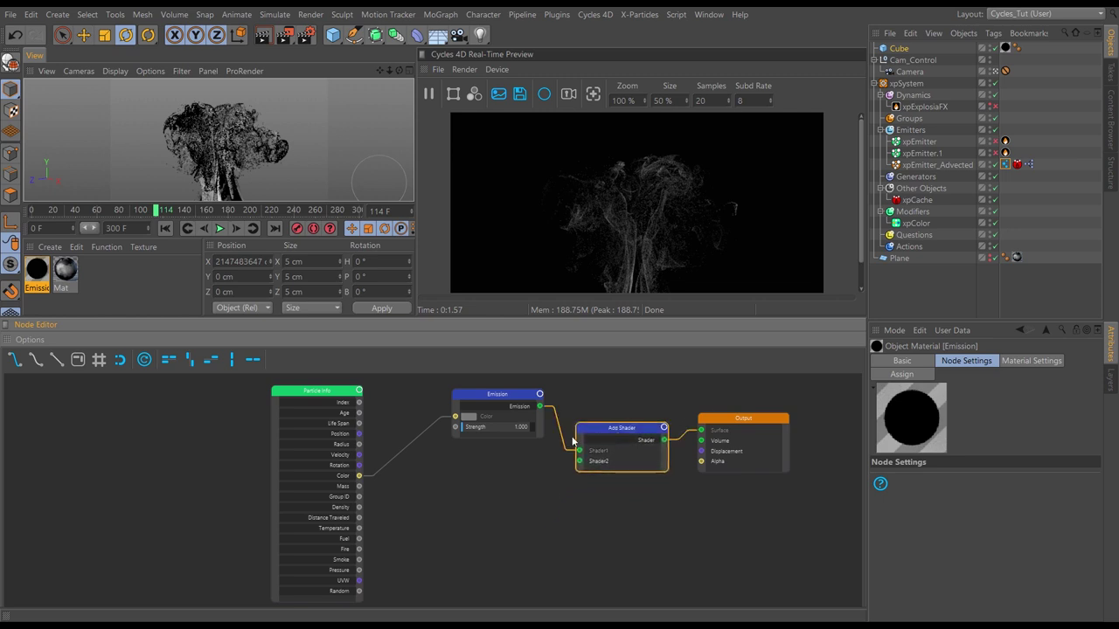
{"action": "left_click", "coordinate": [490, 395]}
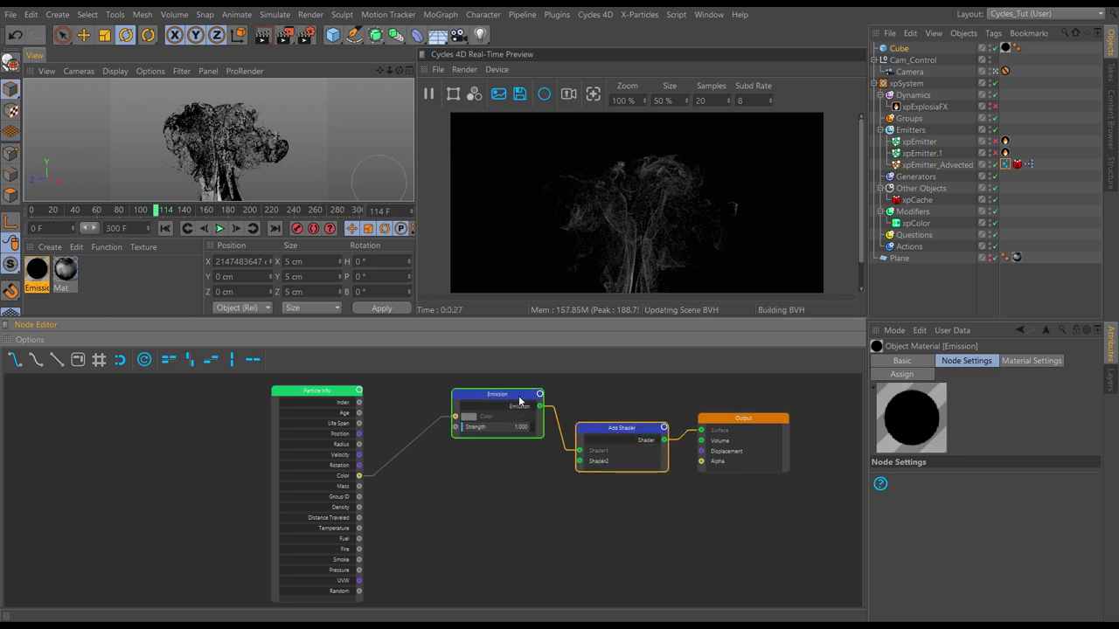
{"action": "left_click_drag", "start_coordinate": [513, 399], "coordinate": [501, 404]}
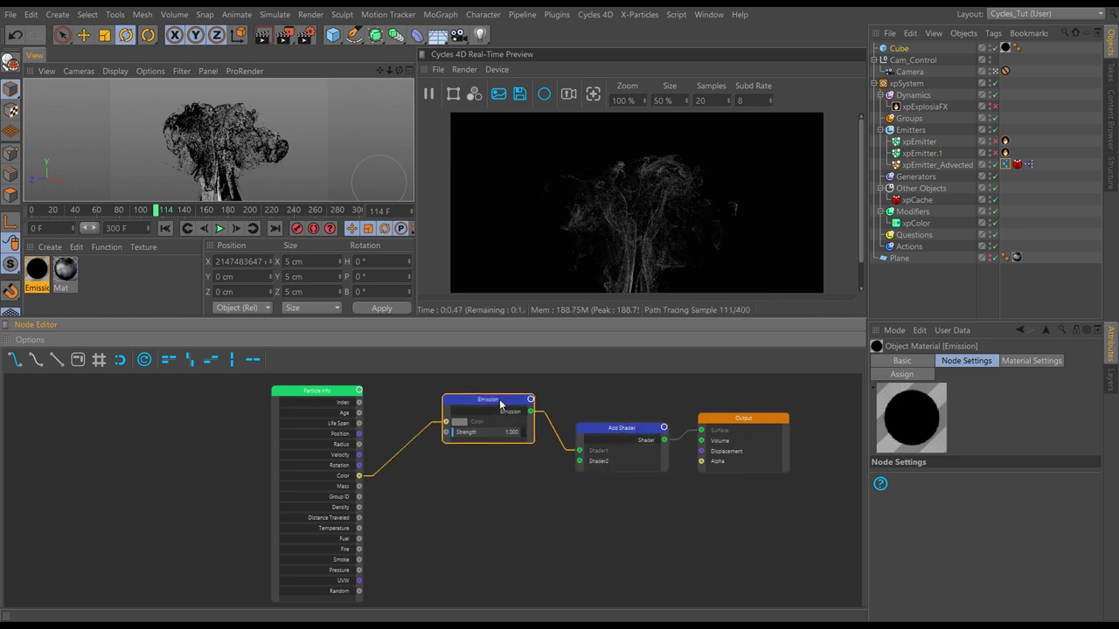
Step: Add a Transparent BSDF node and move Particle Info further left
{"action": "right_click", "coordinate": [504, 477]}
{"action": "mouse_move", "coordinate": [524, 529]}
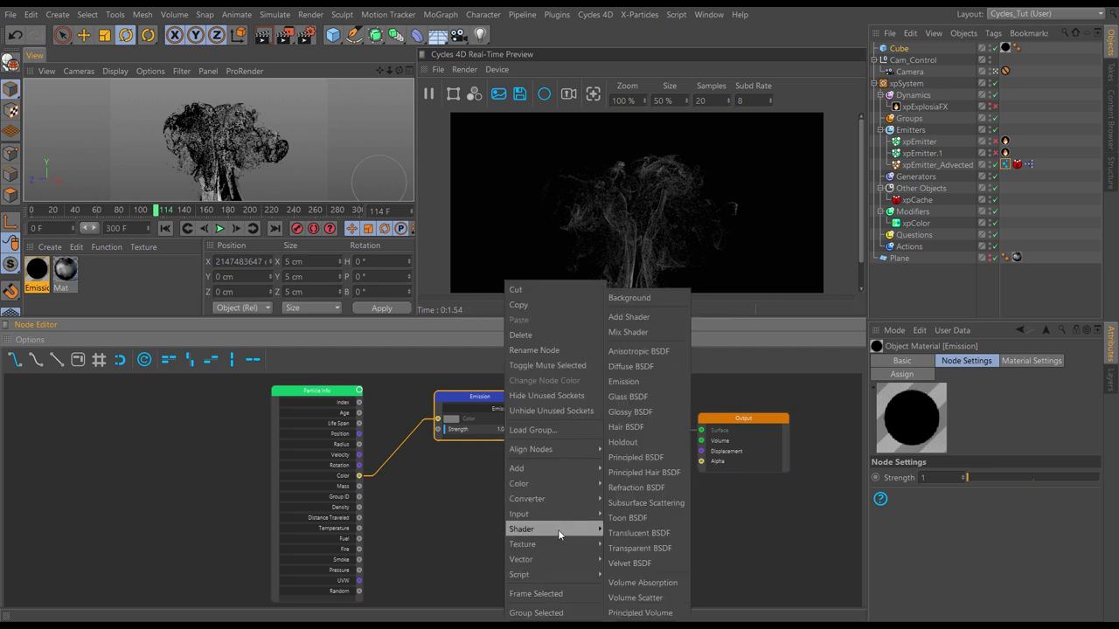
{"action": "left_click", "coordinate": [630, 548]}
{"action": "left_click_drag", "start_coordinate": [598, 497], "coordinate": [581, 462]}
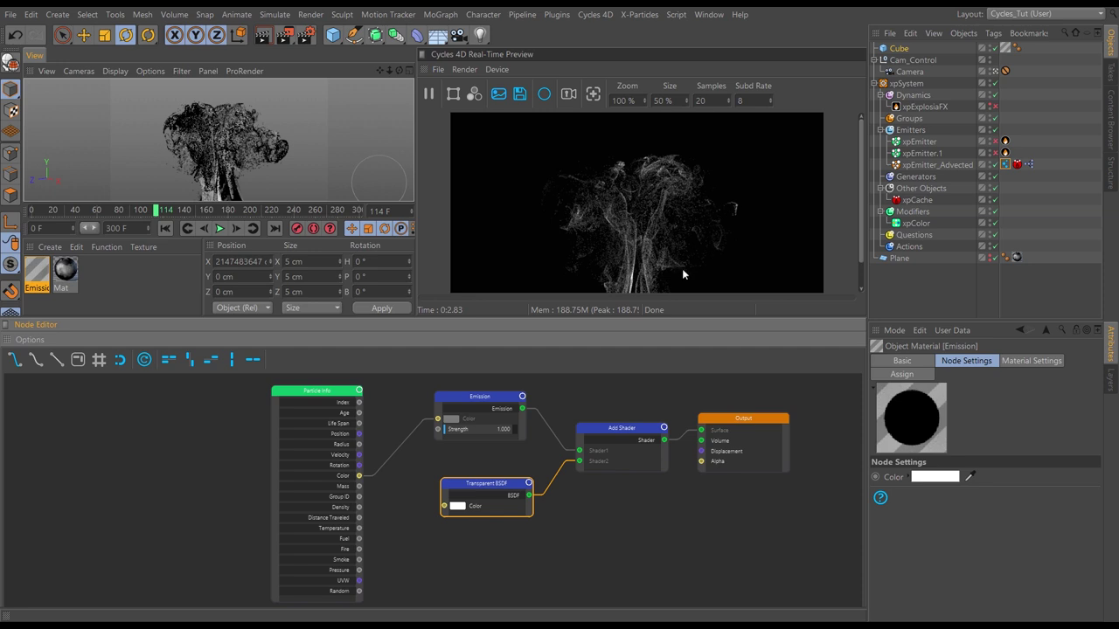
{"action": "left_click_drag", "start_coordinate": [493, 484], "coordinate": [499, 472]}
{"action": "left_click_drag", "start_coordinate": [312, 391], "coordinate": [196, 384]}
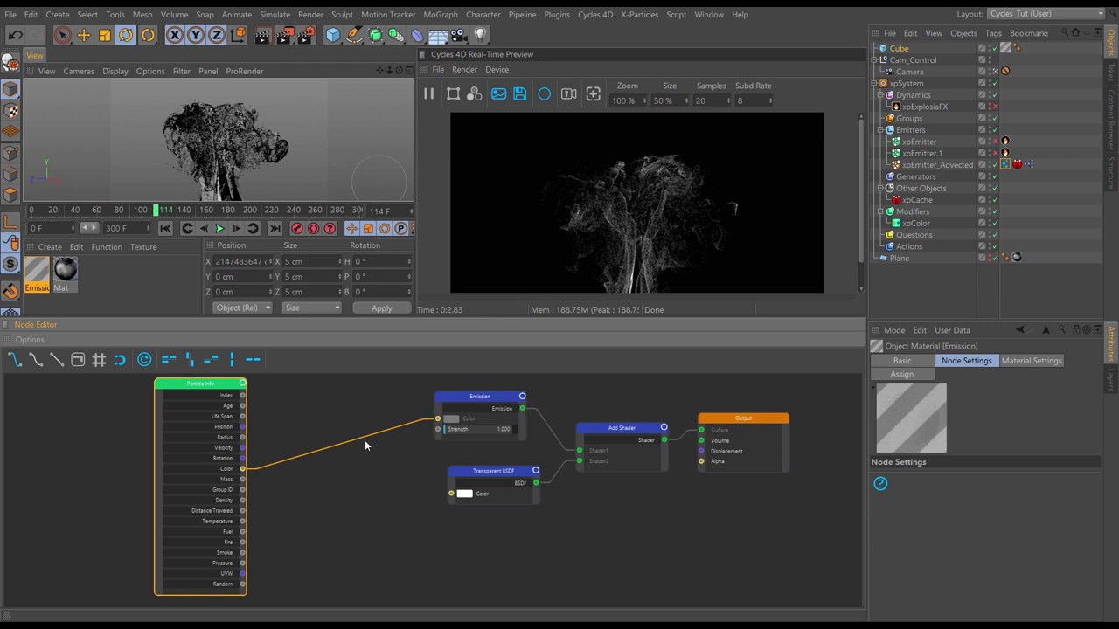
Step: Shift Emission, Transparent BSDF, Add Shader and Output to the right, then deselect
{"action": "left_click_drag", "start_coordinate": [499, 383], "coordinate": [769, 519]}
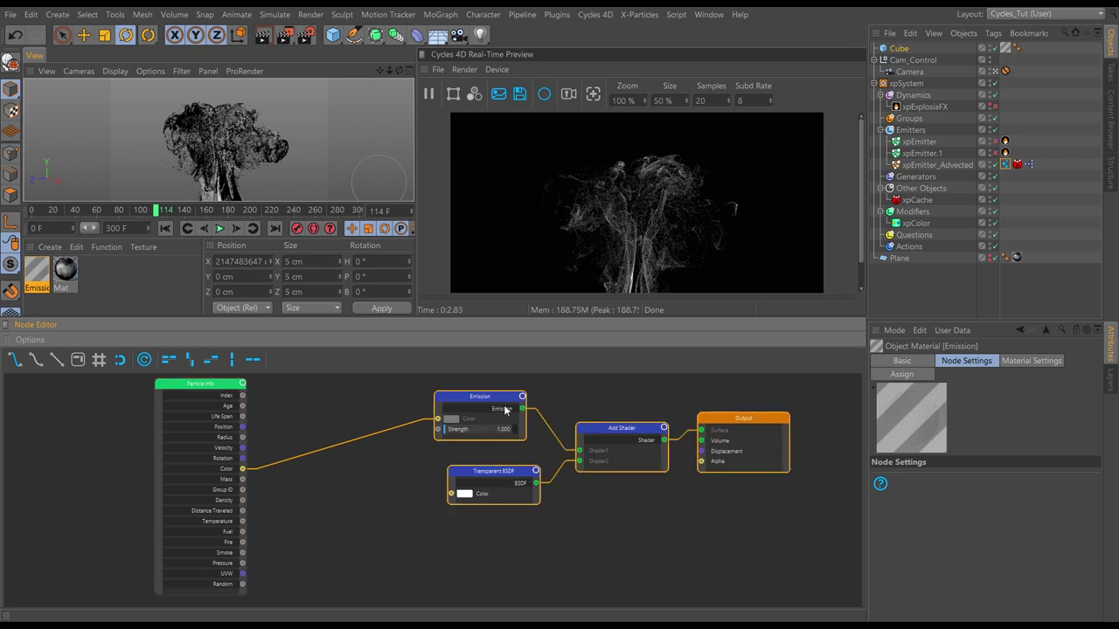
{"action": "left_click_drag", "start_coordinate": [489, 403], "coordinate": [535, 408]}
{"action": "left_click", "coordinate": [394, 490]}
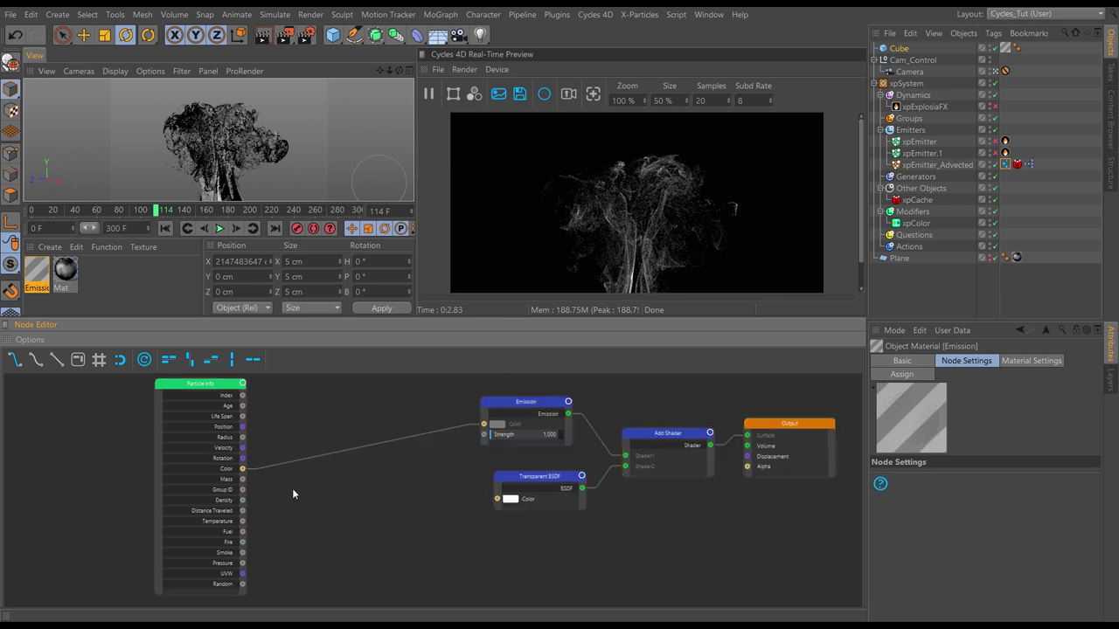
{"action": "left_click", "coordinate": [236, 475]}
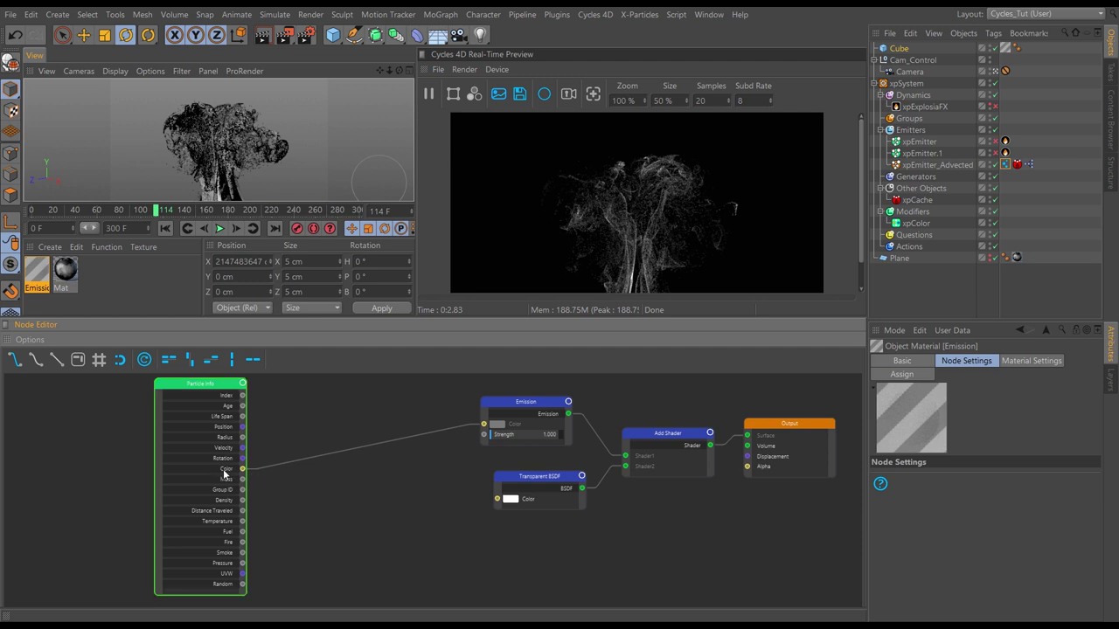
{"action": "left_click", "coordinate": [311, 483]}
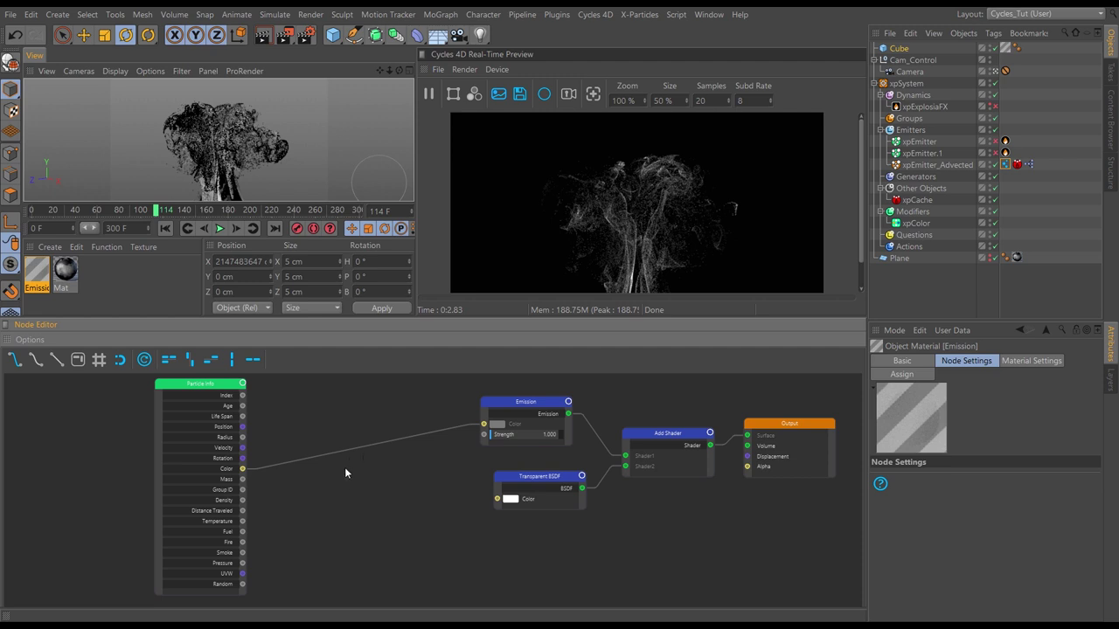
Step: Insert a Color Ramp node between Particle Info's Color and the Emission Color
{"action": "right_click", "coordinate": [342, 470]}
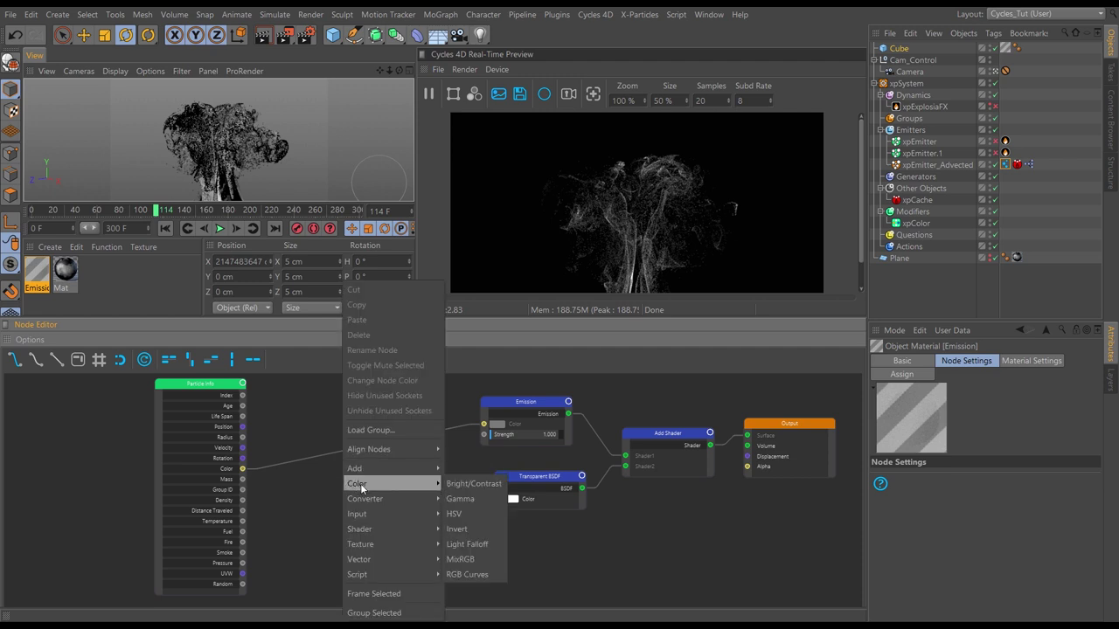
{"action": "mouse_move", "coordinate": [387, 498]}
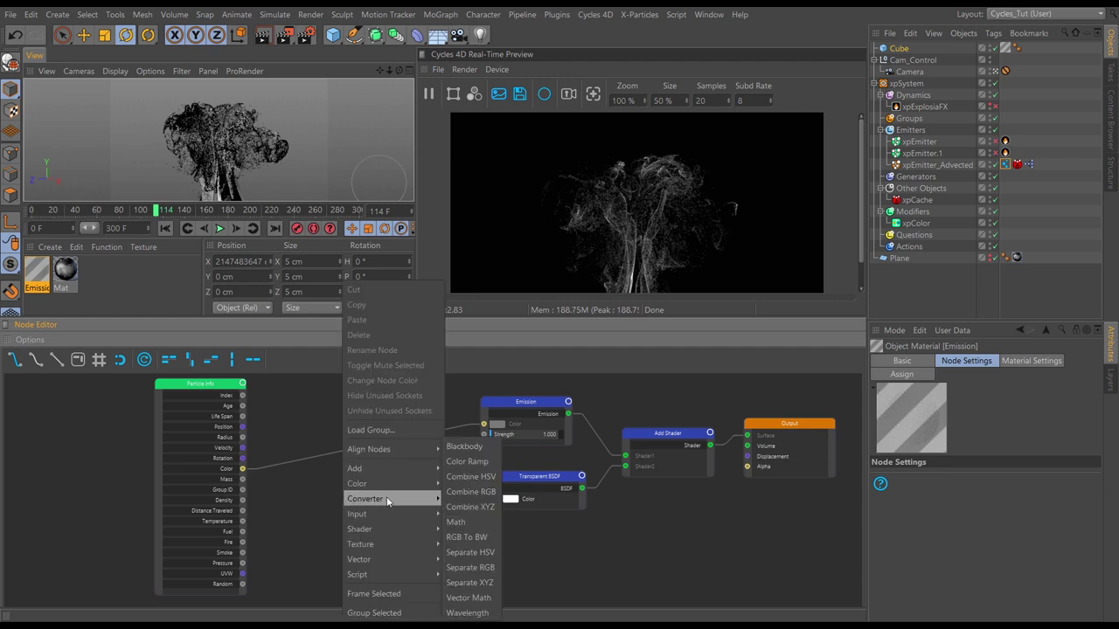
{"action": "left_click", "coordinate": [461, 462]}
{"action": "mouse_move", "coordinate": [388, 476]}
{"action": "left_mouse_down"}
{"action": "mouse_move", "coordinate": [372, 451]}
{"action": "mouse_move", "coordinate": [375, 426]}
{"action": "left_mouse_up"}
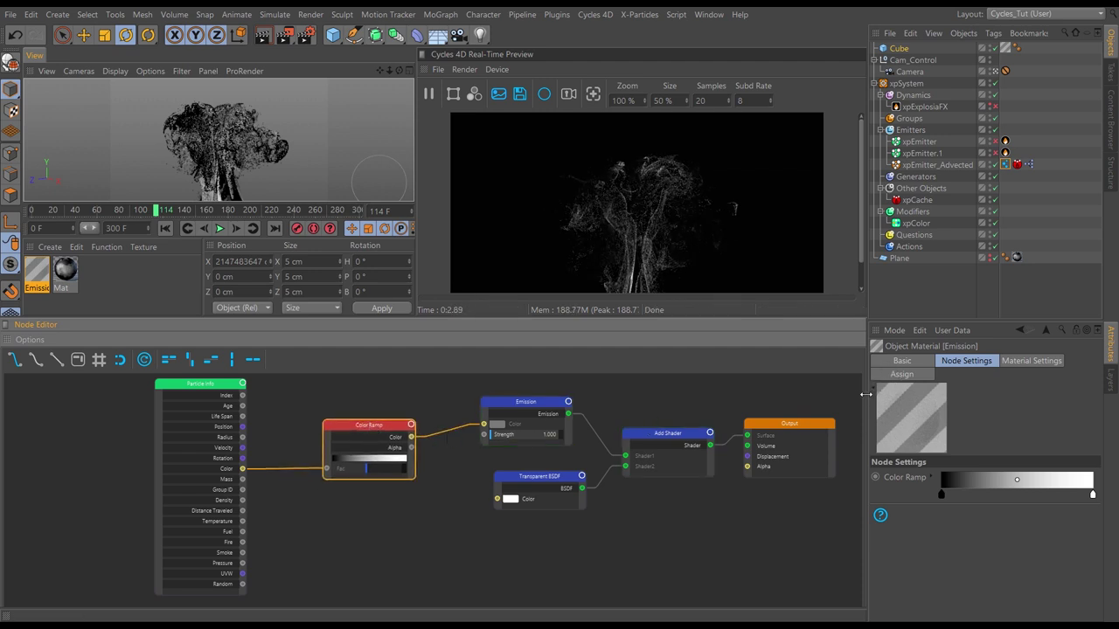
Step: Resize the panels and expand the Color Ramp's gradient settings to reach its presets
{"action": "left_click_drag", "start_coordinate": [866, 399], "coordinate": [708, 393]}
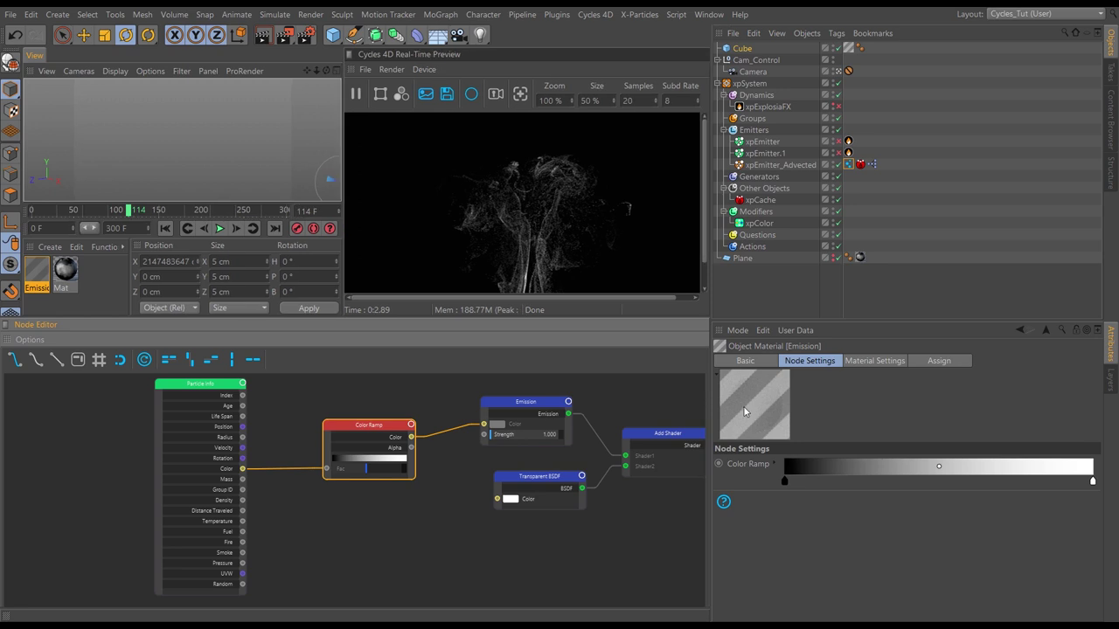
{"action": "left_click_drag", "start_coordinate": [635, 320], "coordinate": [622, 439]}
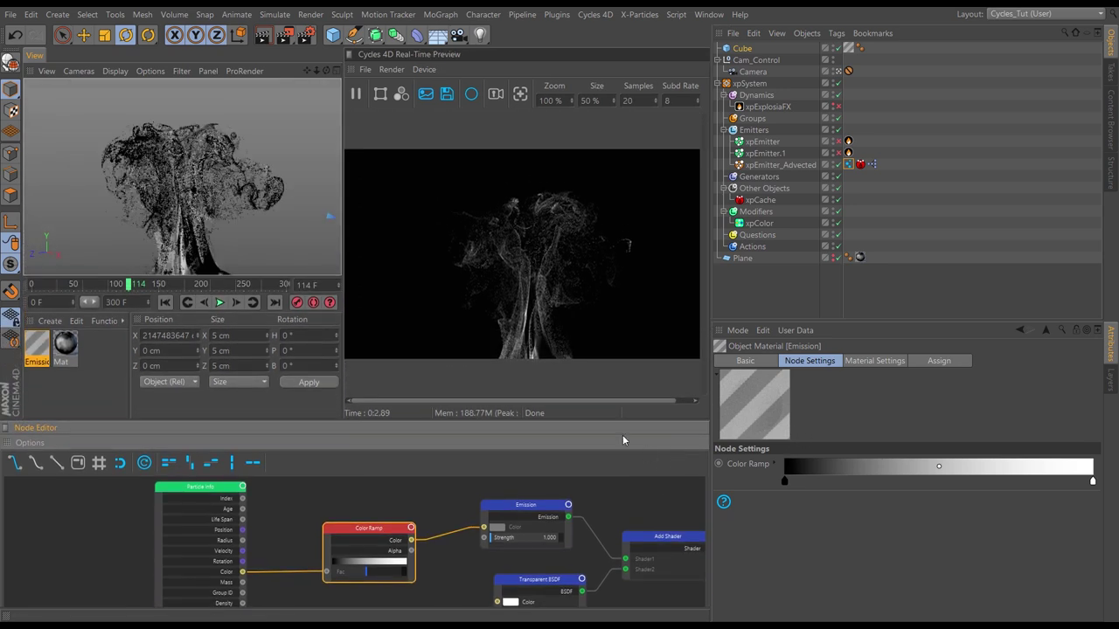
{"action": "left_click", "coordinate": [774, 464]}
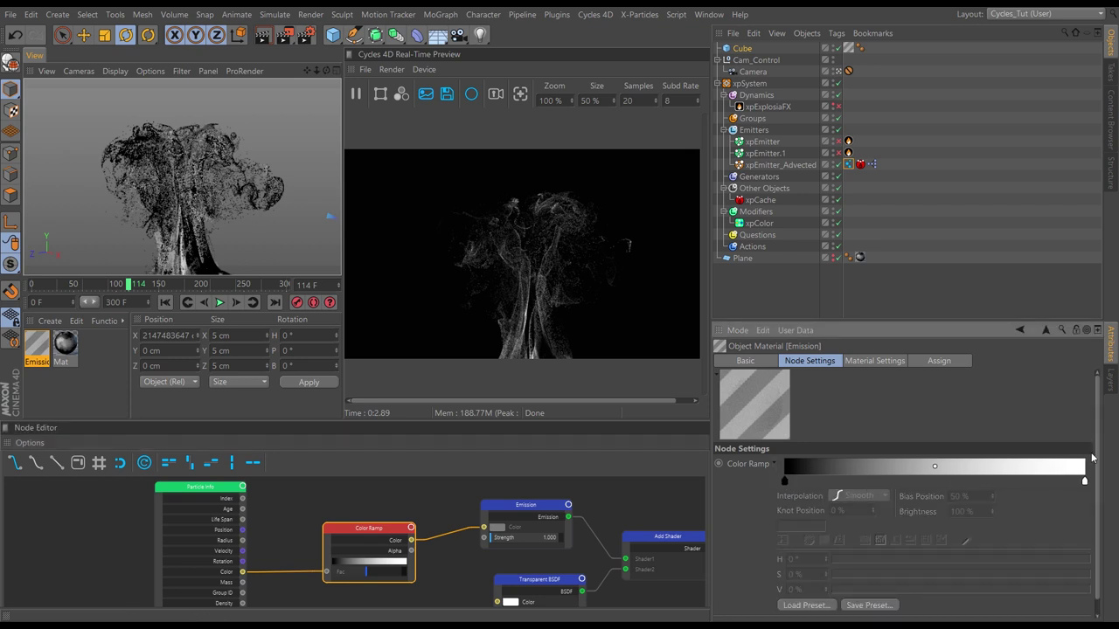
{"action": "scroll", "coordinate": [842, 560], "scroll_direction": "down", "scroll_amount": 1}
{"action": "left_click", "coordinate": [805, 590]}
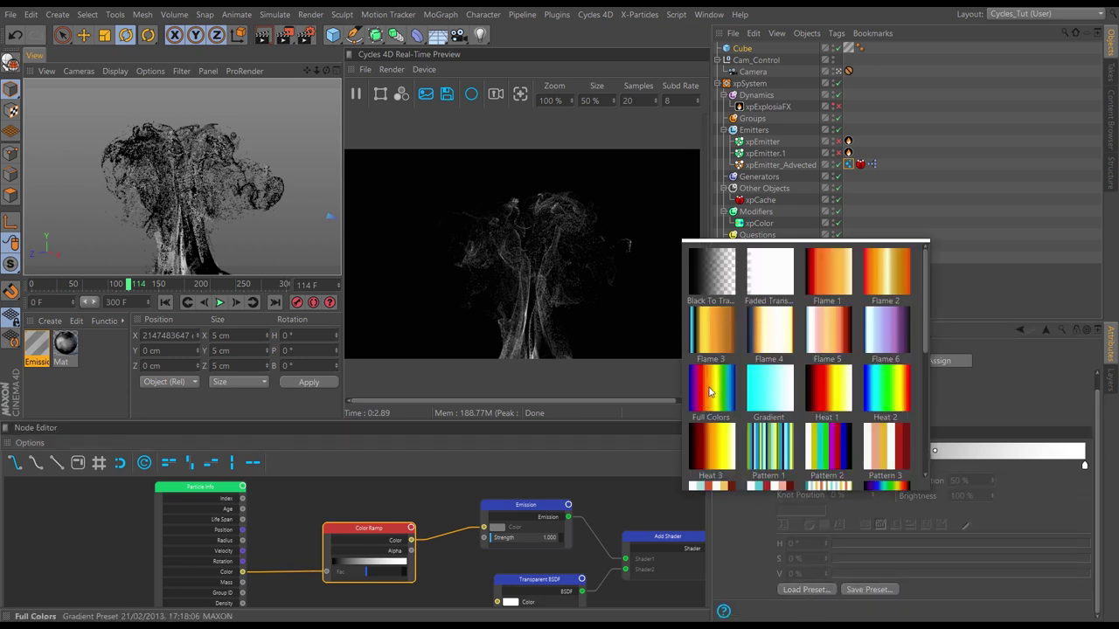
Step: Load the Full Colors preset, remove the end knots and move the green knot to the ramp's end
{"action": "left_click", "coordinate": [710, 393]}
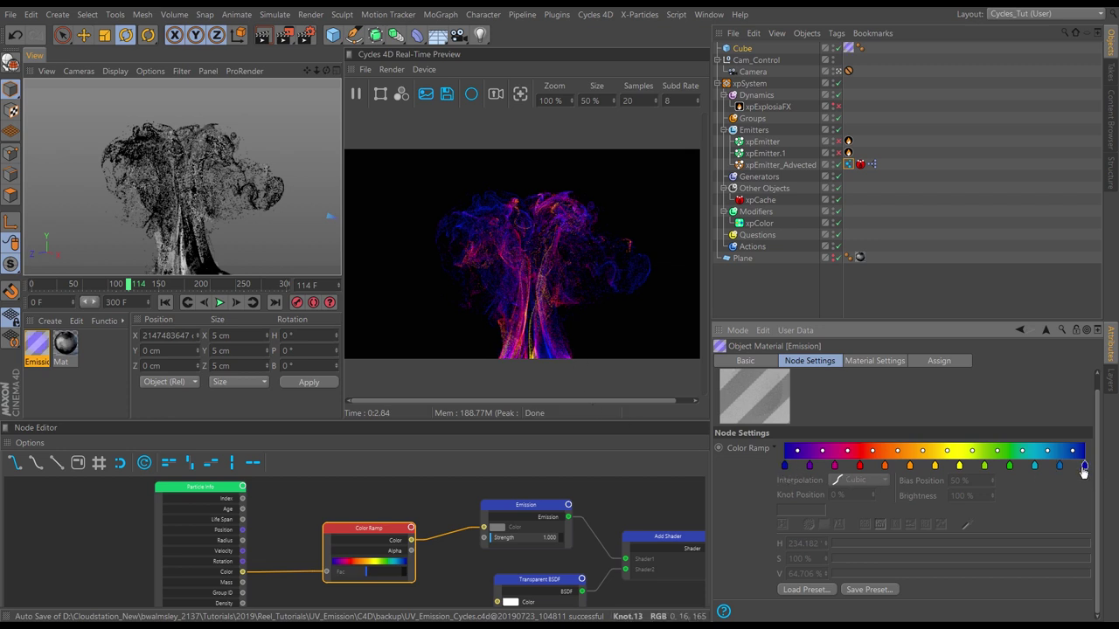
{"action": "left_click_drag", "start_coordinate": [1085, 496], "coordinate": [1082, 494]}
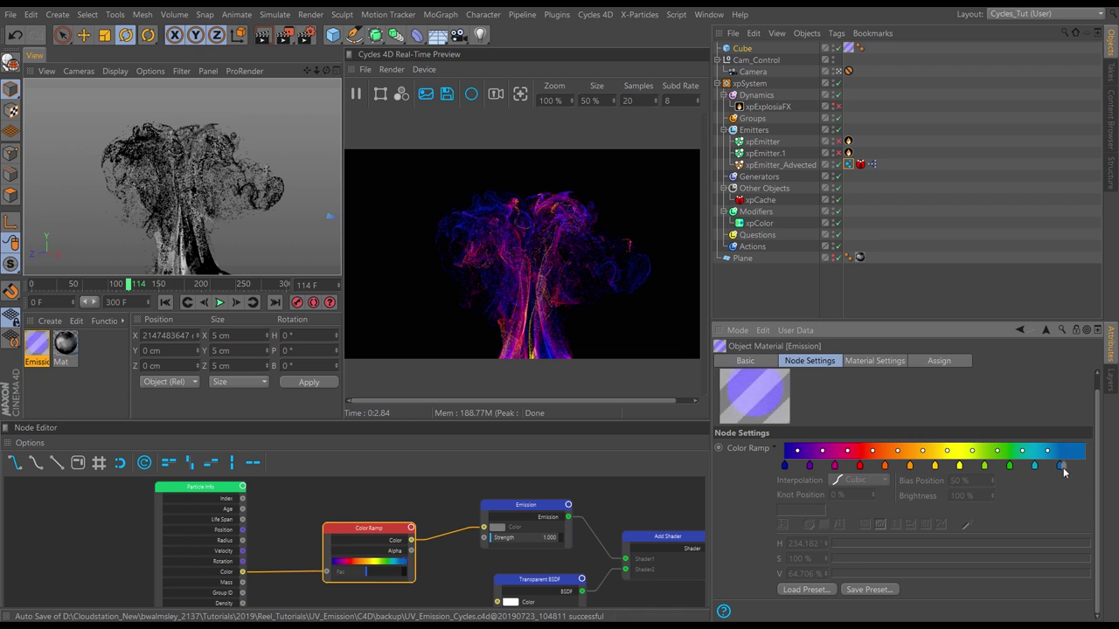
{"action": "left_click", "coordinate": [1059, 465]}
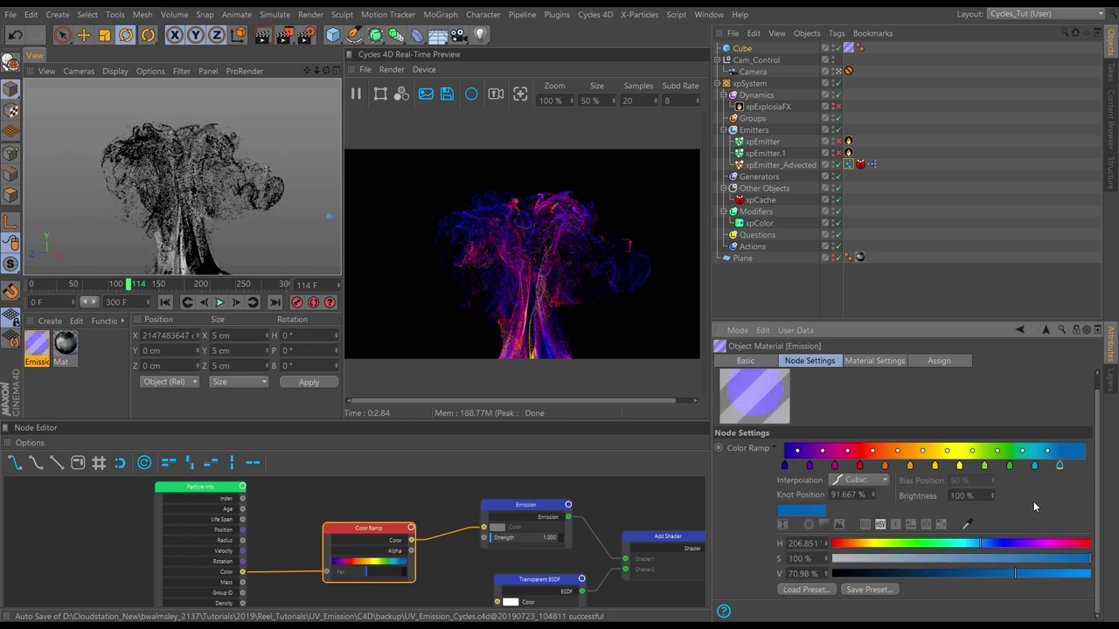
{"action": "left_click_drag", "start_coordinate": [1034, 465], "coordinate": [1045, 508]}
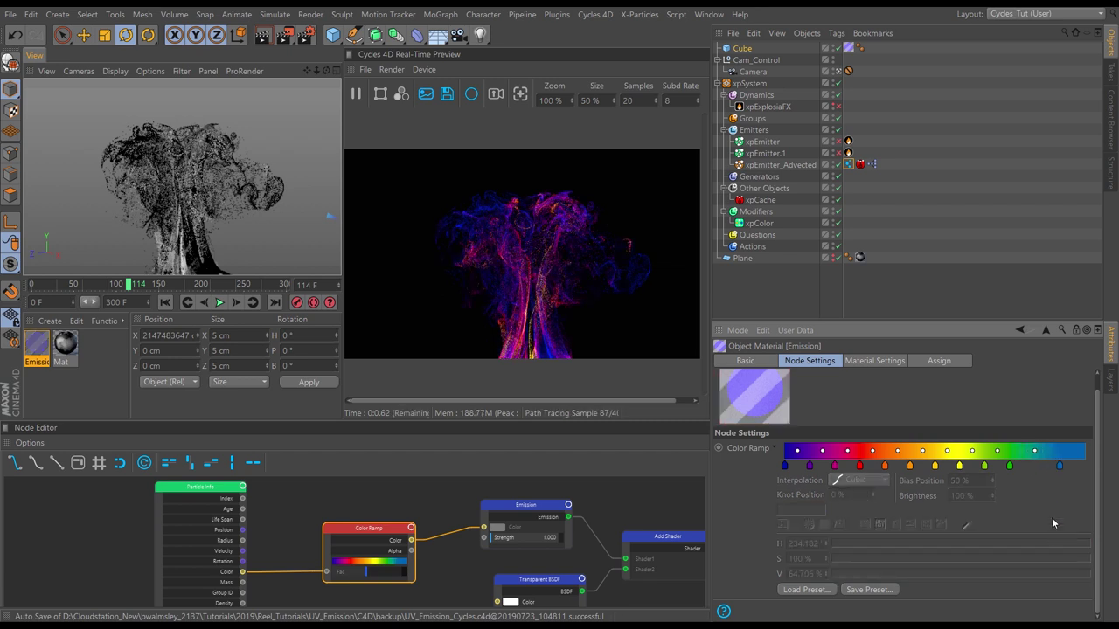
{"action": "left_click", "coordinate": [1060, 466]}
{"action": "left_click_drag", "start_coordinate": [1059, 468], "coordinate": [1053, 512]}
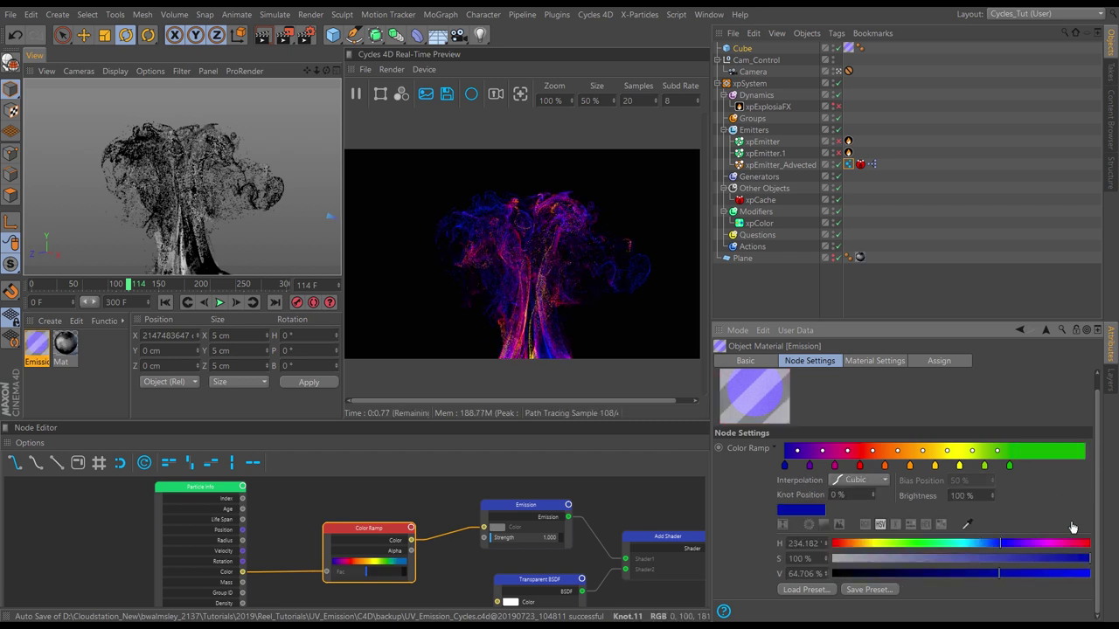
{"action": "left_click_drag", "start_coordinate": [1010, 466], "coordinate": [1088, 474]}
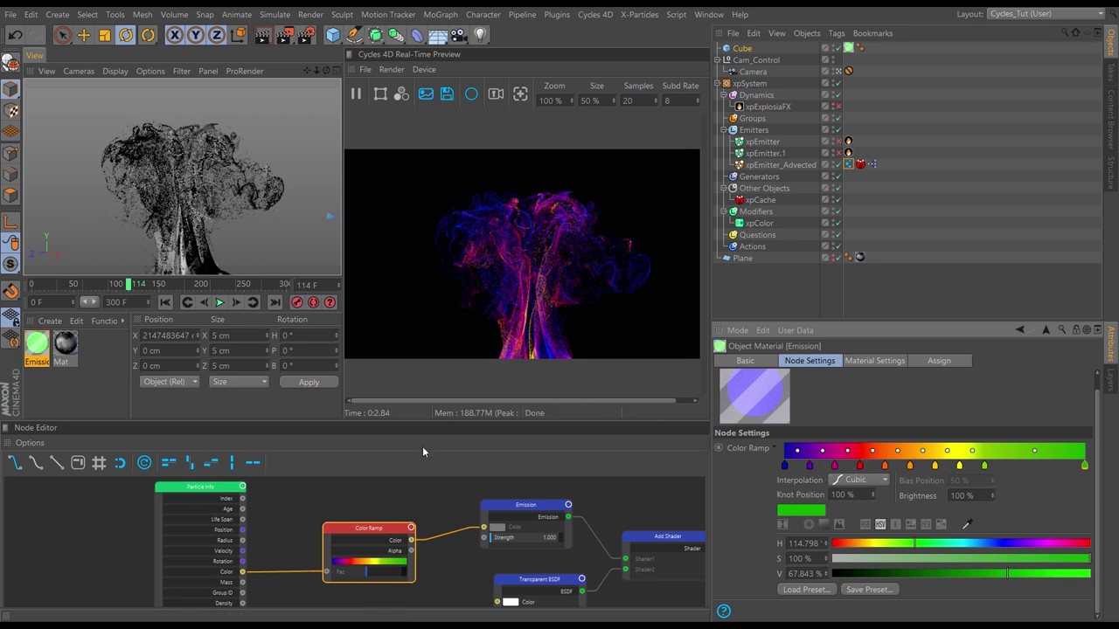
{"action": "left_click_drag", "start_coordinate": [505, 418], "coordinate": [505, 368]}
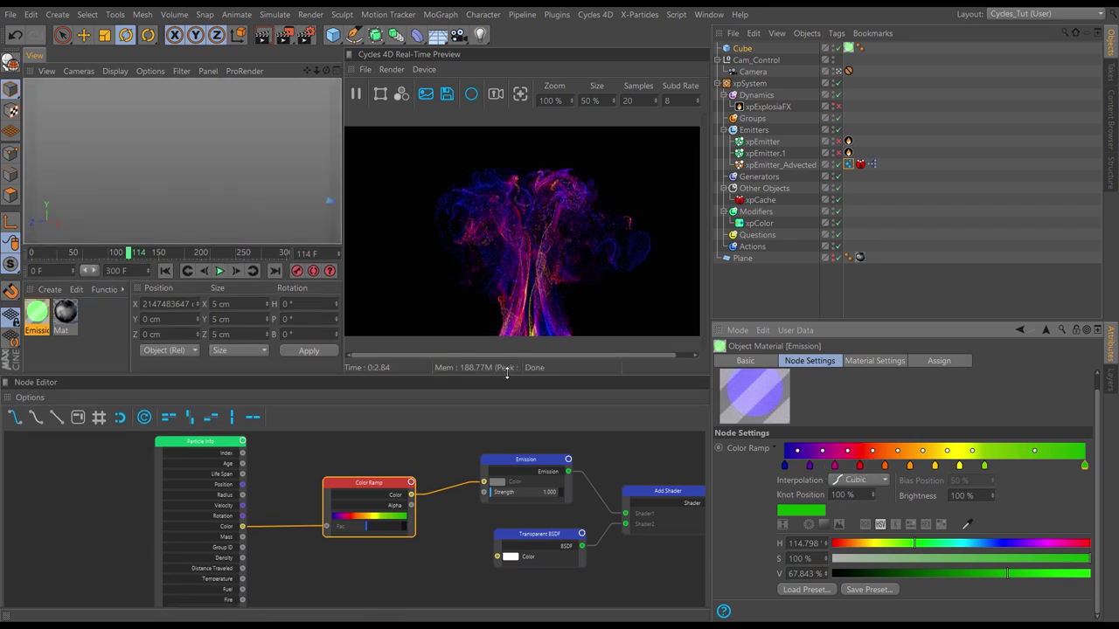
{"action": "left_click", "coordinate": [798, 591]}
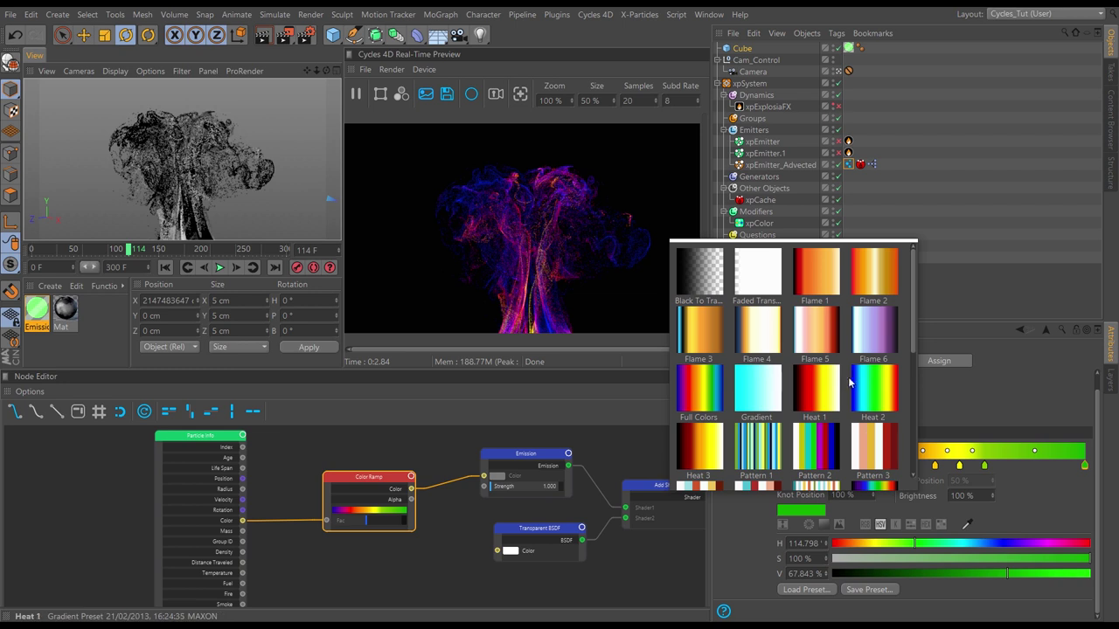
Step: Load the Flame 6 preset, remove a white knot, and darken two early knots to 38% and 35% value
{"action": "left_click", "coordinate": [873, 331]}
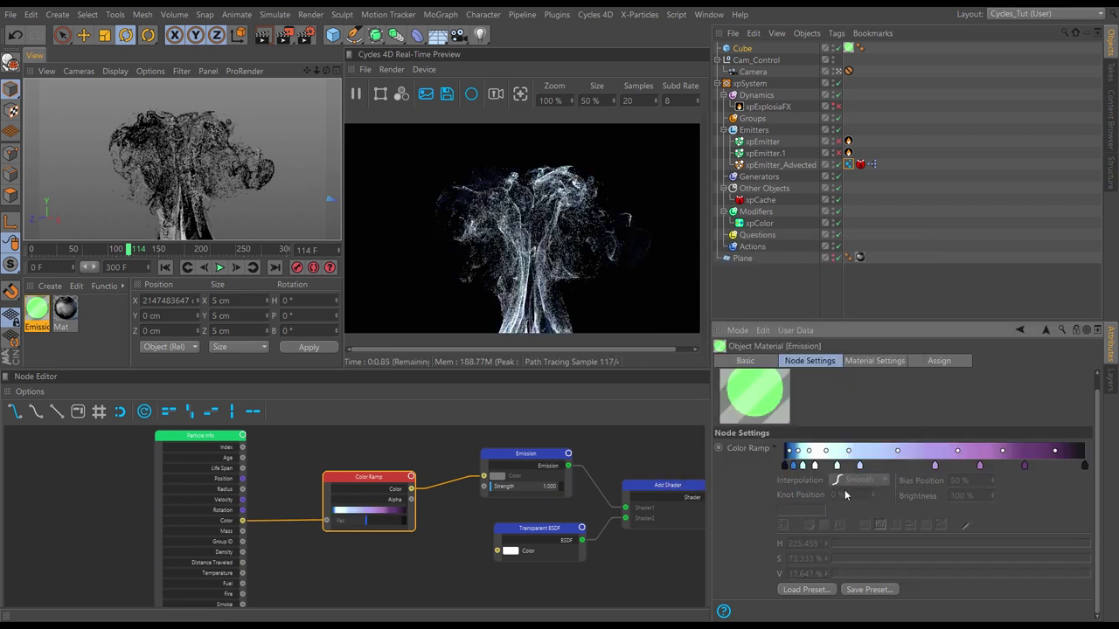
{"action": "left_click", "coordinate": [816, 465]}
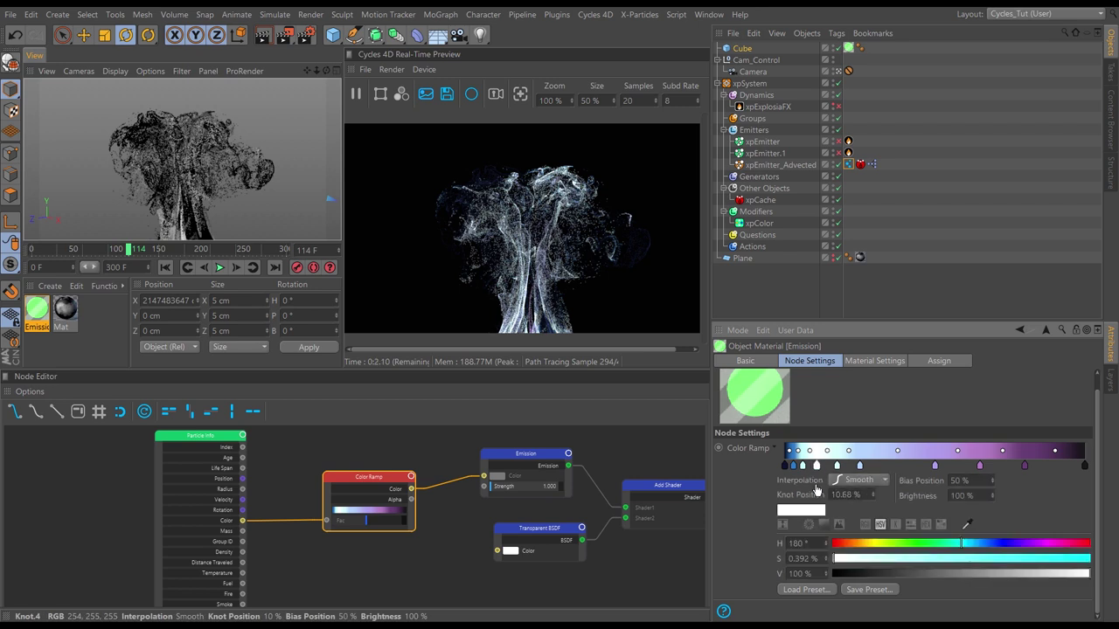
{"action": "left_click_drag", "start_coordinate": [815, 487], "coordinate": [816, 505]}
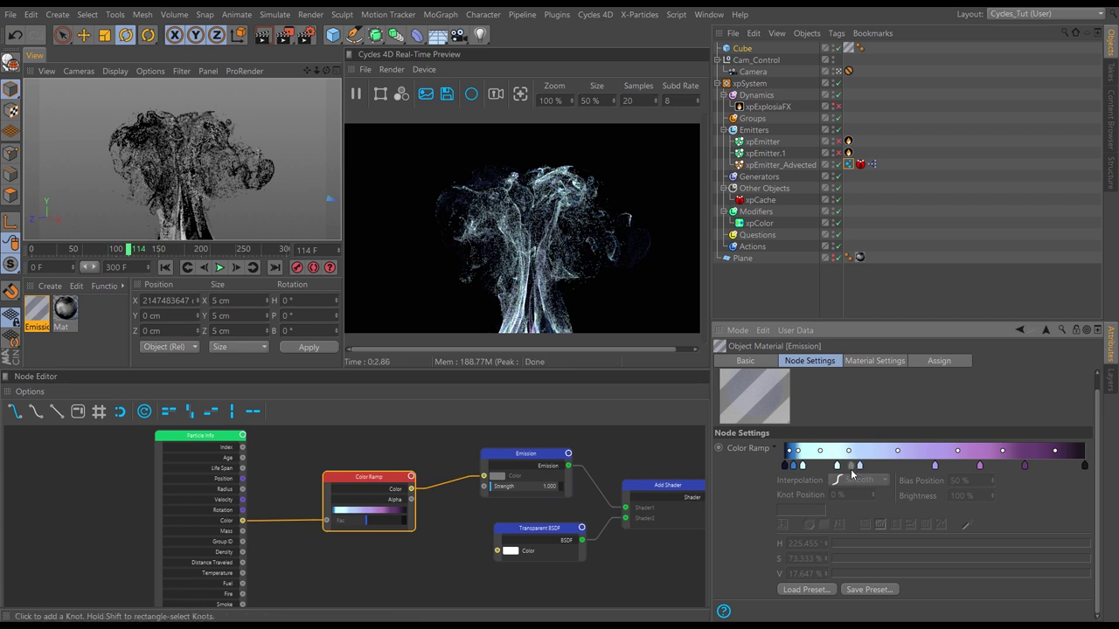
{"action": "left_click", "coordinate": [836, 467]}
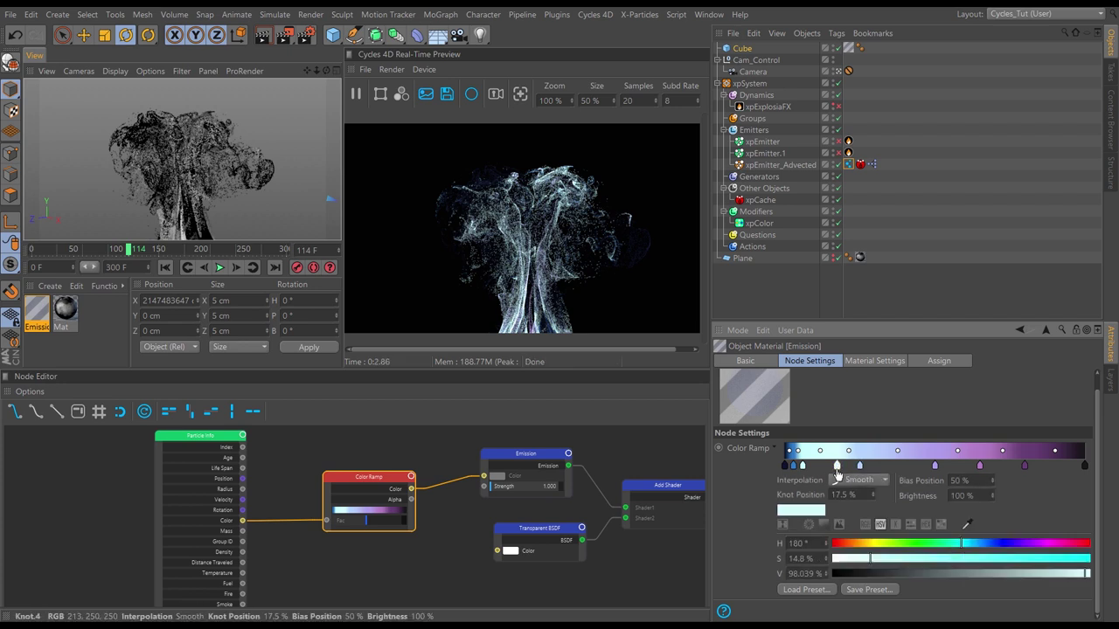
{"action": "left_click_drag", "start_coordinate": [993, 576], "coordinate": [931, 576]}
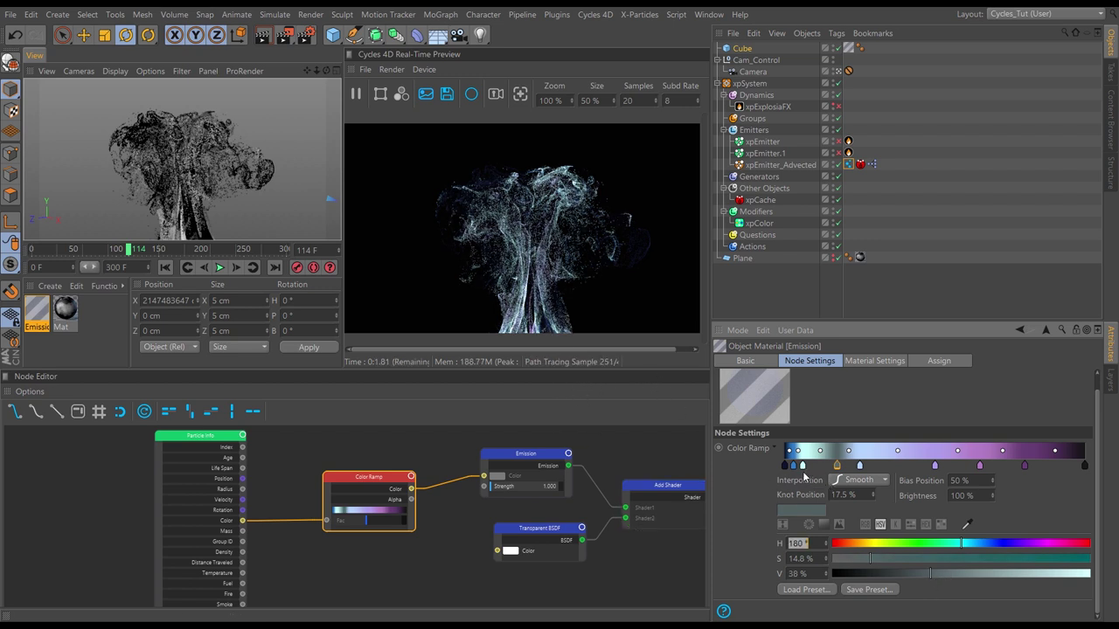
{"action": "left_click", "coordinate": [802, 468]}
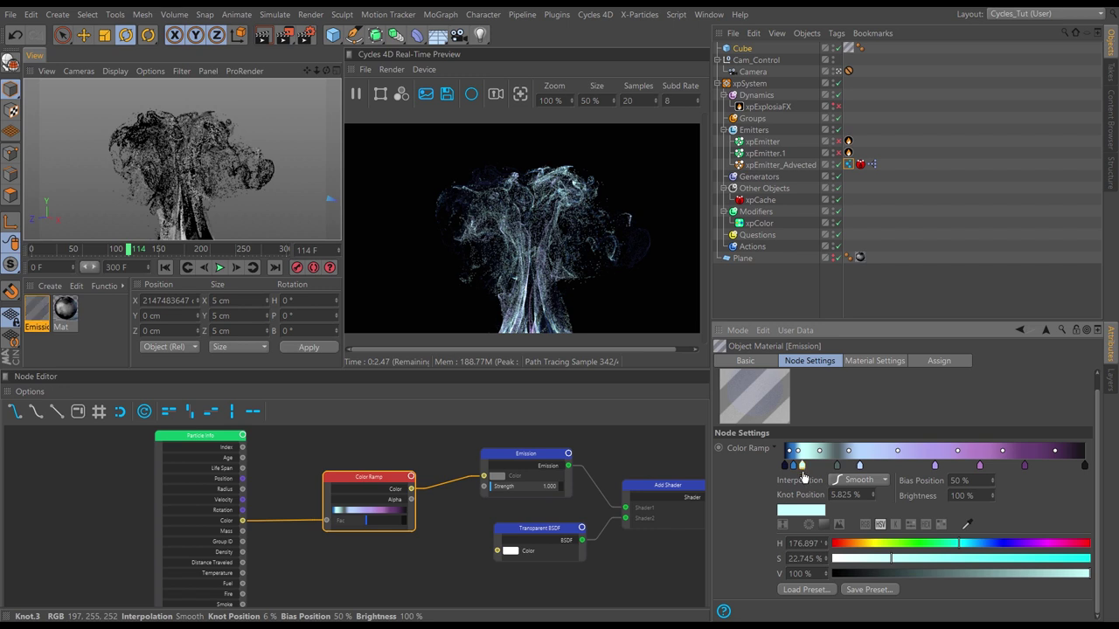
{"action": "left_click", "coordinate": [922, 575]}
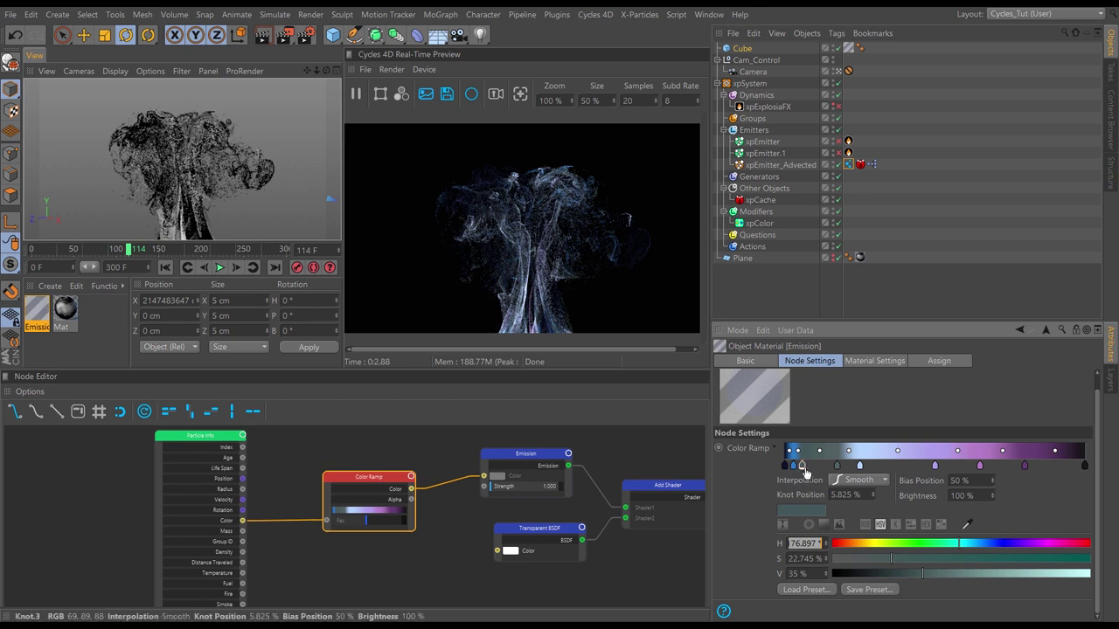
Step: Move that knot to 6.019% and tint it dark green: H 150°, S 66%, V 43%
{"action": "left_click_drag", "start_coordinate": [804, 473], "coordinate": [805, 473]}
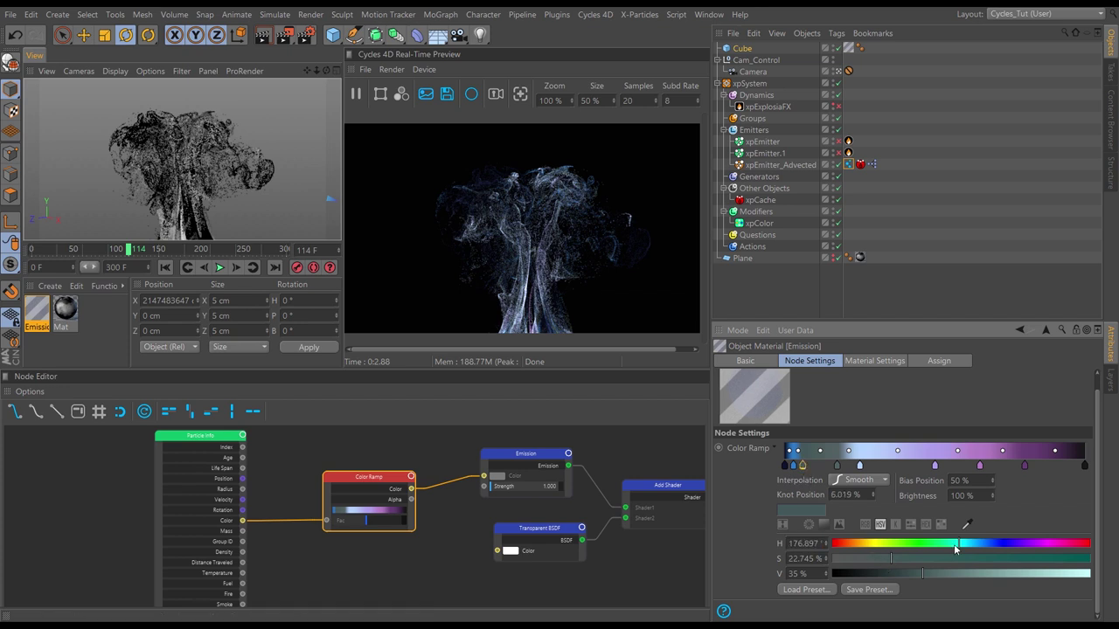
{"action": "left_click_drag", "start_coordinate": [956, 548], "coordinate": [938, 545]}
{"action": "left_click", "coordinate": [1003, 558]}
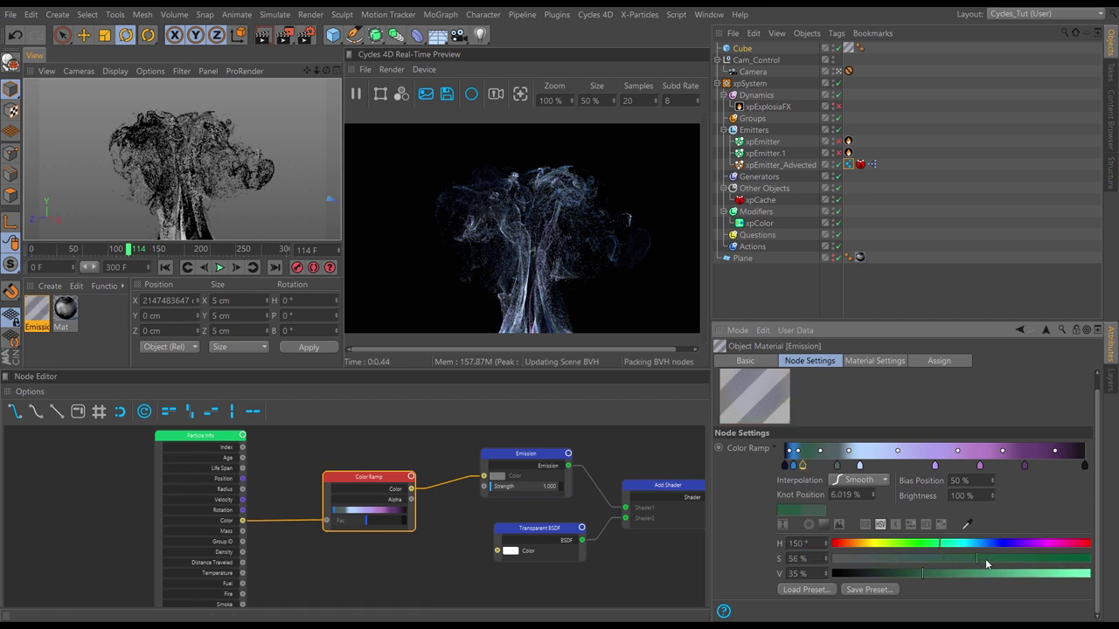
{"action": "left_click", "coordinate": [943, 574]}
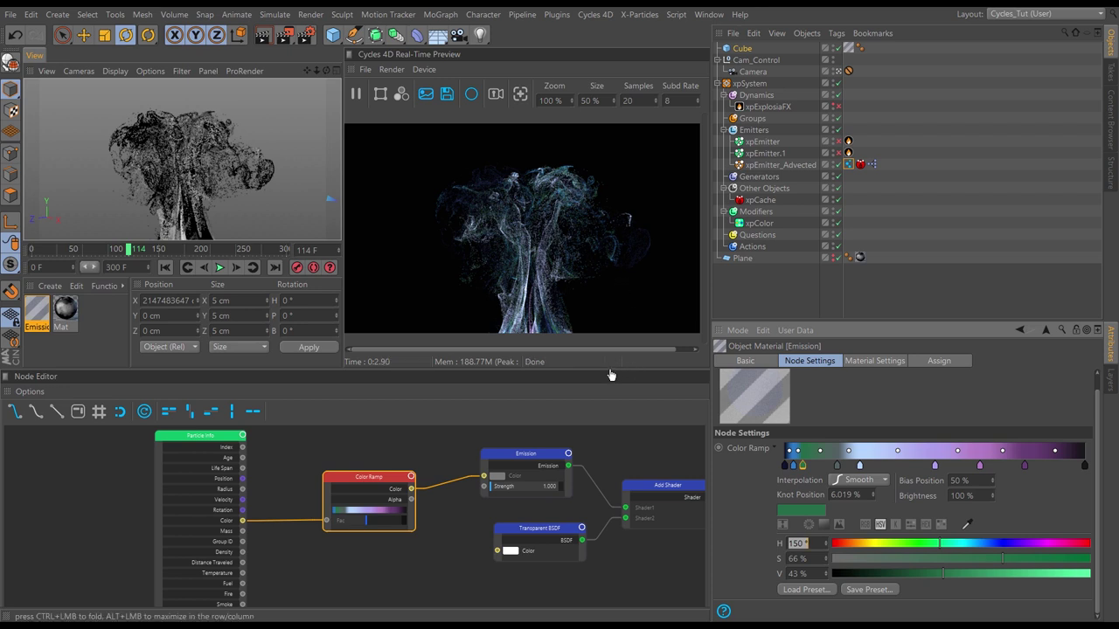
{"action": "left_click_drag", "start_coordinate": [604, 369], "coordinate": [599, 470]}
Step: Widen the preview panel, set the Cycles preview size to 70%, then restore the panel widths
{"action": "left_click", "coordinate": [711, 265]}
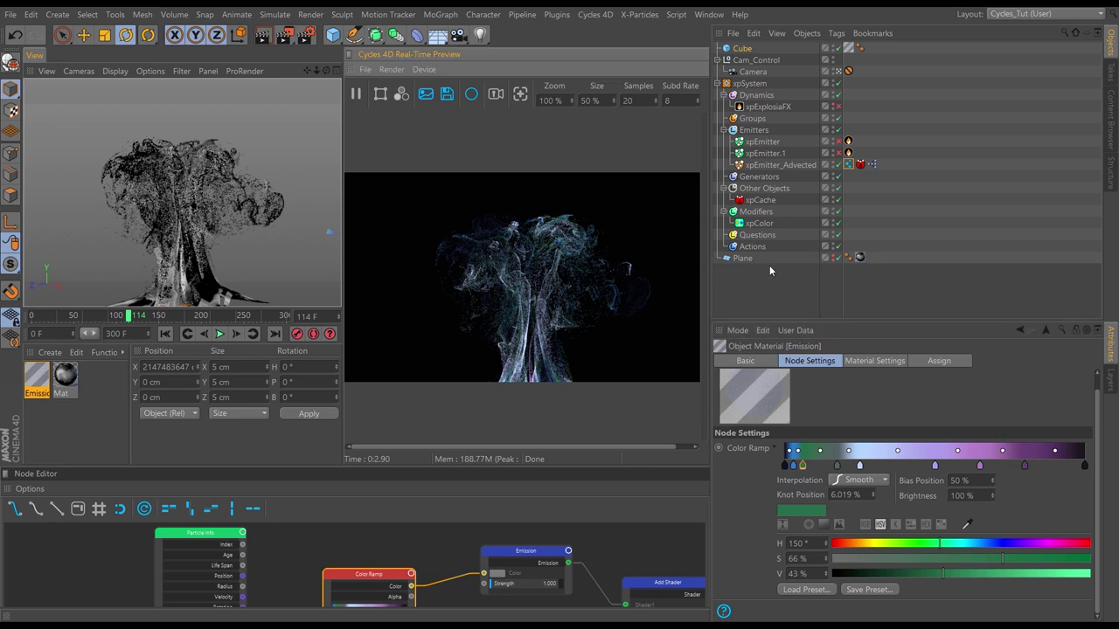
{"action": "left_click_drag", "start_coordinate": [711, 283], "coordinate": [905, 283]}
{"action": "left_click", "coordinate": [690, 101]}
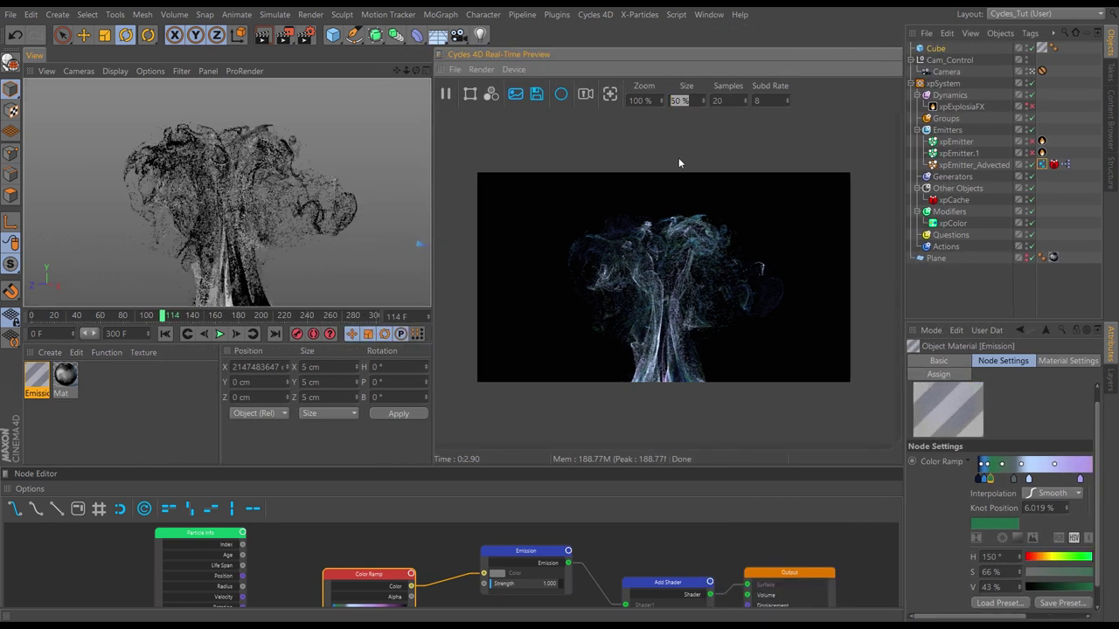
{"action": "type", "text": "70"}
{"action": "key", "text": "Return"}
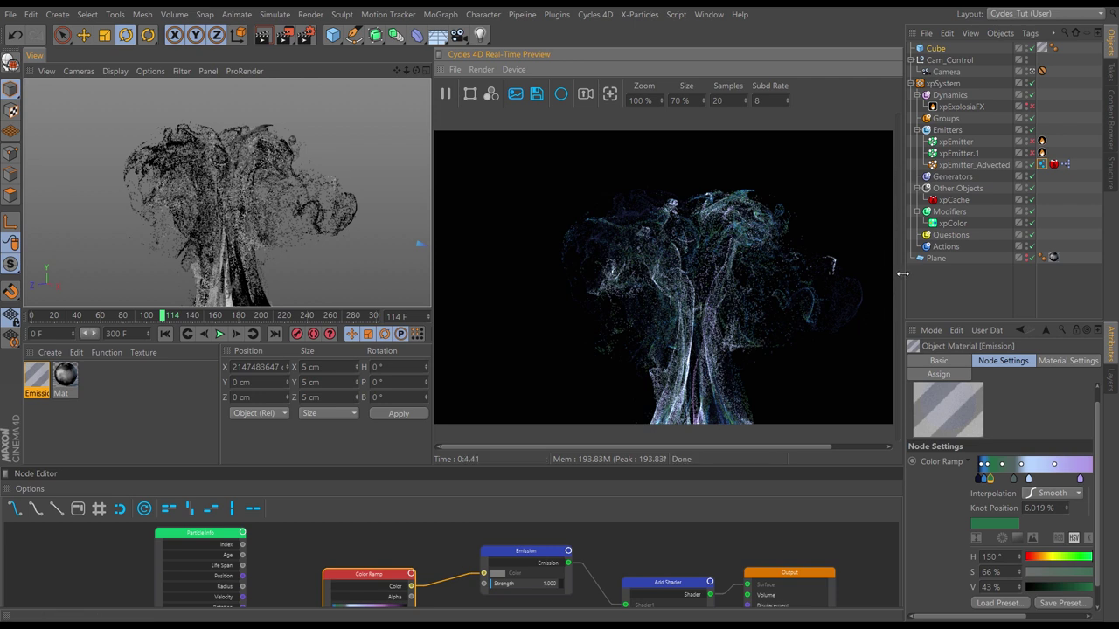
{"action": "left_click_drag", "start_coordinate": [902, 274], "coordinate": [748, 285]}
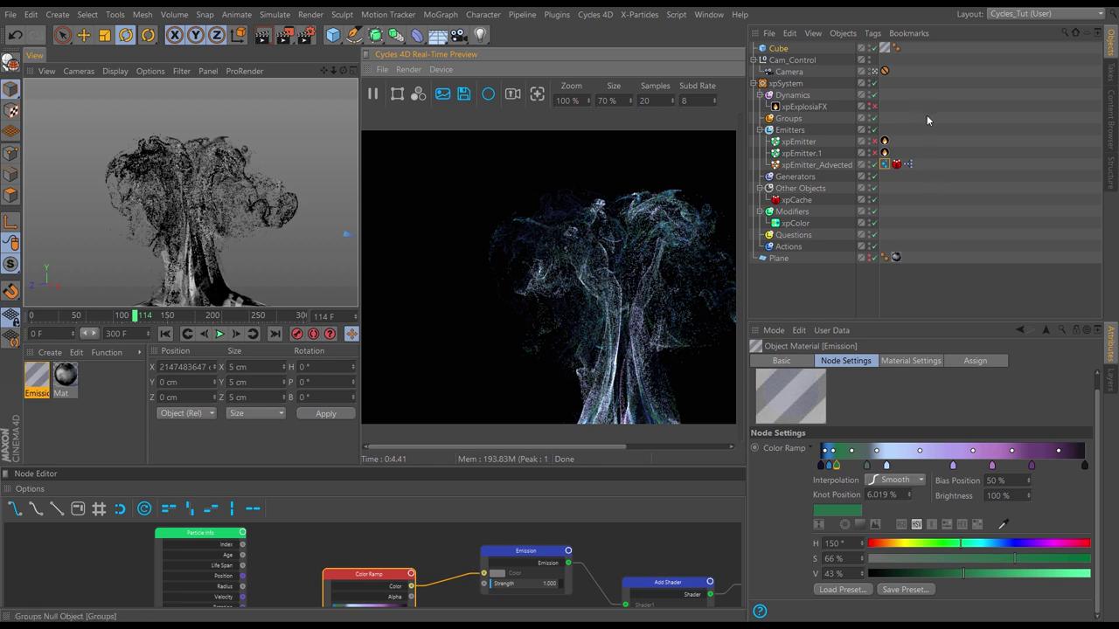
Step: Set the cyInstance tag's Size Multiplier to 4% and Size Variation to 50%
{"action": "left_click", "coordinate": [884, 164]}
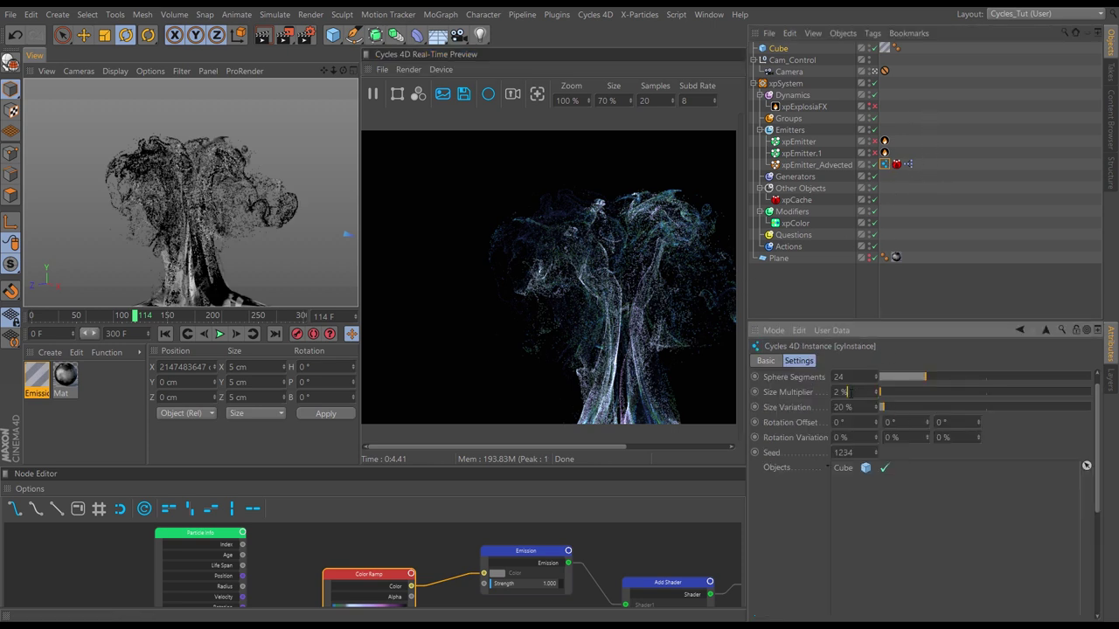
{"action": "double_click", "coordinate": [842, 392]}
{"action": "type", "text": "4"}
{"action": "key", "text": "Return"}
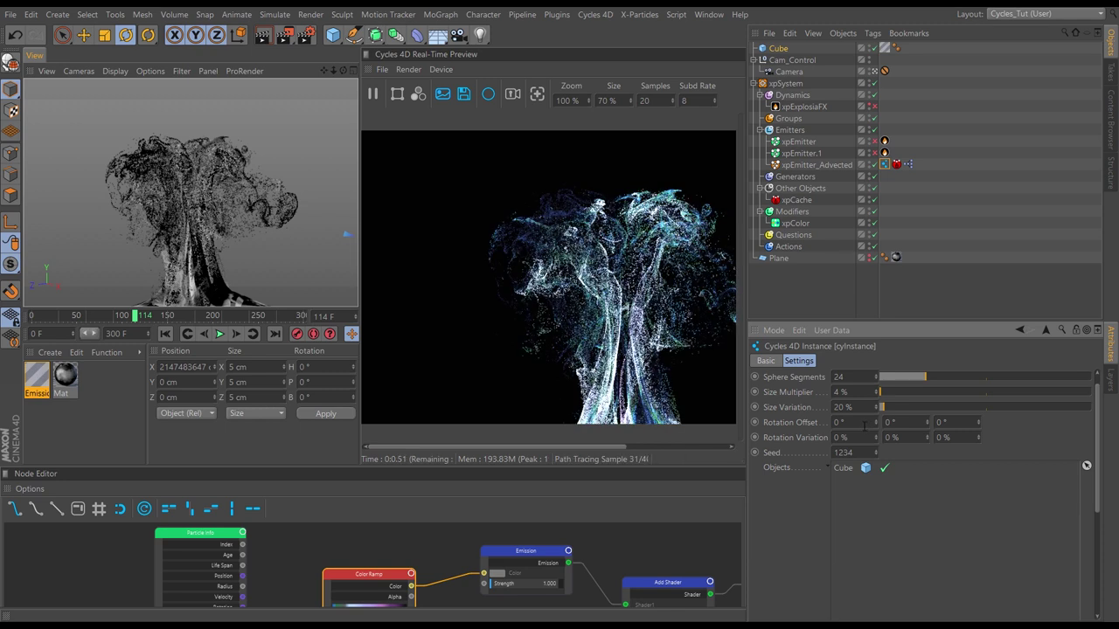
{"action": "type", "text": "50"}
Step: Set the Emission node's Strength to 0.5
{"action": "left_click_drag", "start_coordinate": [501, 559], "coordinate": [495, 549]}
{"action": "left_click", "coordinate": [819, 464]}
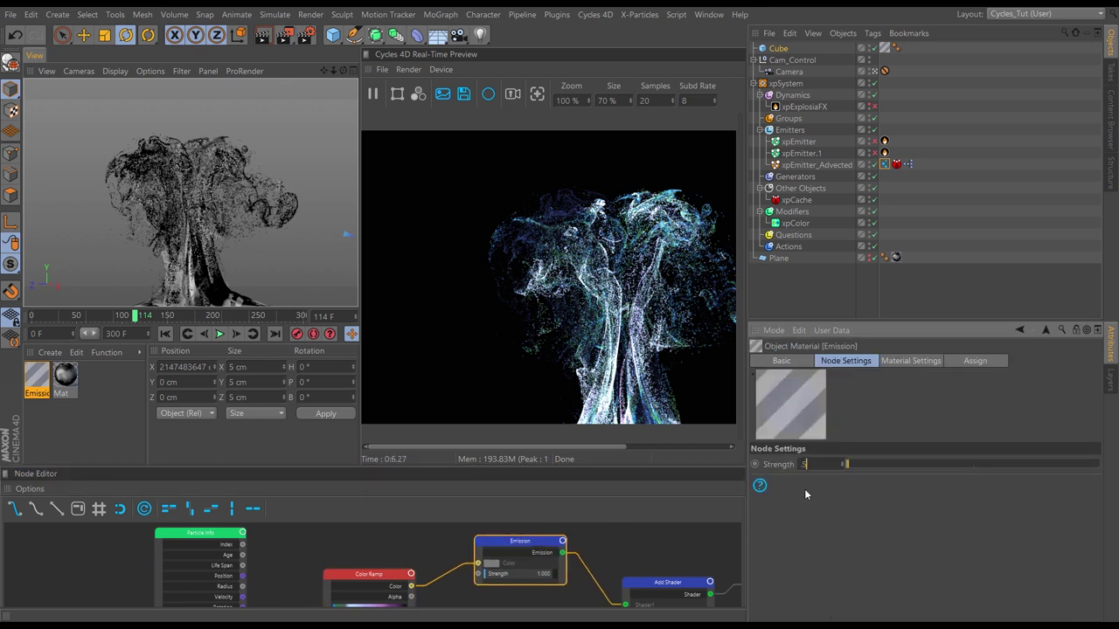
{"action": "type", "text": ".5"}
{"action": "key", "text": "Return"}
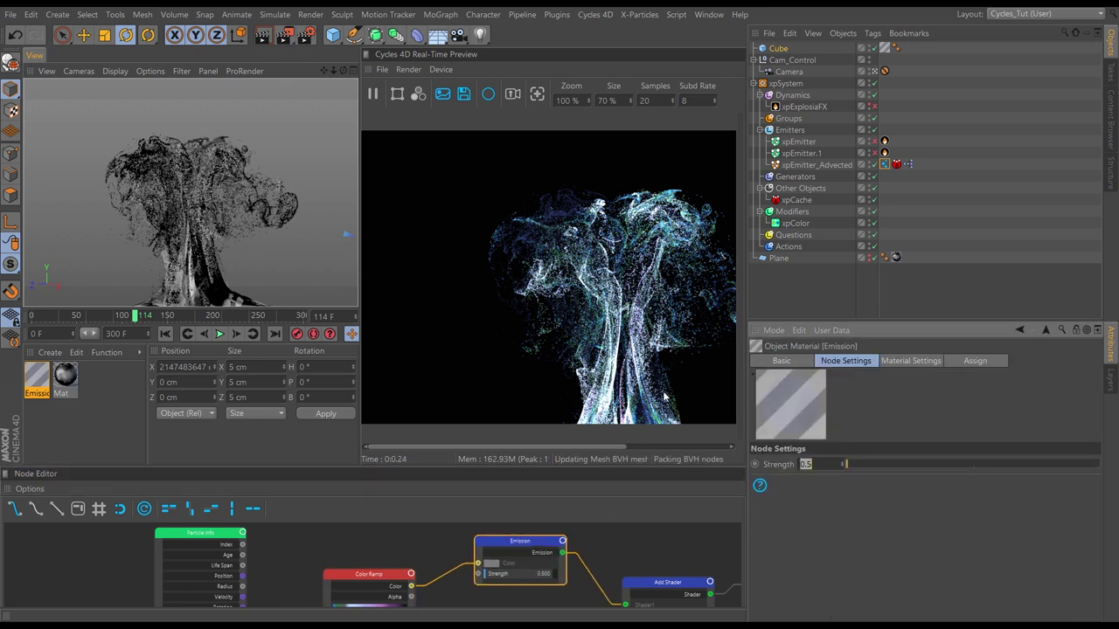
{"action": "left_click", "coordinate": [803, 513]}
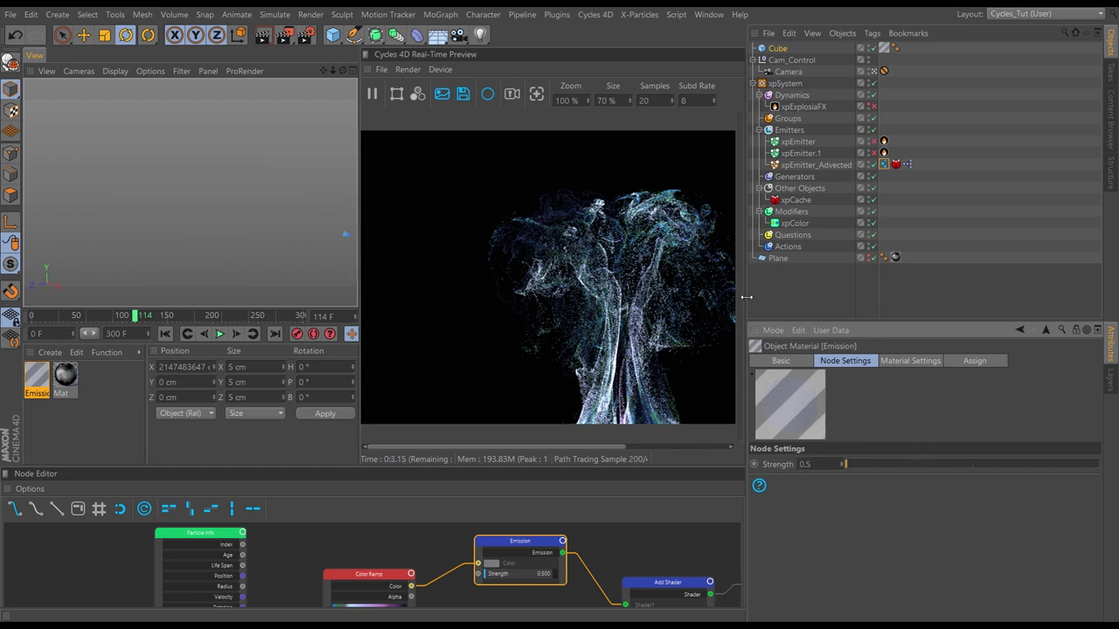
{"action": "left_click_drag", "start_coordinate": [748, 296], "coordinate": [844, 306]}
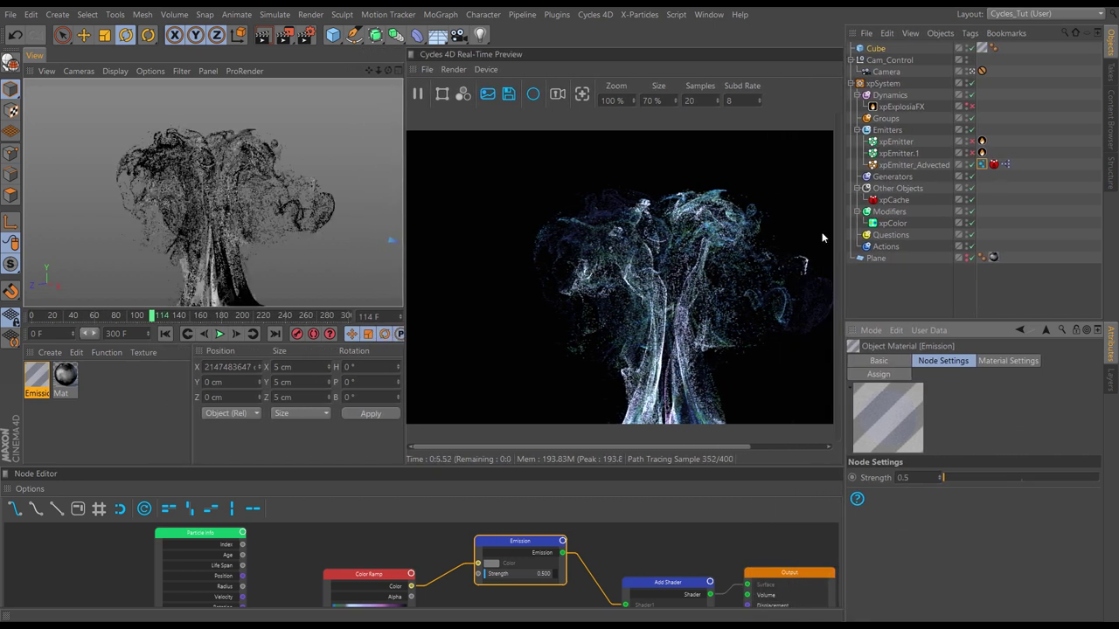
Step: Add a Cycles 4D camera tag (cyCamera) to Camera and turn on depth of field
{"action": "left_click", "coordinate": [887, 71]}
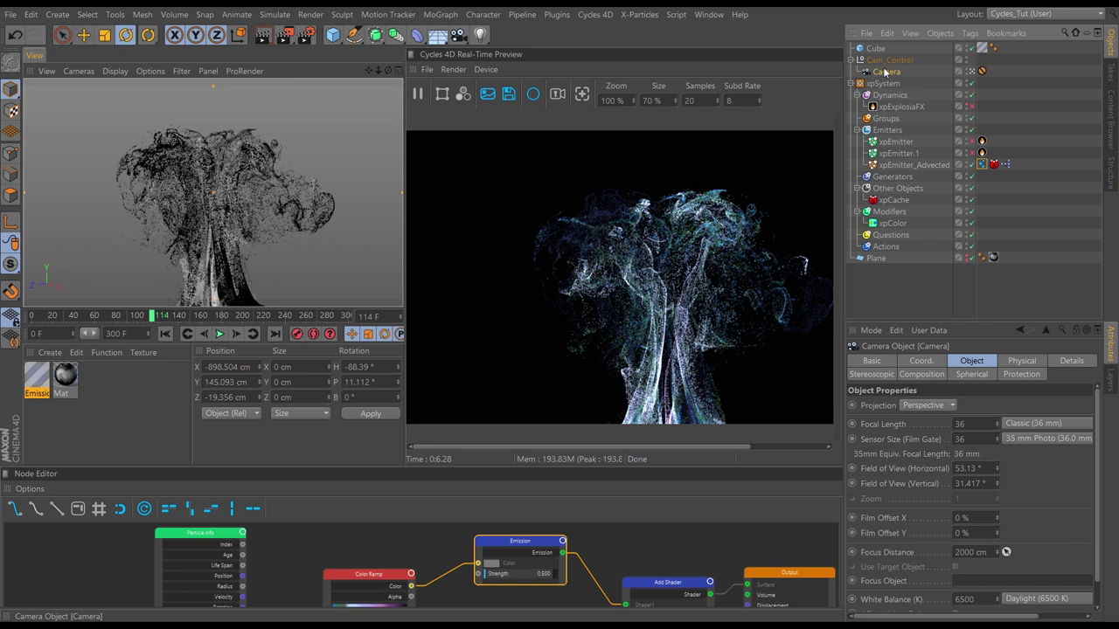
{"action": "left_click", "coordinate": [970, 33]}
{"action": "mouse_move", "coordinate": [999, 85]}
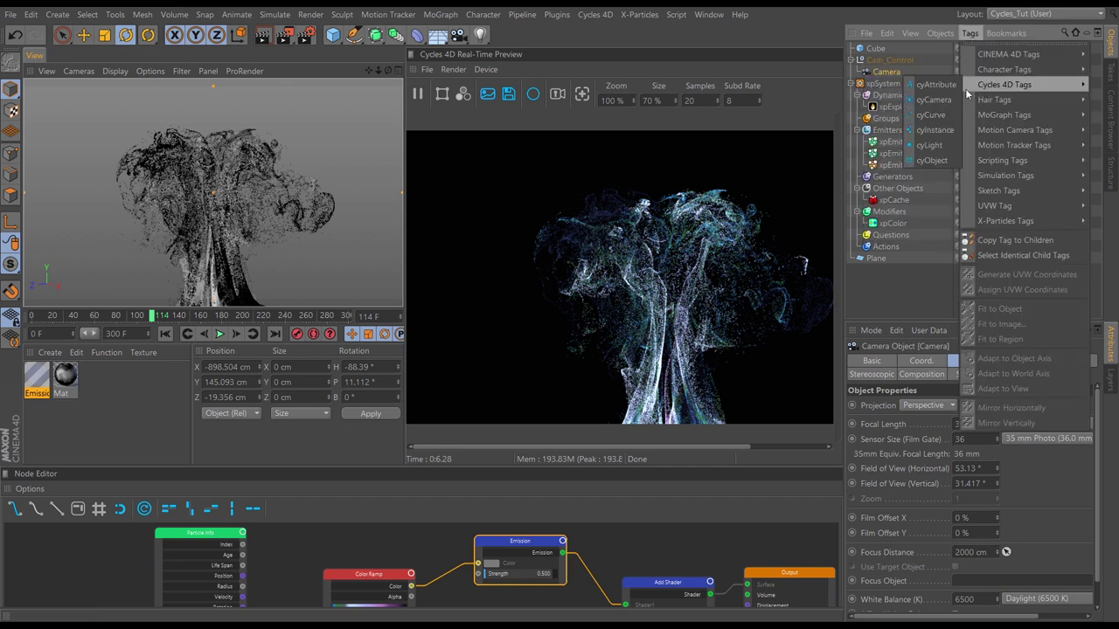
{"action": "left_click", "coordinate": [936, 100]}
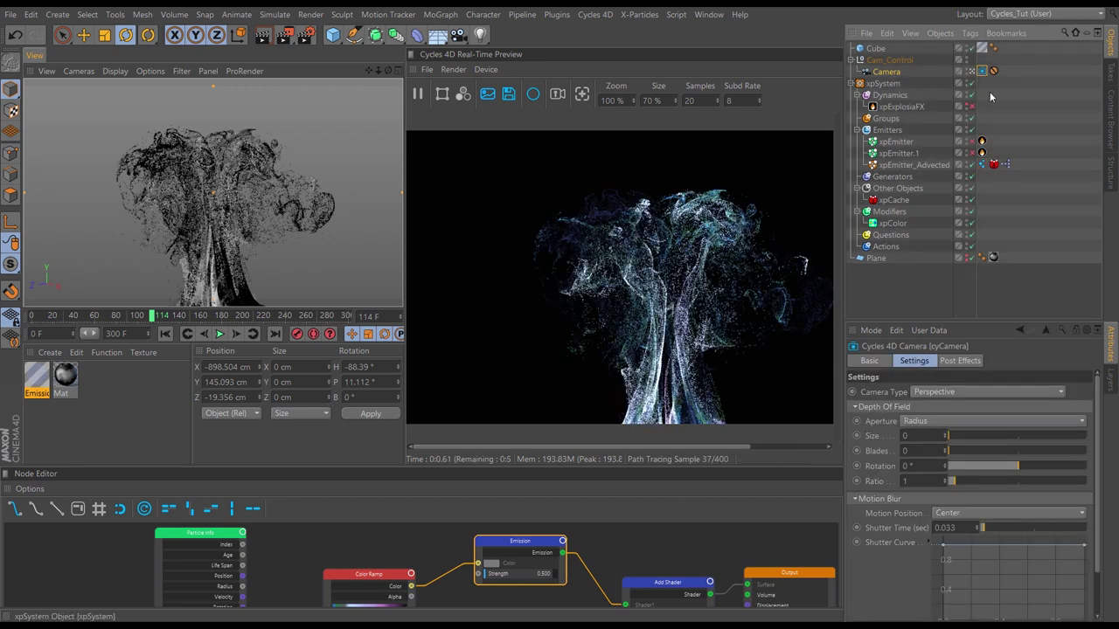
{"action": "left_click", "coordinate": [907, 361]}
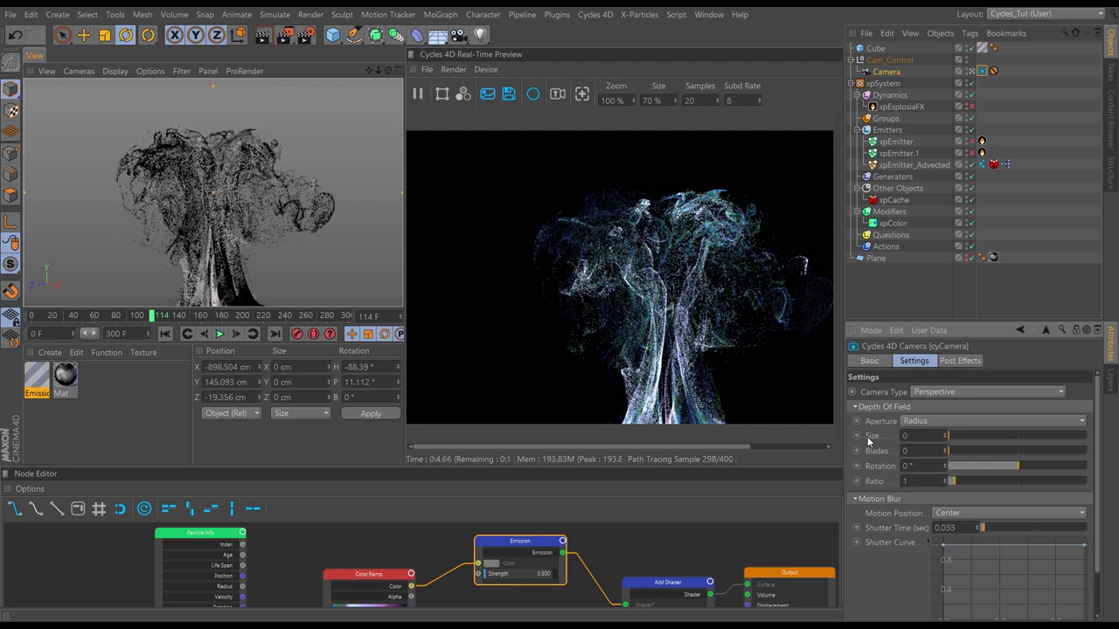
{"action": "left_click_drag", "start_coordinate": [947, 437], "coordinate": [960, 438]}
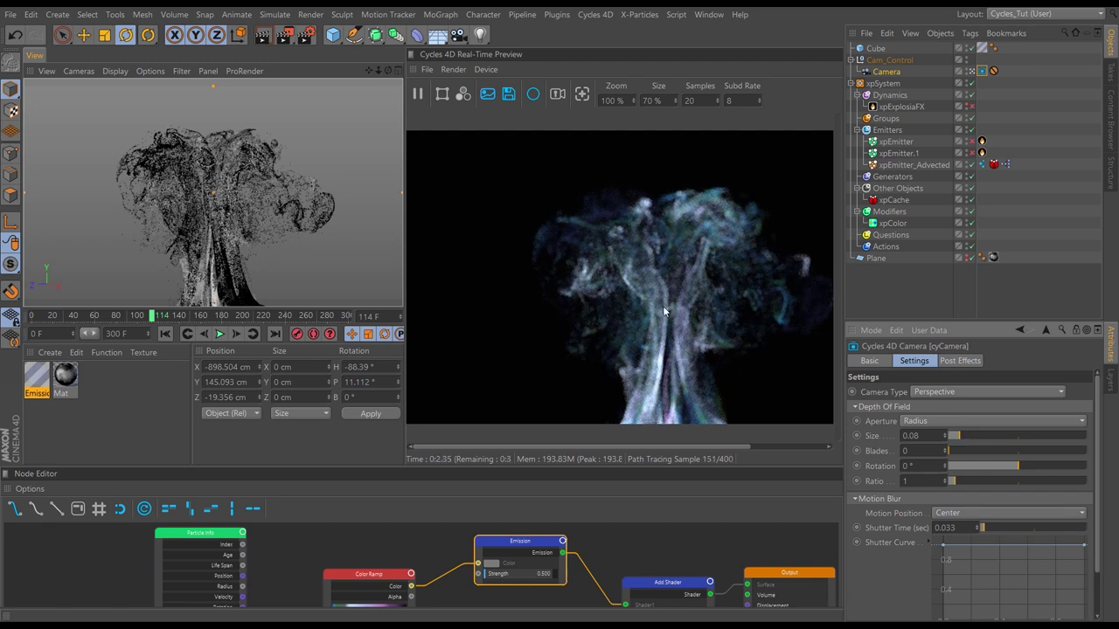
Step: Pick the focus distance (896.718 cm) on the explosion and set the DoF size to 0.27
{"action": "left_click", "coordinate": [882, 73]}
{"action": "left_click", "coordinate": [980, 361]}
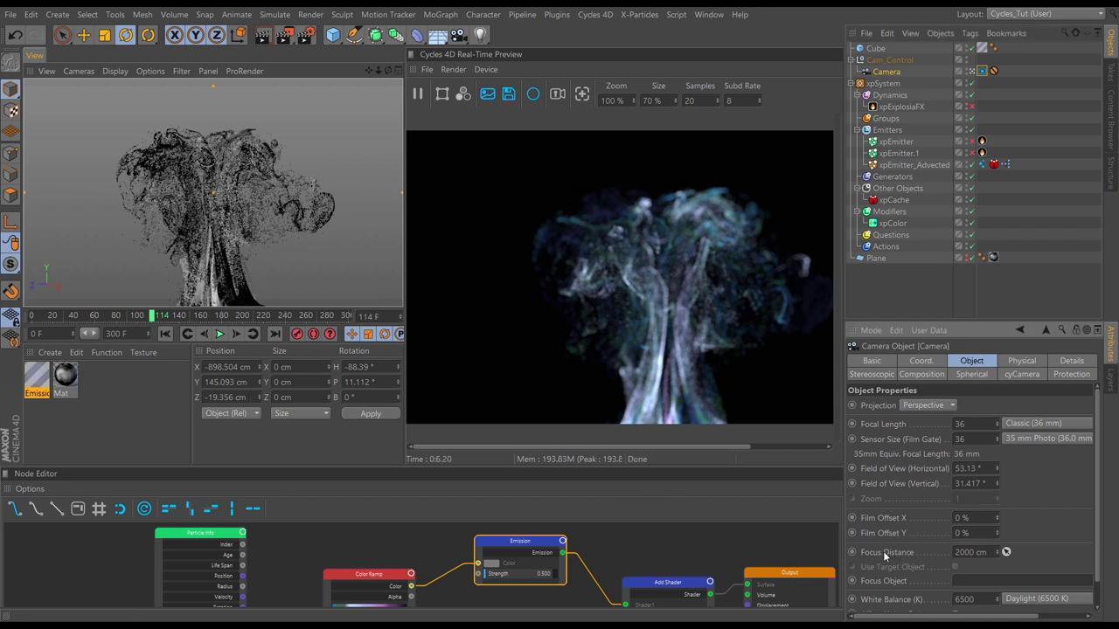
{"action": "left_click", "coordinate": [1006, 551]}
{"action": "left_click", "coordinate": [213, 218]}
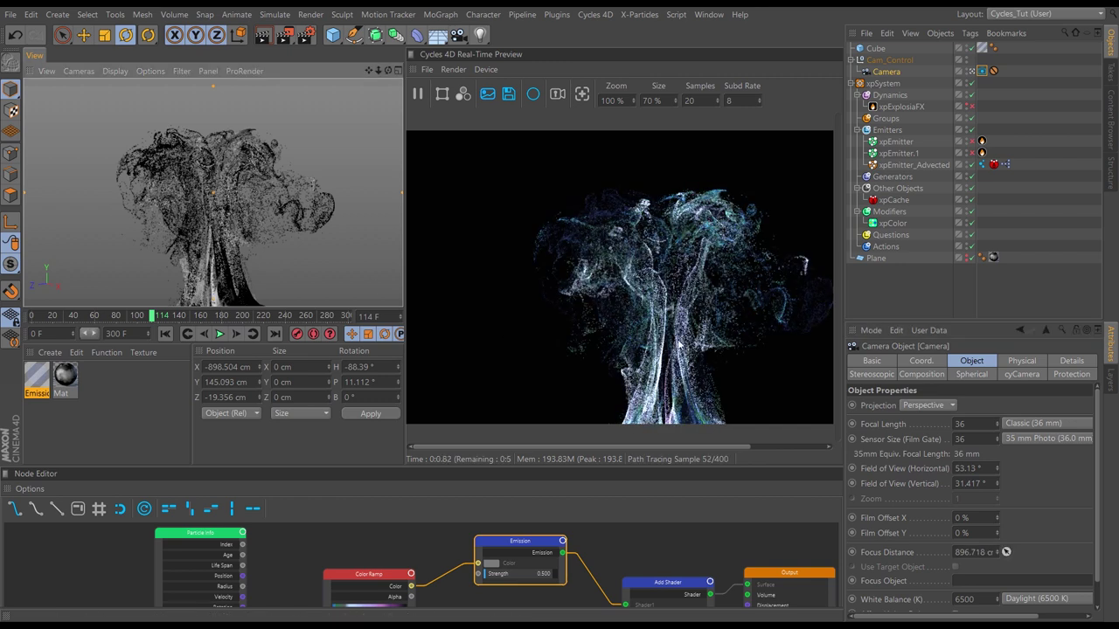
{"action": "left_click", "coordinate": [982, 71]}
{"action": "left_click_drag", "start_coordinate": [954, 436], "coordinate": [983, 434]}
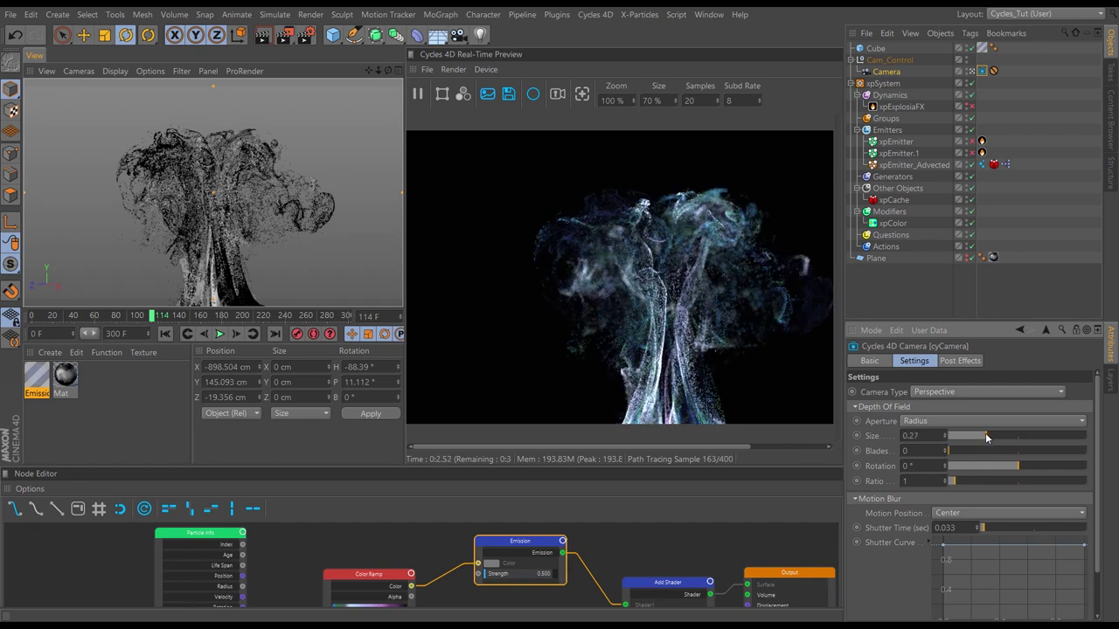
{"action": "left_click_drag", "start_coordinate": [984, 433], "coordinate": [986, 434]}
Step: Set the Emission node's strength to 0.7 and bring up the cyCamera tag settings
{"action": "left_click", "coordinate": [516, 544]}
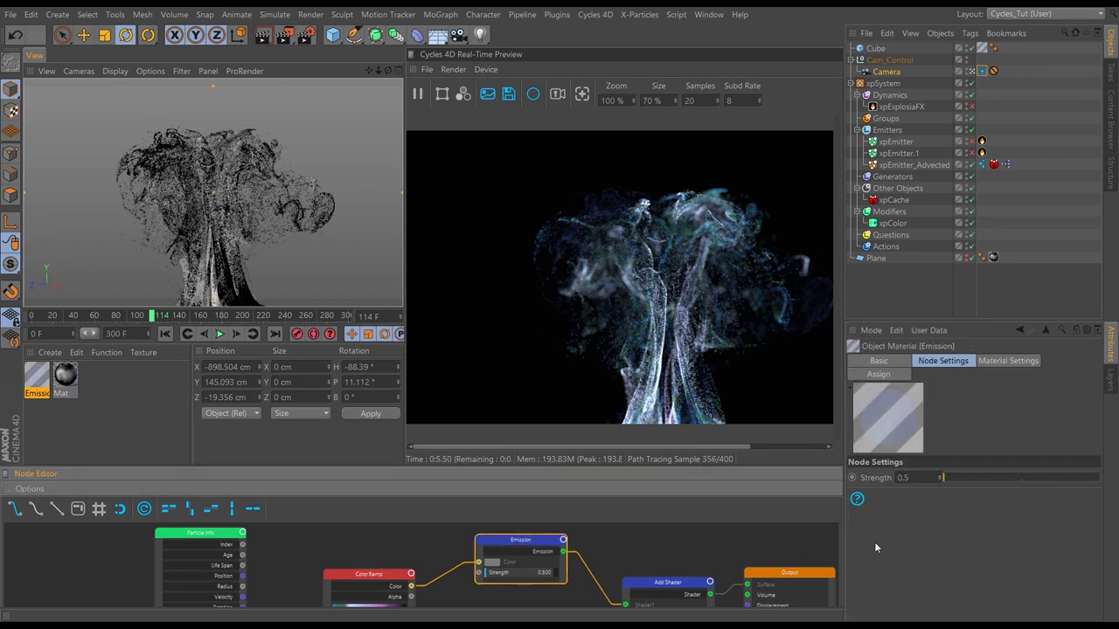
{"action": "left_click", "coordinate": [927, 477]}
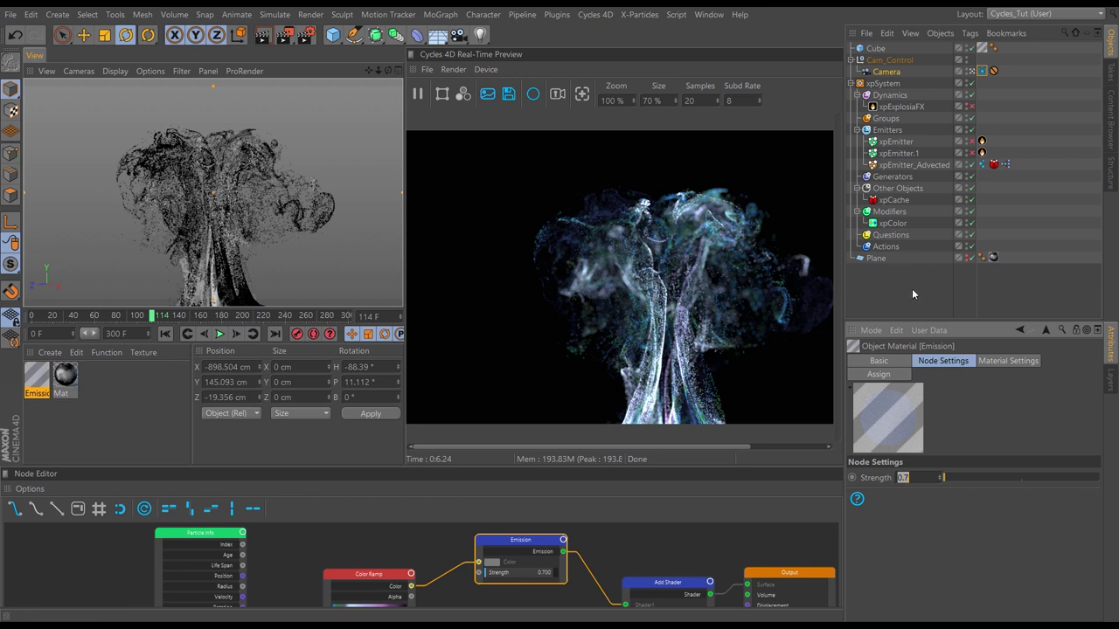
{"action": "left_click", "coordinate": [981, 72]}
{"action": "left_click", "coordinate": [982, 72]}
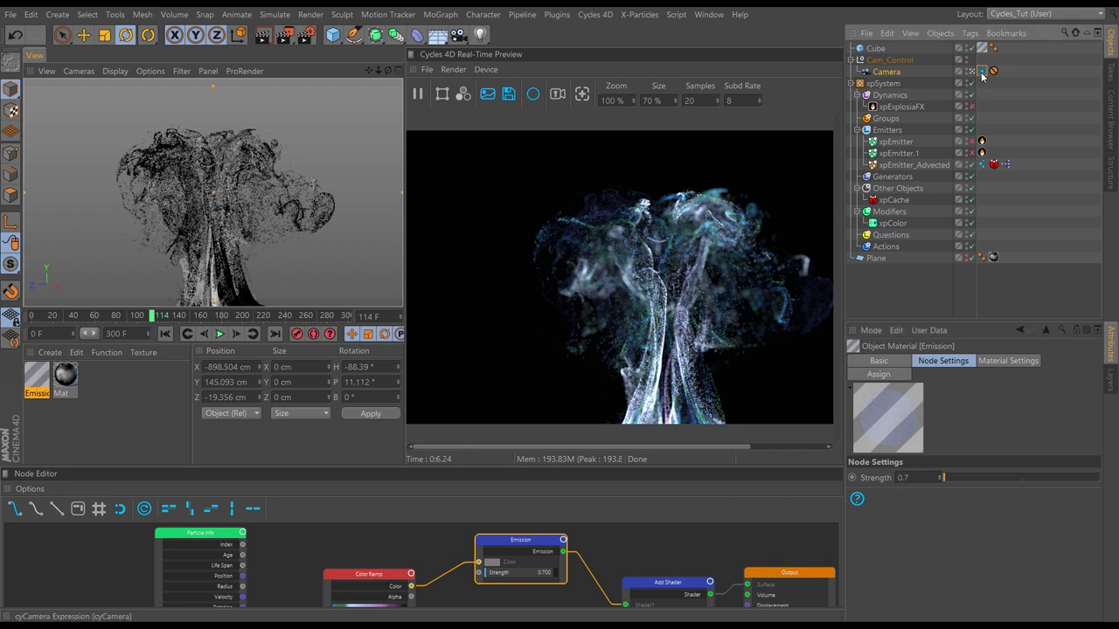
Step: Set bloom to 105.9% intensity, -0.92 threshold and 3.8% blur radius, then disable it
{"action": "left_click", "coordinate": [960, 360]}
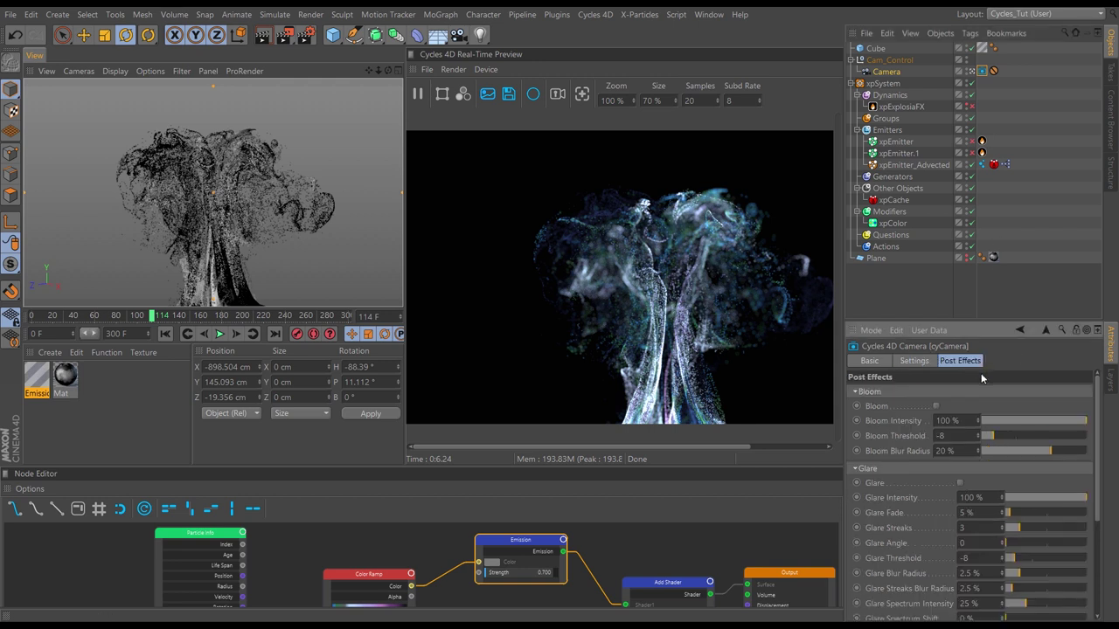
{"action": "left_click_drag", "start_coordinate": [973, 320], "coordinate": [970, 263]}
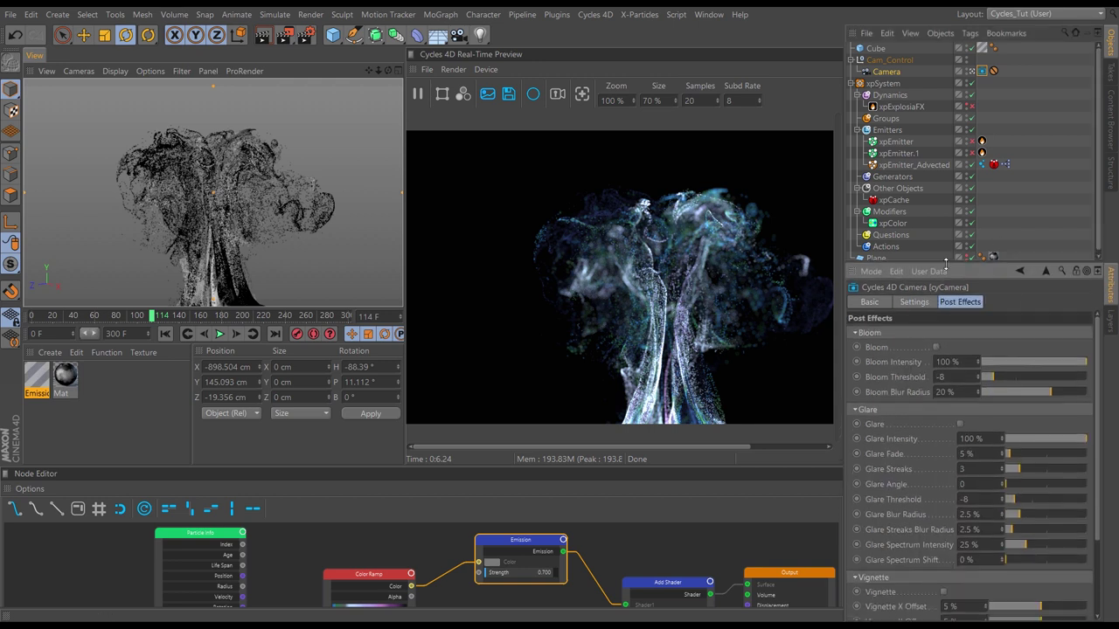
{"action": "left_click", "coordinate": [936, 348]}
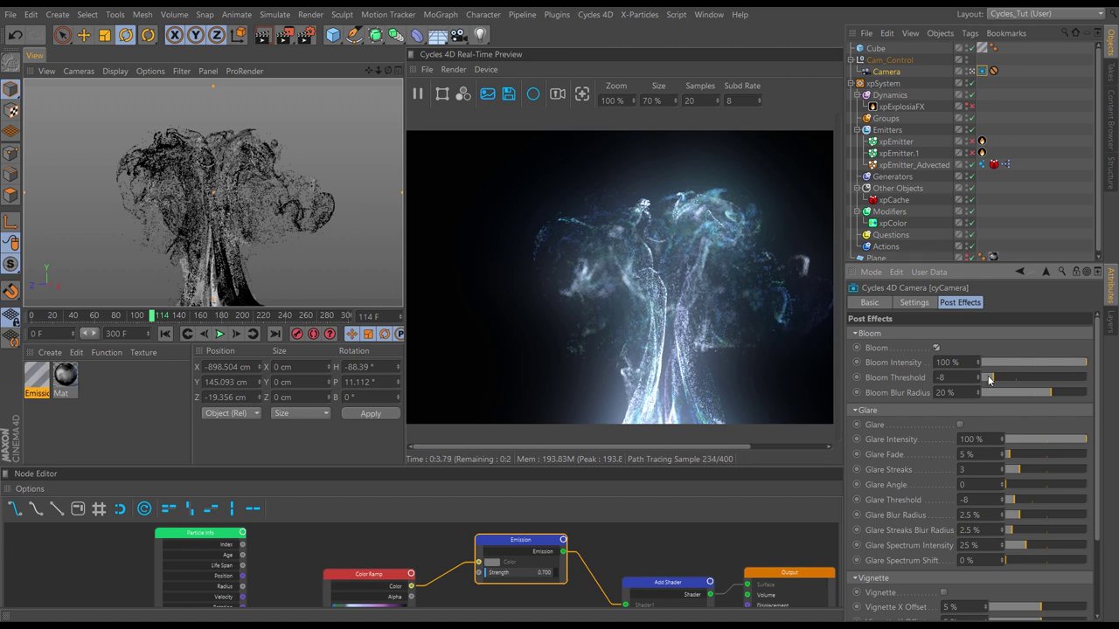
{"action": "mouse_move", "coordinate": [998, 376]}
{"action": "left_mouse_down"}
{"action": "mouse_move", "coordinate": [1022, 382]}
{"action": "mouse_move", "coordinate": [978, 348]}
{"action": "mouse_move", "coordinate": [978, 329]}
{"action": "mouse_move", "coordinate": [1013, 379]}
{"action": "left_mouse_up"}
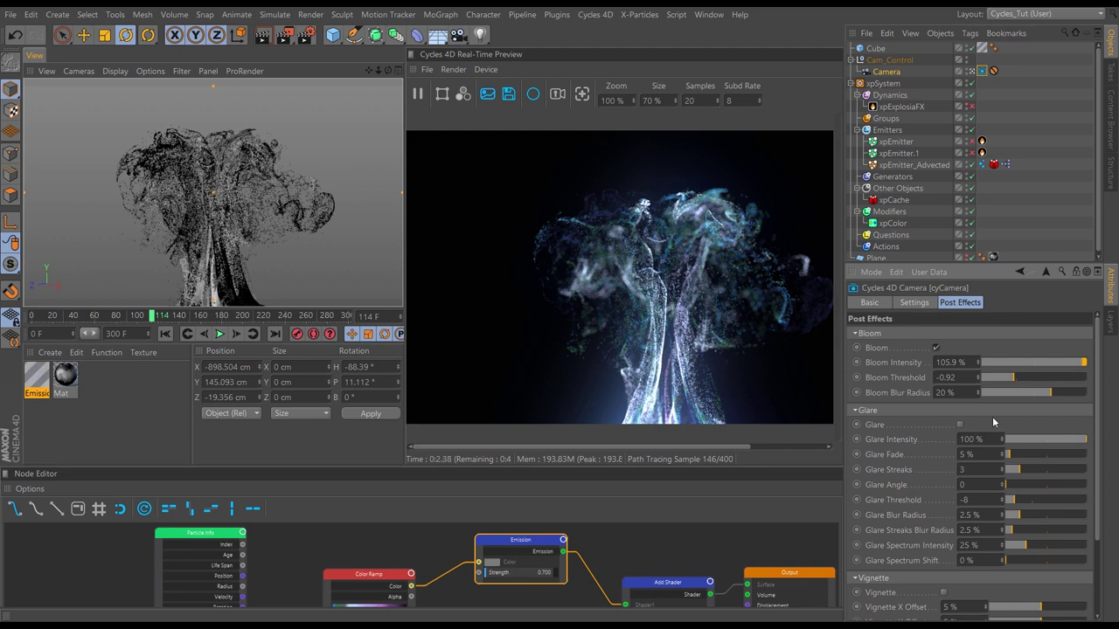
{"action": "mouse_move", "coordinate": [1030, 397]}
{"action": "left_mouse_down"}
{"action": "mouse_move", "coordinate": [1042, 393]}
{"action": "mouse_move", "coordinate": [993, 400]}
{"action": "left_mouse_up"}
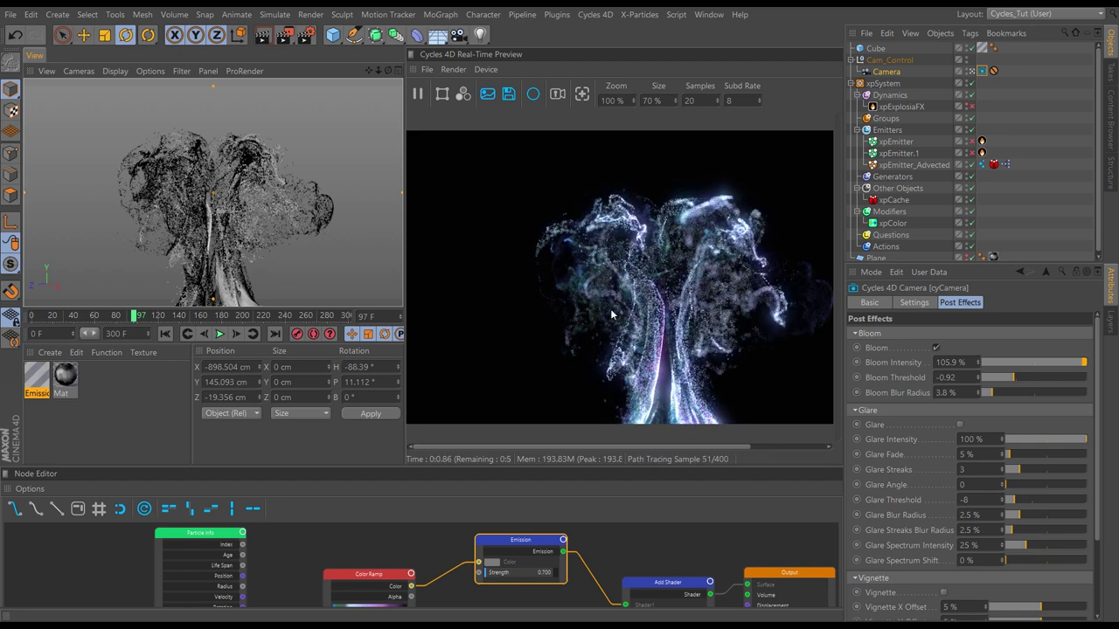
{"action": "left_click", "coordinate": [935, 347]}
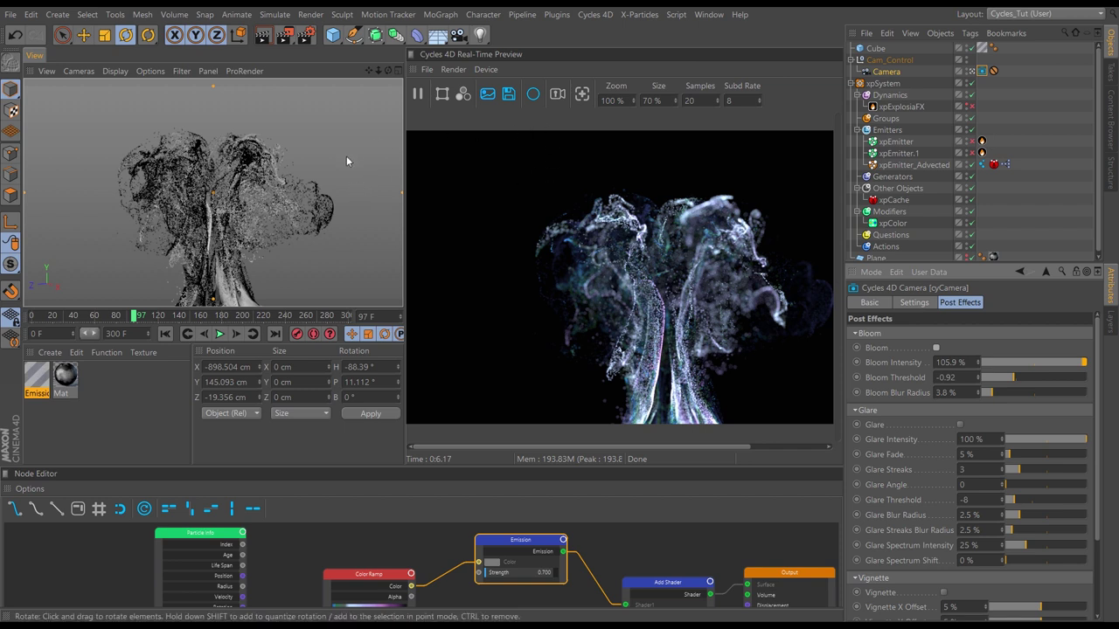
Step: Switch the renderer to Cycles 4D and enlarge the Render Settings window
{"action": "left_click", "coordinate": [307, 35]}
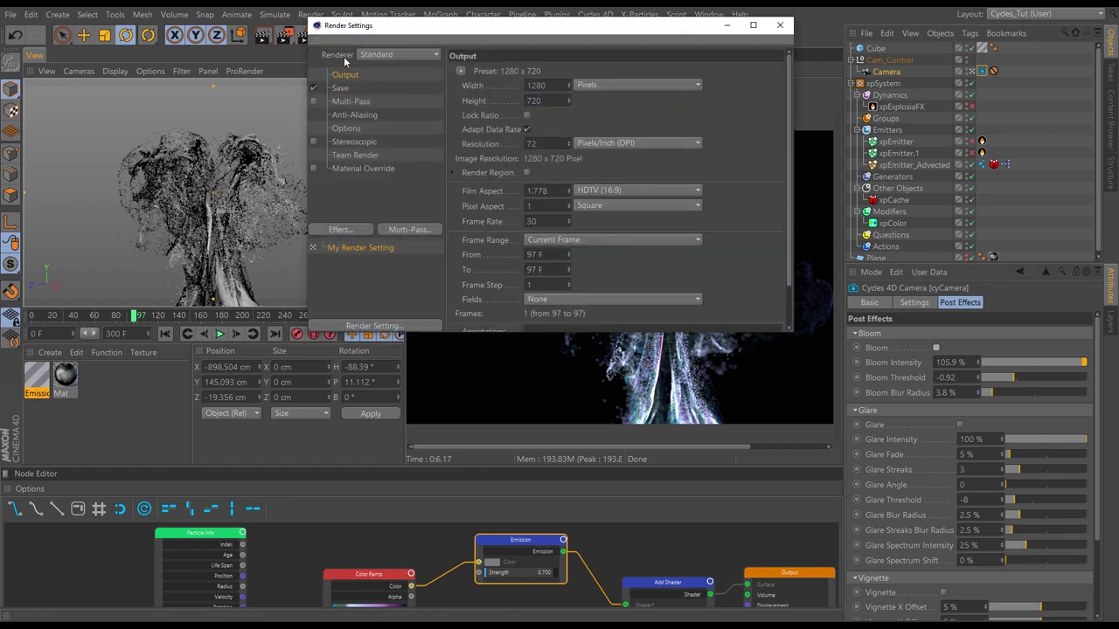
{"action": "left_click", "coordinate": [377, 55]}
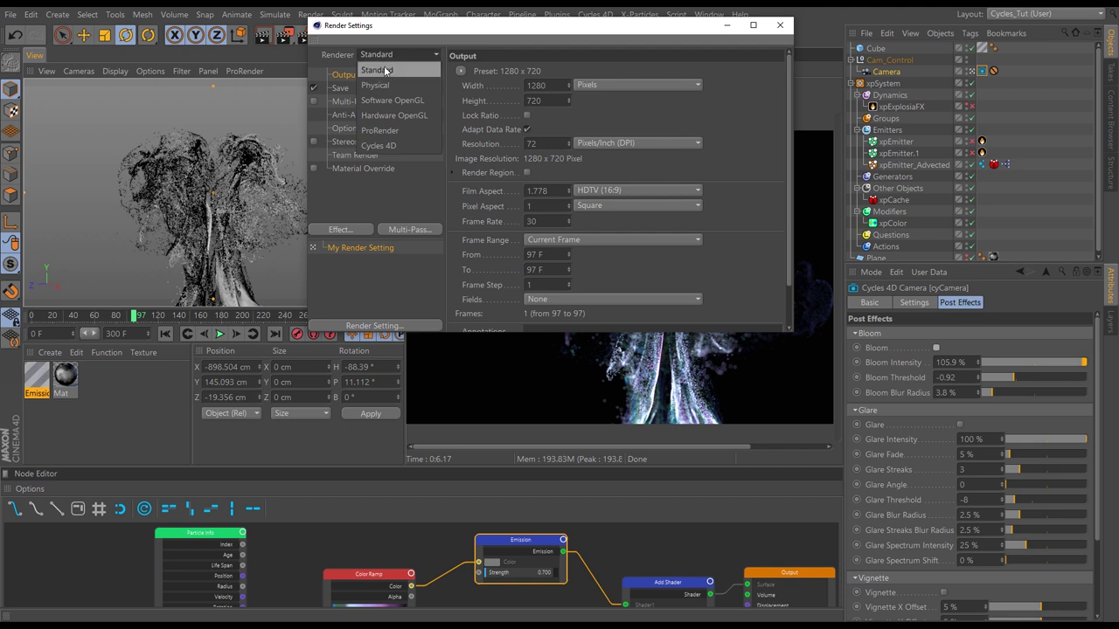
{"action": "left_click", "coordinate": [392, 151]}
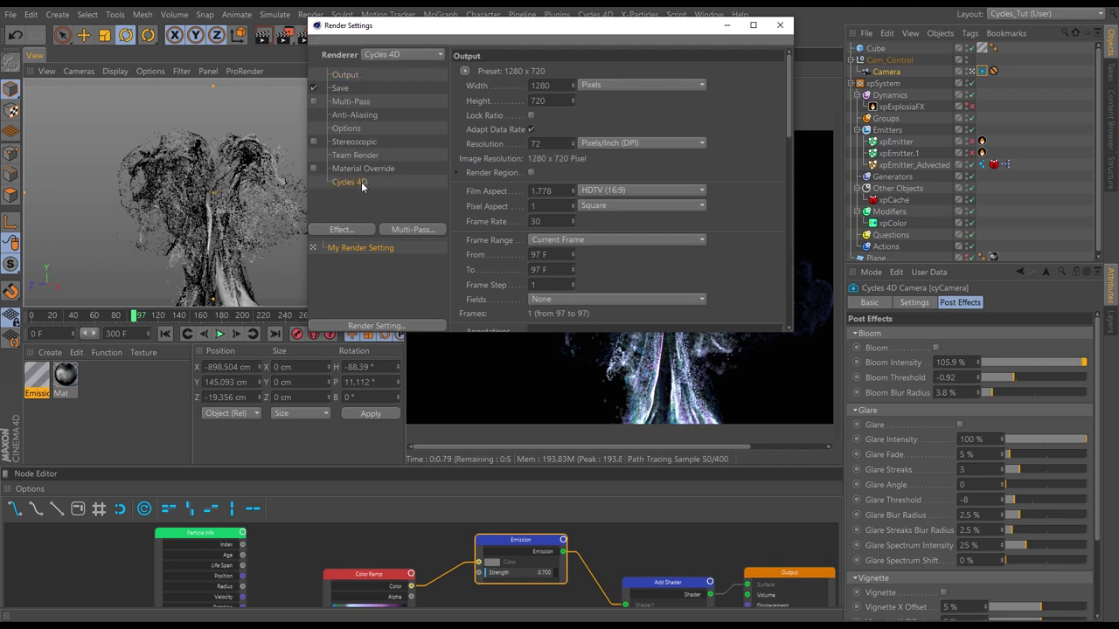
{"action": "left_click", "coordinate": [361, 182]}
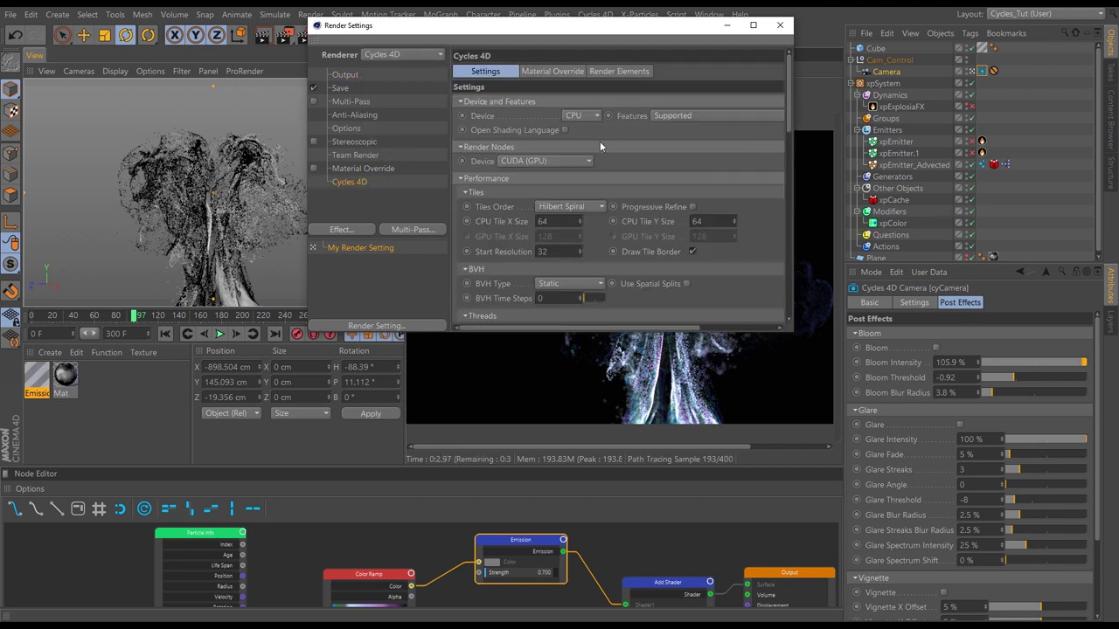
{"action": "left_click_drag", "start_coordinate": [607, 27], "coordinate": [531, 14]}
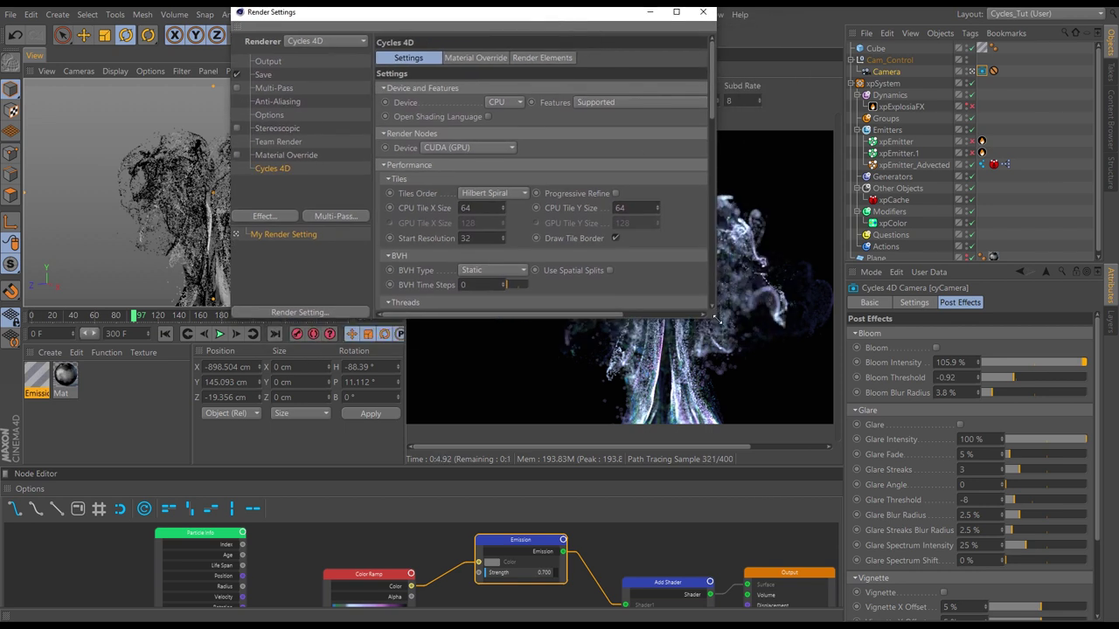
{"action": "left_click_drag", "start_coordinate": [716, 319], "coordinate": [950, 531]}
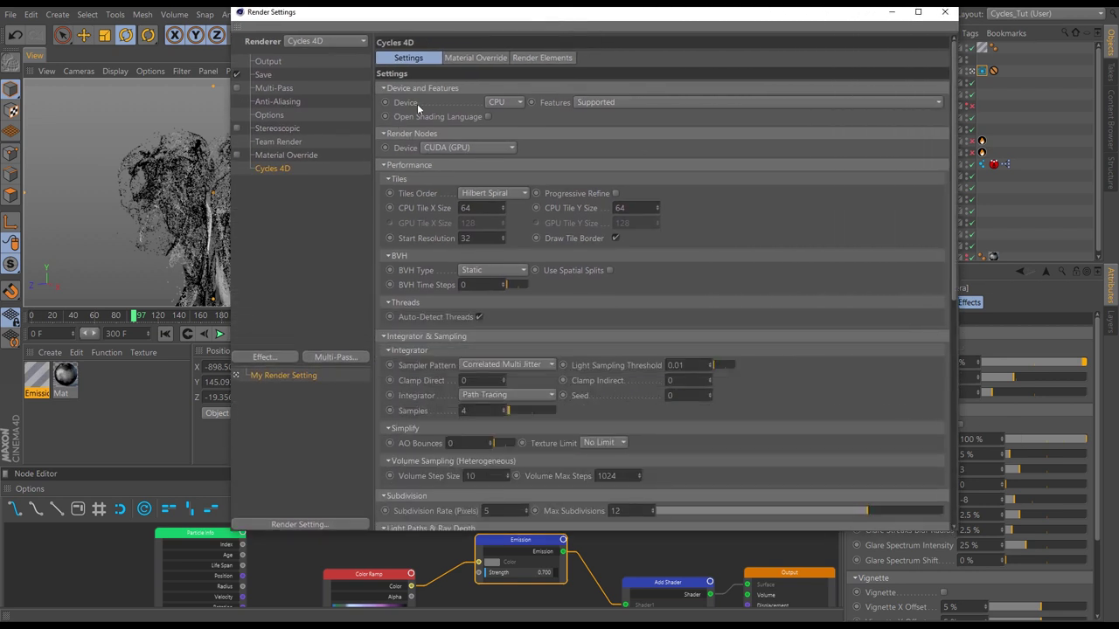
Step: Set the render device to CUDA and collapse the Tiles and Performance groups
{"action": "left_click", "coordinate": [496, 104]}
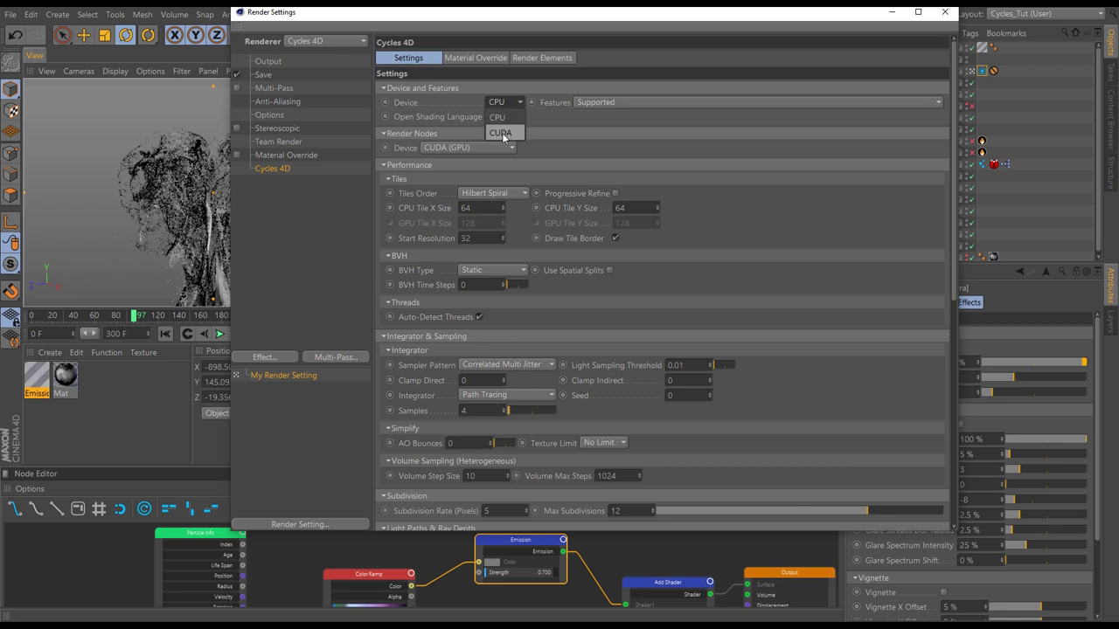
{"action": "left_click", "coordinate": [502, 133]}
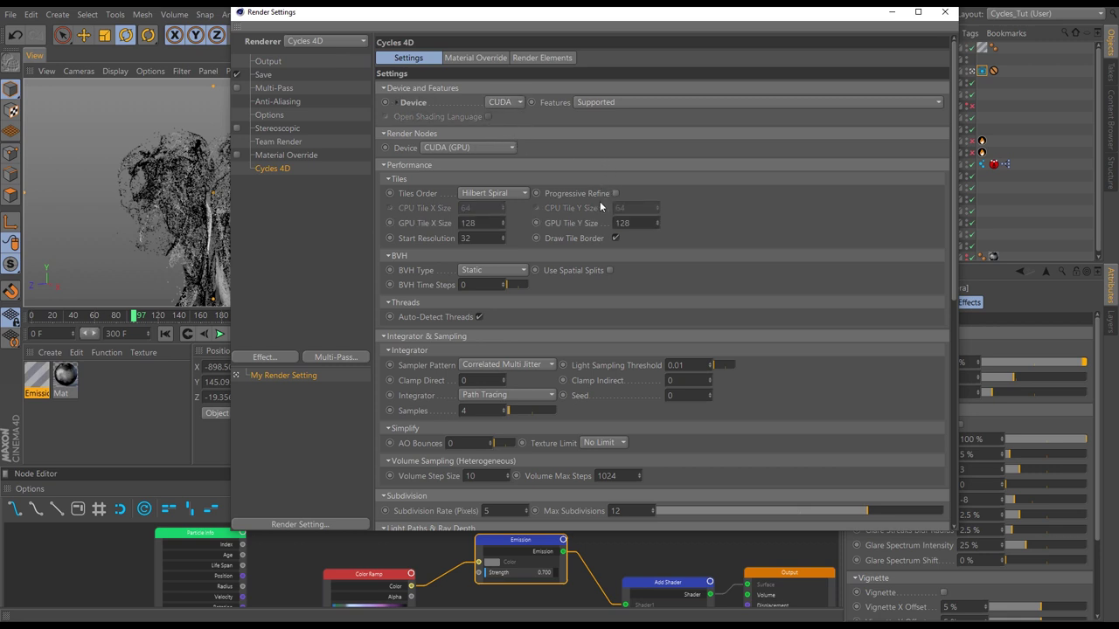
{"action": "left_click", "coordinate": [389, 179]}
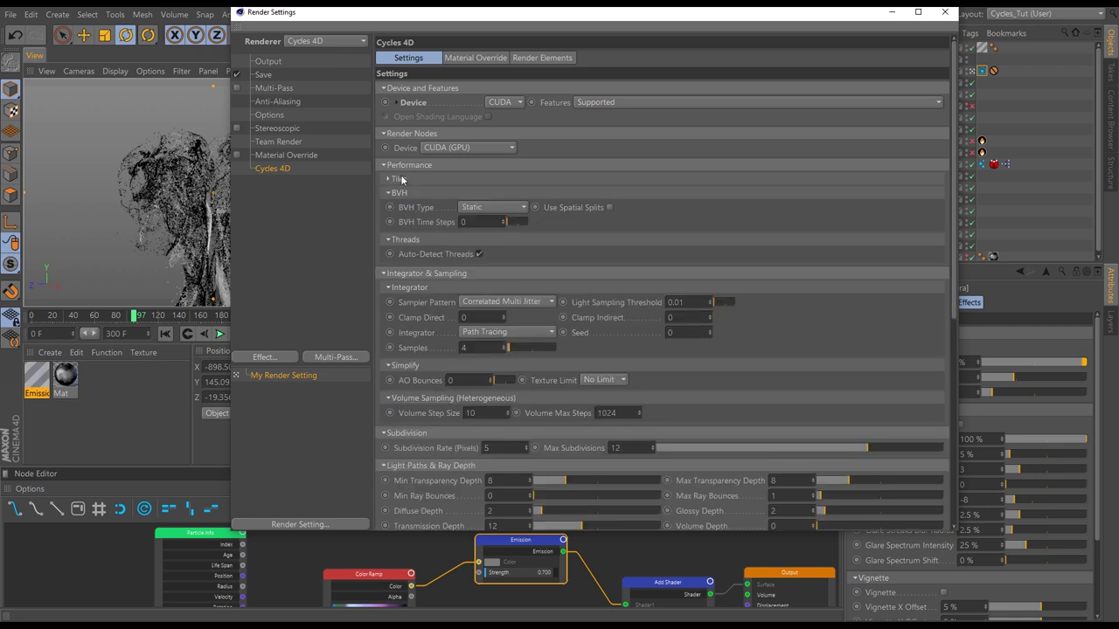
{"action": "left_click", "coordinate": [383, 165]}
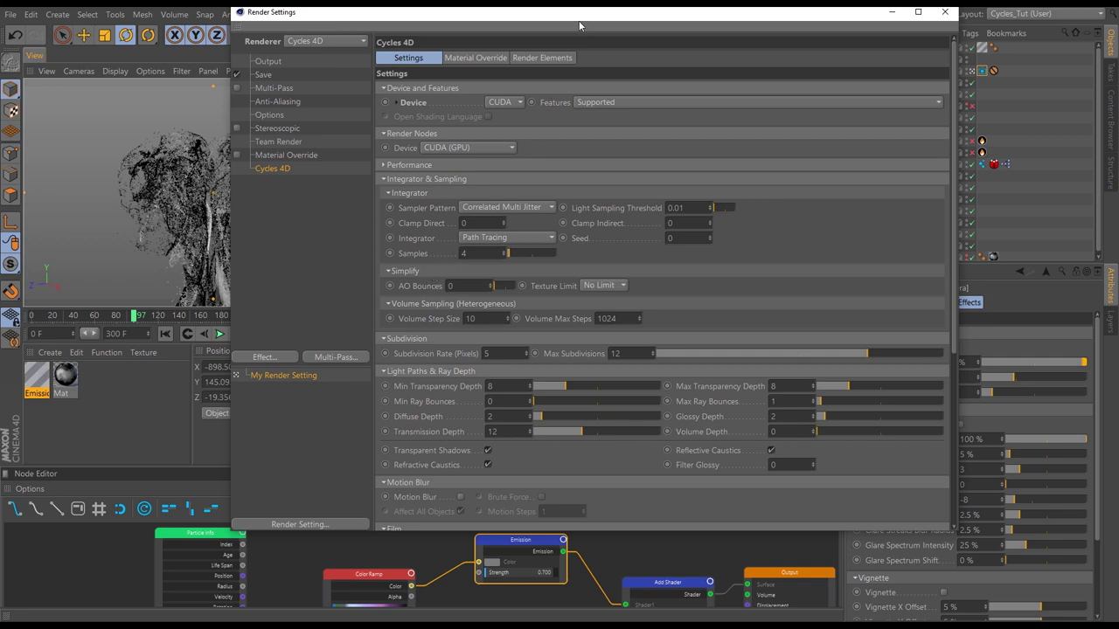
{"action": "left_click_drag", "start_coordinate": [579, 26], "coordinate": [549, 74]}
Step: Set 30 samples and enable motion blur affecting all objects
{"action": "left_click", "coordinate": [430, 306]}
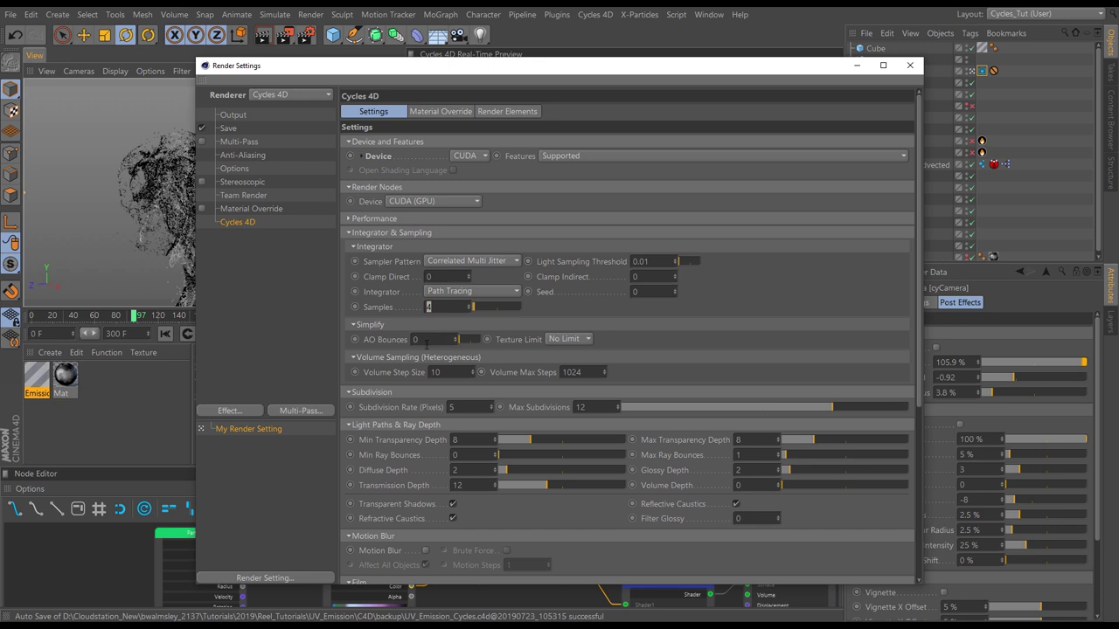
{"action": "type", "text": "30"}
{"action": "key", "text": "Return"}
{"action": "left_click_drag", "start_coordinate": [918, 241], "coordinate": [918, 385]}
{"action": "left_click", "coordinate": [425, 353]}
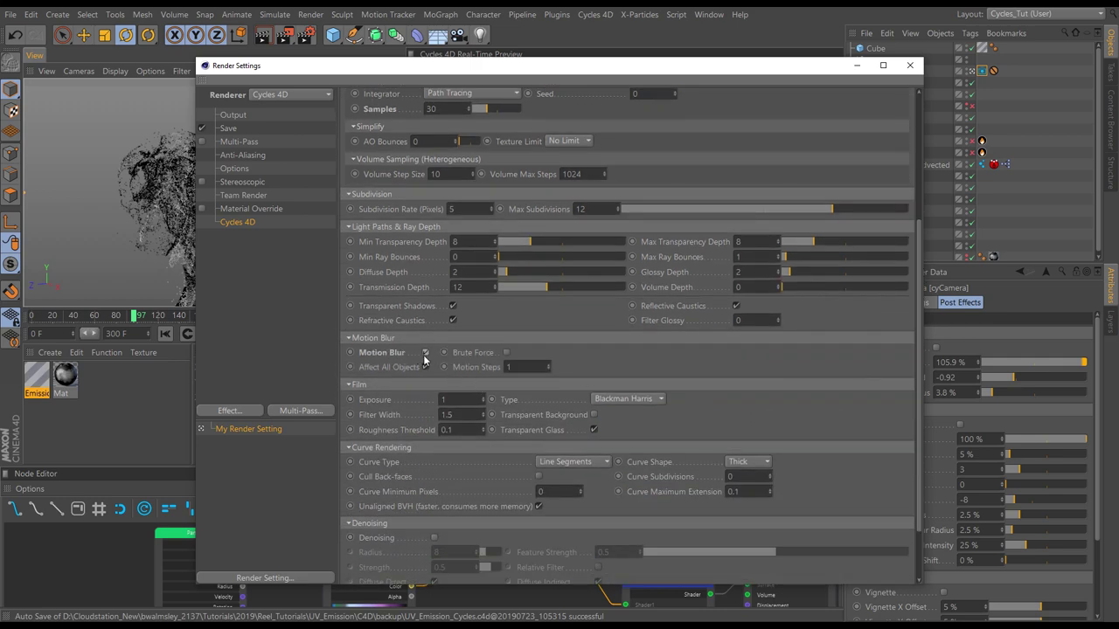
{"action": "left_click", "coordinate": [426, 367]}
{"action": "left_click", "coordinate": [234, 116]}
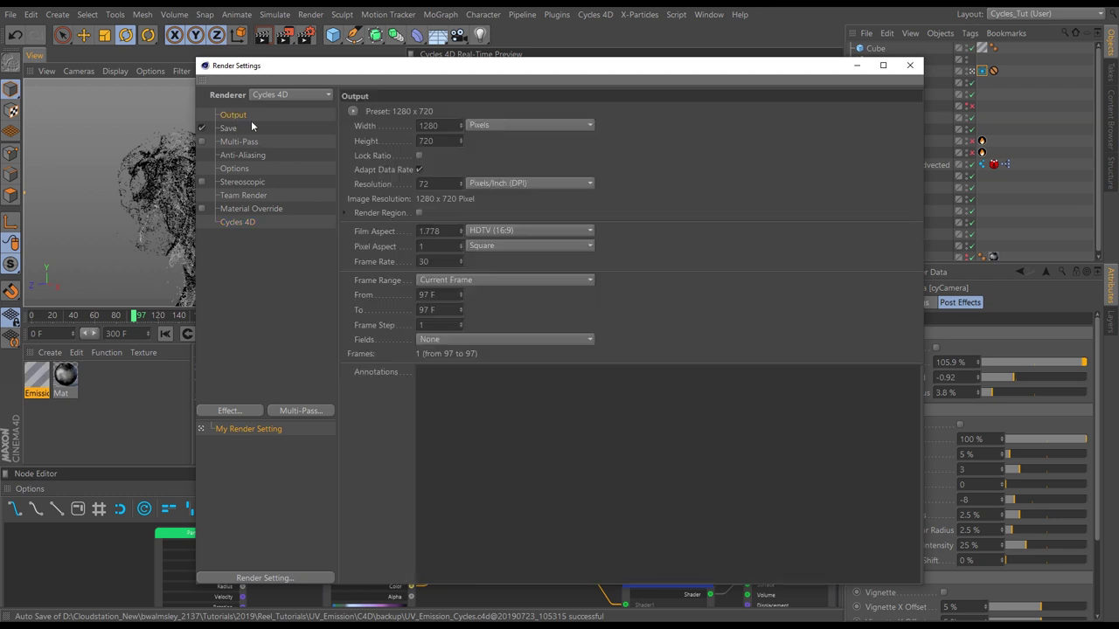
Step: Render all frames (0–300) and save them as 16 Bit/Channel OpenEXR
{"action": "left_click", "coordinate": [467, 282]}
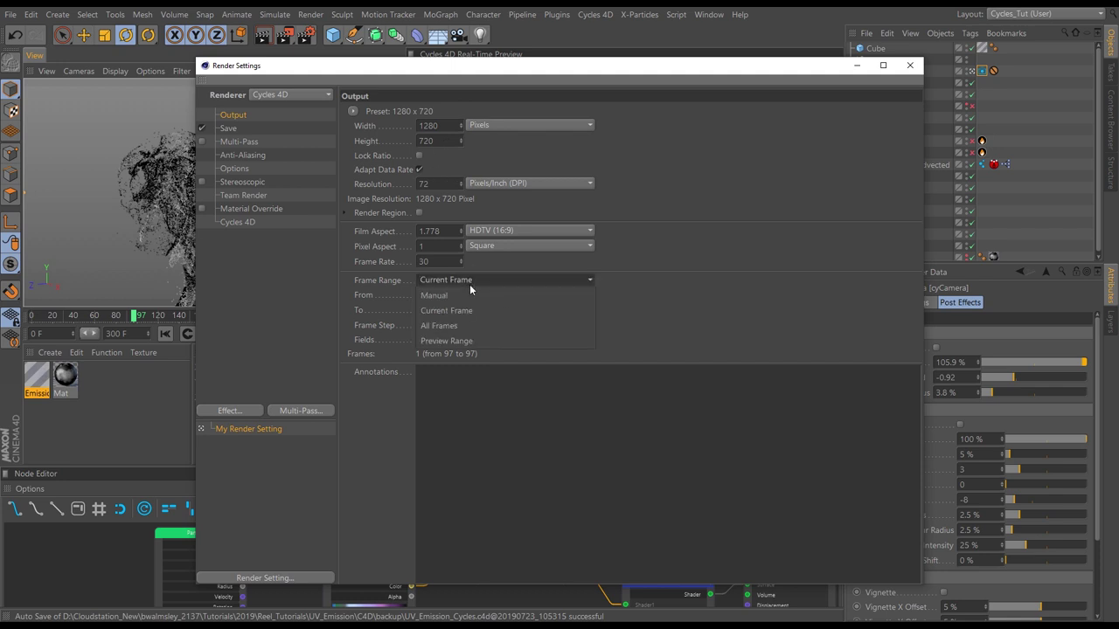
{"action": "left_click", "coordinate": [466, 326]}
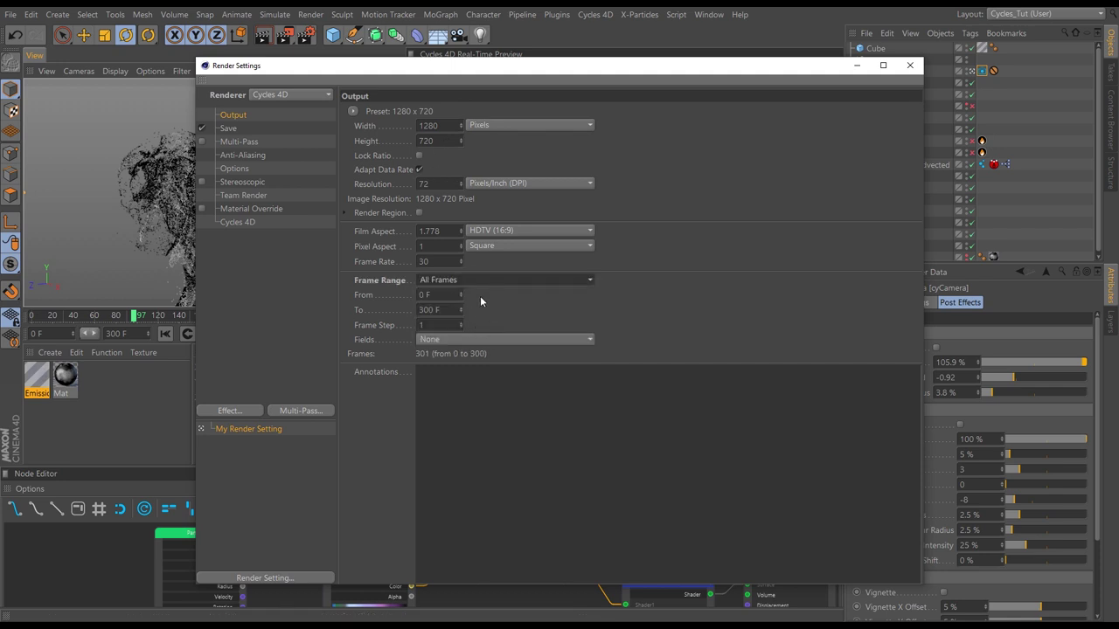
{"action": "left_click", "coordinate": [229, 128]}
{"action": "left_click", "coordinate": [466, 155]}
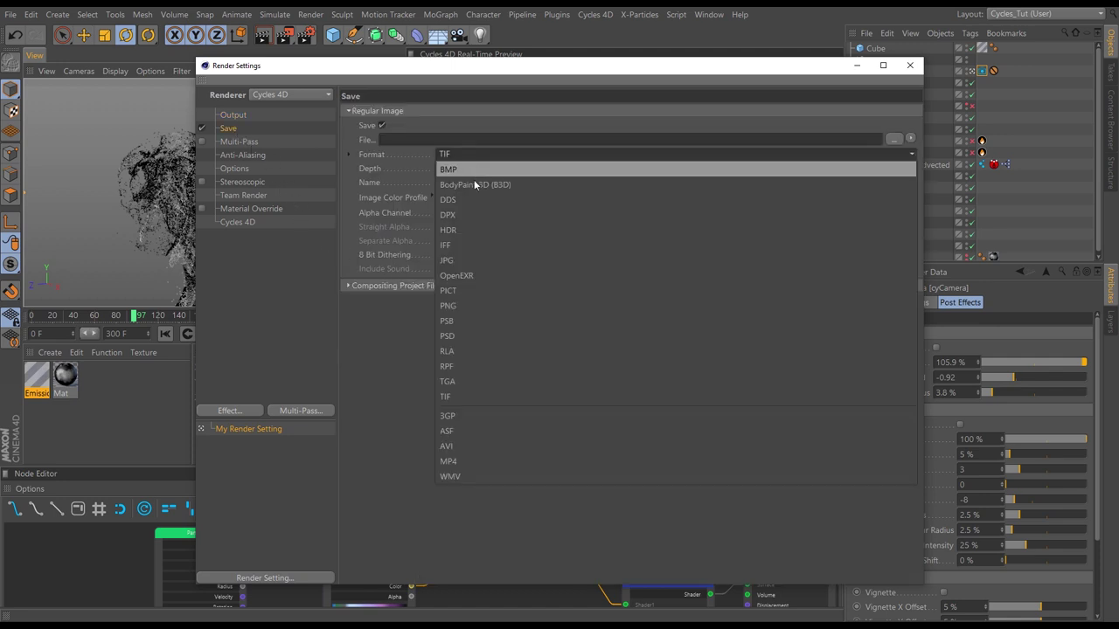
{"action": "left_click", "coordinate": [472, 276]}
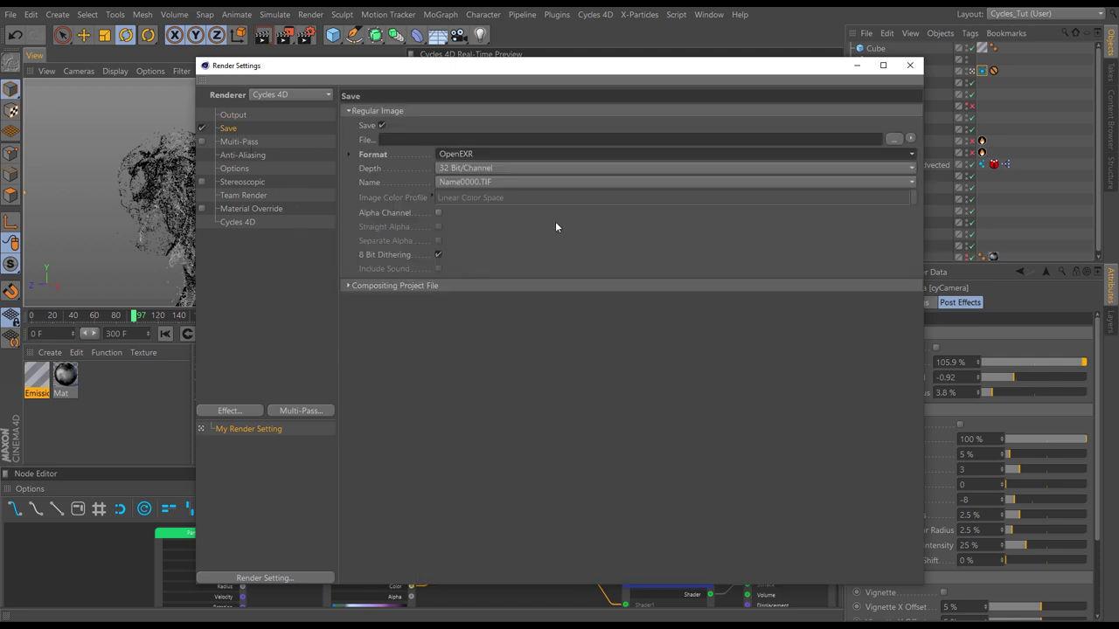
{"action": "left_click", "coordinate": [799, 172]}
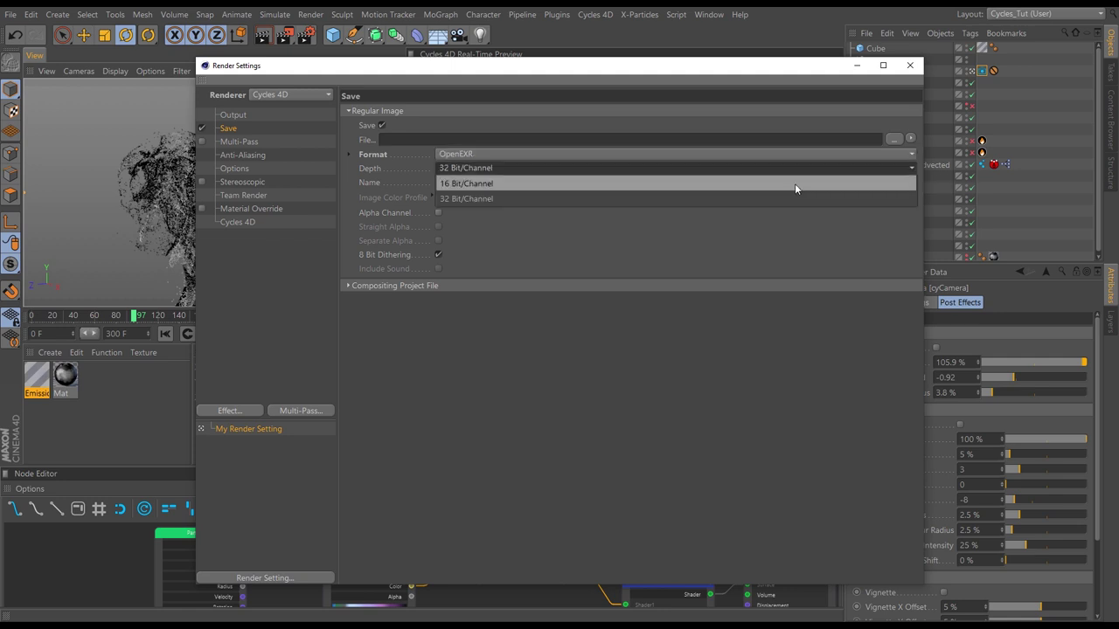
{"action": "left_click", "coordinate": [794, 183]}
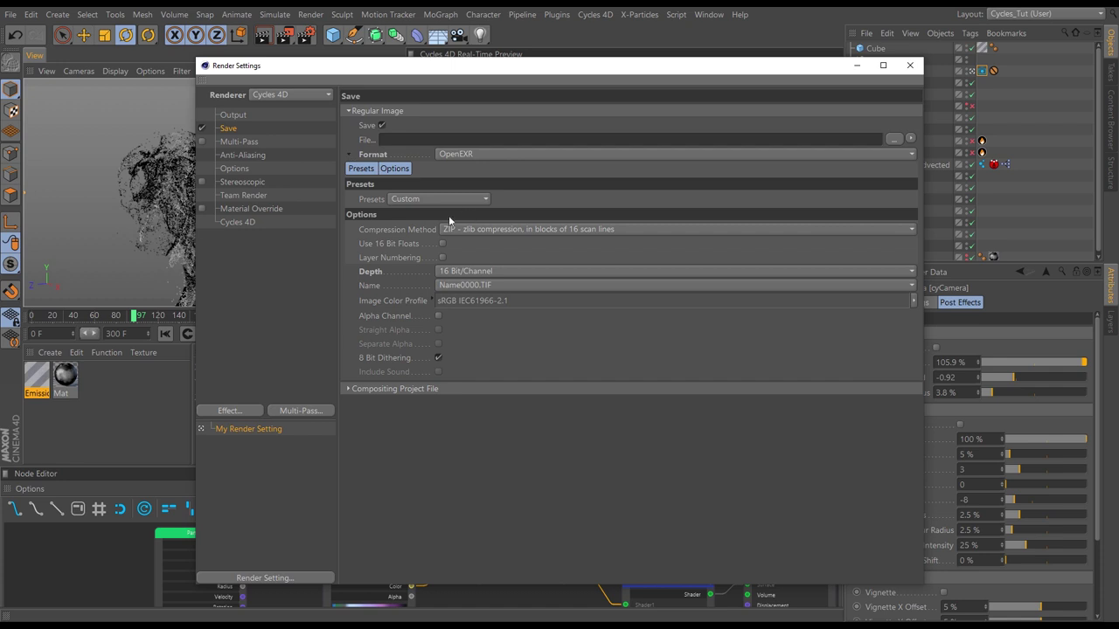
Step: Review the OpenEXR format options and the Cycles 4D render settings
{"action": "left_click", "coordinate": [348, 154]}
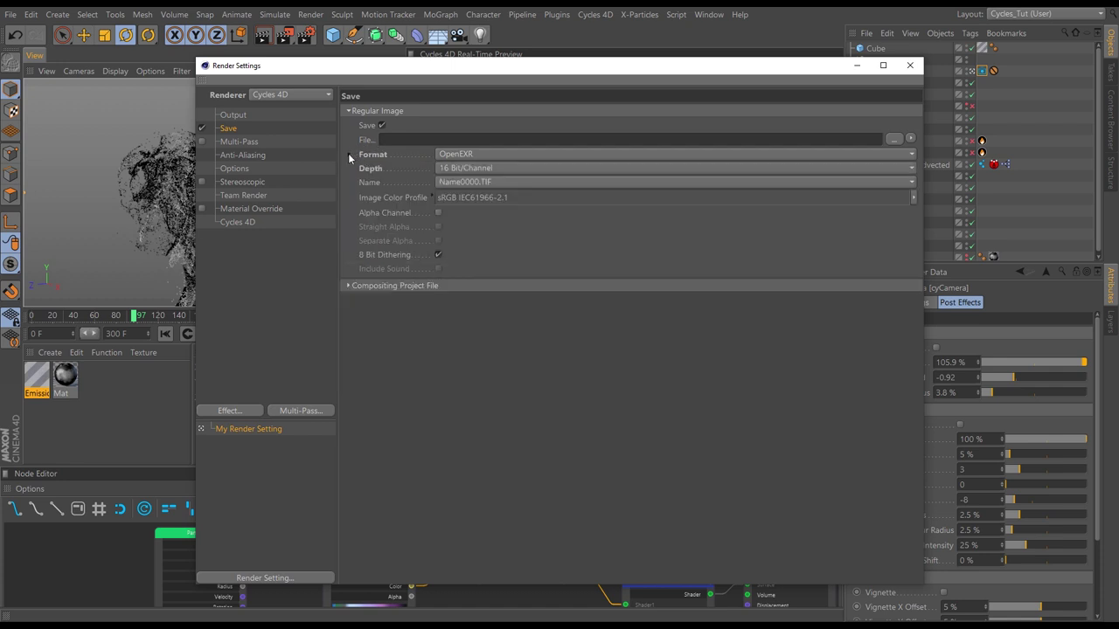
{"action": "left_click", "coordinate": [349, 154]}
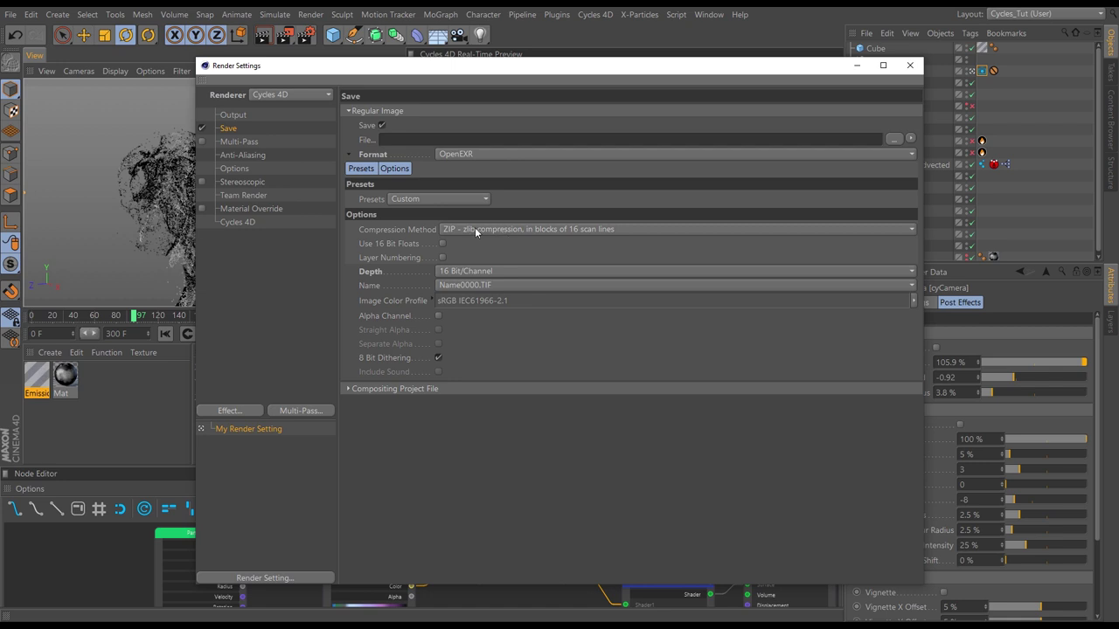
{"action": "left_click", "coordinate": [349, 154]}
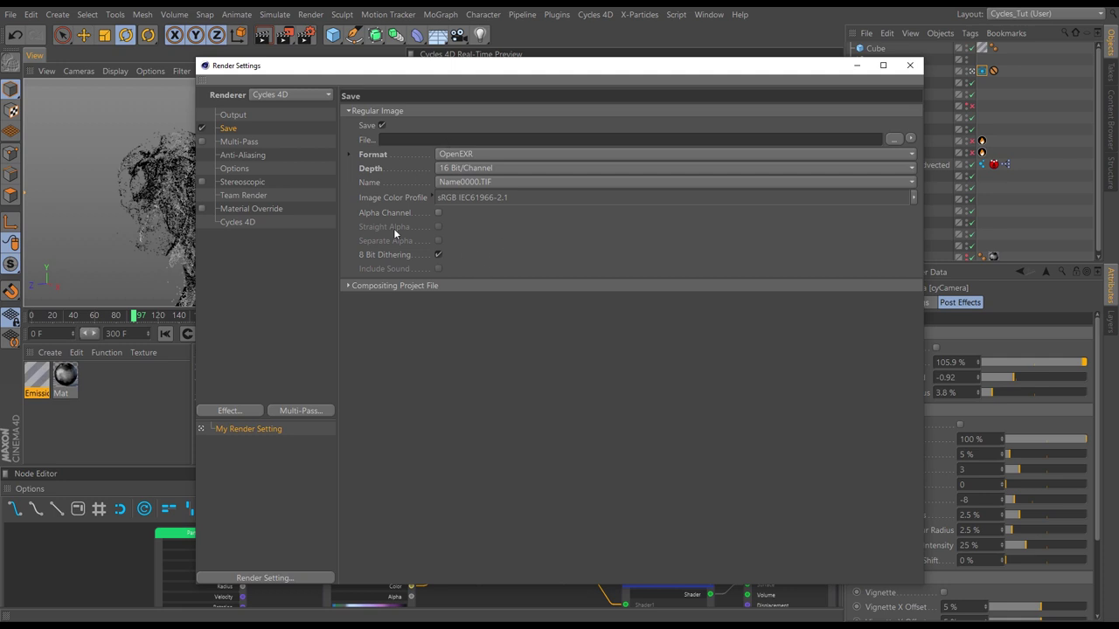
{"action": "left_click", "coordinate": [241, 222]}
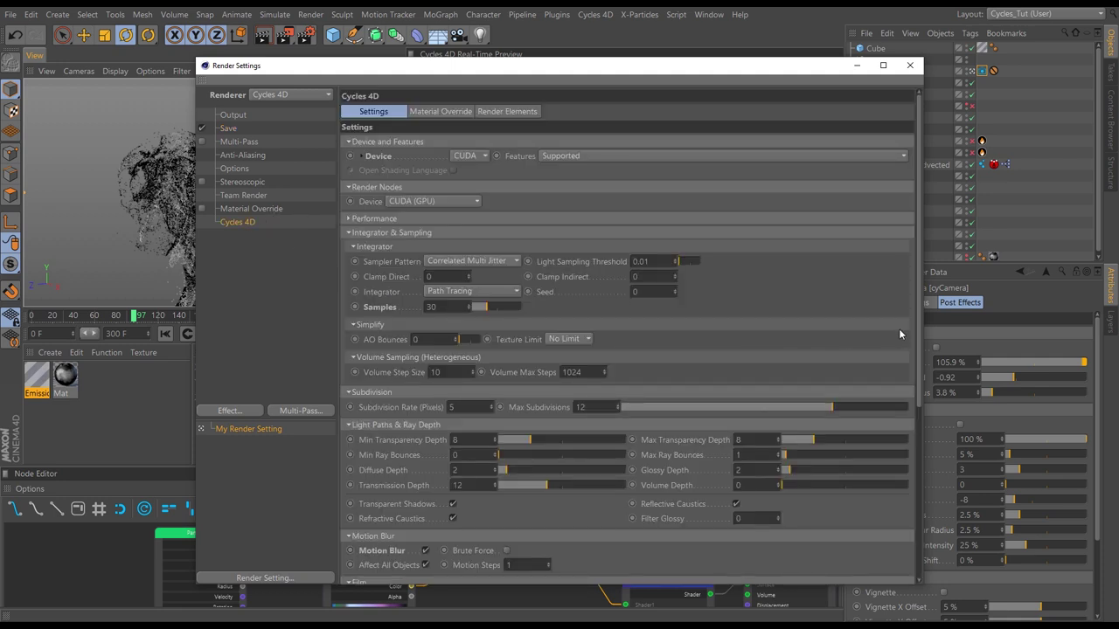
{"action": "mouse_move", "coordinate": [921, 347]}
{"action": "left_mouse_down"}
{"action": "mouse_move", "coordinate": [924, 523]}
{"action": "mouse_move", "coordinate": [916, 355]}
{"action": "left_mouse_up"}
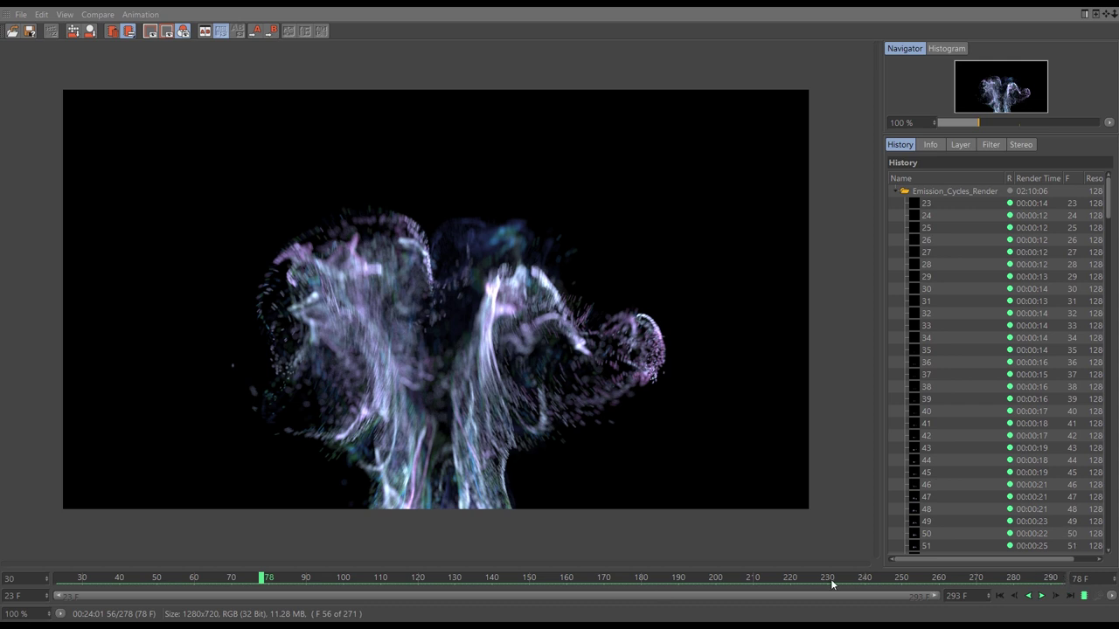
{"action": "left_click_drag", "start_coordinate": [212, 590], "coordinate": [25, 560]}
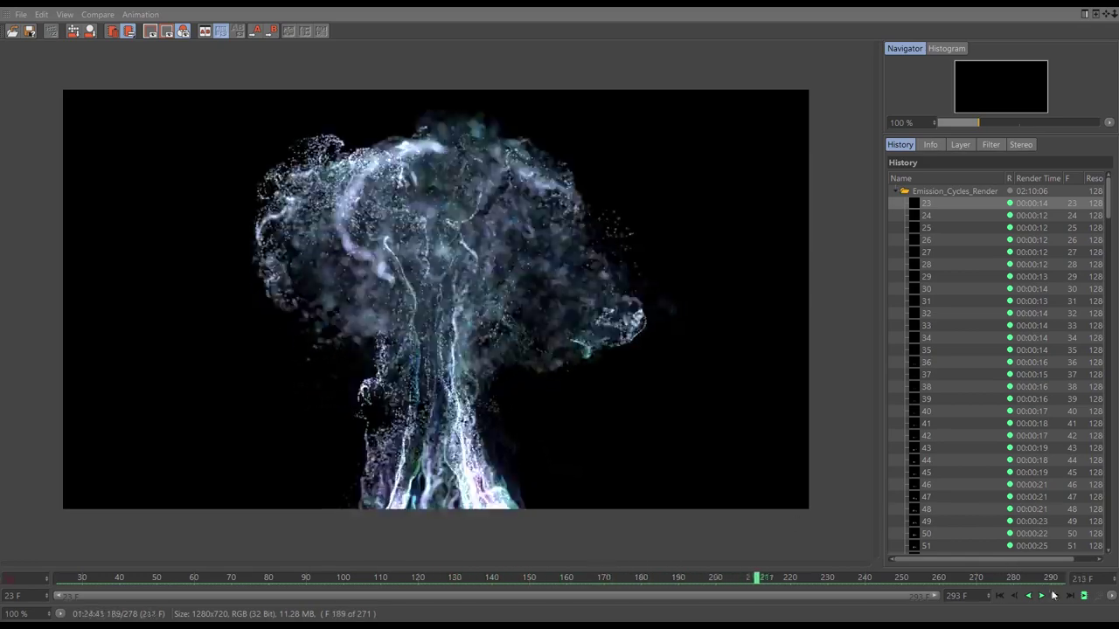
{"action": "left_click_drag", "start_coordinate": [776, 582], "coordinate": [5, 616]}
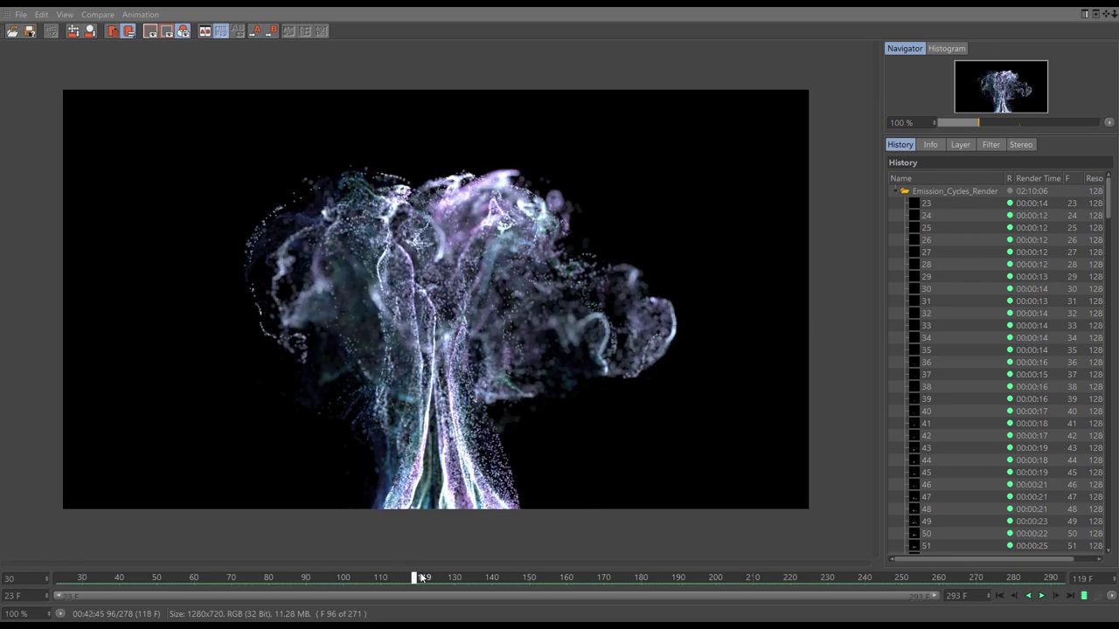
{"action": "left_click_drag", "start_coordinate": [476, 571], "coordinate": [560, 577]}
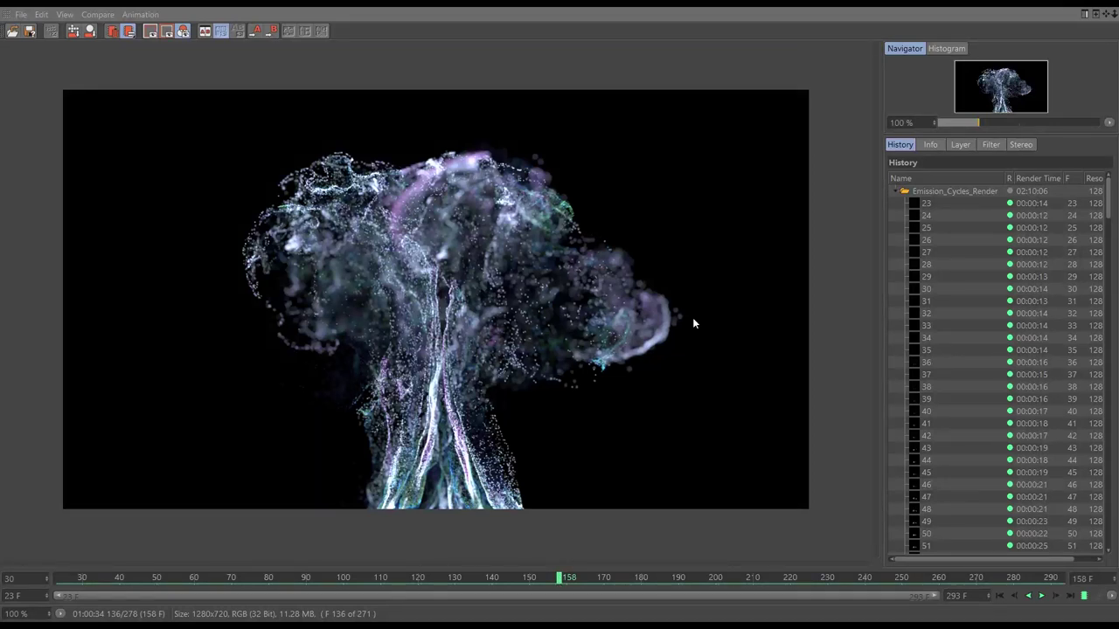
Step: Apply 28% contrast and 45% saturation in the Picture Viewer, then play from the first frame
{"action": "left_click", "coordinate": [989, 146]}
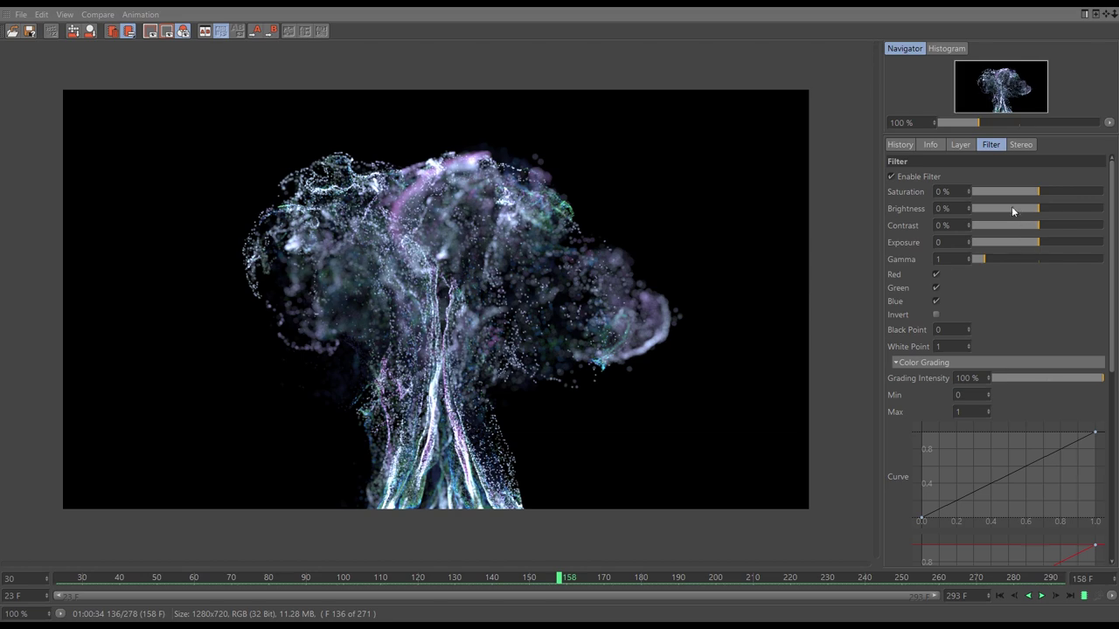
{"action": "left_click_drag", "start_coordinate": [1049, 226], "coordinate": [1058, 230]}
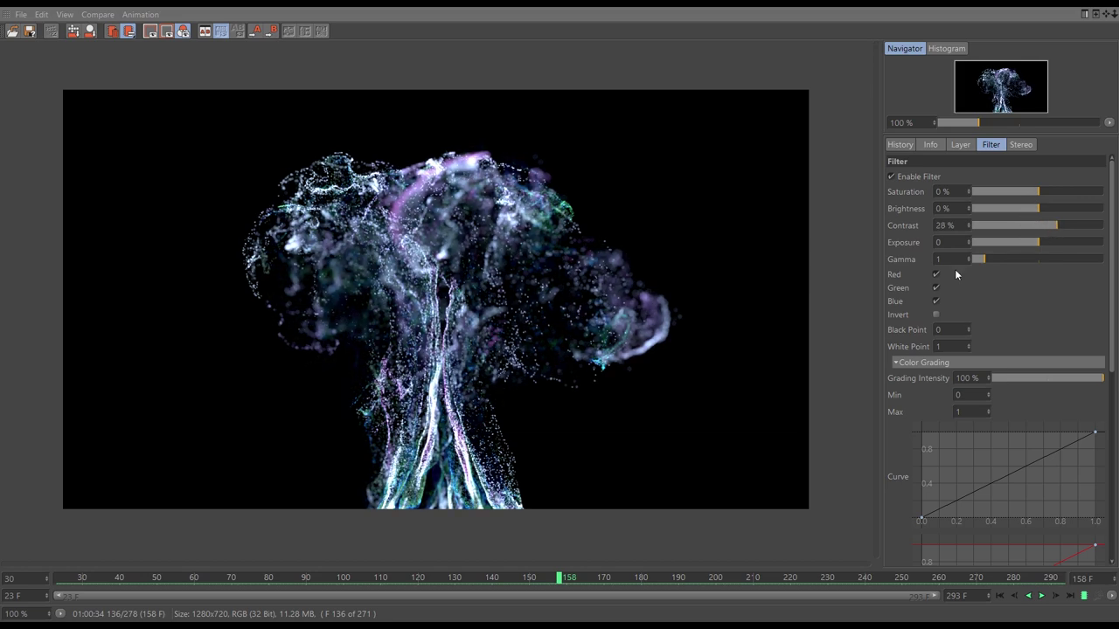
{"action": "left_click_drag", "start_coordinate": [450, 578], "coordinate": [642, 577]}
{"action": "left_click_drag", "start_coordinate": [1060, 191], "coordinate": [1063, 193]}
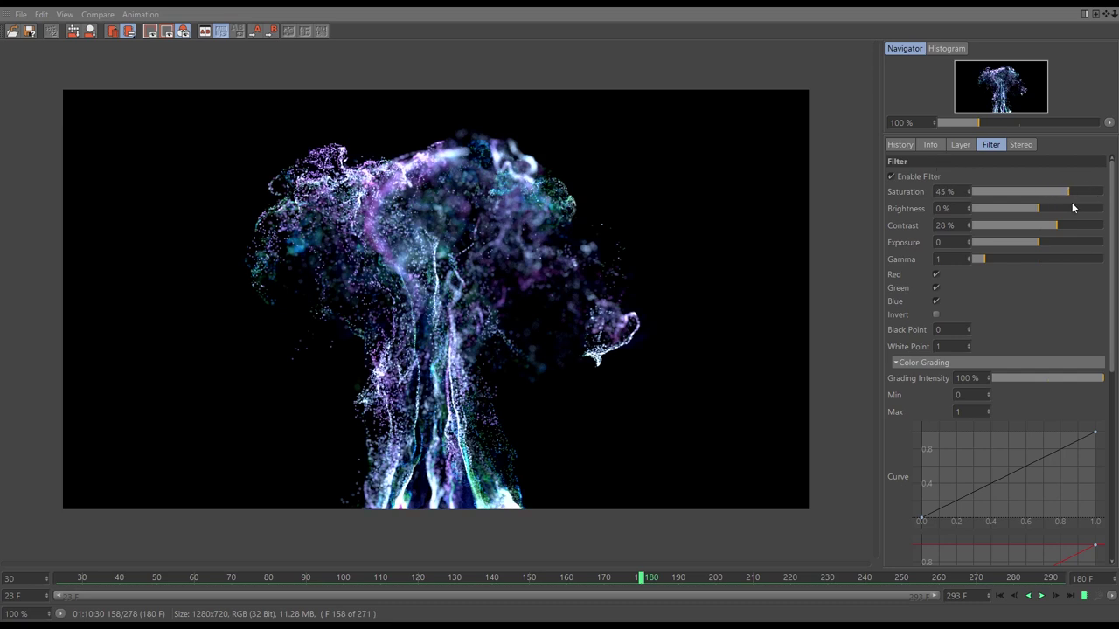
{"action": "left_click_drag", "start_coordinate": [605, 578], "coordinate": [96, 584]}
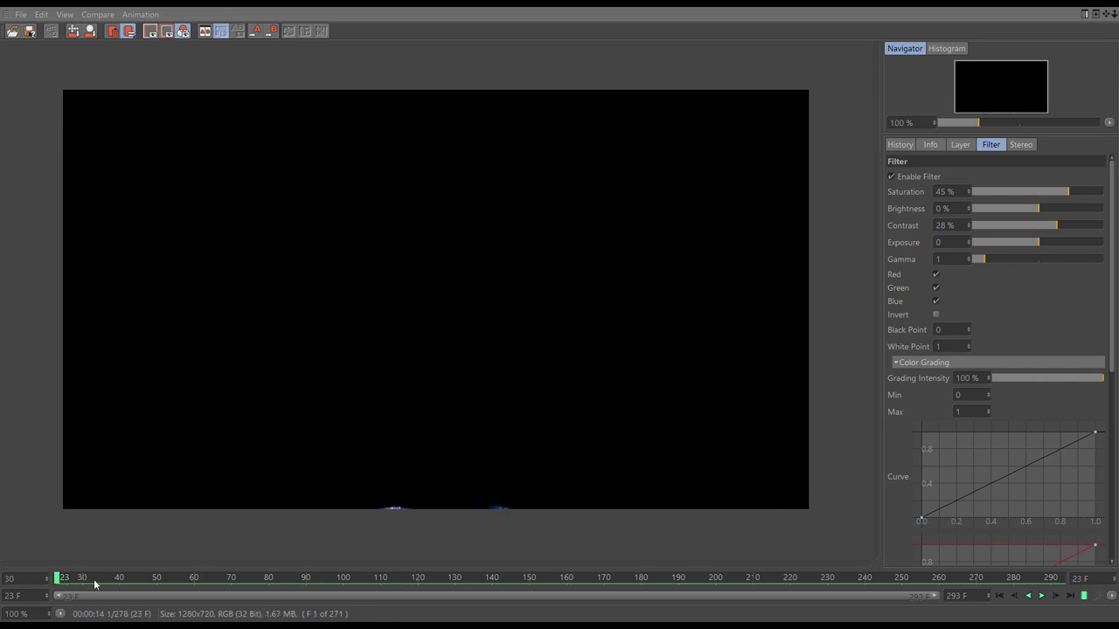
{"action": "left_click", "coordinate": [1085, 597]}
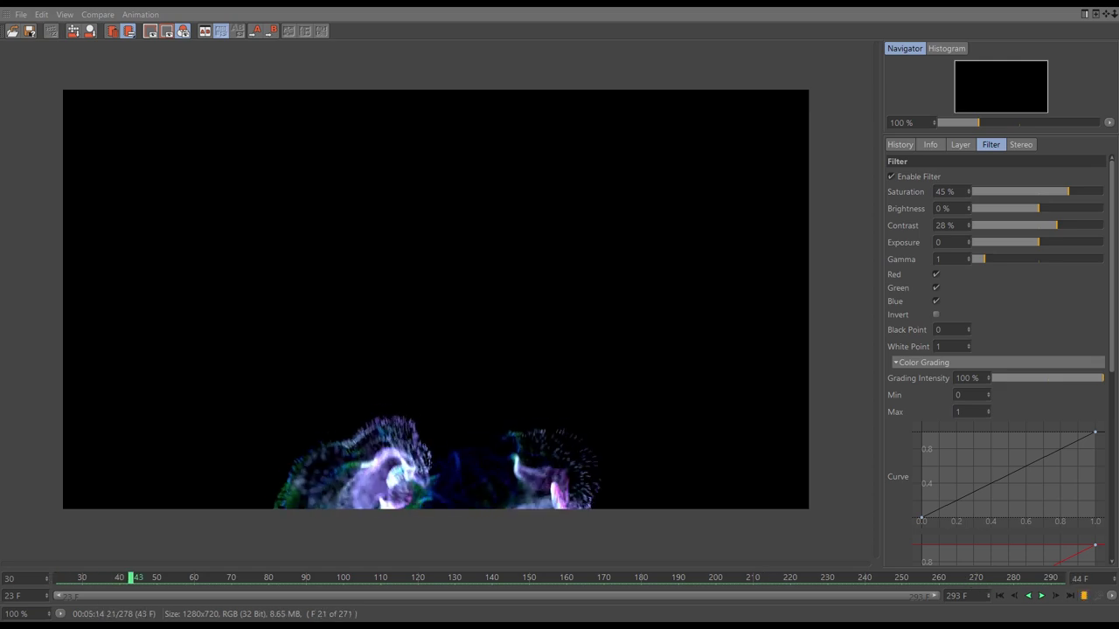